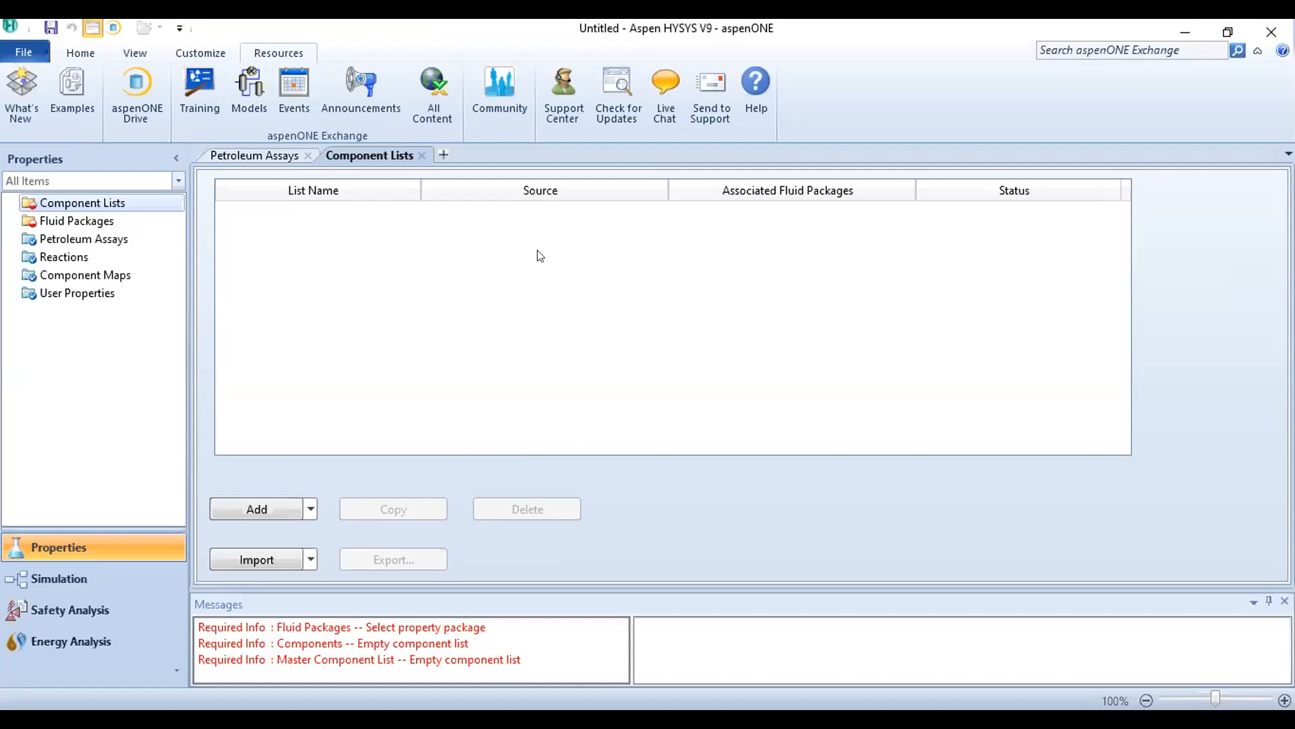
Step: Create a new component list from the HYSYS databank and add water (H2O) to it as a pure component
{"action": "left_click", "coordinate": [307, 154]}
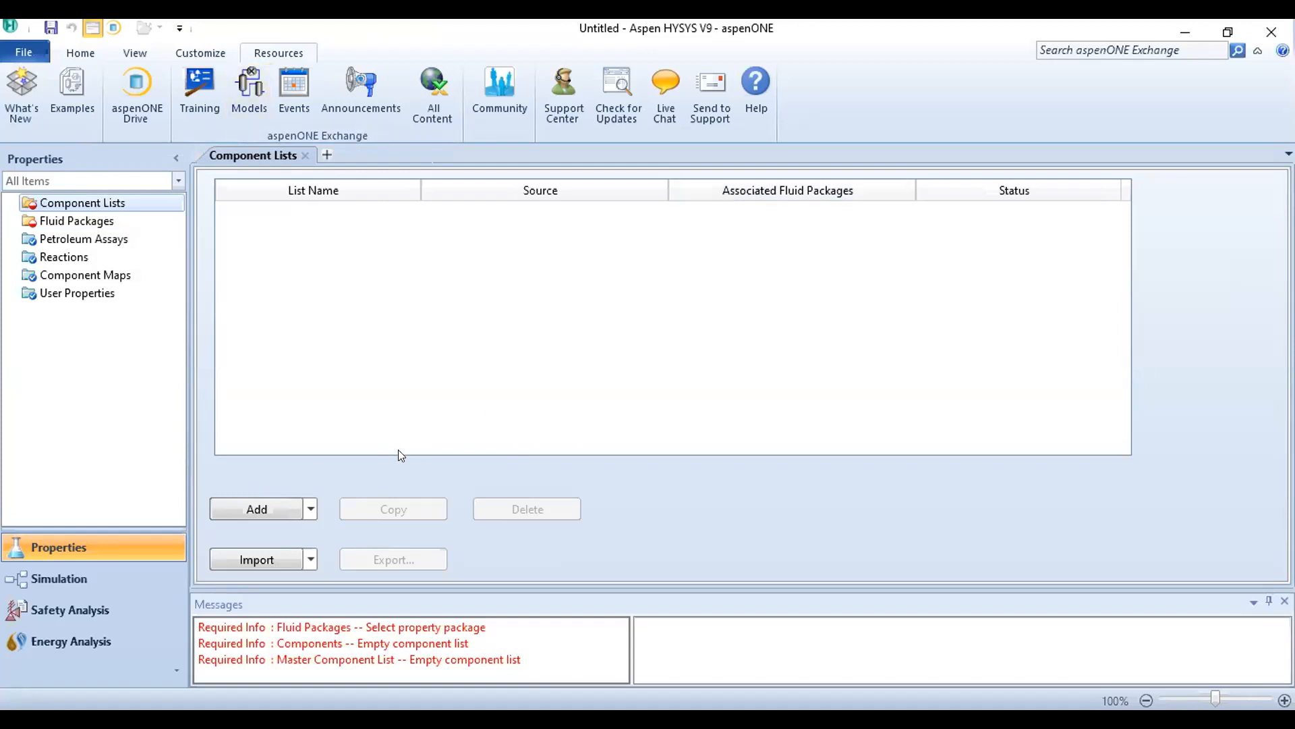
{"action": "left_click", "coordinate": [268, 506]}
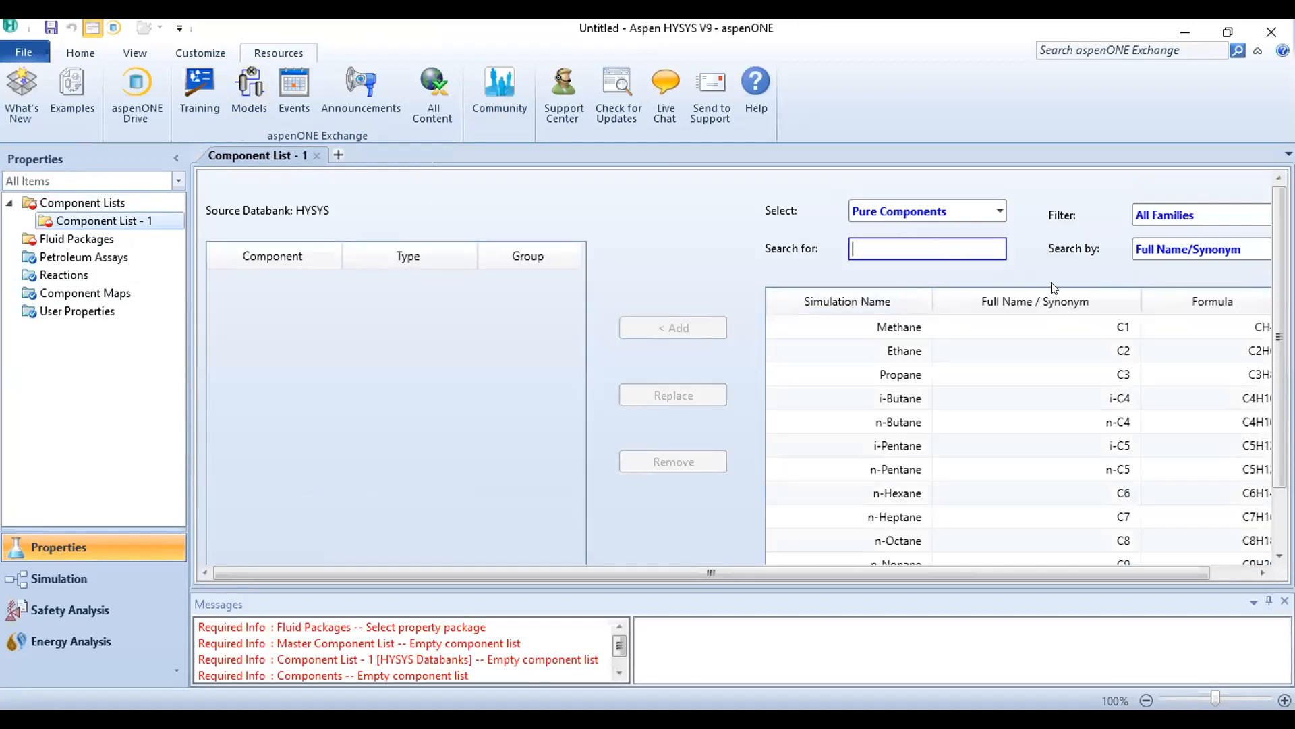
{"action": "type", "text": "water"}
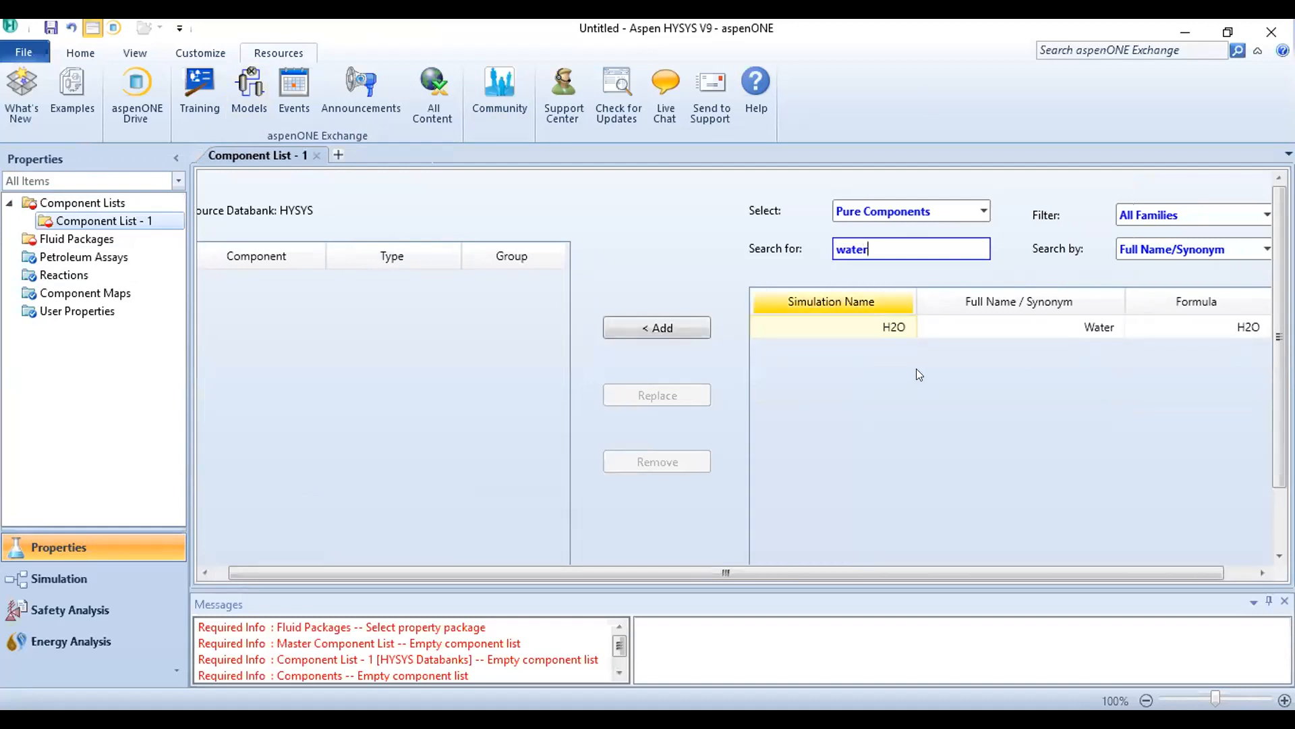
{"action": "double_click", "coordinate": [889, 326]}
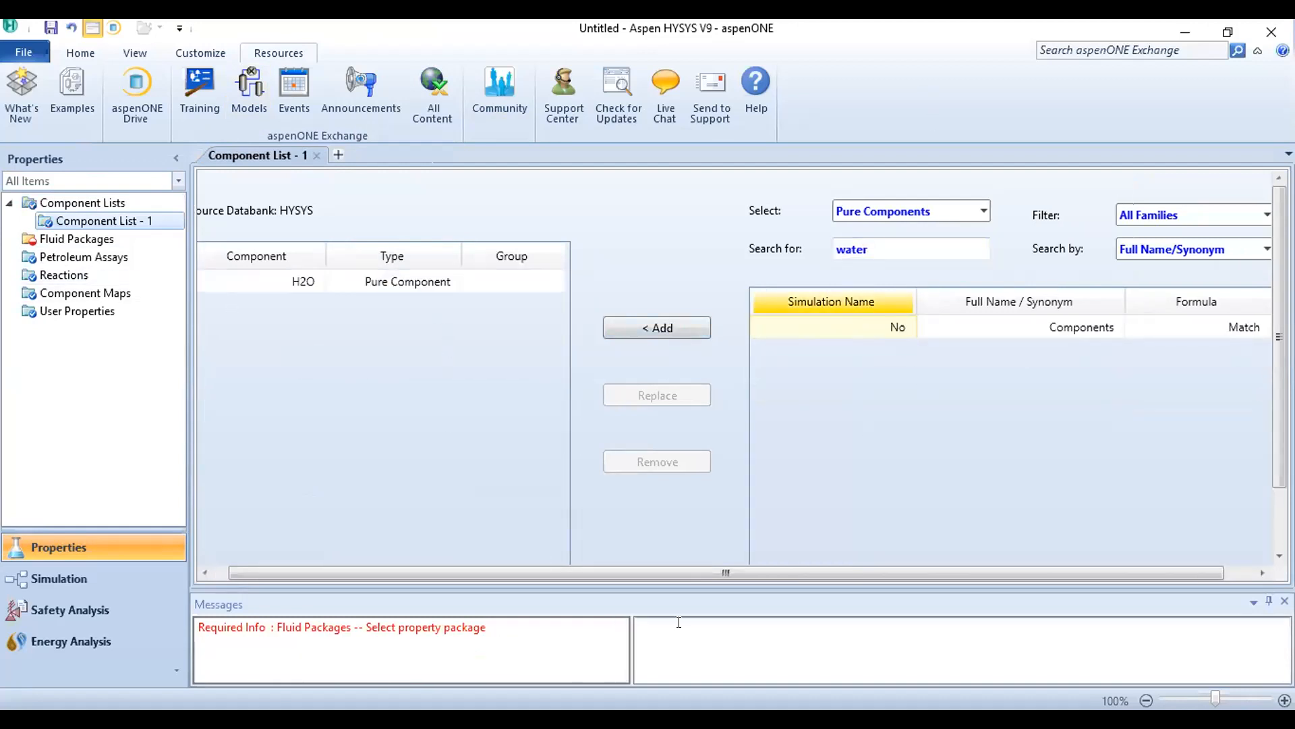
{"action": "left_click_drag", "start_coordinate": [626, 575], "coordinate": [297, 554]}
{"action": "scroll", "coordinate": [546, 342], "scroll_direction": "down", "scroll_amount": 1}
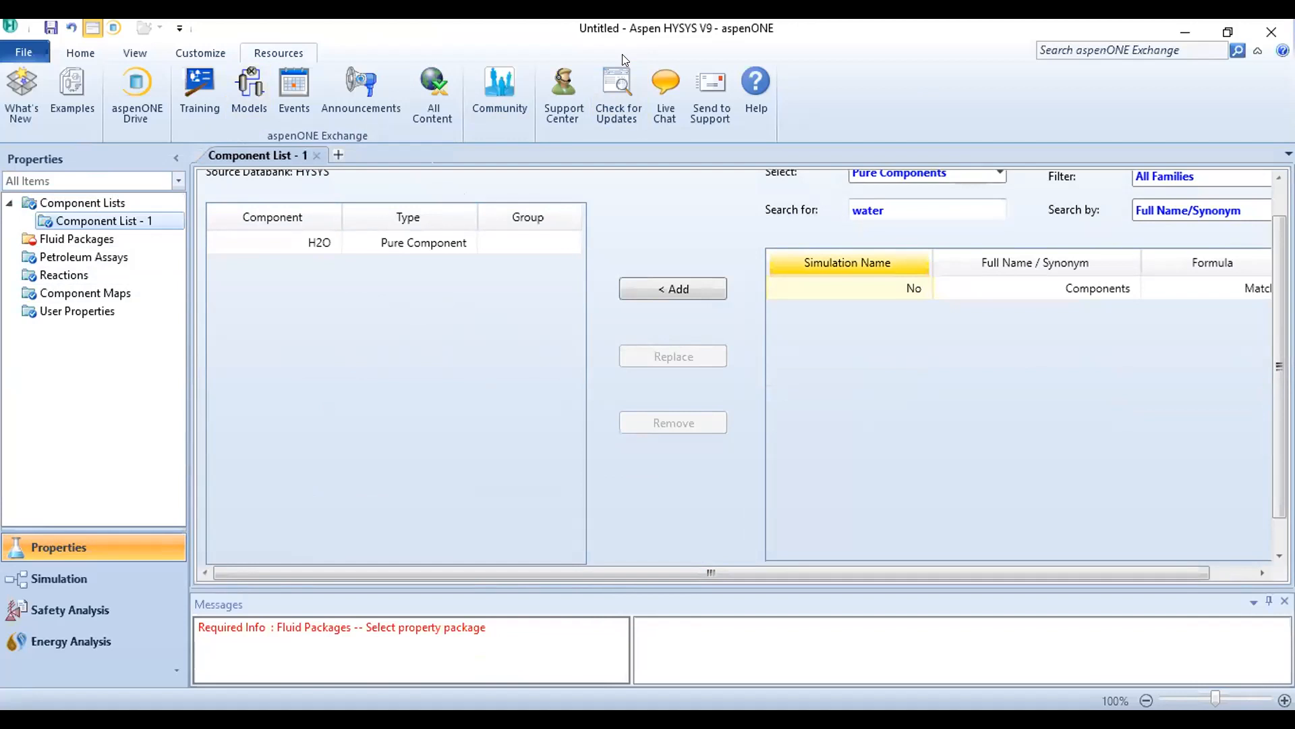
Step: Add a fluid package for the component list and select Peng-Robinson as its property package
{"action": "left_click", "coordinate": [76, 239]}
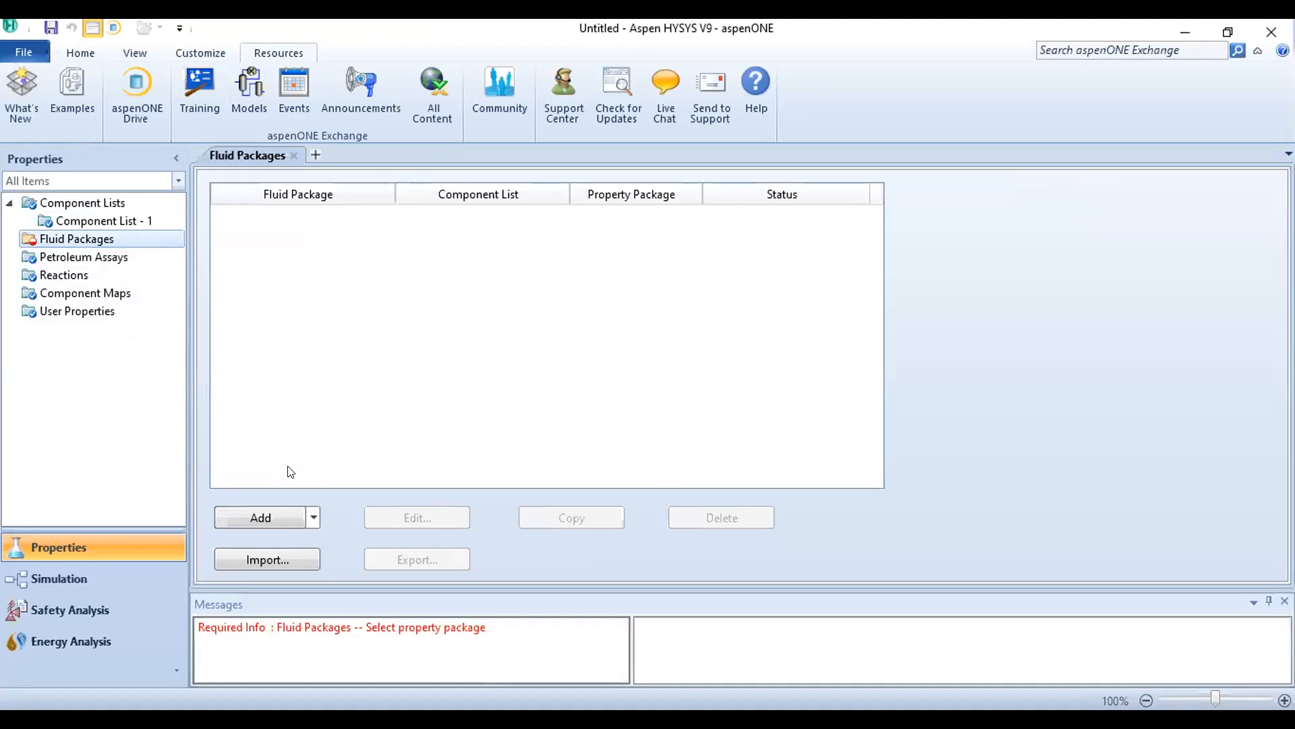
{"action": "left_click", "coordinate": [260, 517]}
{"action": "left_click_drag", "start_coordinate": [387, 340], "coordinate": [386, 420]}
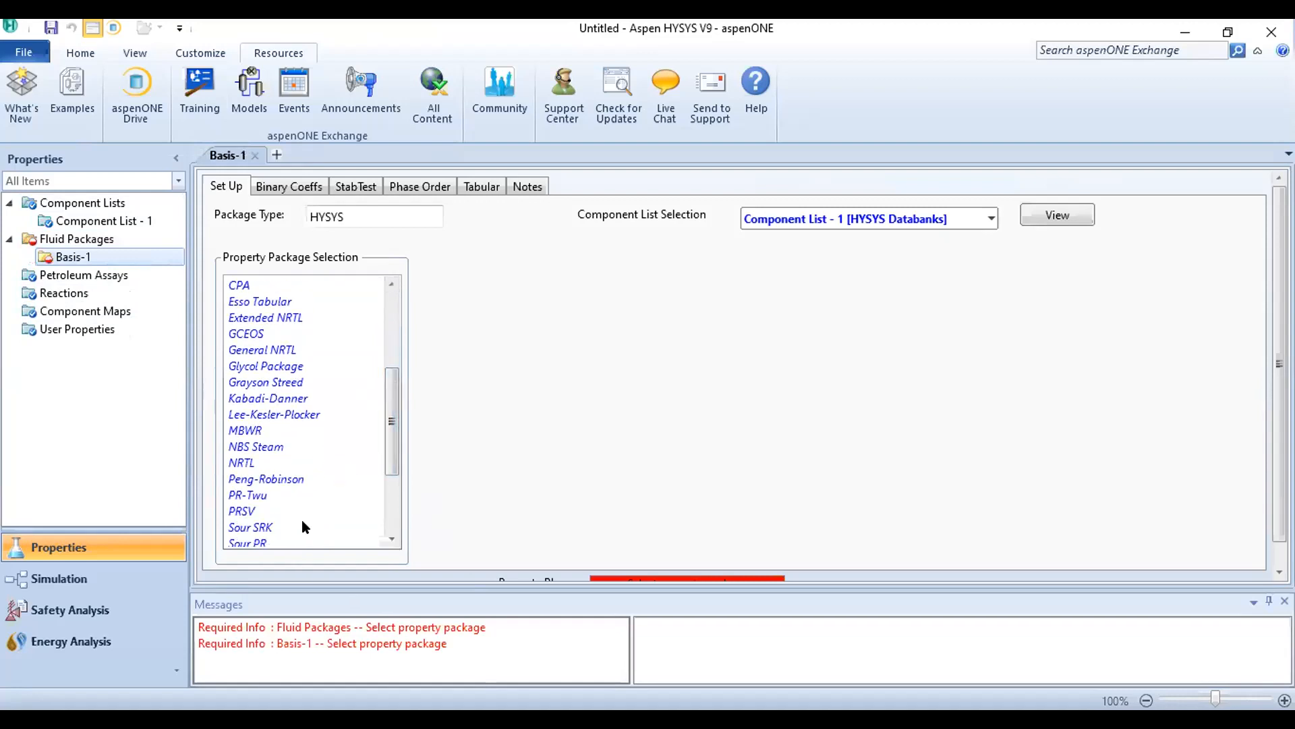
{"action": "left_click", "coordinate": [278, 479]}
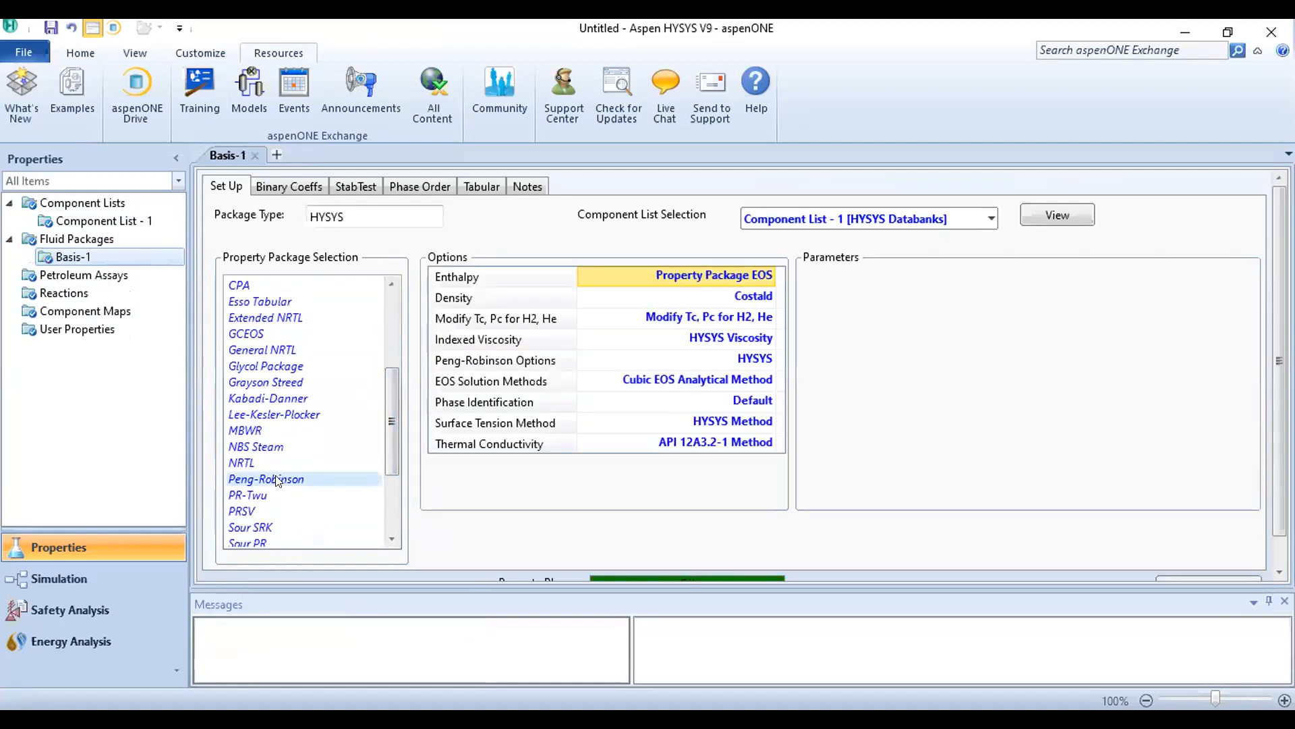
Step: Review the fluid packages, component list contents, petroleum assays, reactions, component maps and user properties of the case
{"action": "left_click", "coordinate": [61, 238]}
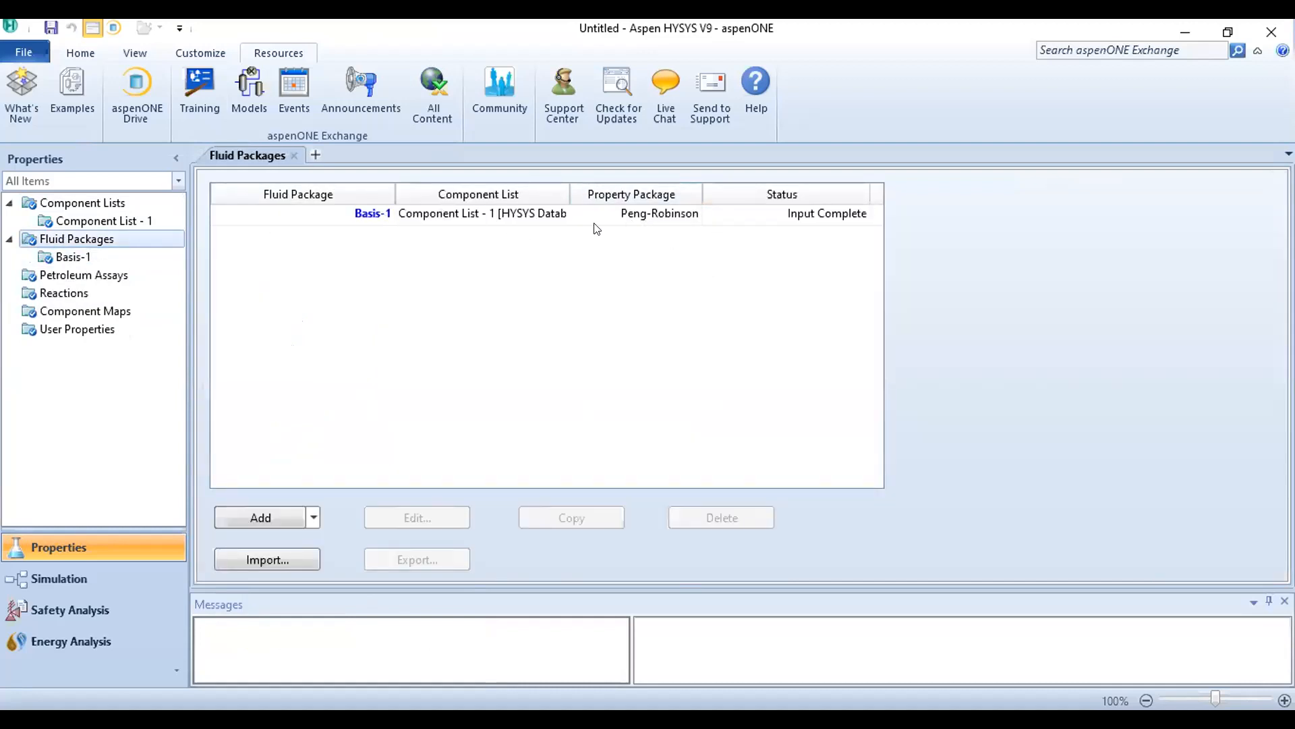
{"action": "left_click", "coordinate": [11, 203]}
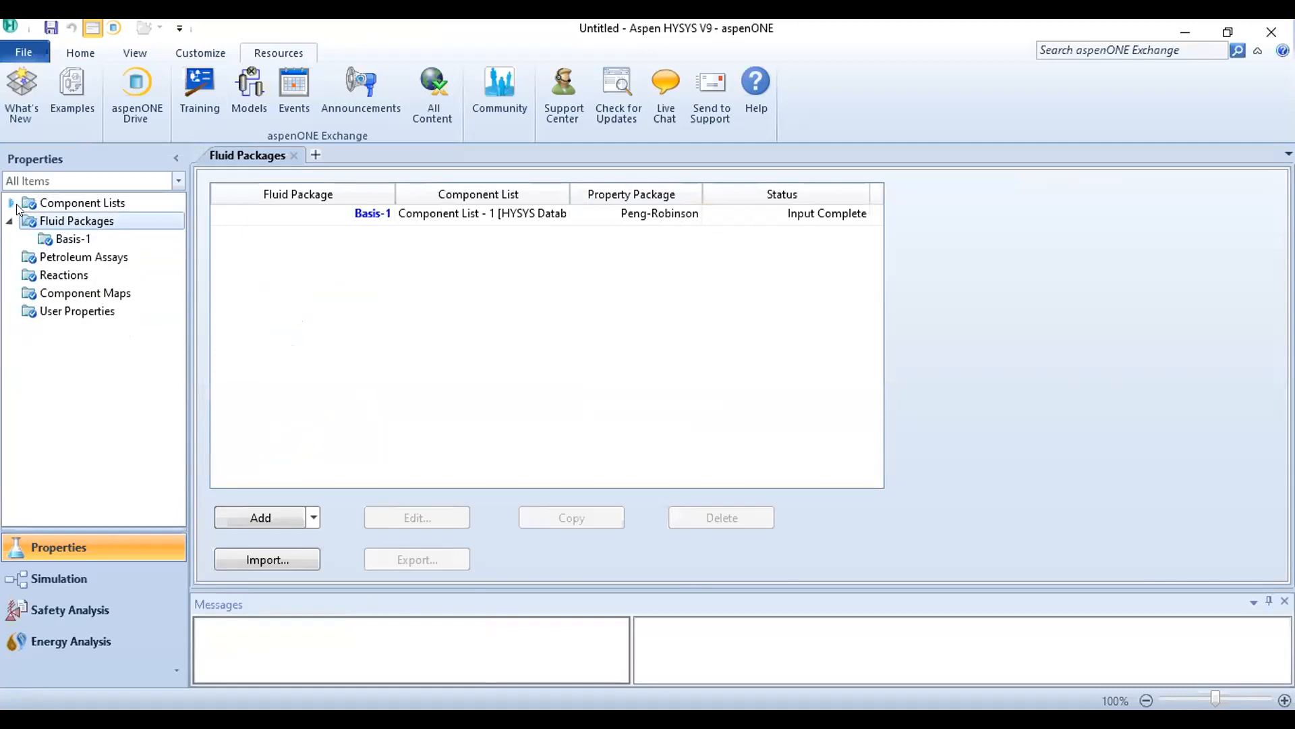
{"action": "left_click", "coordinate": [11, 203]}
{"action": "double_click", "coordinate": [52, 205]}
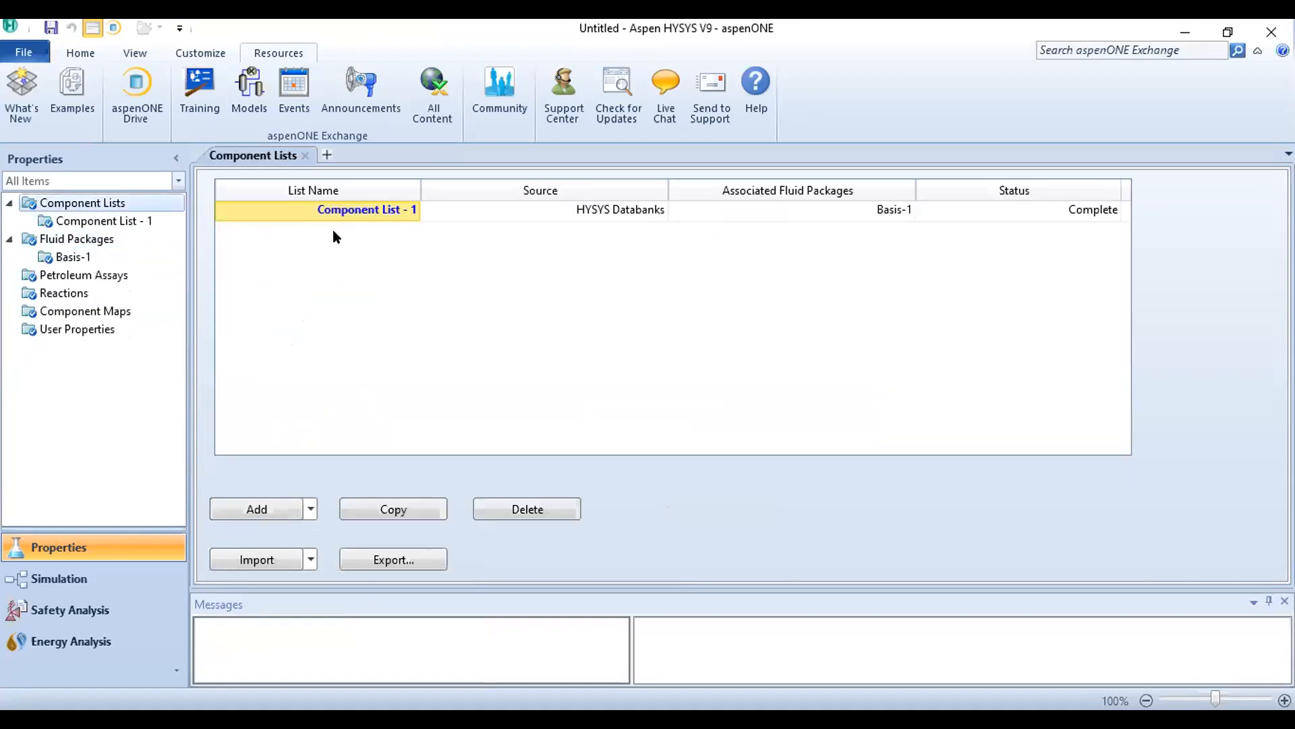
{"action": "double_click", "coordinate": [379, 219]}
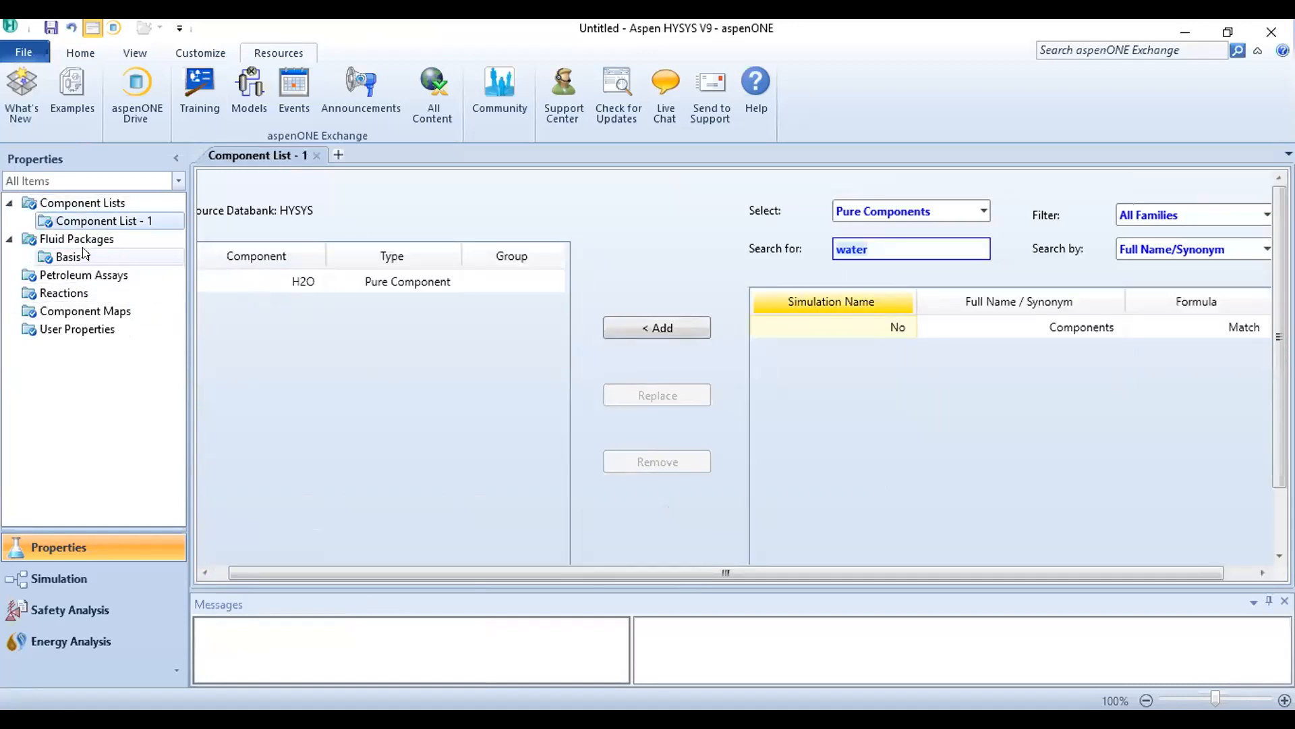
{"action": "left_click", "coordinate": [84, 275]}
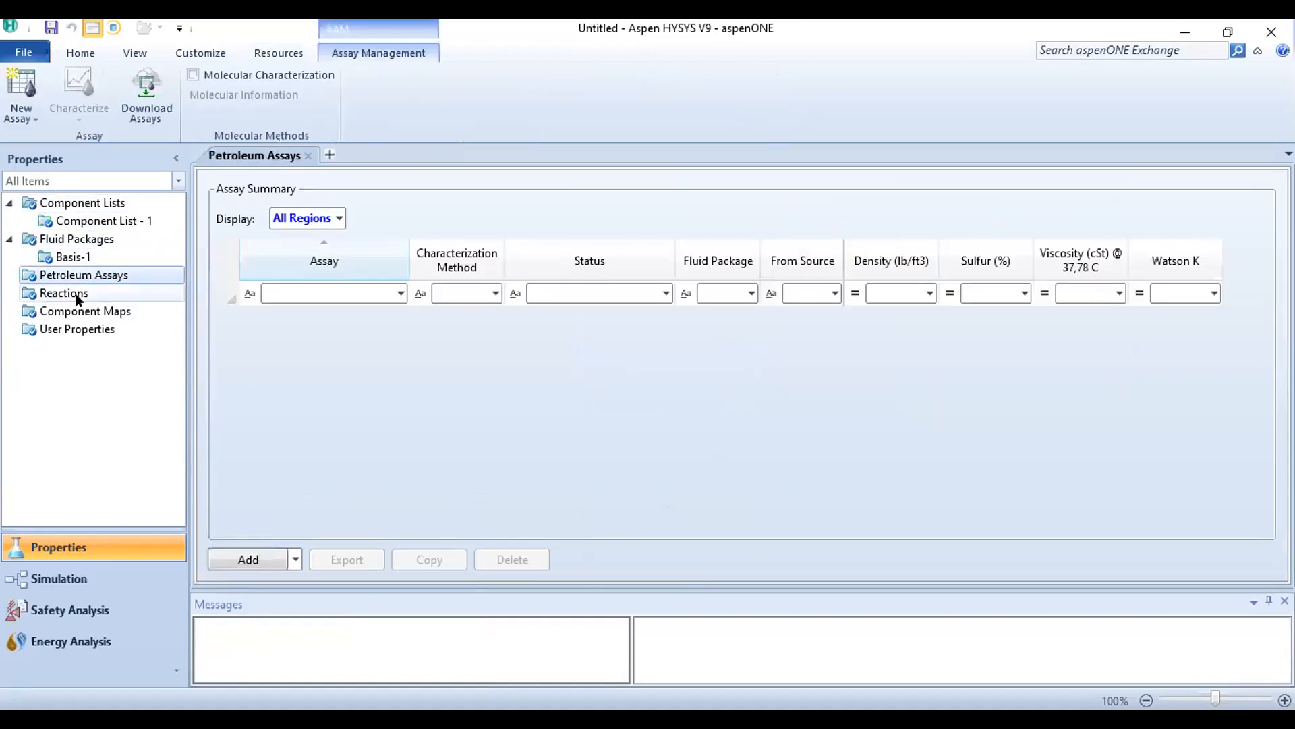
{"action": "left_click", "coordinate": [75, 292]}
{"action": "left_click", "coordinate": [82, 310]}
{"action": "left_click", "coordinate": [88, 329]}
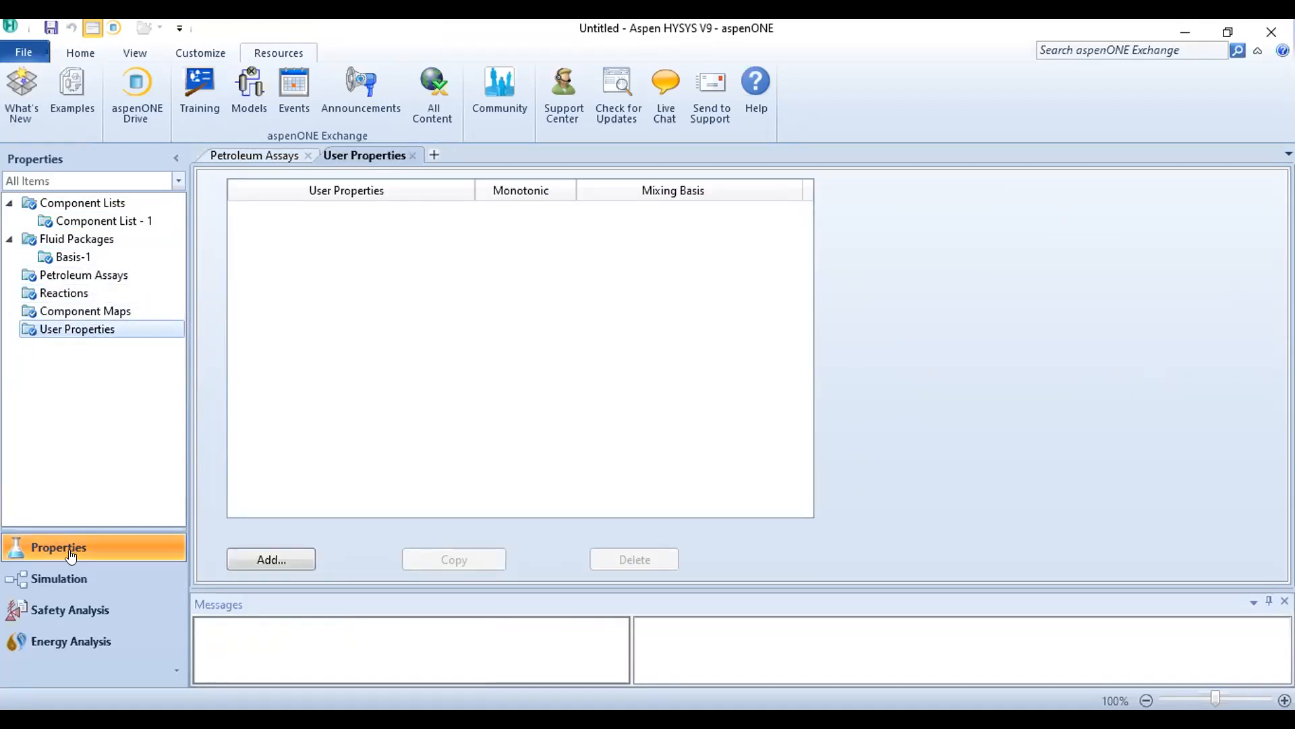
Step: Switch to the simulation environment and enlarge and reposition the object palette beside the empty flowsheet
{"action": "left_click", "coordinate": [57, 580]}
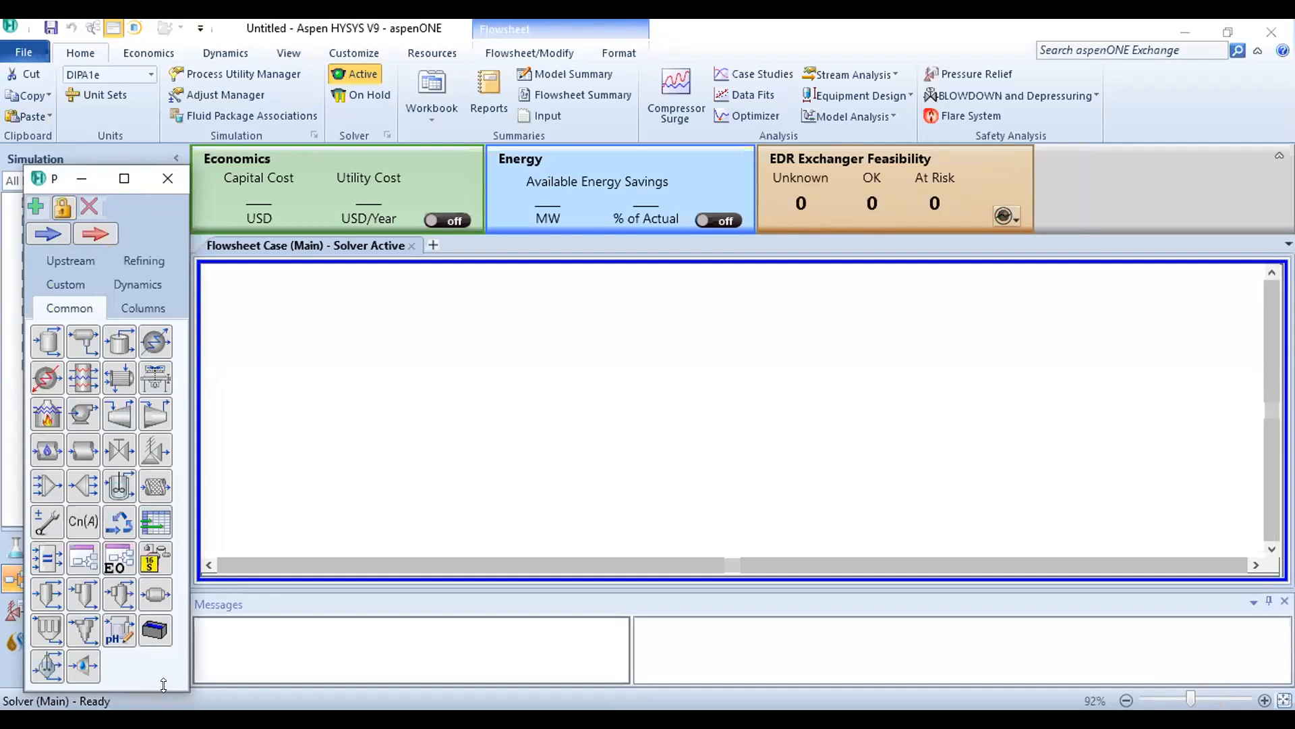
{"action": "left_click_drag", "start_coordinate": [164, 684], "coordinate": [163, 696]}
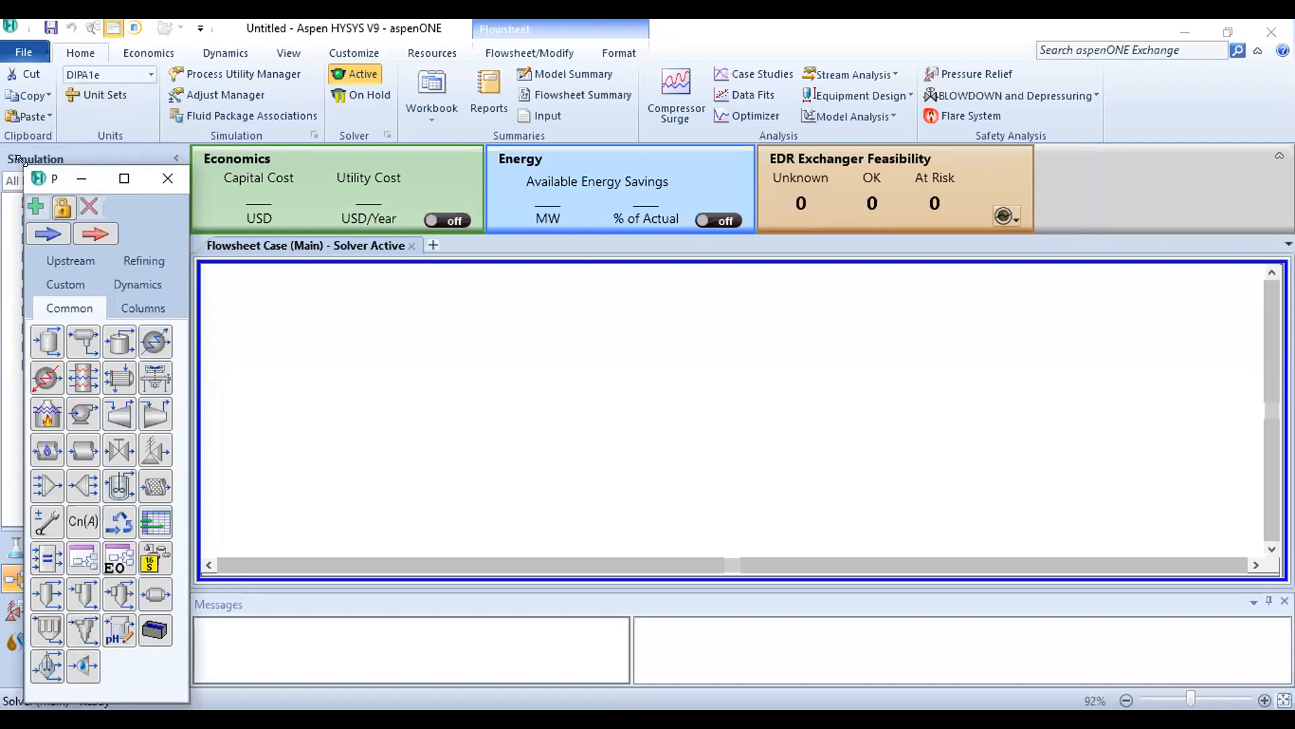
{"action": "left_click_drag", "start_coordinate": [20, 160], "coordinate": [10, 146]}
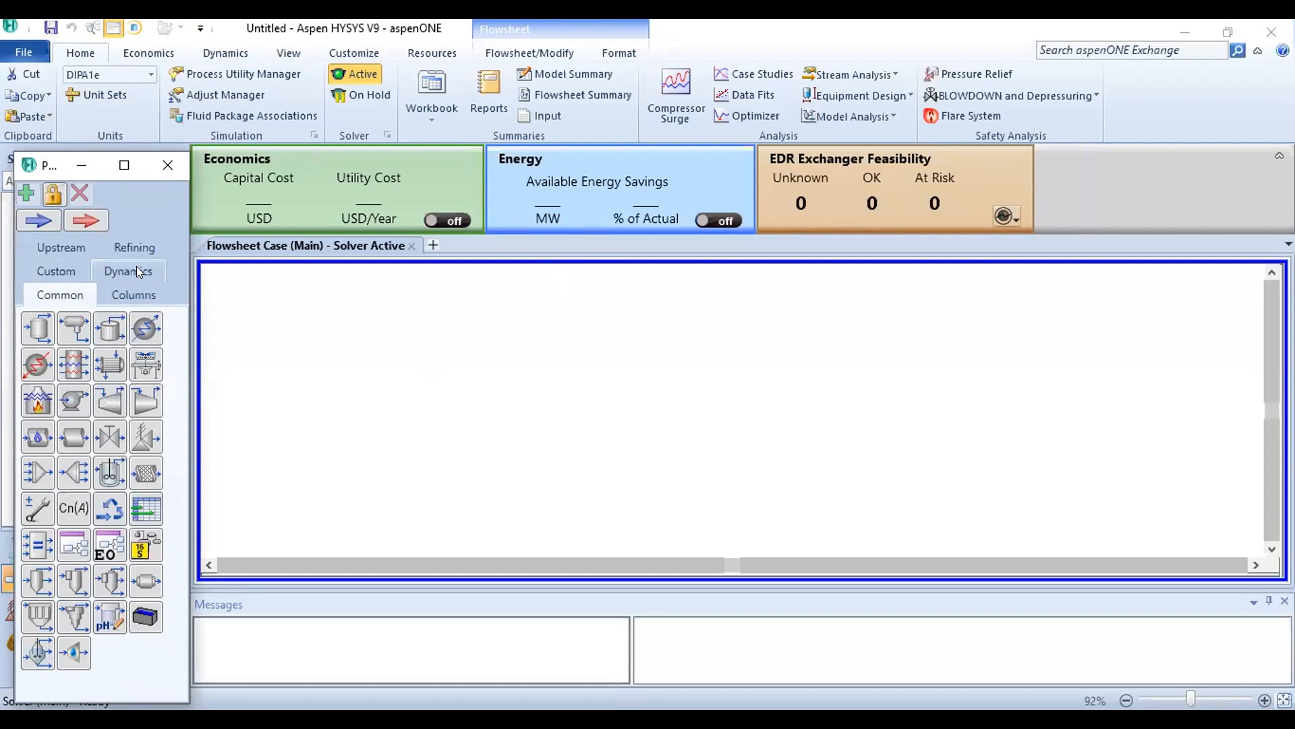
{"action": "left_click", "coordinate": [135, 292]}
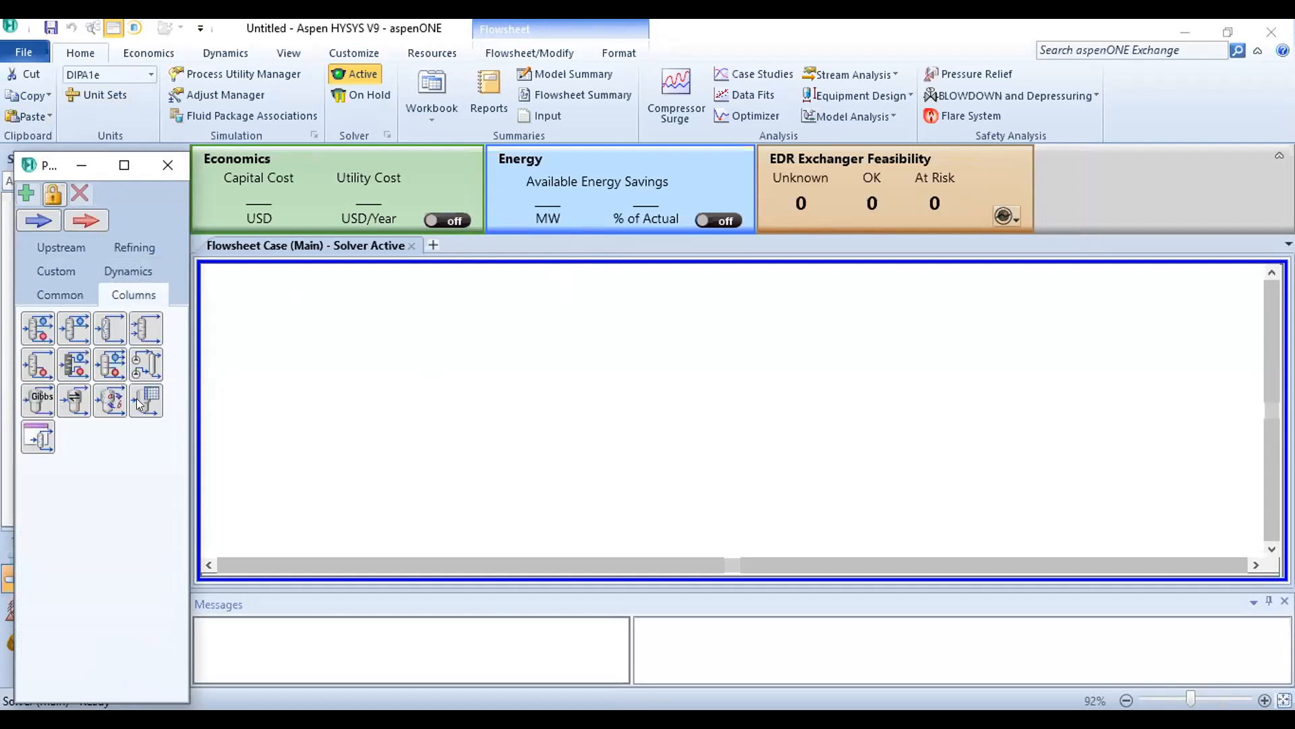
{"action": "left_click", "coordinate": [62, 266]}
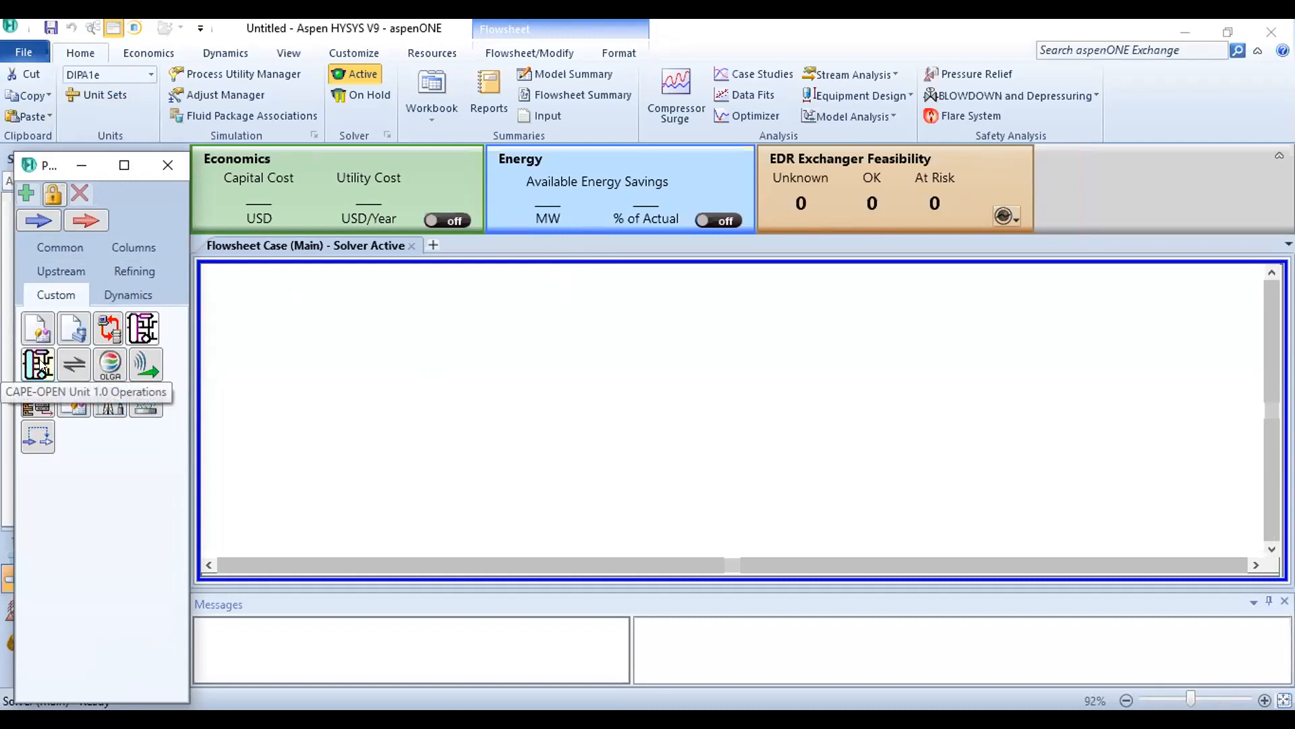
{"action": "left_click", "coordinate": [138, 275]}
{"action": "left_click", "coordinate": [144, 236]}
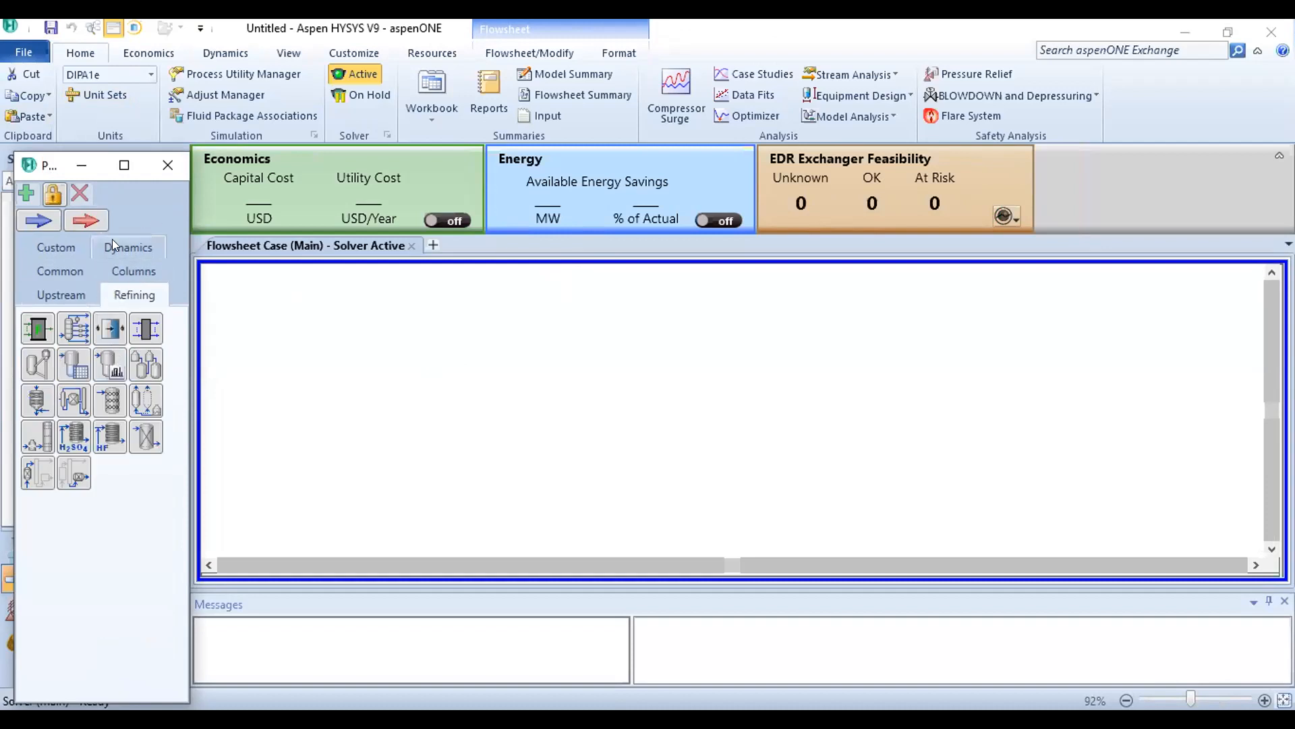
{"action": "left_click", "coordinate": [85, 238]}
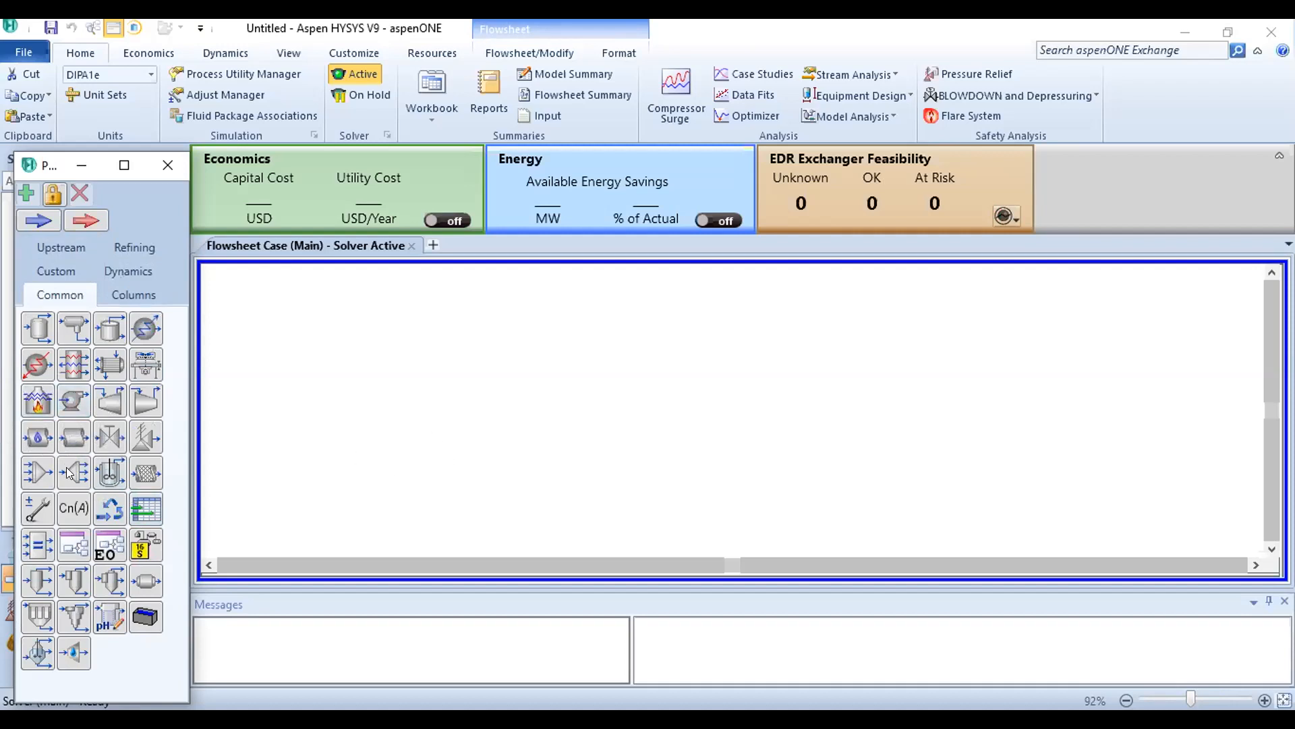
Step: Place a mixer, a heater and a tee in a row from left to right on the flowsheet
{"action": "left_click", "coordinate": [49, 480]}
{"action": "left_click_drag", "start_coordinate": [48, 479], "coordinate": [344, 404]}
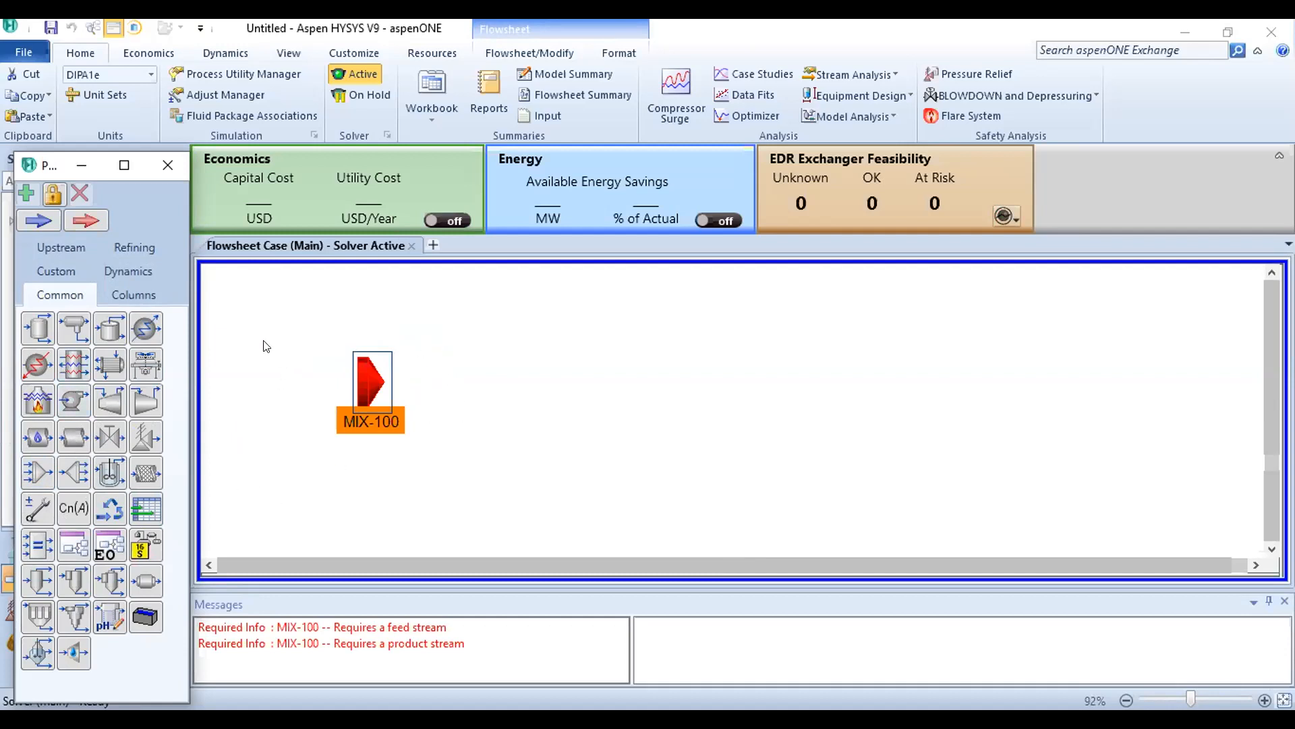
{"action": "left_click_drag", "start_coordinate": [37, 366], "coordinate": [658, 396]}
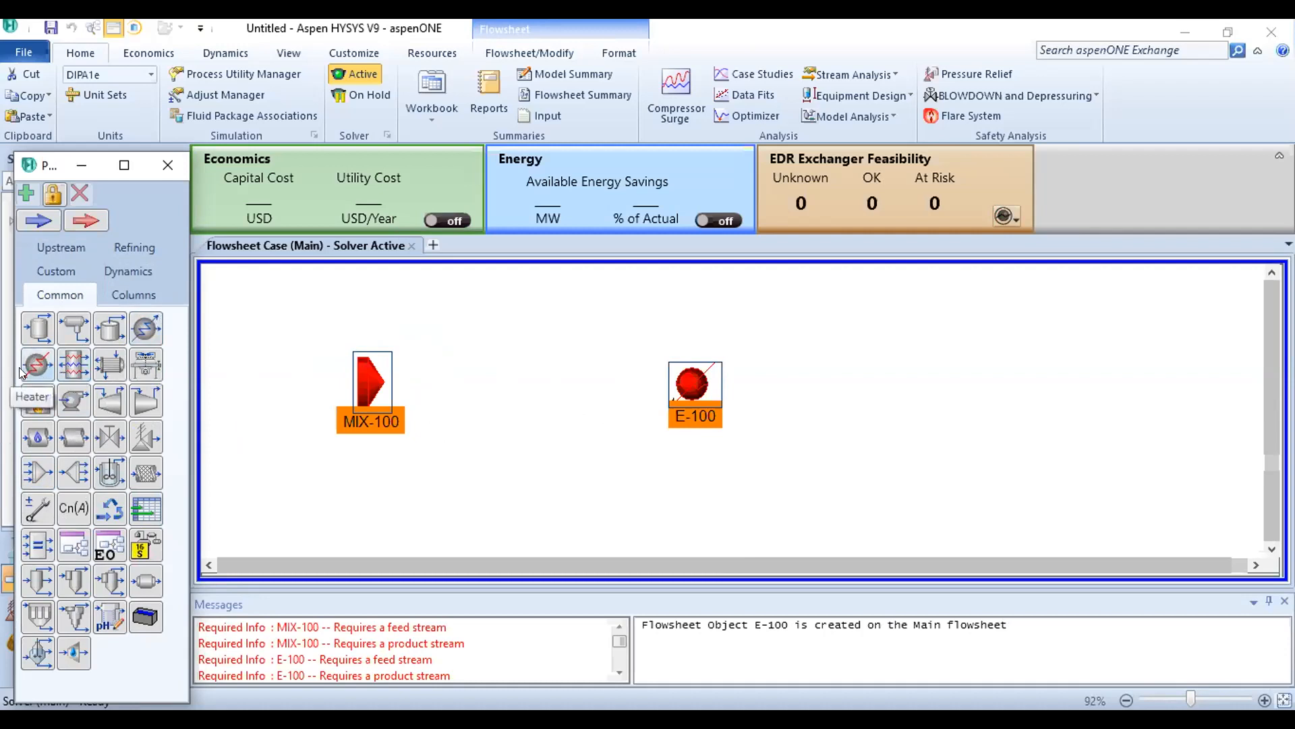
{"action": "left_click", "coordinate": [71, 468]}
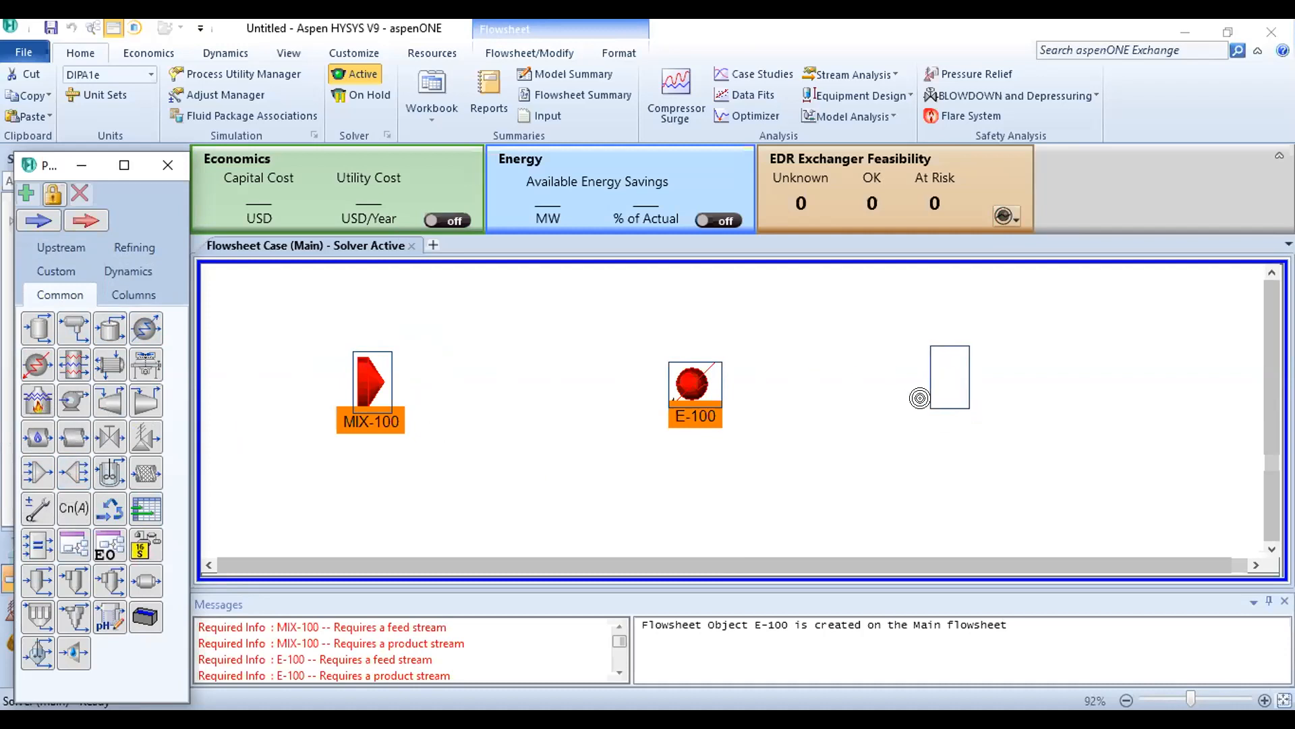
{"action": "left_click", "coordinate": [920, 398]}
Step: Move the placed mixer, heater and tee closer together on the flowsheet, keeping them in a row
{"action": "left_click", "coordinate": [478, 389]}
{"action": "left_click", "coordinate": [728, 414]}
{"action": "left_click_drag", "start_coordinate": [729, 413], "coordinate": [611, 417]}
{"action": "left_click_drag", "start_coordinate": [1017, 379], "coordinate": [820, 398]}
{"action": "left_click", "coordinate": [806, 533]}
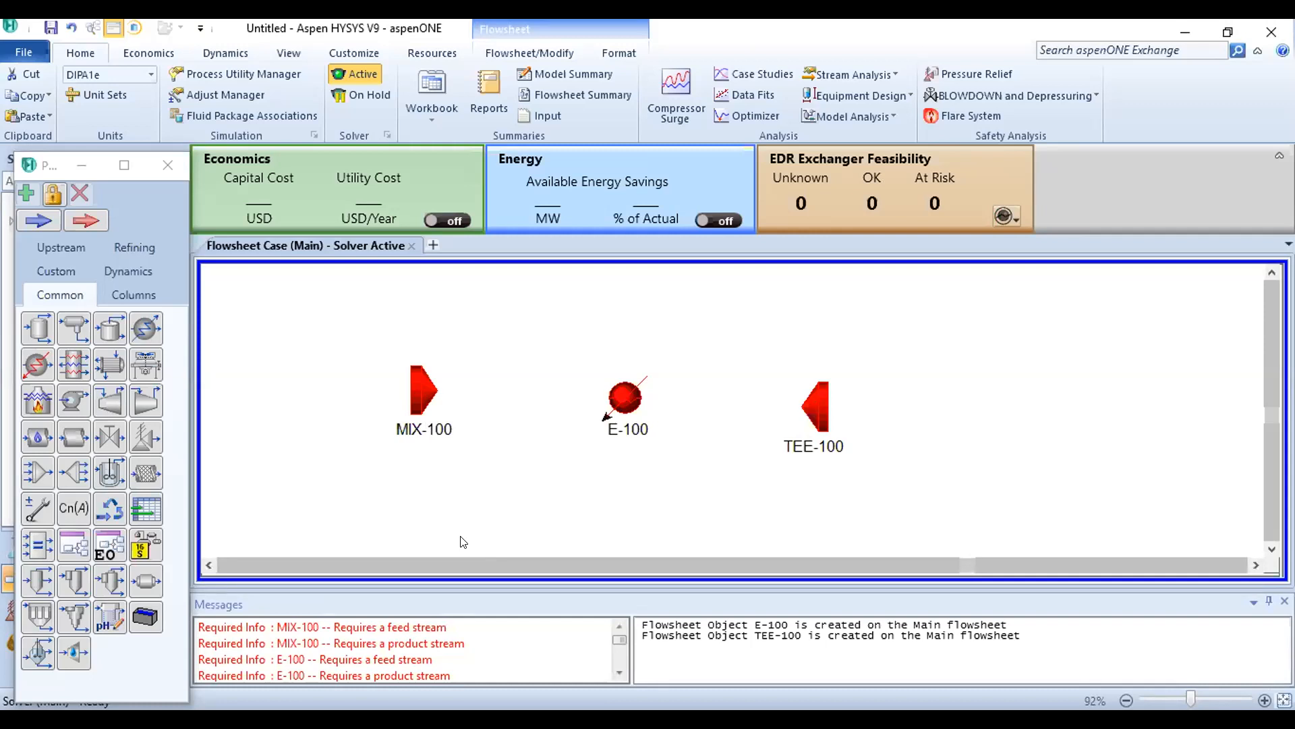
Step: Open the mixer MIX-100 and add inlet streams named 1 and 2 to its connections
{"action": "double_click", "coordinate": [412, 375]}
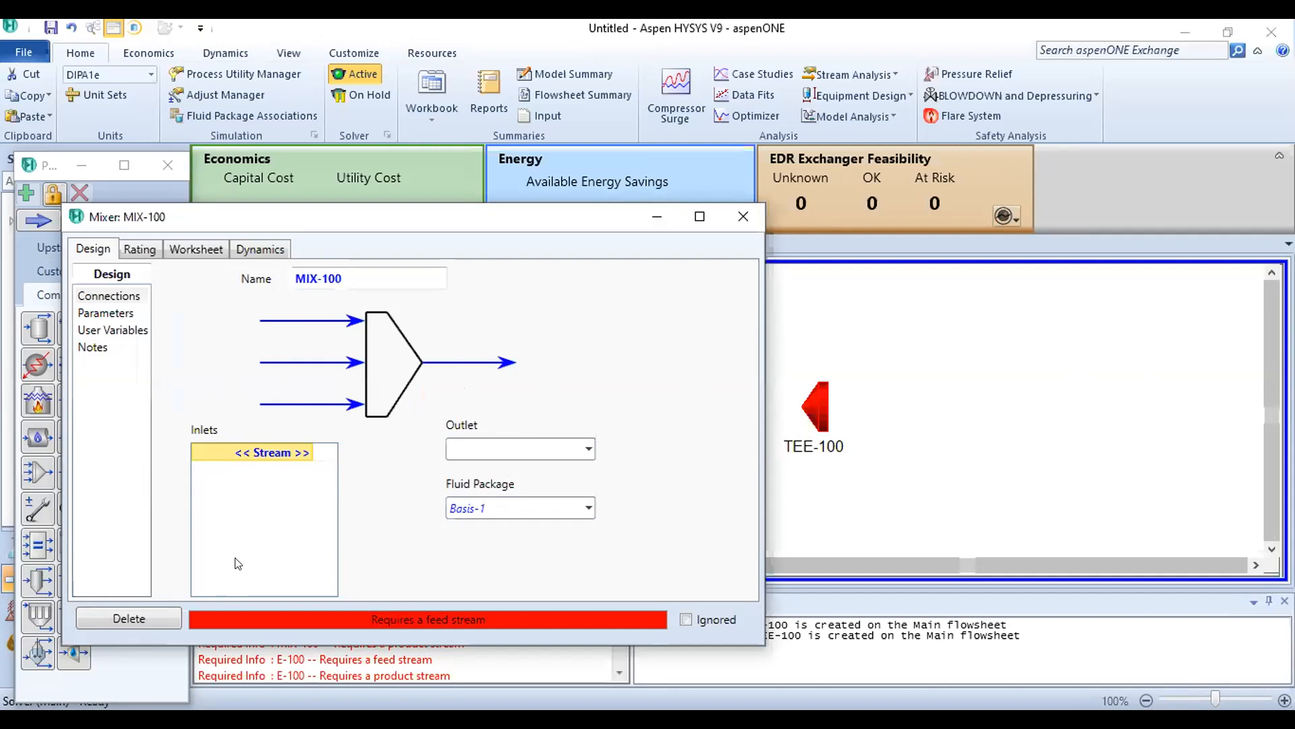
{"action": "left_click", "coordinate": [280, 452]}
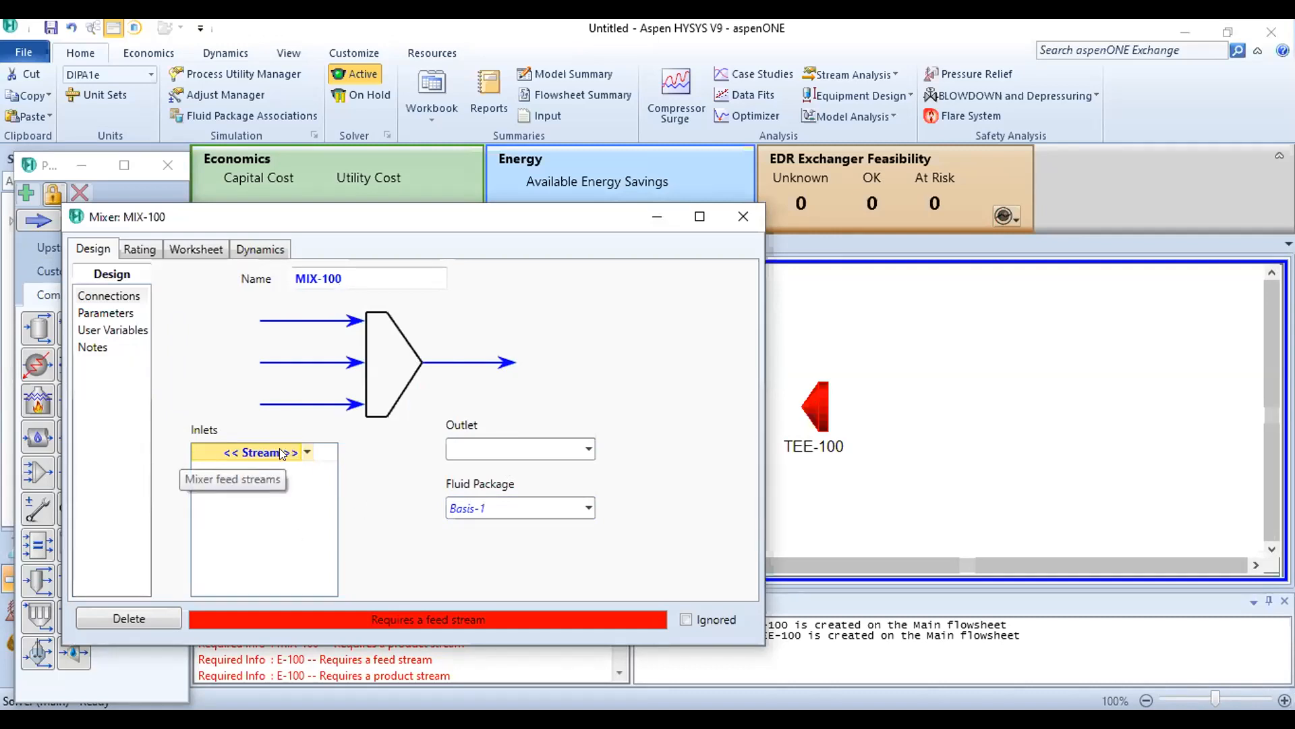
{"action": "type", "text": "1"}
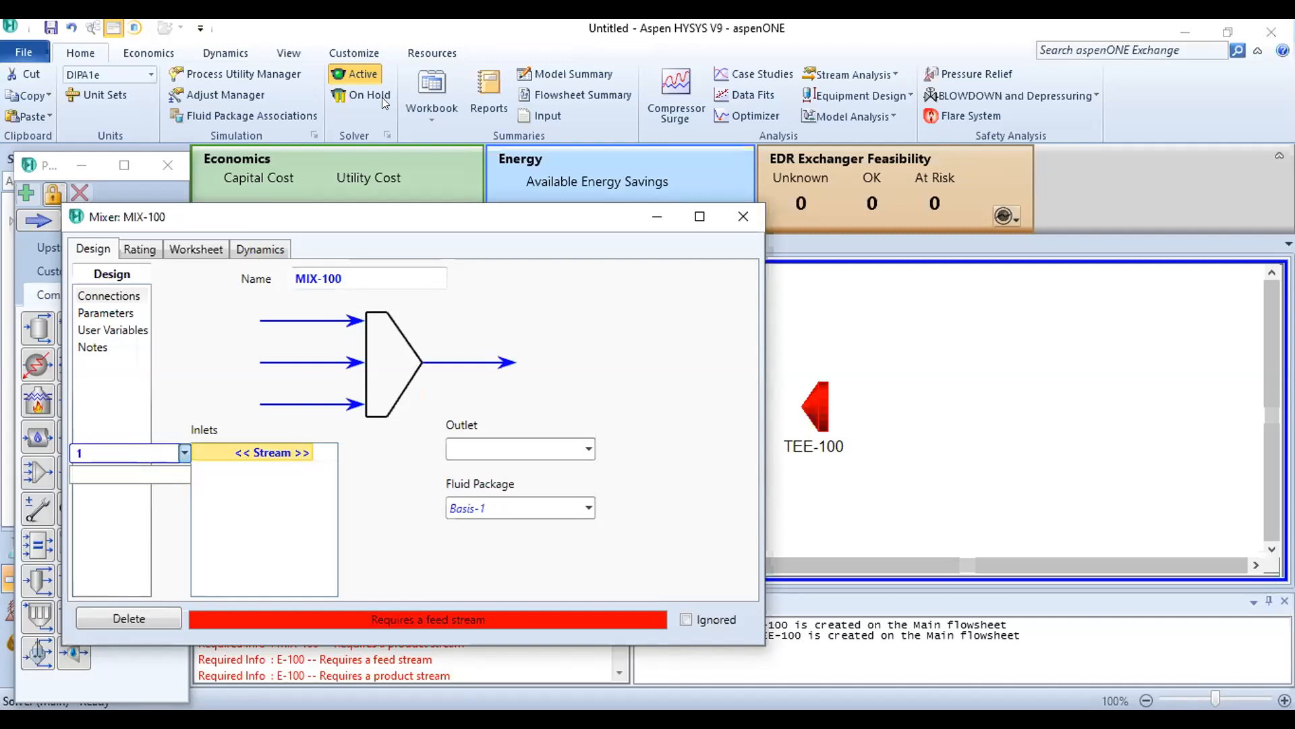
{"action": "key", "text": "Return"}
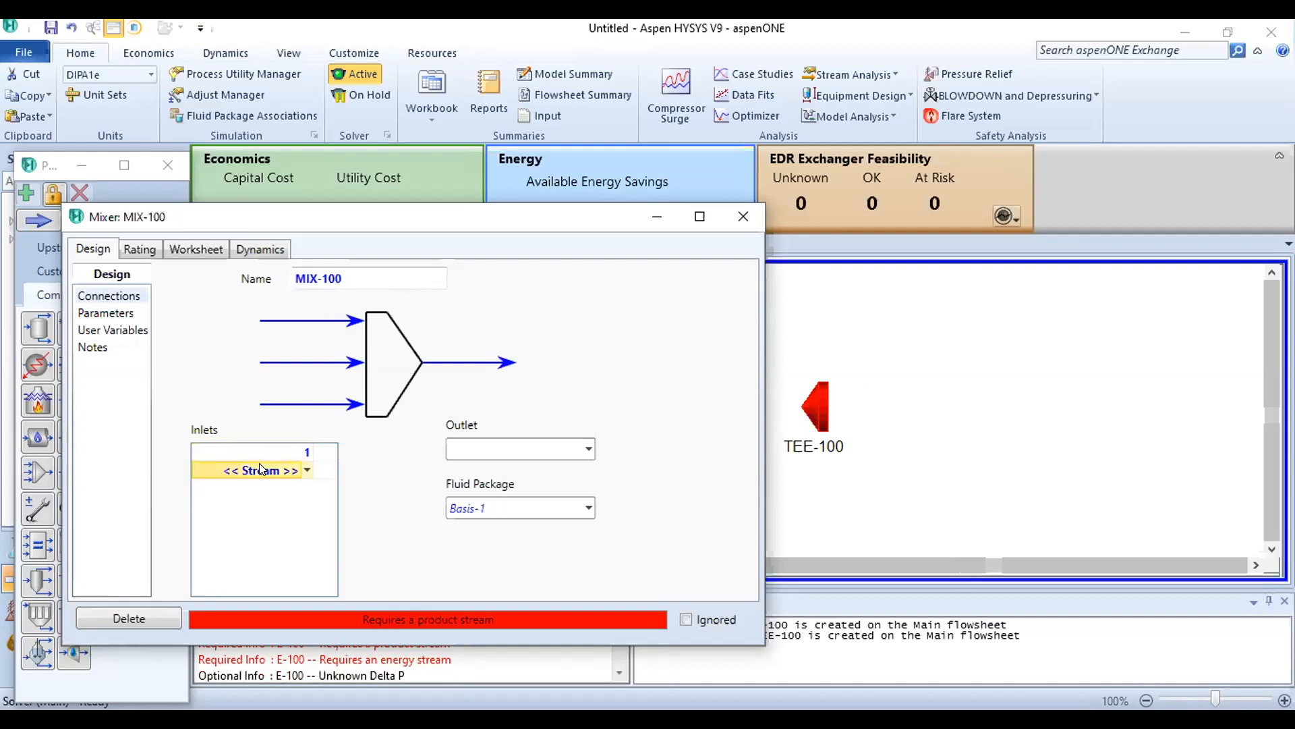
{"action": "type", "text": "2"}
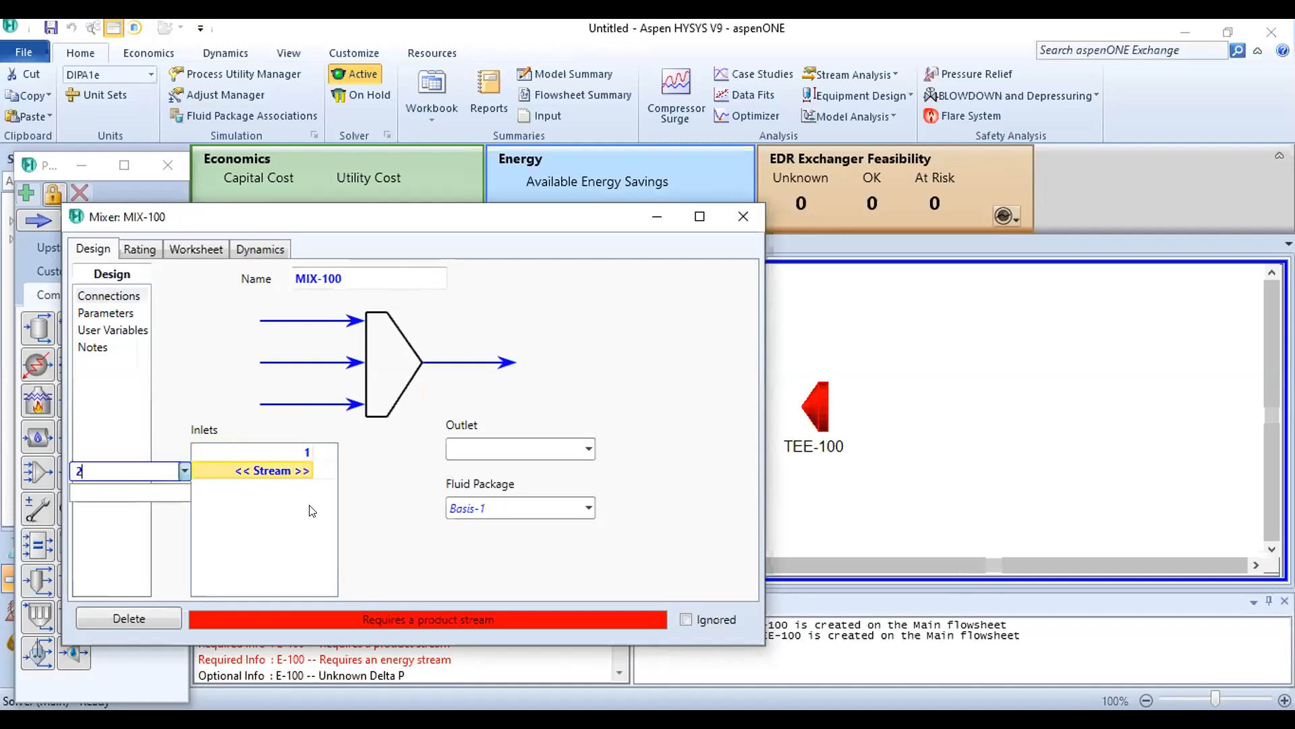
{"action": "key", "text": "Return"}
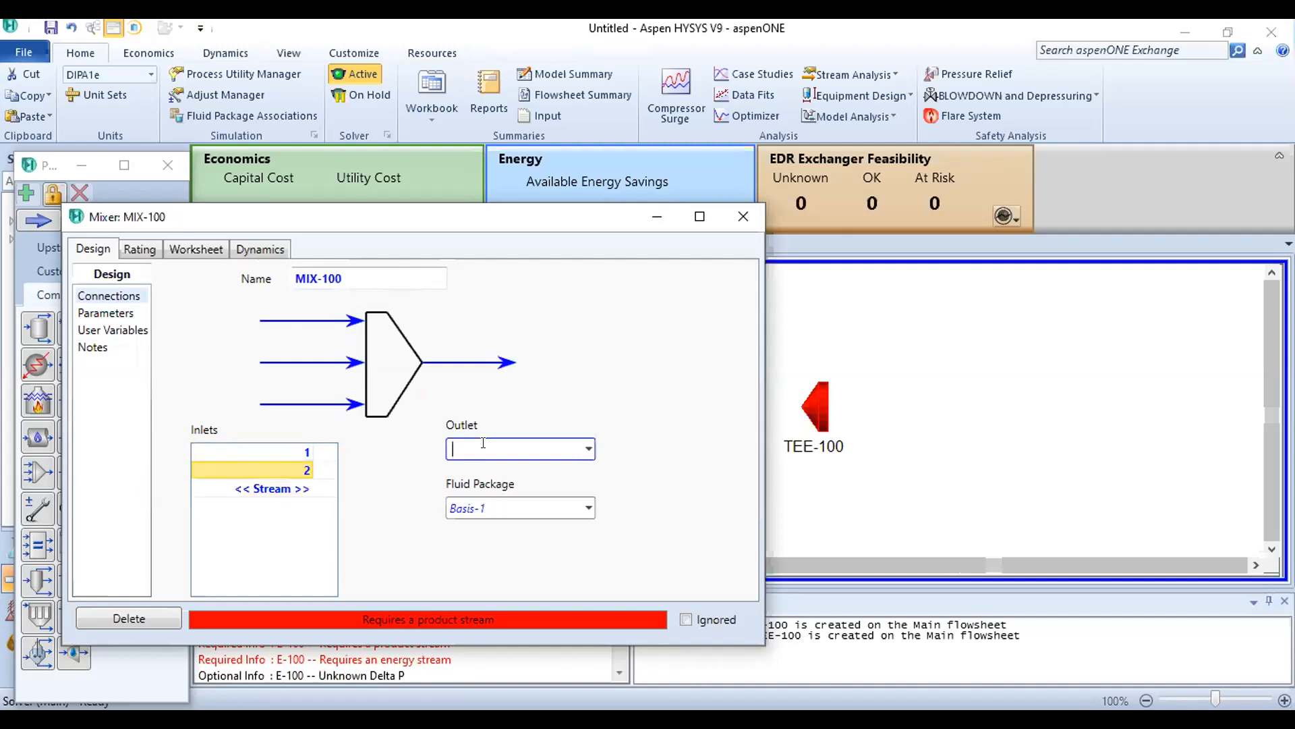
{"action": "type", "text": "3"}
{"action": "key", "text": "Return"}
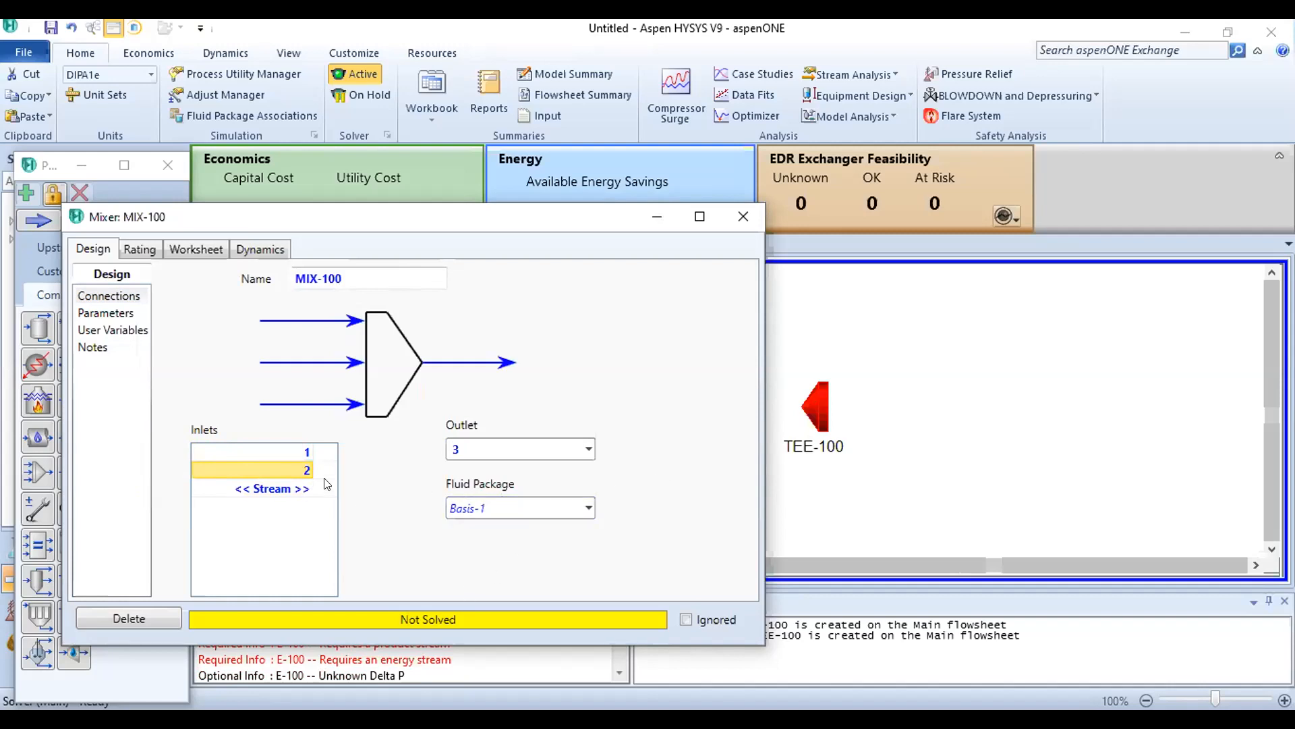
{"action": "left_click_drag", "start_coordinate": [533, 449], "coordinate": [208, 447]}
{"action": "key", "text": "BackSpace"}
{"action": "key", "text": "Return"}
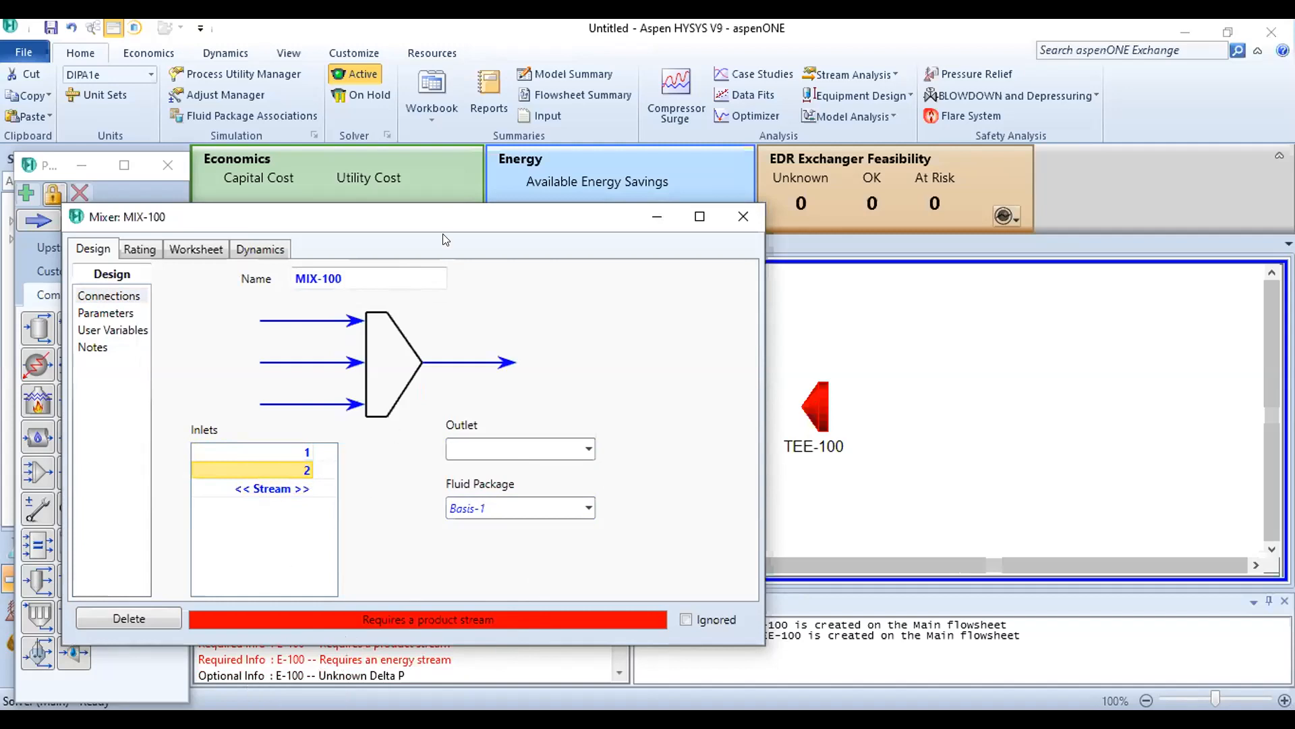
Step: Reposition the mixer's dialog and set its outlet stream to 3
{"action": "left_click_drag", "start_coordinate": [445, 214], "coordinate": [571, 183]}
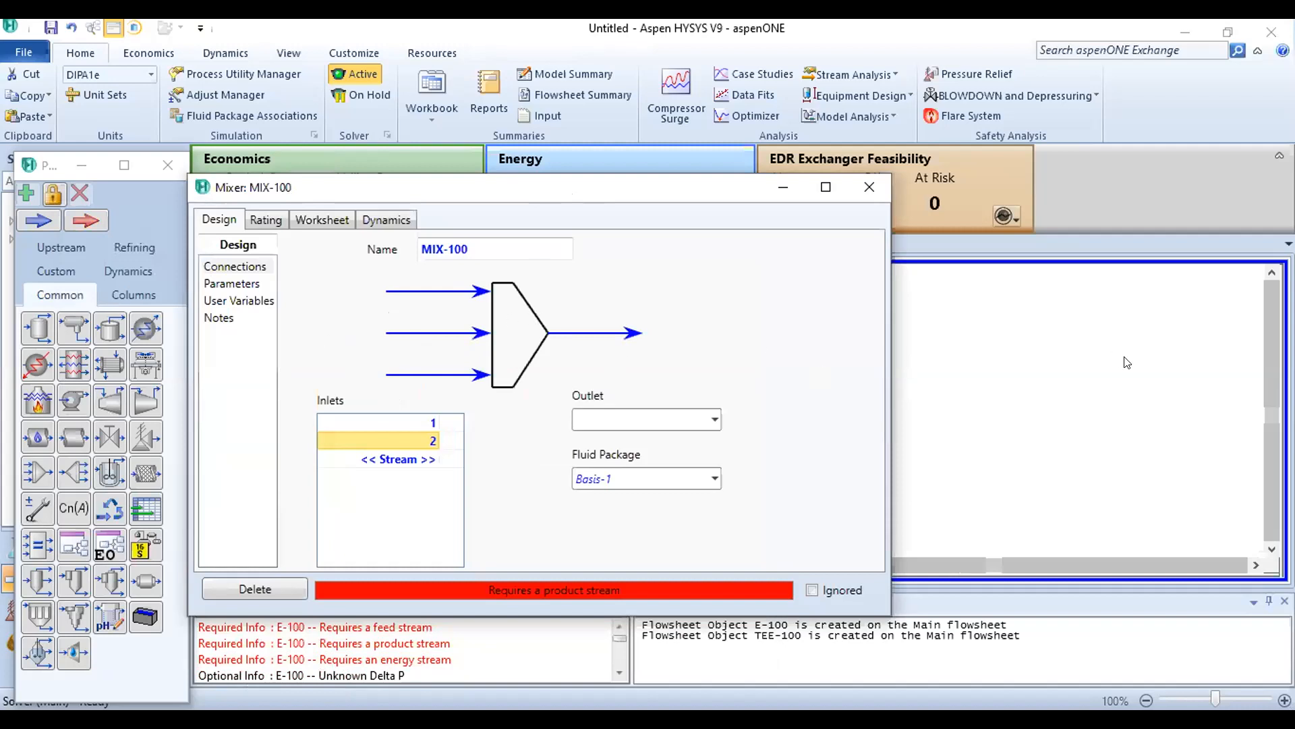
{"action": "left_click", "coordinate": [601, 420]}
{"action": "type", "text": "3"}
{"action": "key", "text": "Return"}
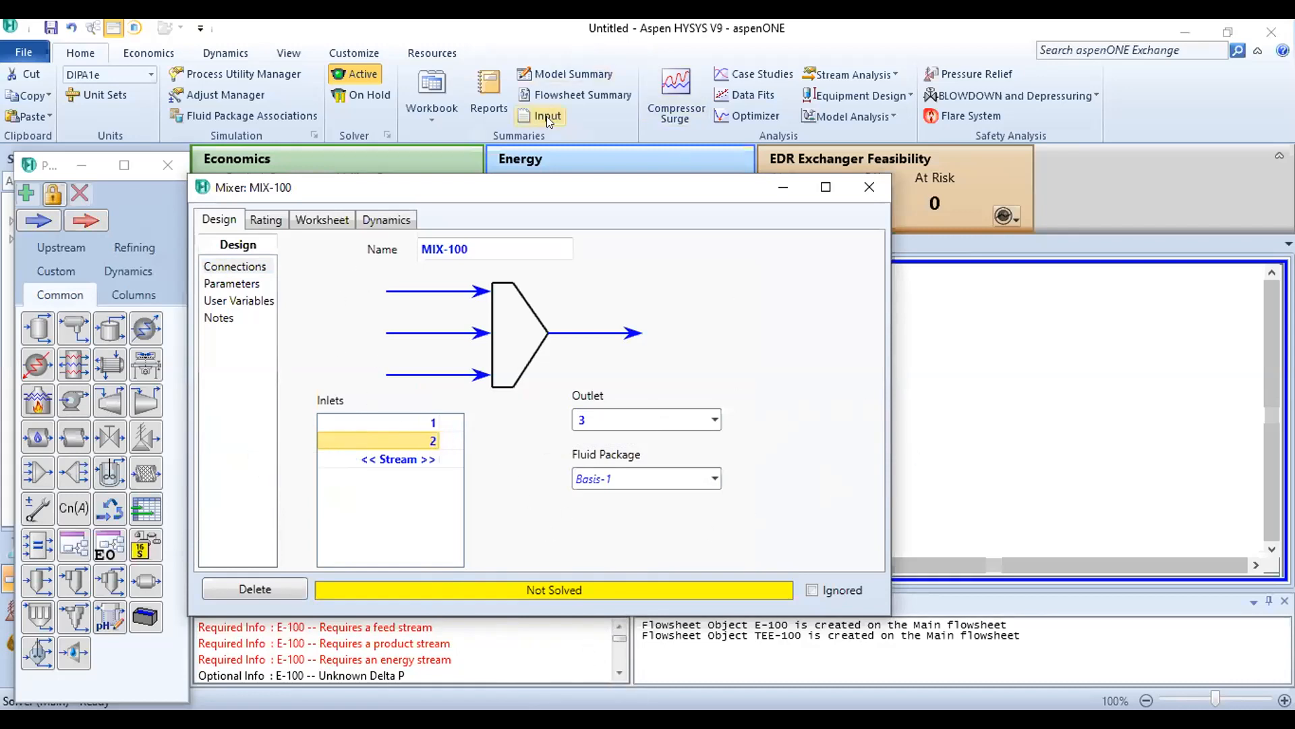
Step: Move the mixer's dialog aside to check its connected streams on the flowsheet, and close the dialog
{"action": "left_click_drag", "start_coordinate": [537, 192], "coordinate": [948, 201]}
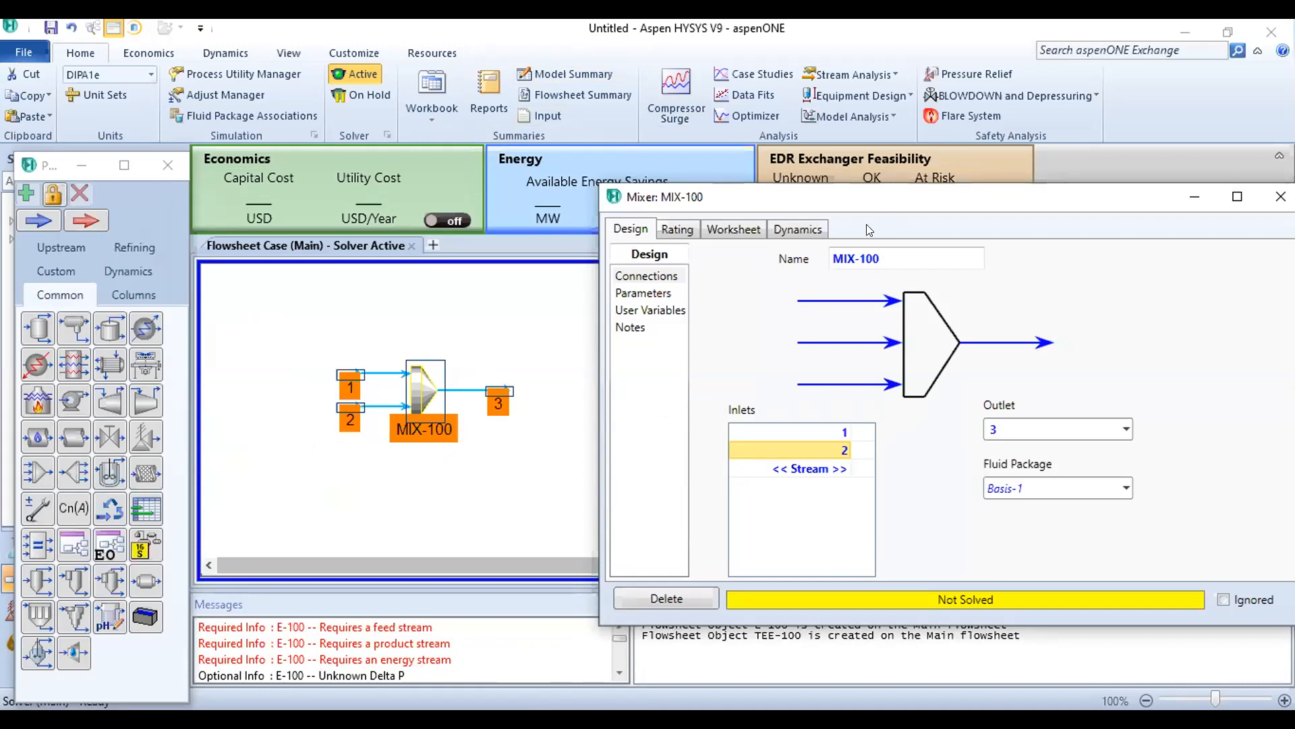
{"action": "left_click_drag", "start_coordinate": [923, 196], "coordinate": [715, 227]}
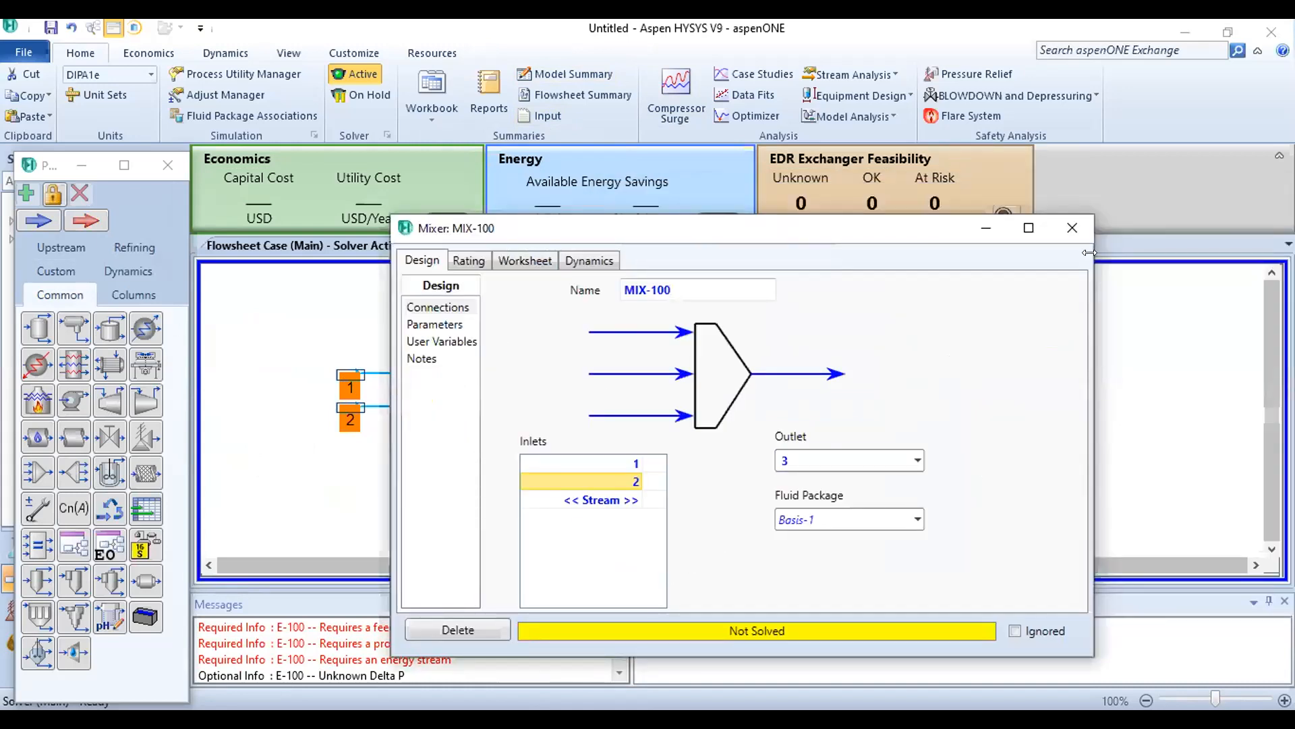
{"action": "left_click", "coordinate": [1082, 228]}
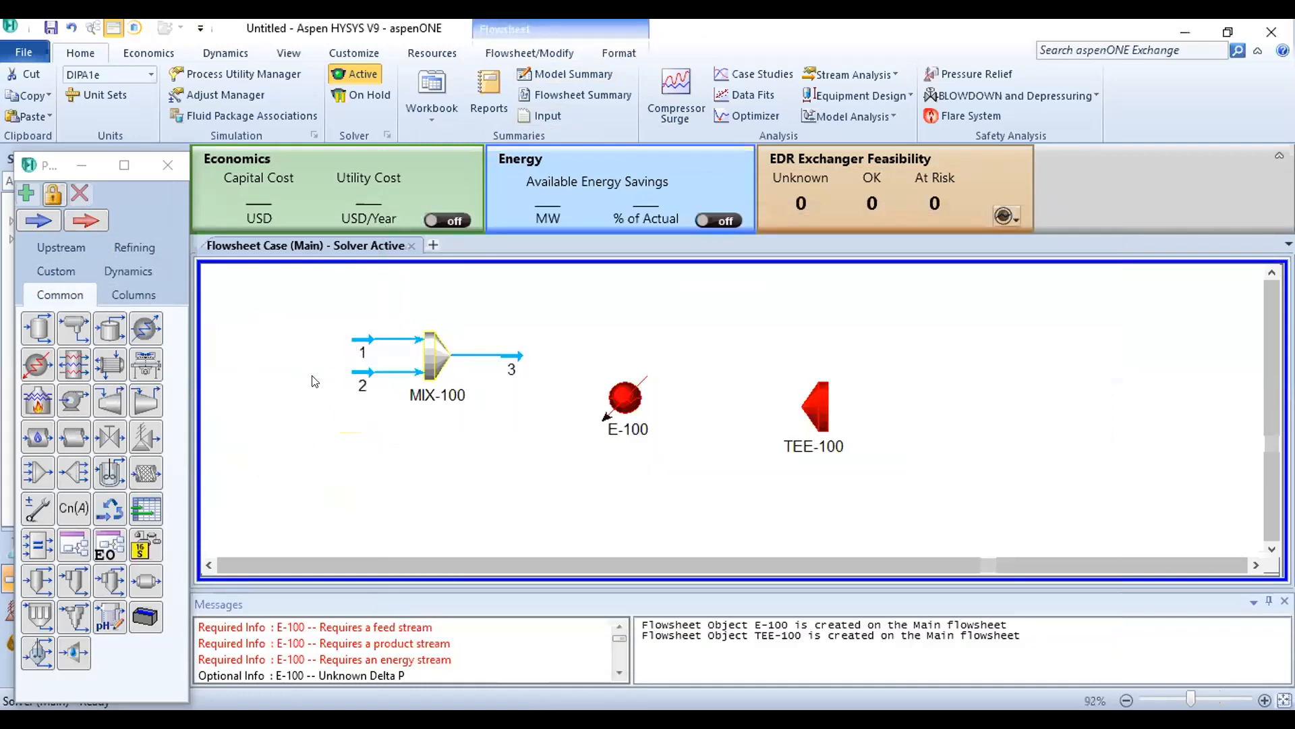
Step: Open heater E-100 and connect inlet stream 3, outlet stream 4 and energy stream E
{"action": "left_click", "coordinate": [622, 413]}
{"action": "left_click_drag", "start_coordinate": [607, 423], "coordinate": [590, 403]}
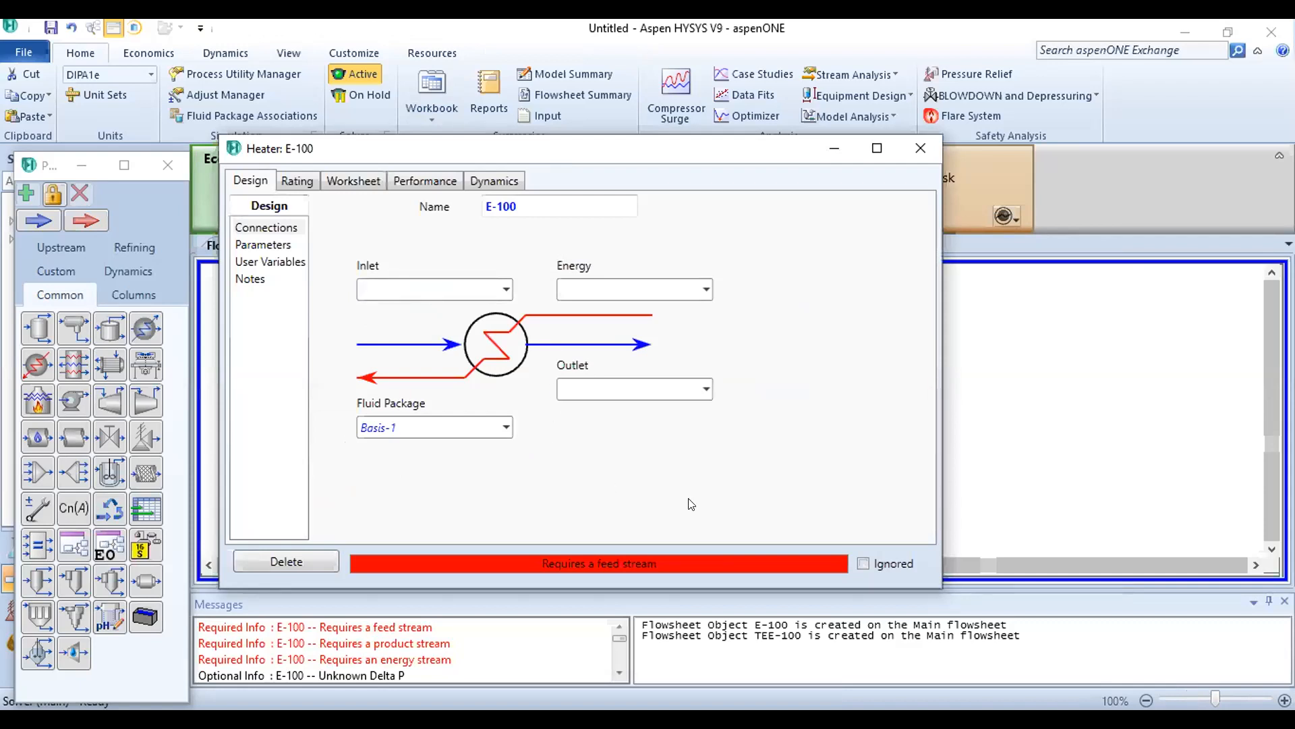
{"action": "type", "text": "3"}
{"action": "left_click", "coordinate": [591, 389]}
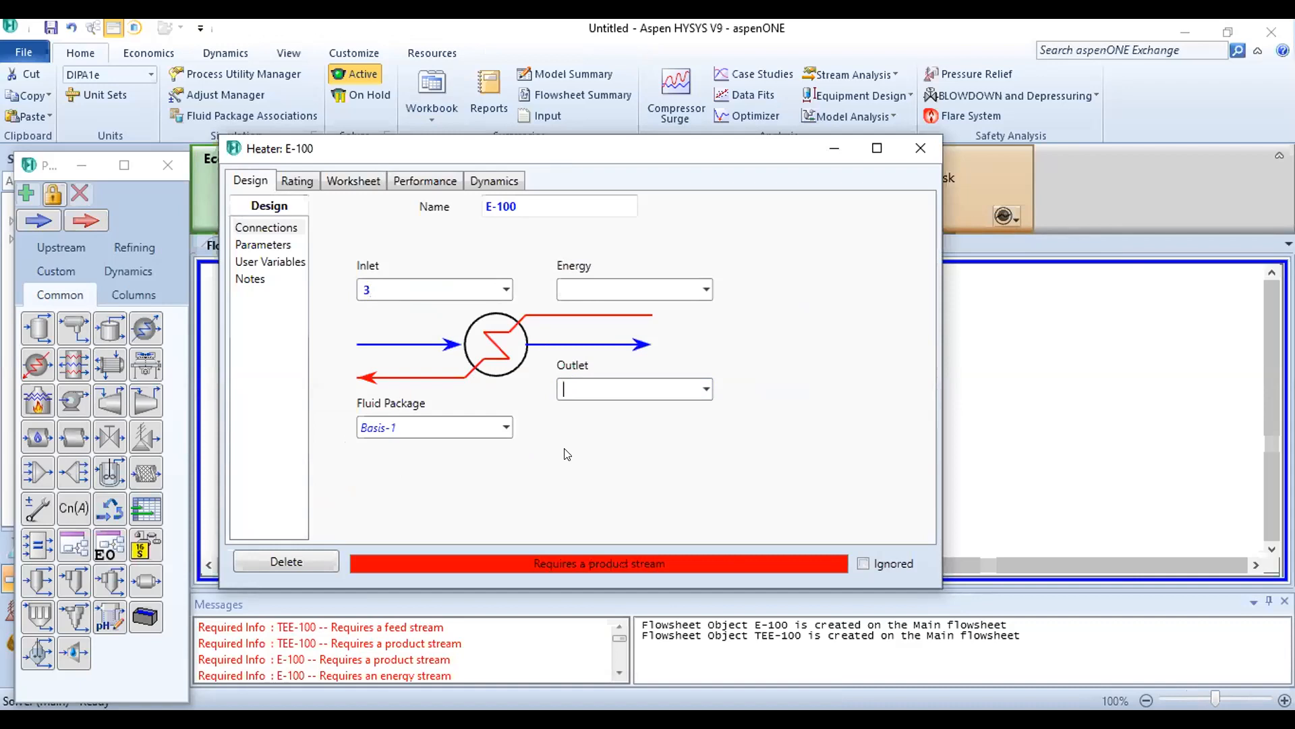
{"action": "type", "text": "4"}
{"action": "key", "text": "Return"}
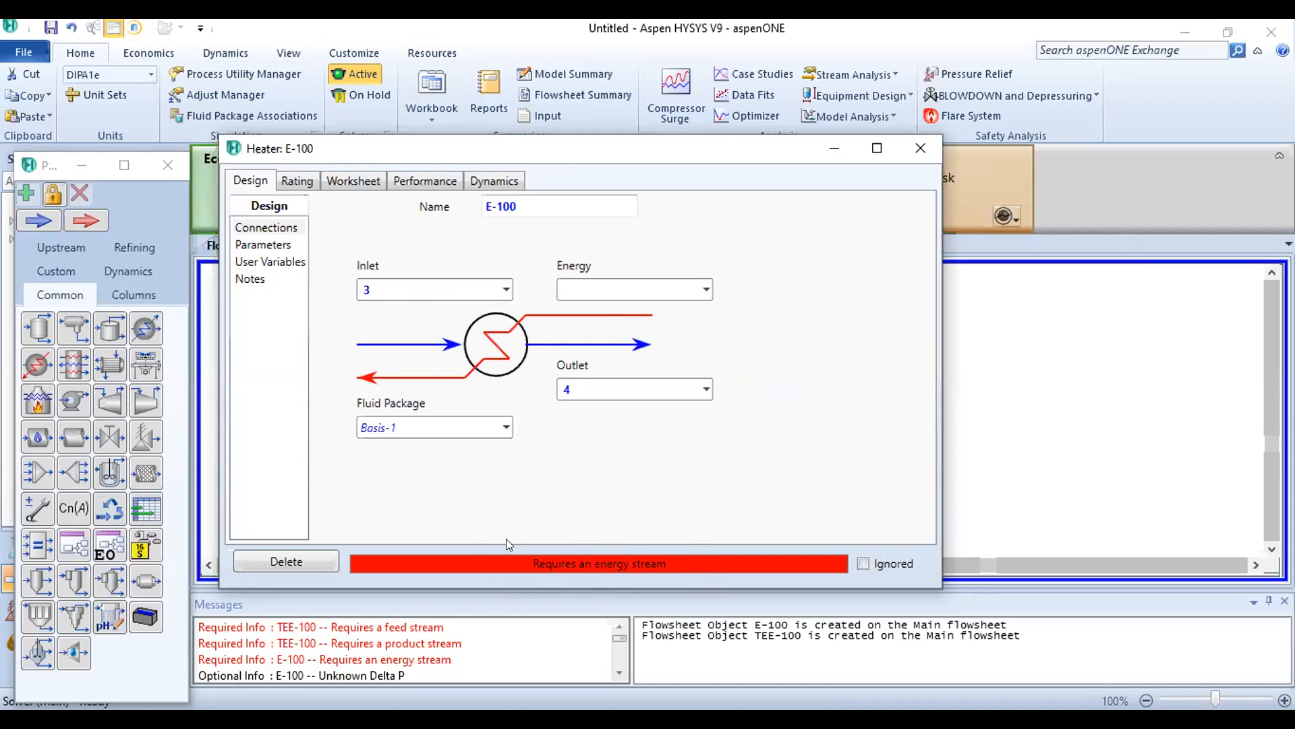
{"action": "left_click", "coordinate": [597, 289]}
{"action": "type", "text": "E"}
{"action": "key", "text": "Return"}
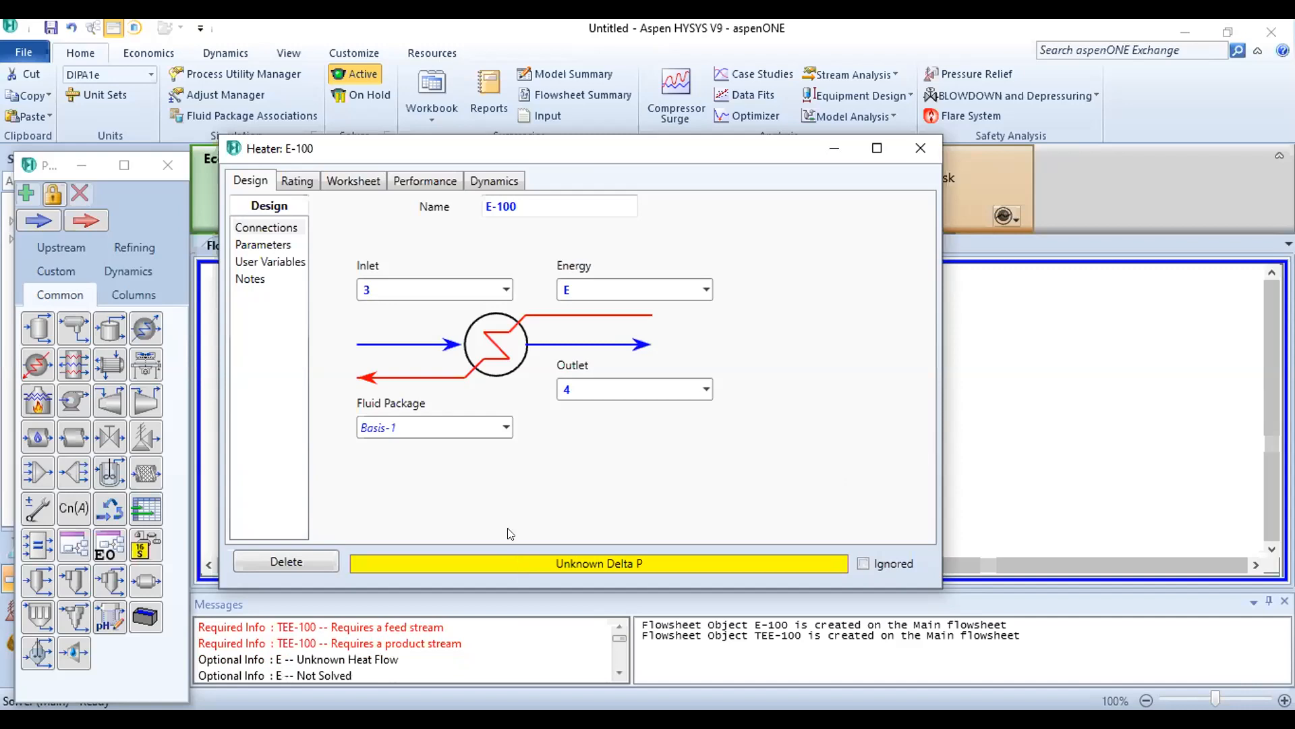
Step: Bring up the heater's design parameters with the Delta P, Delta T and Duty fields
{"action": "left_click", "coordinate": [291, 184]}
{"action": "left_click", "coordinate": [268, 185]}
{"action": "left_click", "coordinate": [266, 261]}
{"action": "left_click", "coordinate": [260, 244]}
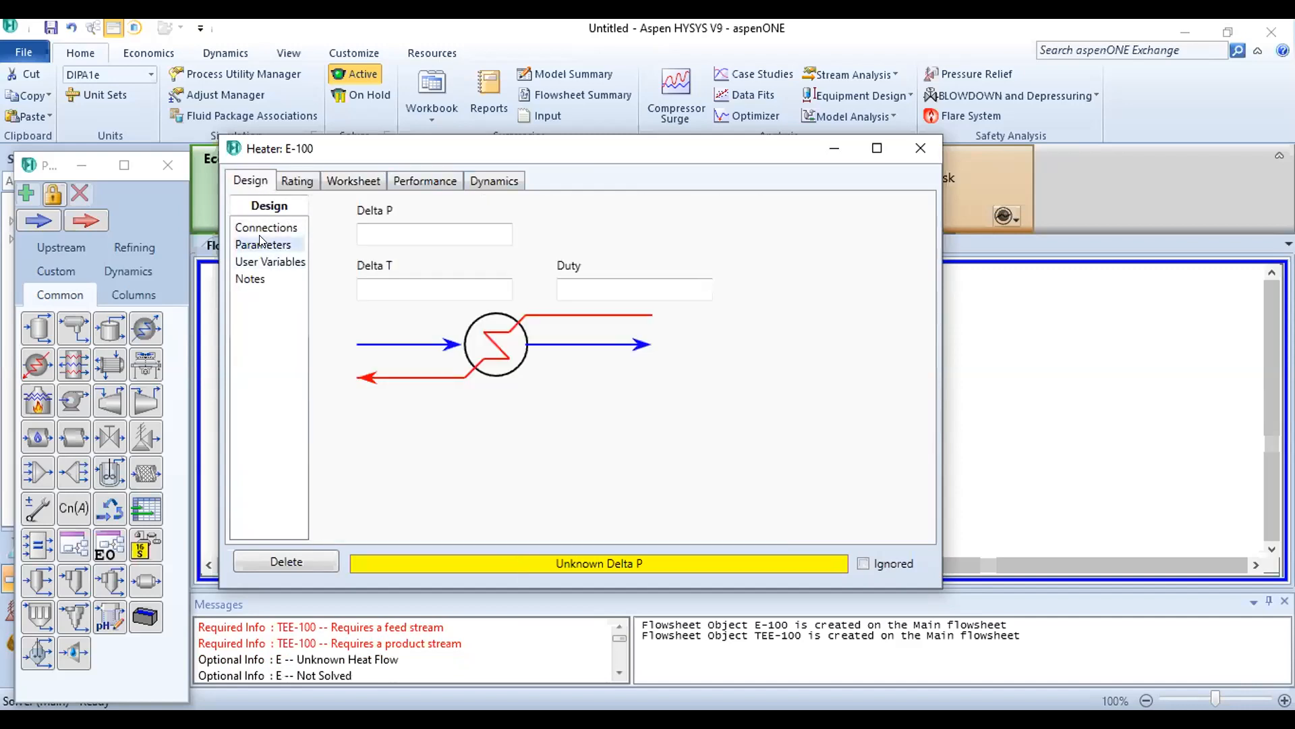
{"action": "left_click", "coordinate": [263, 228]}
{"action": "left_click", "coordinate": [266, 244]}
{"action": "left_click", "coordinate": [251, 227]}
{"action": "left_click", "coordinate": [255, 245]}
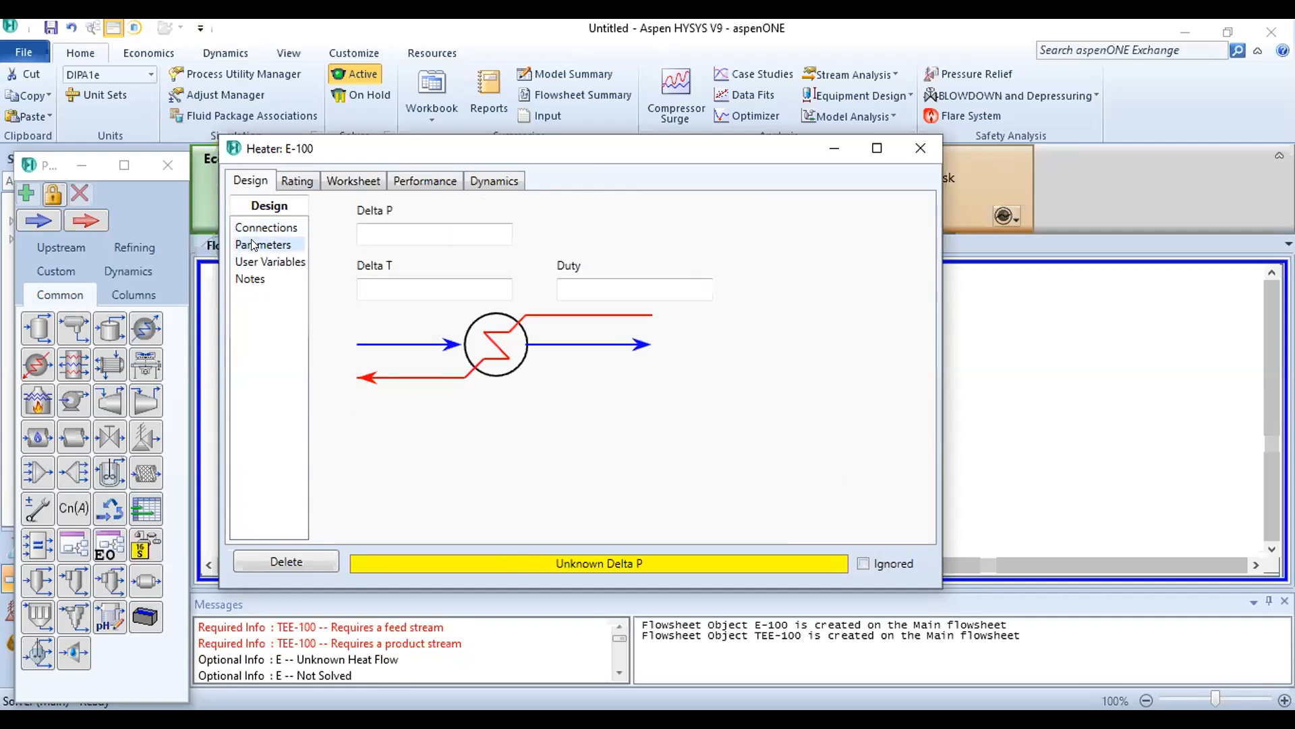
Step: Set the heater's duty to 75 kJ/min
{"action": "left_click", "coordinate": [599, 288]}
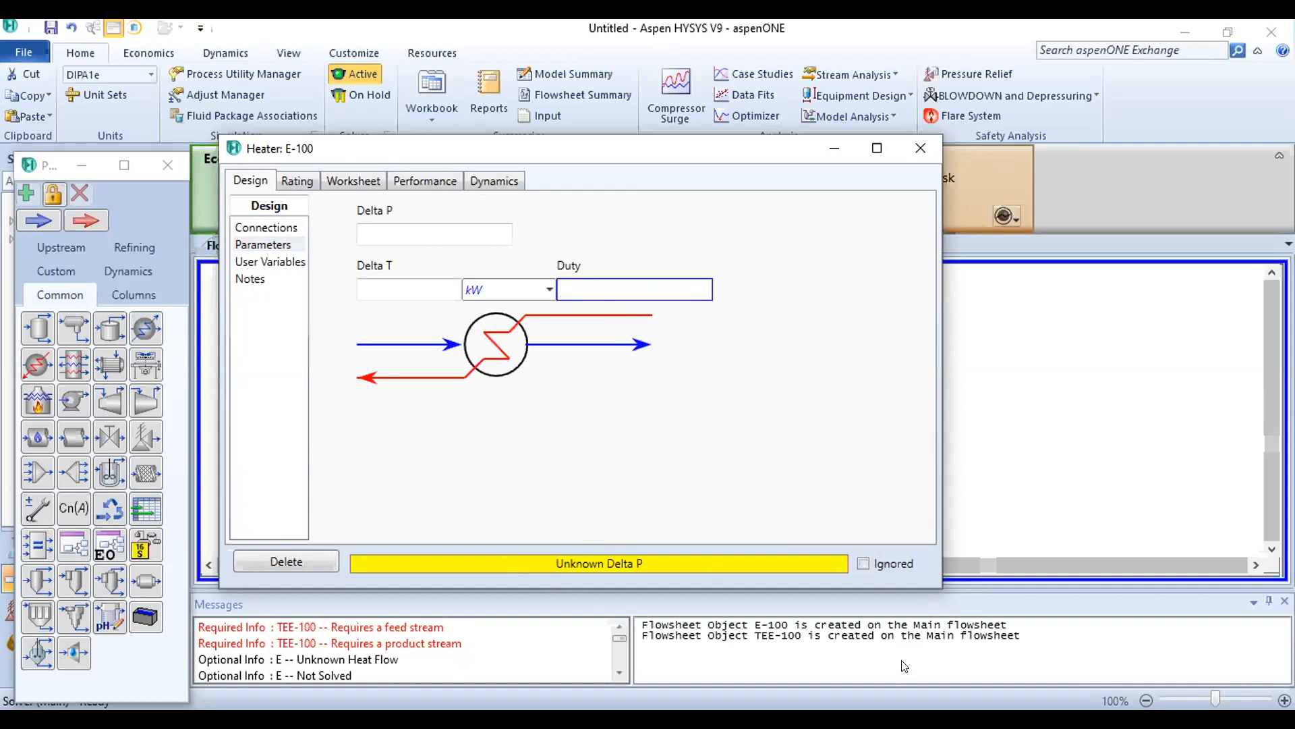
{"action": "left_click", "coordinate": [363, 145]}
{"action": "left_click", "coordinate": [599, 289]}
{"action": "left_click", "coordinate": [550, 291]}
{"action": "left_click", "coordinate": [550, 290]}
{"action": "left_click", "coordinate": [637, 288]}
{"action": "type", "text": "75"}
{"action": "left_click", "coordinate": [550, 289]}
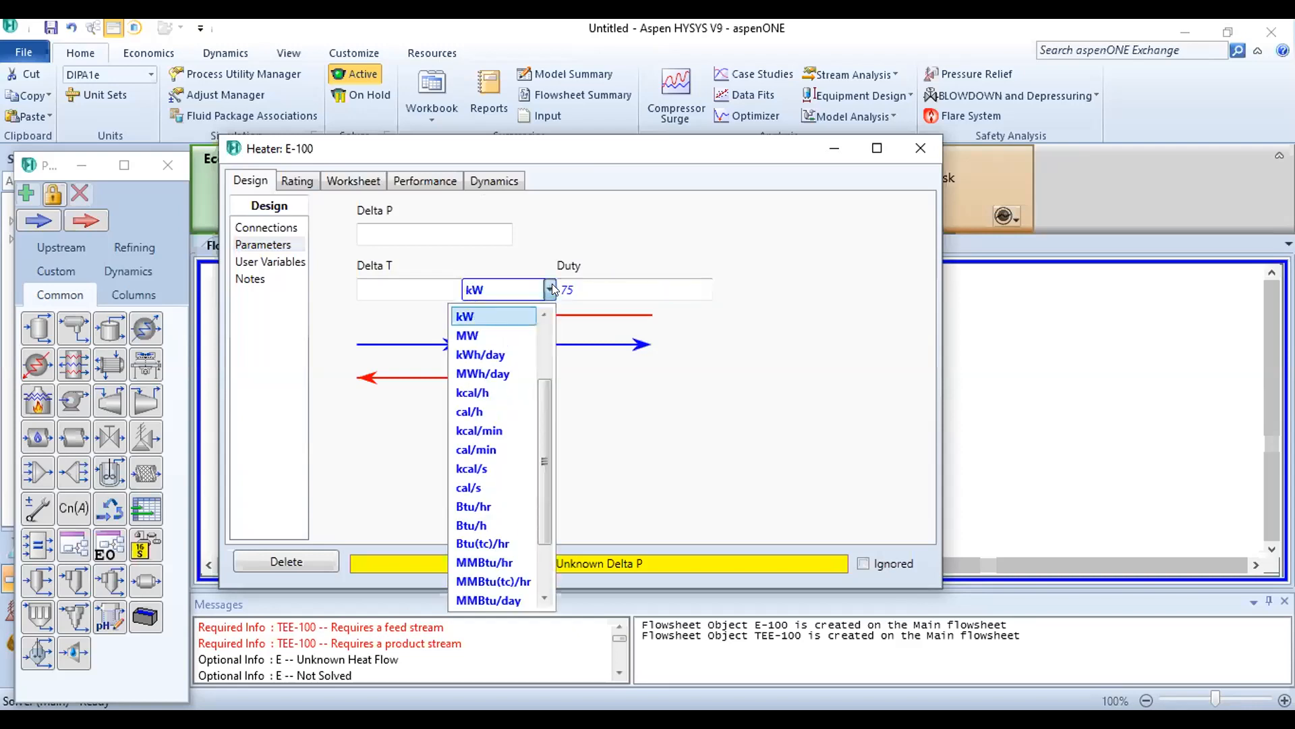
{"action": "scroll", "coordinate": [493, 335], "scroll_direction": "down", "scroll_amount": 1}
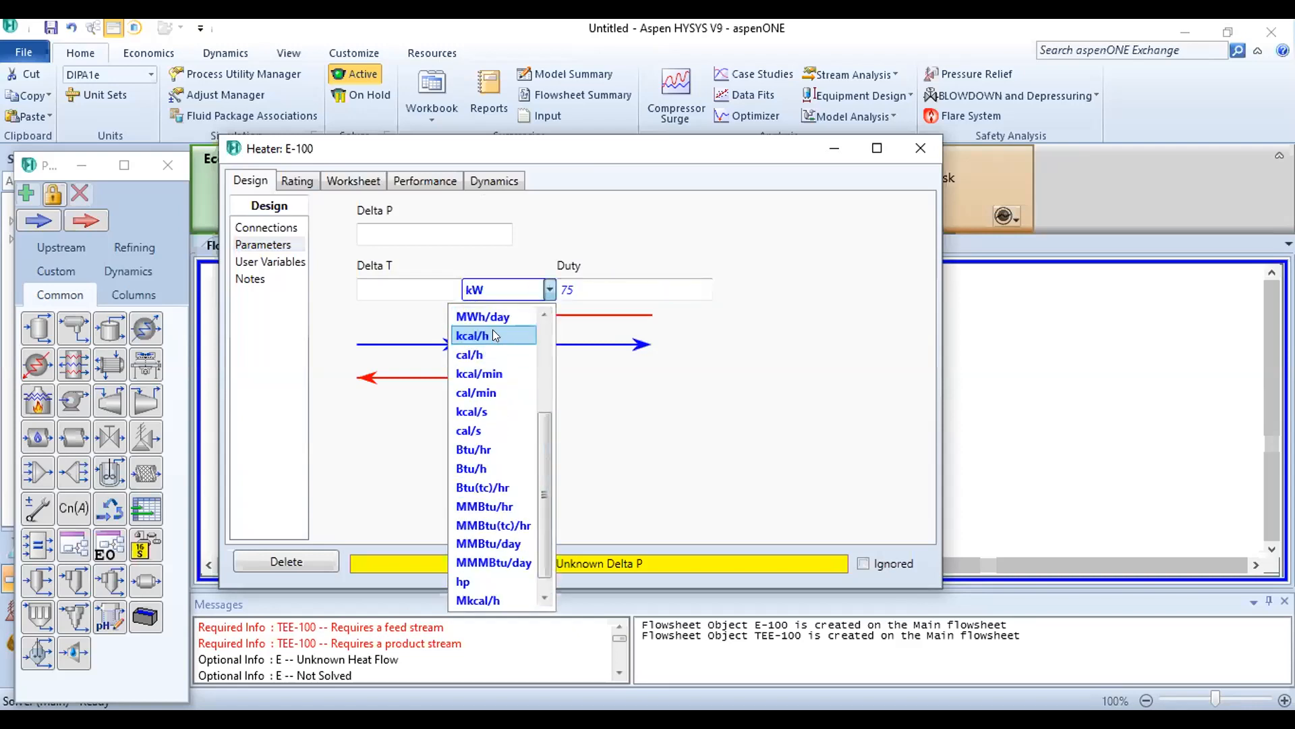
{"action": "scroll", "coordinate": [501, 330], "scroll_direction": "up", "scroll_amount": 3}
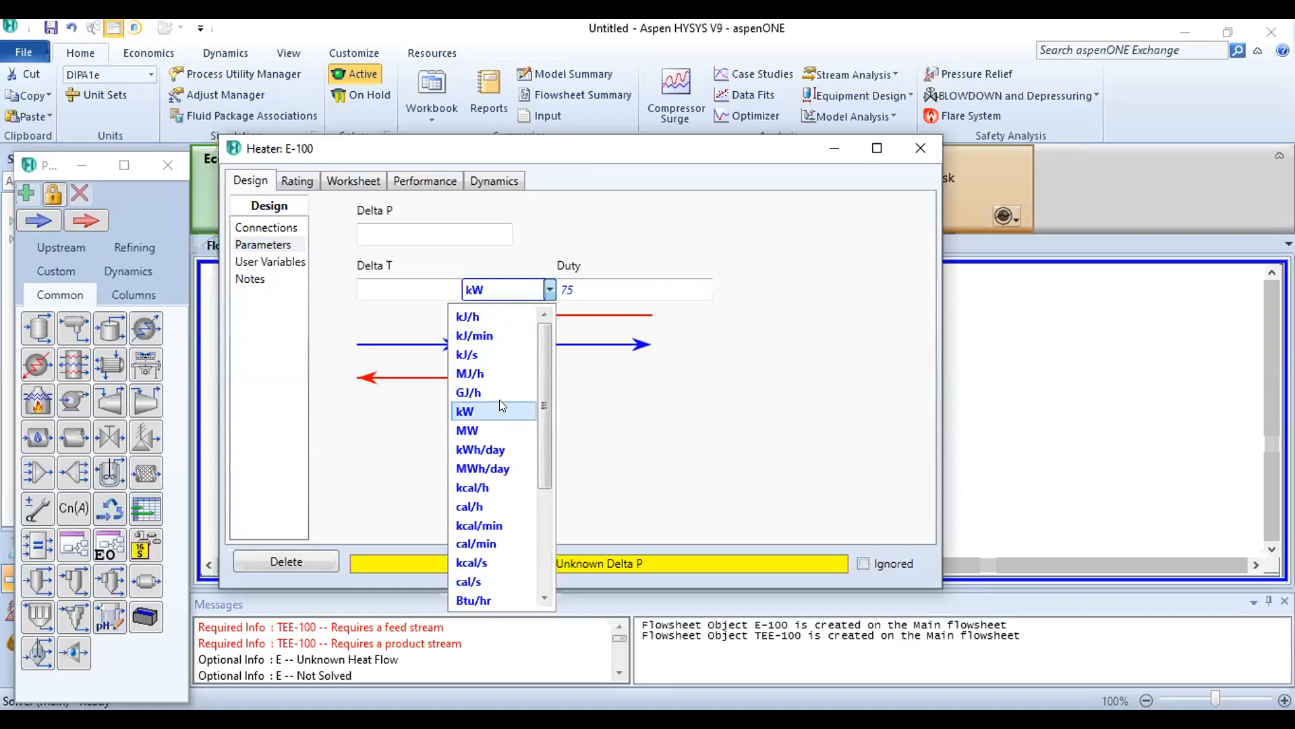
{"action": "left_click", "coordinate": [492, 334]}
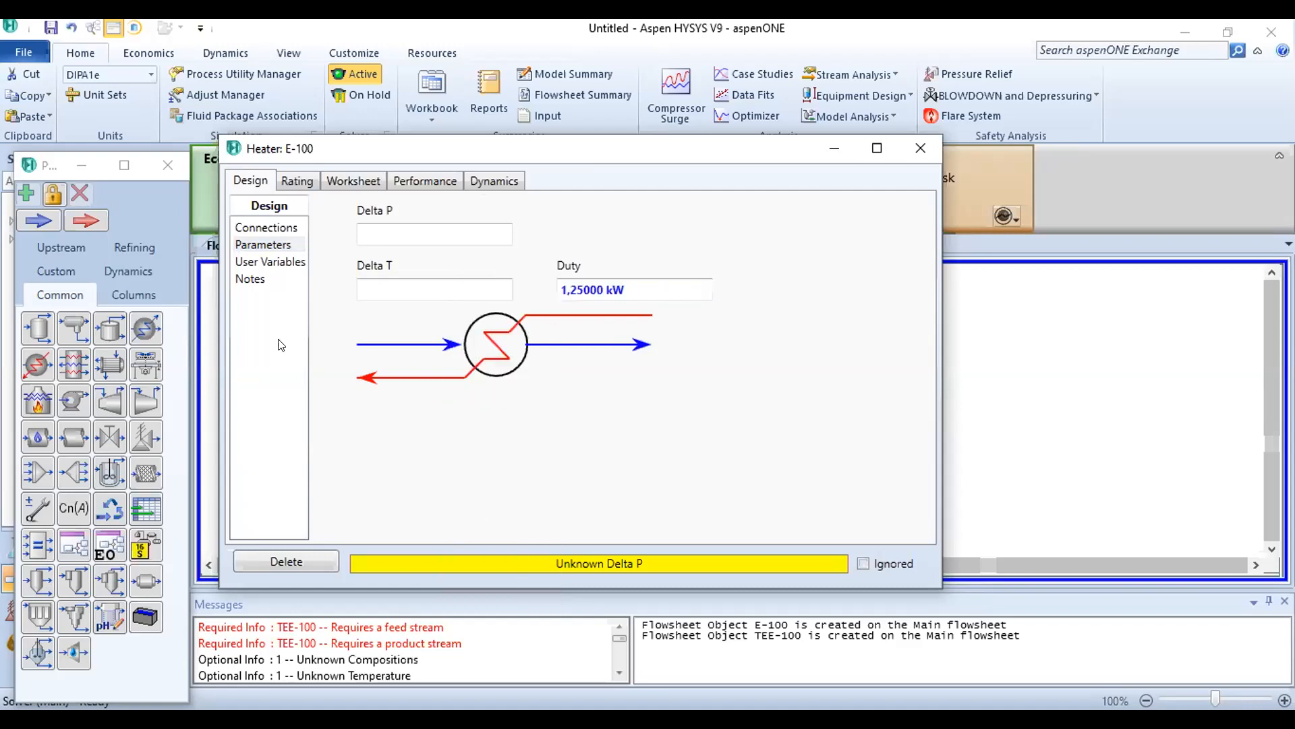
Step: Set the heater's Delta P to 0 kPa, return to its connections and close its dialog
{"action": "left_click", "coordinate": [448, 226]}
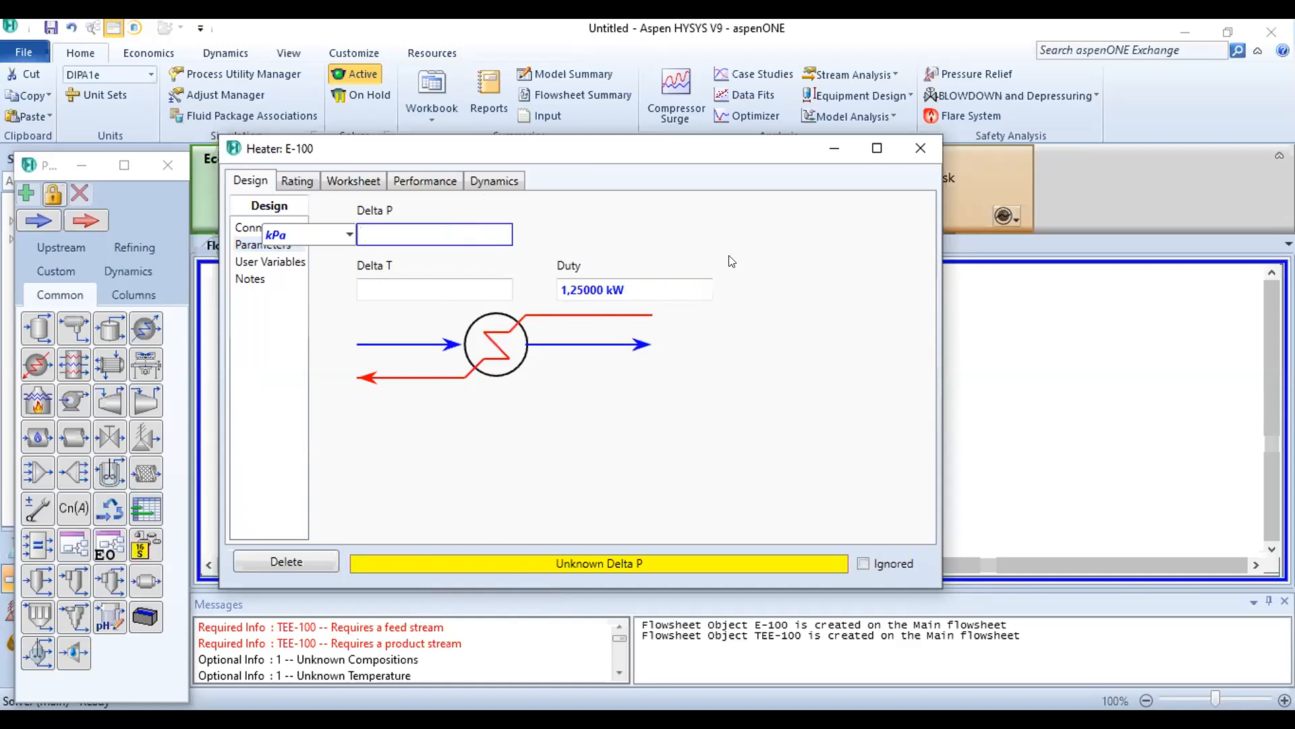
{"action": "type", "text": "0"}
{"action": "key", "text": "Return"}
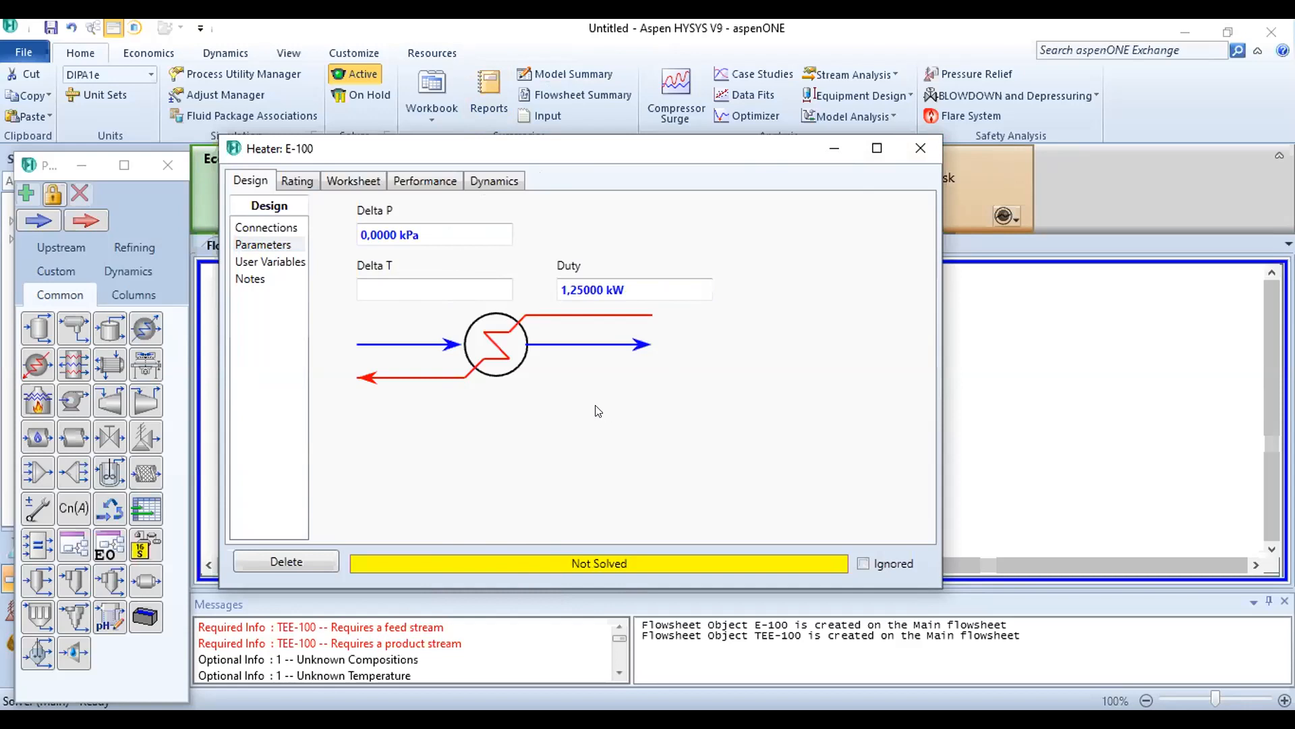
{"action": "left_click", "coordinate": [246, 228]}
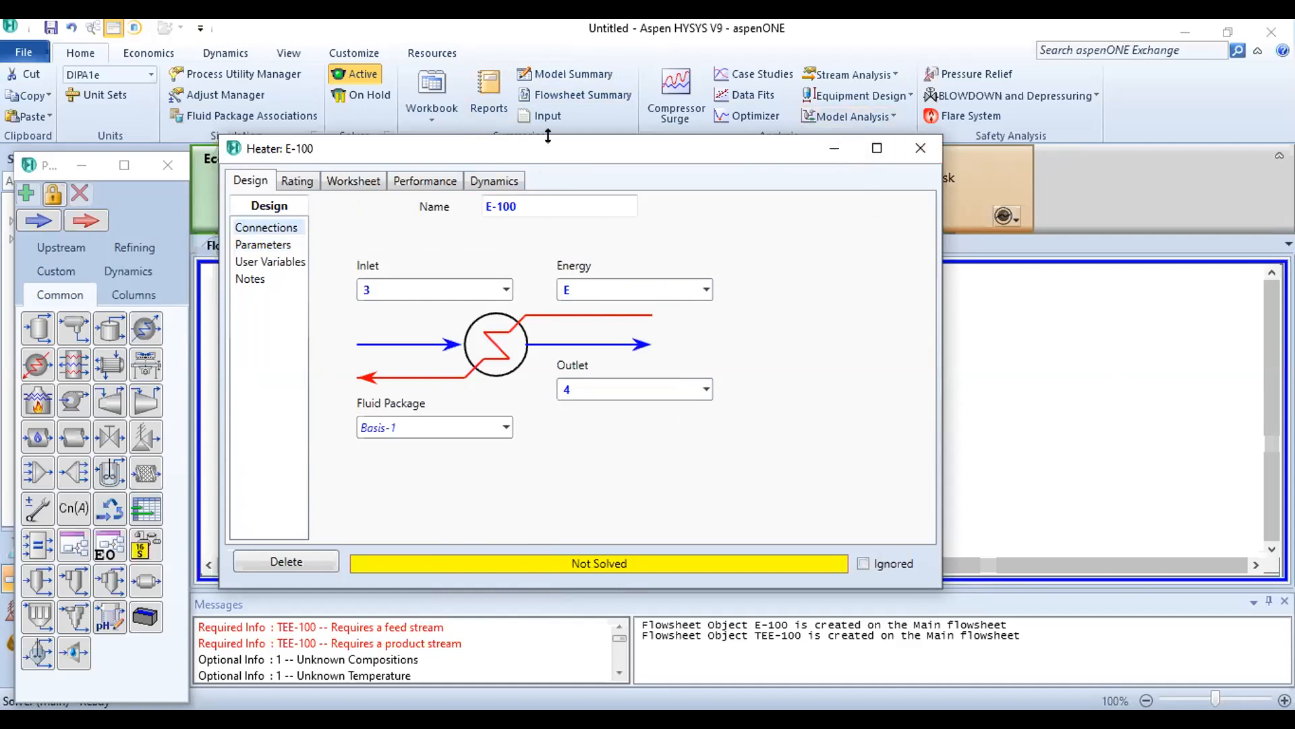
{"action": "left_click_drag", "start_coordinate": [548, 137], "coordinate": [548, 125]}
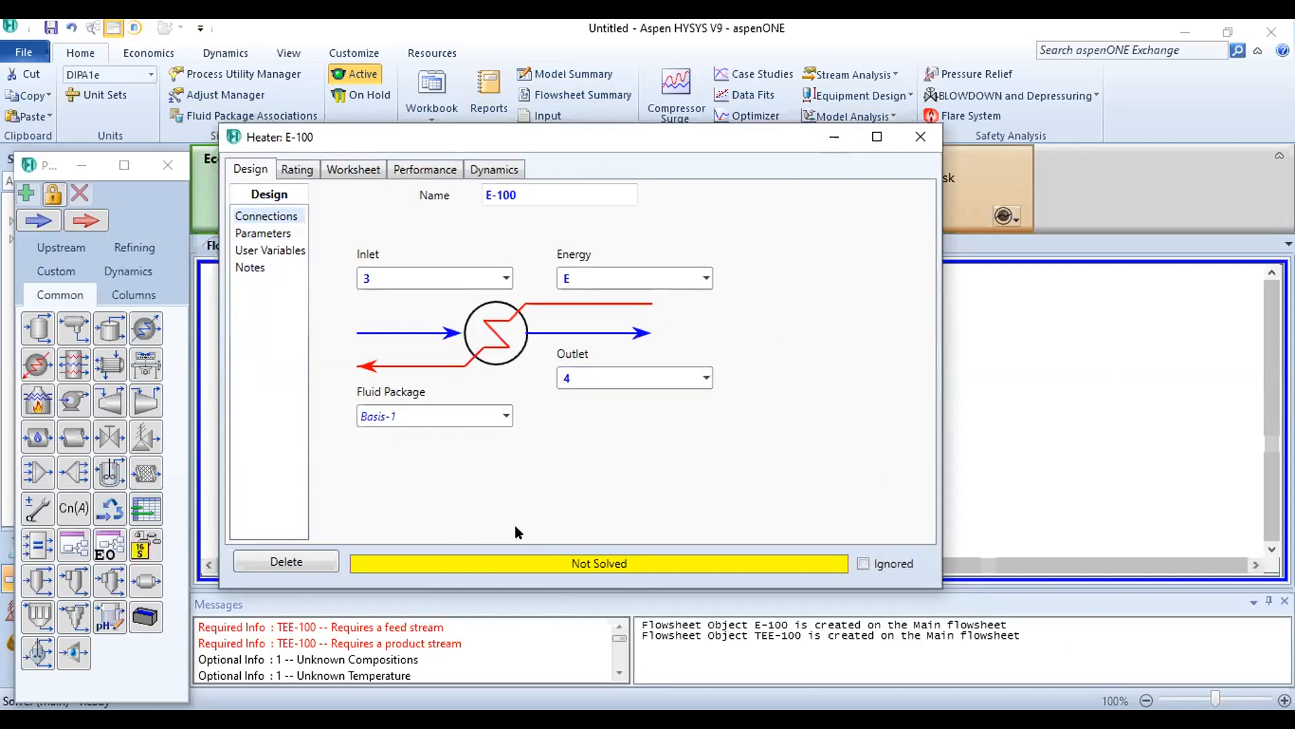
{"action": "left_click", "coordinate": [922, 137]}
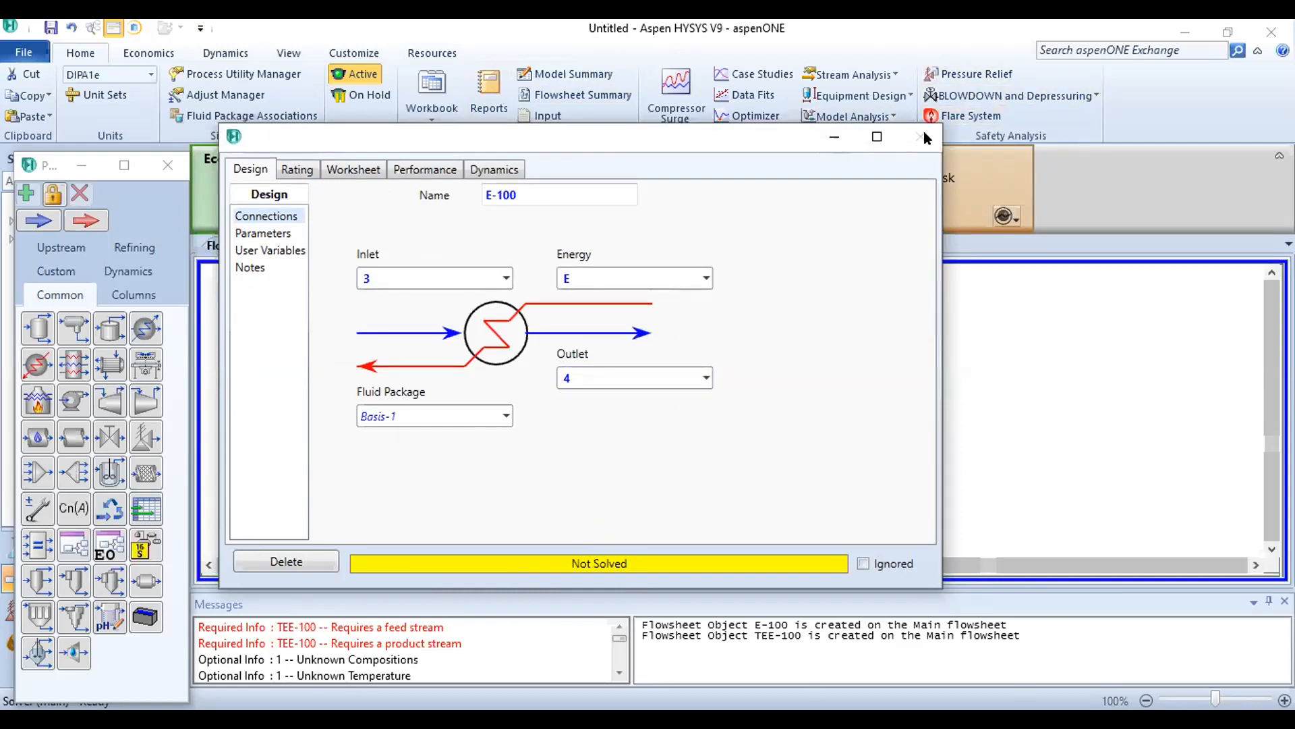
Step: Align stream 3 and the heater with the mixer outlet, and spread out streams 1, 2 and E on the flowsheet
{"action": "left_click", "coordinate": [508, 356]}
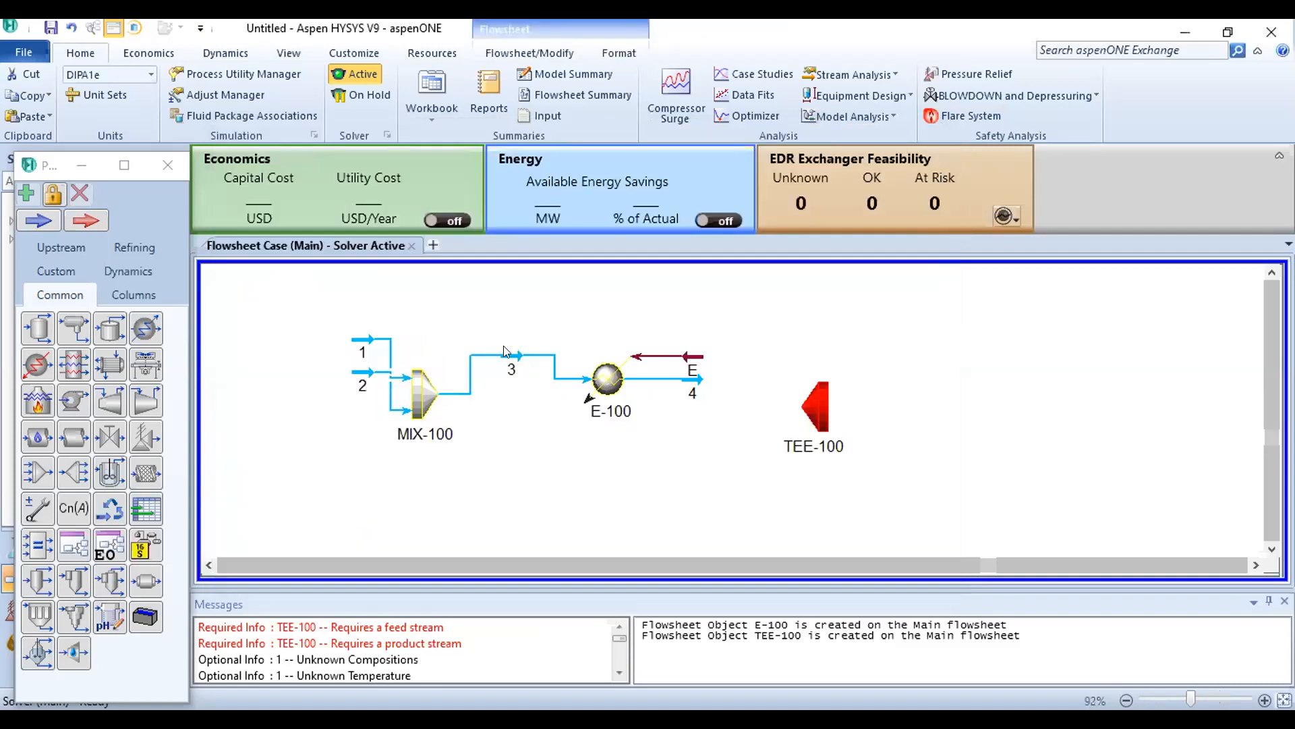
{"action": "left_click_drag", "start_coordinate": [508, 354], "coordinate": [507, 386]}
{"action": "left_click_drag", "start_coordinate": [616, 387], "coordinate": [619, 402]}
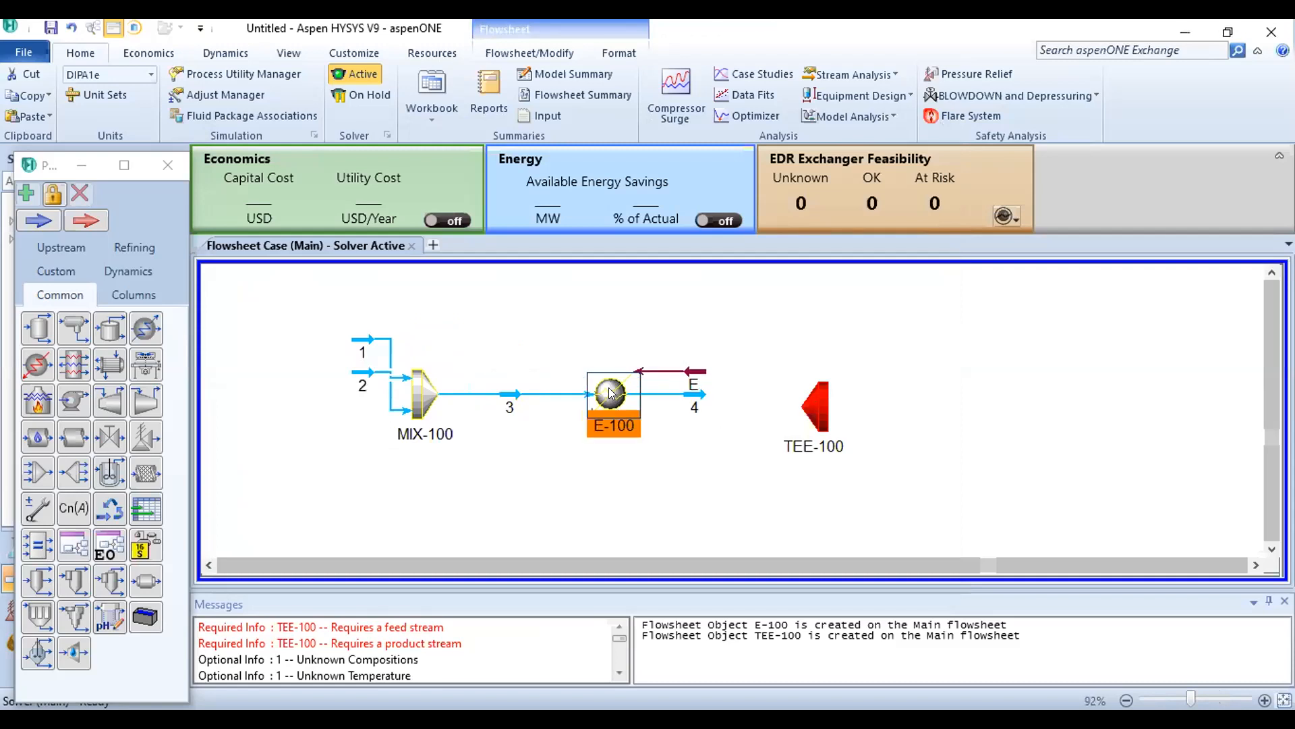
{"action": "left_click_drag", "start_coordinate": [358, 375], "coordinate": [327, 454]}
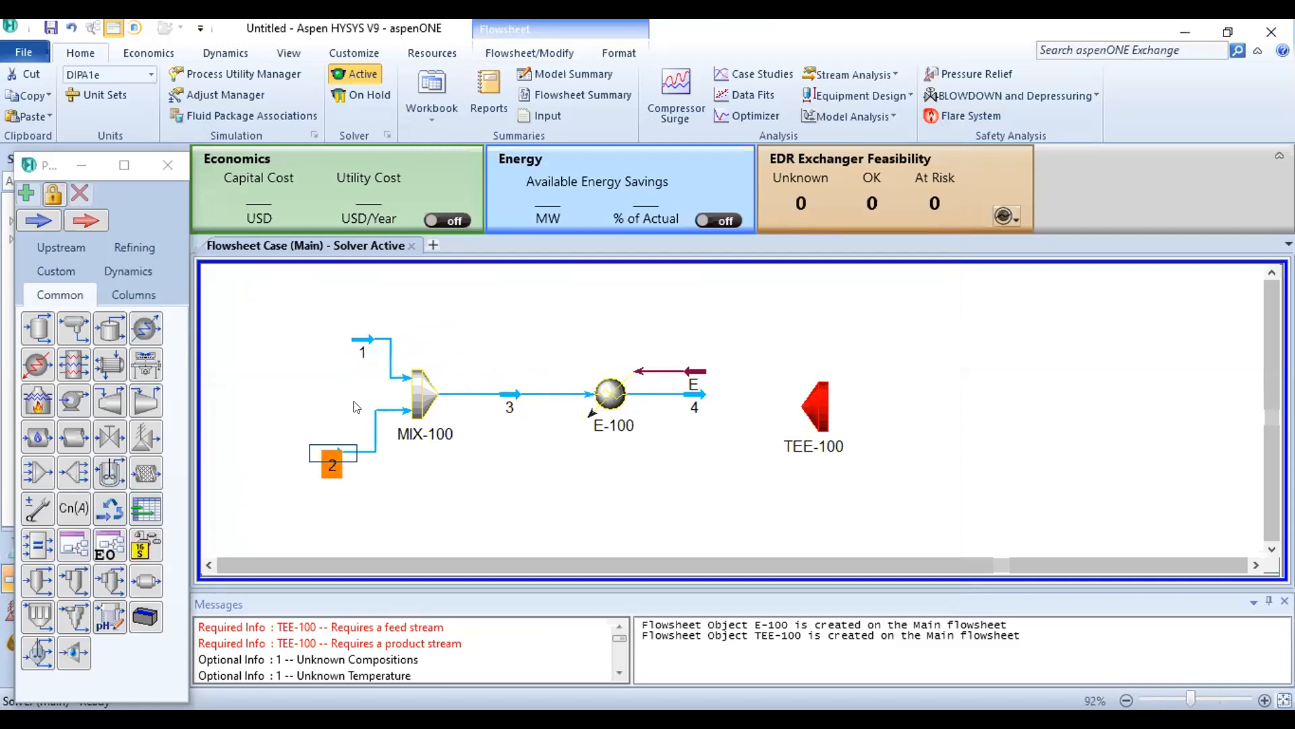
{"action": "left_click_drag", "start_coordinate": [369, 339], "coordinate": [332, 337]}
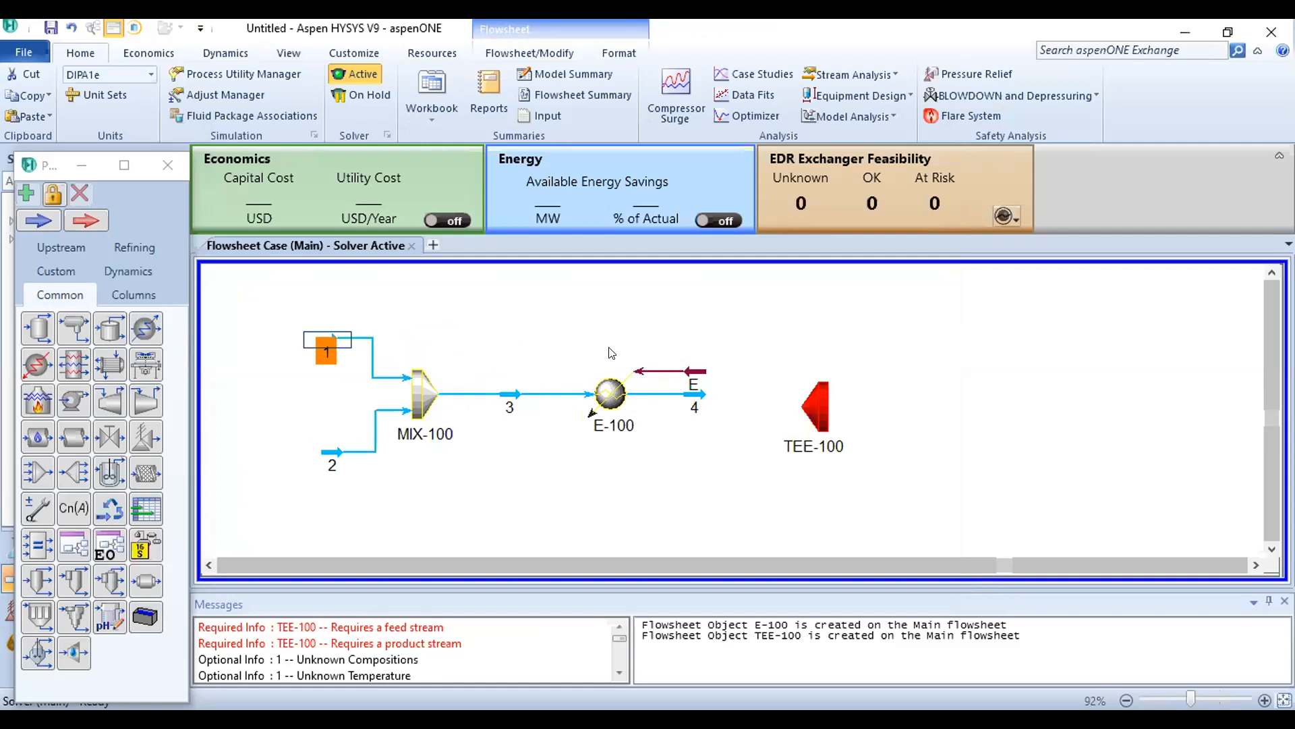
{"action": "left_click_drag", "start_coordinate": [705, 373], "coordinate": [693, 326]}
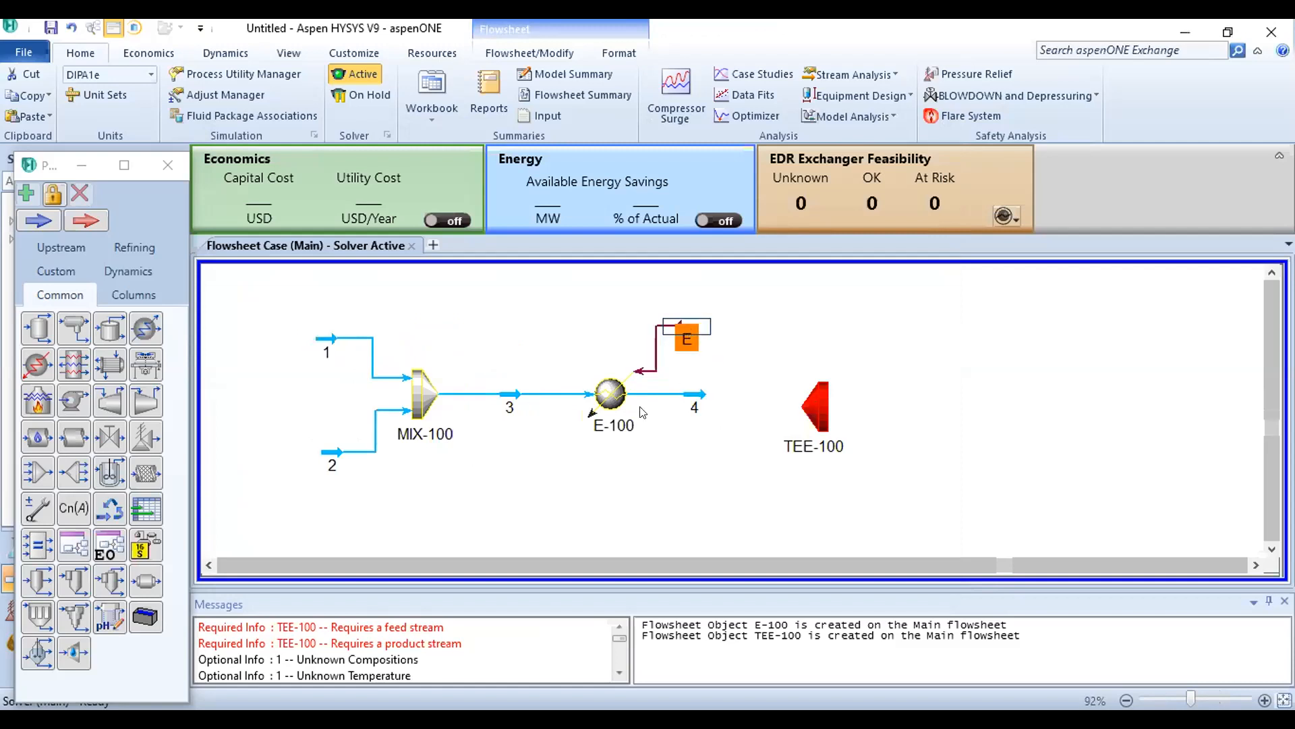
Step: Reopen heater E-100 at its design parameters and move its dialog up so that it is fully visible
{"action": "left_click", "coordinate": [614, 397]}
{"action": "double_click", "coordinate": [614, 396]}
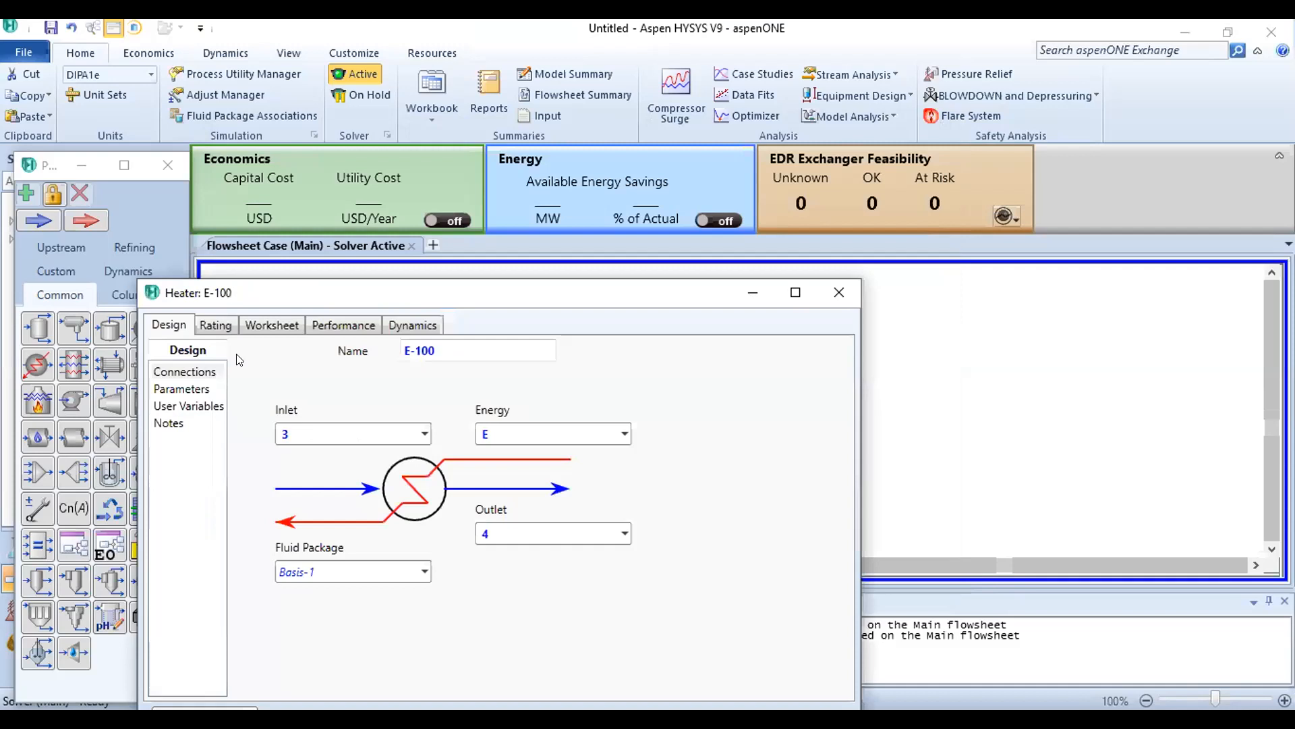
{"action": "left_click", "coordinate": [182, 406]}
{"action": "left_click", "coordinate": [177, 391]}
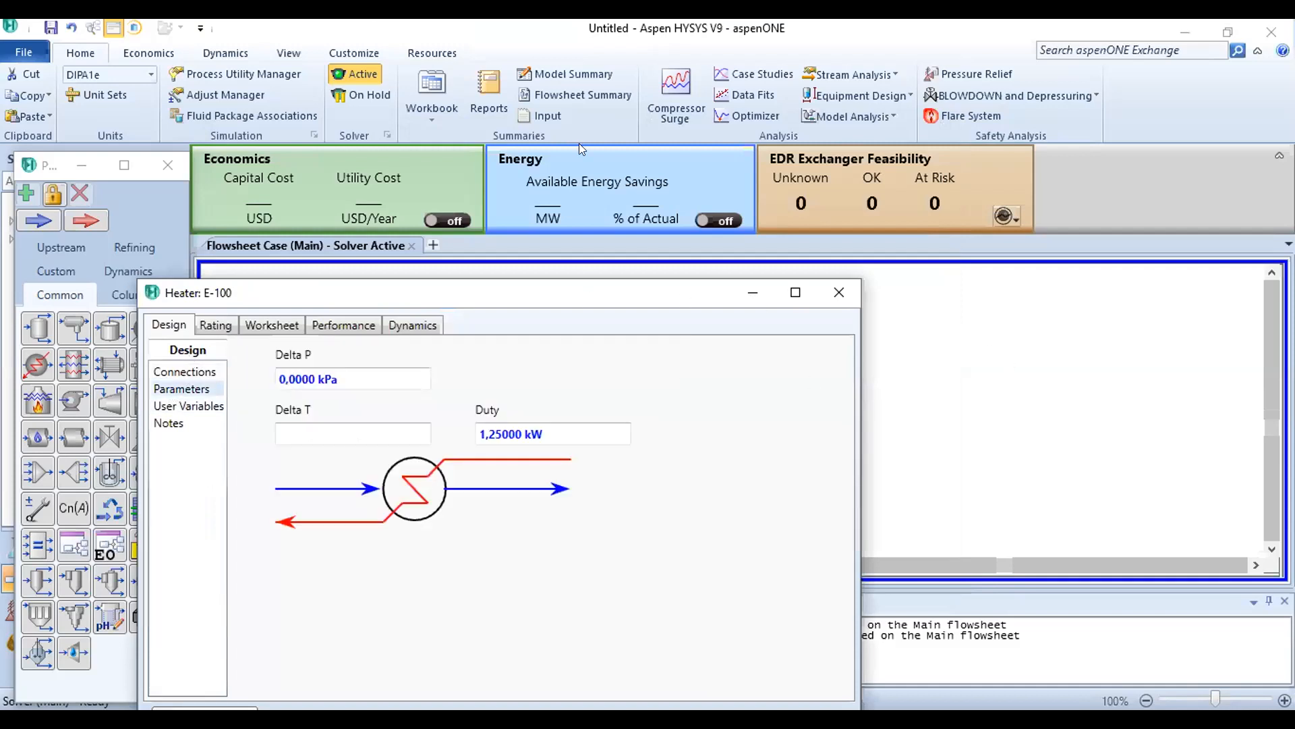
{"action": "left_click_drag", "start_coordinate": [584, 286], "coordinate": [578, 135]}
Step: Re-enter the heater's duty as 75 kJ/min and close its dialog
{"action": "left_click", "coordinate": [567, 281]}
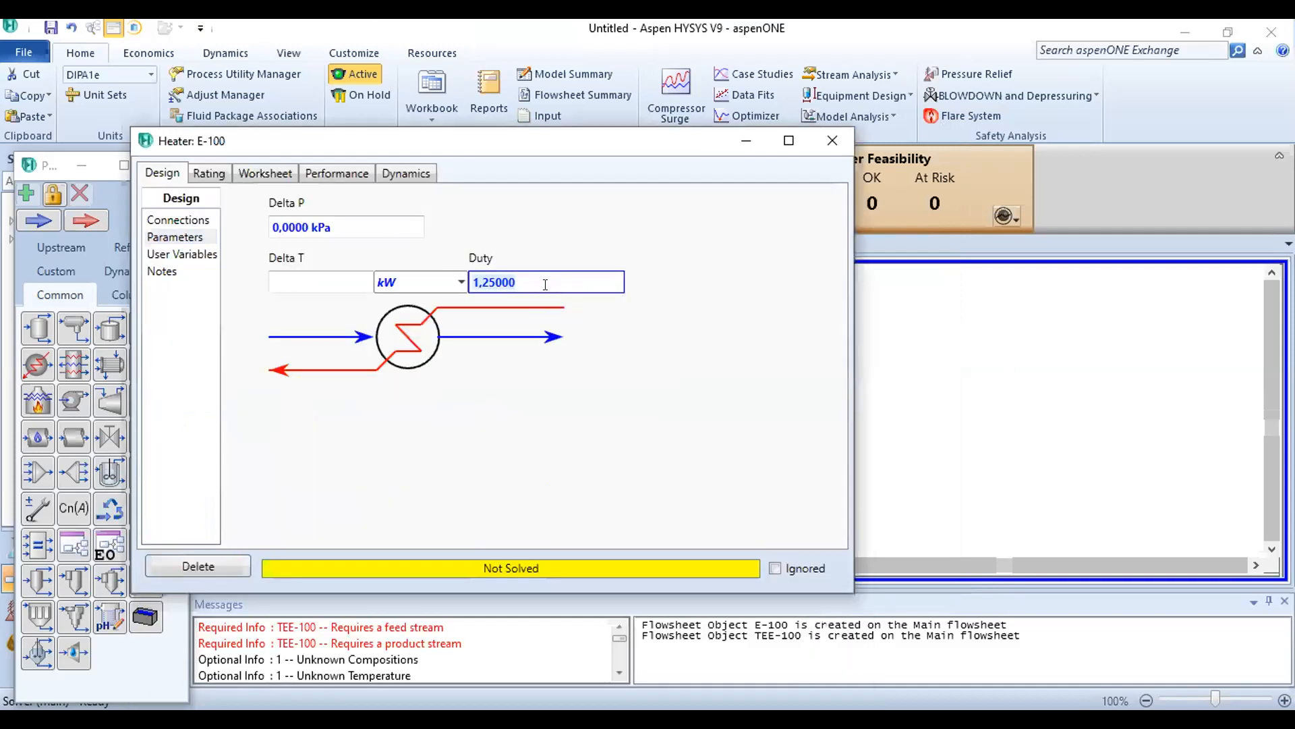
{"action": "type", "text": "75"}
{"action": "left_click", "coordinate": [461, 282]}
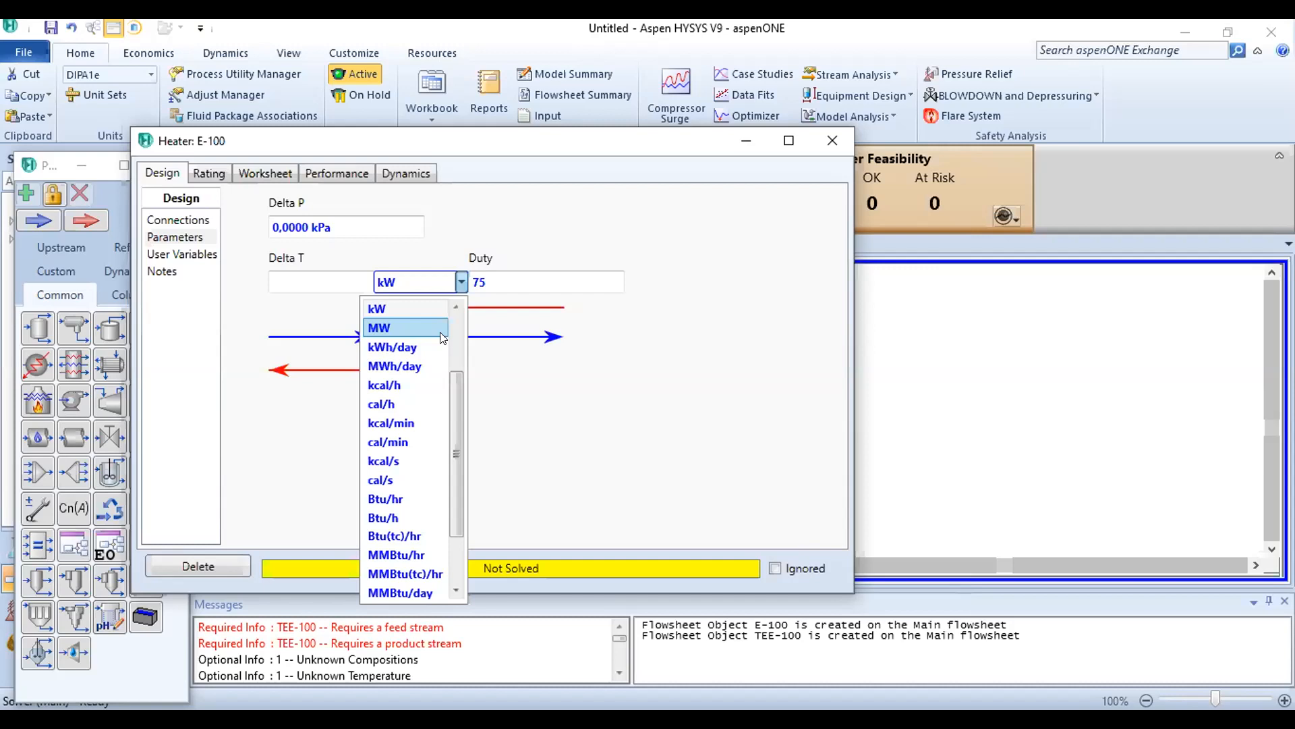
{"action": "scroll", "coordinate": [431, 396], "scroll_direction": "down", "scroll_amount": 2}
{"action": "scroll", "coordinate": [429, 399], "scroll_direction": "up", "scroll_amount": 1}
{"action": "scroll", "coordinate": [405, 375], "scroll_direction": "up", "scroll_amount": 2}
{"action": "scroll", "coordinate": [426, 371], "scroll_direction": "down", "scroll_amount": 3}
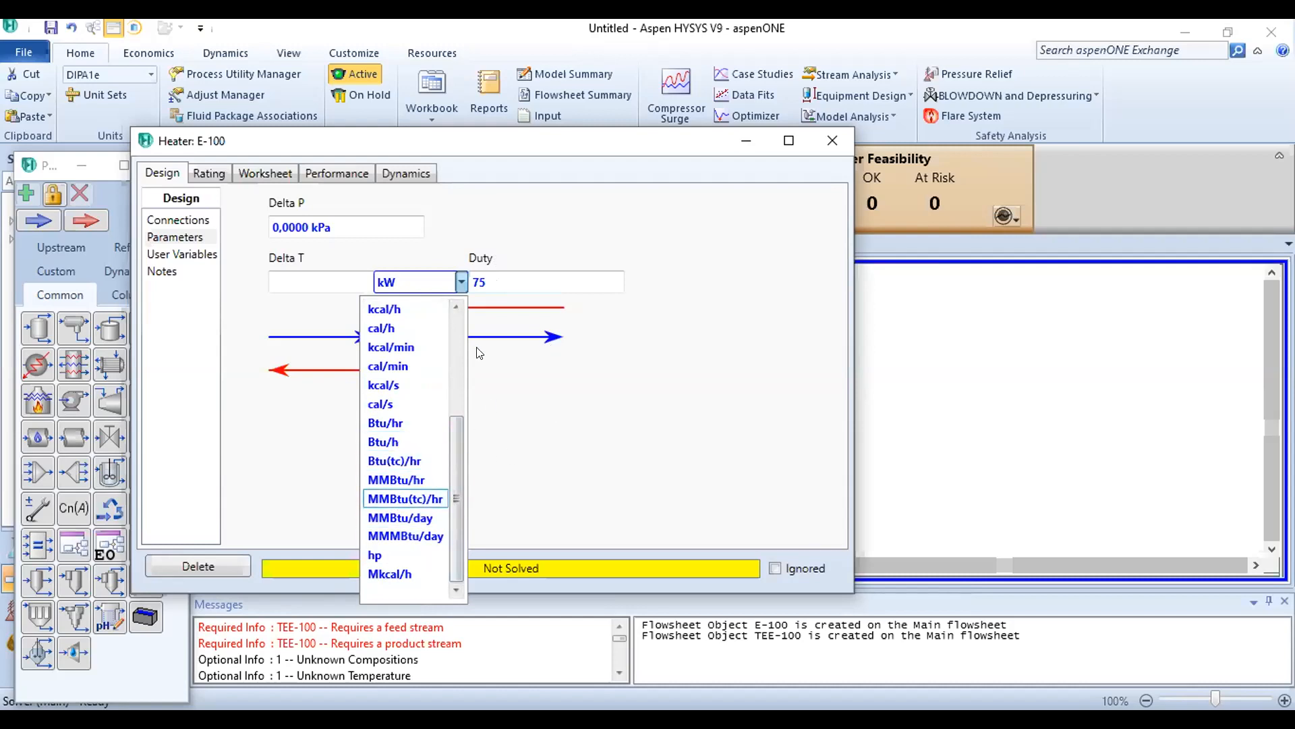
{"action": "scroll", "coordinate": [412, 448], "scroll_direction": "up", "scroll_amount": 2}
{"action": "scroll", "coordinate": [416, 422], "scroll_direction": "up", "scroll_amount": 1}
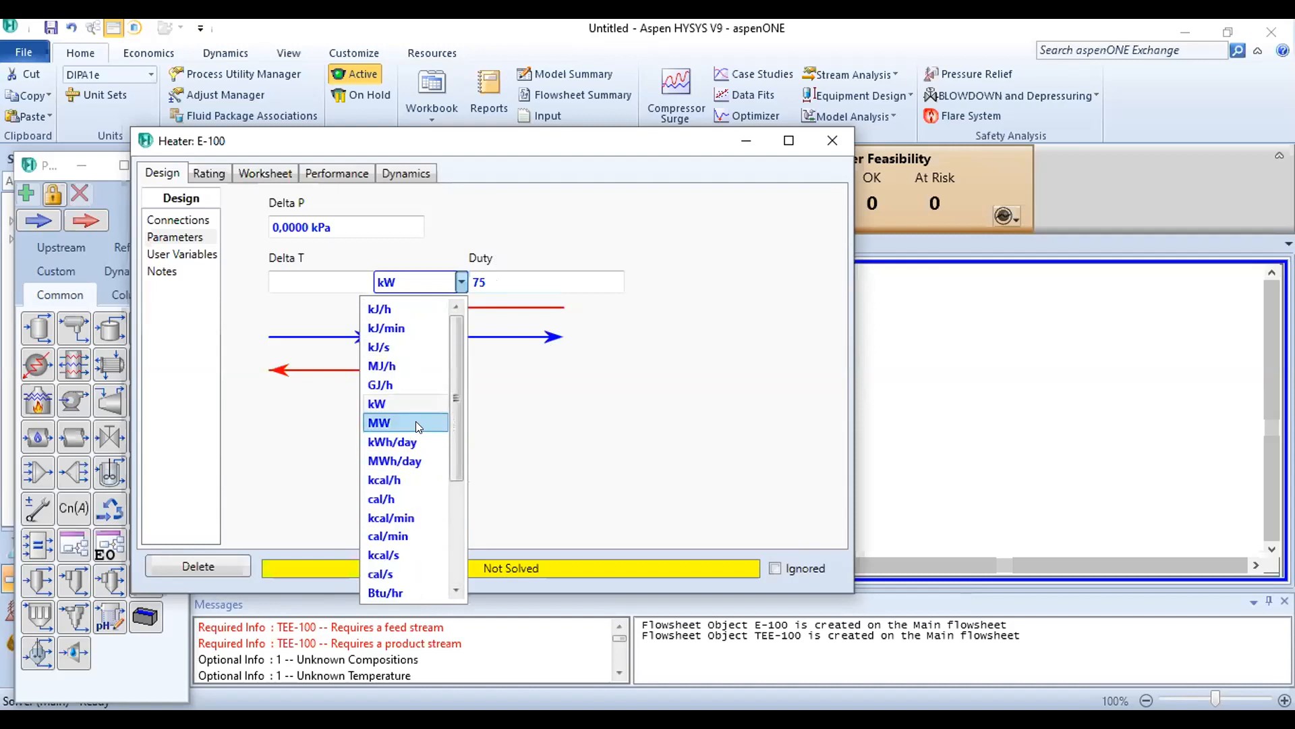
{"action": "left_click", "coordinate": [397, 329]}
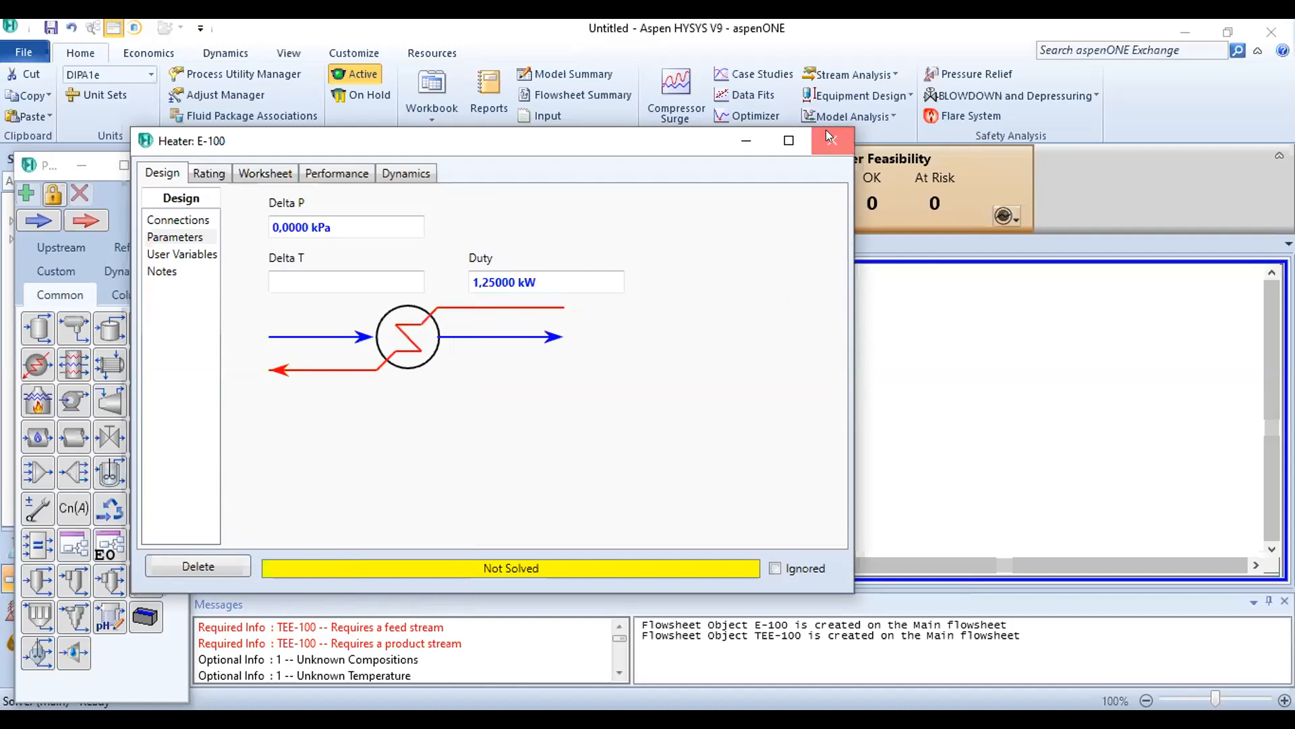
{"action": "left_click", "coordinate": [829, 136]}
Step: Line up TEE-100 with stream 4 on the flowsheet, open its connections and choose stream 4 as its inlet
{"action": "left_click_drag", "start_coordinate": [814, 408], "coordinate": [783, 391]}
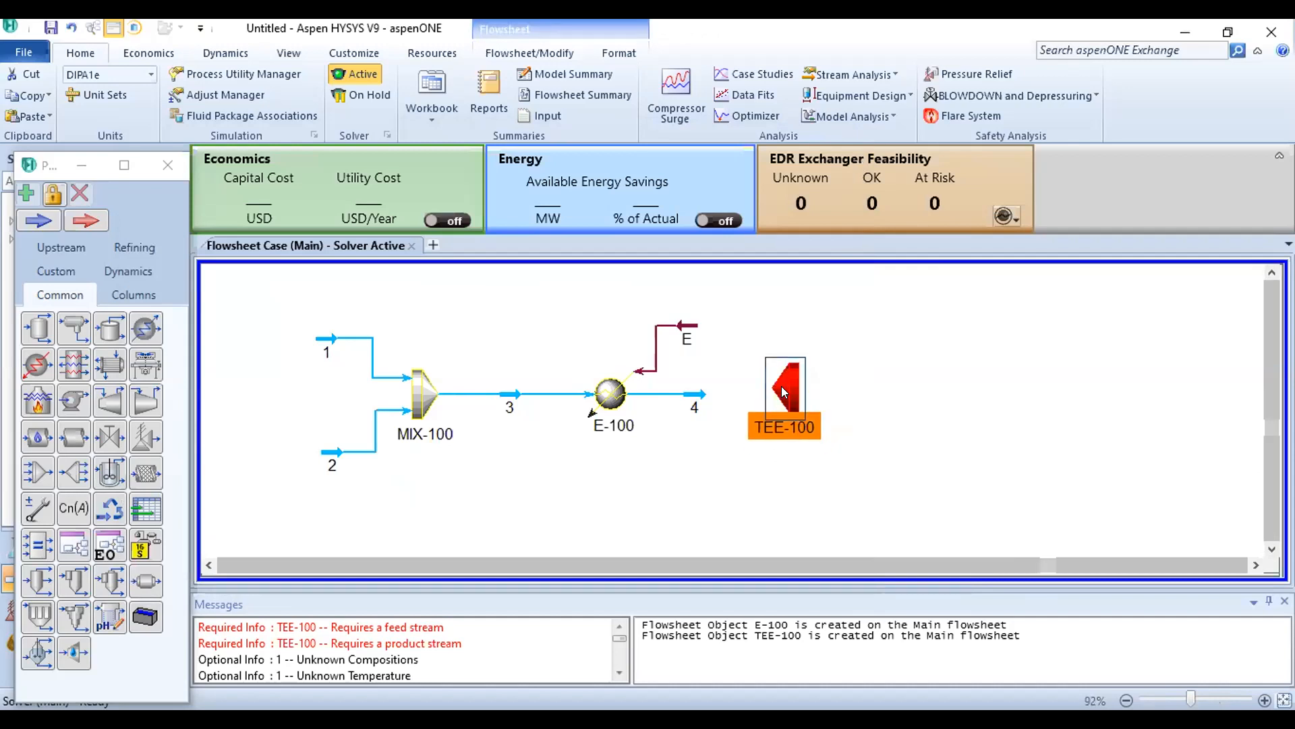
{"action": "double_click", "coordinate": [784, 392]}
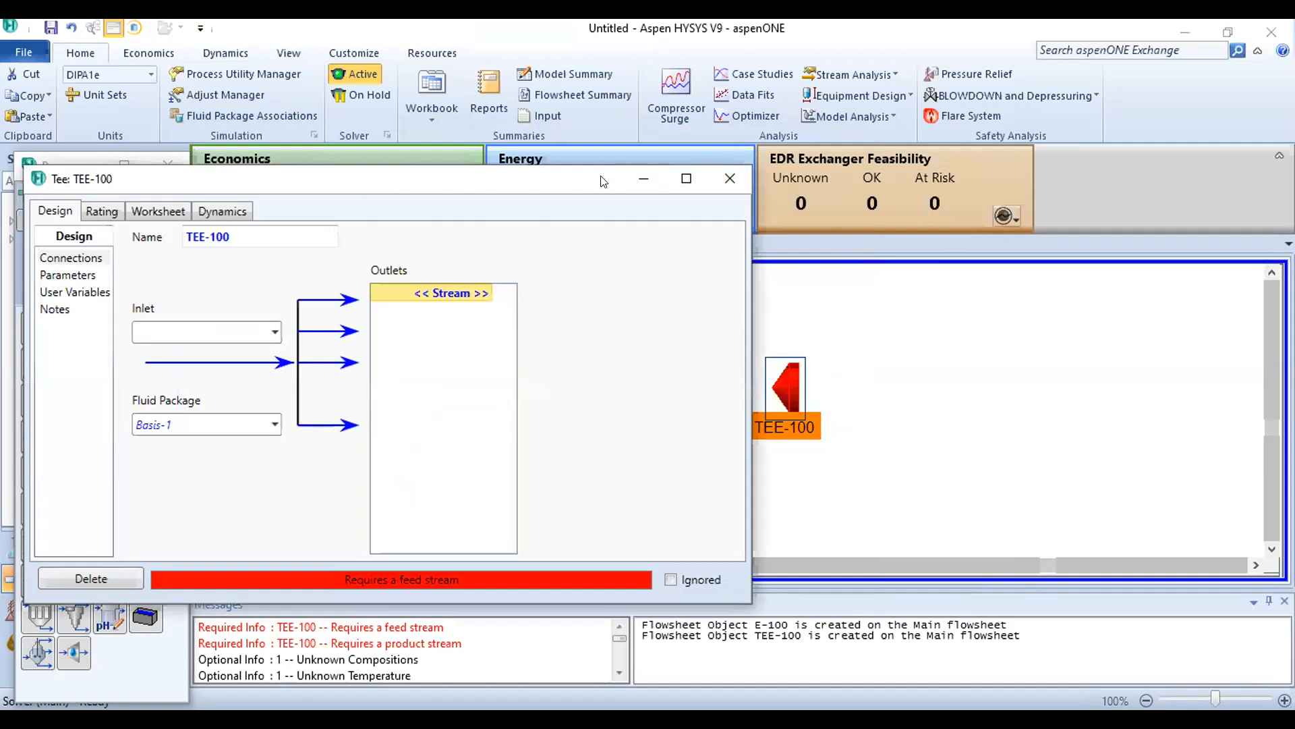
{"action": "left_click_drag", "start_coordinate": [612, 186], "coordinate": [1037, 286]}
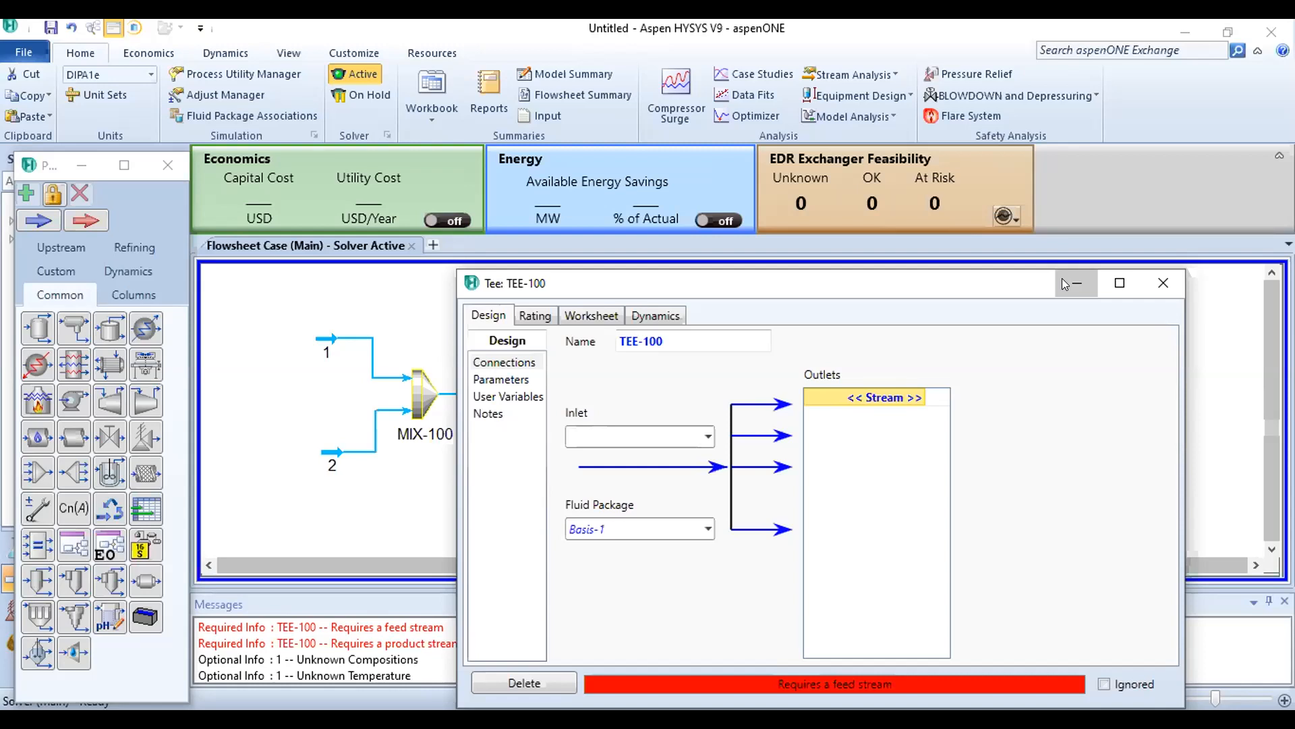
{"action": "left_click_drag", "start_coordinate": [747, 283], "coordinate": [712, 135]}
{"action": "left_click", "coordinate": [666, 288]}
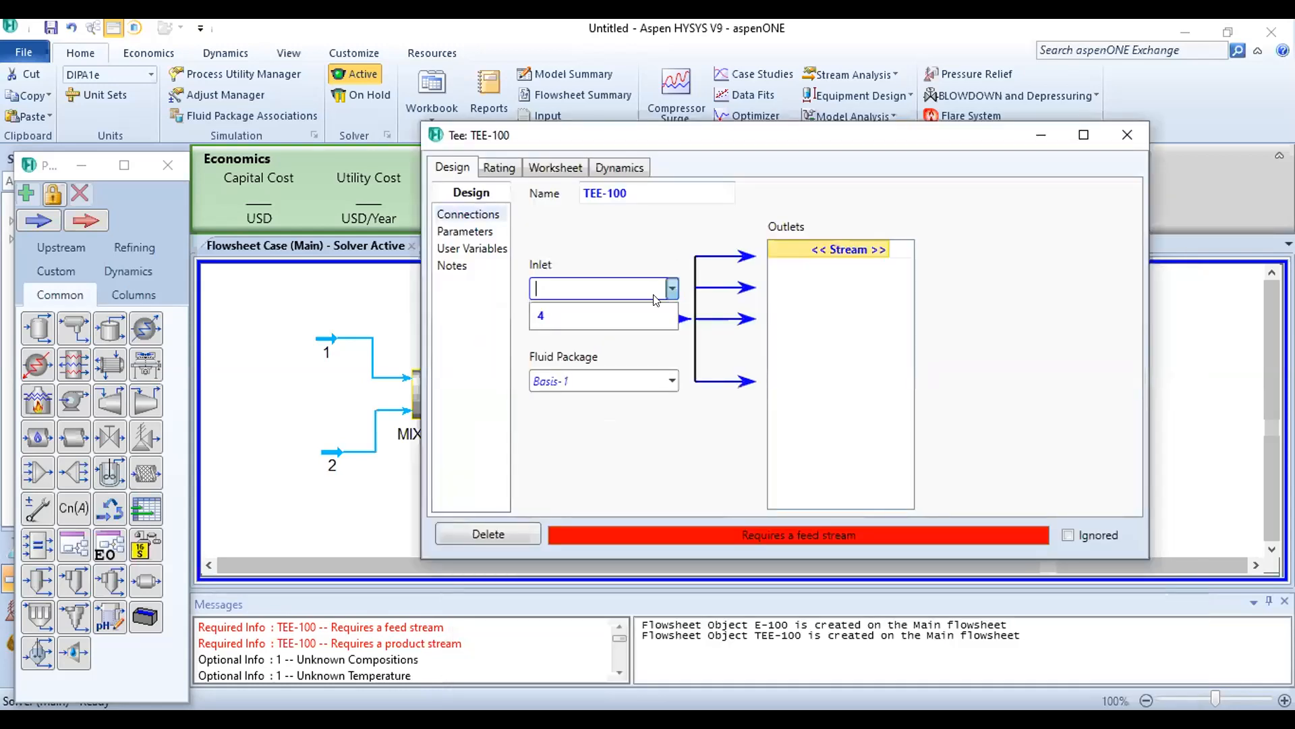
{"action": "left_click", "coordinate": [670, 304]}
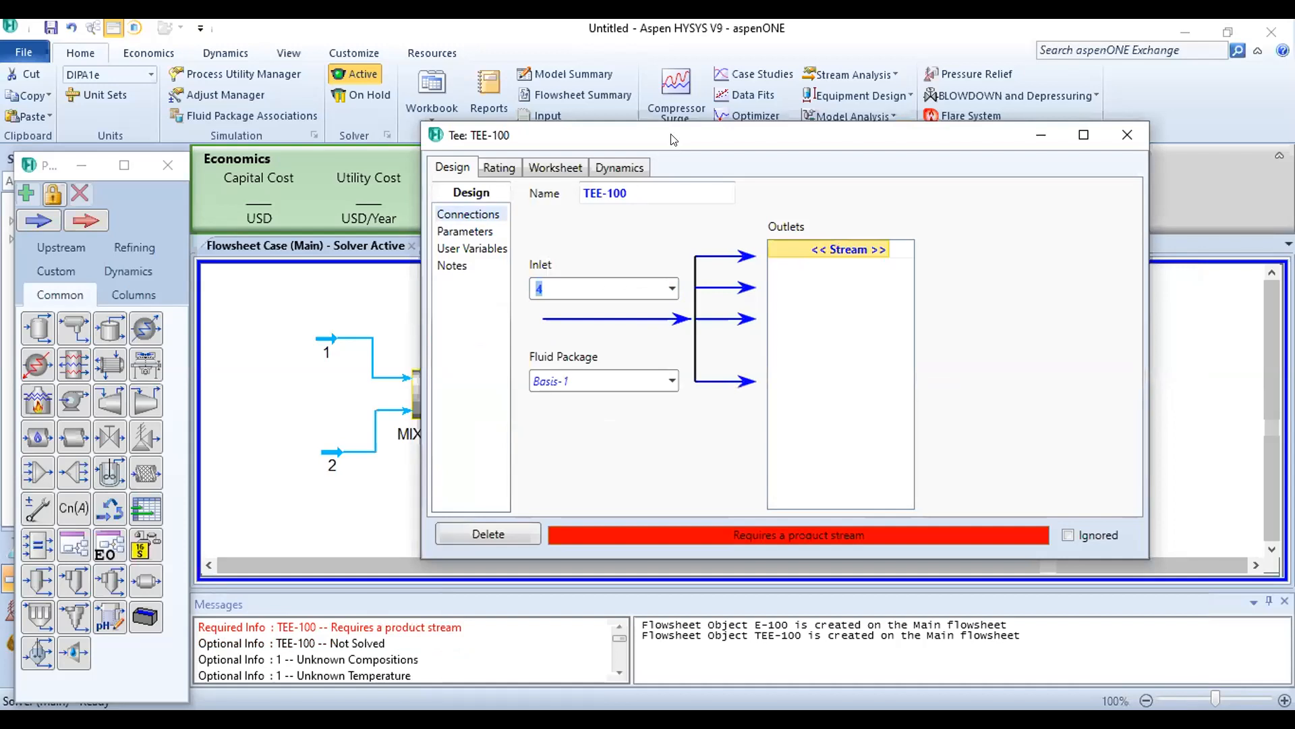
Step: Add streams 5 and 6 as the tee's outlets and close its dialog
{"action": "left_click_drag", "start_coordinate": [681, 138], "coordinate": [474, 186]}
{"action": "left_click", "coordinate": [613, 299]}
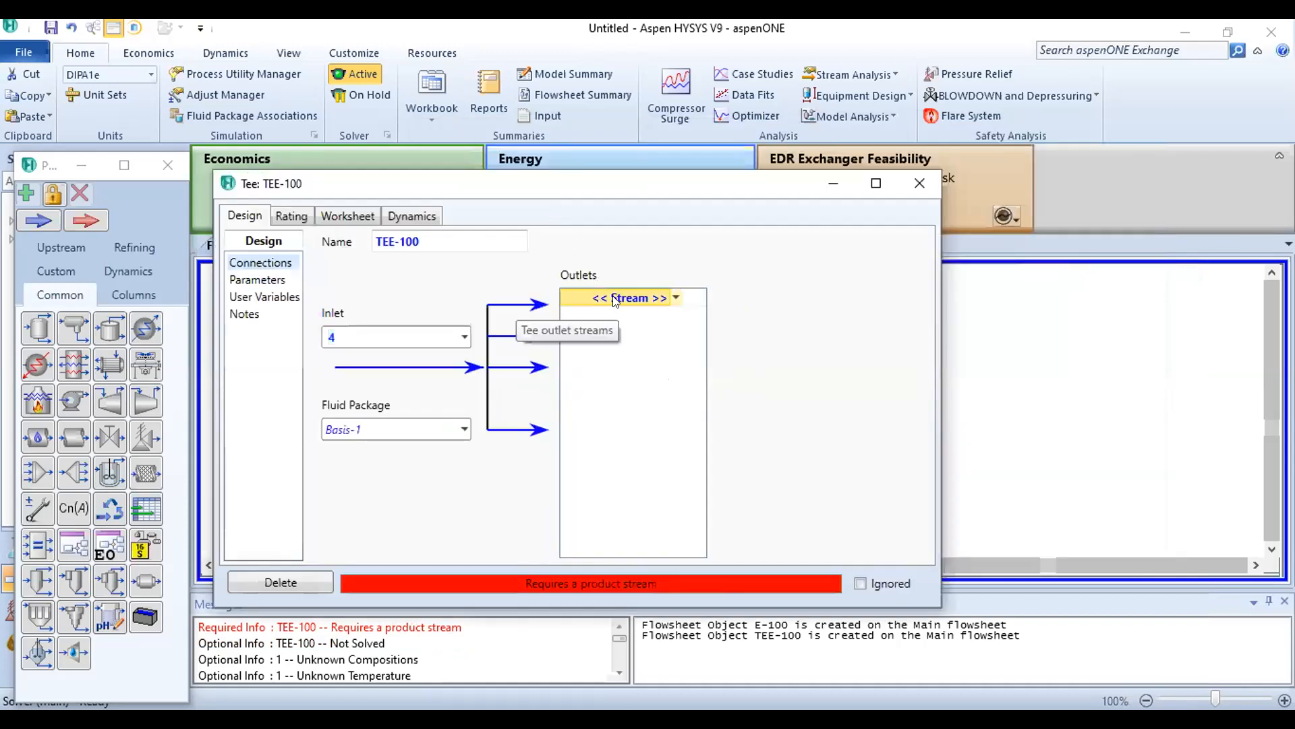
{"action": "type", "text": "5"}
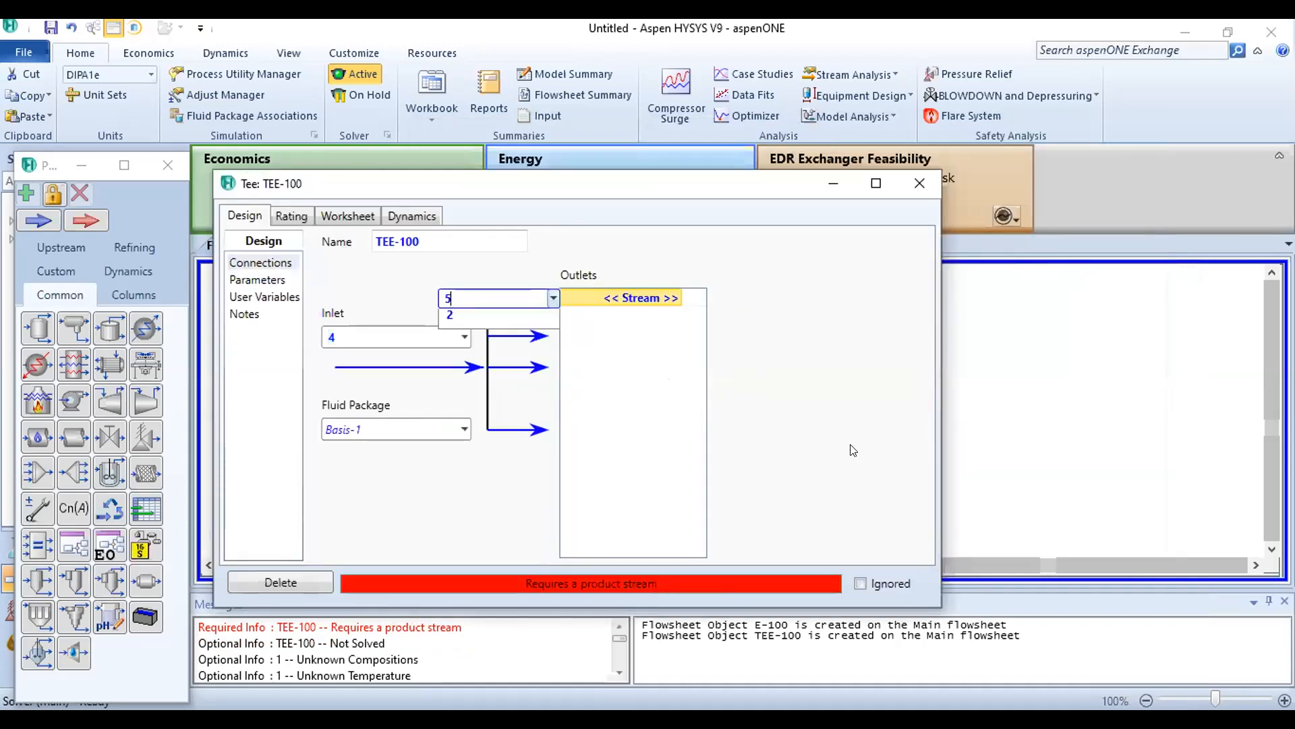
{"action": "key", "text": "Return"}
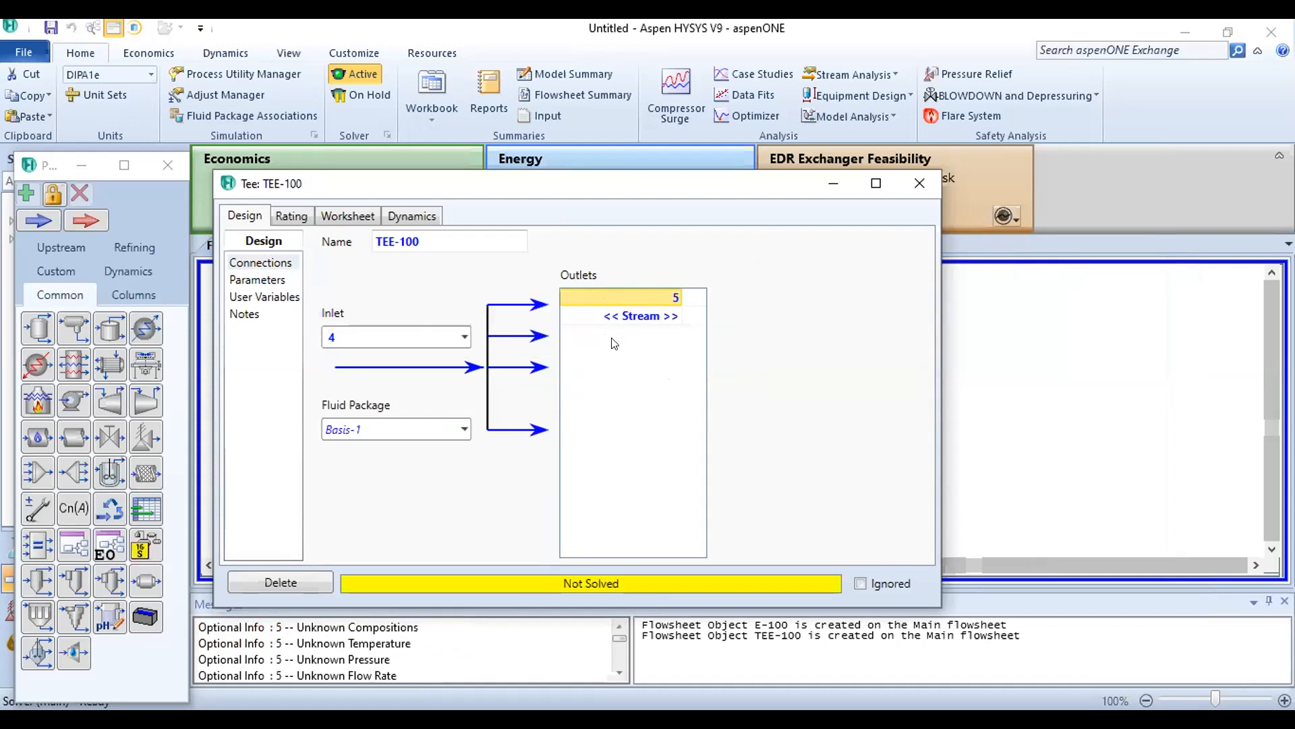
{"action": "left_click", "coordinate": [605, 315]}
{"action": "type", "text": "6"}
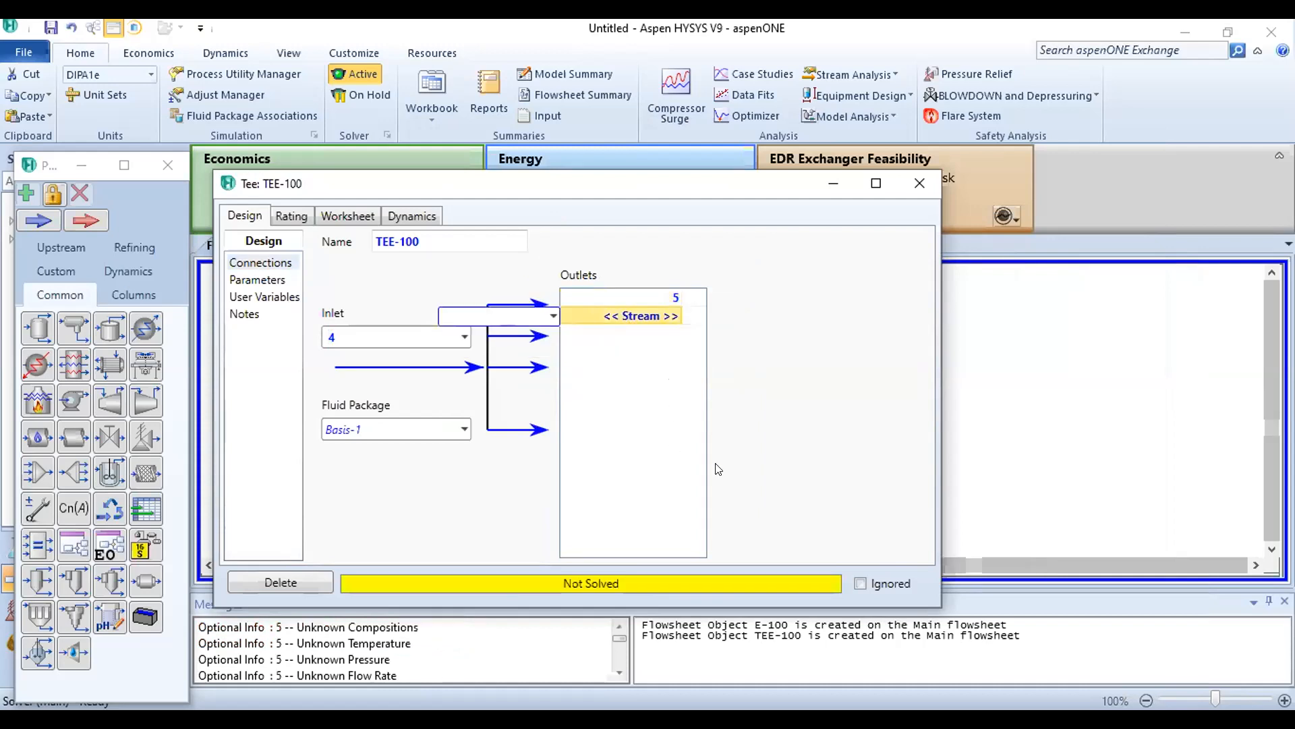
{"action": "key", "text": "Return"}
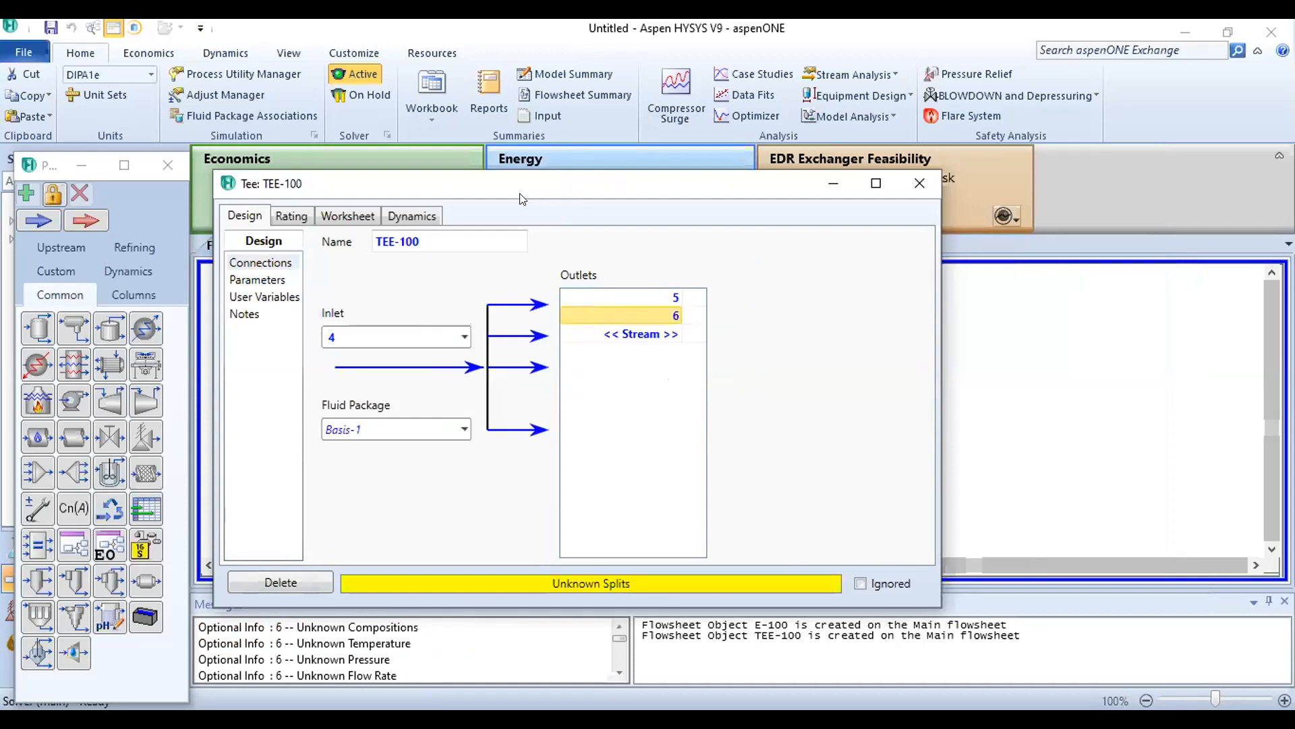
{"action": "left_click", "coordinate": [918, 184]}
Step: Automatically rearrange all flowsheet objects, align the mixer with stream 3, and space out feed streams 1 and 2 in front of it
{"action": "key", "text": "ctrl+a"}
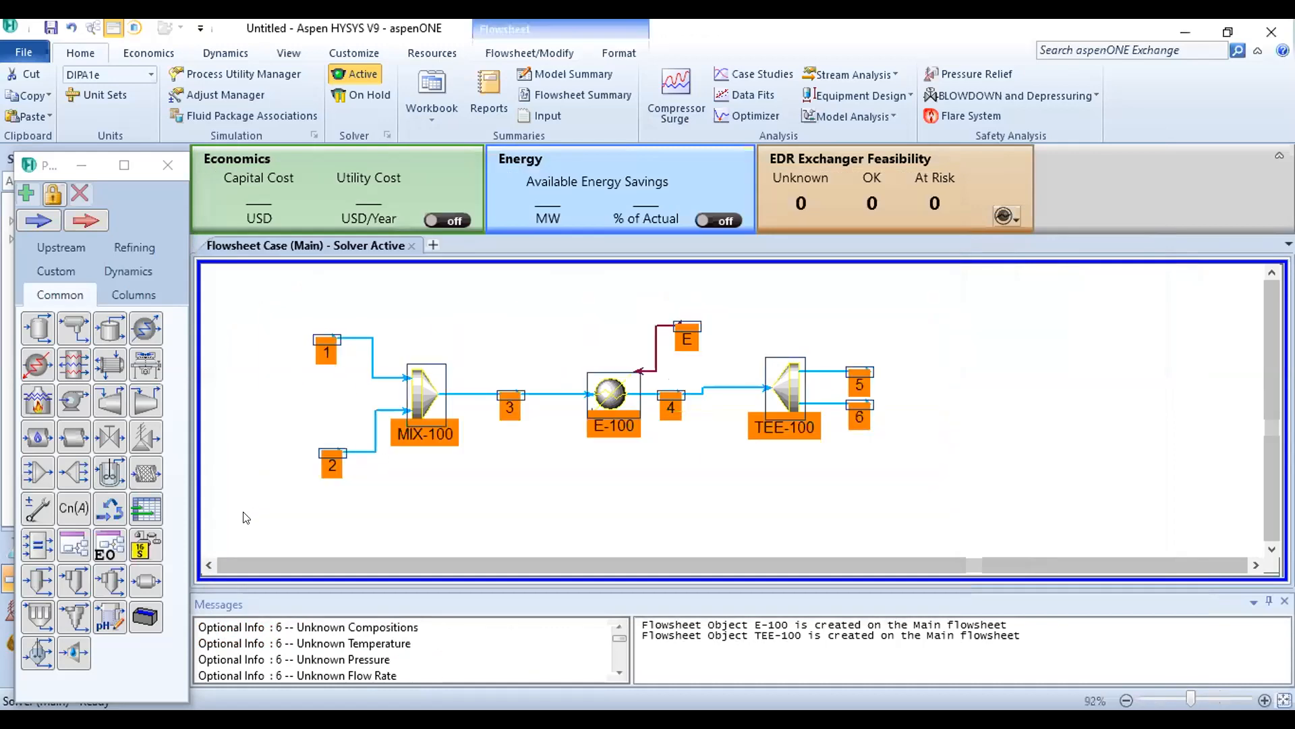
{"action": "key", "text": "ctrl+m"}
{"action": "left_click", "coordinate": [946, 497]}
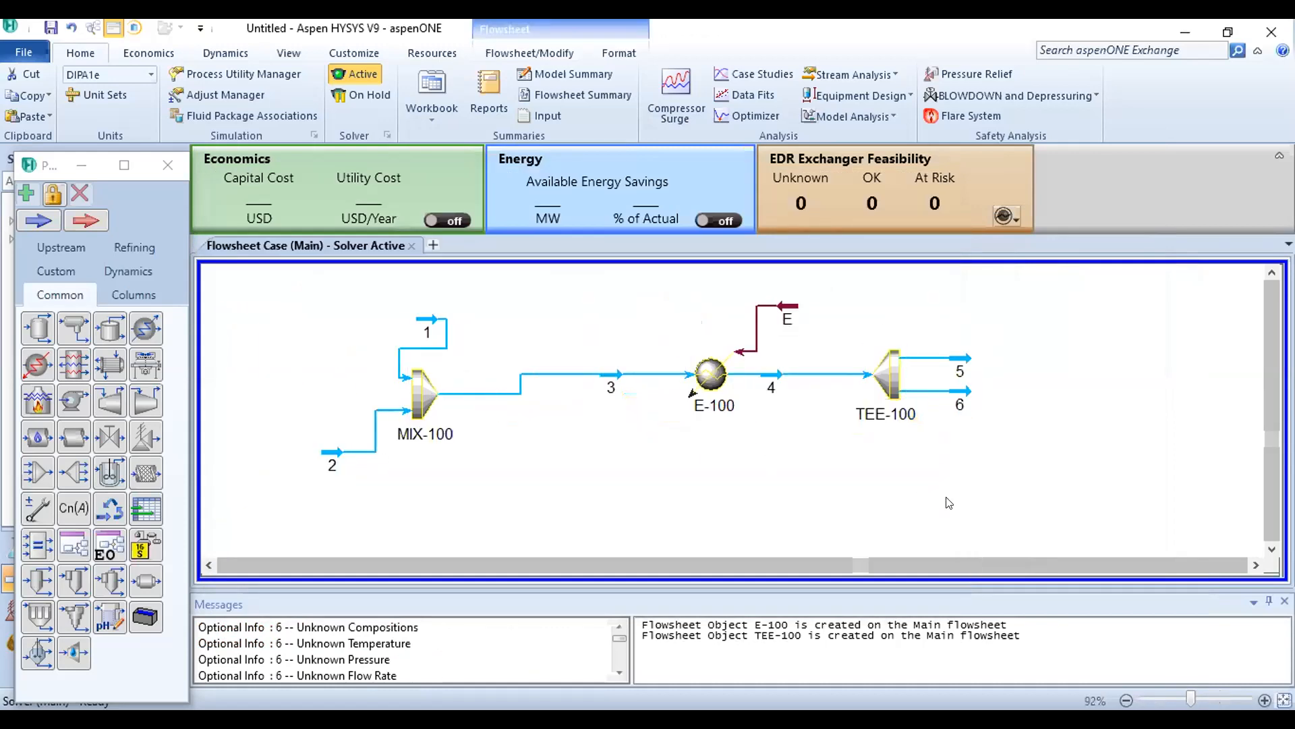
{"action": "left_click_drag", "start_coordinate": [413, 389], "coordinate": [415, 369]}
{"action": "left_click_drag", "start_coordinate": [431, 319], "coordinate": [320, 292]}
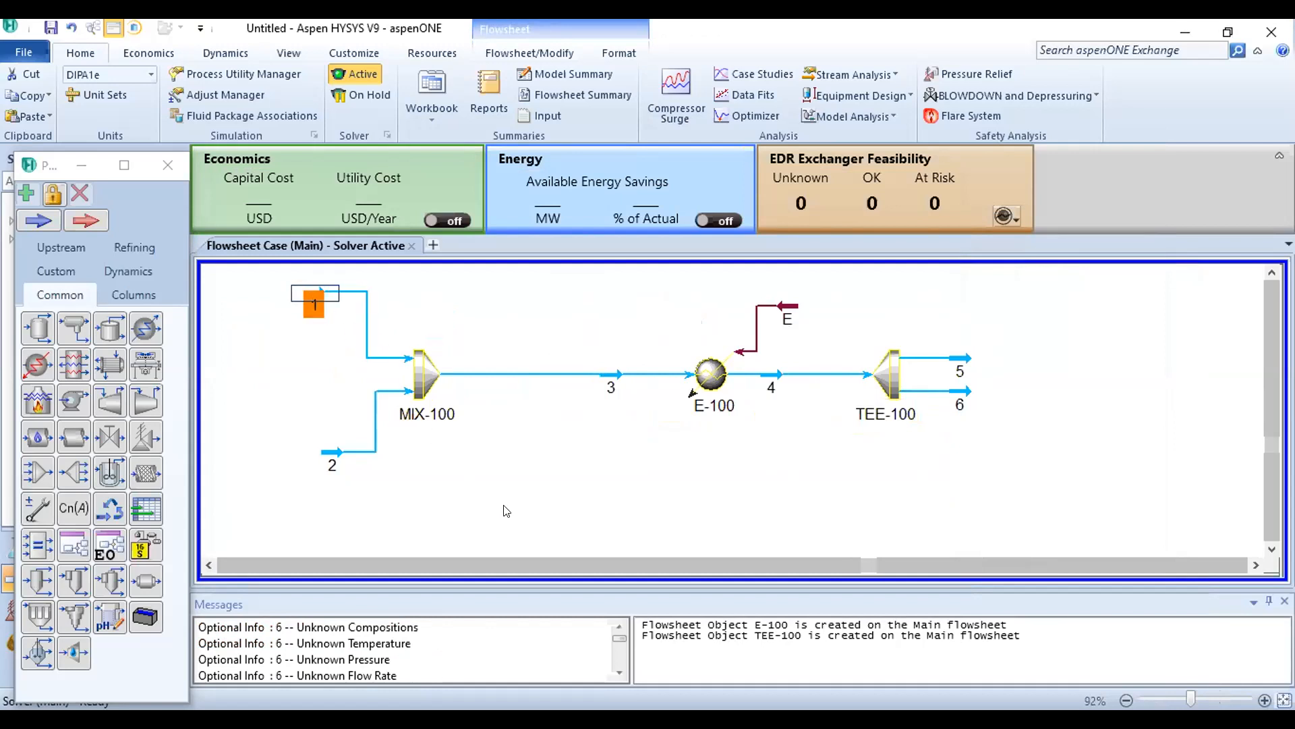
{"action": "left_click_drag", "start_coordinate": [327, 451], "coordinate": [304, 450]}
{"action": "left_click", "coordinate": [411, 476]}
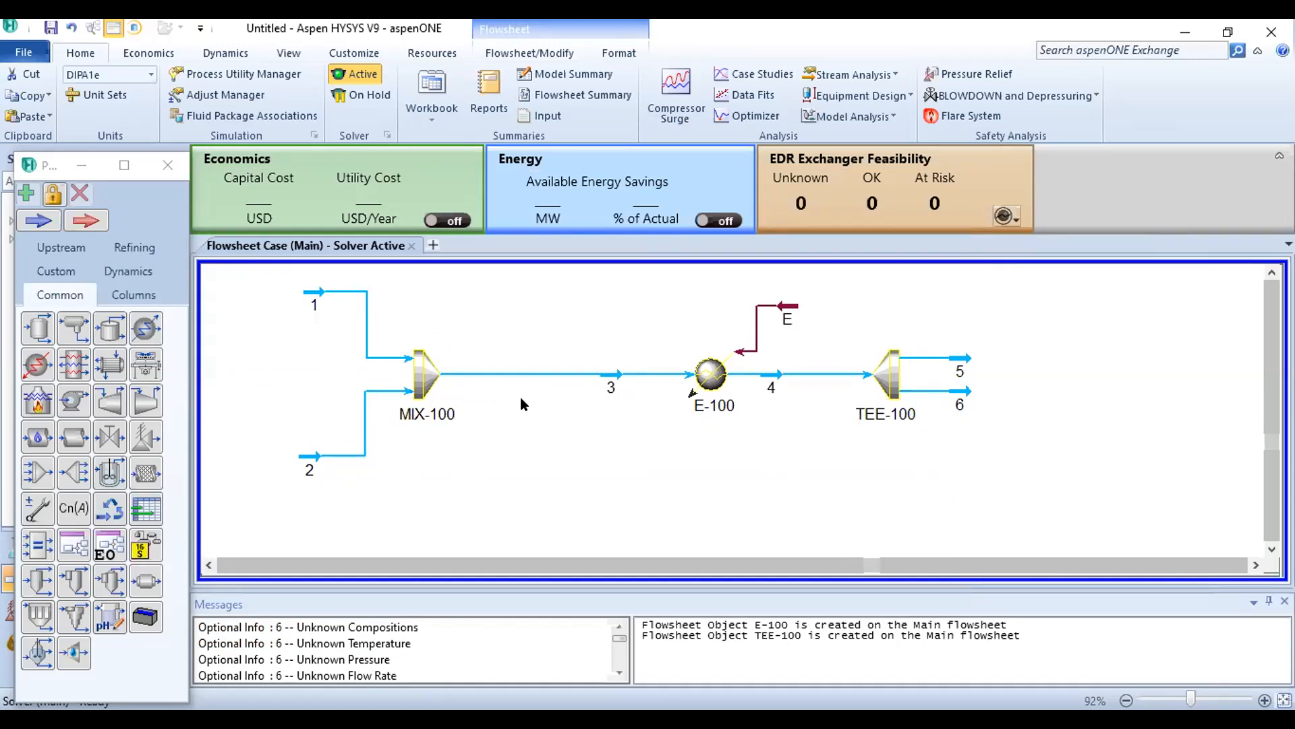
{"action": "left_click", "coordinate": [430, 362]}
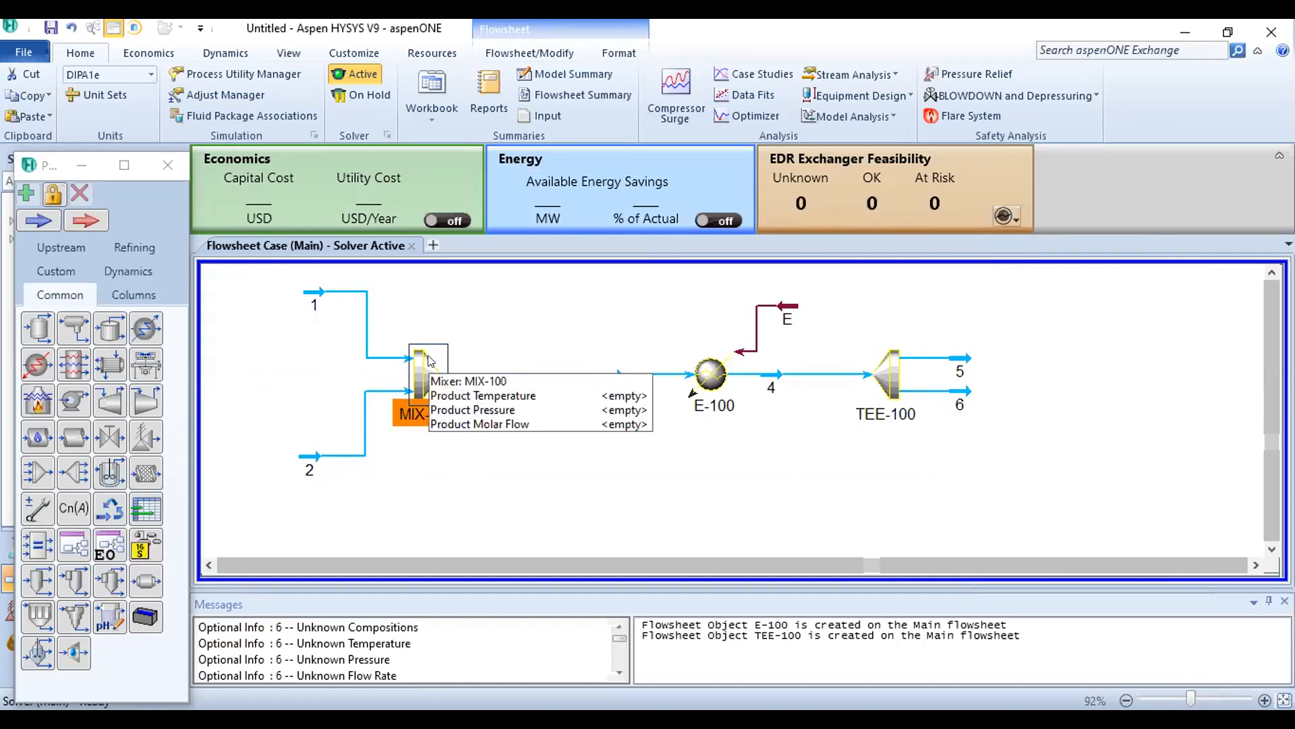
{"action": "left_click", "coordinate": [555, 439]}
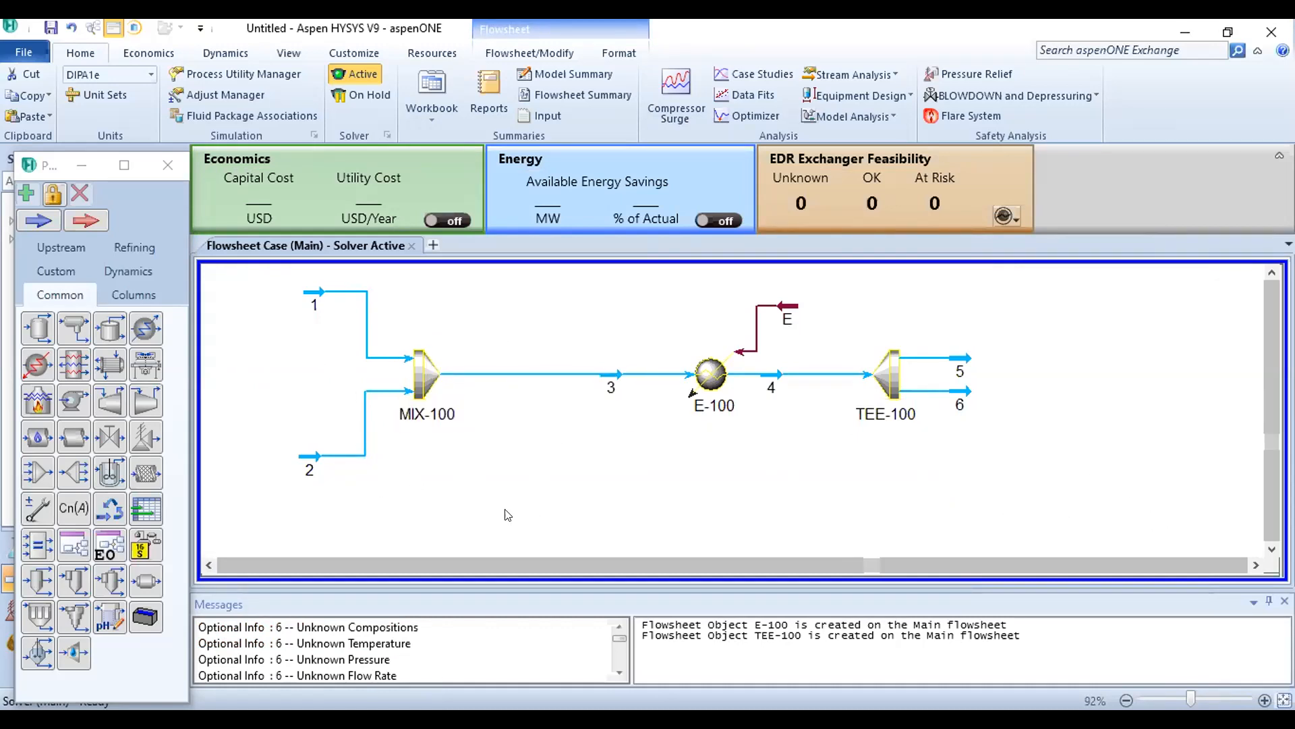
Step: Open stream 1 and specify its composition as an H2O mole fraction of 1
{"action": "left_click", "coordinate": [319, 291]}
{"action": "double_click", "coordinate": [324, 294]}
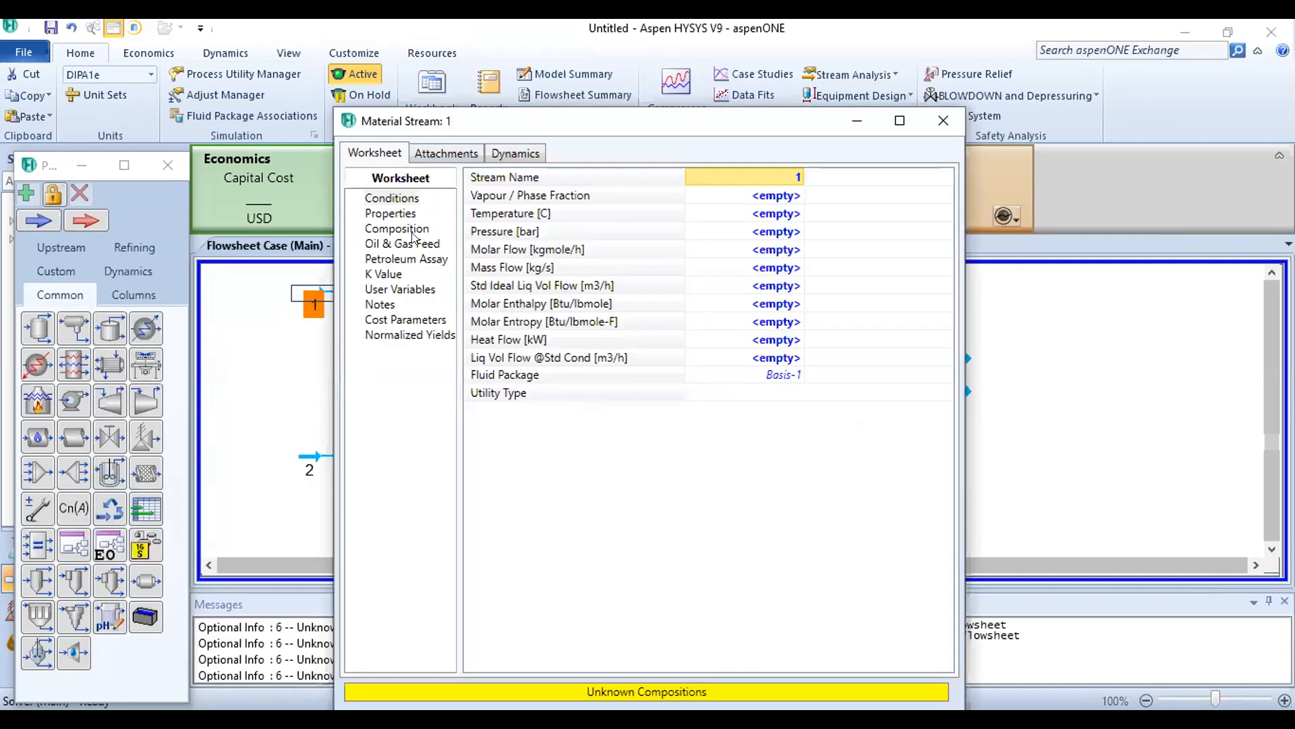
{"action": "left_click", "coordinate": [431, 227]}
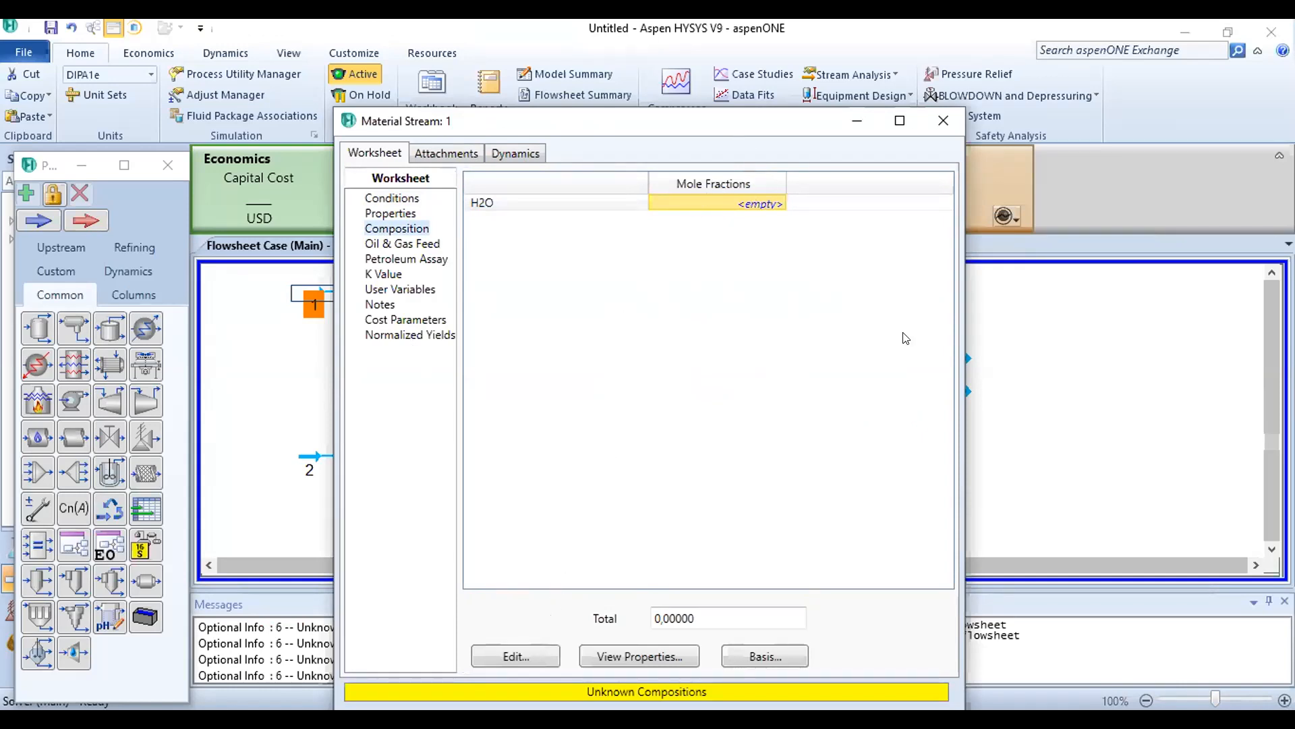
{"action": "type", "text": "1"}
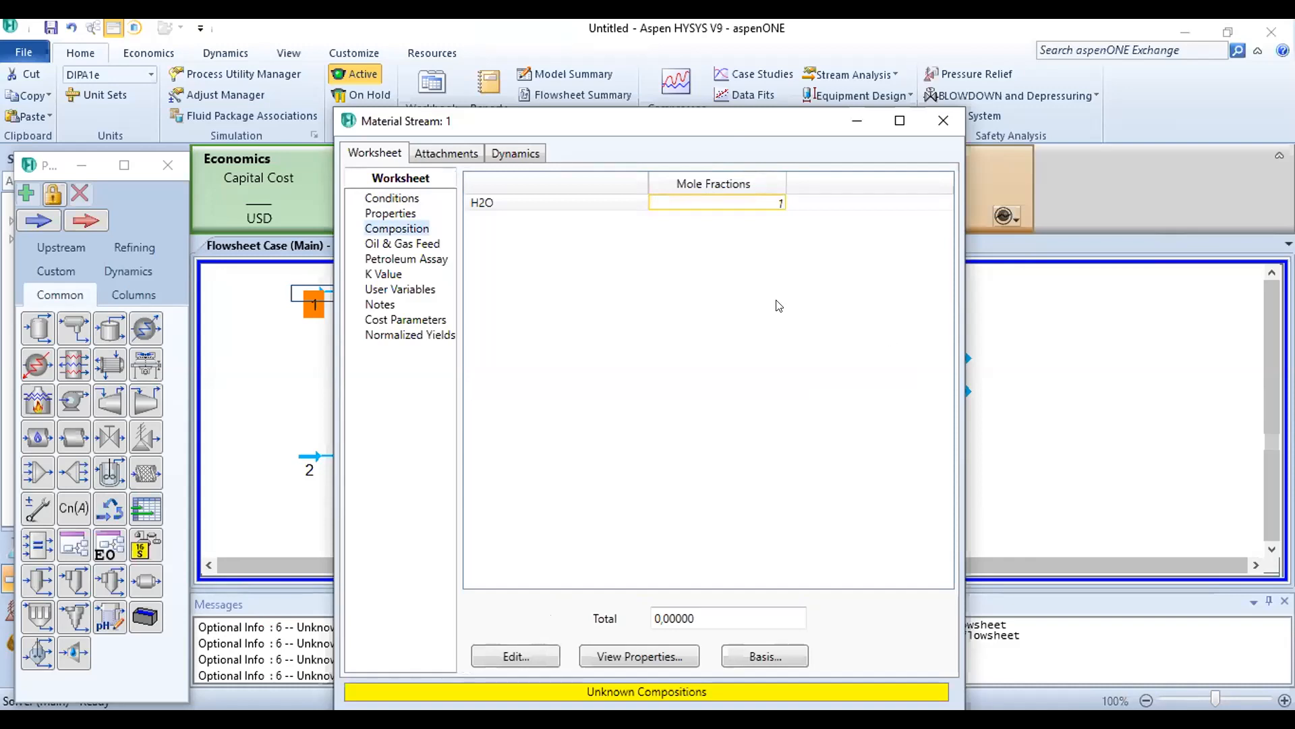
{"action": "left_click", "coordinate": [609, 204]}
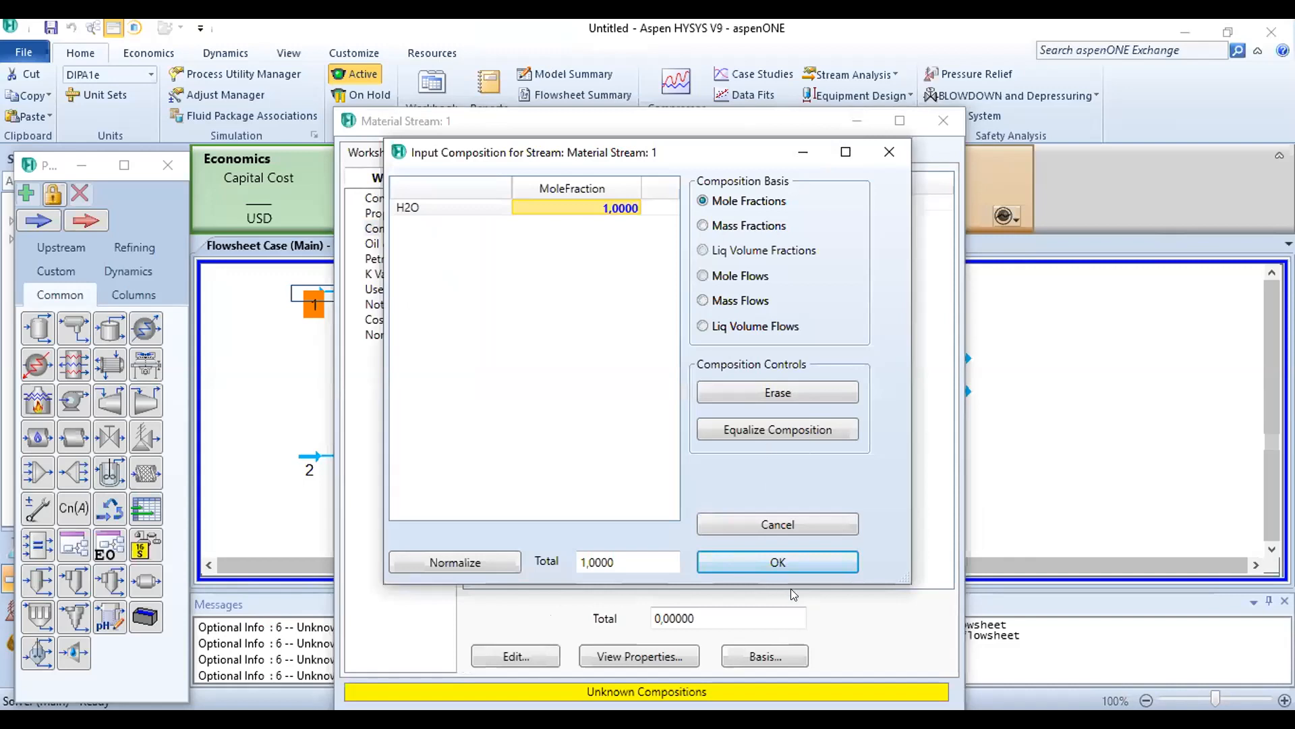
{"action": "left_click", "coordinate": [757, 564]}
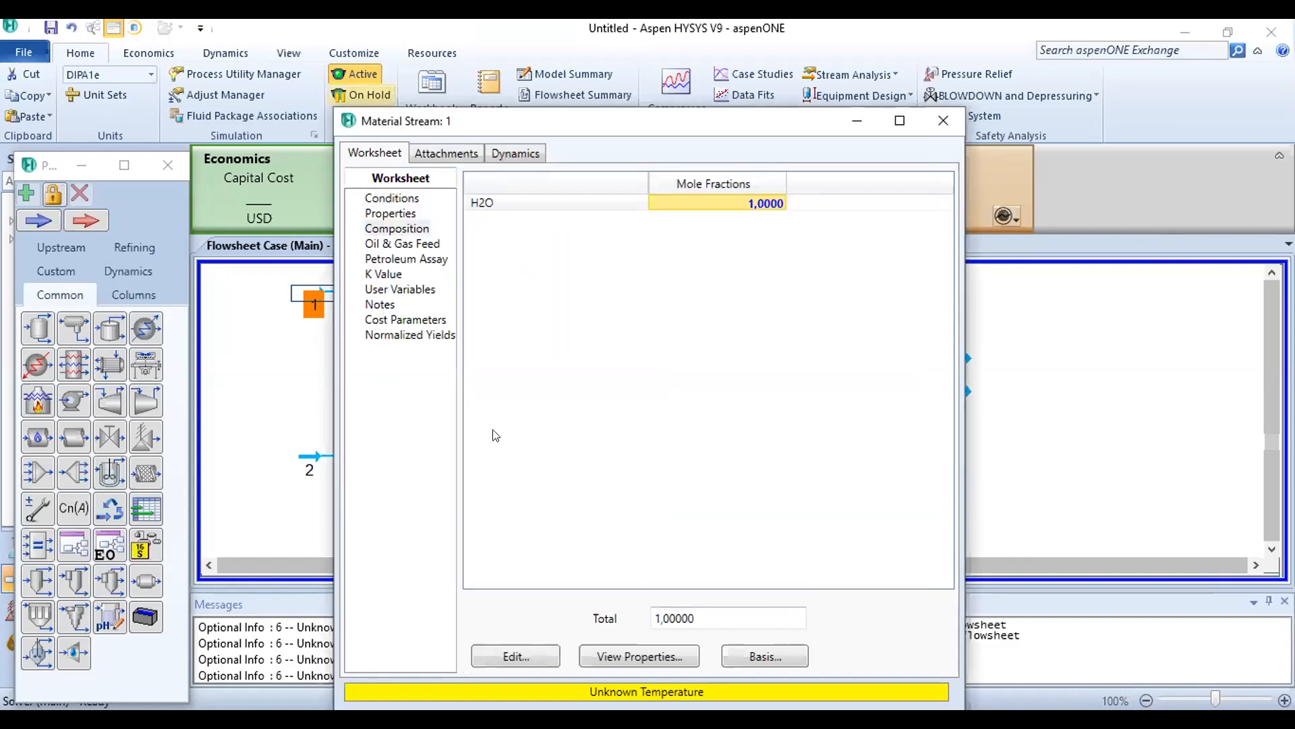
Step: In stream 1's conditions, set the temperature to 25 C and the pressure to 1 bar
{"action": "left_click", "coordinate": [410, 200]}
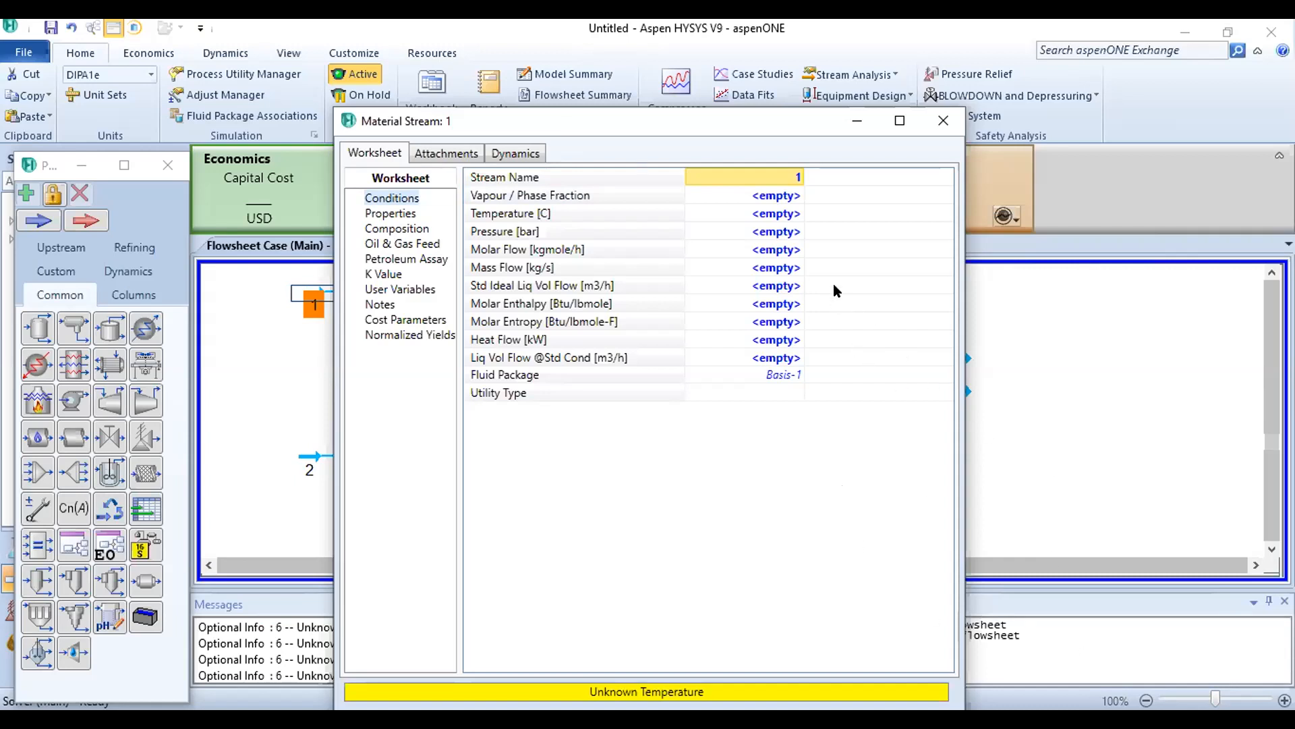
{"action": "left_click", "coordinate": [770, 214]}
{"action": "type", "text": "25"}
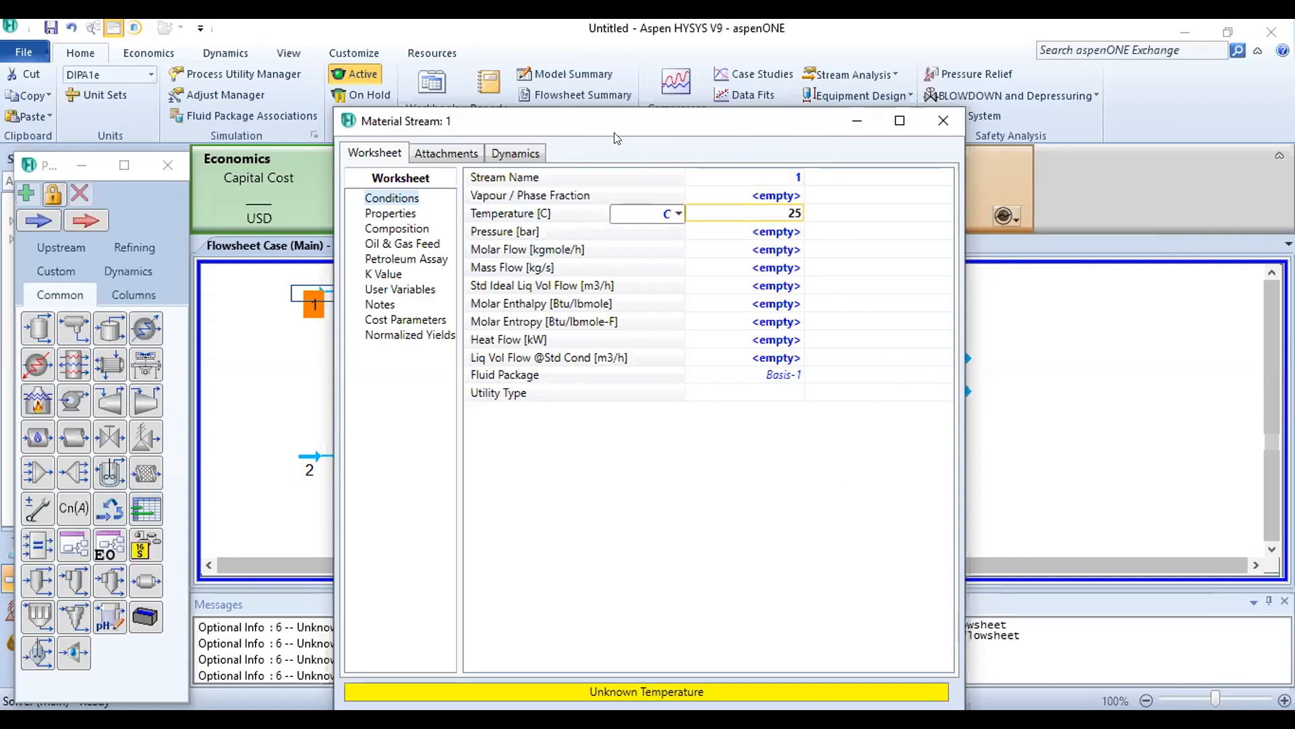
{"action": "left_click", "coordinate": [678, 214]}
{"action": "left_click", "coordinate": [661, 237]}
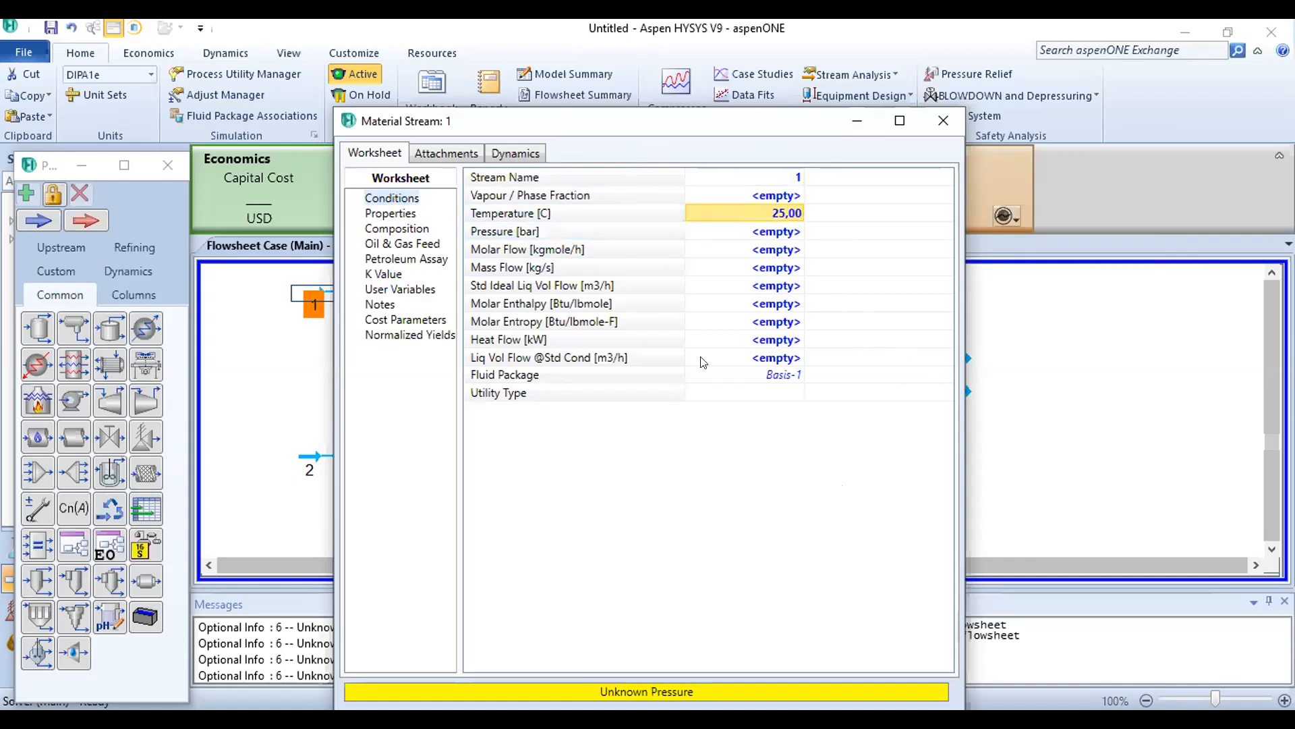
{"action": "left_click", "coordinate": [790, 233]}
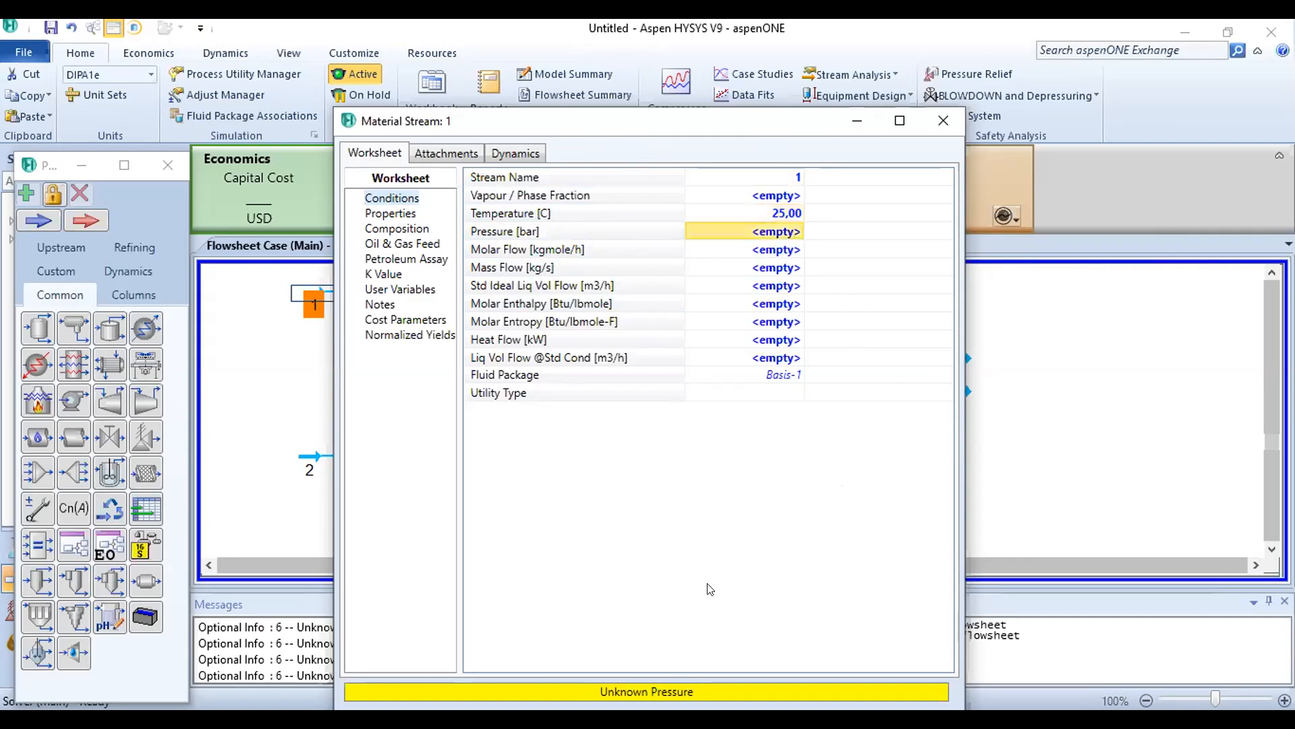
{"action": "type", "text": "1"}
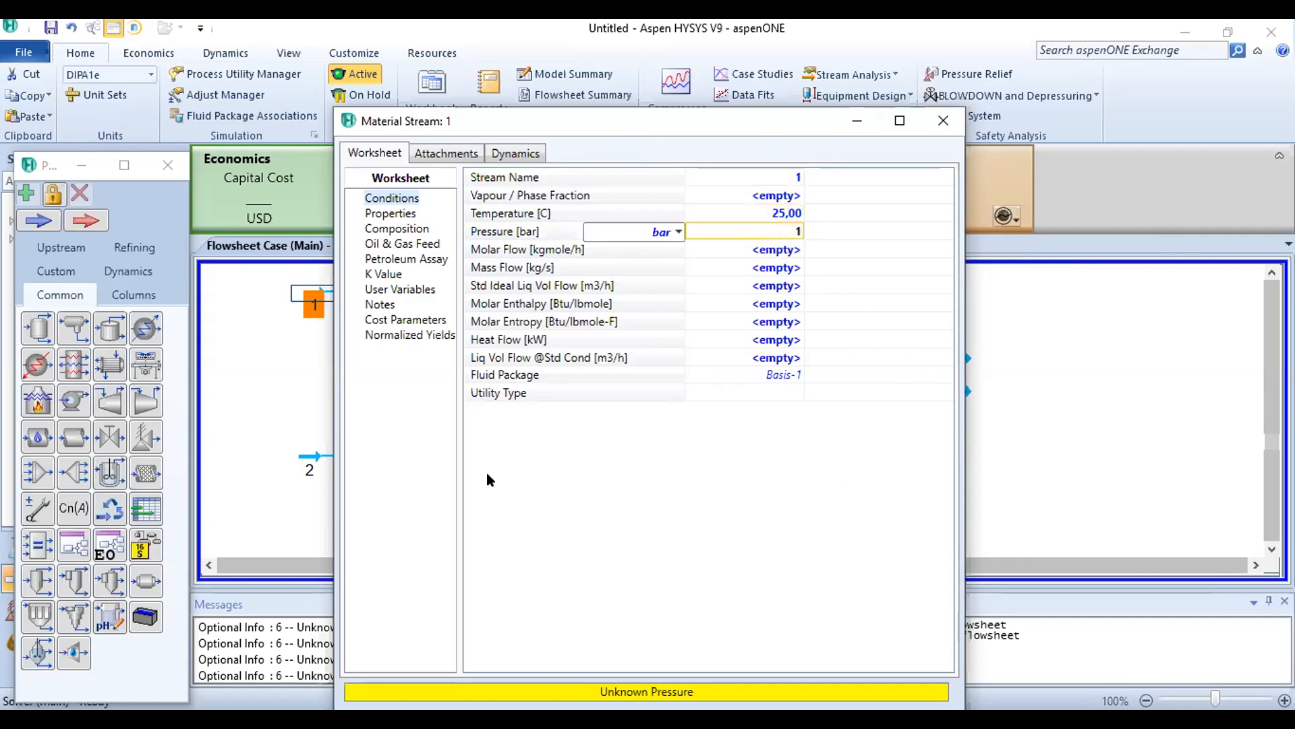
{"action": "left_click", "coordinate": [761, 273]}
Step: Examine stream 1's specified temperature and pressure, its calculated molar enthalpy, entropy and vapour fraction, and the flow rows still empty
{"action": "left_click", "coordinate": [793, 230]}
{"action": "left_click_drag", "start_coordinate": [789, 213], "coordinate": [889, 229]}
{"action": "left_click_drag", "start_coordinate": [871, 285], "coordinate": [801, 470]}
{"action": "left_click", "coordinate": [792, 351]}
{"action": "left_click_drag", "start_coordinate": [776, 286], "coordinate": [899, 330]}
{"action": "left_click", "coordinate": [809, 281]}
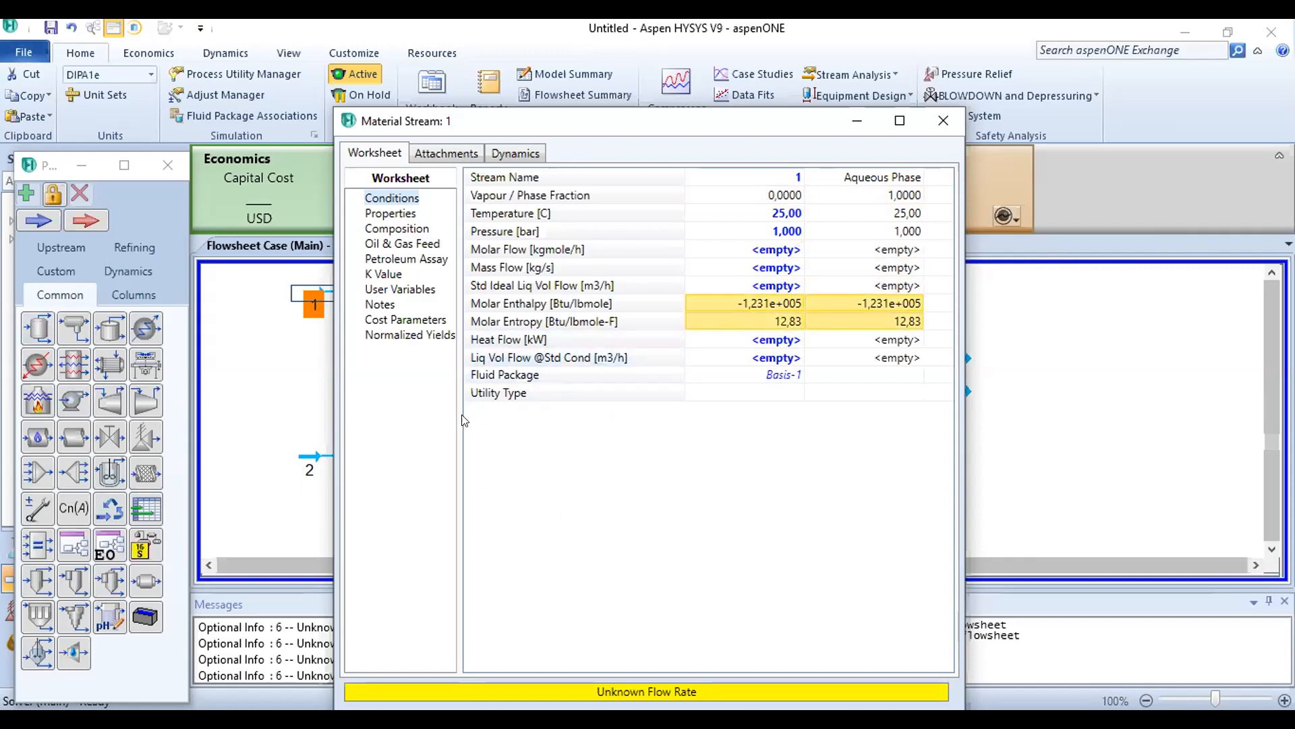
{"action": "left_click", "coordinate": [529, 305]}
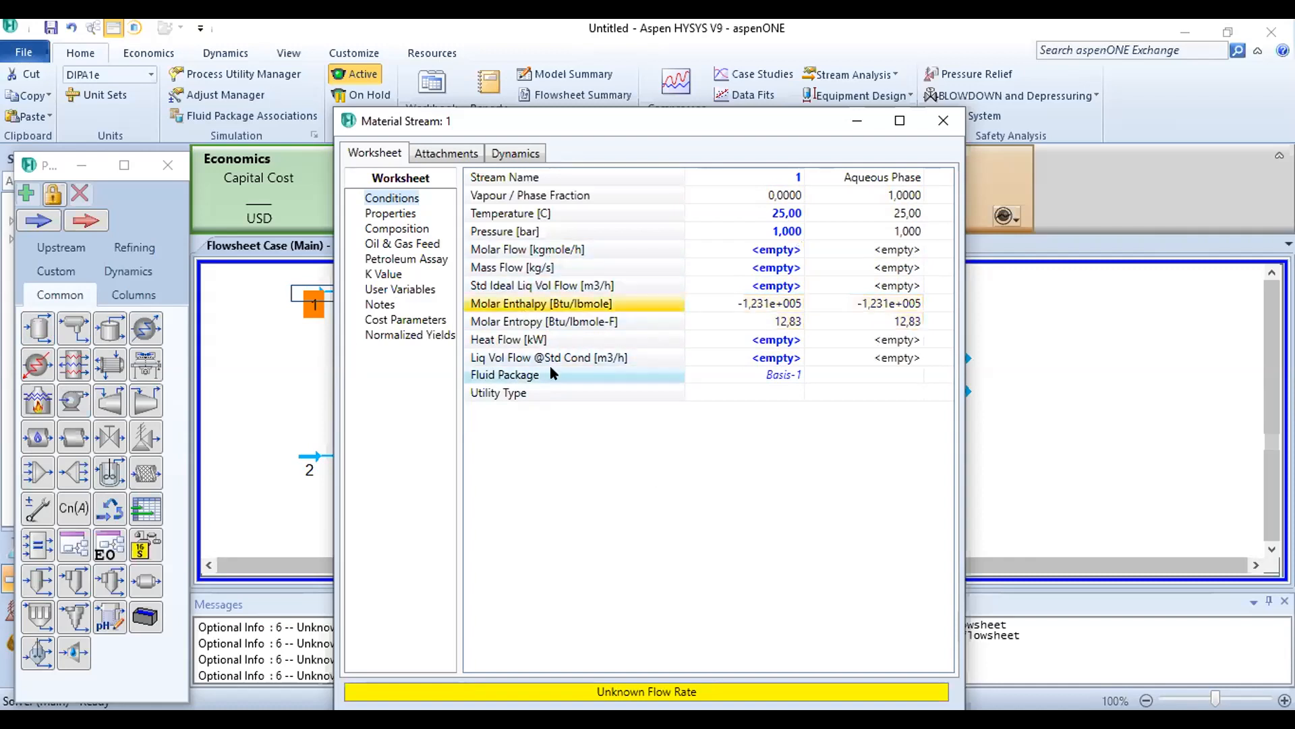
{"action": "left_click", "coordinate": [559, 323]}
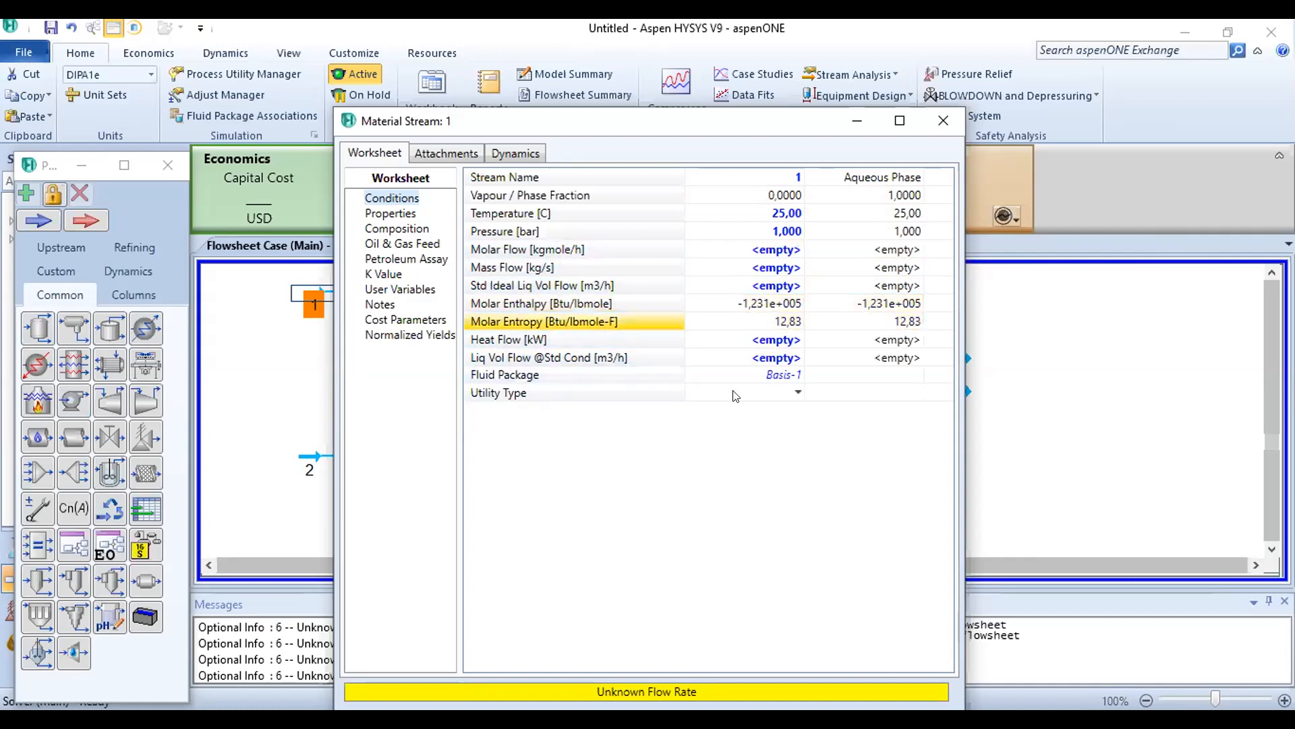
{"action": "left_click", "coordinate": [614, 196]}
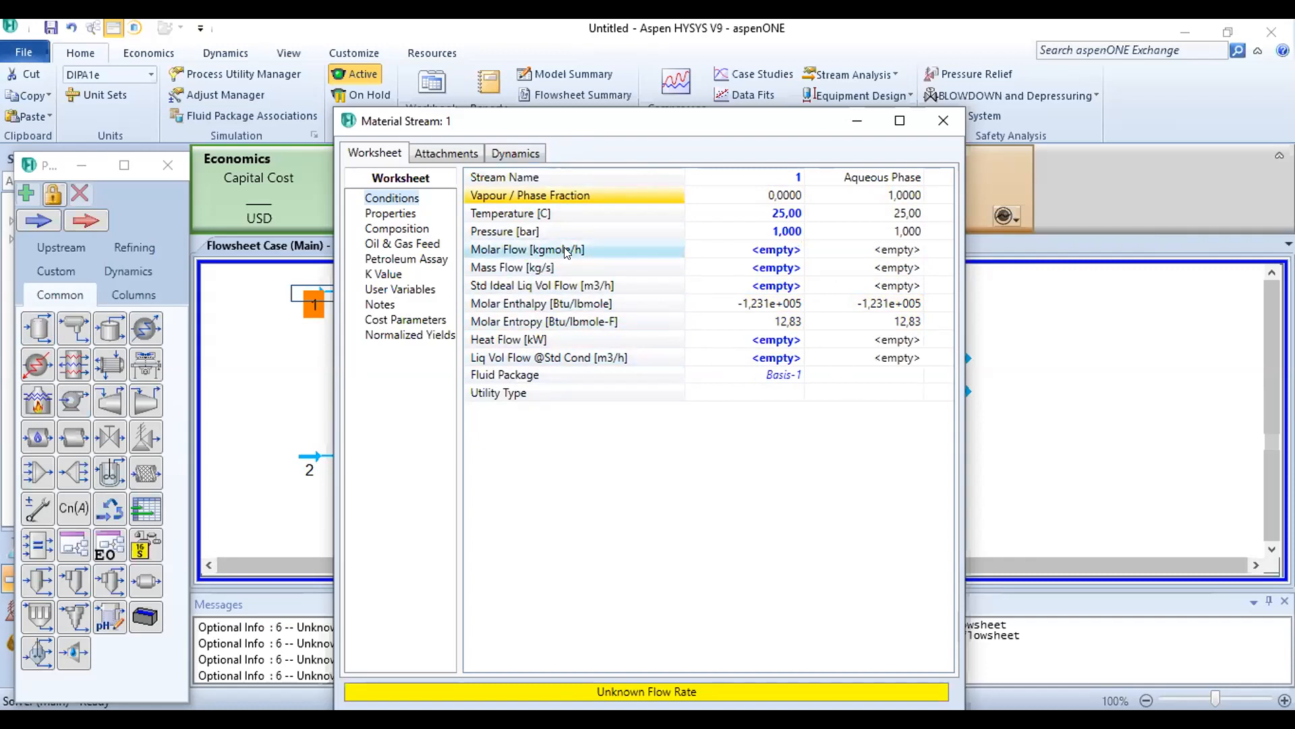
{"action": "left_click", "coordinate": [578, 271]}
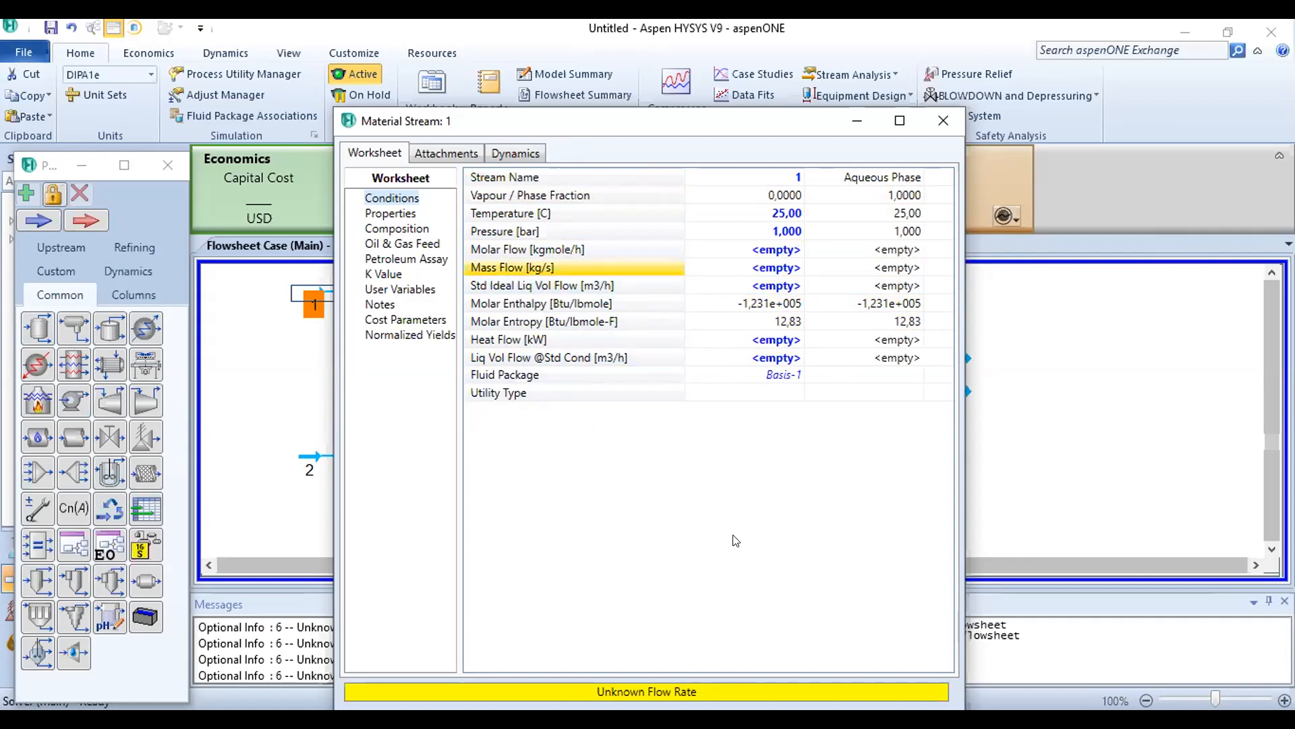
Step: Set stream 1's mass flow to 10 kg/h
{"action": "left_click", "coordinate": [760, 252]}
{"action": "left_click", "coordinate": [765, 265]}
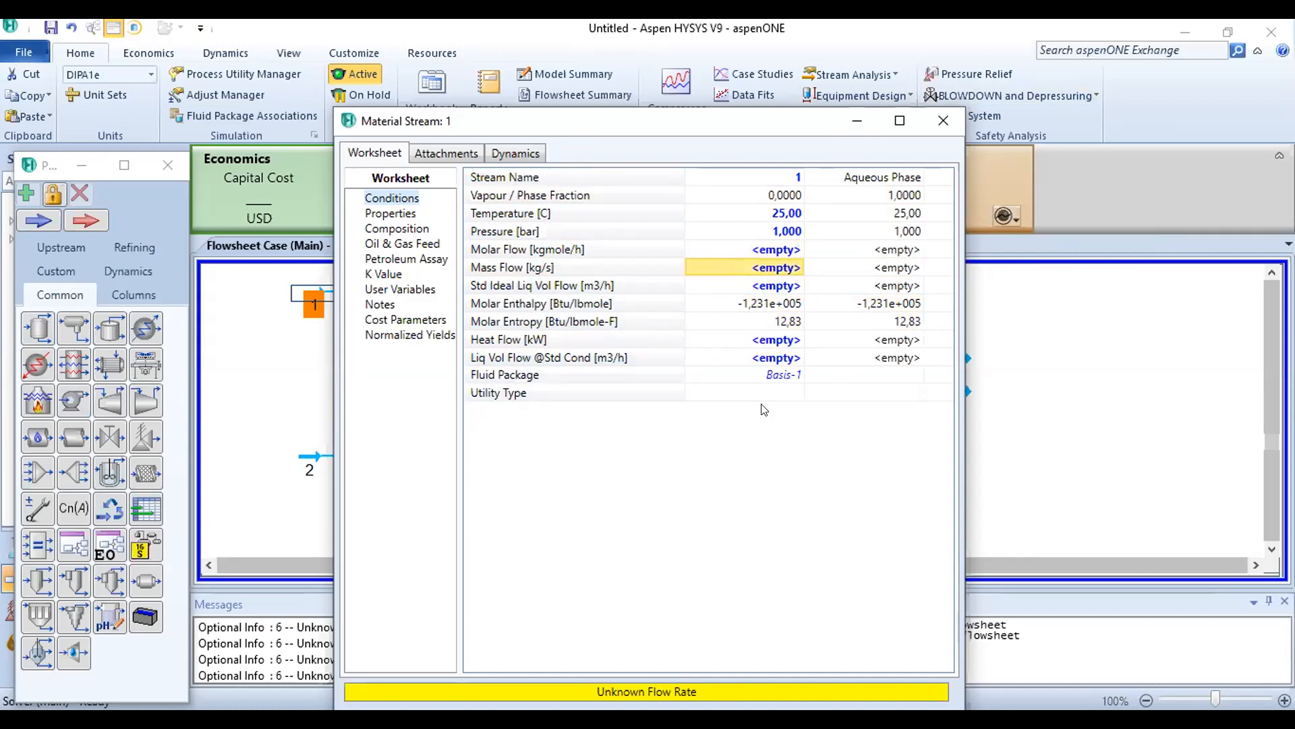
{"action": "type", "text": "10"}
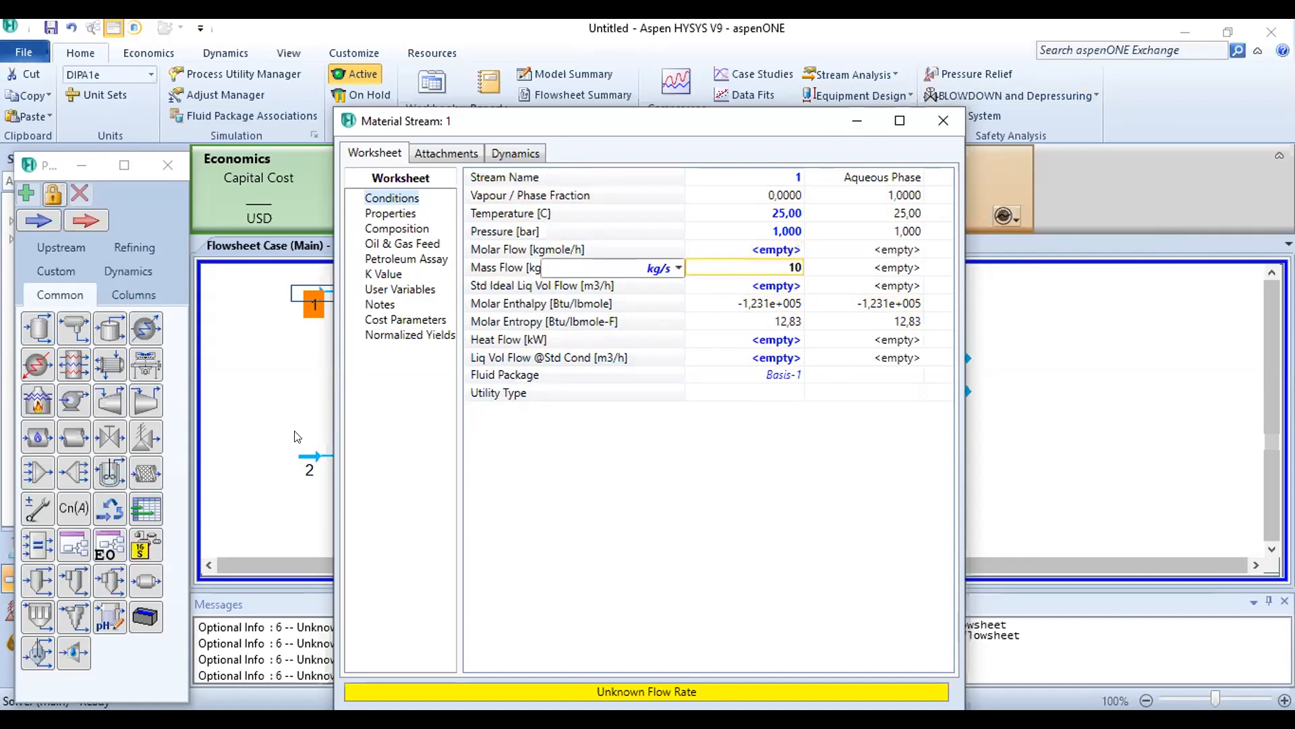
{"action": "left_click", "coordinate": [678, 268]}
{"action": "scroll", "coordinate": [585, 331], "scroll_direction": "up", "scroll_amount": 1}
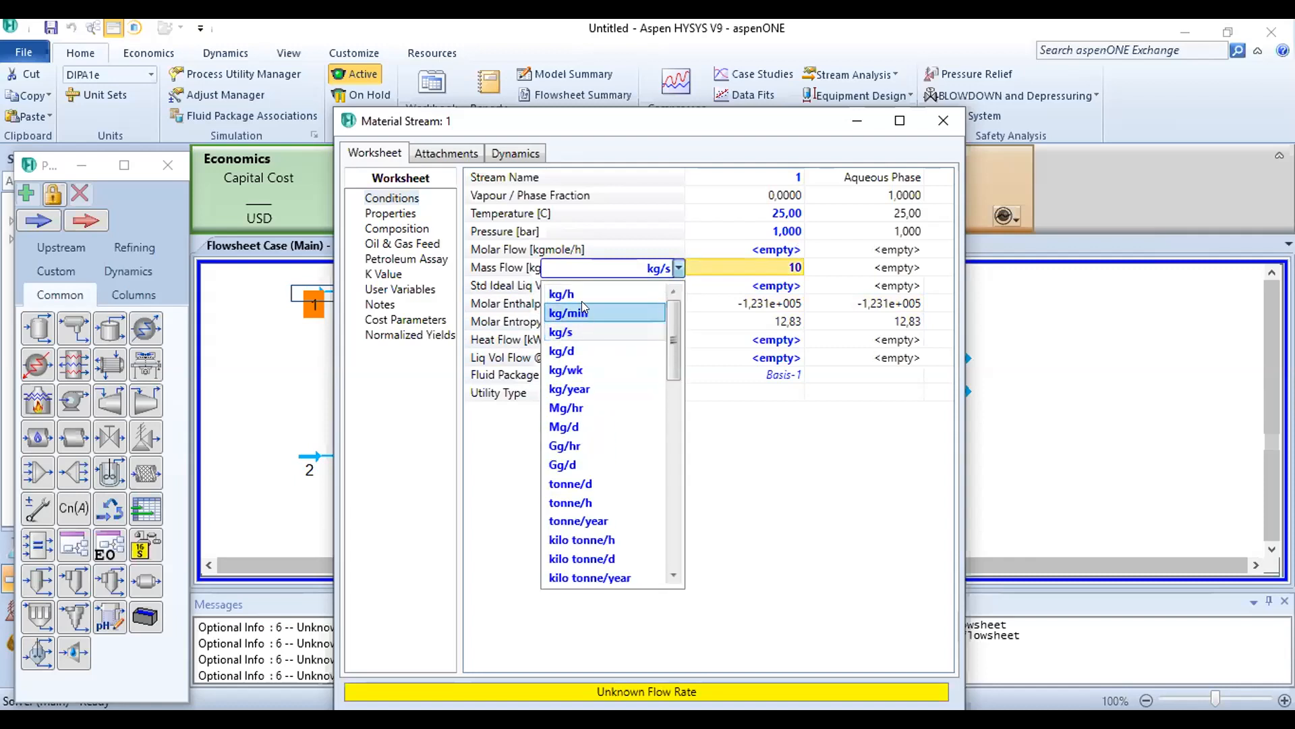
{"action": "left_click", "coordinate": [570, 312]}
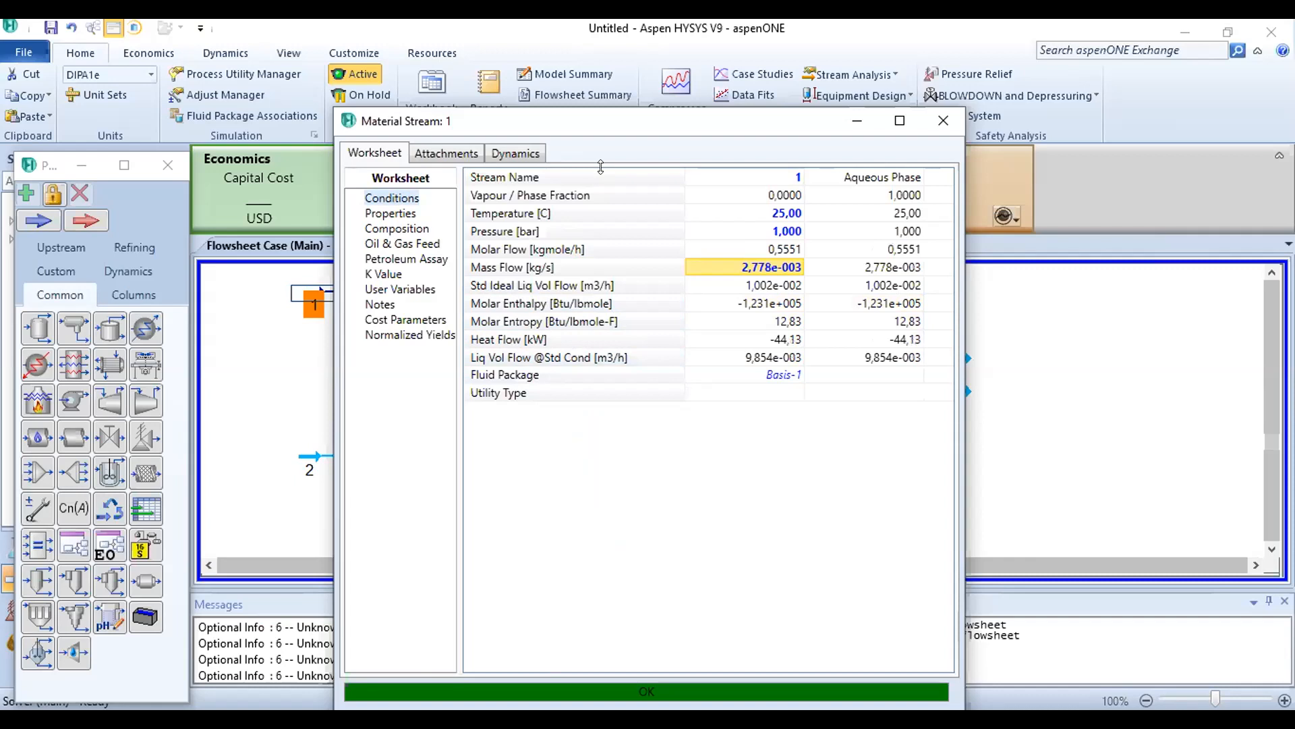
Step: Review stream 1's completed conditions, including its mass flow, and return to the flowsheet
{"action": "left_click_drag", "start_coordinate": [600, 121], "coordinate": [567, 79]}
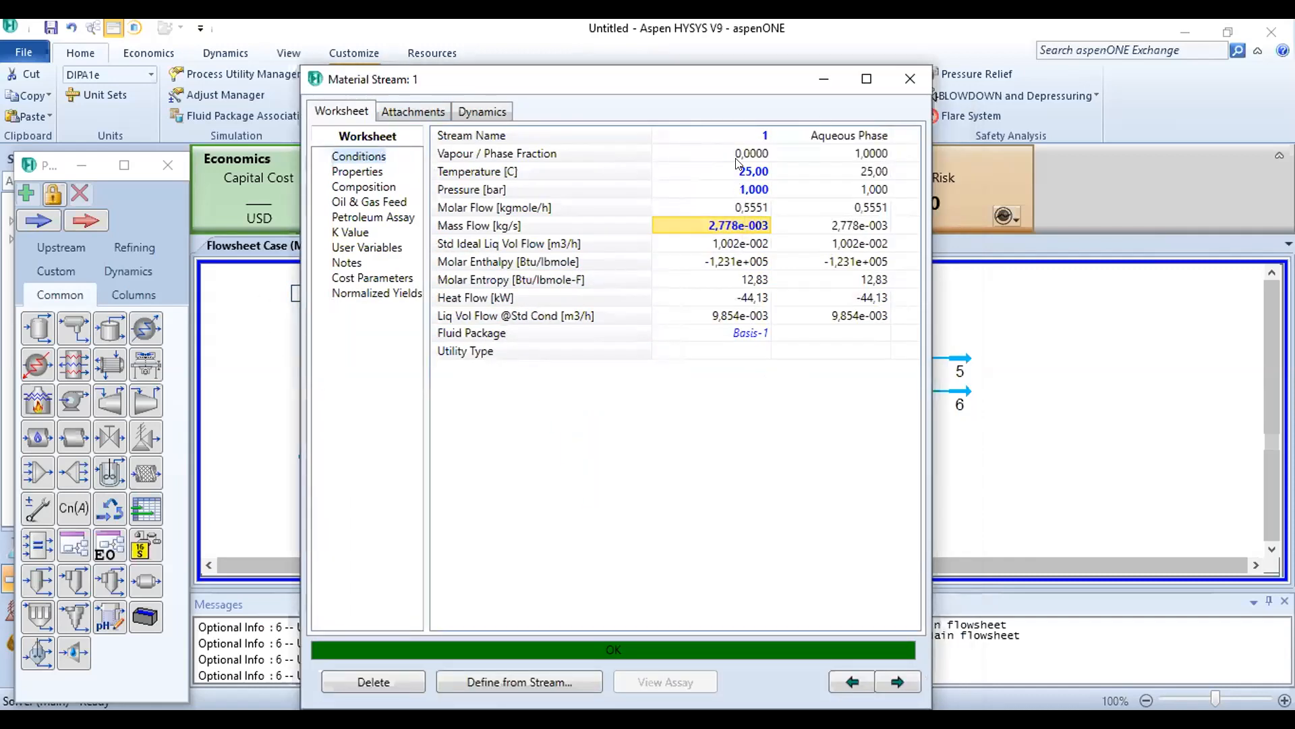
{"action": "mouse_move", "coordinate": [734, 227]}
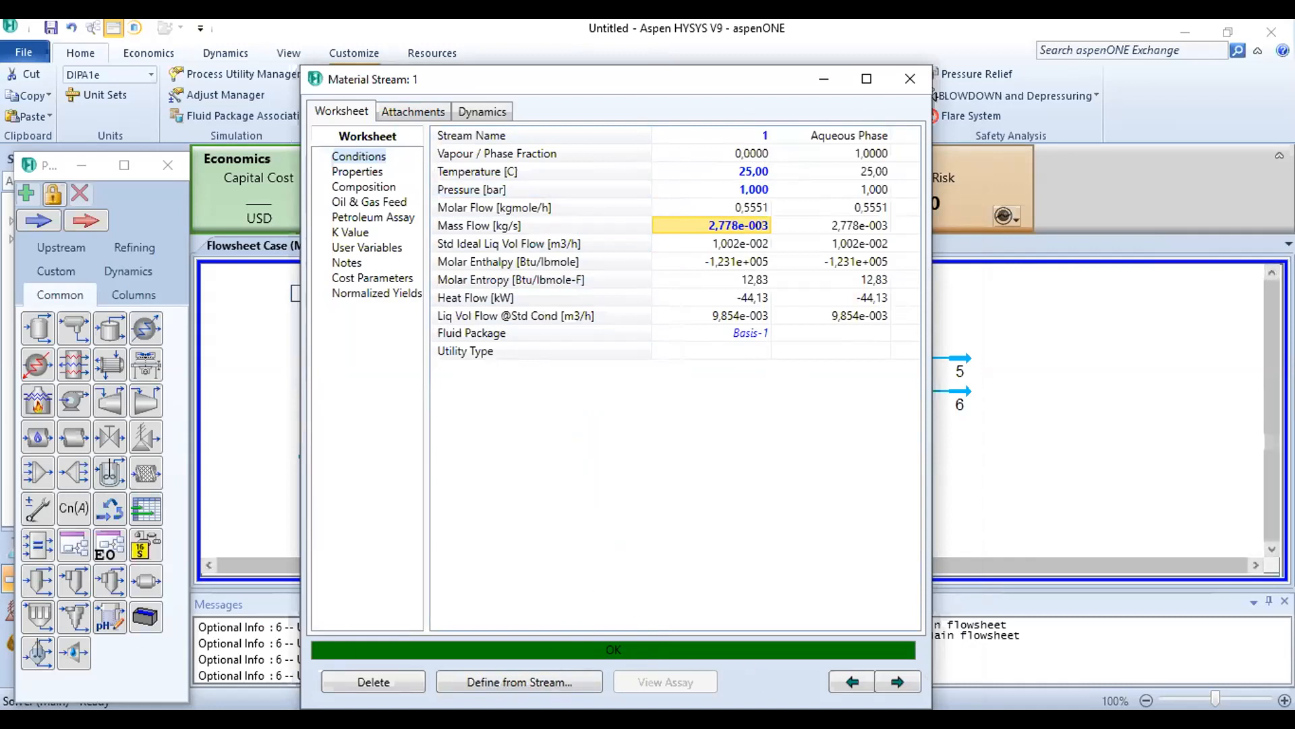
{"action": "left_click", "coordinate": [907, 79]}
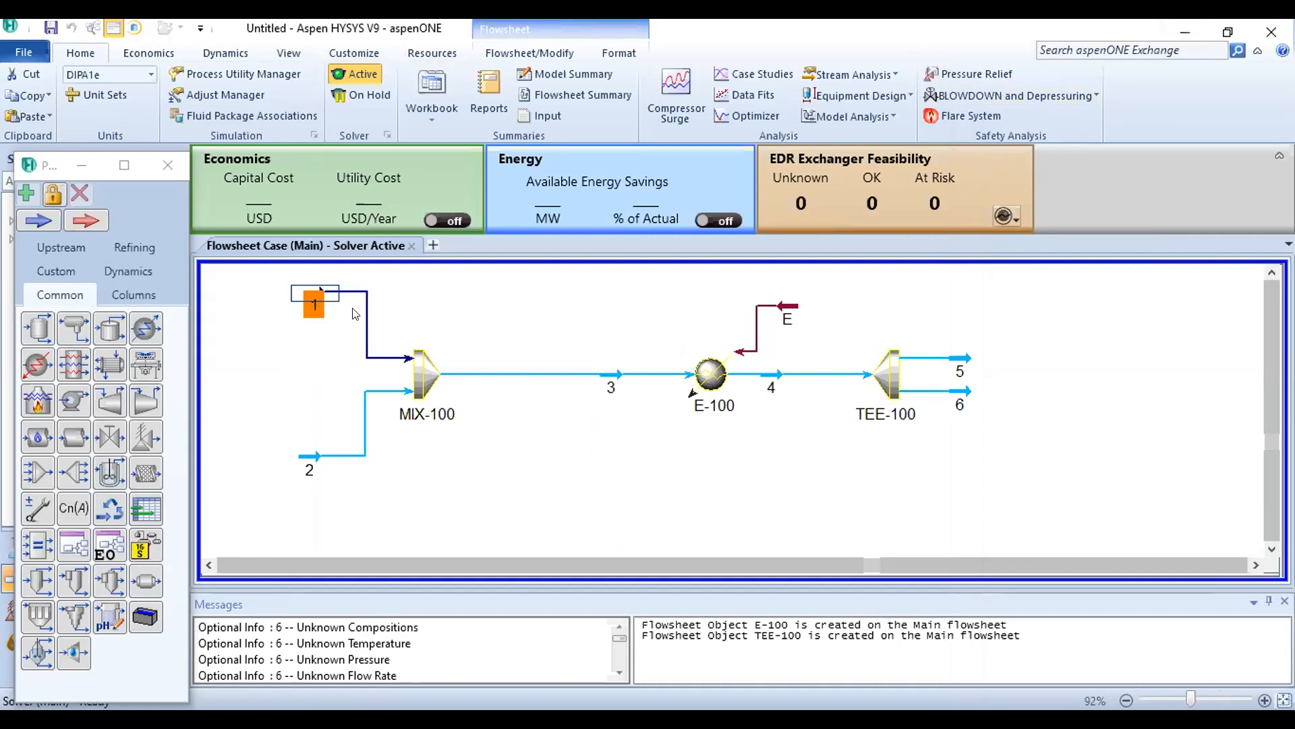
{"action": "mouse_move", "coordinate": [307, 297]}
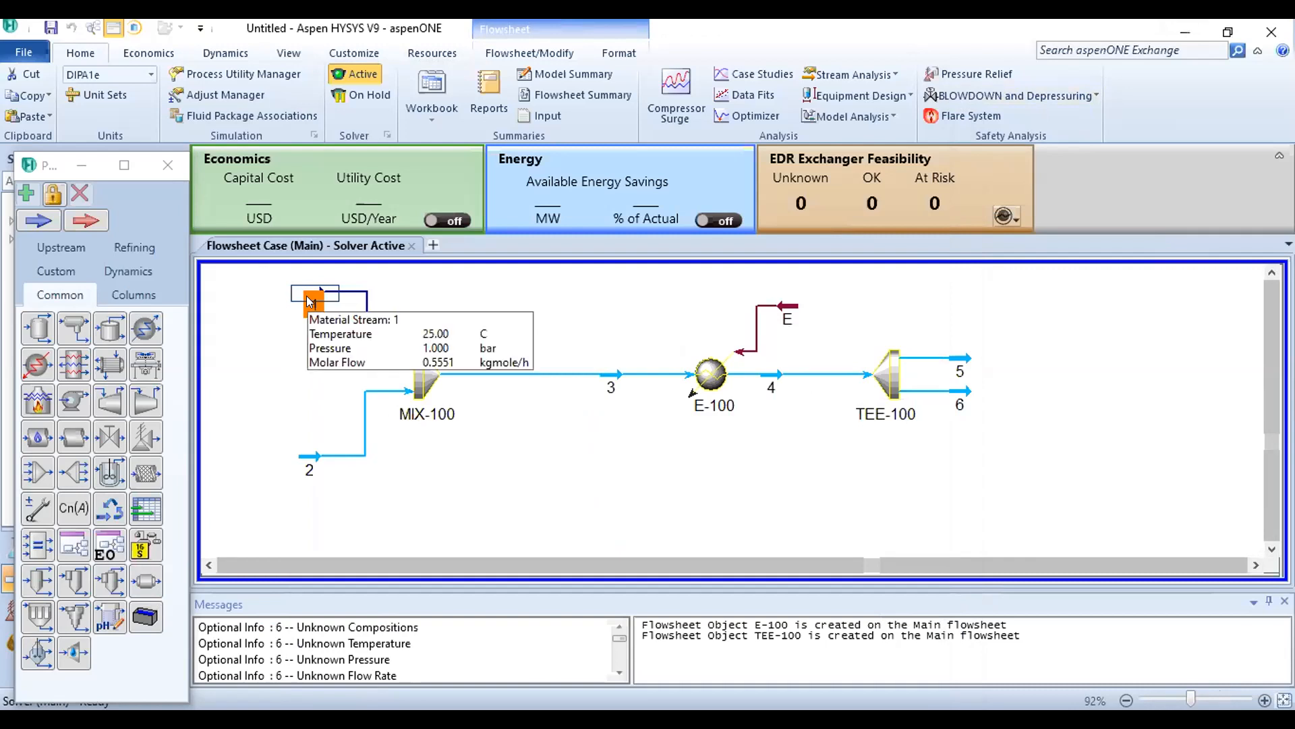
{"action": "double_click", "coordinate": [308, 298]}
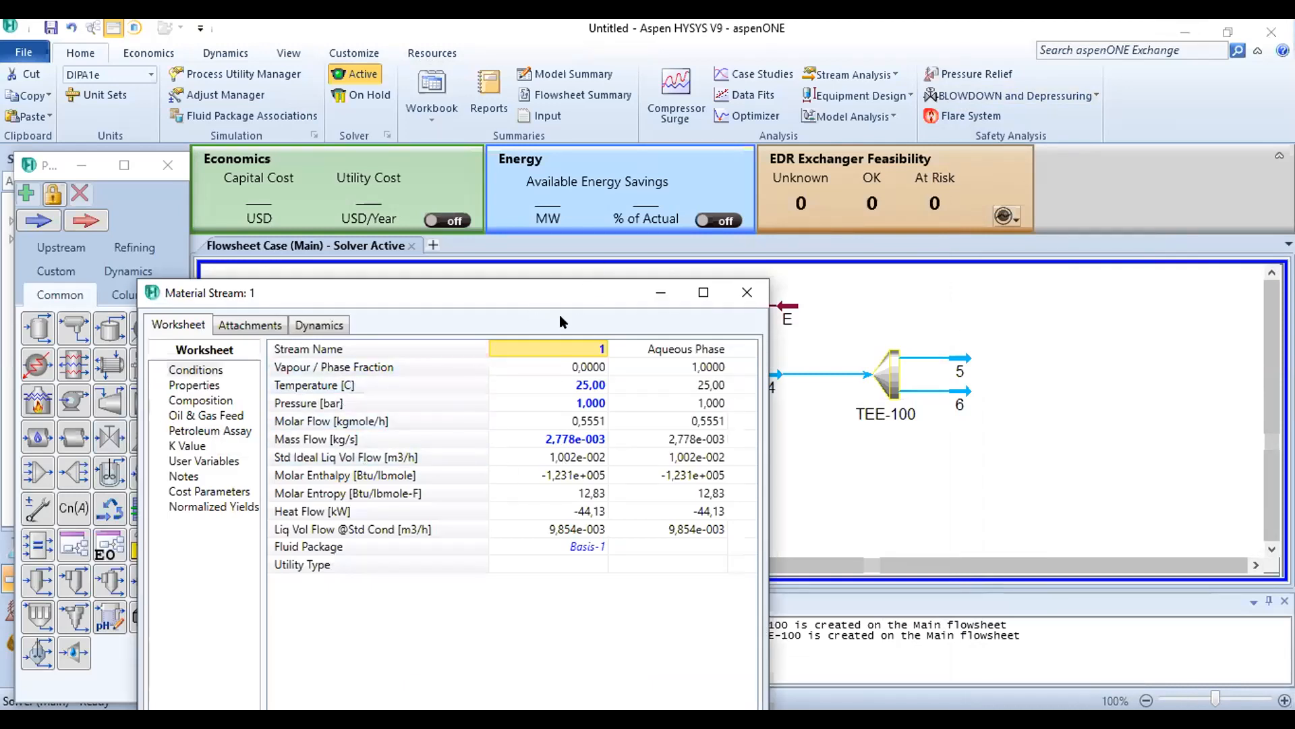
{"action": "left_click", "coordinate": [737, 289]}
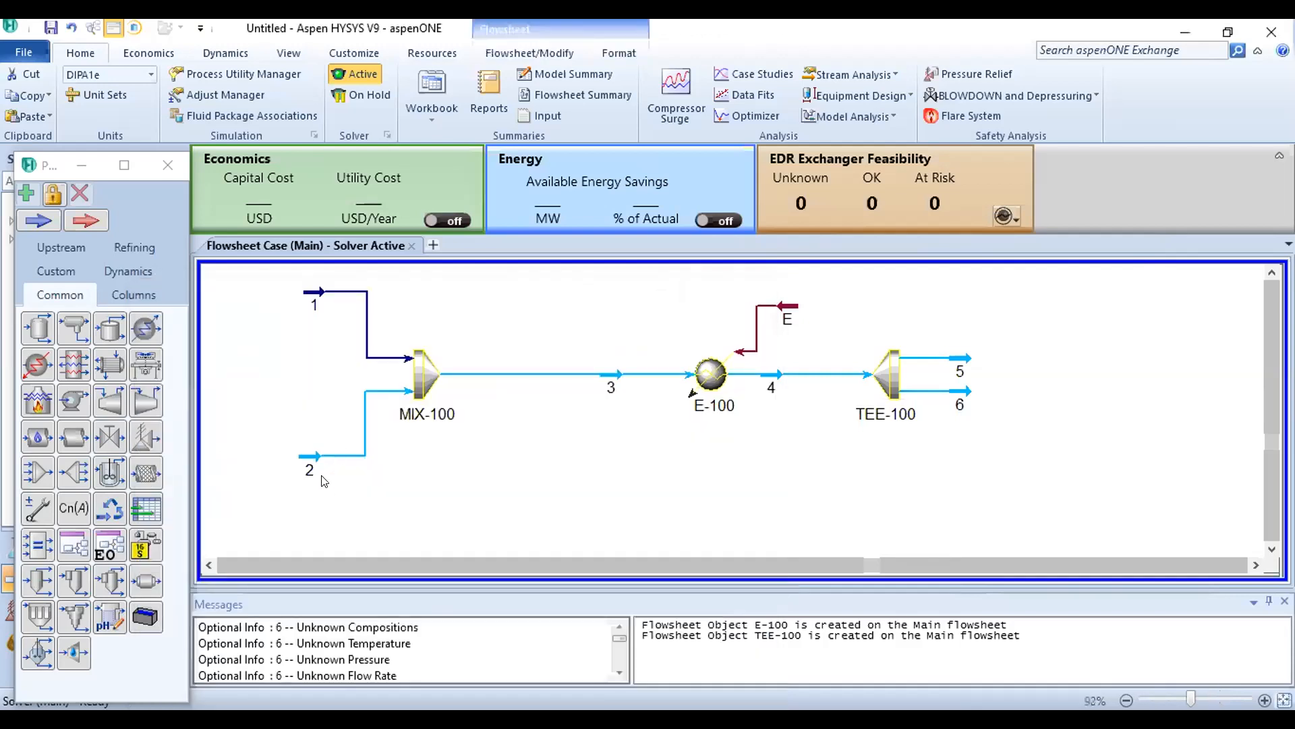
Step: Open stream 2 and specify its composition as an H2O mole fraction of 1
{"action": "left_click", "coordinate": [320, 458]}
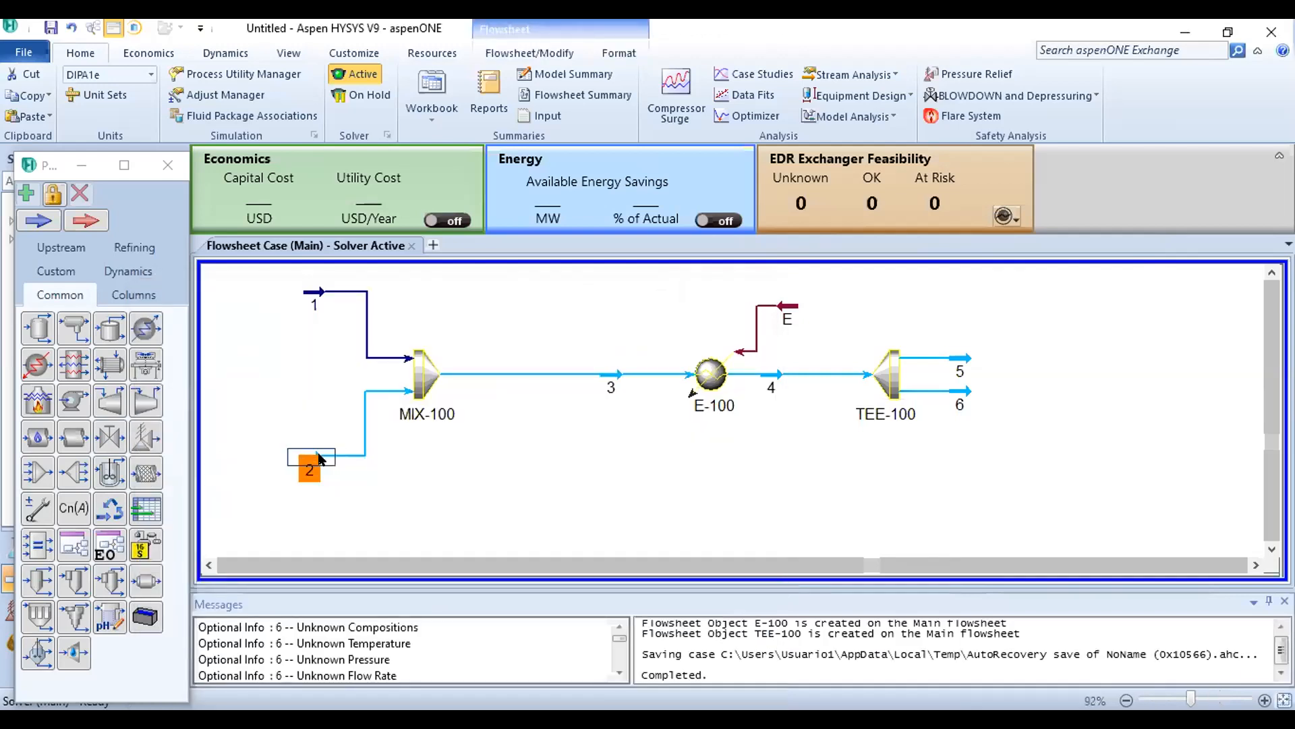
{"action": "double_click", "coordinate": [320, 459]}
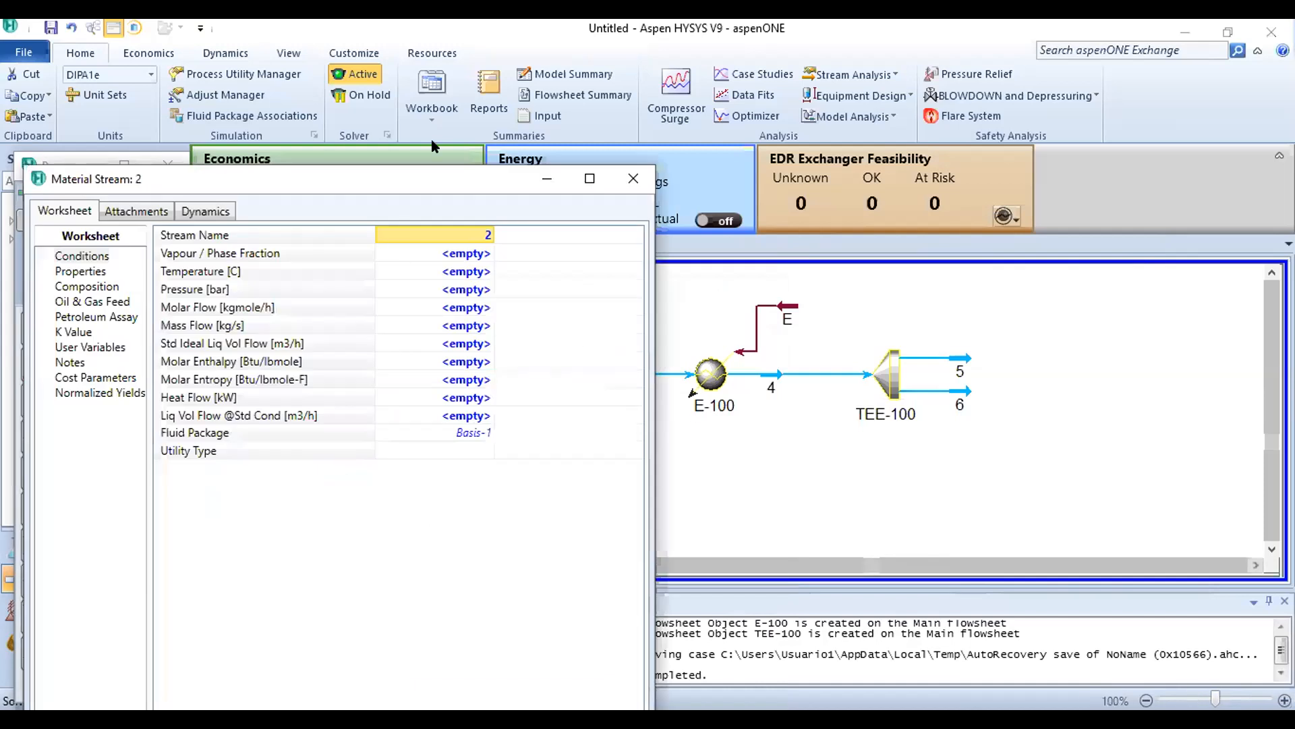
{"action": "left_click", "coordinate": [591, 178]}
{"action": "left_click", "coordinate": [398, 119]}
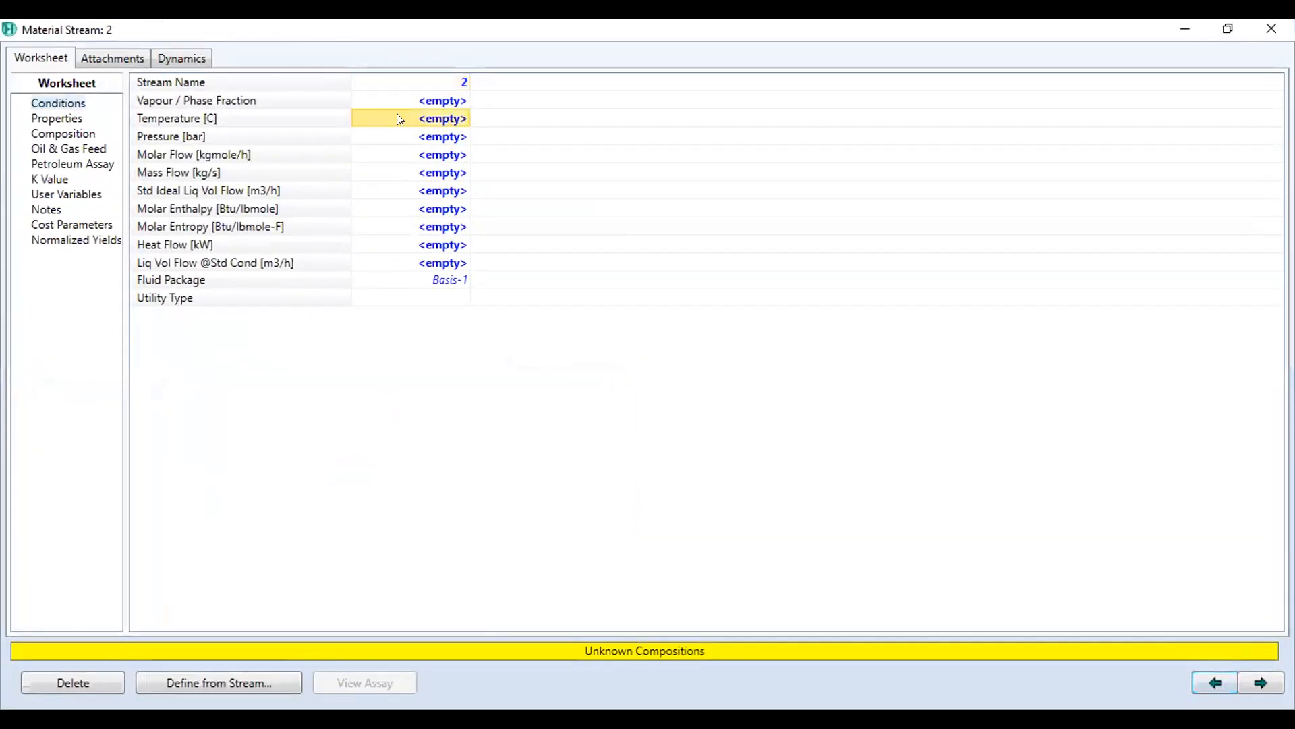
{"action": "left_click", "coordinate": [76, 135]}
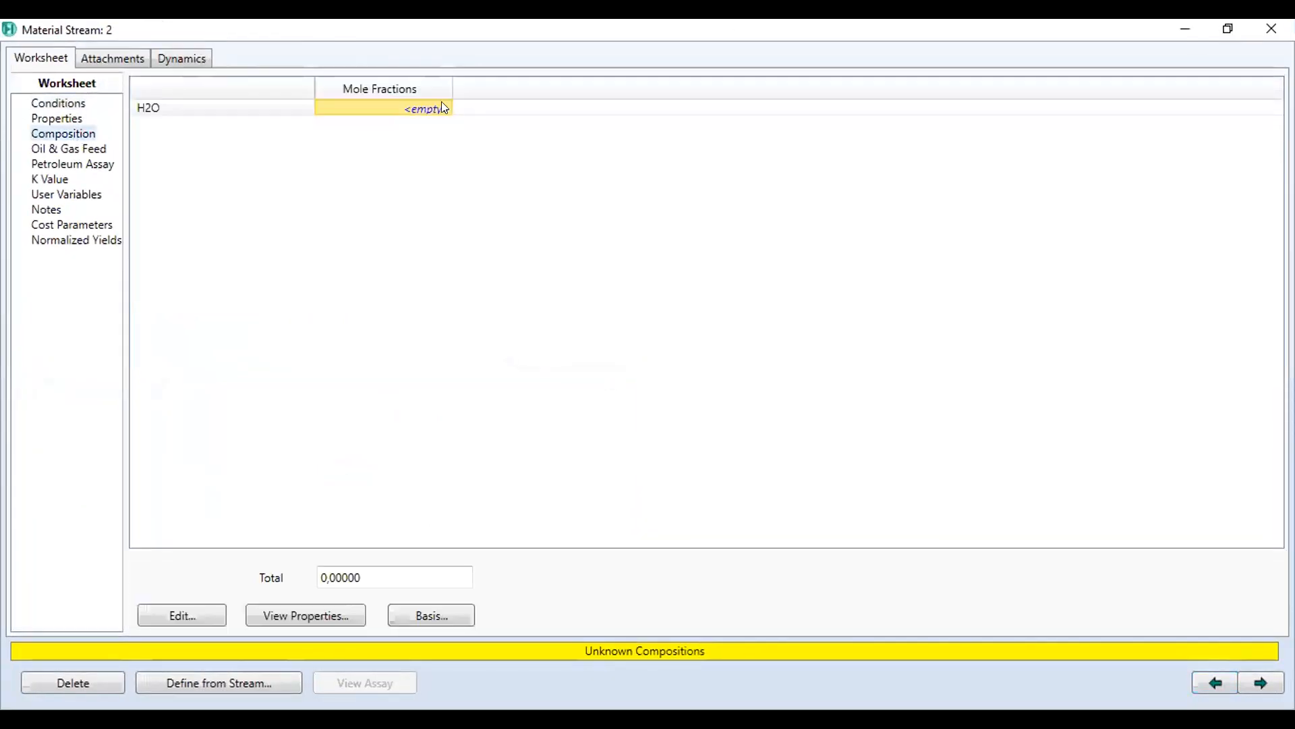
{"action": "type", "text": "1"}
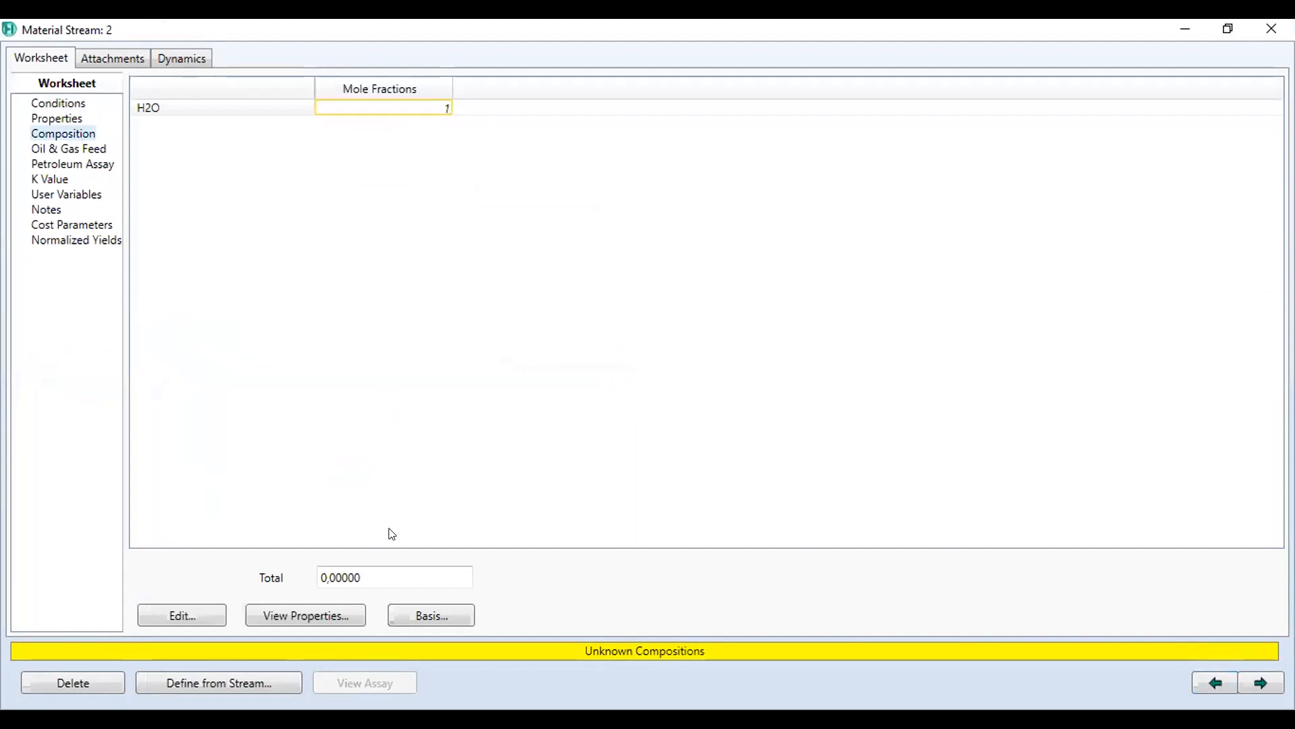
{"action": "left_click", "coordinate": [261, 108]}
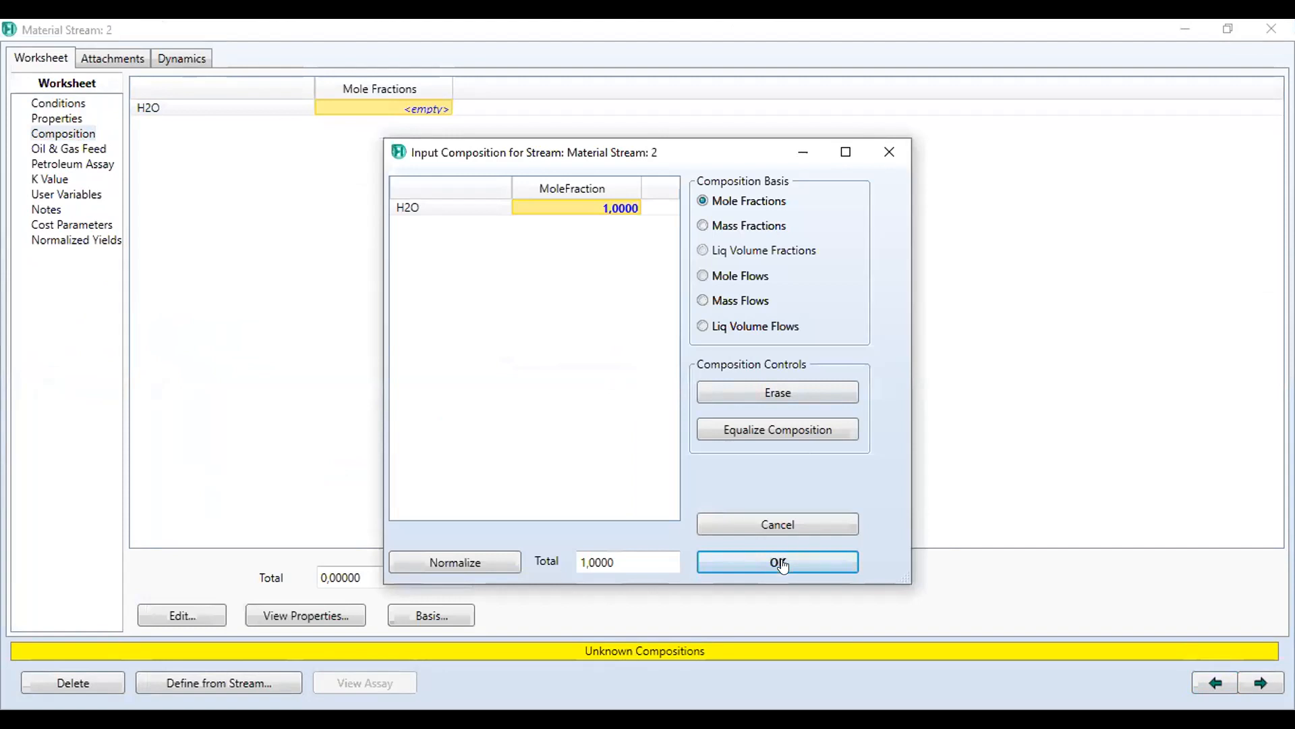
{"action": "left_click", "coordinate": [778, 562]}
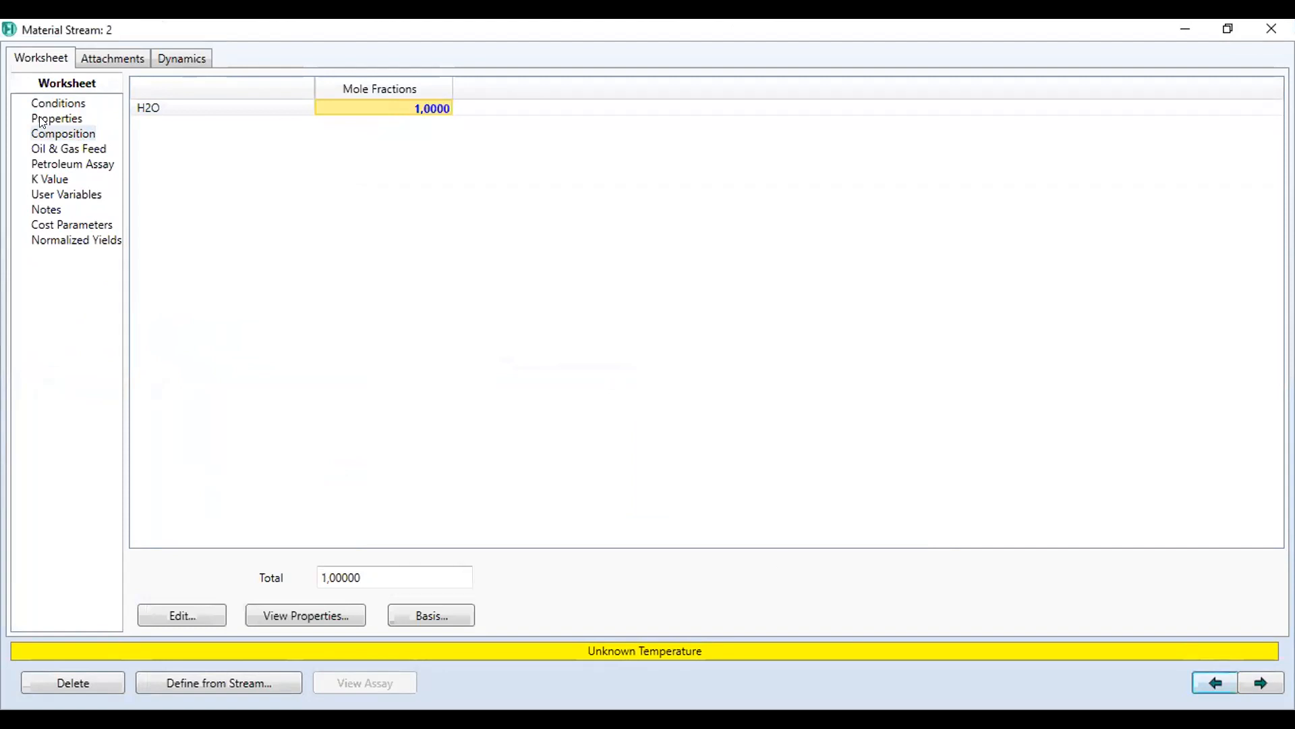
Step: In stream 2's conditions, set the temperature to 35 C and the mass flow to 10 kg/h
{"action": "left_click", "coordinate": [51, 105]}
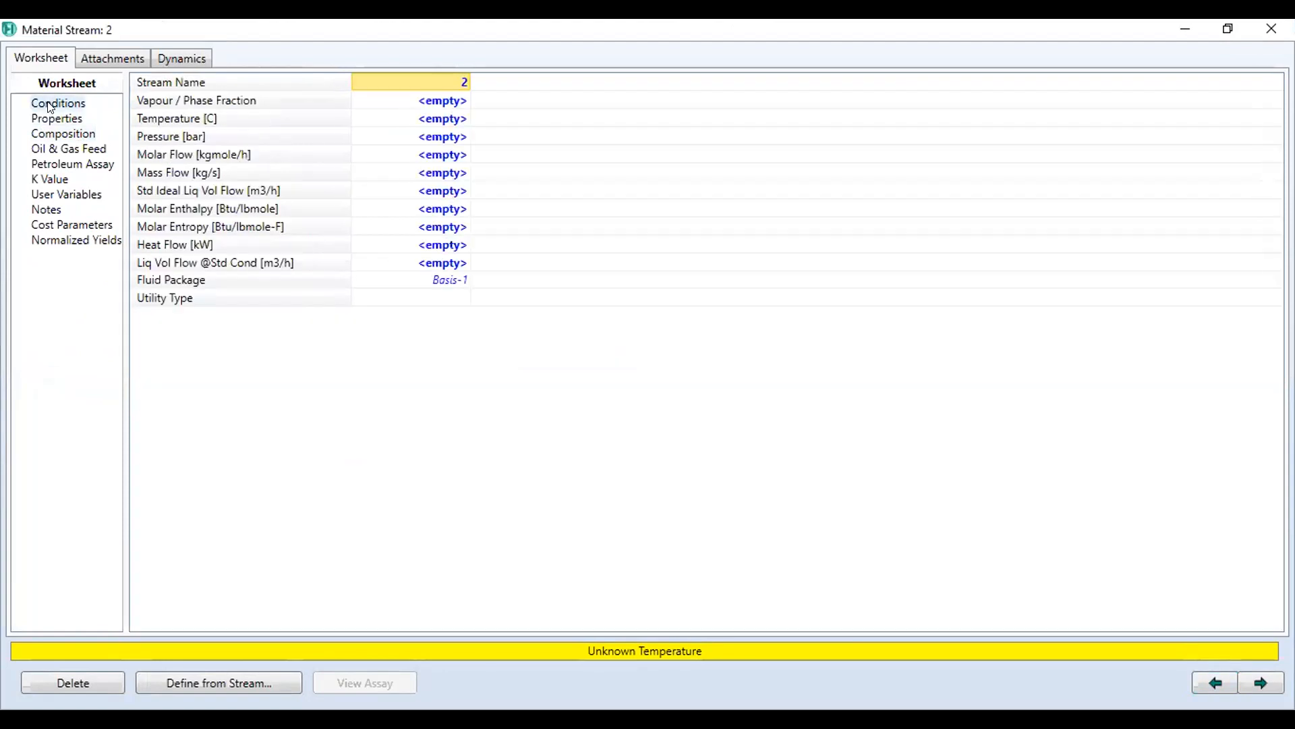
{"action": "left_click", "coordinate": [453, 119]}
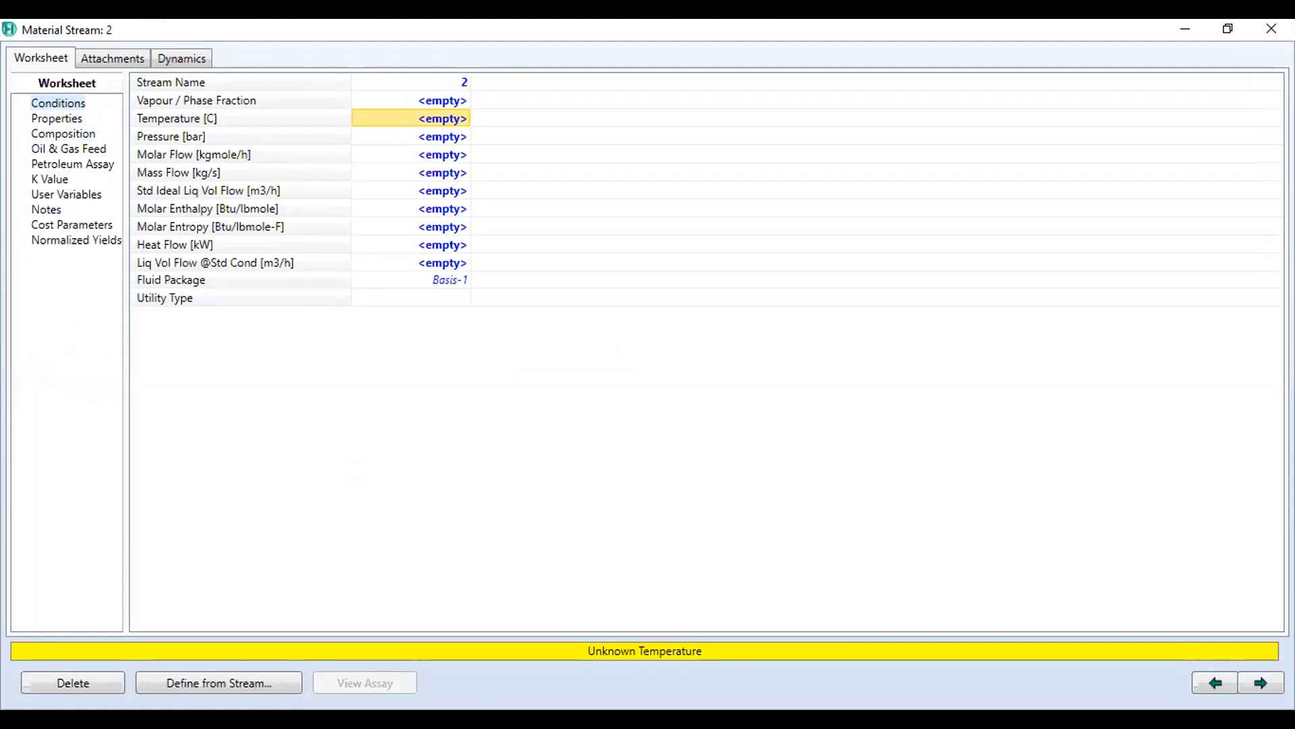
{"action": "type", "text": "35"}
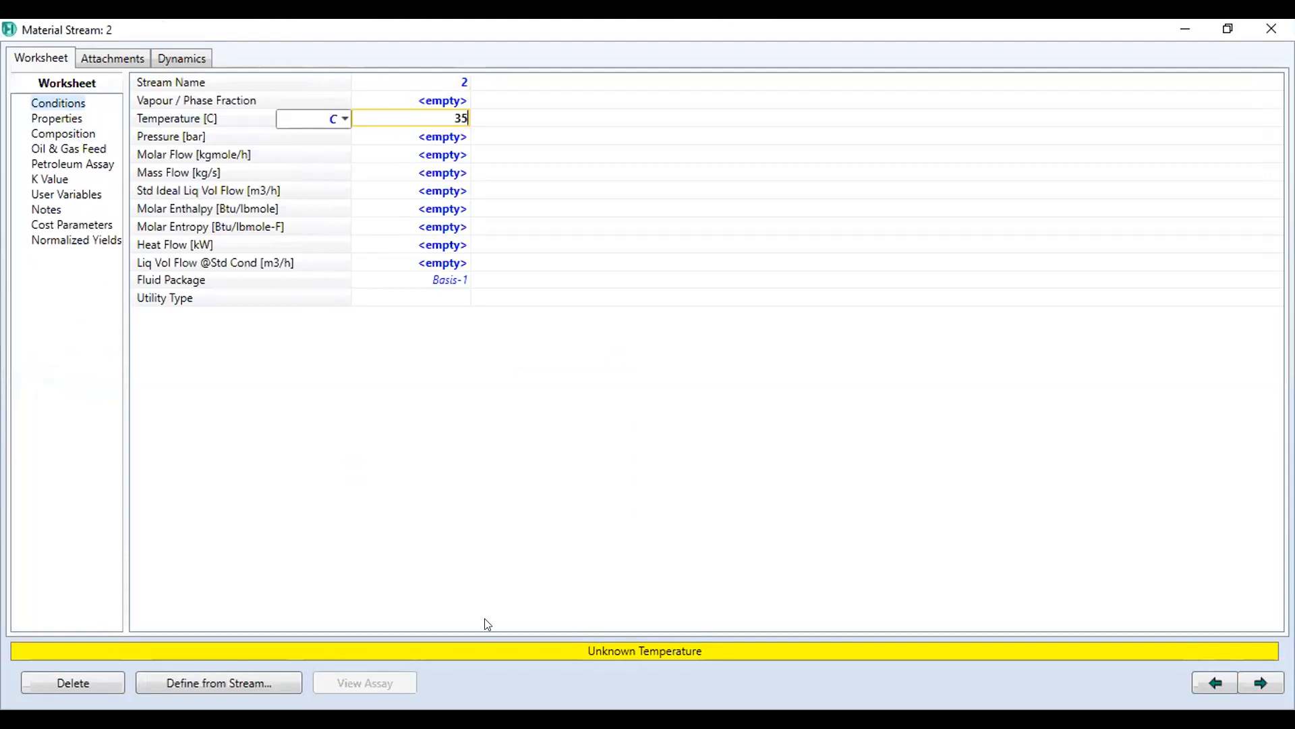
{"action": "left_click", "coordinate": [429, 169]}
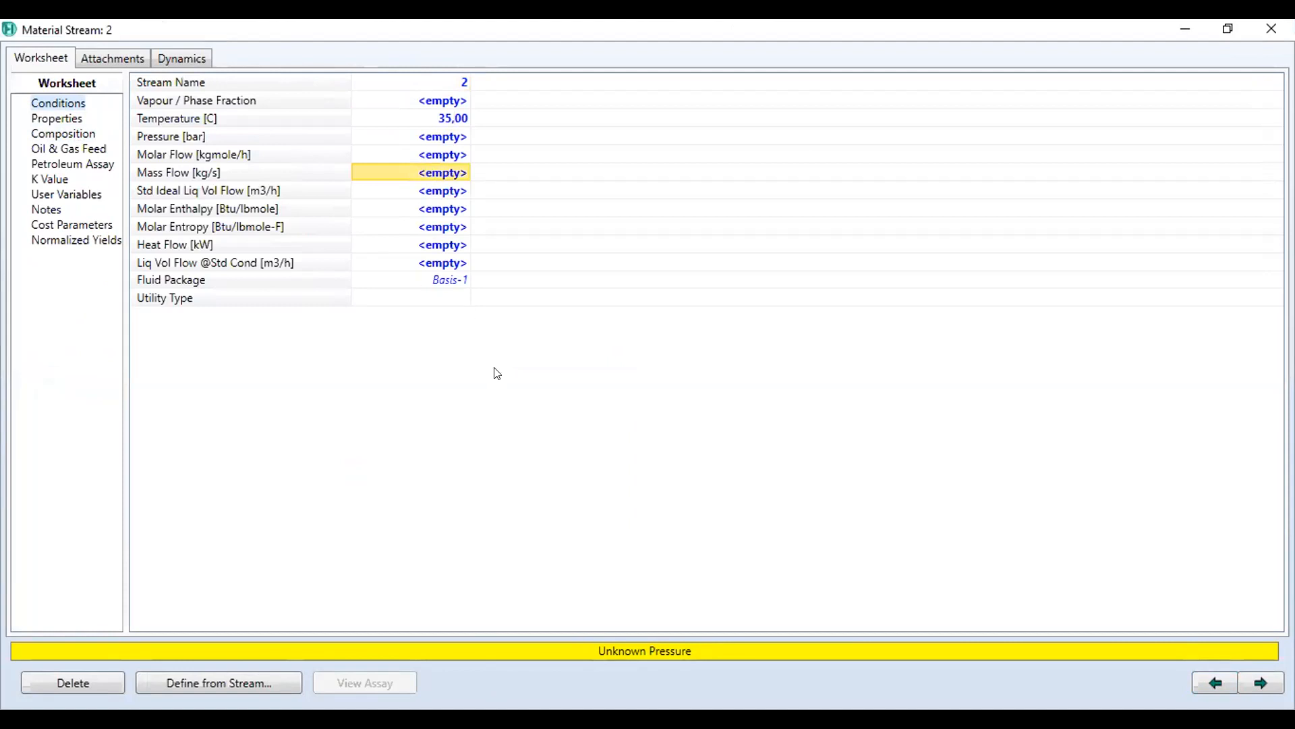
{"action": "type", "text": "10"}
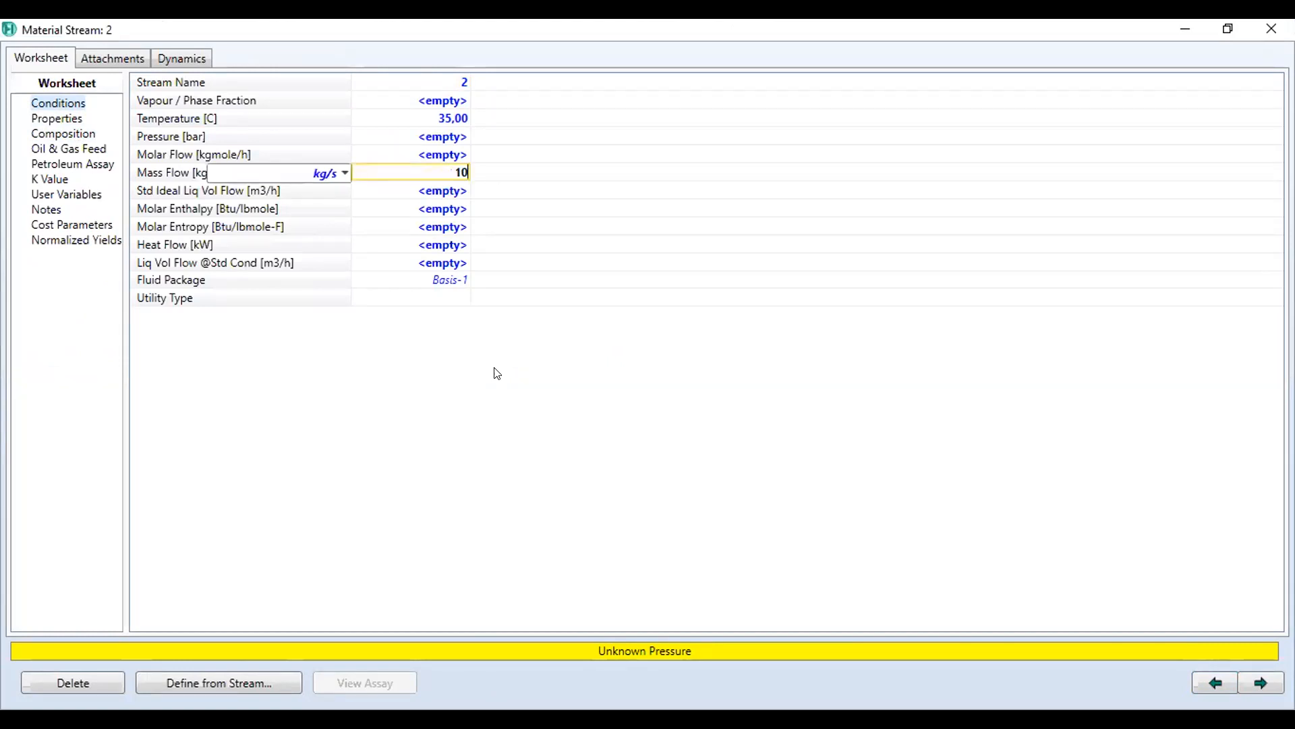
{"action": "left_click", "coordinate": [343, 174]}
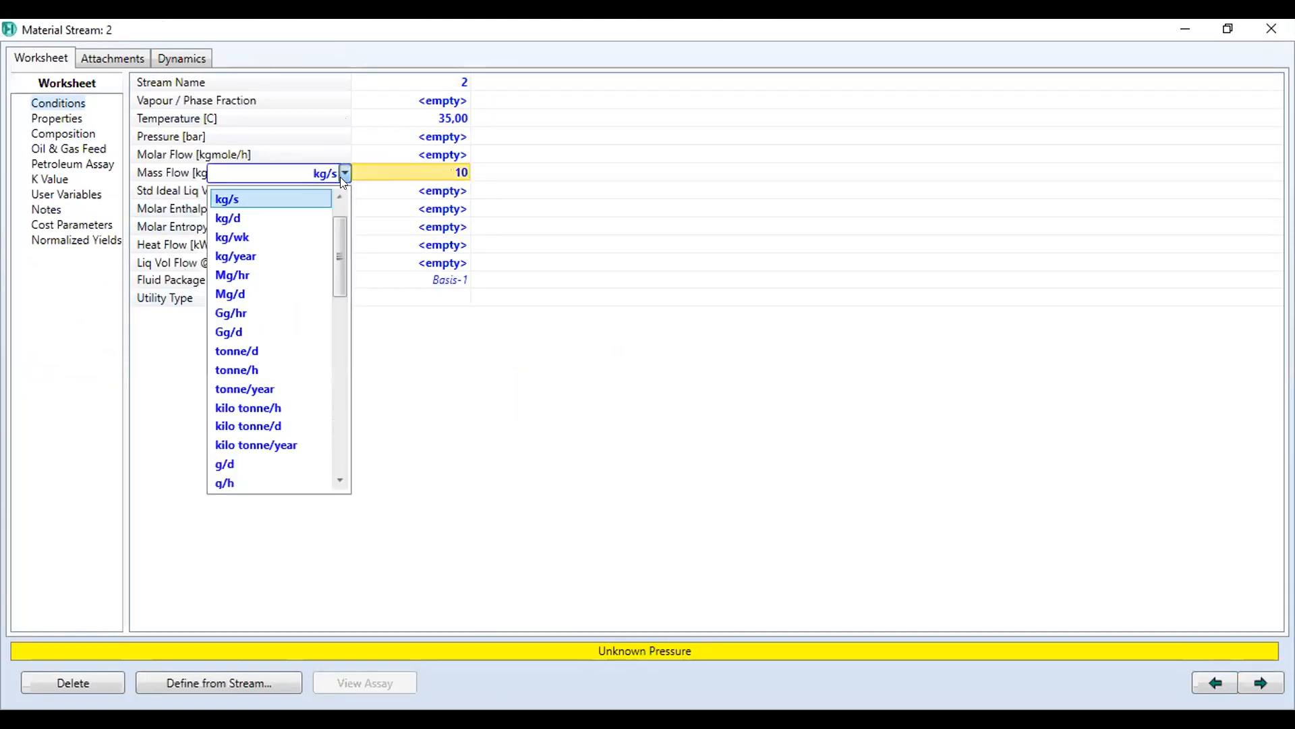
{"action": "scroll", "coordinate": [293, 209], "scroll_direction": "up", "scroll_amount": 1}
{"action": "left_click", "coordinate": [228, 200]}
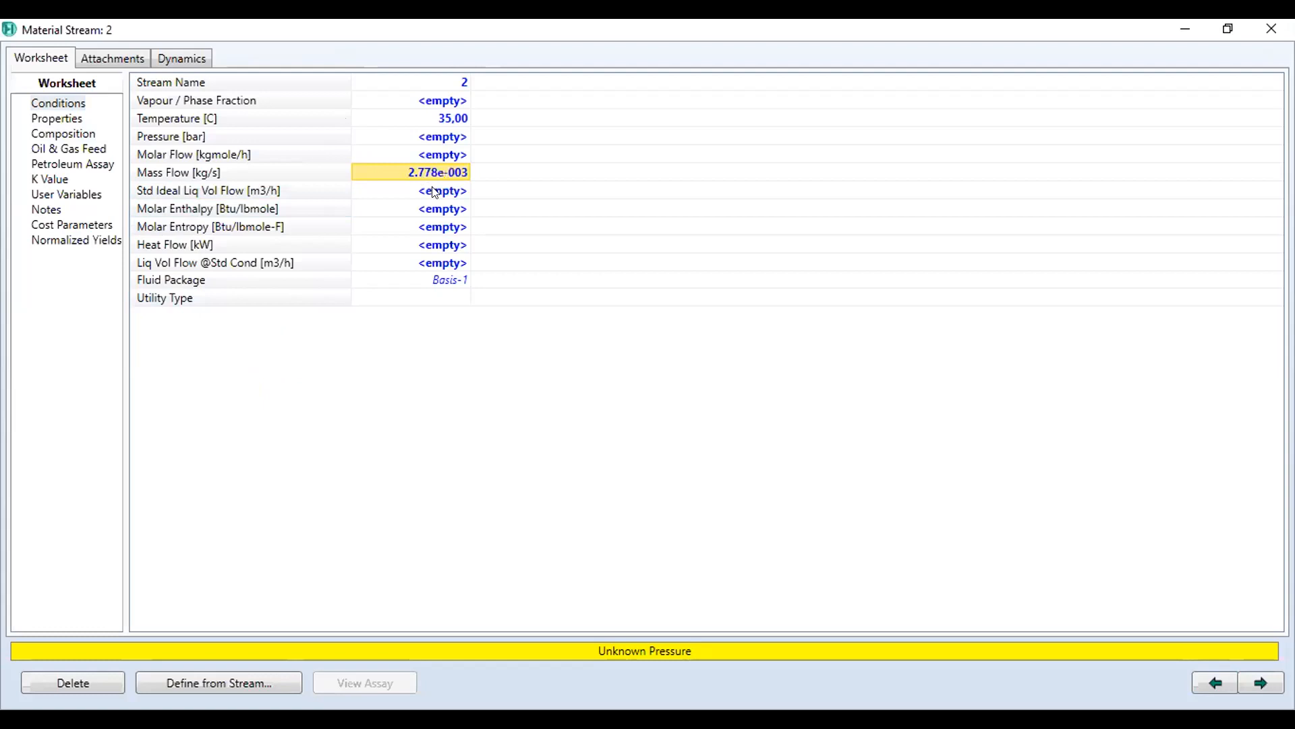
Step: Set stream 2's pressure to 1 bar and return to the flowsheet
{"action": "left_click", "coordinate": [434, 139]}
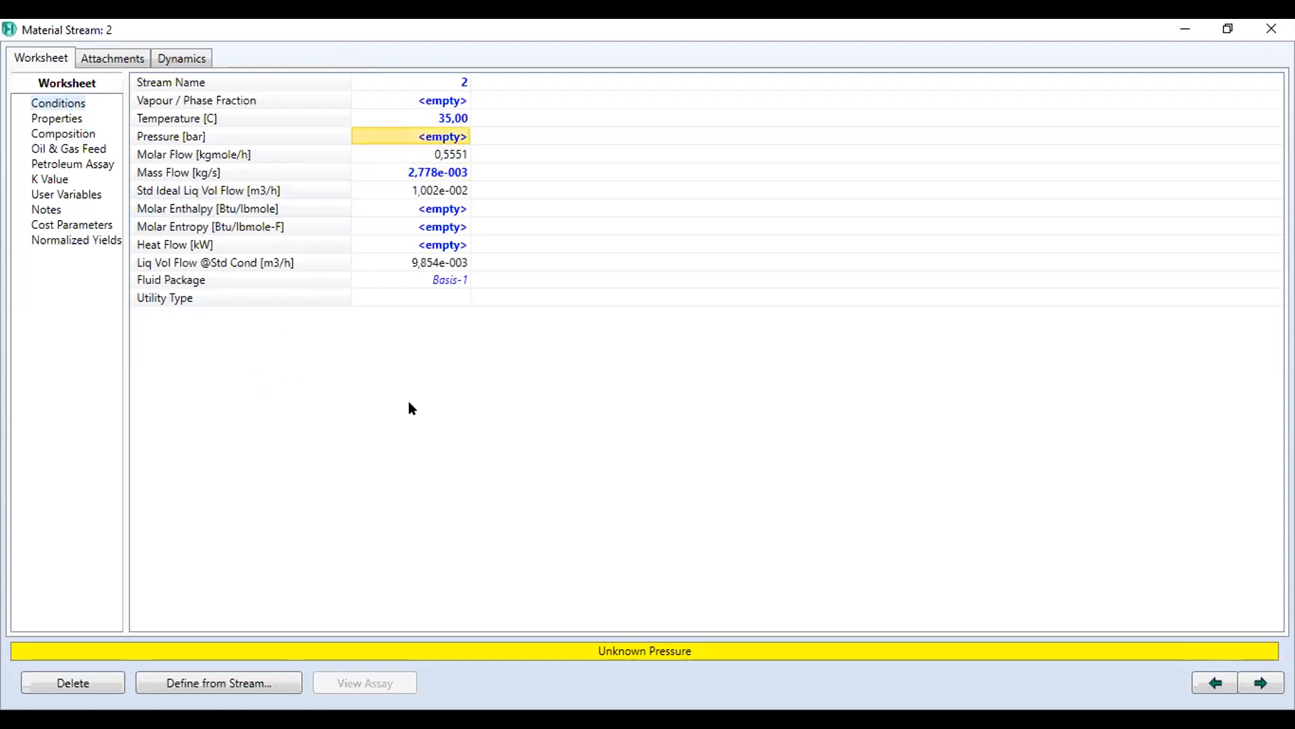
{"action": "type", "text": "1"}
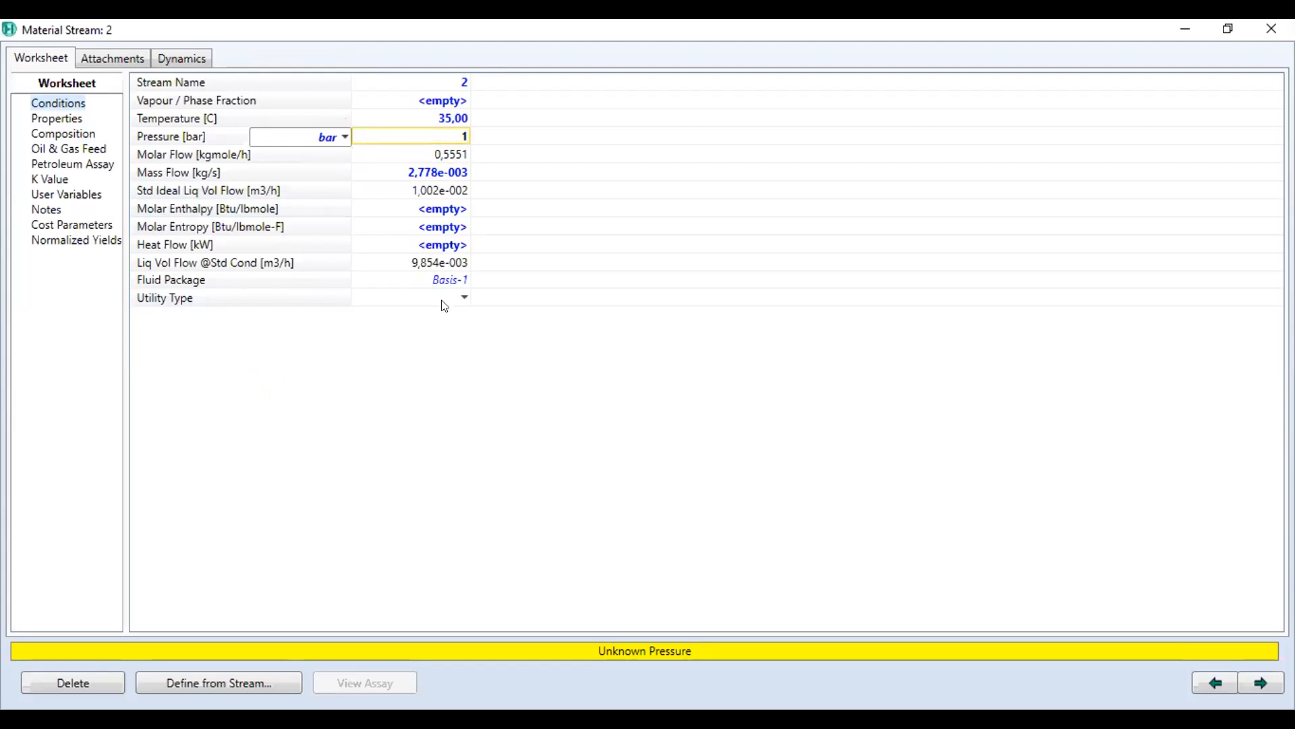
{"action": "left_click", "coordinate": [447, 209]}
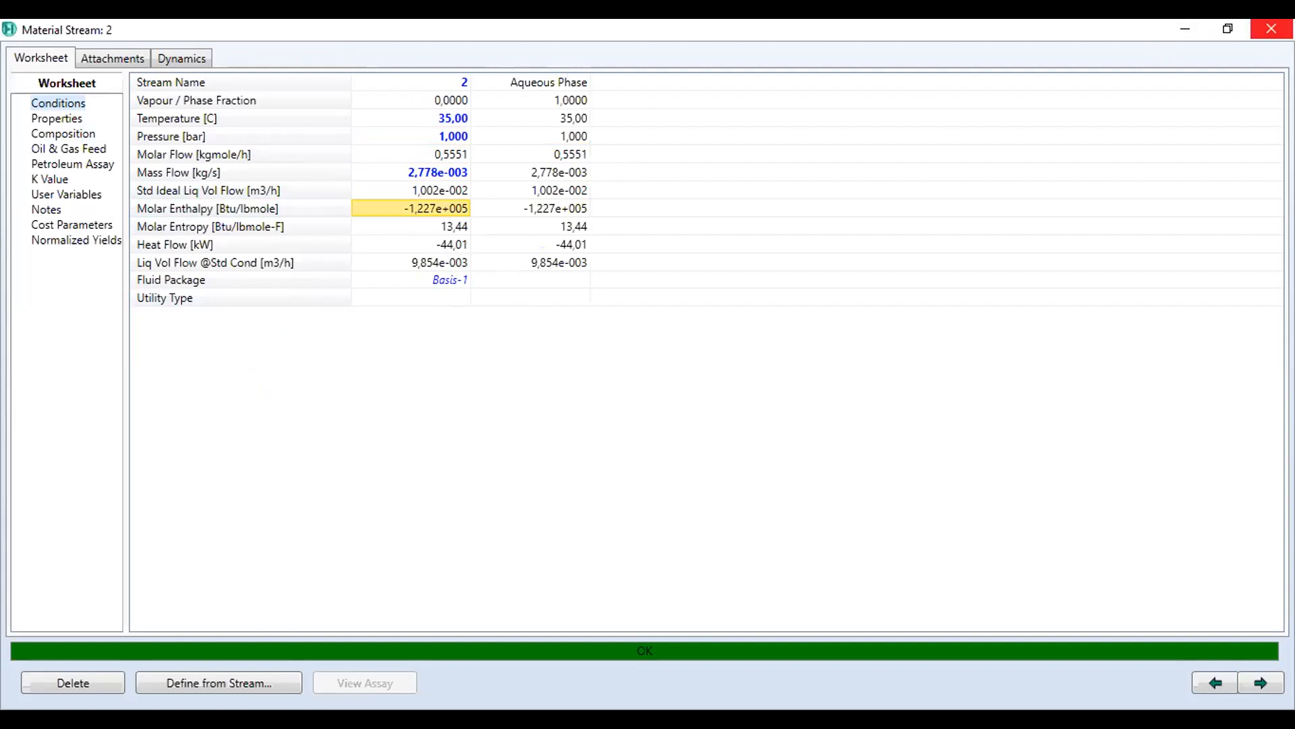
{"action": "left_click", "coordinate": [1271, 28]}
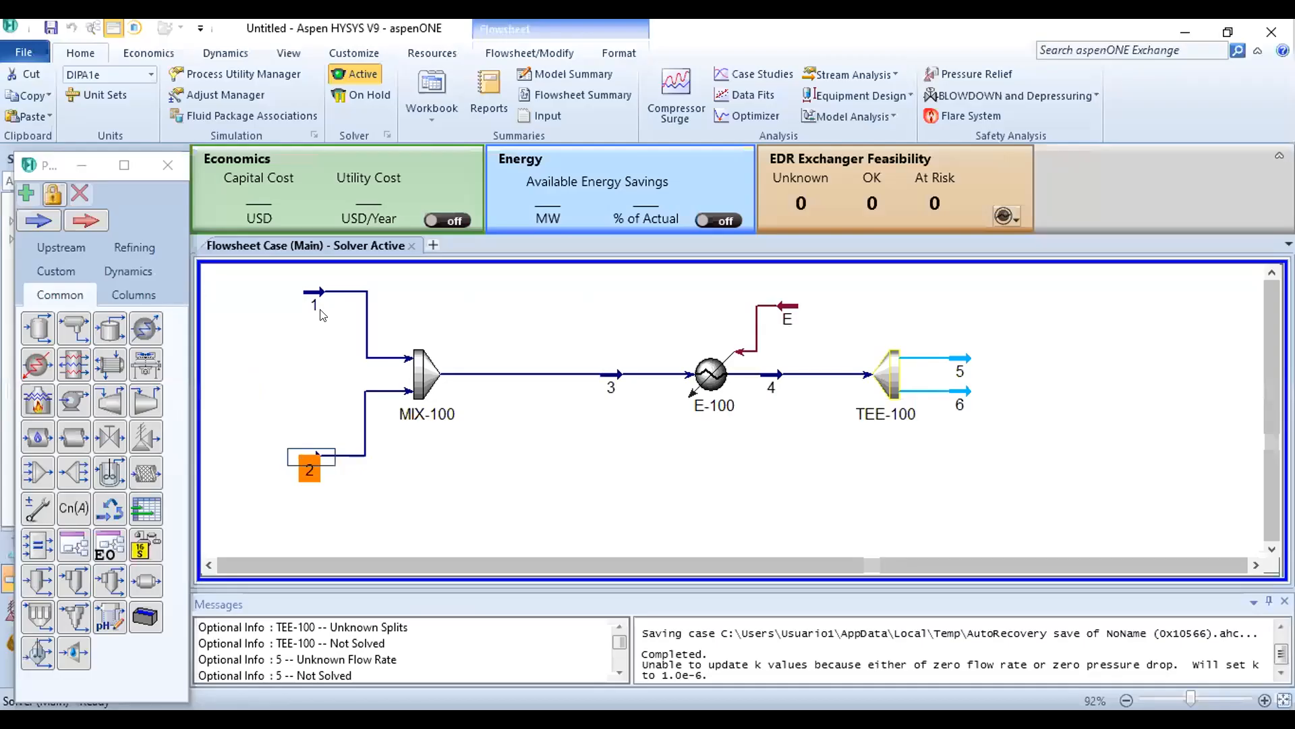
Step: Examine the flowsheet from feeds 1 and 2 through mixer MIX-100 and stream 3 to heater E-100, checking which objects are solved
{"action": "left_click", "coordinate": [318, 303]}
{"action": "left_click_drag", "start_coordinate": [277, 273], "coordinate": [464, 492]}
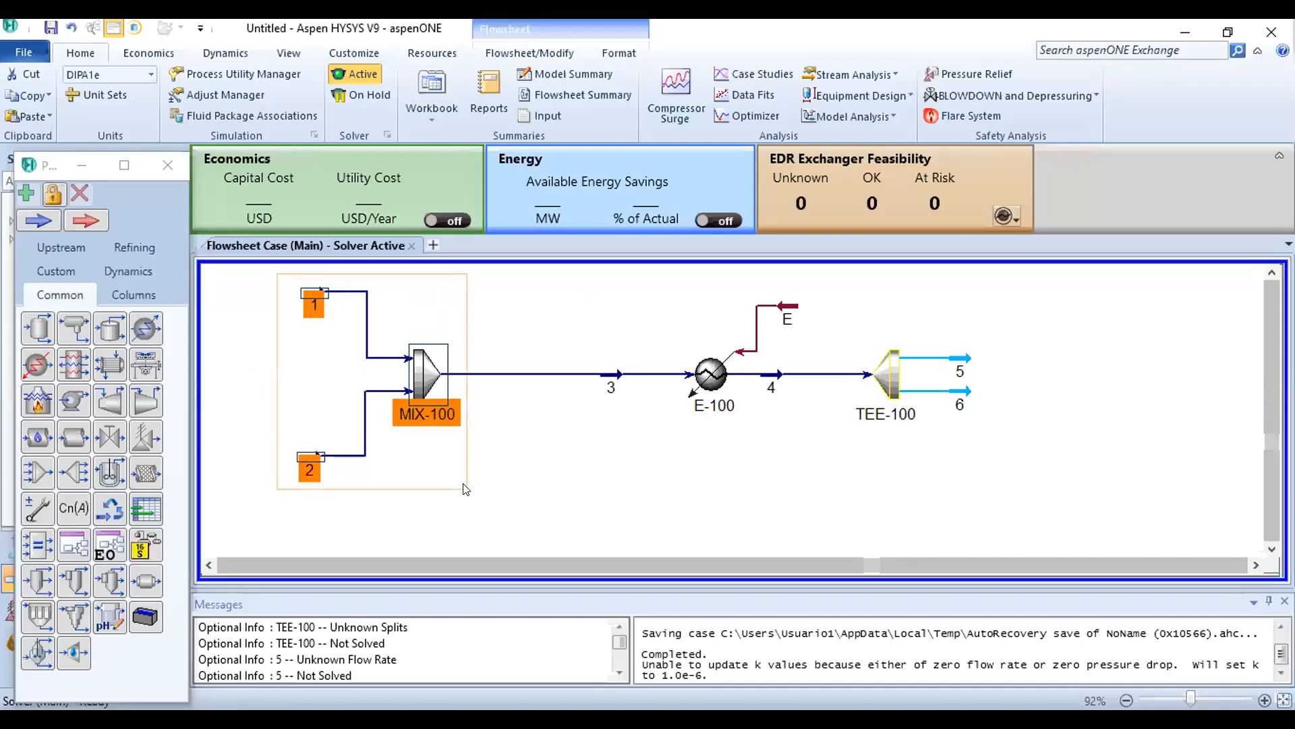
{"action": "mouse_move", "coordinate": [429, 395]}
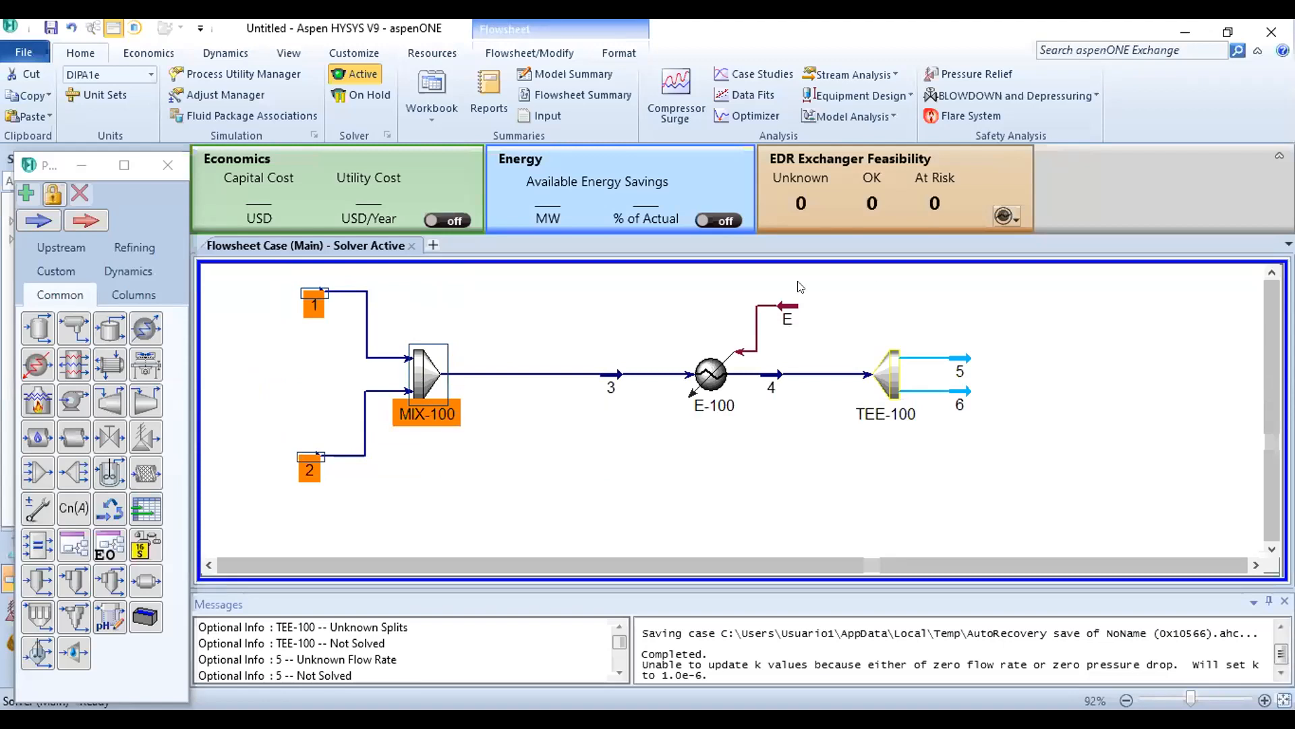
{"action": "mouse_move", "coordinate": [657, 295]}
{"action": "left_mouse_down"}
{"action": "mouse_move", "coordinate": [759, 421]}
{"action": "mouse_move", "coordinate": [812, 456]}
{"action": "left_mouse_up"}
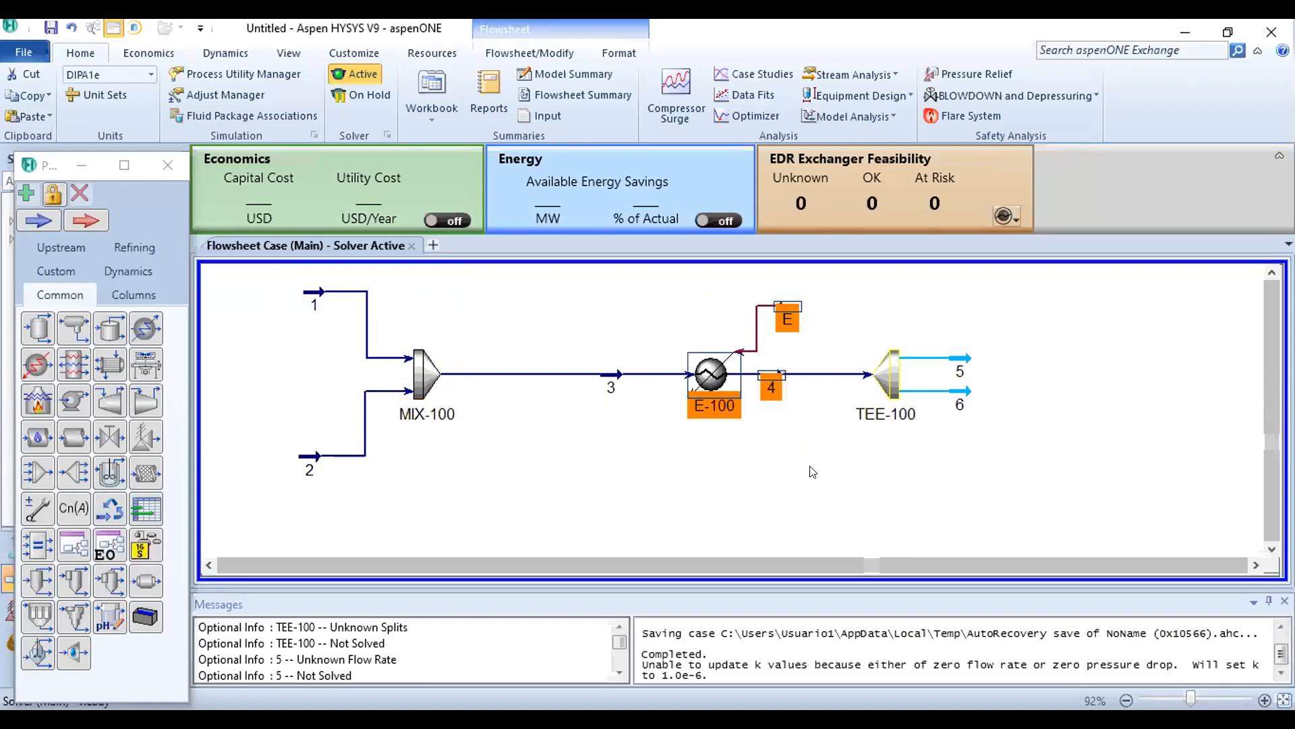
{"action": "left_click", "coordinate": [644, 484]}
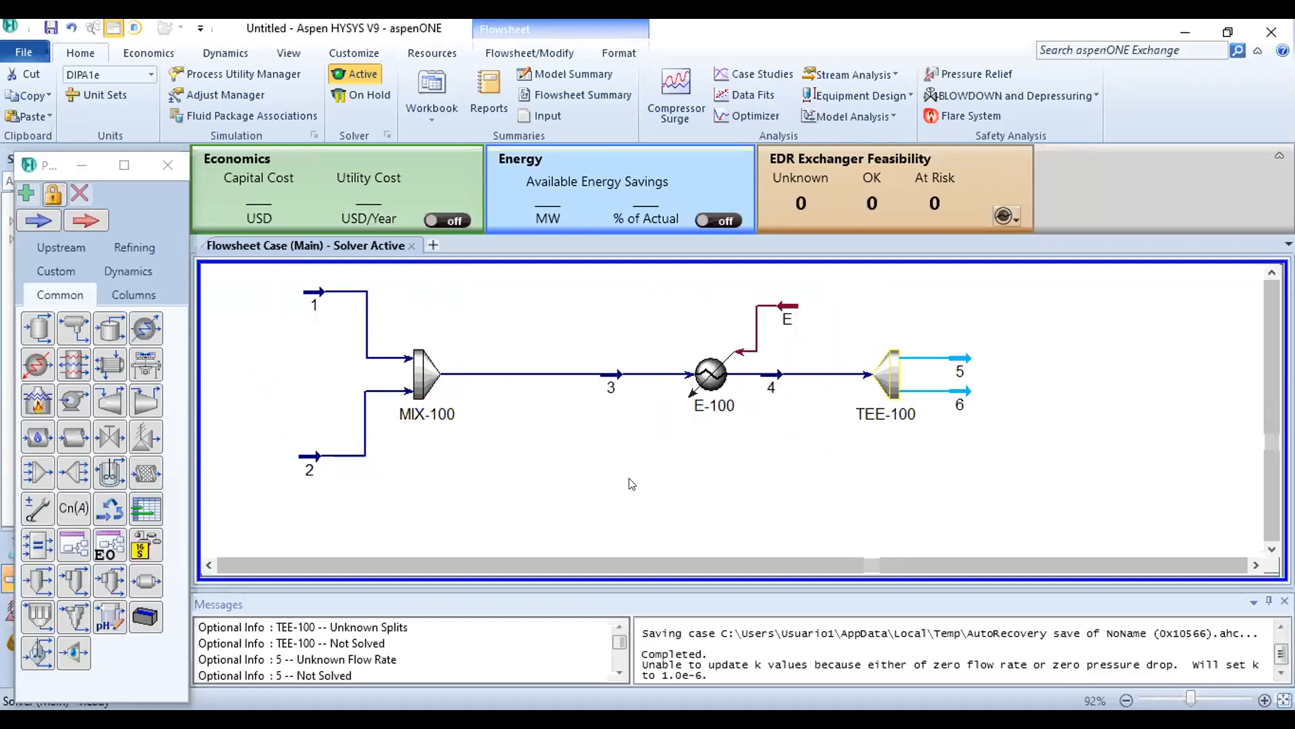
{"action": "left_click", "coordinate": [321, 294]}
{"action": "left_click", "coordinate": [315, 456]}
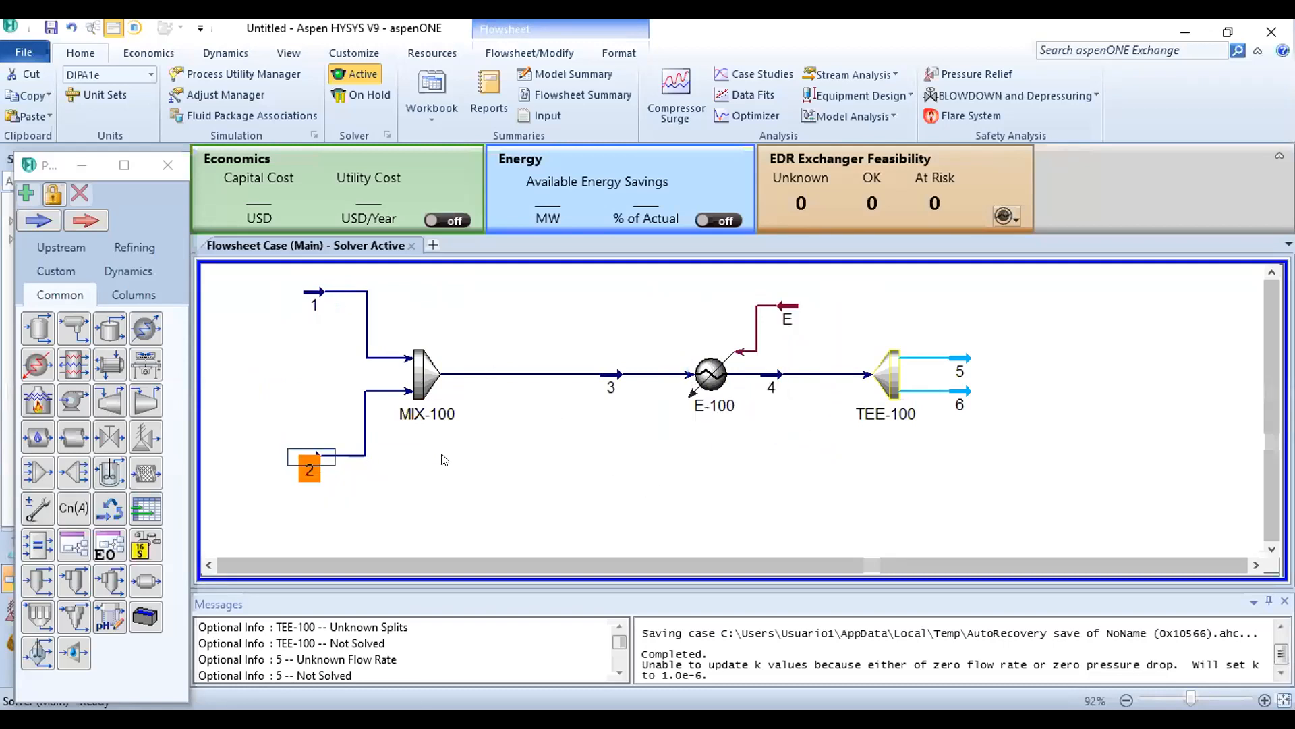
{"action": "left_click", "coordinate": [425, 381]}
{"action": "left_click", "coordinate": [601, 374]}
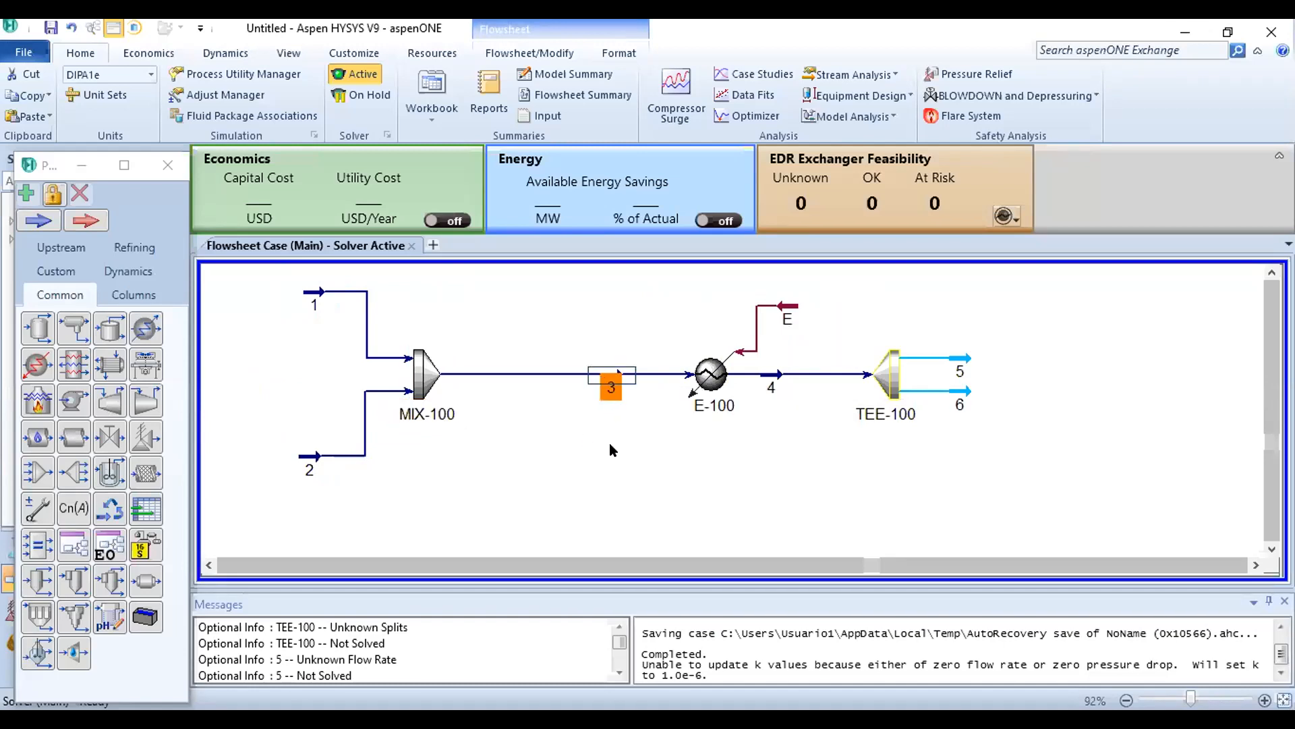
{"action": "left_click", "coordinate": [611, 439]}
{"action": "left_click", "coordinate": [611, 395]}
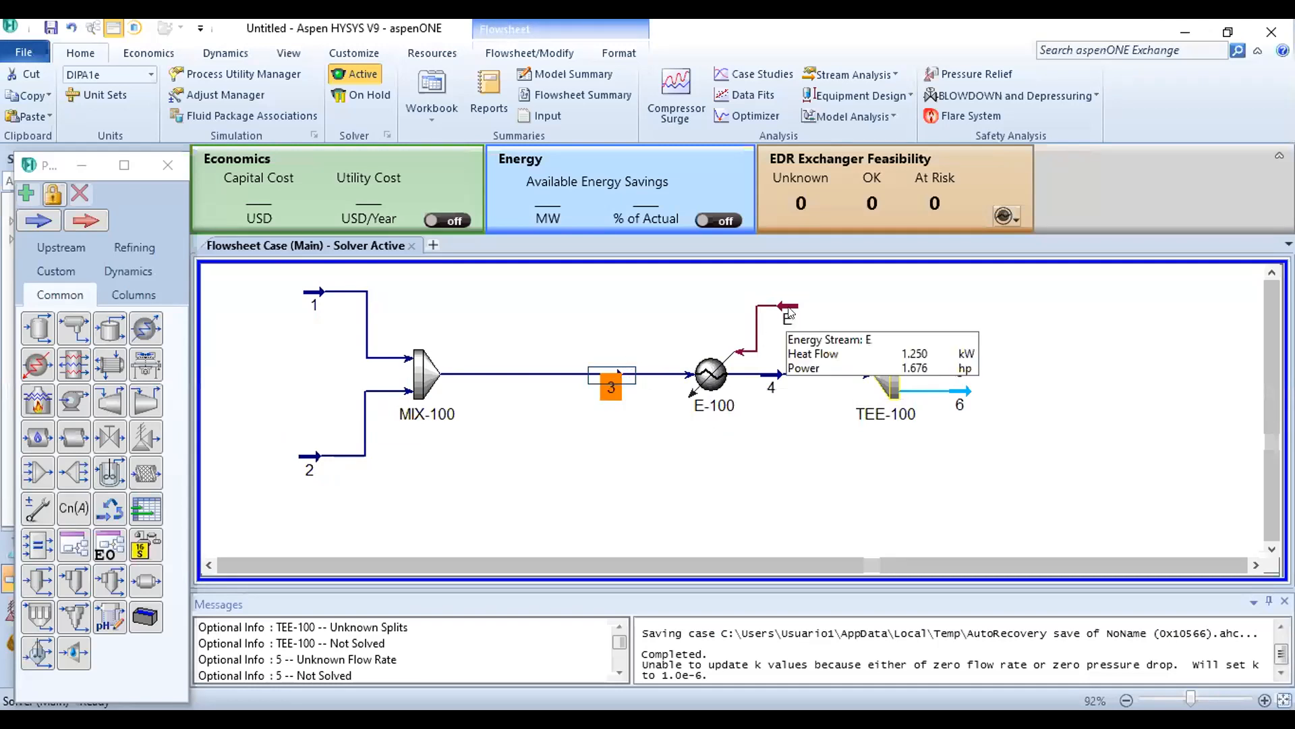
Step: Move energy stream E slightly higher above heater E-100 on the flowsheet
{"action": "left_click", "coordinate": [789, 312]}
{"action": "left_click_drag", "start_coordinate": [790, 313], "coordinate": [785, 303]}
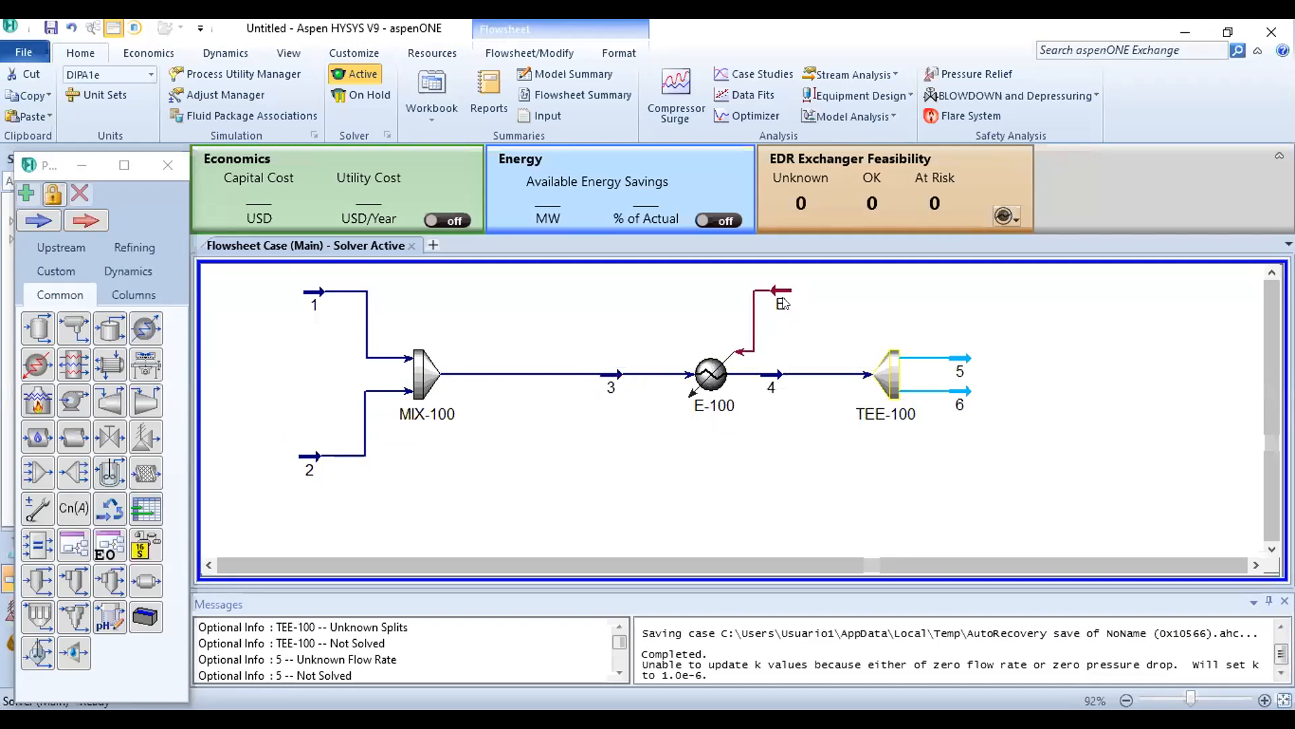
{"action": "left_click", "coordinate": [783, 315]}
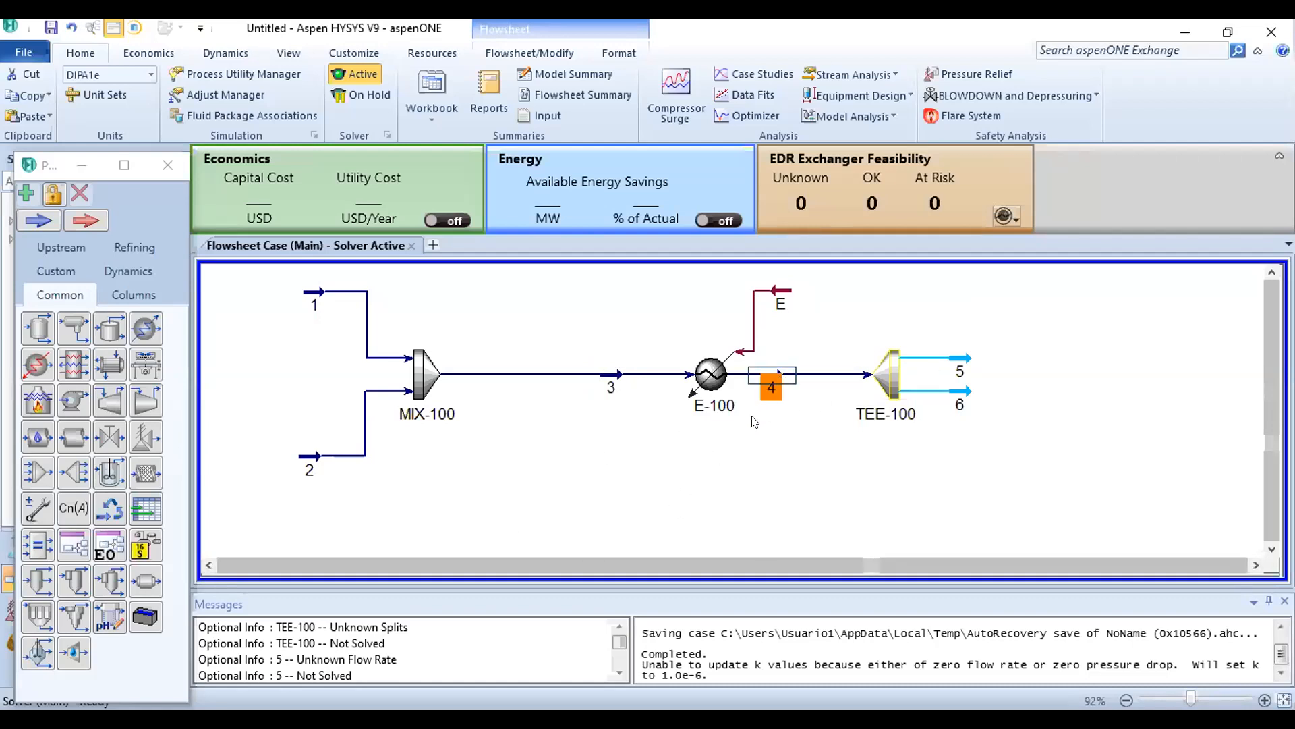
Step: In TEE-100's split parameters, set the flow ratio of stream 5 to 0.25 and return to the flowsheet
{"action": "left_click", "coordinate": [886, 387]}
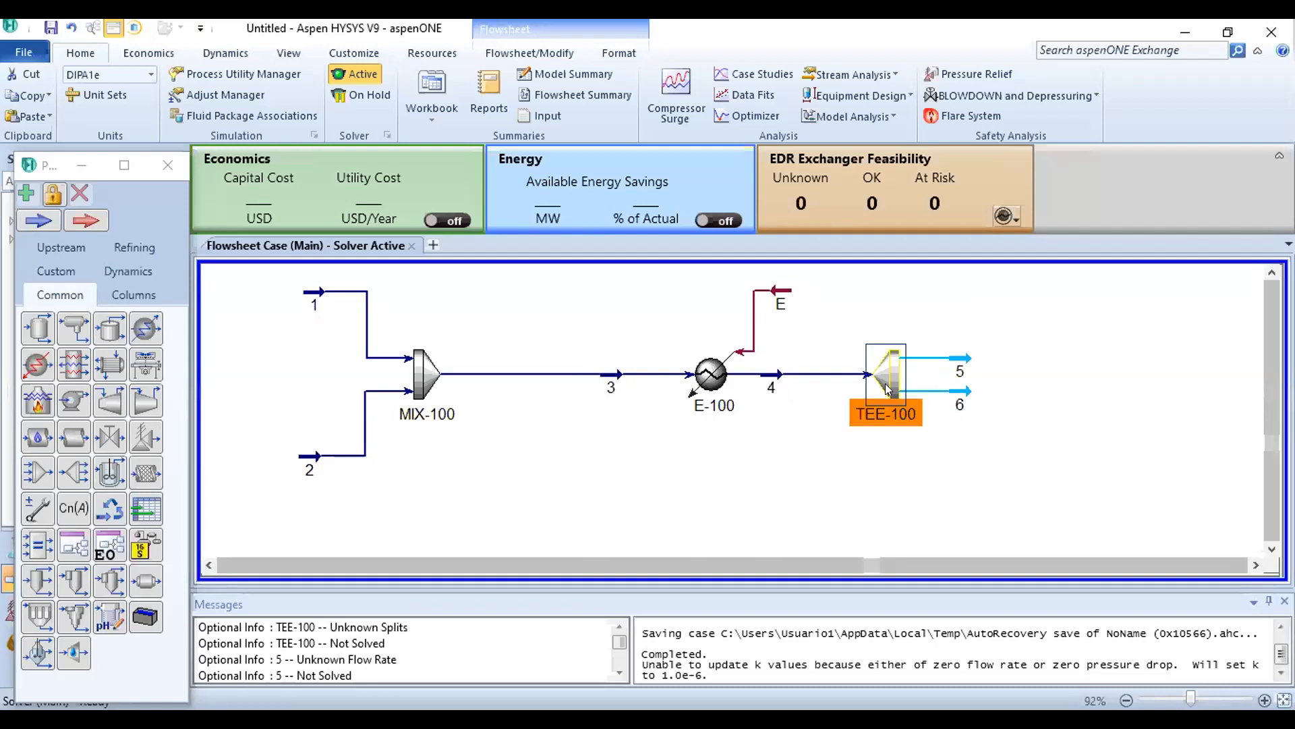
{"action": "mouse_move", "coordinate": [894, 387]}
{"action": "left_click", "coordinate": [105, 312]}
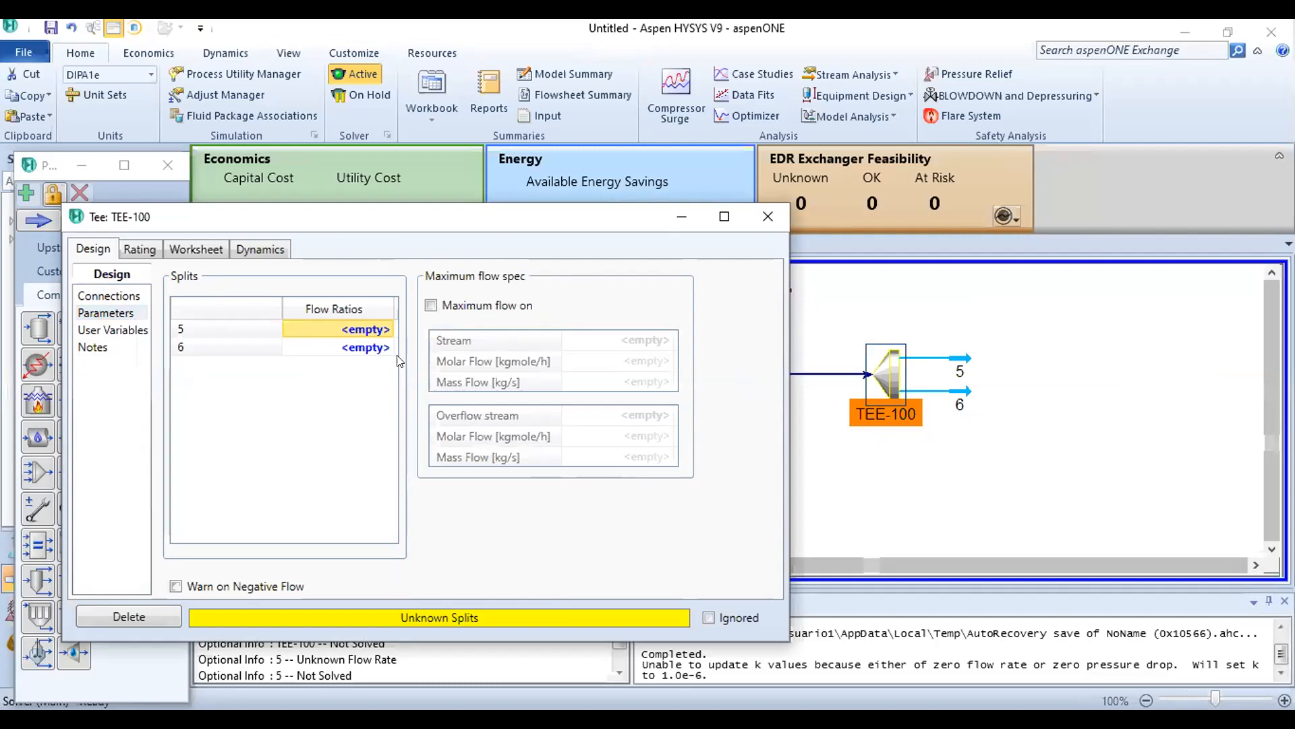
{"action": "type", "text": "0.25"}
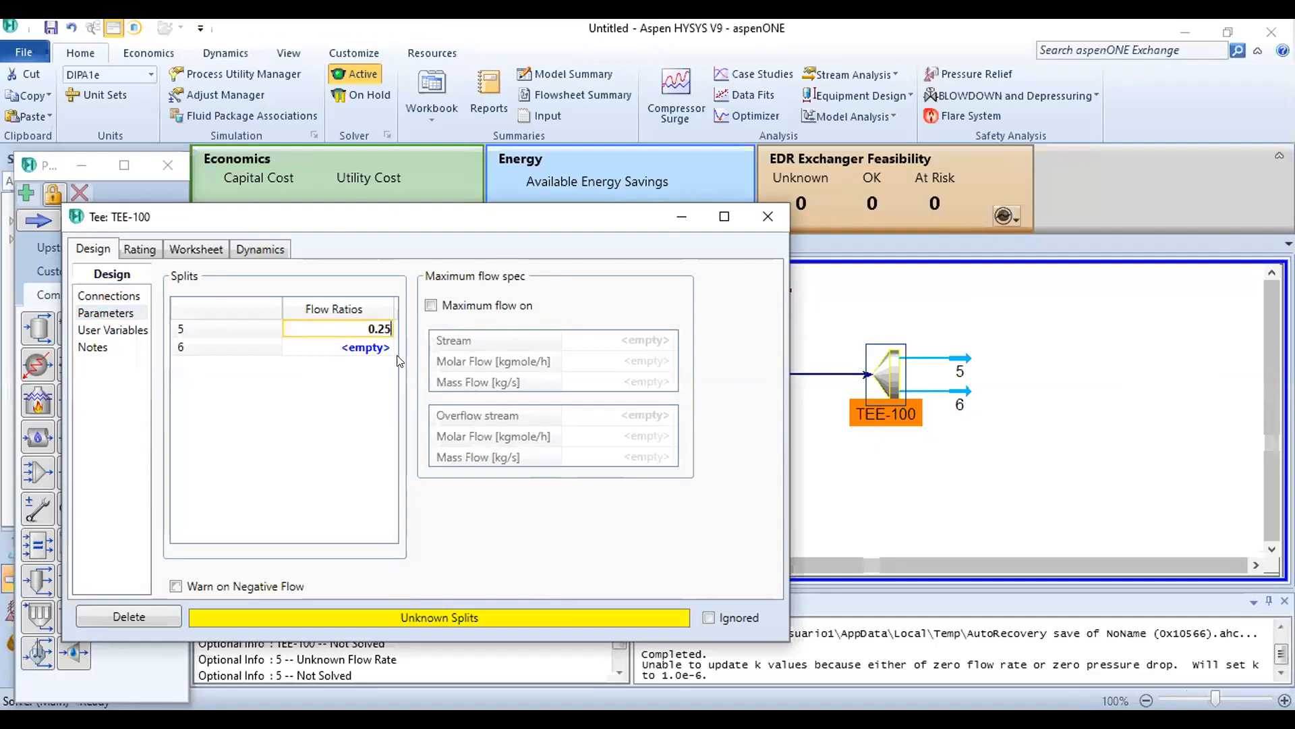
{"action": "key", "text": "Return"}
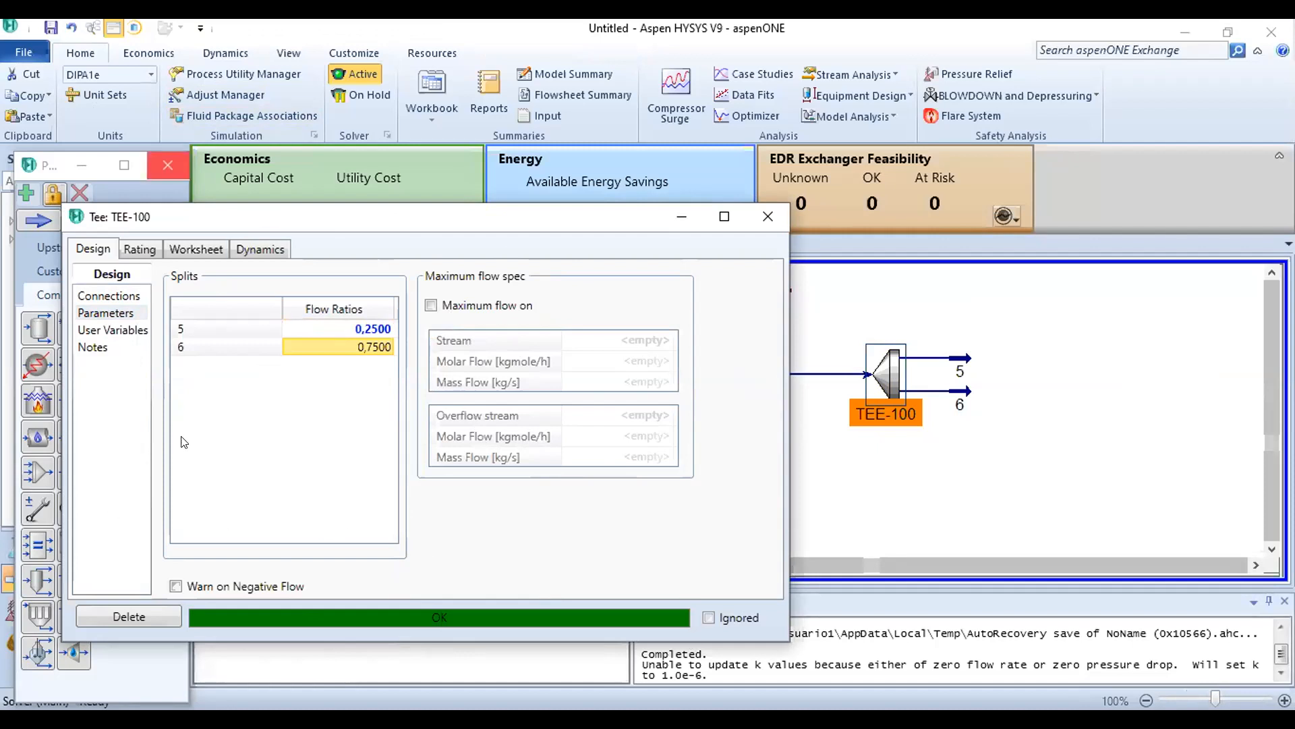
{"action": "left_click", "coordinate": [777, 214]}
Step: Move outlet streams 5 and 6 farther away from TEE-100 on the flowsheet
{"action": "left_click_drag", "start_coordinate": [963, 357], "coordinate": [1010, 393]}
{"action": "left_click_drag", "start_coordinate": [1003, 351], "coordinate": [1015, 351]}
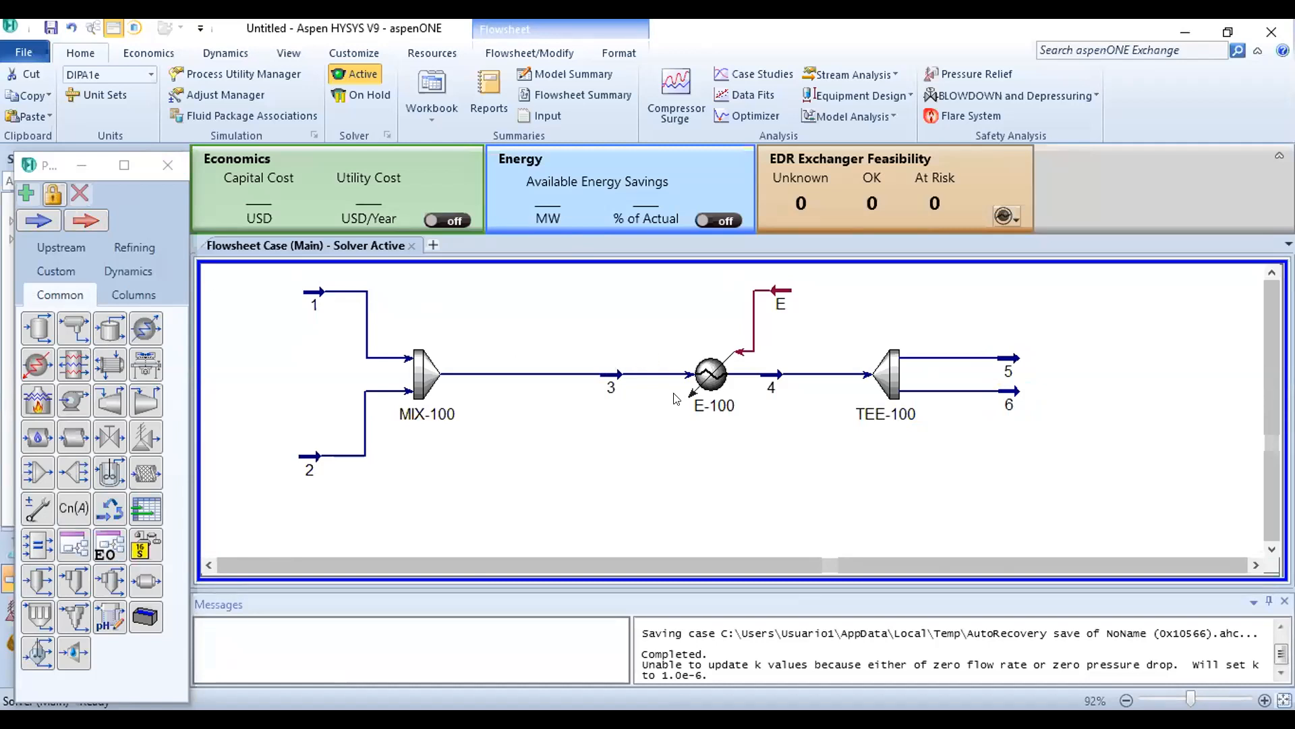
Step: Inspect the conditions of streams 3, 4, 5 and 6 on the flowsheet and look through the available equipment categories
{"action": "mouse_move", "coordinate": [611, 379]}
{"action": "mouse_move", "coordinate": [777, 373]}
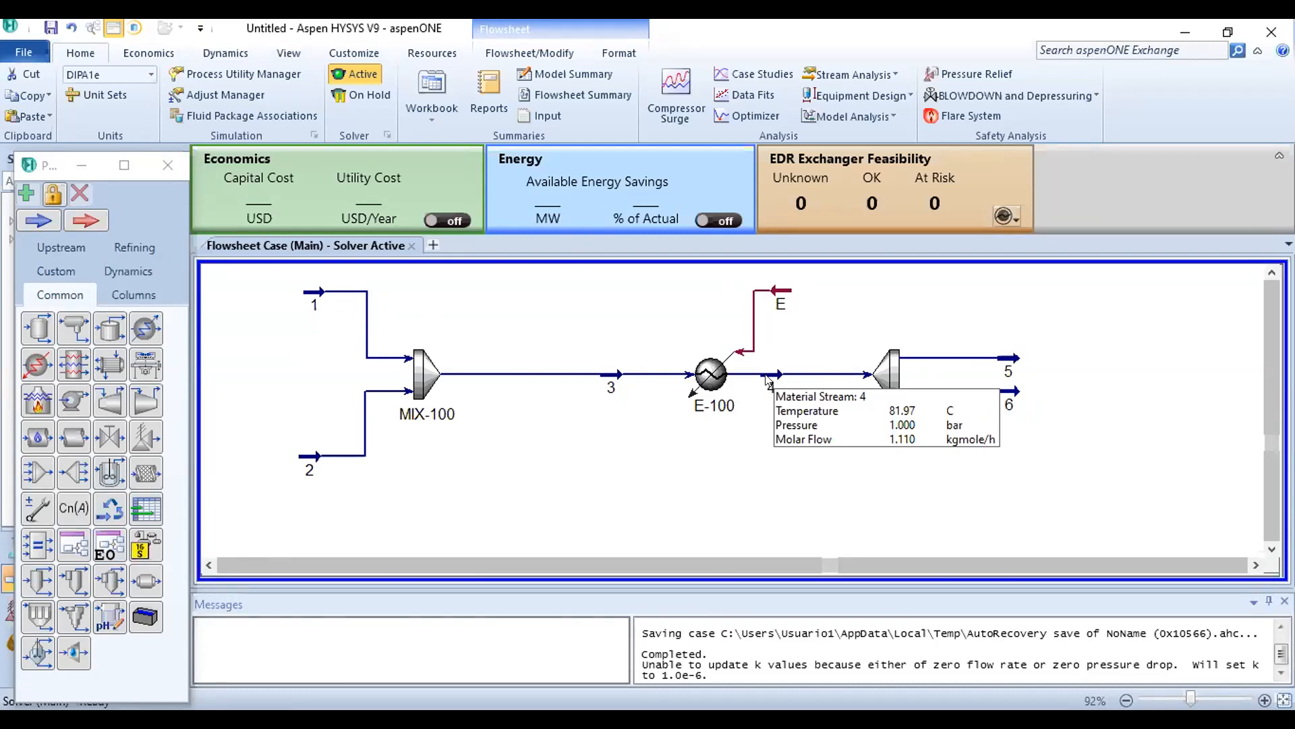
{"action": "left_click", "coordinate": [878, 379]}
{"action": "mouse_move", "coordinate": [1010, 360]}
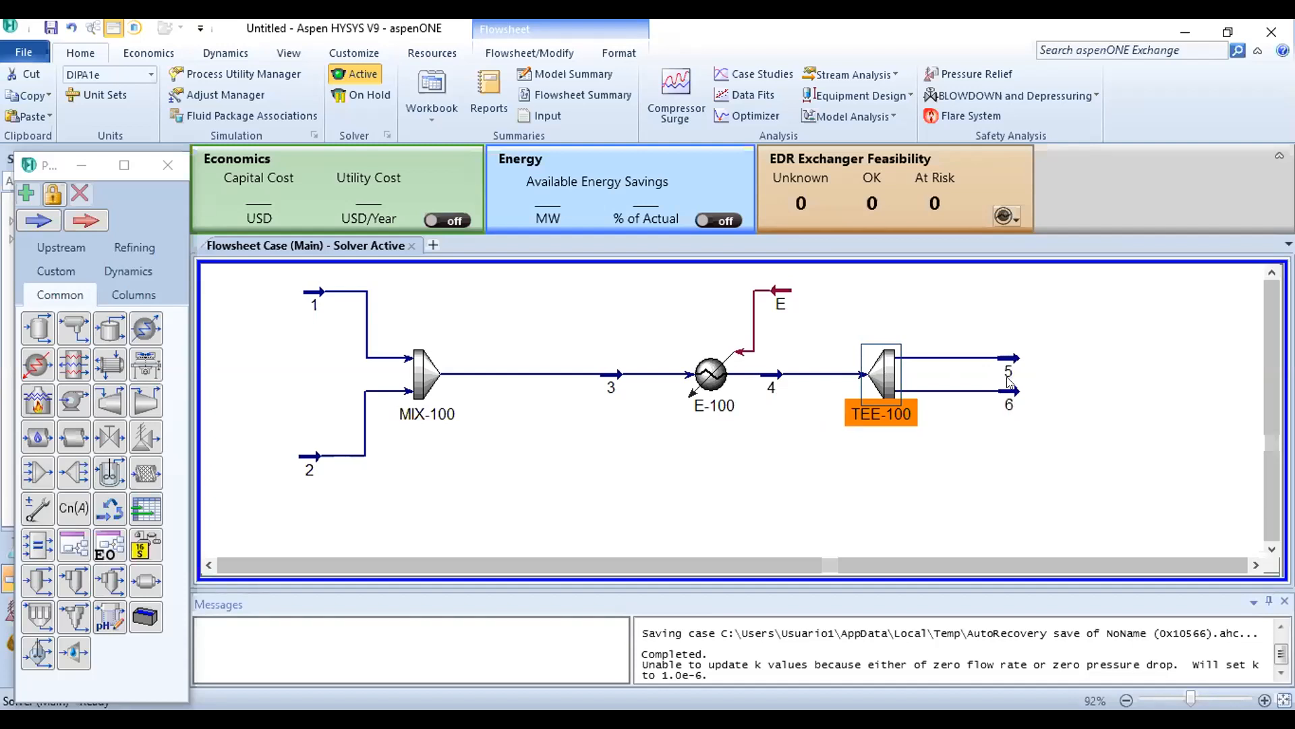
{"action": "mouse_move", "coordinate": [1005, 400]}
{"action": "left_click", "coordinate": [56, 271]}
{"action": "left_click", "coordinate": [129, 295]}
{"action": "left_click", "coordinate": [57, 295]}
{"action": "left_click", "coordinate": [60, 247]}
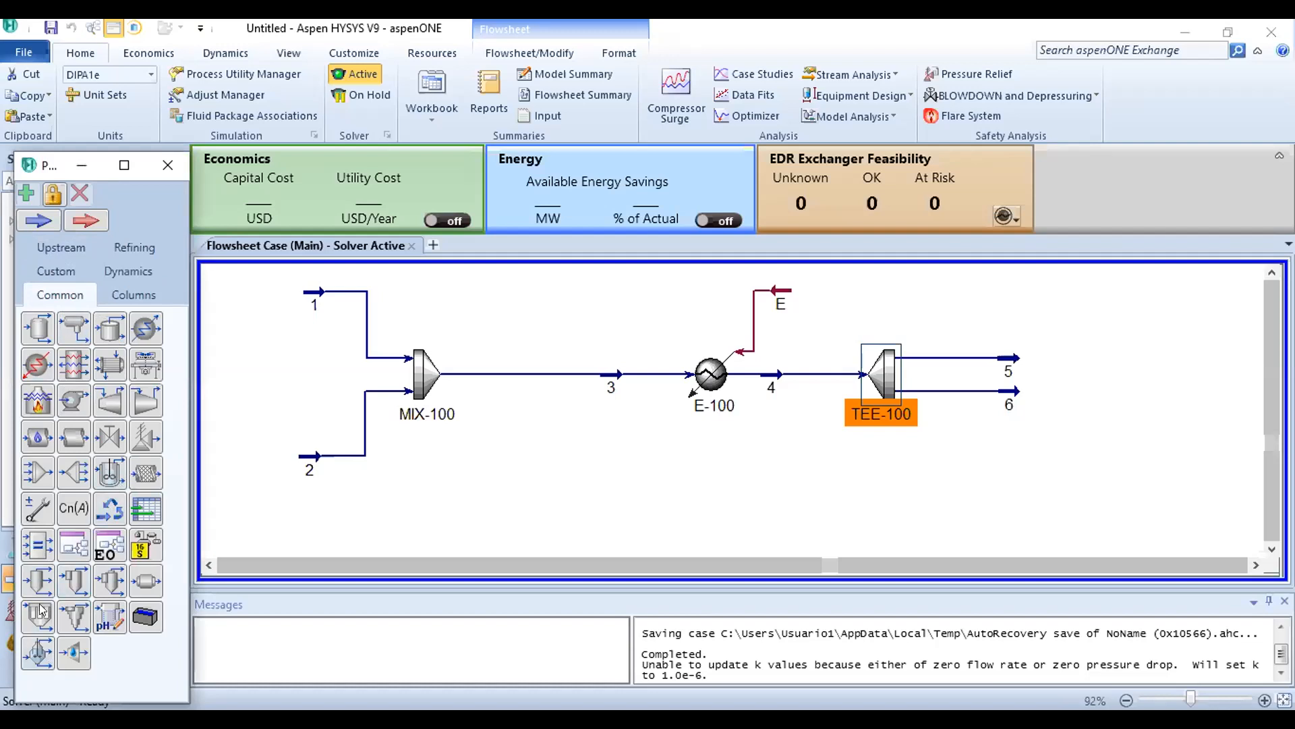
Step: Add a second mixer to the flowsheet in the free area below stream 3
{"action": "left_click_drag", "start_coordinate": [39, 471], "coordinate": [538, 481]}
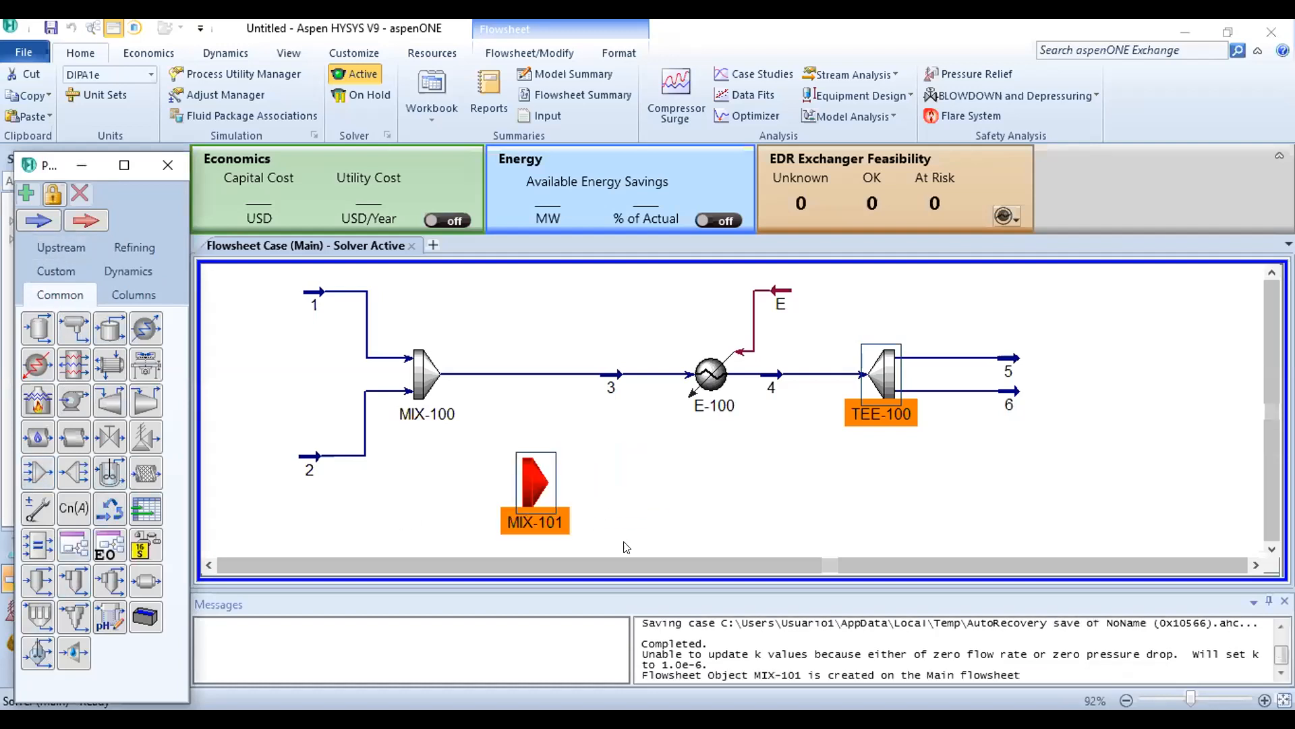
{"action": "right_click", "coordinate": [535, 480]}
{"action": "left_click", "coordinate": [671, 480]}
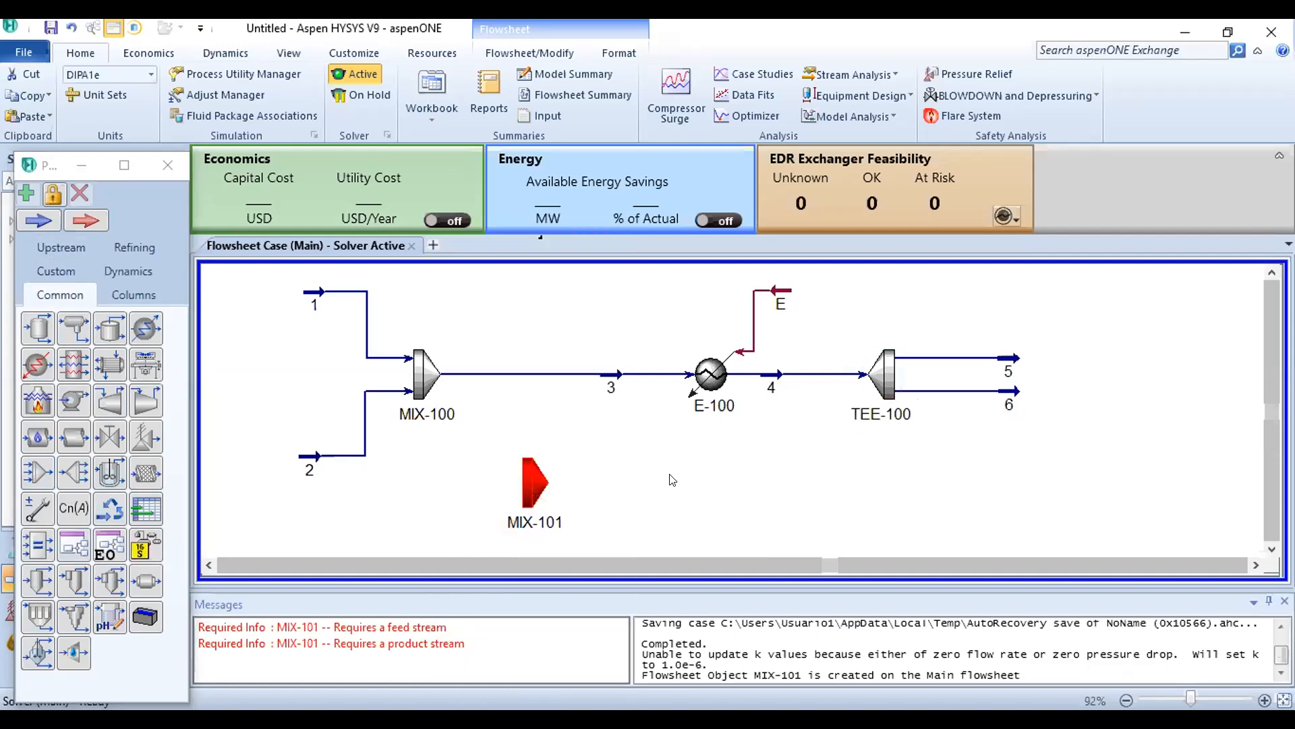
Step: Connect mixer MIX-101 to a new inlet stream named 7 and a new outlet stream named 9
{"action": "double_click", "coordinate": [522, 480]}
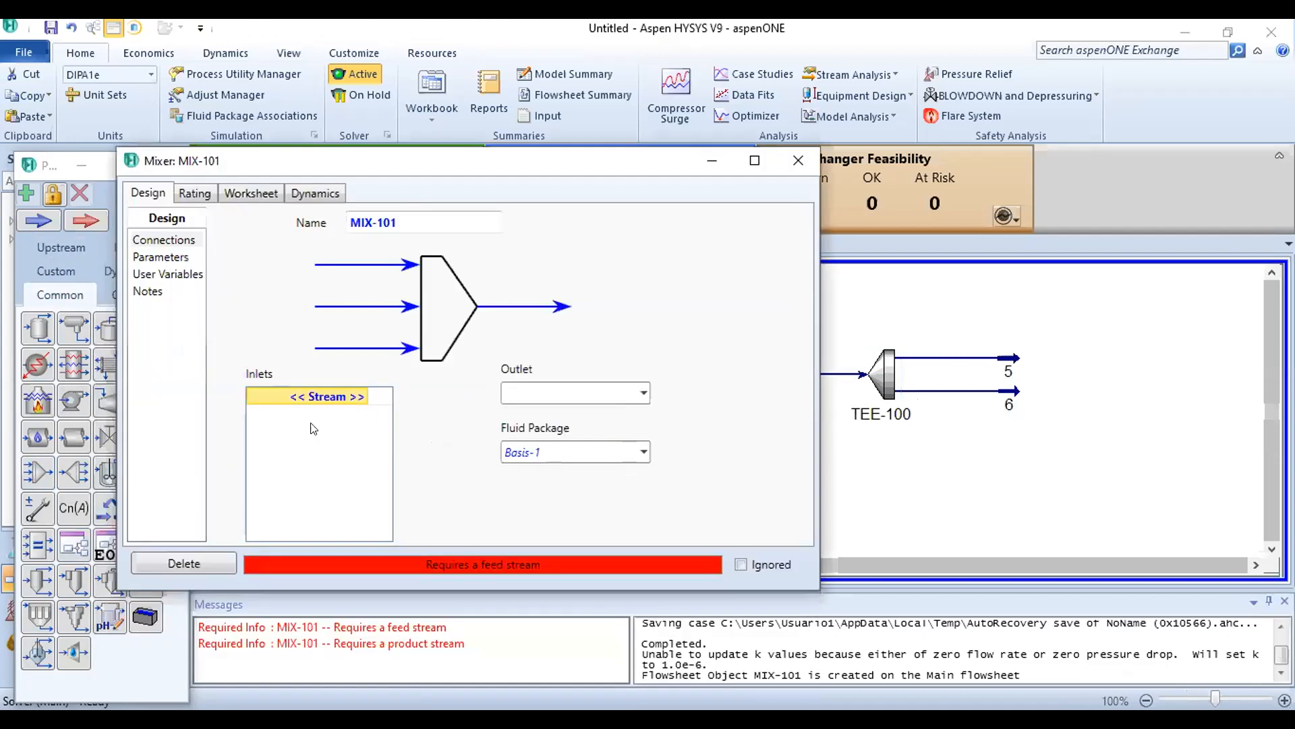
{"action": "left_click", "coordinate": [363, 396]}
{"action": "type", "text": "6"}
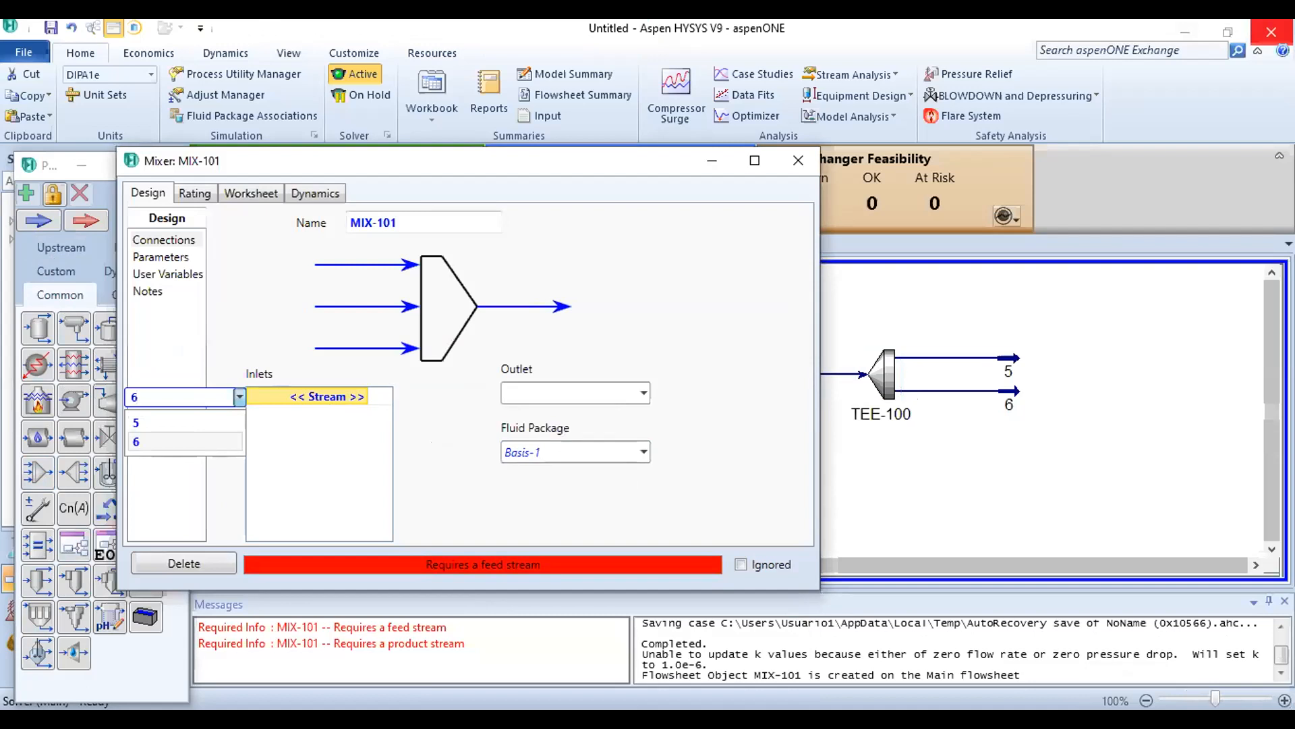
{"action": "key", "text": "BackSpace"}
{"action": "type", "text": "7"}
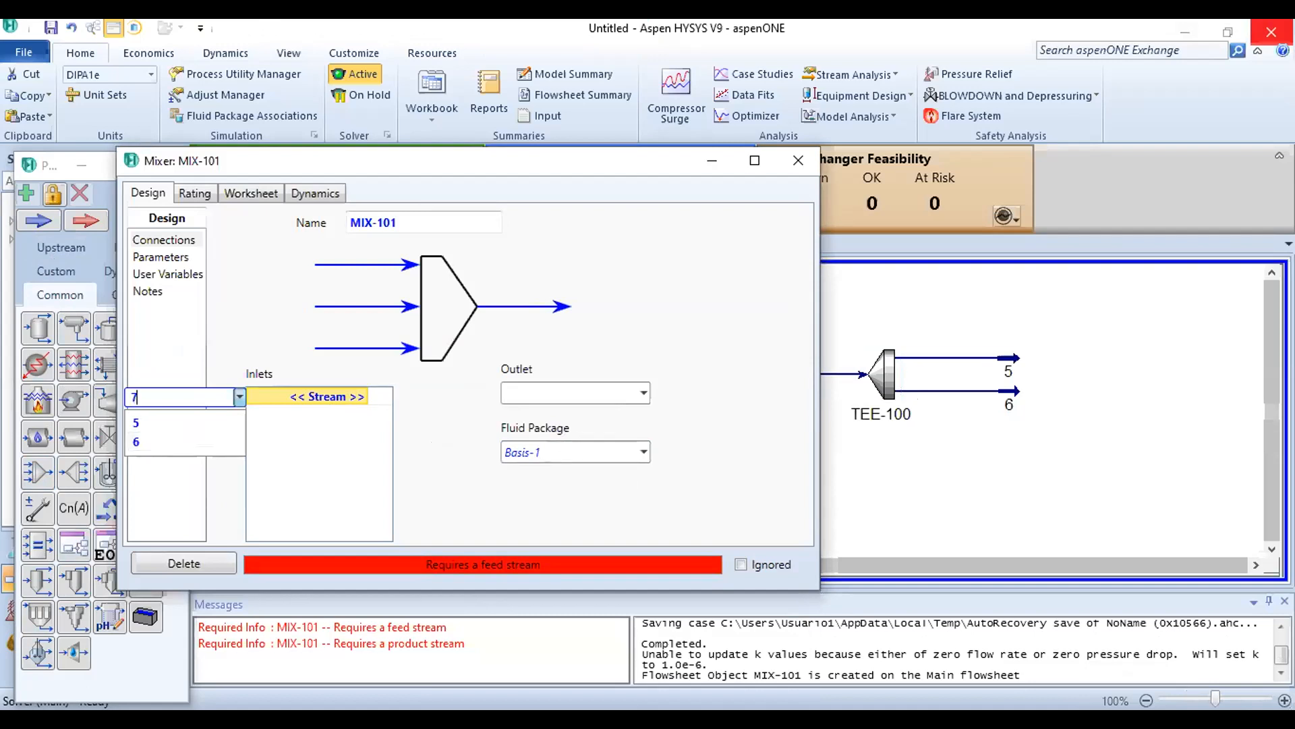
{"action": "key", "text": "Return"}
{"action": "left_click", "coordinate": [548, 390]}
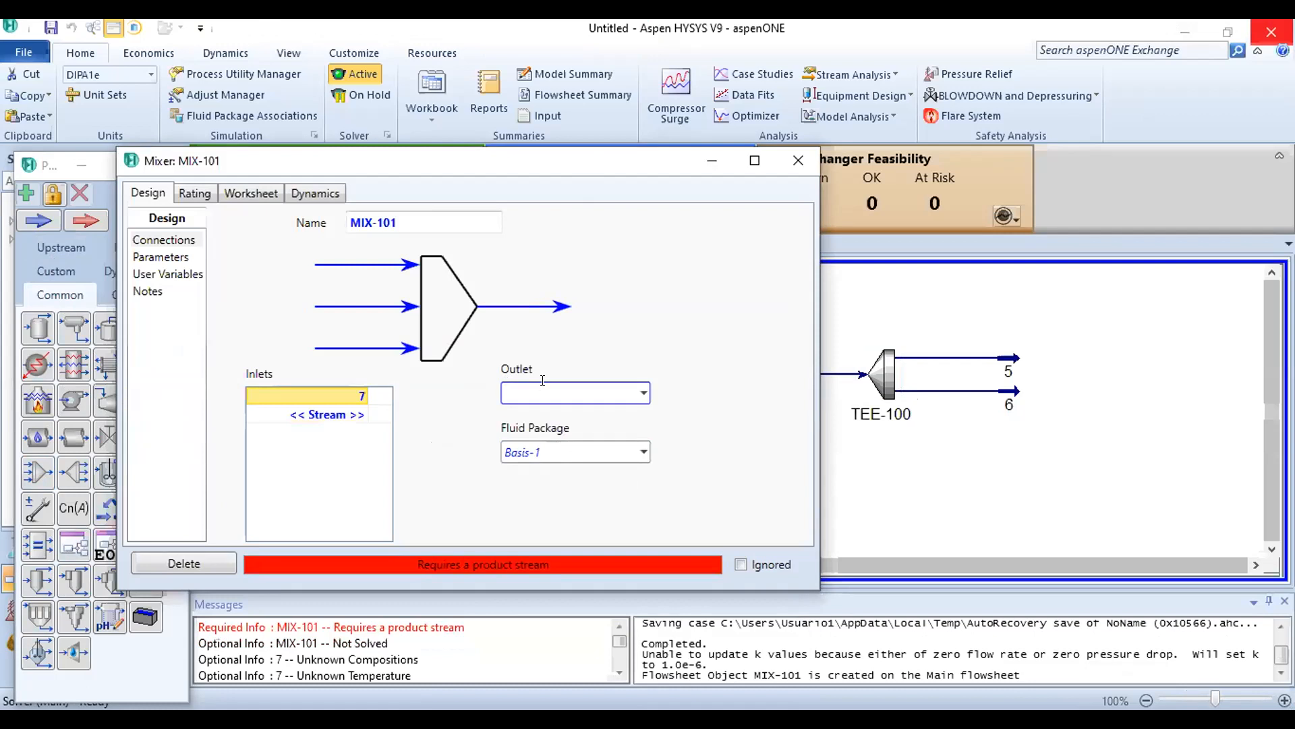
{"action": "type", "text": "9"}
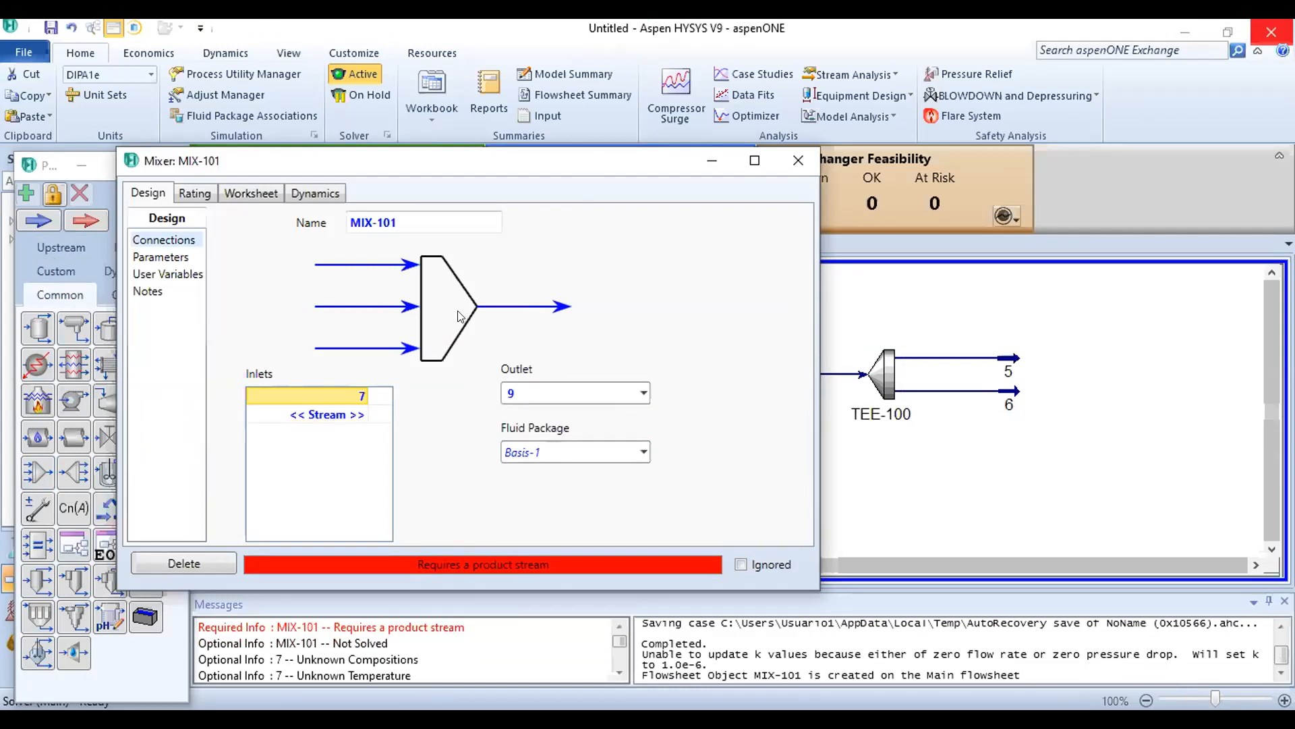
{"action": "key", "text": "Return"}
Step: Shift mixer MIX-101 slightly down and toward stream 2 on the flowsheet, then close its properties
{"action": "left_click_drag", "start_coordinate": [487, 160], "coordinate": [1021, 71]}
{"action": "left_click_drag", "start_coordinate": [549, 468], "coordinate": [515, 483]}
{"action": "left_click", "coordinate": [1138, 93]}
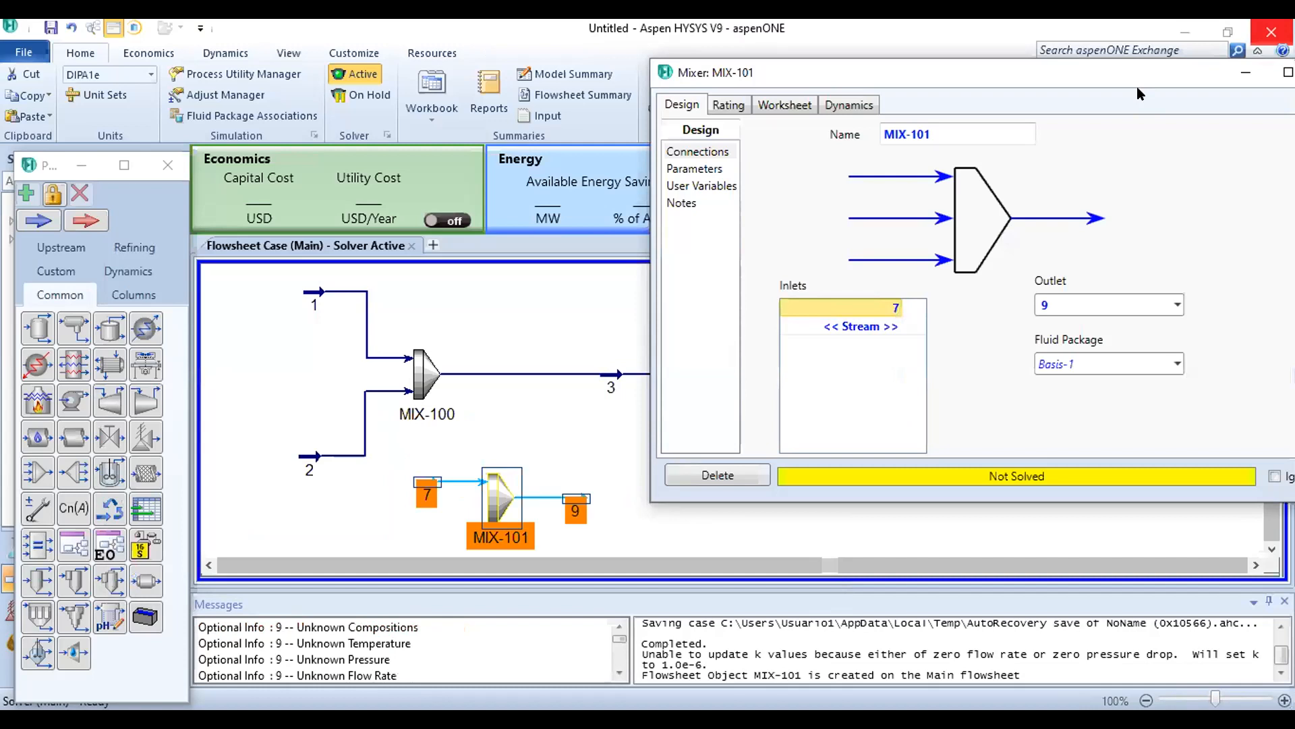
{"action": "left_click_drag", "start_coordinate": [1137, 88], "coordinate": [1039, 84]}
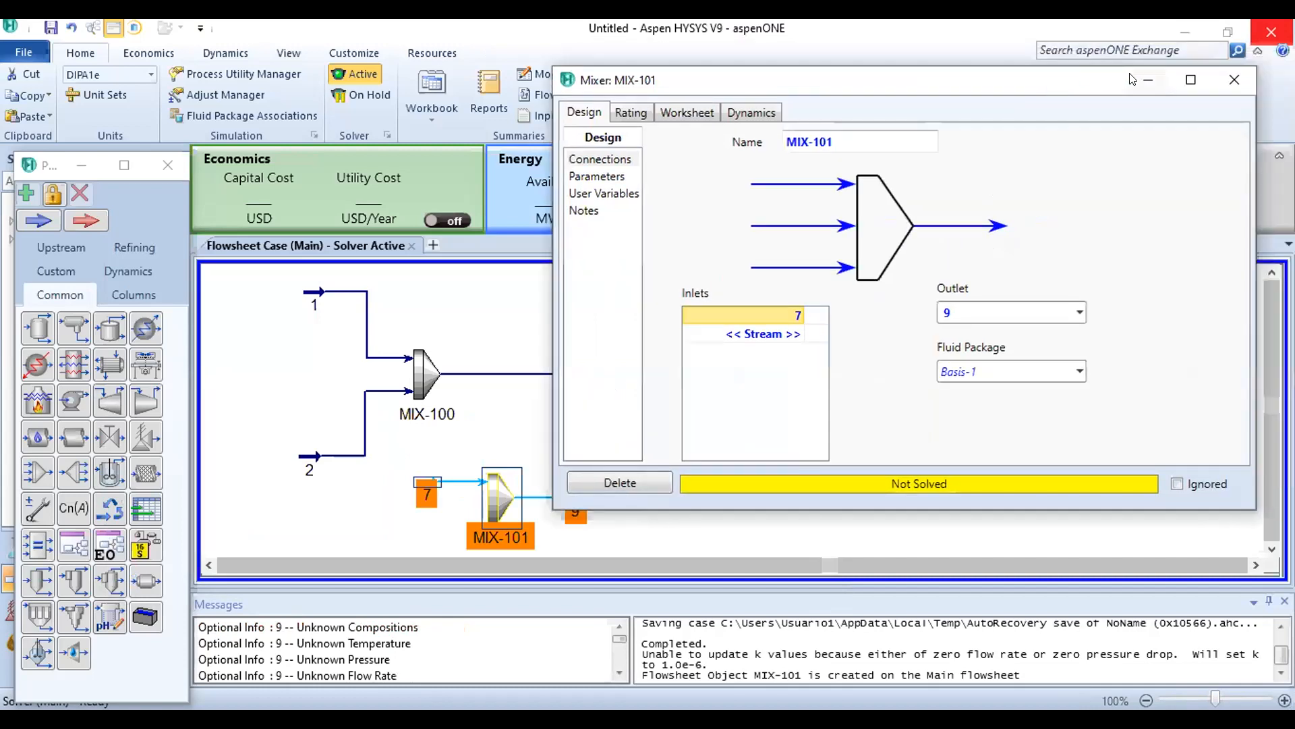
{"action": "left_click", "coordinate": [1234, 80]}
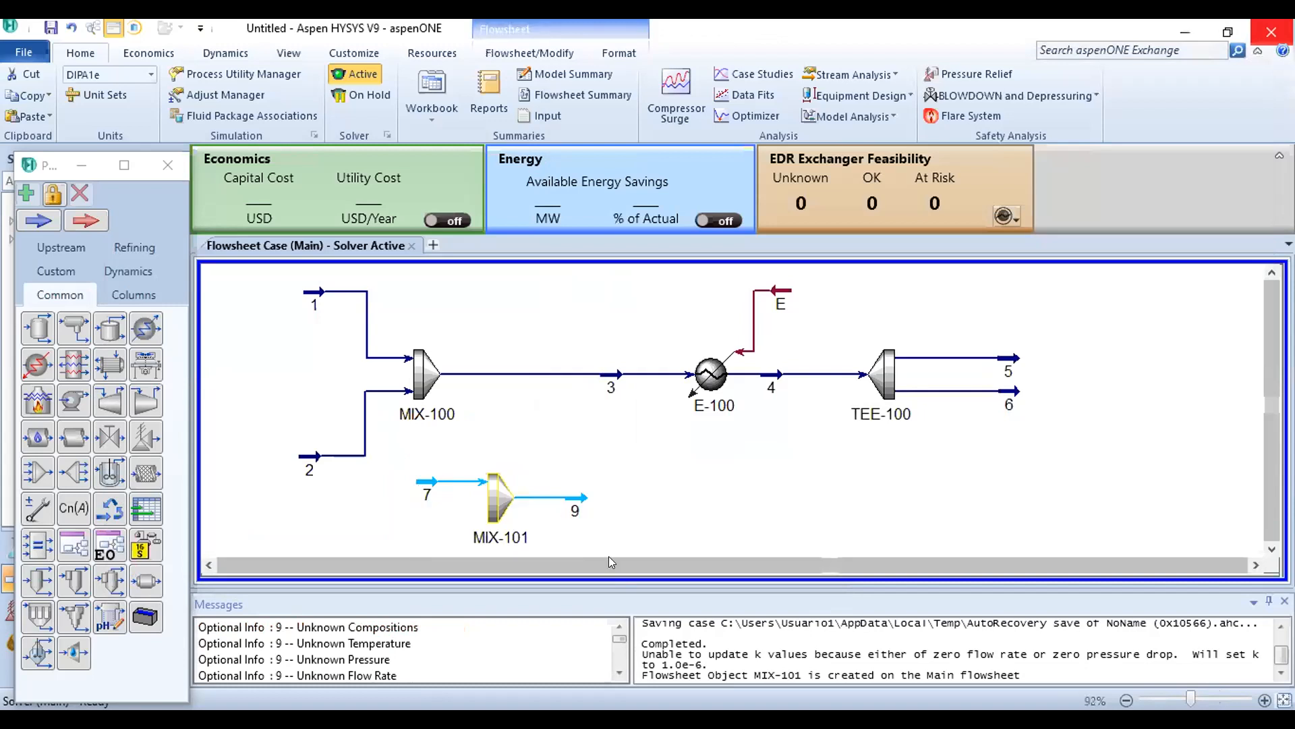
Step: View the worksheet conditions of stream 7 and return to the flowsheet
{"action": "left_click", "coordinate": [428, 482]}
{"action": "double_click", "coordinate": [428, 482]}
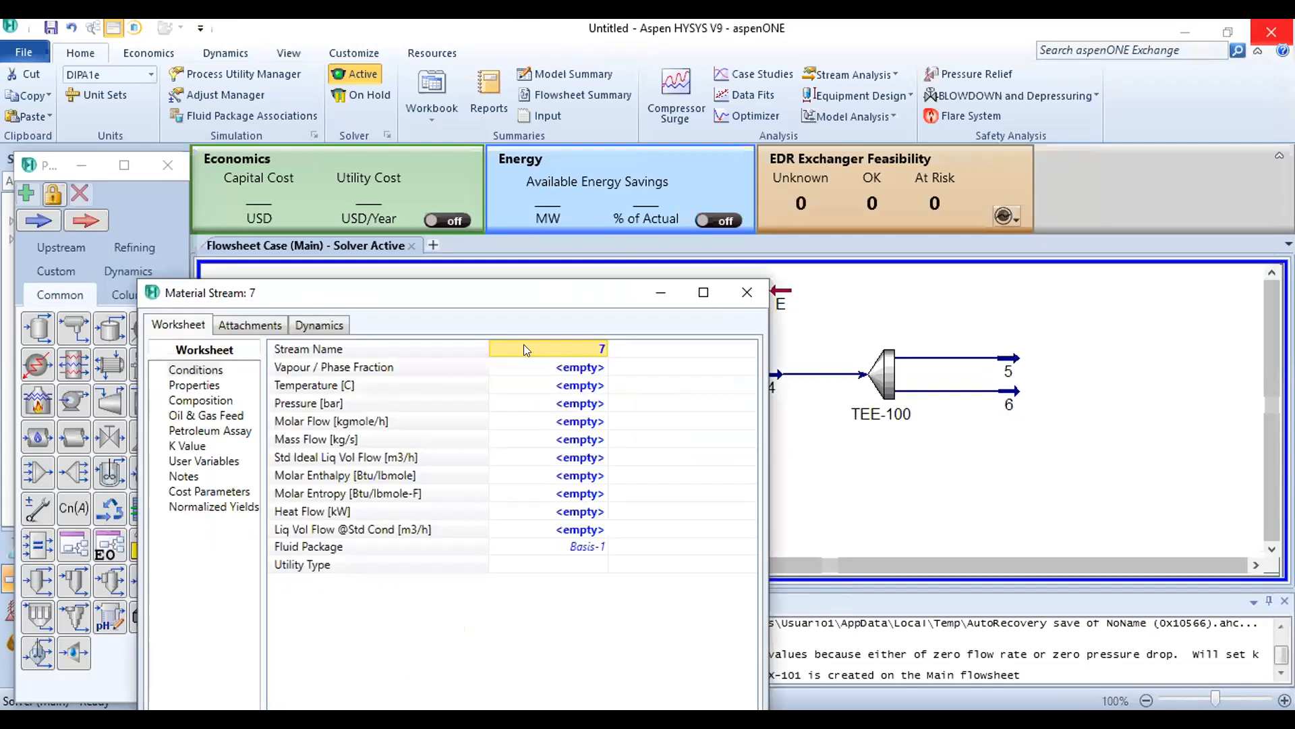
{"action": "left_click", "coordinate": [733, 297]}
Step: Spread out the second mixer's layout, moving MIX-101 below heater E-100 and stream 9 below TEE-100
{"action": "left_click_drag", "start_coordinate": [493, 494], "coordinate": [689, 497]}
{"action": "left_click", "coordinate": [582, 499]}
{"action": "left_click_drag", "start_coordinate": [582, 500], "coordinate": [949, 511]}
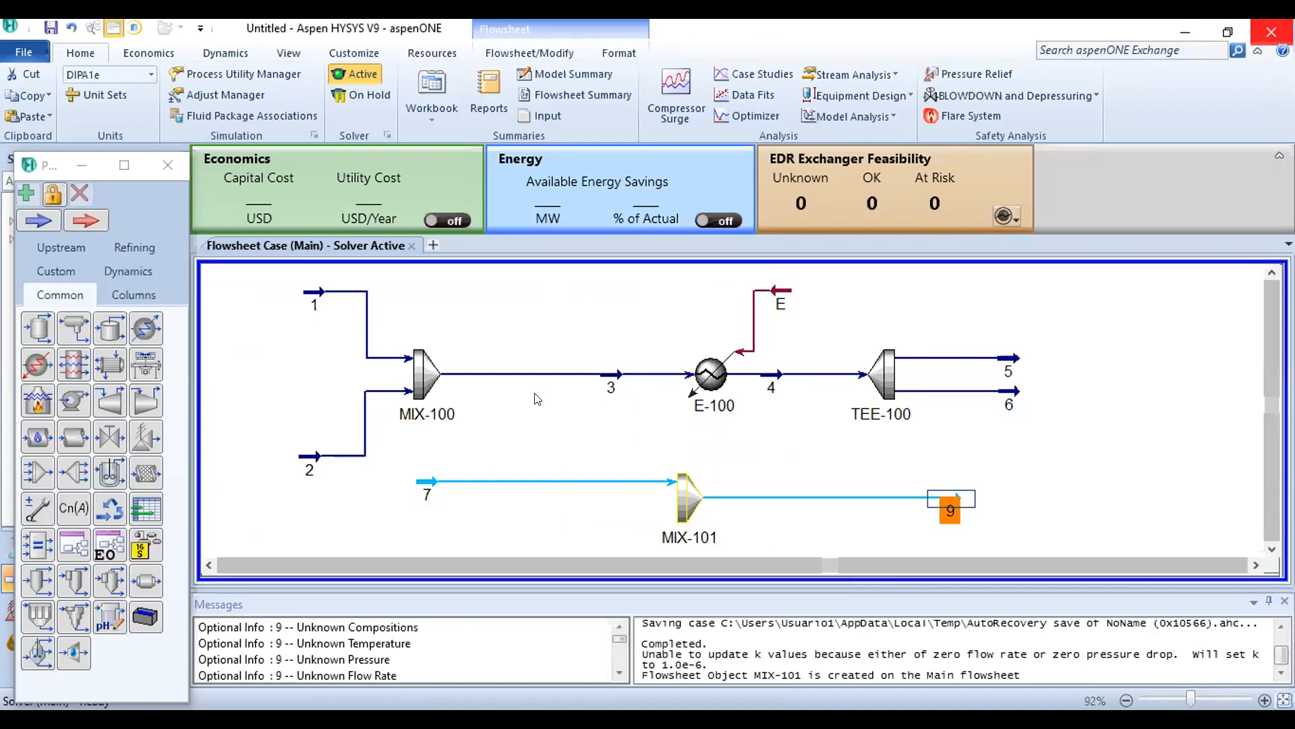
{"action": "mouse_move", "coordinate": [898, 424]}
{"action": "left_click_drag", "start_coordinate": [1015, 549], "coordinate": [1027, 440]}
{"action": "scroll", "coordinate": [1102, 417], "scroll_direction": "down", "scroll_amount": 2}
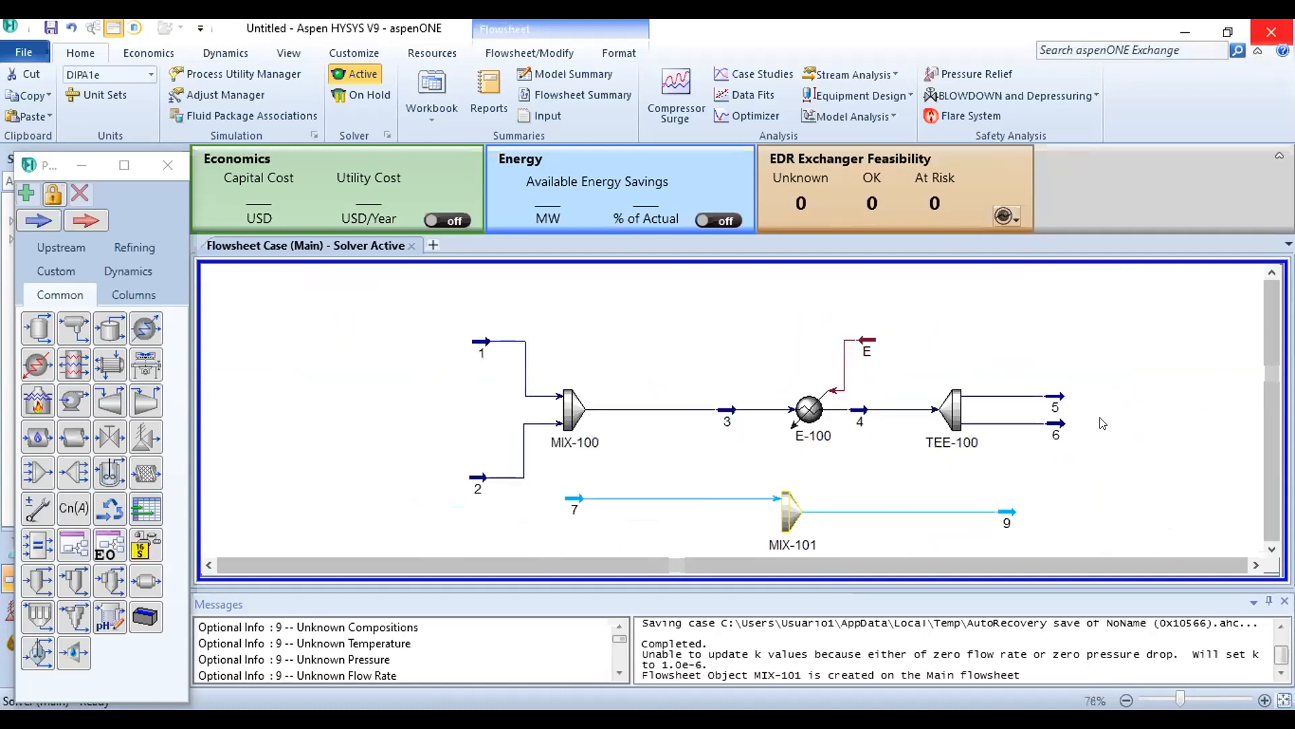
{"action": "left_click_drag", "start_coordinate": [1120, 417], "coordinate": [1138, 418]}
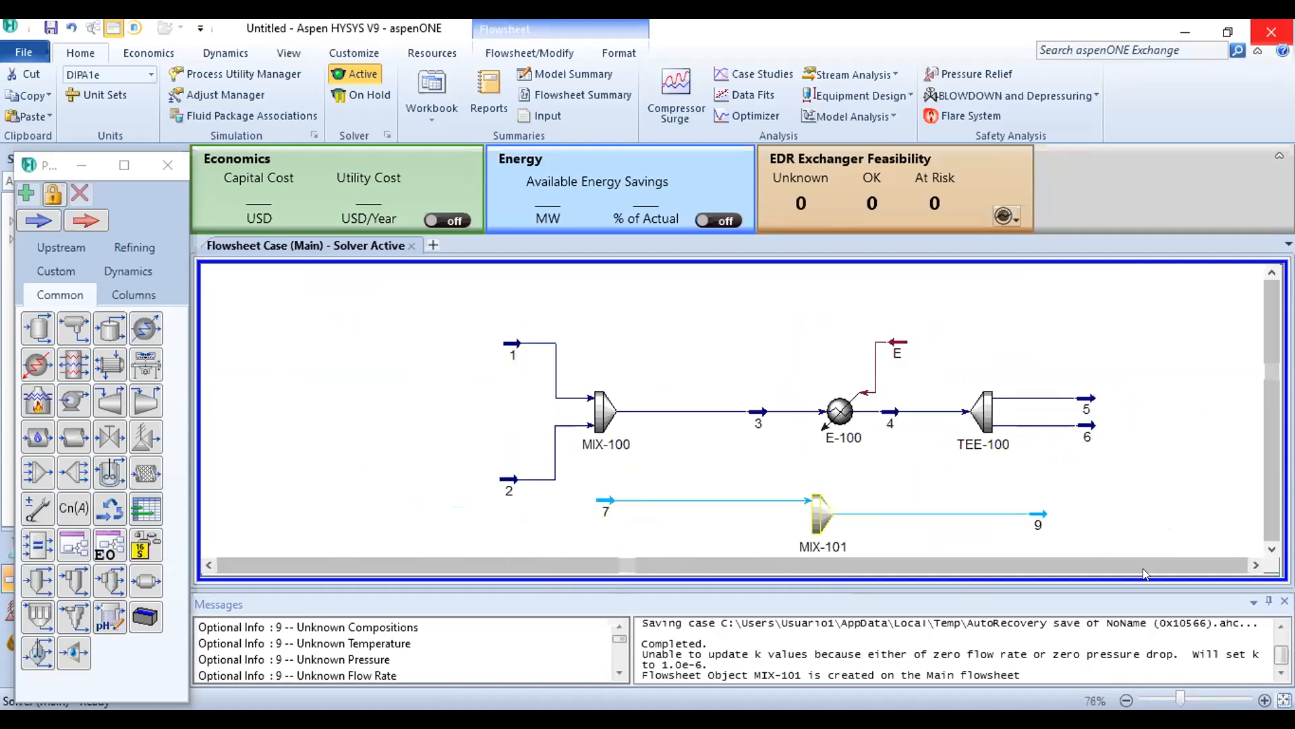
{"action": "left_click", "coordinate": [1246, 561]}
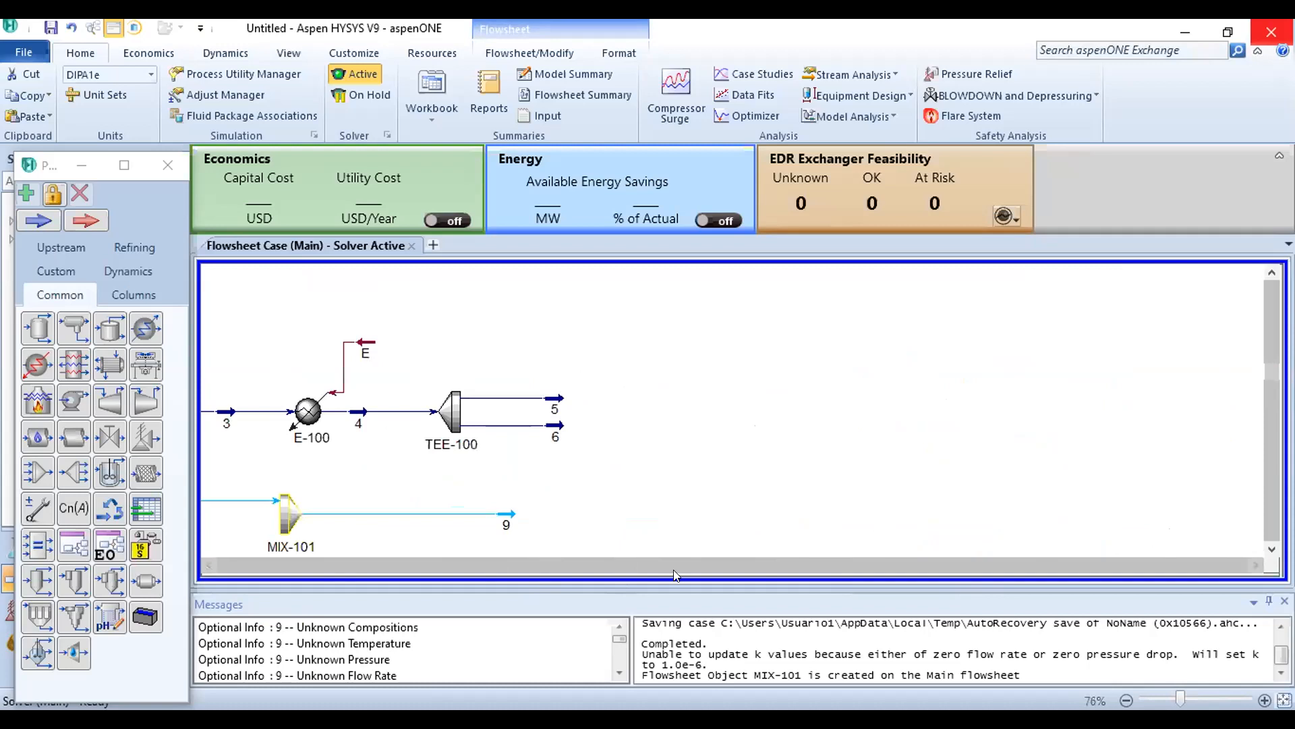
{"action": "left_click", "coordinate": [217, 559]}
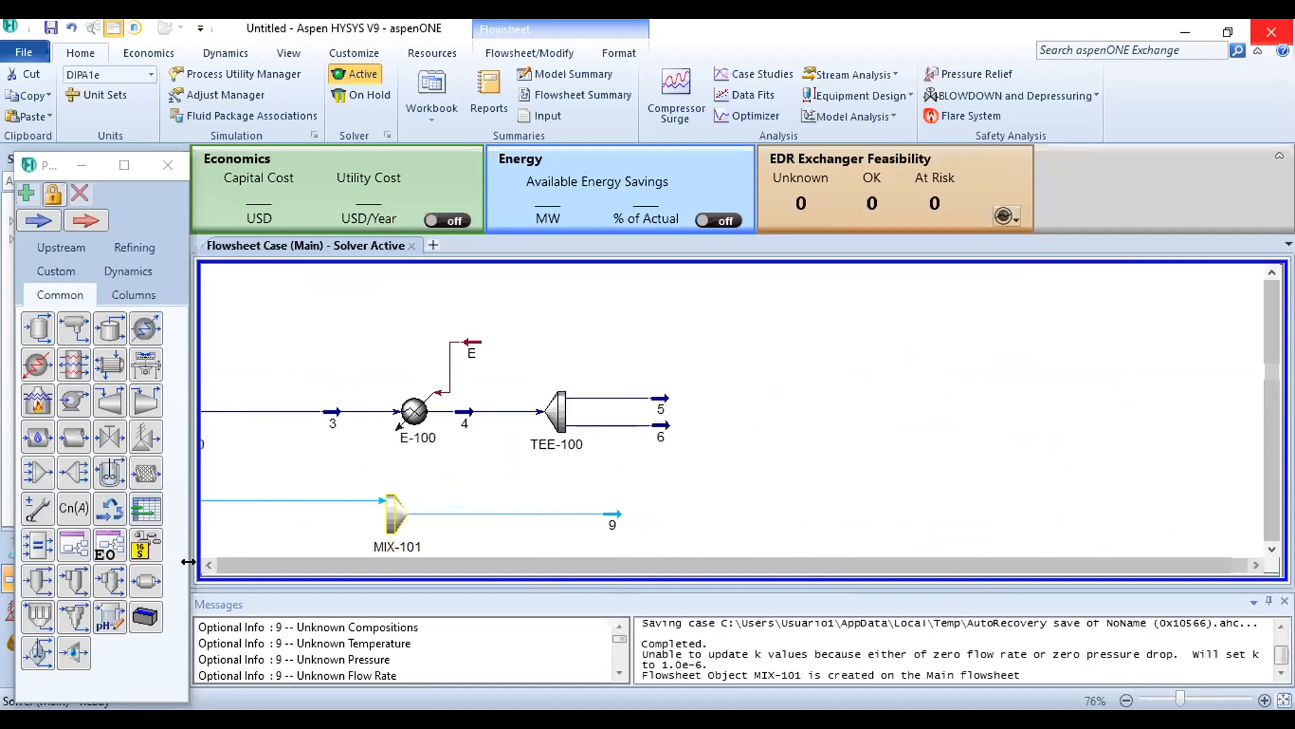
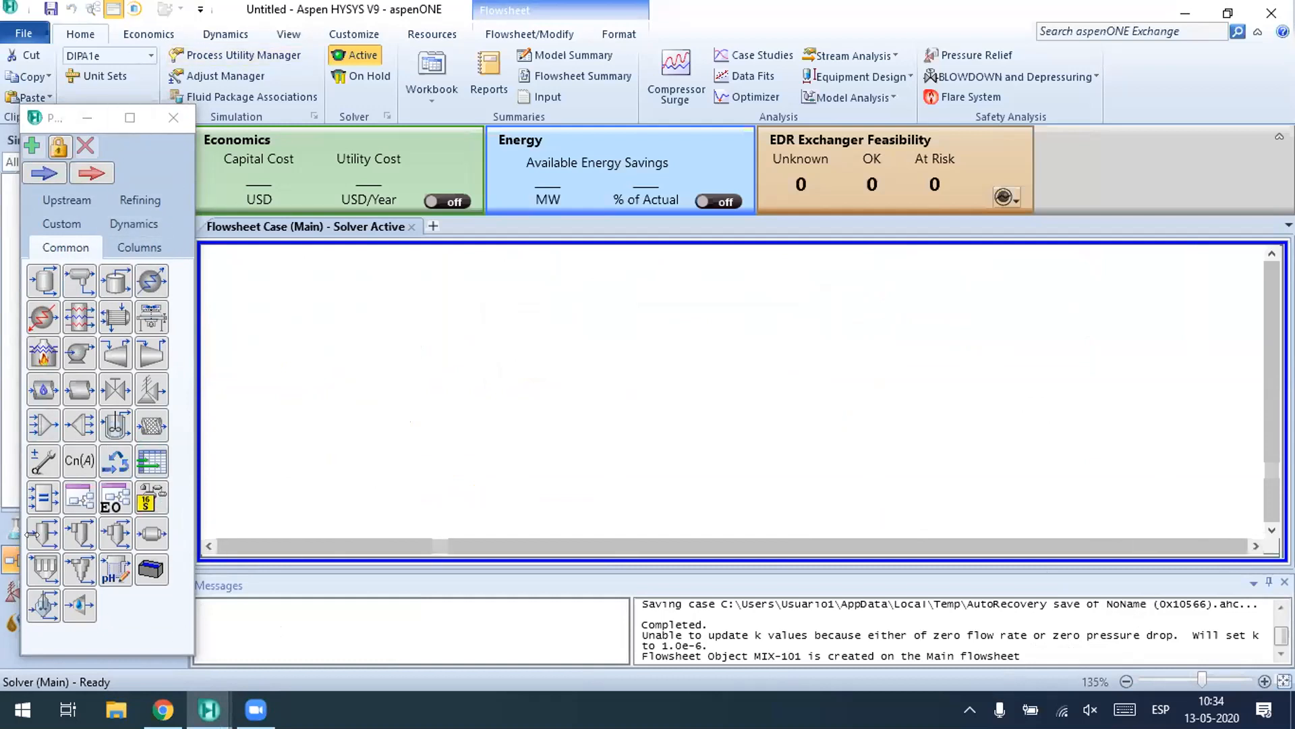
Step: Add a distillation column with condenser and reboiler to an empty area of the flowsheet
{"action": "left_click", "coordinate": [161, 236]}
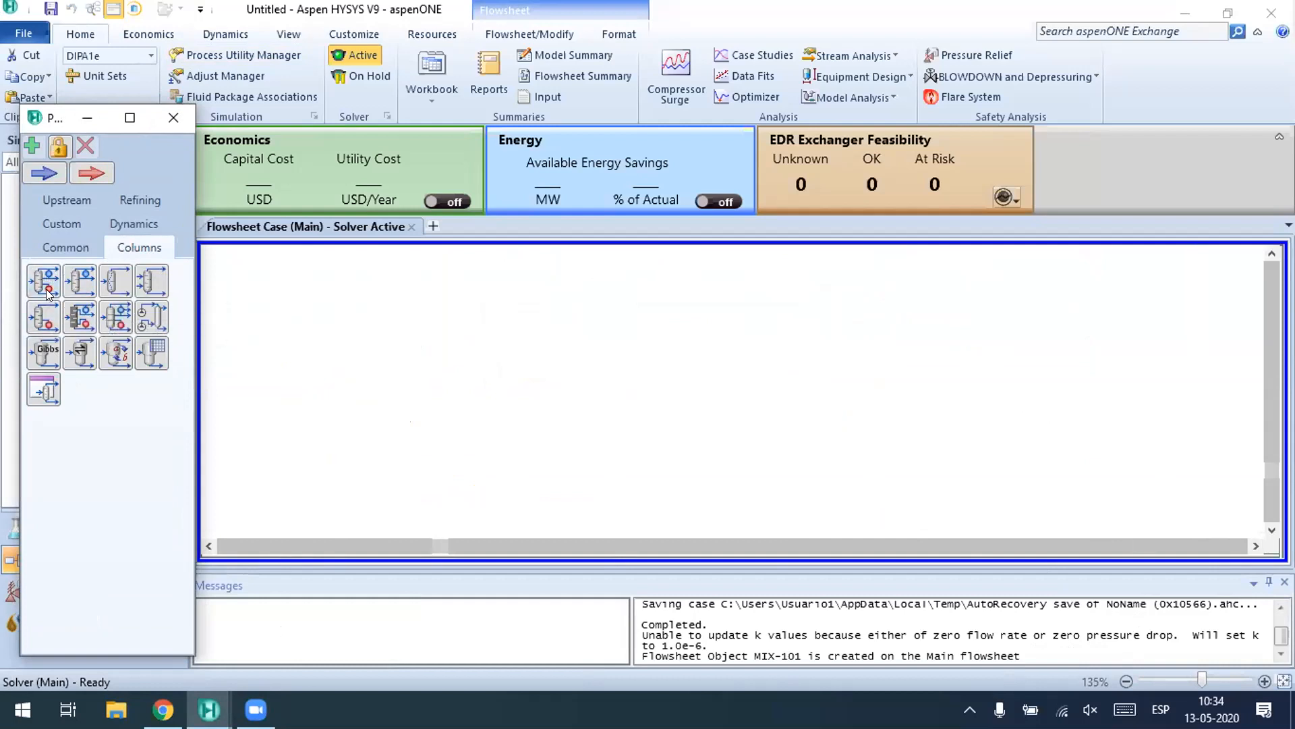
{"action": "left_click_drag", "start_coordinate": [46, 283], "coordinate": [638, 515]}
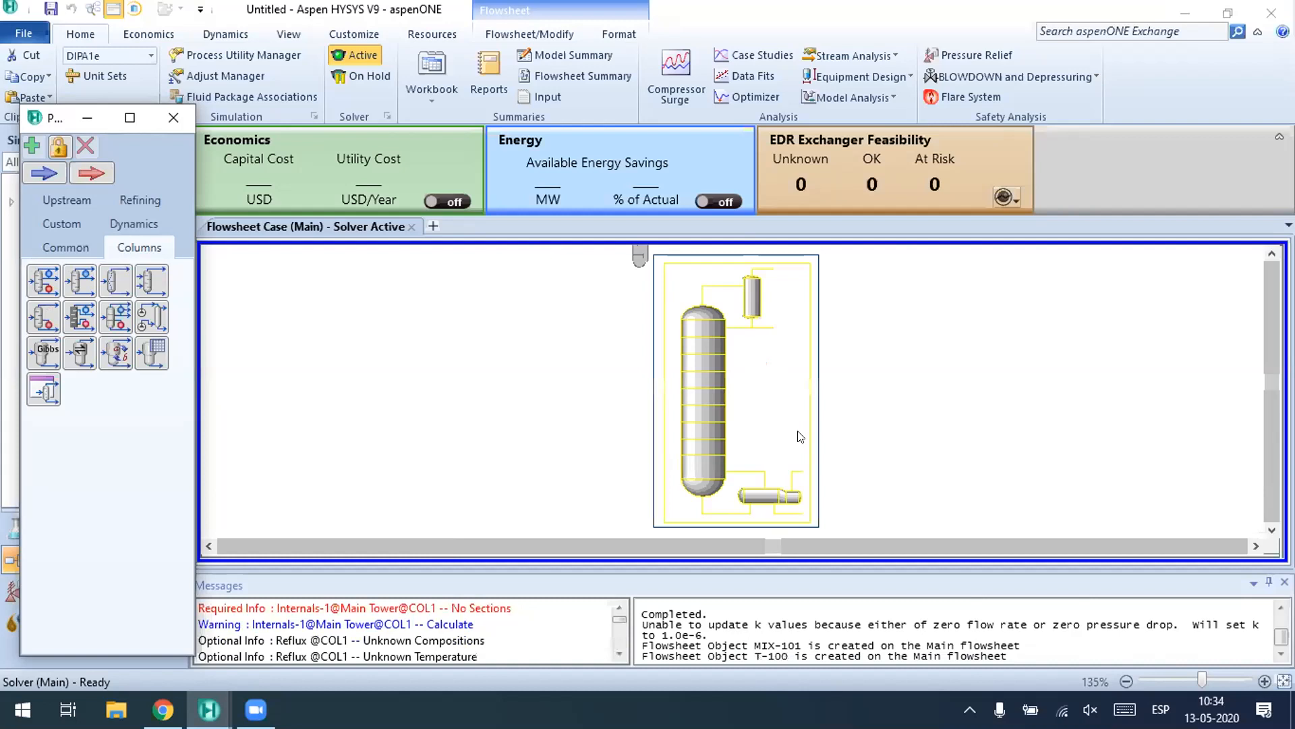
{"action": "scroll", "coordinate": [730, 353], "scroll_direction": "down", "scroll_amount": 4}
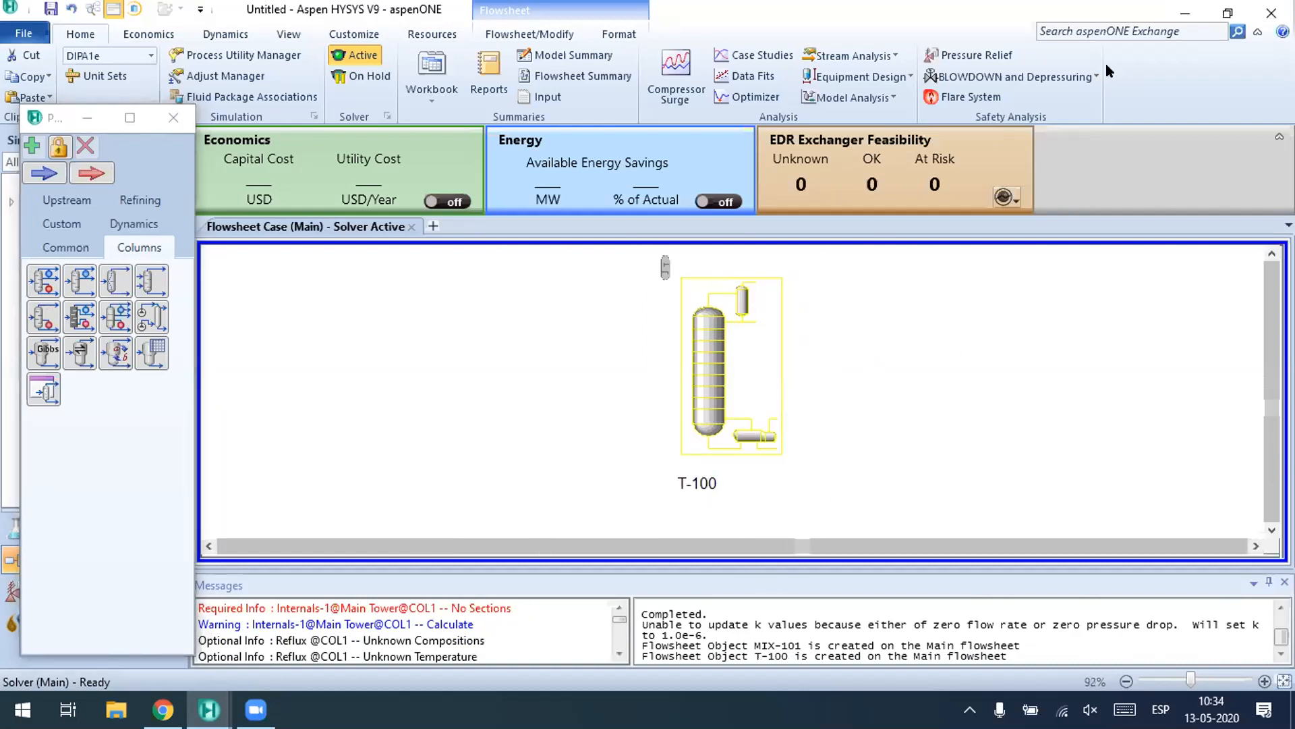
Step: Open the connections setup of column T-100 and set its number of stages to 125
{"action": "left_click", "coordinate": [715, 336]}
{"action": "double_click", "coordinate": [714, 335]}
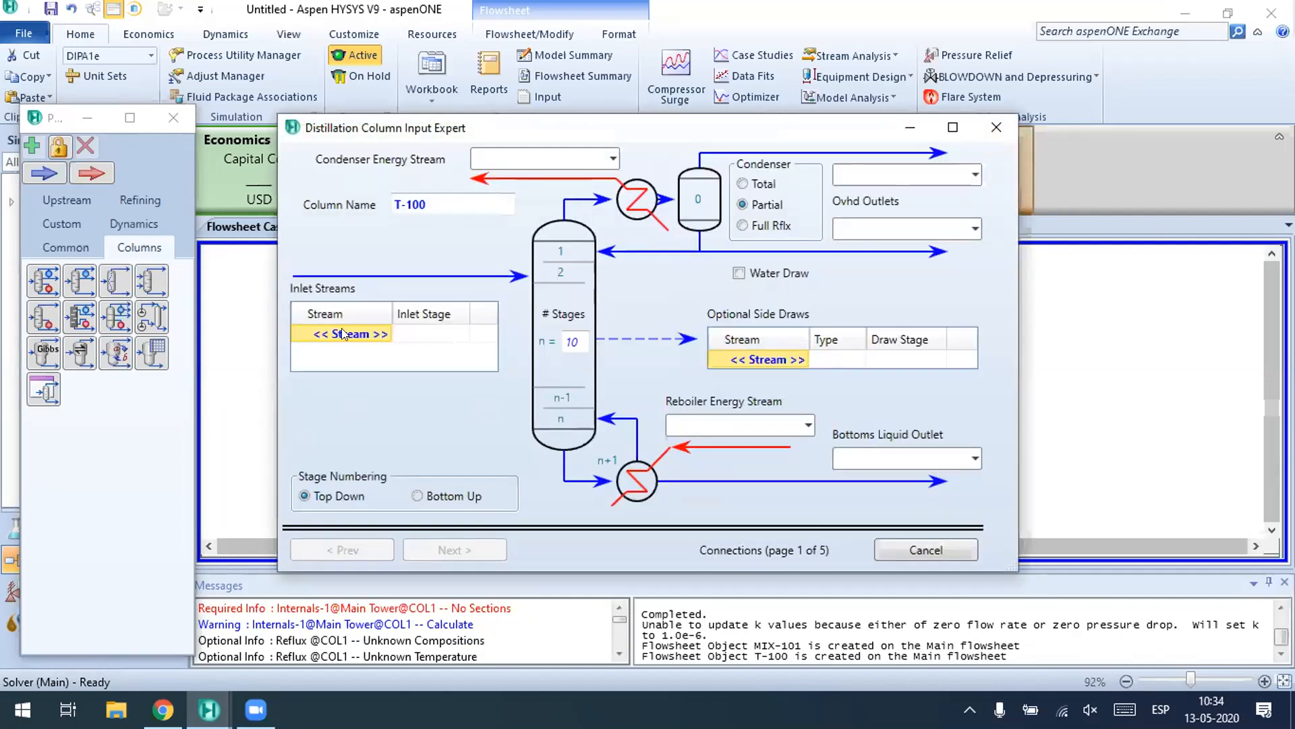
{"action": "left_click", "coordinate": [453, 204]}
{"action": "left_click", "coordinate": [369, 331]}
{"action": "left_click", "coordinate": [567, 342]}
{"action": "key", "text": "Delete"}
{"action": "key", "text": "Delete"}
{"action": "type", "text": "125"}
{"action": "key", "text": "Return"}
Step: Add an inlet stream named Feed to column T-100 and assign it to inlet stage 90__Main Tower
{"action": "type", "text": "Feed"}
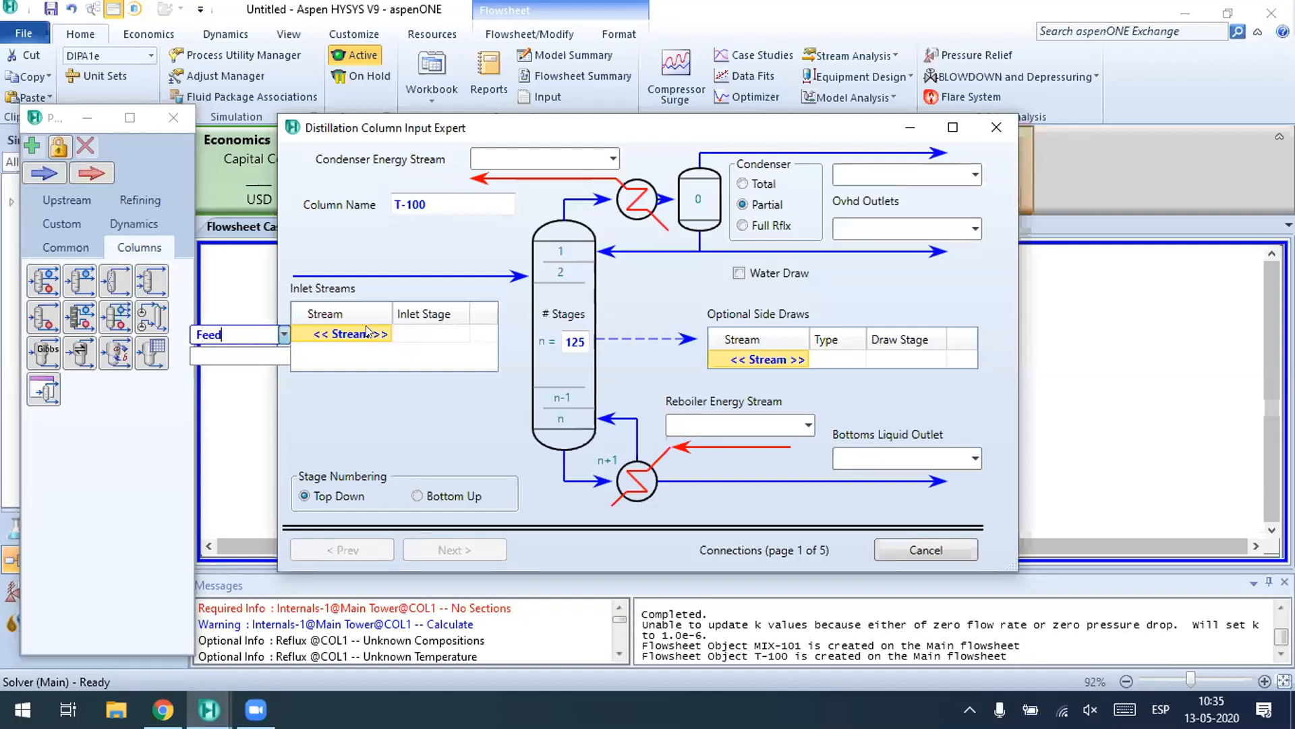
{"action": "left_click", "coordinate": [337, 359]}
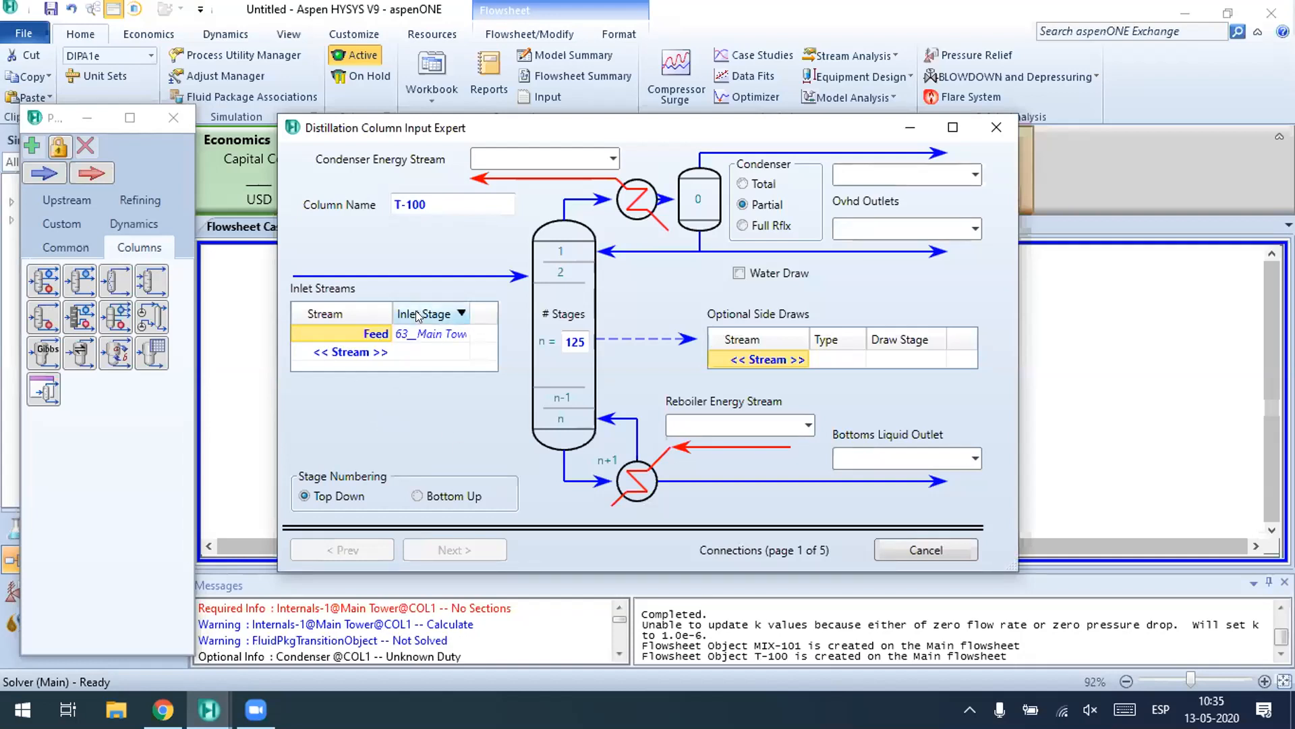
{"action": "left_click", "coordinate": [421, 335]}
{"action": "left_click", "coordinate": [419, 362]}
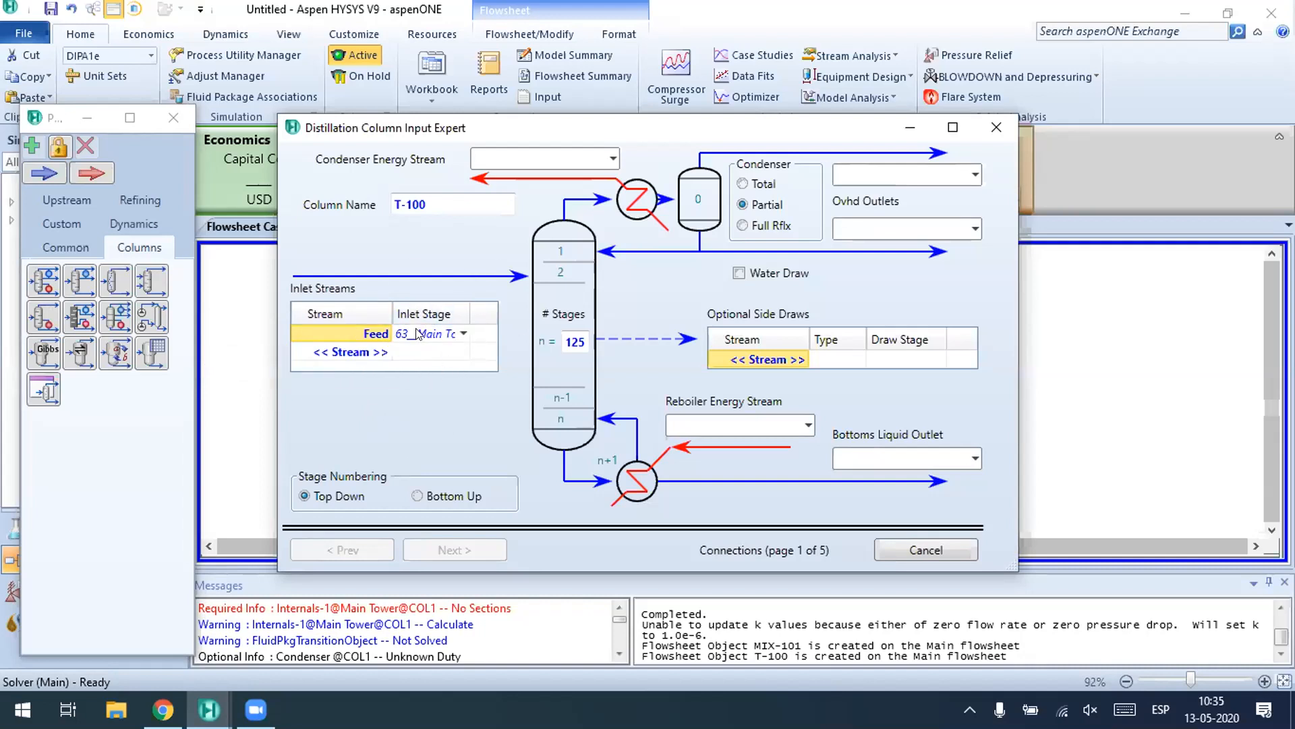
{"action": "left_click", "coordinate": [464, 332]}
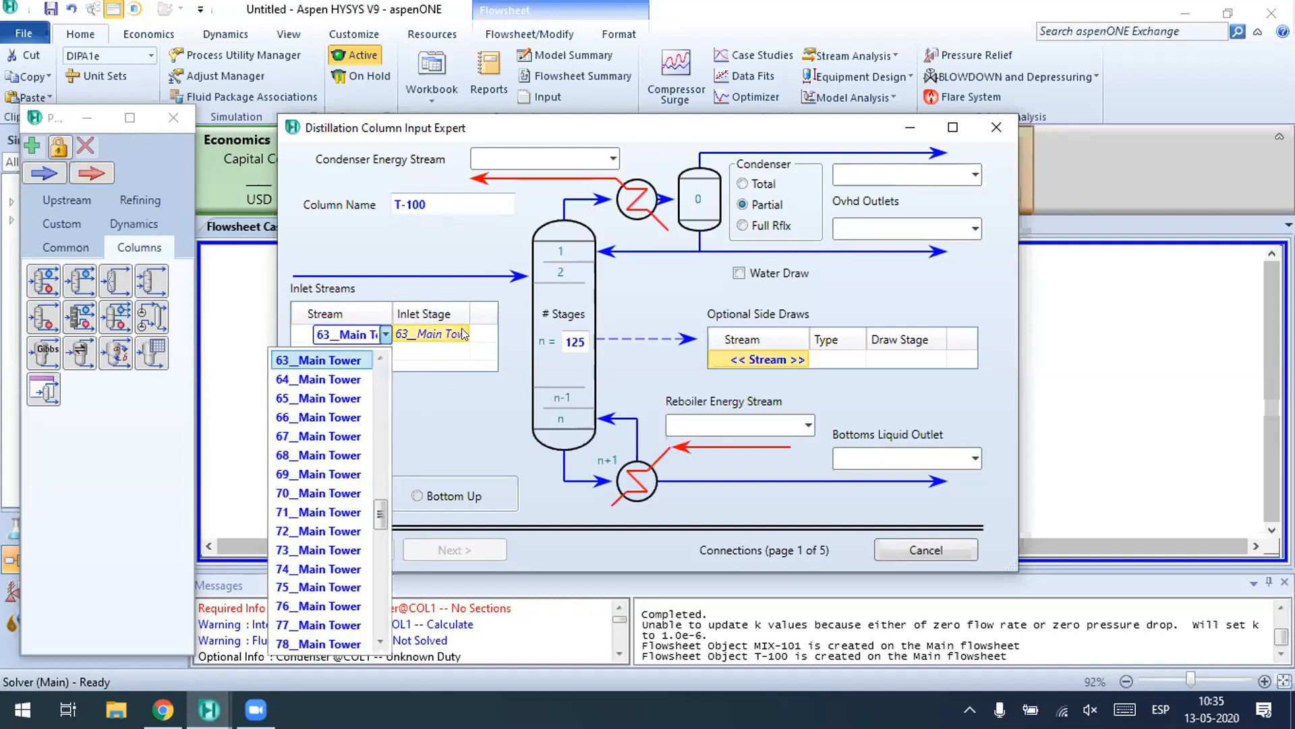
{"action": "scroll", "coordinate": [344, 446], "scroll_direction": "down", "scroll_amount": 8}
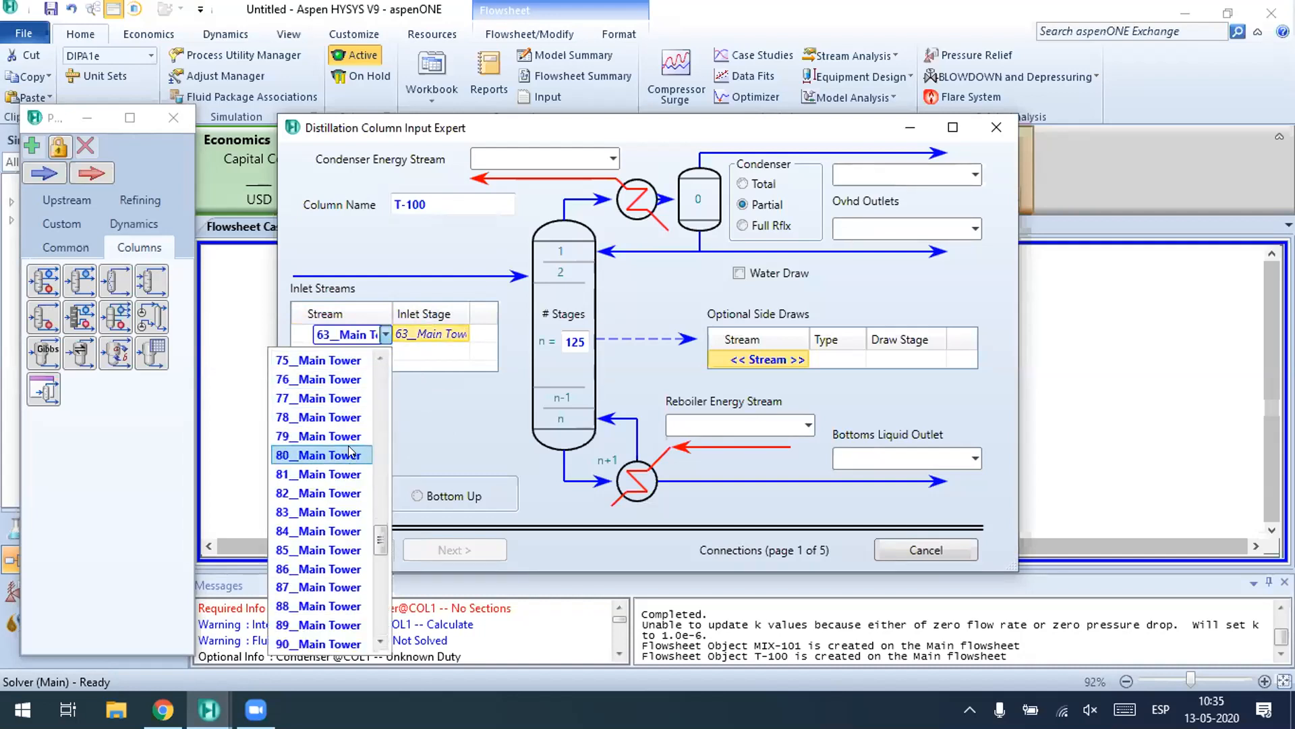
{"action": "left_click", "coordinate": [295, 416]}
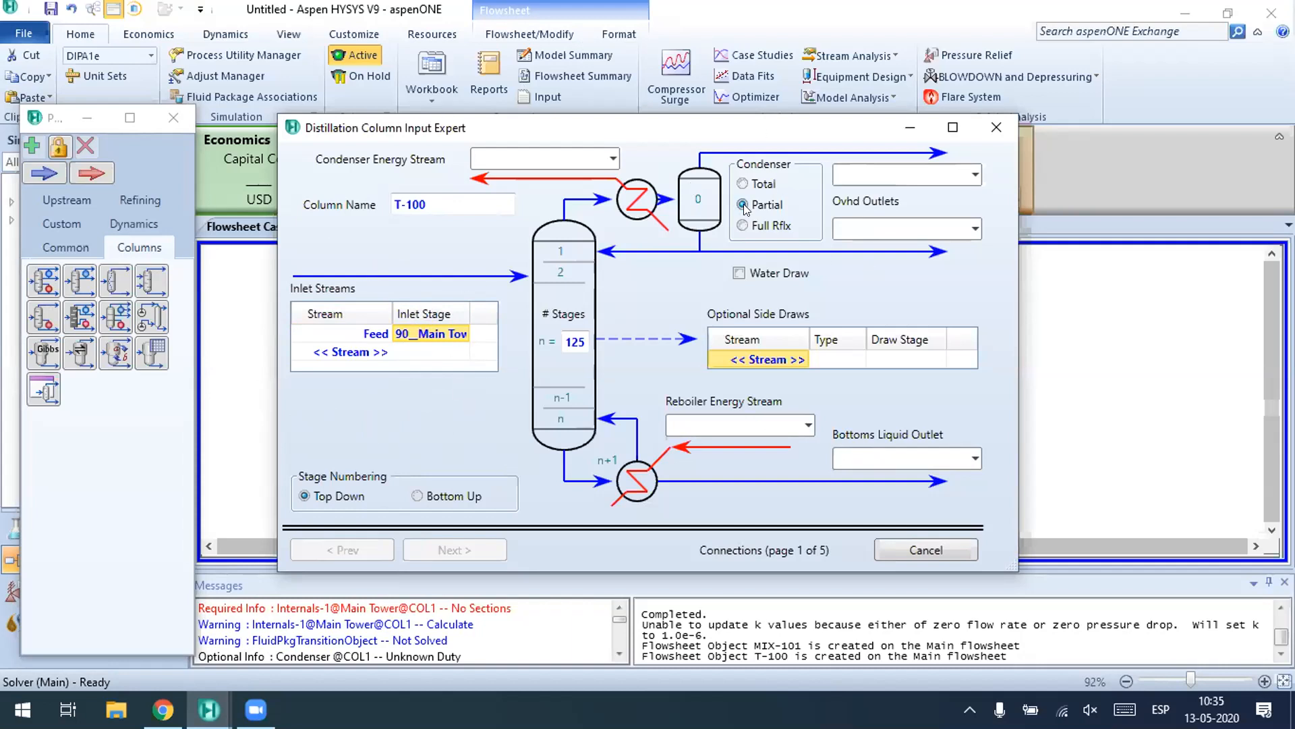
Step: Set column T-100's condenser to Total and name its overhead liquid outlet Tope
{"action": "left_click", "coordinate": [742, 183]}
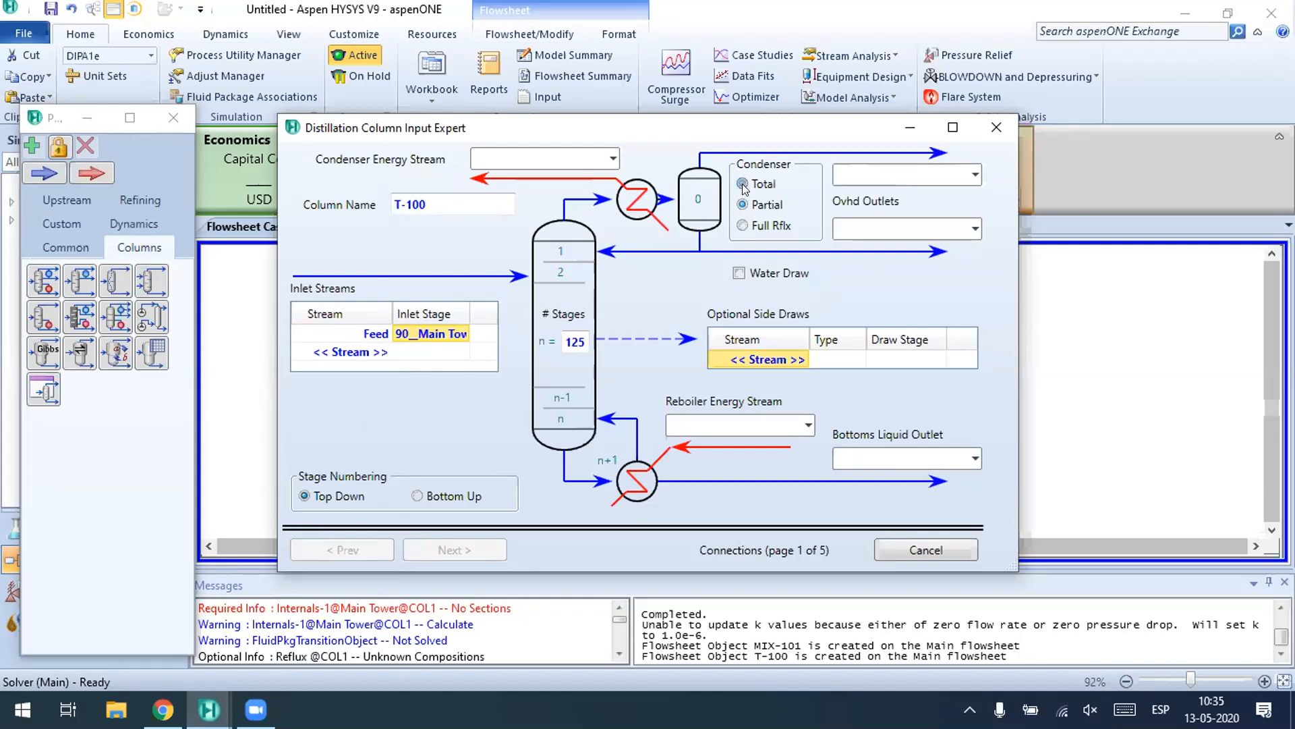
{"action": "left_click", "coordinate": [877, 228]}
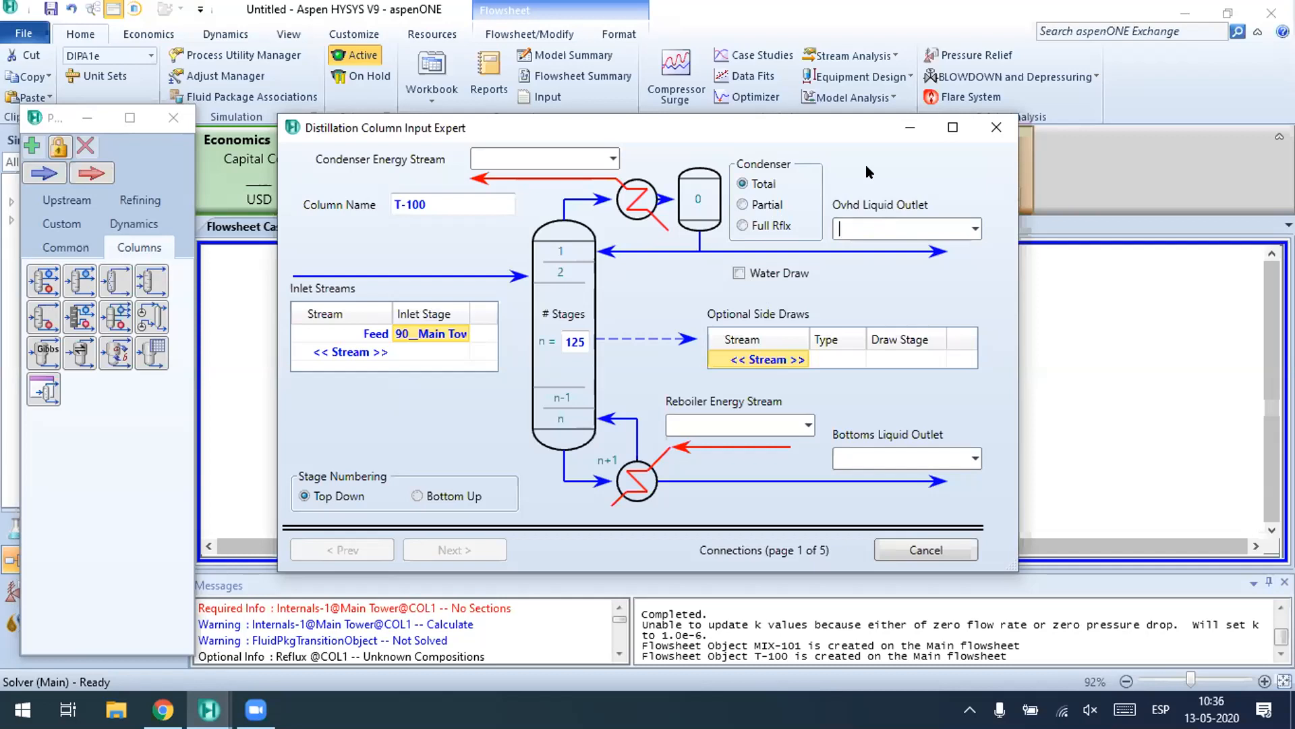
{"action": "type", "text": "t"}
{"action": "key", "text": "BackSpace"}
{"action": "type", "text": "Tope"}
{"action": "left_click_drag", "start_coordinate": [855, 123], "coordinate": [856, 118]}
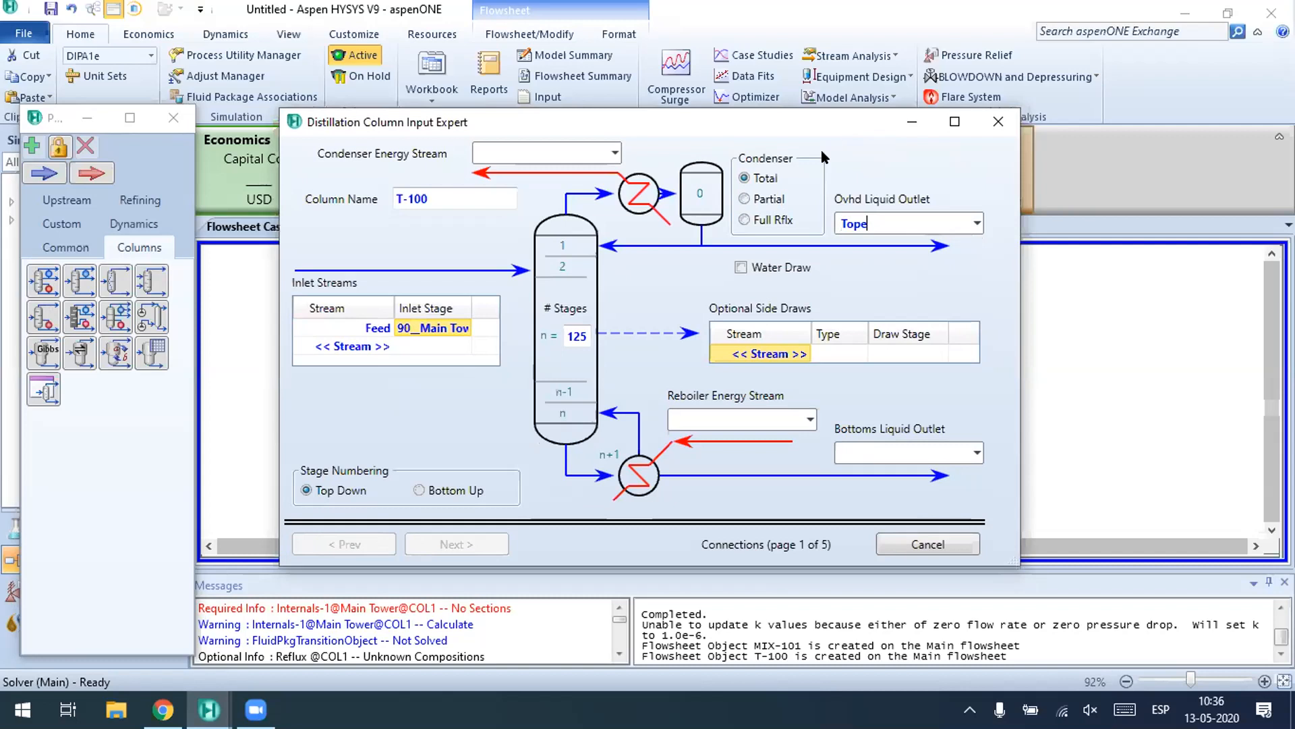
Step: Name the condenser energy stream Qc and the bottoms liquid outlet Bottom
{"action": "left_click", "coordinate": [557, 153]}
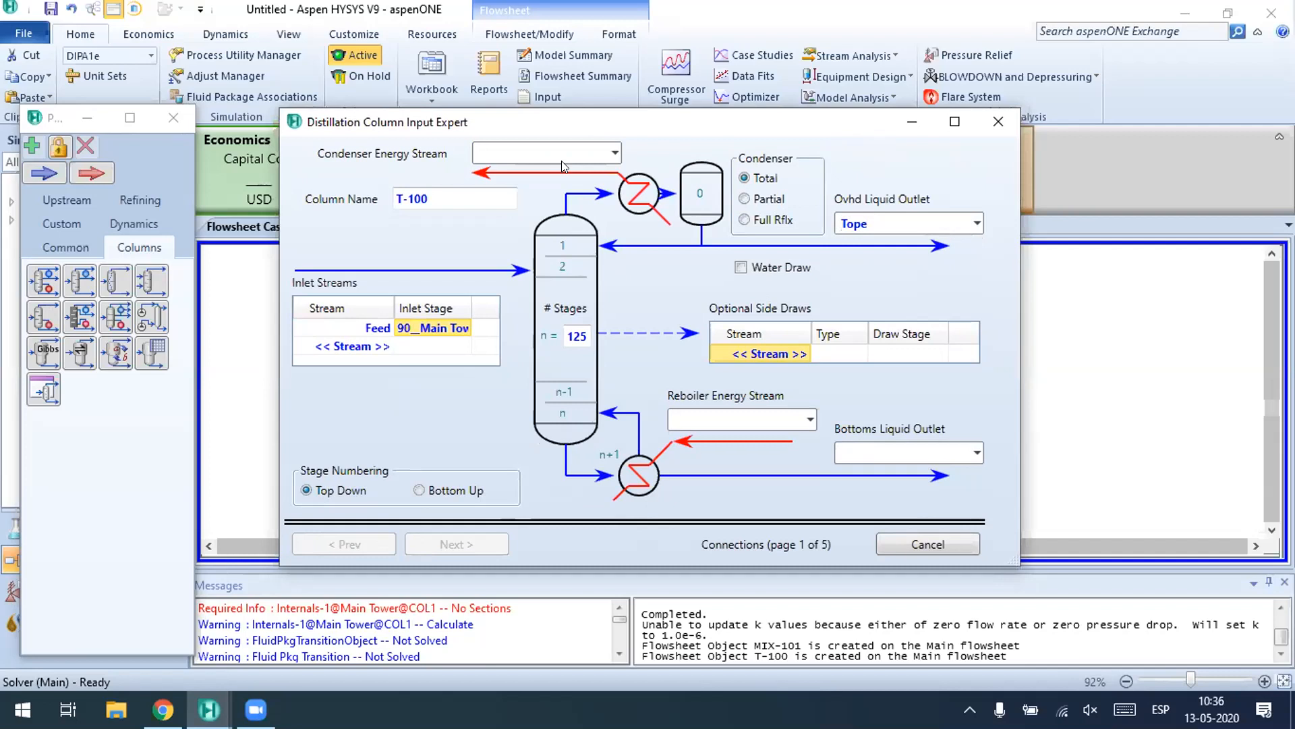
{"action": "type", "text": "QC"}
{"action": "key", "text": "BackSpace"}
{"action": "type", "text": "c"}
{"action": "left_click", "coordinate": [837, 458]}
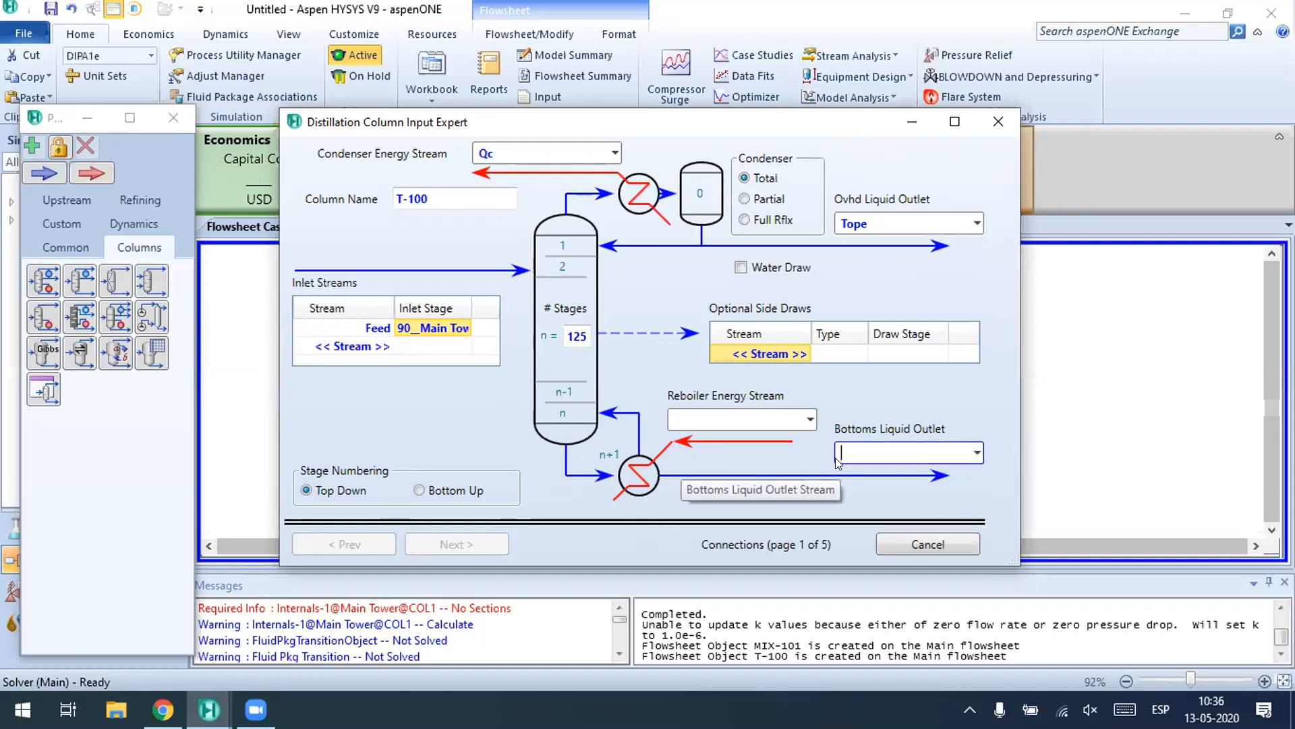
{"action": "type", "text": "Bottom"}
{"action": "key", "text": "Return"}
Step: Assign Qr as the reboiler energy stream and keep the Reflux Ratio specification instead of deleting it
{"action": "left_click", "coordinate": [703, 413]}
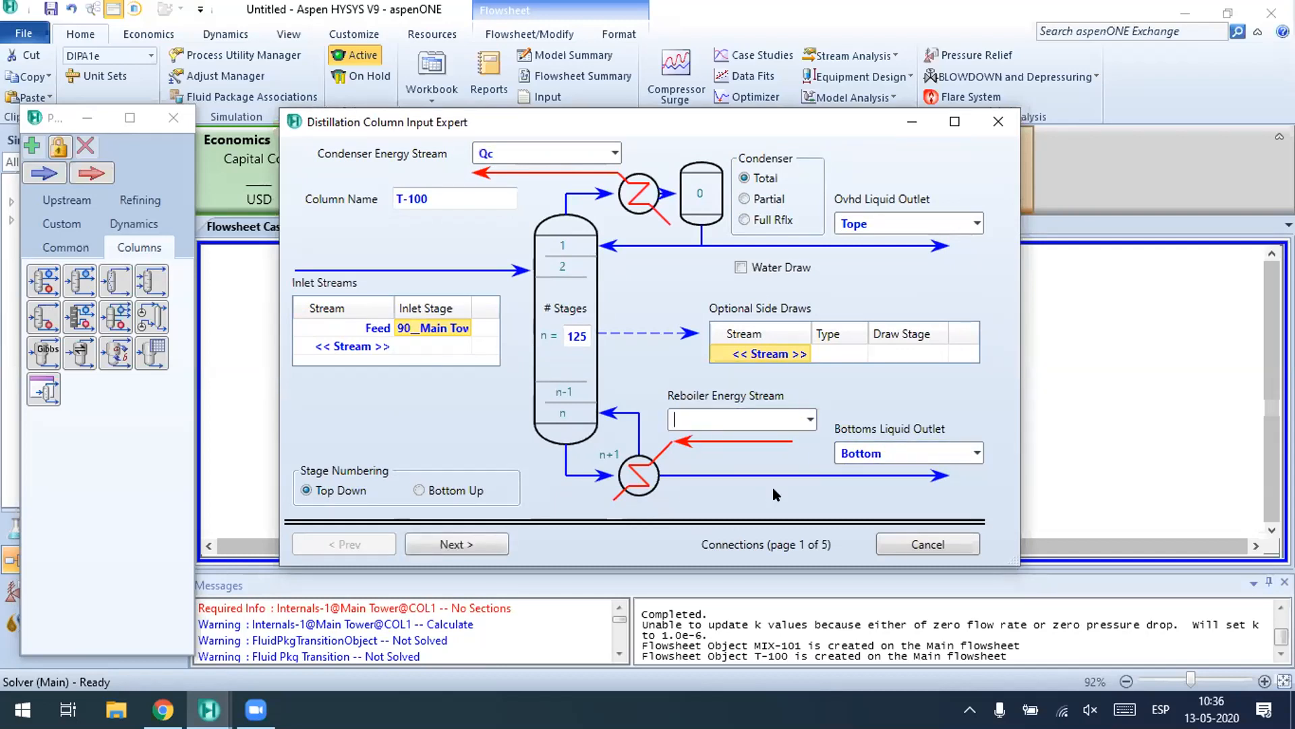
{"action": "type", "text": "Qr"}
{"action": "left_click", "coordinate": [810, 420]}
{"action": "key", "text": "BackSpace"}
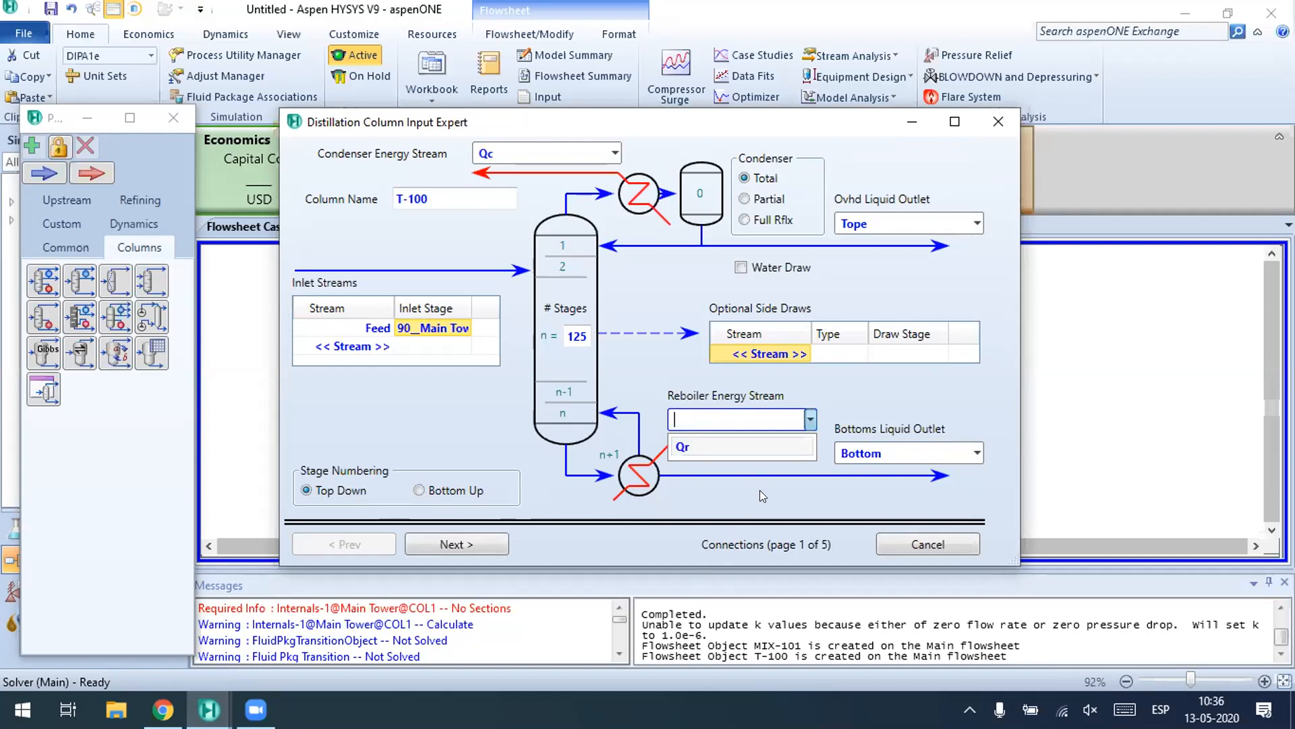
{"action": "left_click", "coordinate": [628, 290]}
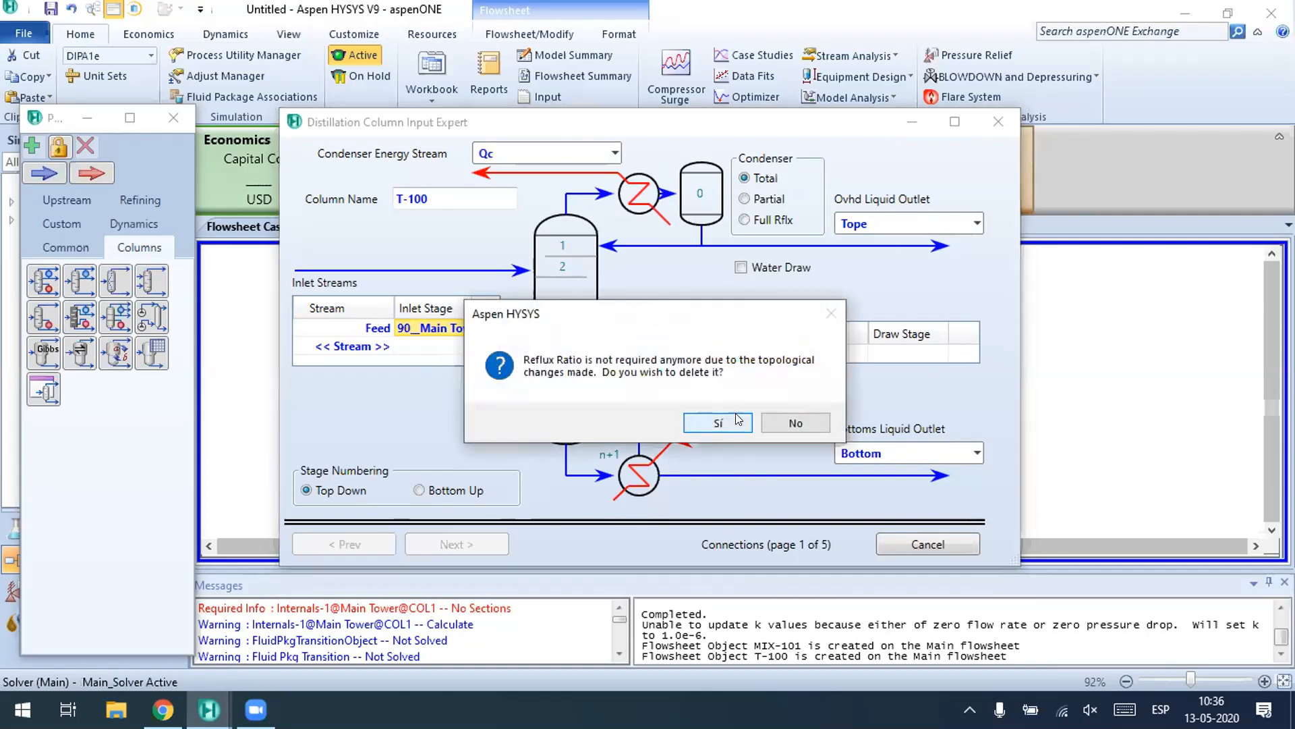
{"action": "left_click", "coordinate": [790, 424]}
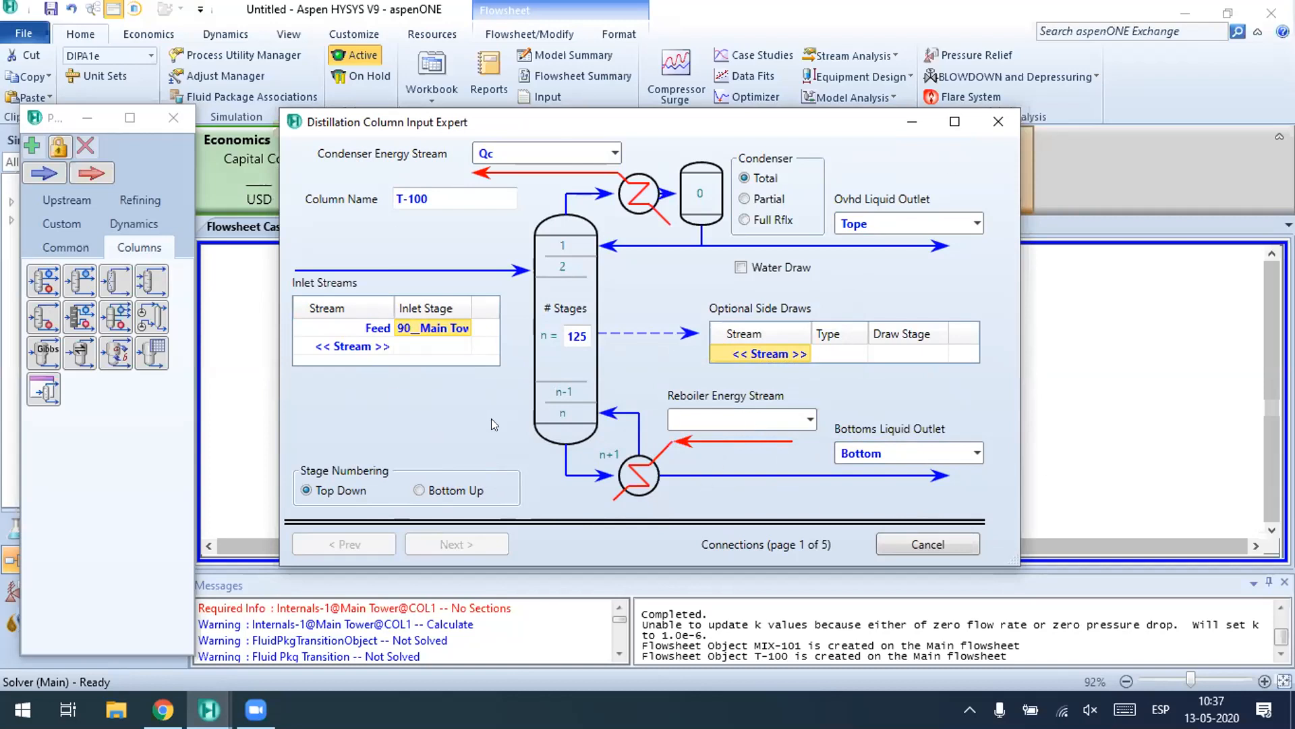
{"action": "type", "text": "Qr"}
{"action": "key", "text": "Return"}
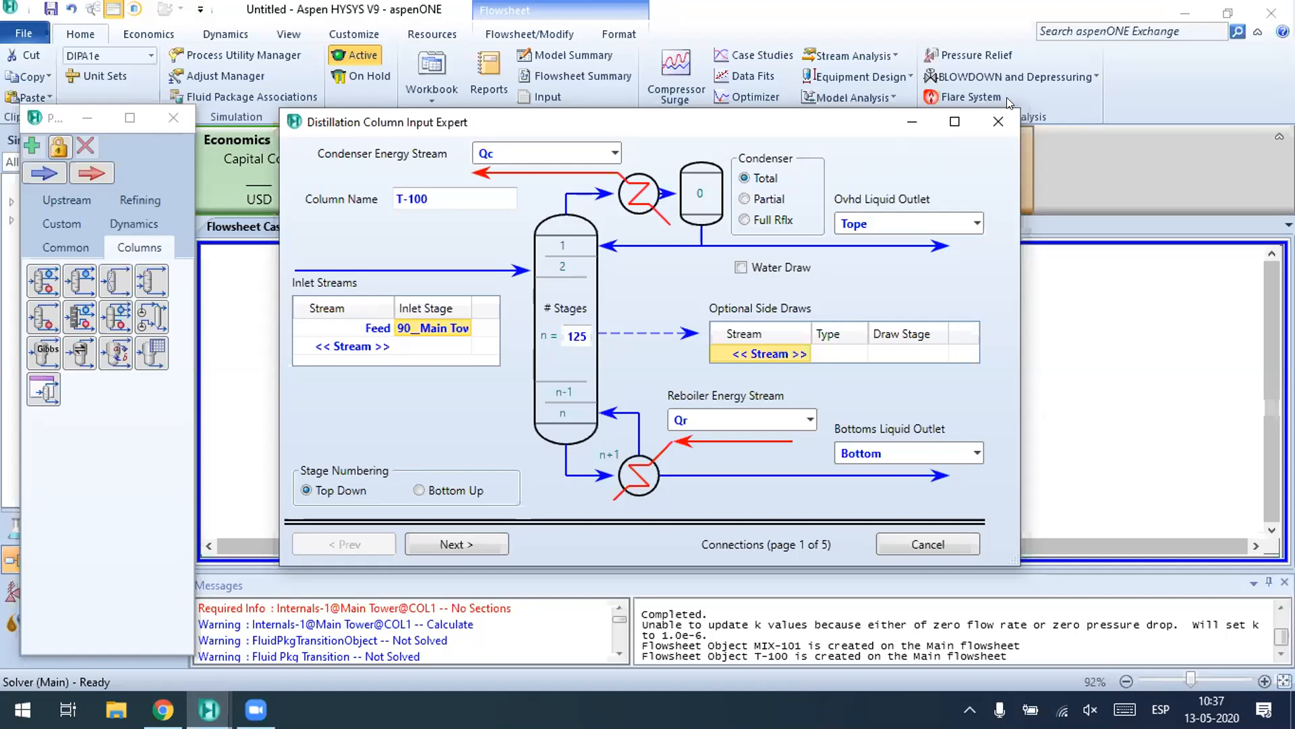
Step: Accept the once-through regular Hysys reboiler configuration and set the condenser pressure to 300 psig
{"action": "left_click", "coordinate": [450, 539]}
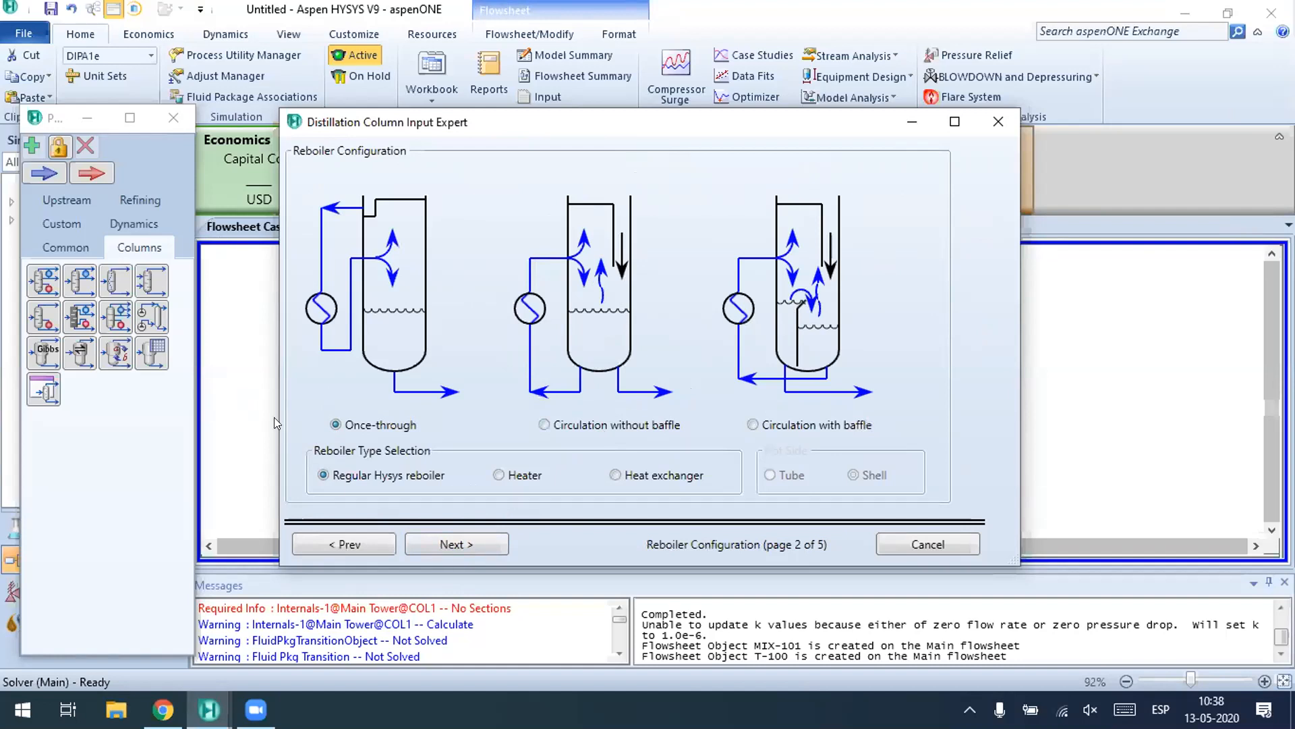
{"action": "left_click", "coordinate": [435, 542]}
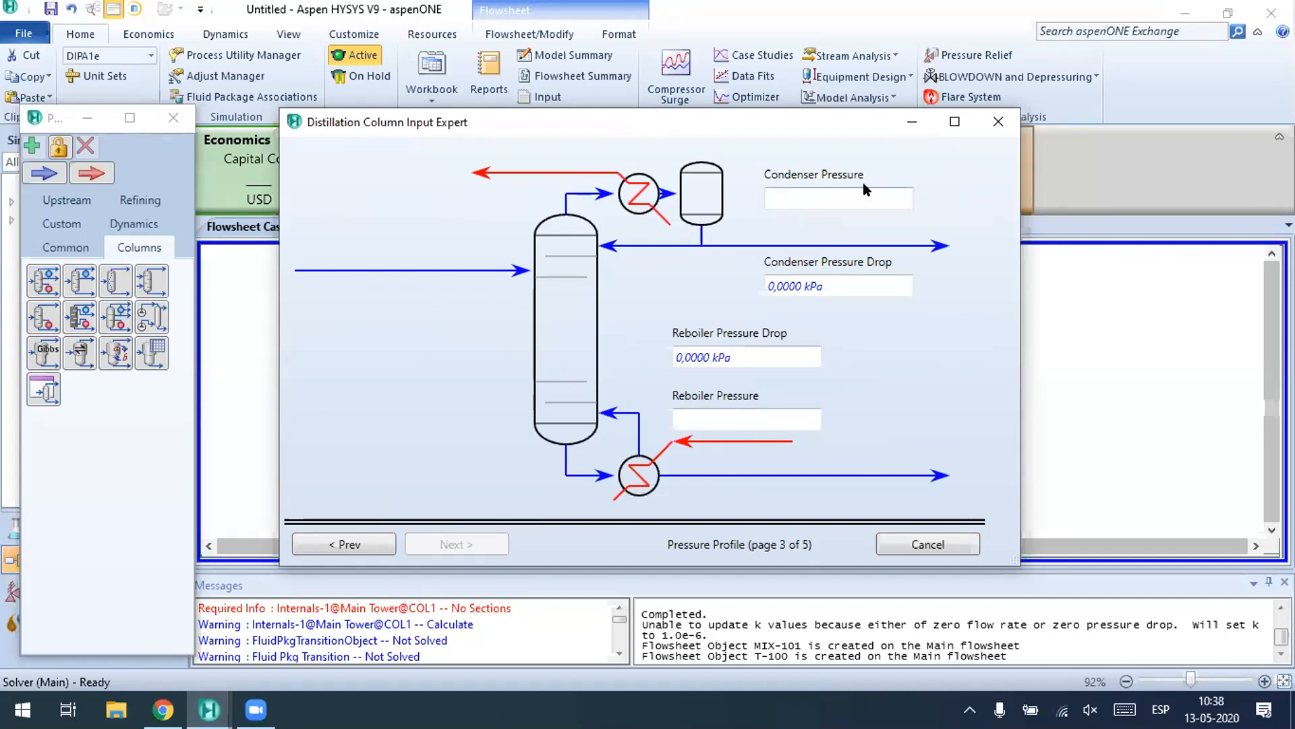
{"action": "left_click", "coordinate": [847, 200]}
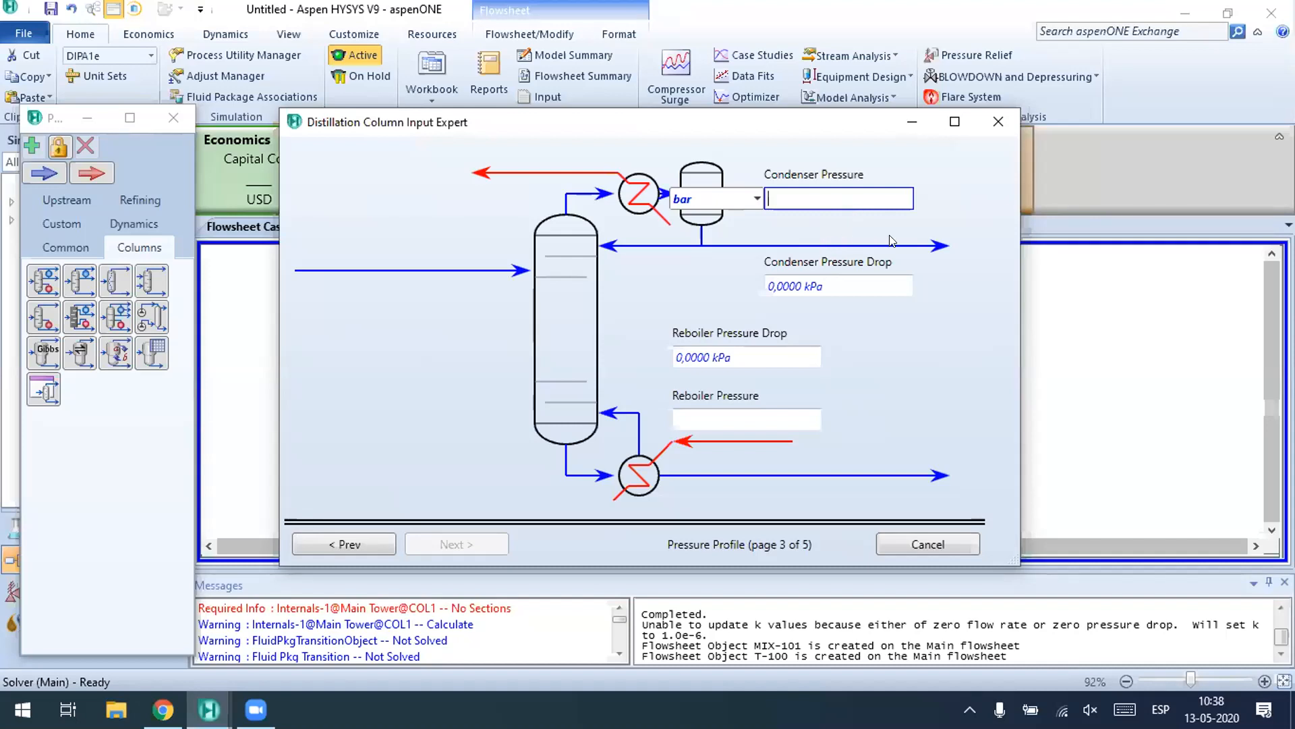
{"action": "type", "text": "300"}
{"action": "left_click", "coordinate": [757, 199]}
{"action": "scroll", "coordinate": [709, 295], "scroll_direction": "down", "scroll_amount": 5}
{"action": "scroll", "coordinate": [708, 294], "scroll_direction": "down", "scroll_amount": 3}
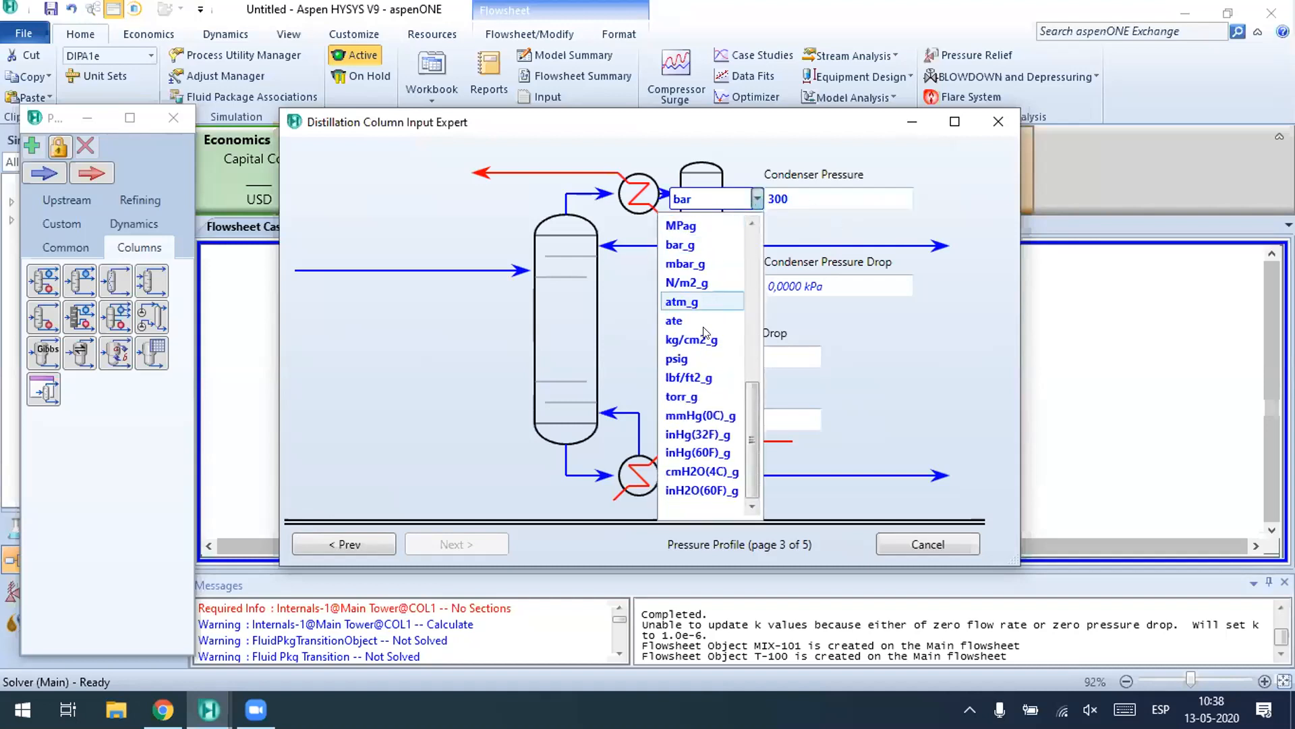
{"action": "left_click", "coordinate": [675, 350]}
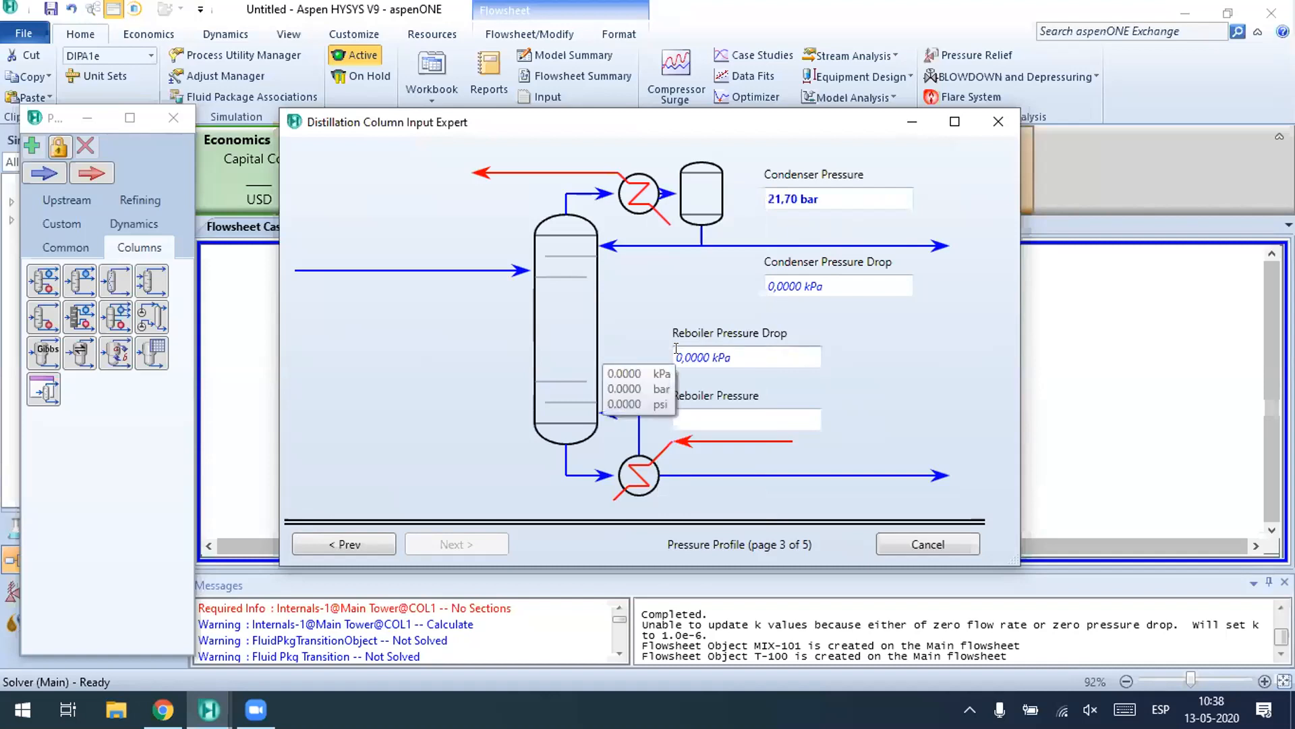
Step: Set the reboiler pressure to 300 psig
{"action": "left_click", "coordinate": [707, 420]}
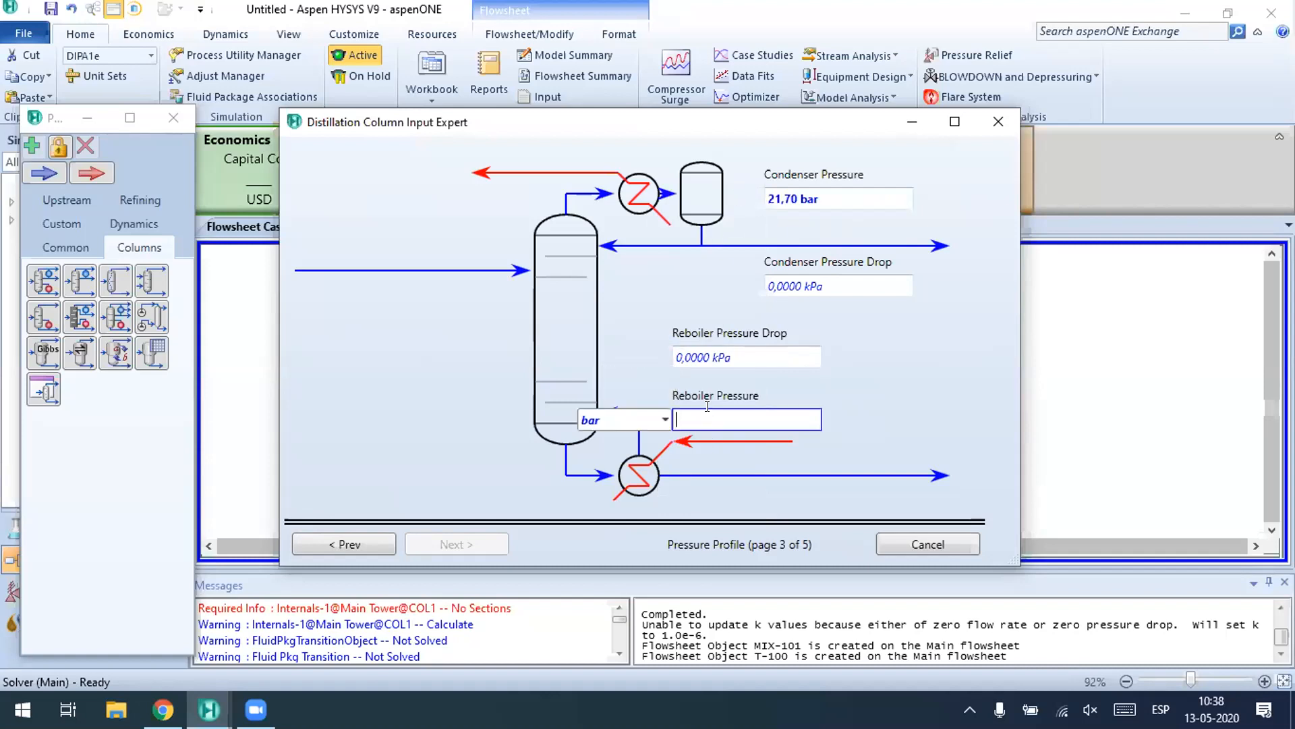
{"action": "type", "text": "300"}
{"action": "left_click", "coordinate": [665, 420]}
{"action": "scroll", "coordinate": [620, 359], "scroll_direction": "down", "scroll_amount": 5}
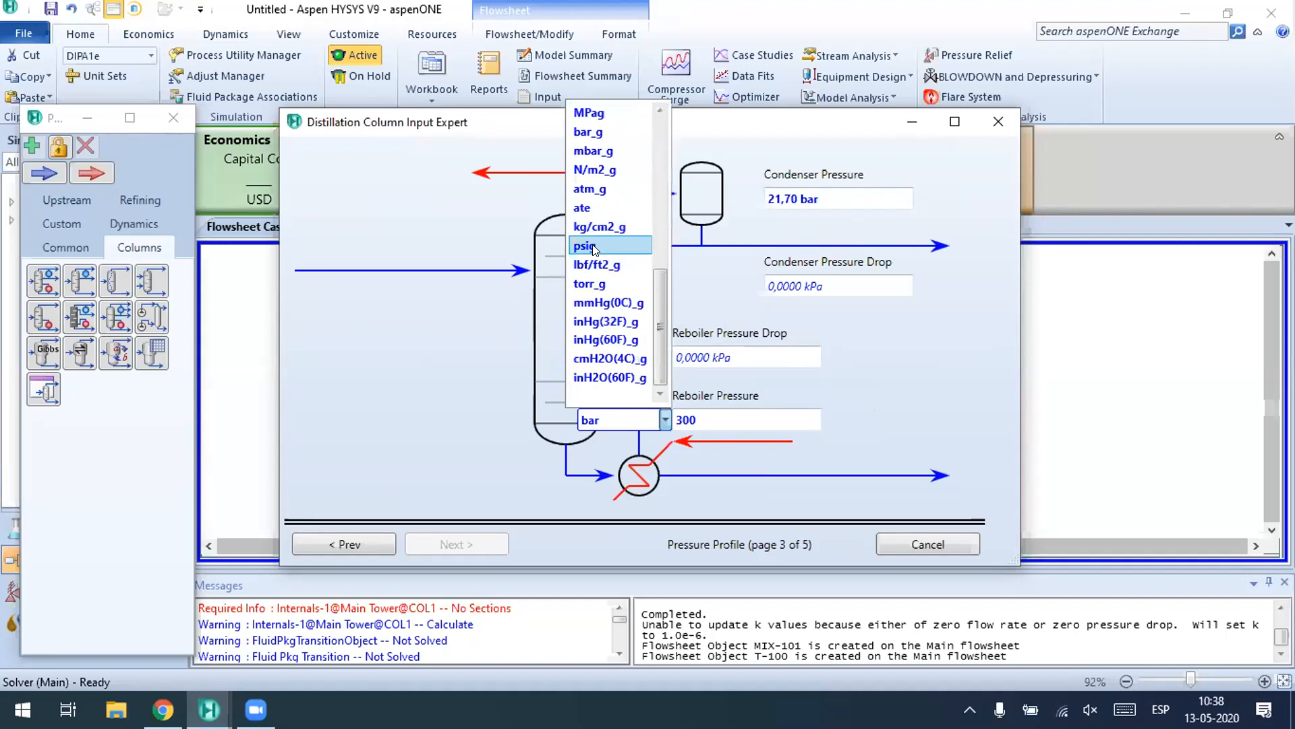
{"action": "left_click", "coordinate": [585, 245]}
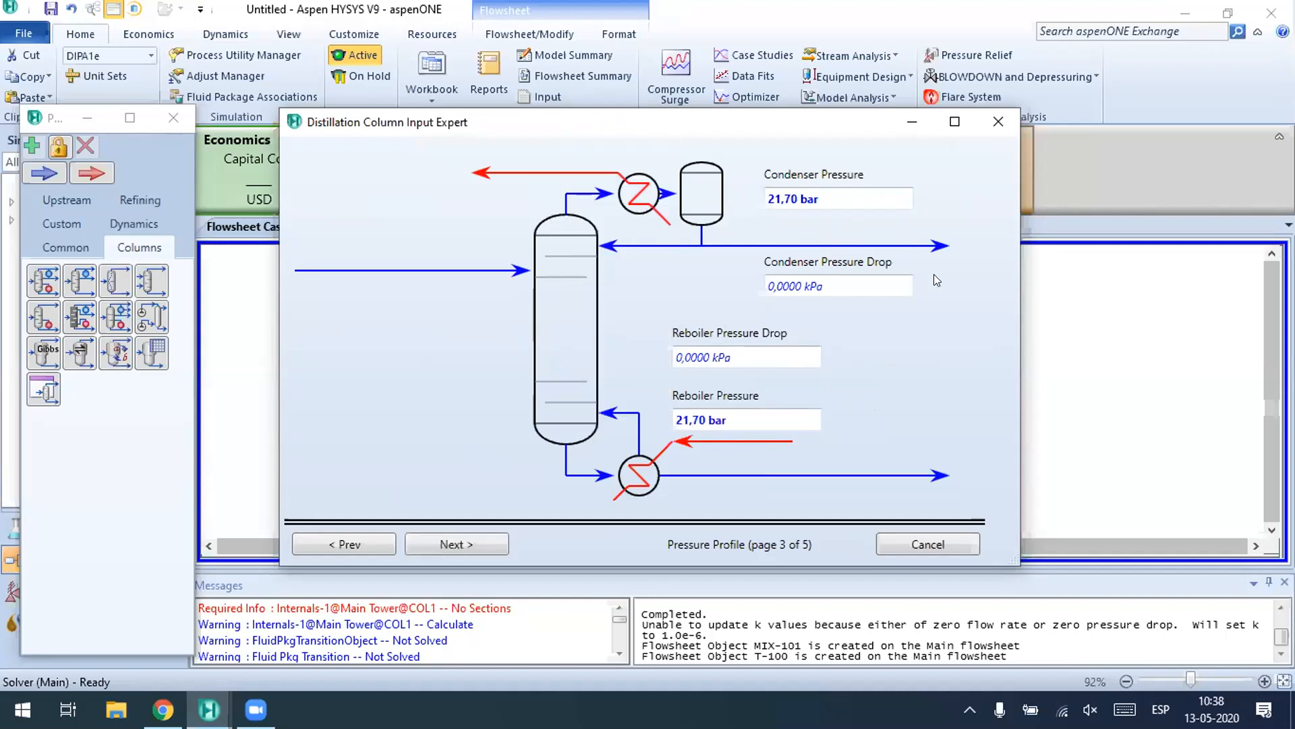
Step: Skip the optional temperature estimates and set the flow basis of the column specifications to Mass
{"action": "left_click", "coordinate": [462, 544]}
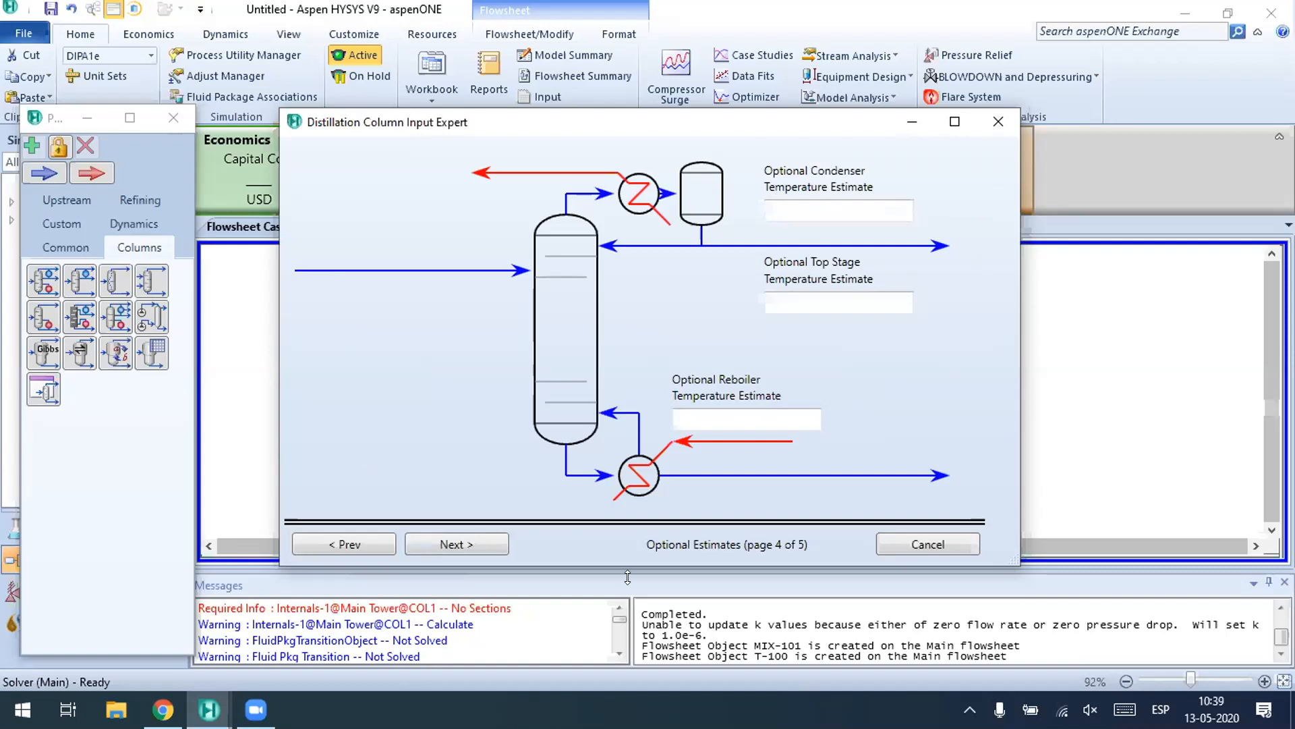
{"action": "left_click", "coordinate": [461, 546]}
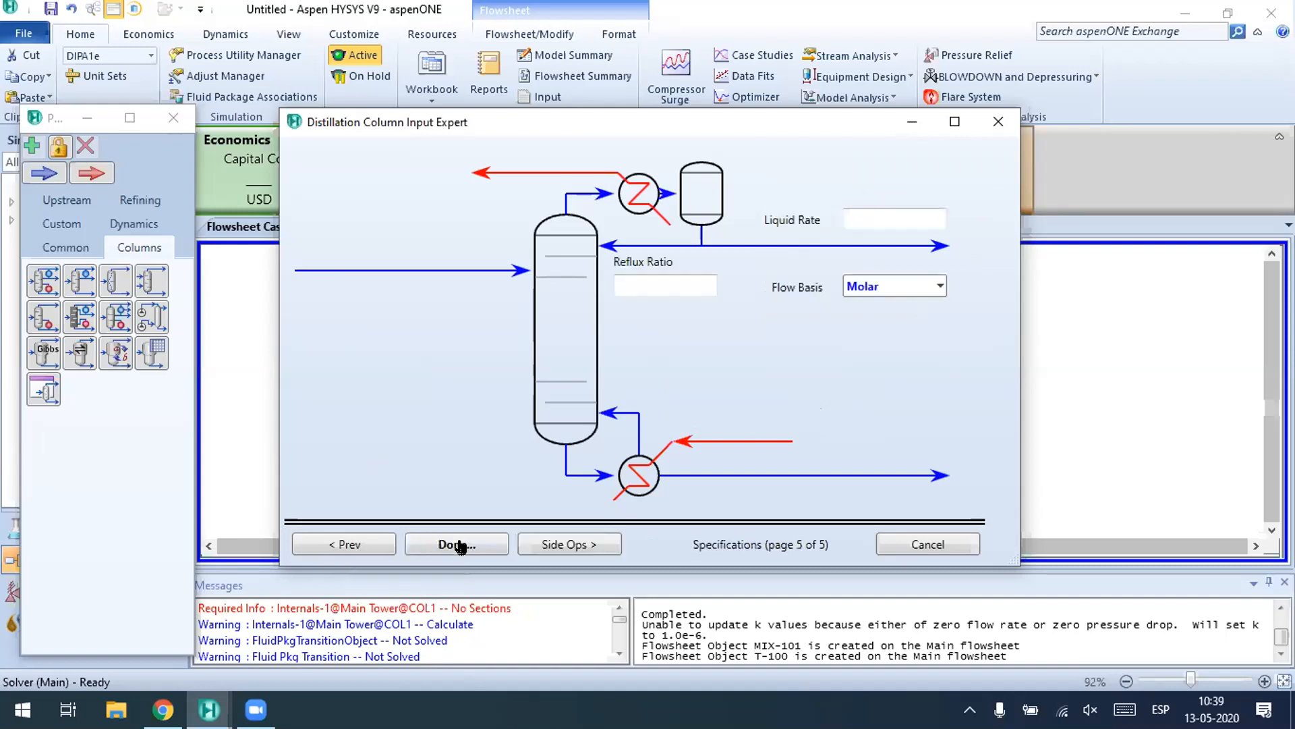
{"action": "left_click", "coordinate": [650, 281]}
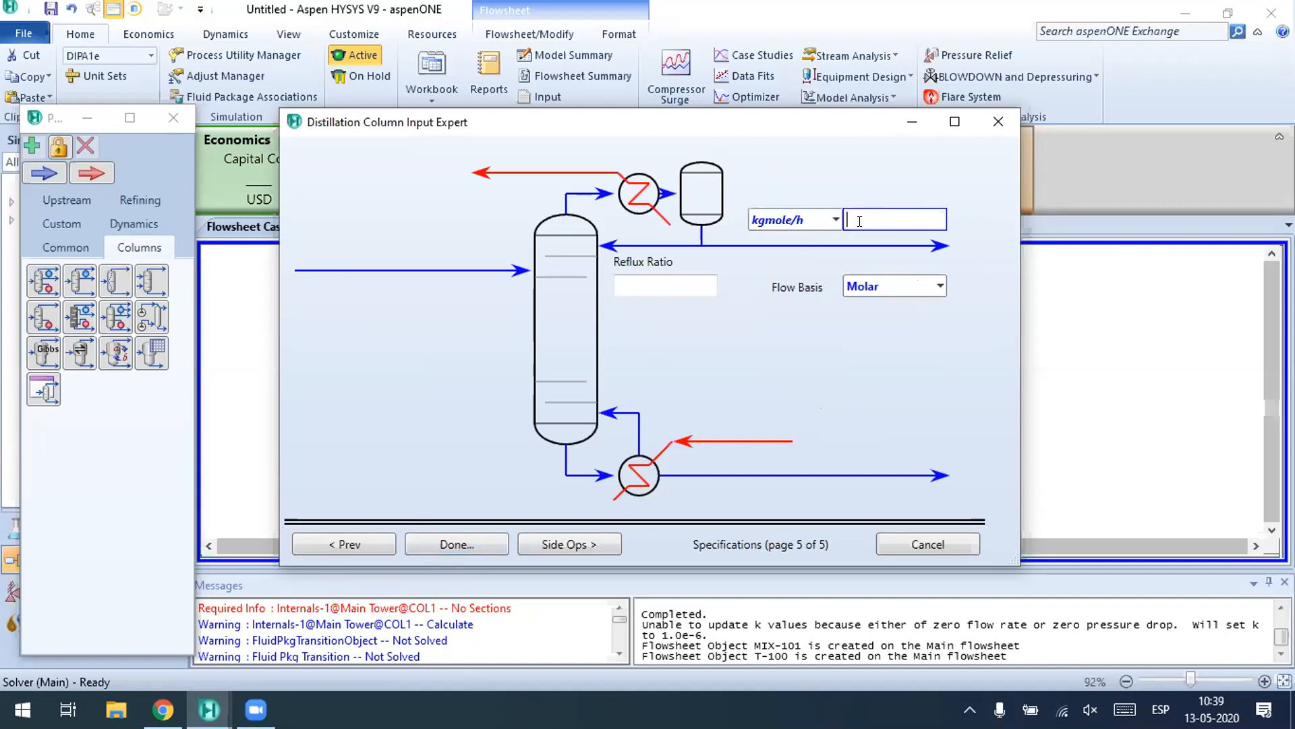
{"action": "left_click", "coordinate": [749, 203]}
{"action": "left_click", "coordinate": [939, 286]}
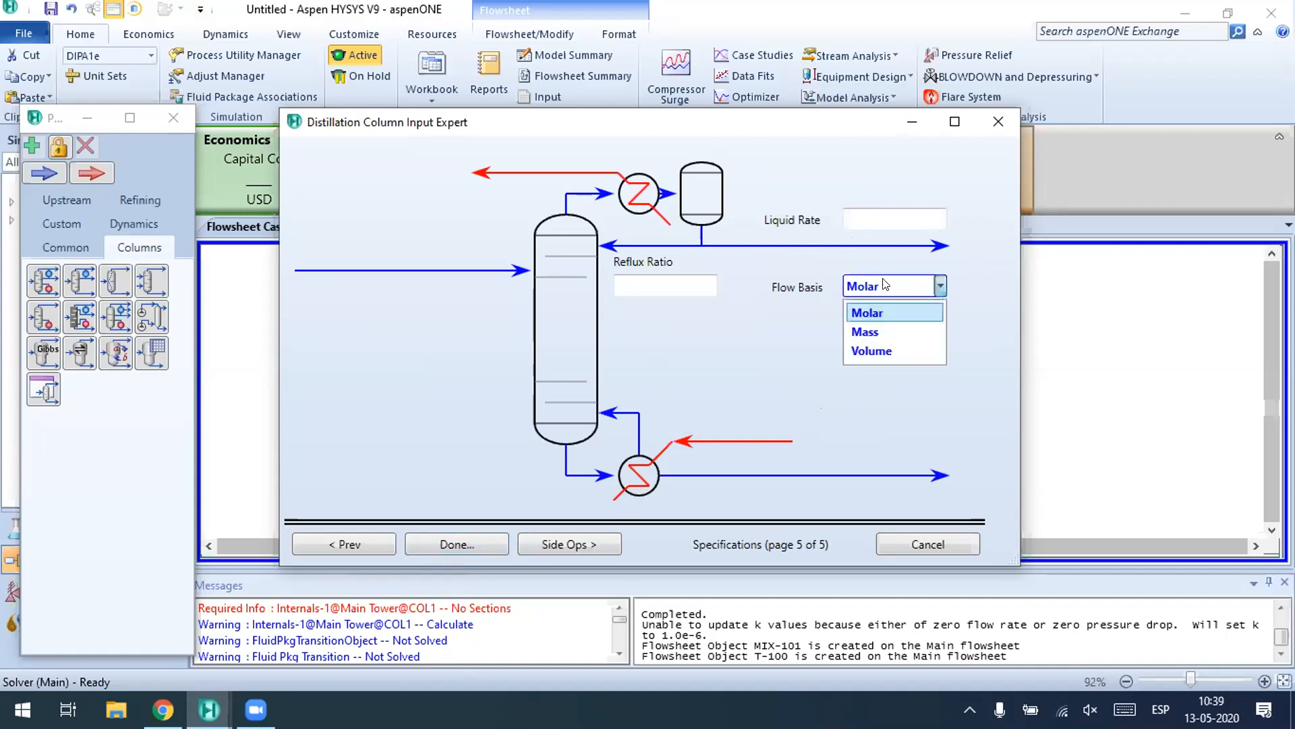
{"action": "left_click", "coordinate": [888, 334]}
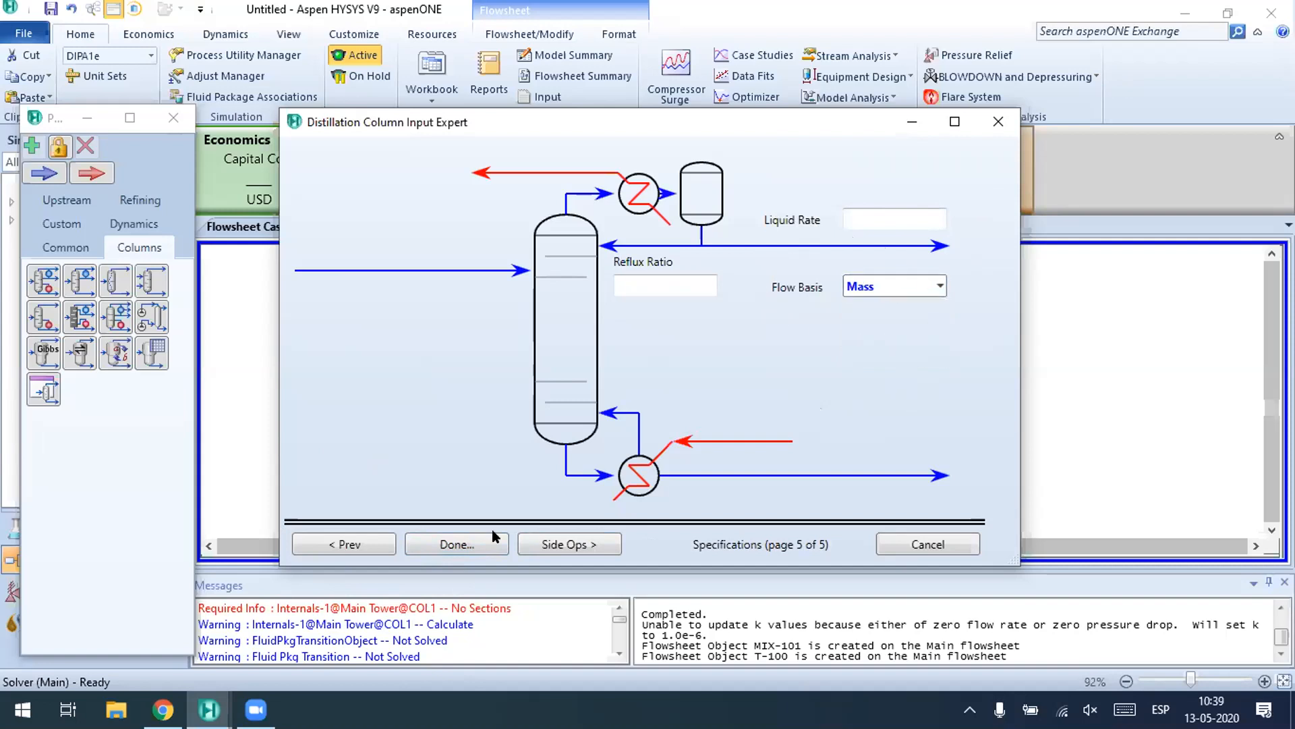
Step: Finish the column input without a liquid rate or reflux ratio and return from T-100's properties to the flowsheet
{"action": "left_click", "coordinate": [457, 535]}
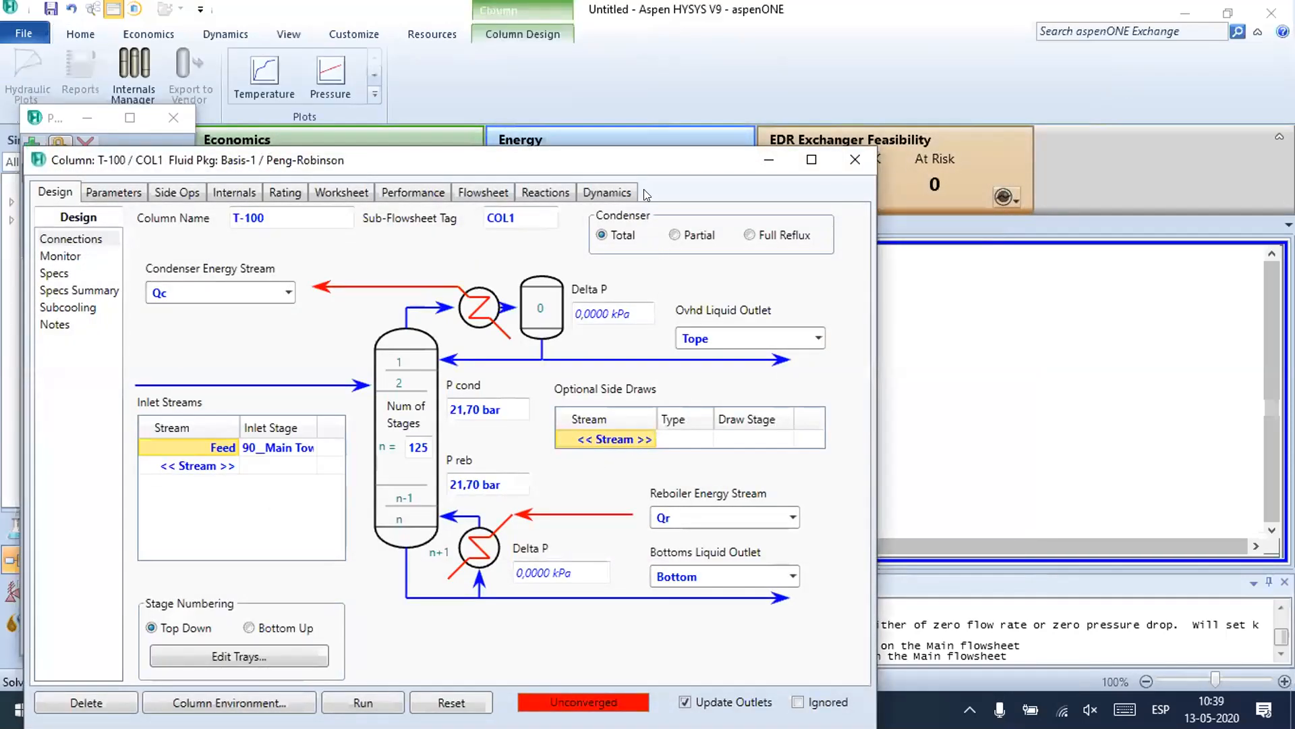
{"action": "left_click_drag", "start_coordinate": [644, 162], "coordinate": [674, 107]}
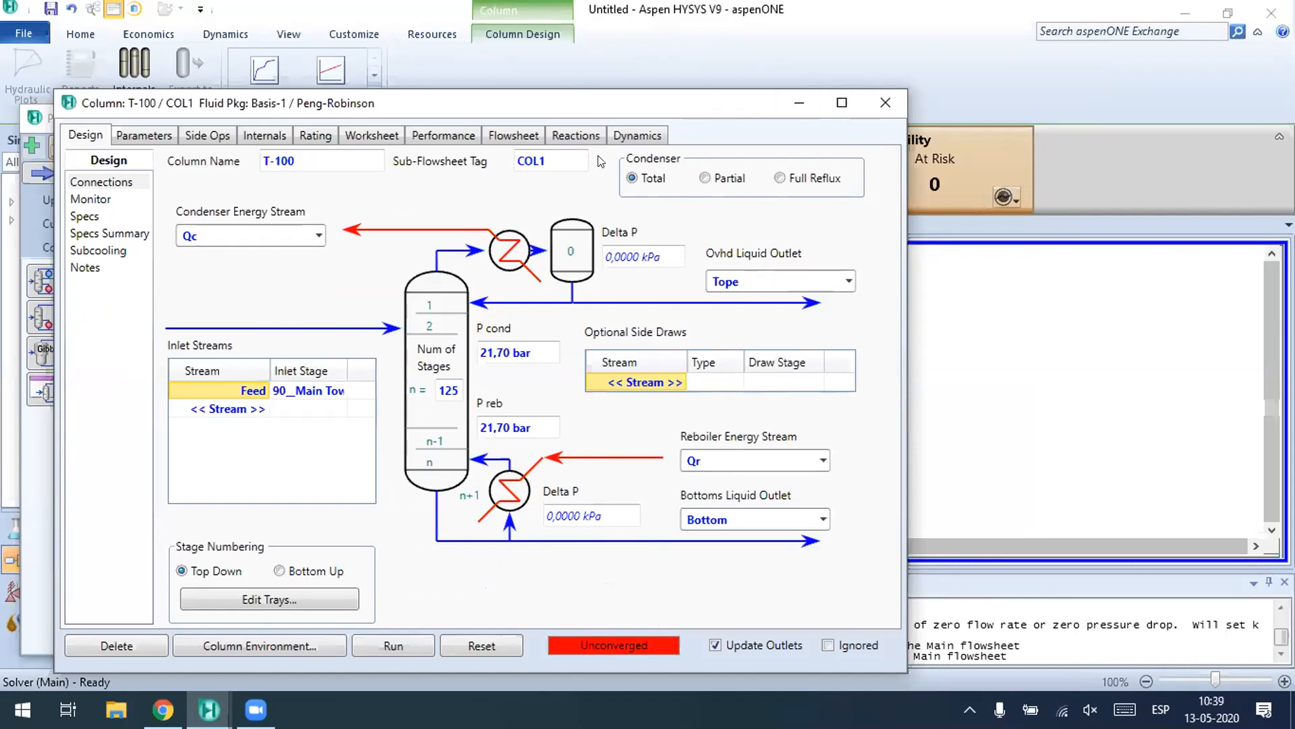
{"action": "left_click", "coordinate": [885, 103]}
{"action": "left_click", "coordinate": [958, 319]}
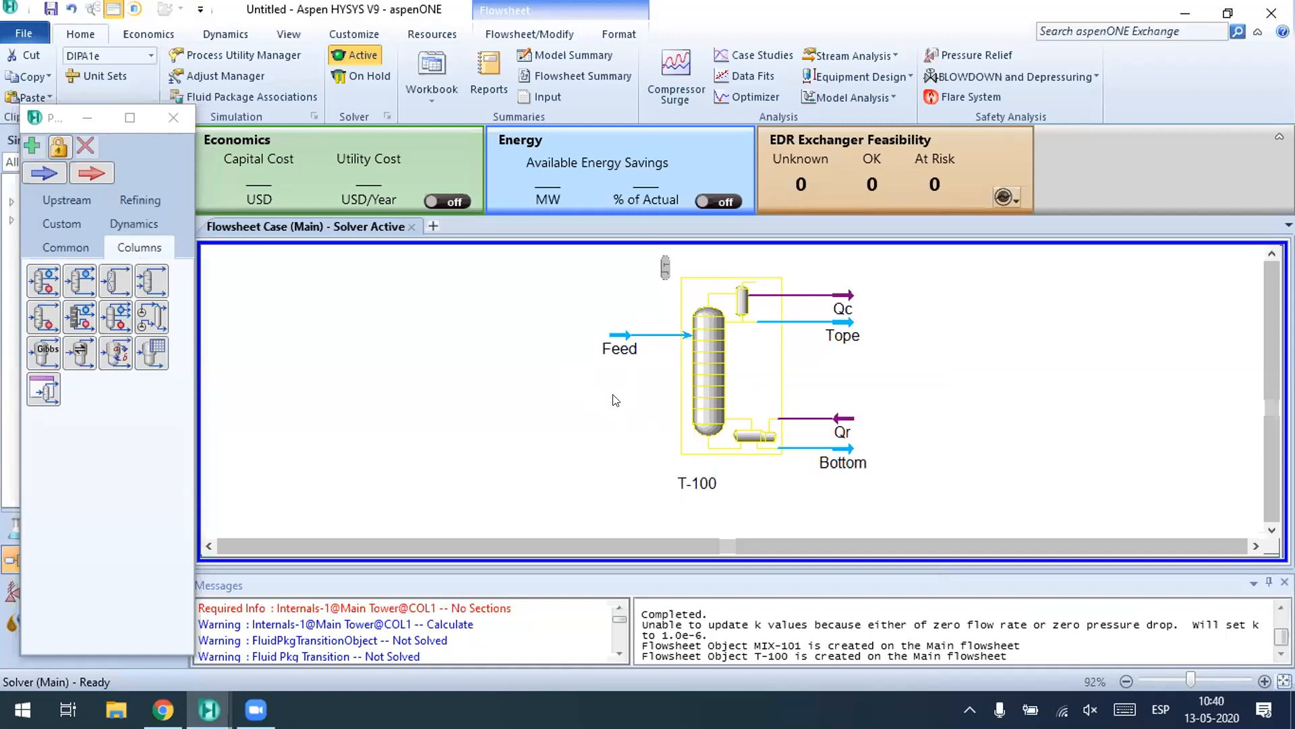
Step: Check which components the composition of the Feed stream offers, leaving its mole fraction empty
{"action": "double_click", "coordinate": [629, 334]}
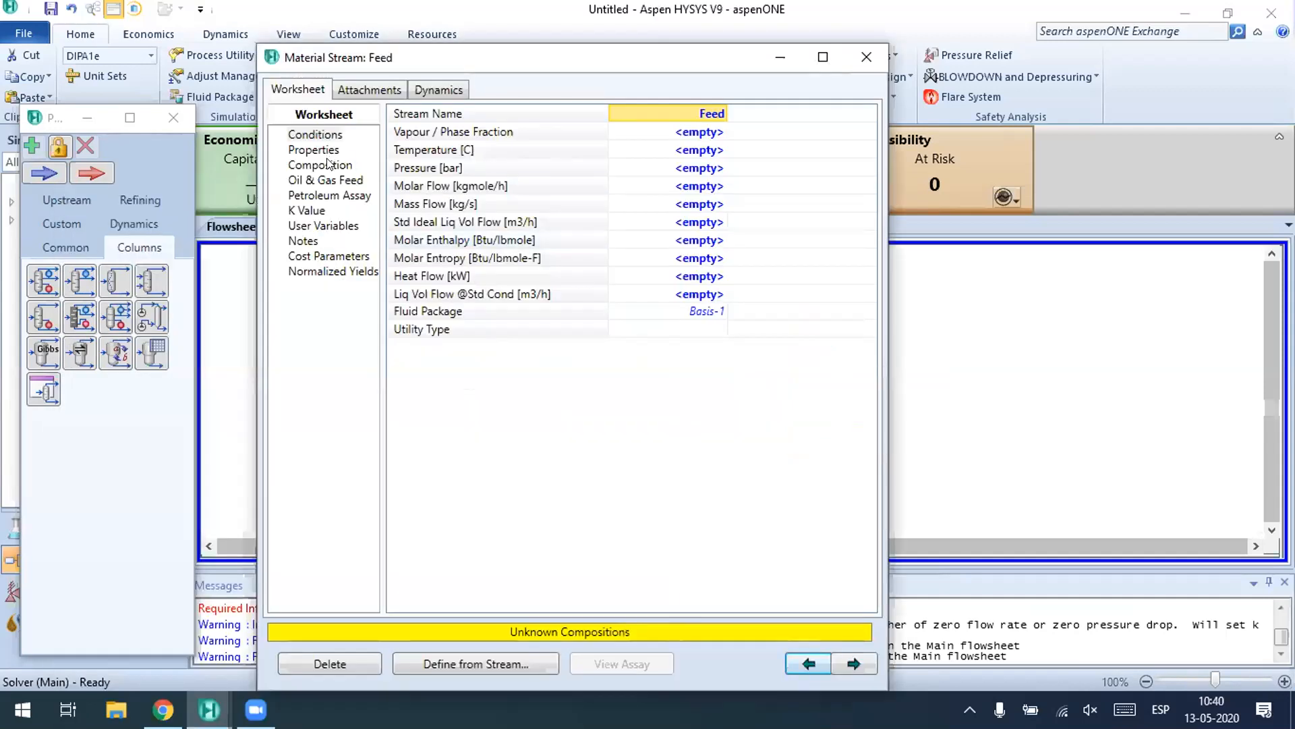
{"action": "left_click", "coordinate": [329, 164]}
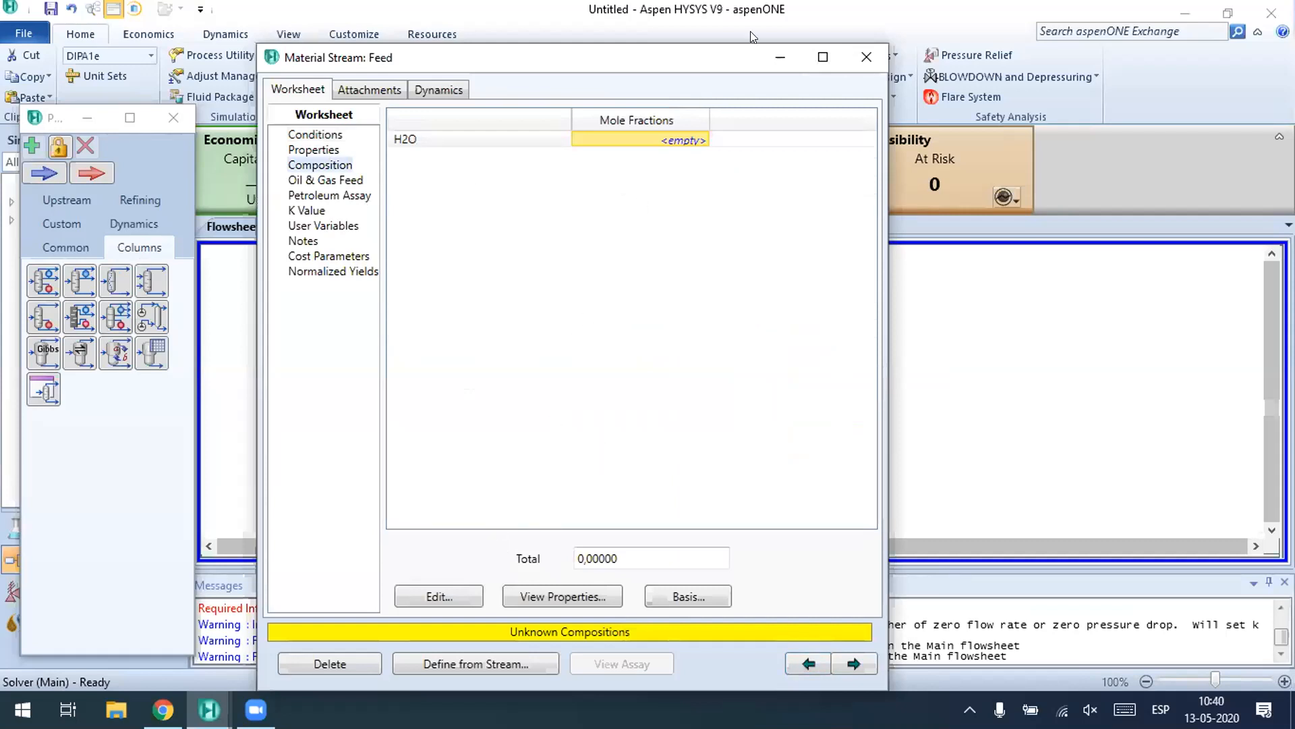
{"action": "left_click", "coordinate": [778, 56]}
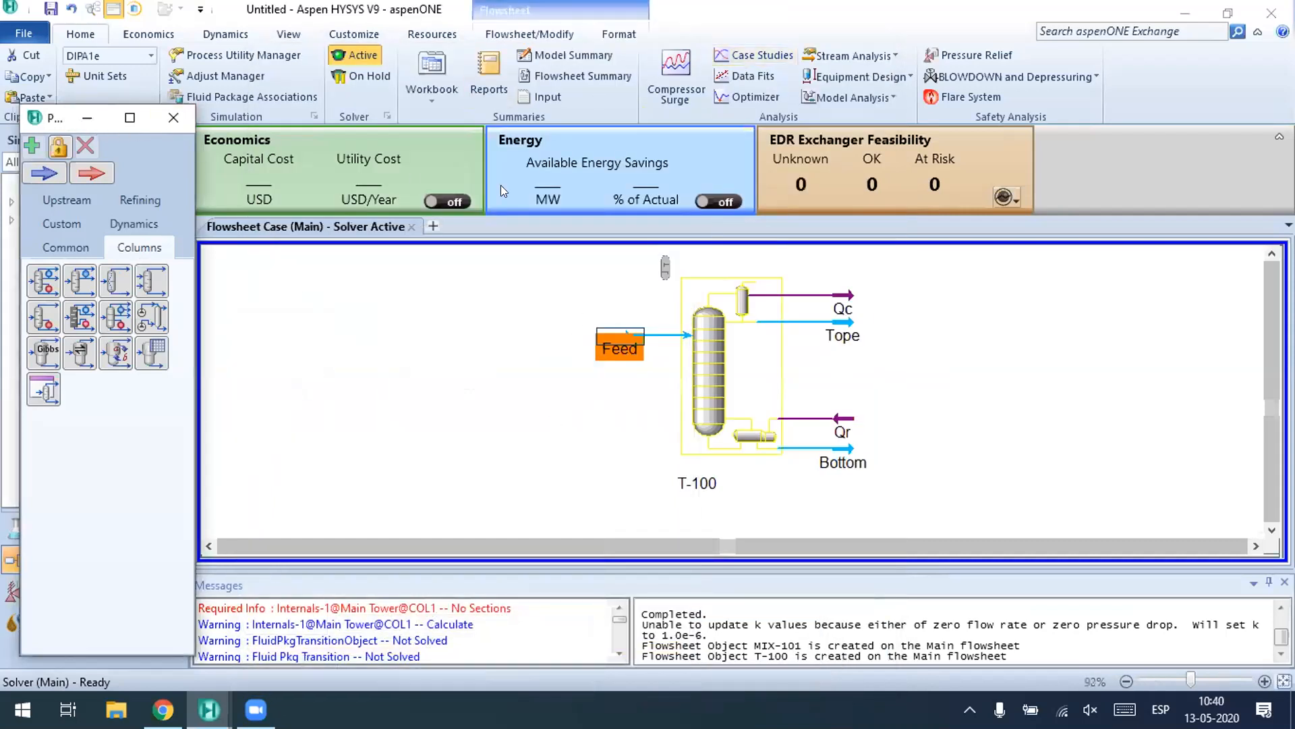
Step: Close the object palette and open Component List - 1 in the Properties environment
{"action": "left_click_drag", "start_coordinate": [30, 121], "coordinate": [174, 202]}
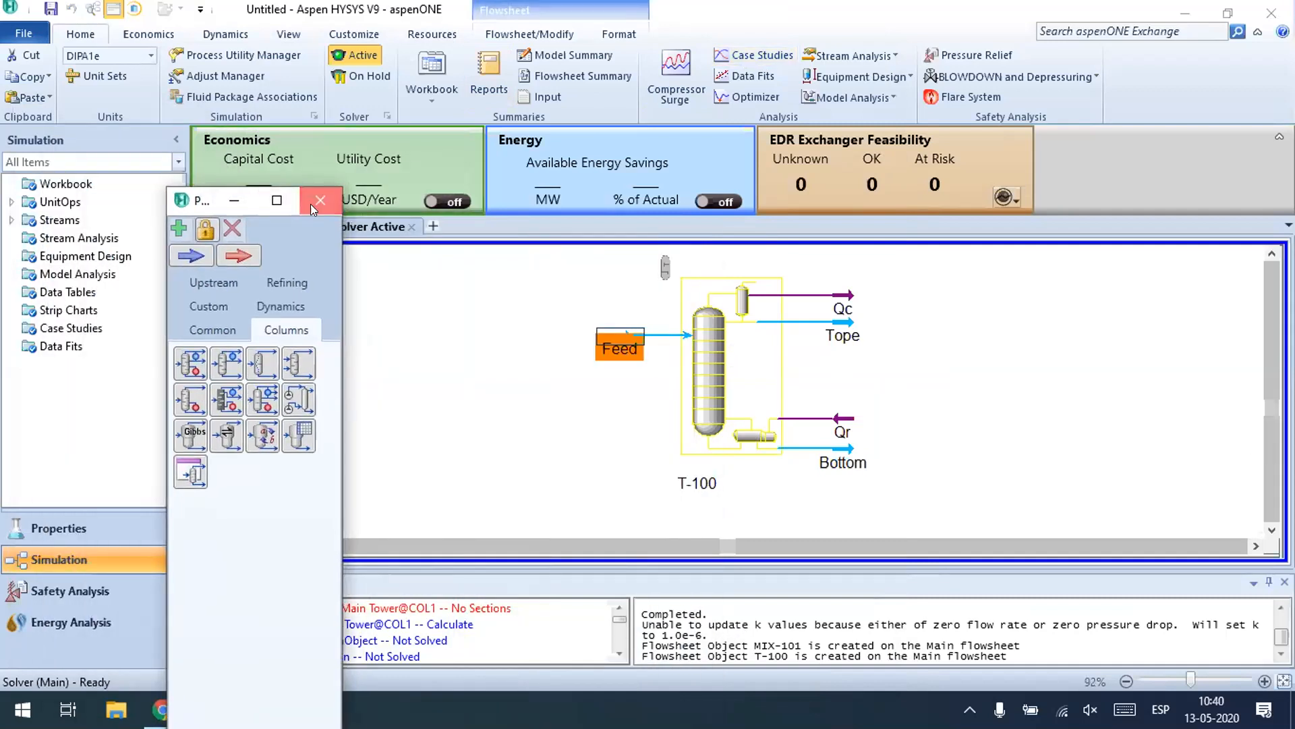
{"action": "left_click", "coordinate": [314, 200]}
{"action": "left_click", "coordinate": [60, 528]}
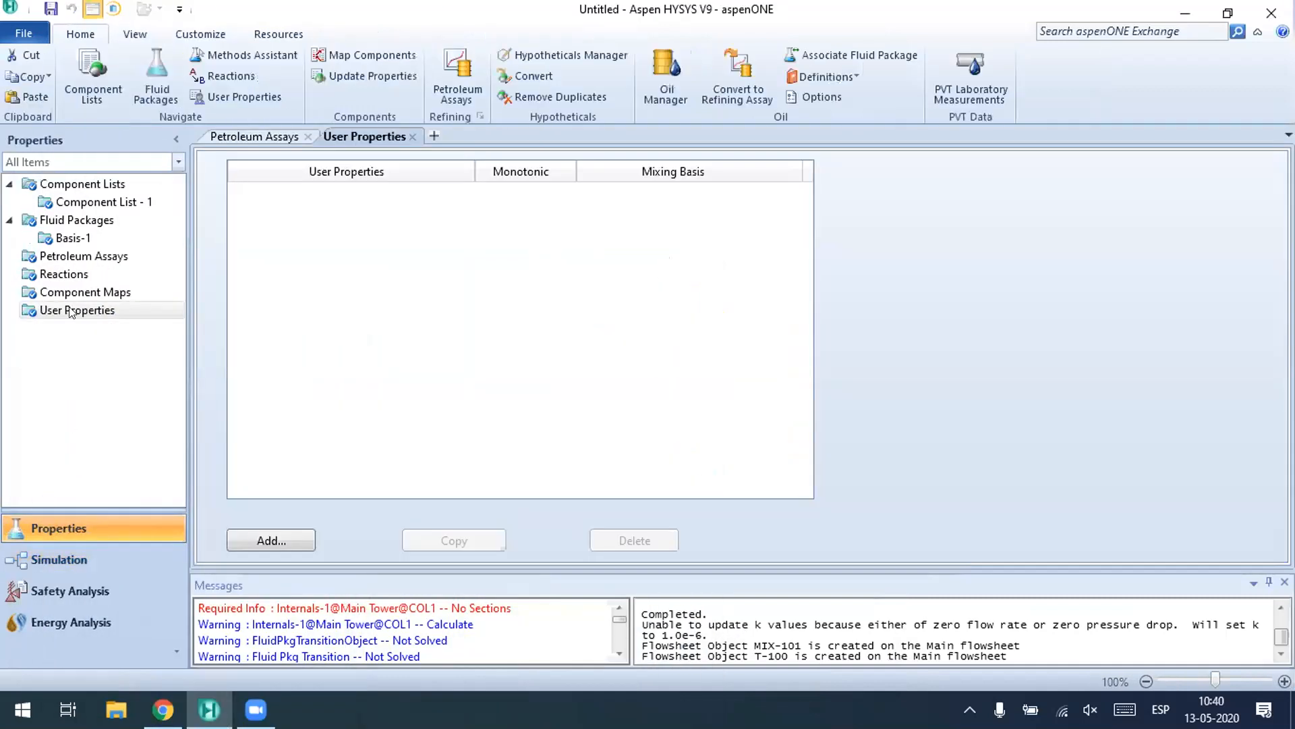
{"action": "left_click", "coordinate": [100, 200]}
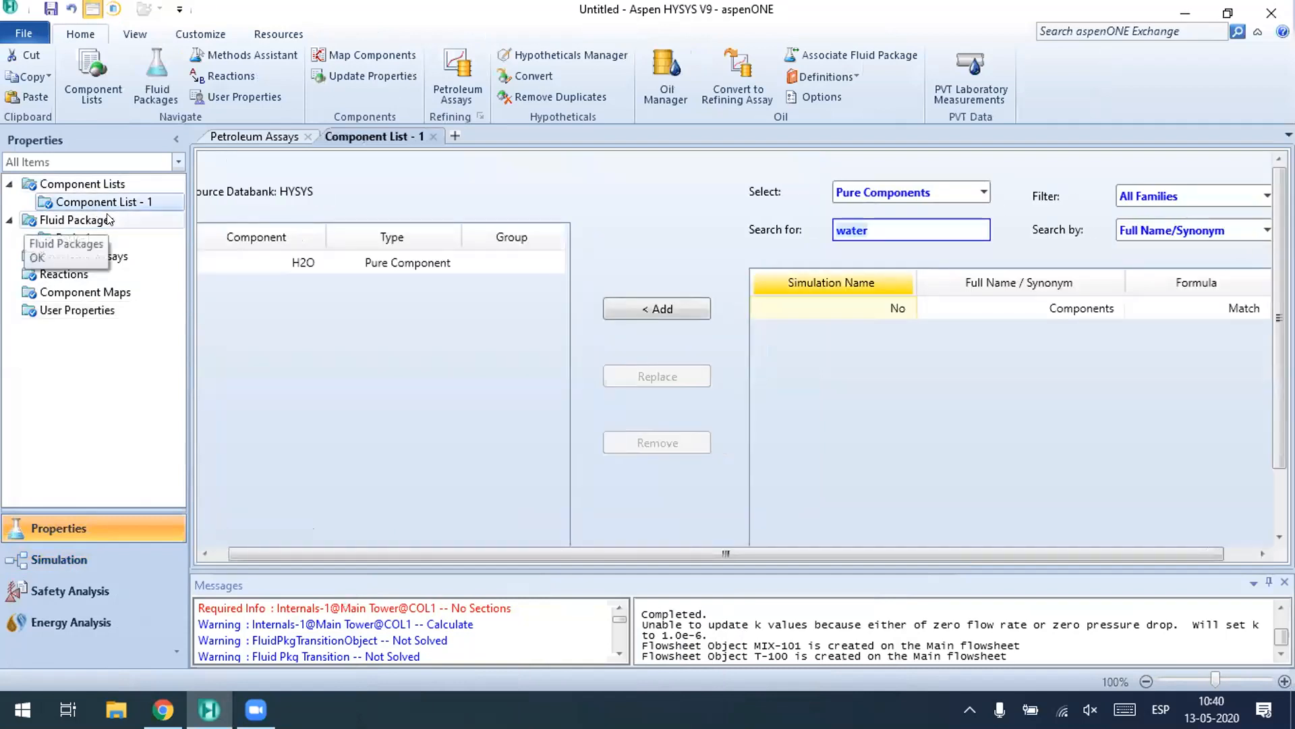
Step: Search the pure components for "etha" and add Ethane to Component List - 1
{"action": "left_click", "coordinate": [917, 228]}
{"action": "left_click_drag", "start_coordinate": [918, 228], "coordinate": [458, 259]}
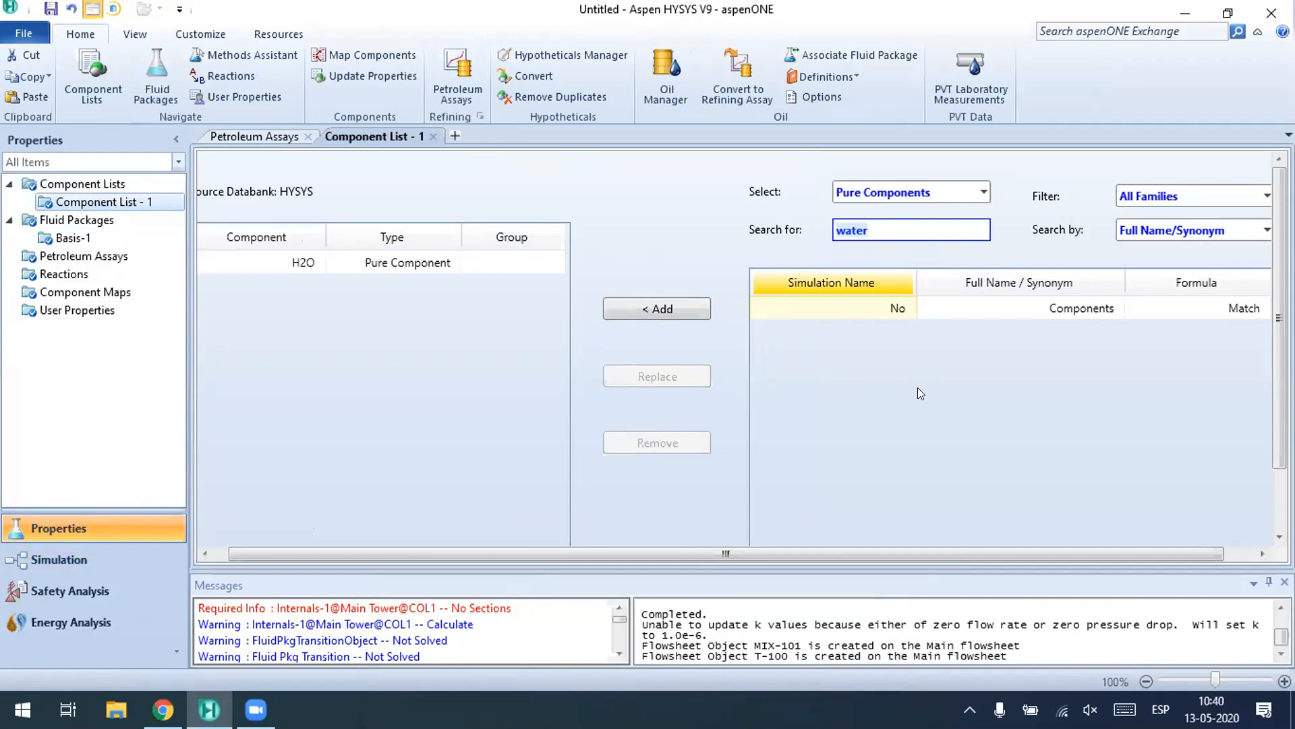
{"action": "type", "text": "etha"}
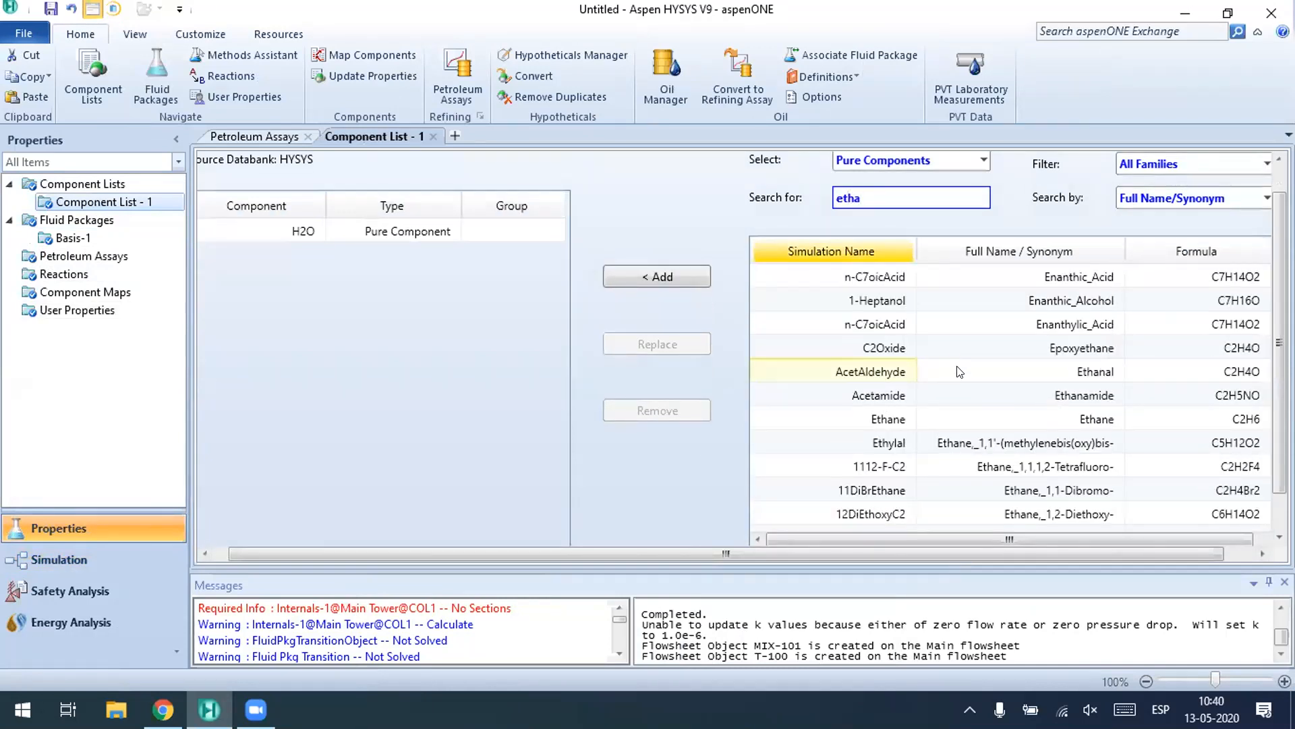
{"action": "double_click", "coordinate": [901, 418]}
{"action": "left_click", "coordinate": [876, 202]}
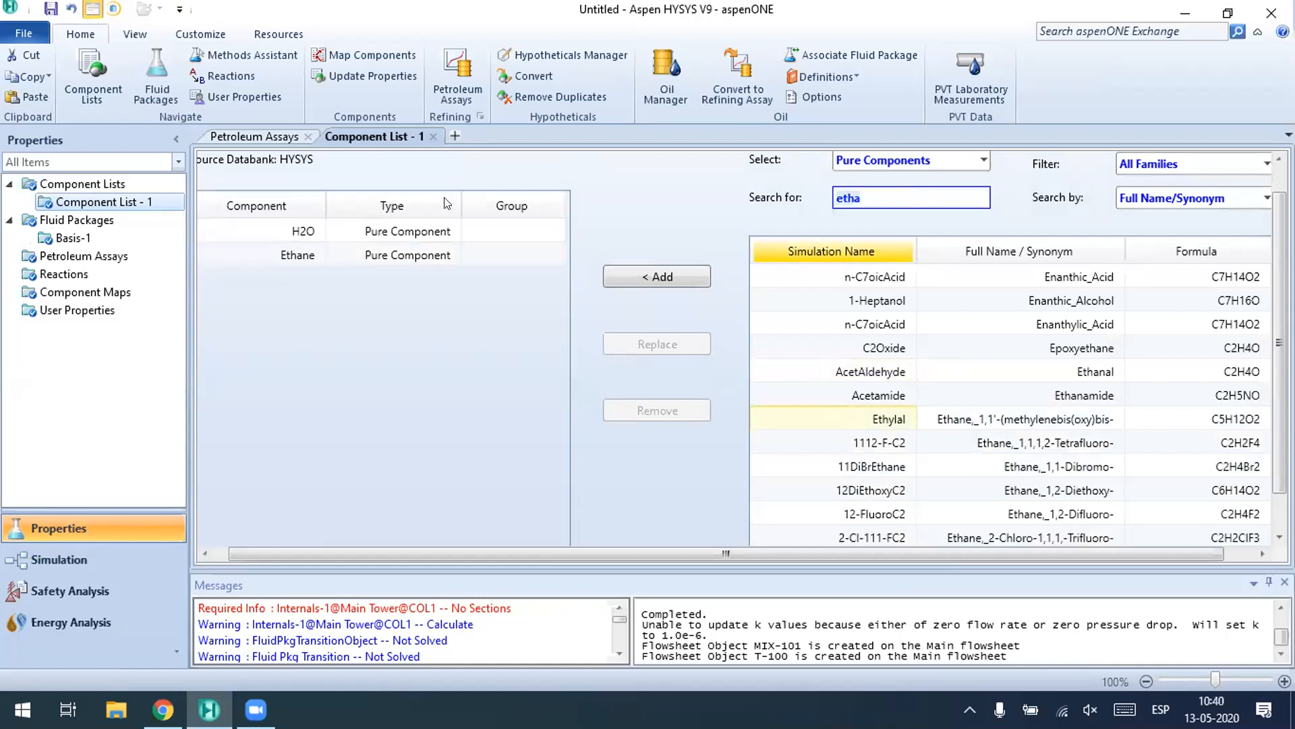
Step: Search the pure components by formula for C2H4, add Ethylene to Component List - 1, and remove H2O from the list
{"action": "left_click", "coordinate": [1265, 198]}
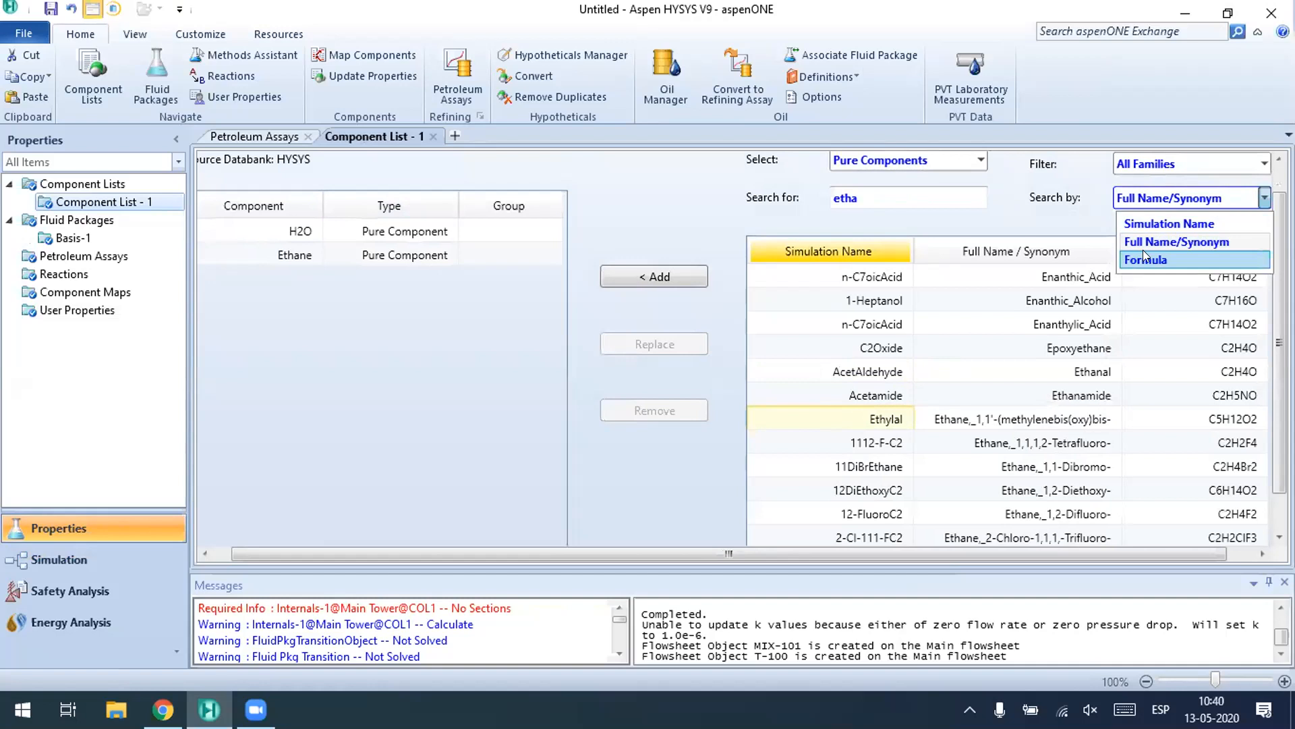
{"action": "left_click", "coordinate": [1145, 258]}
{"action": "type", "text": "C2H4"}
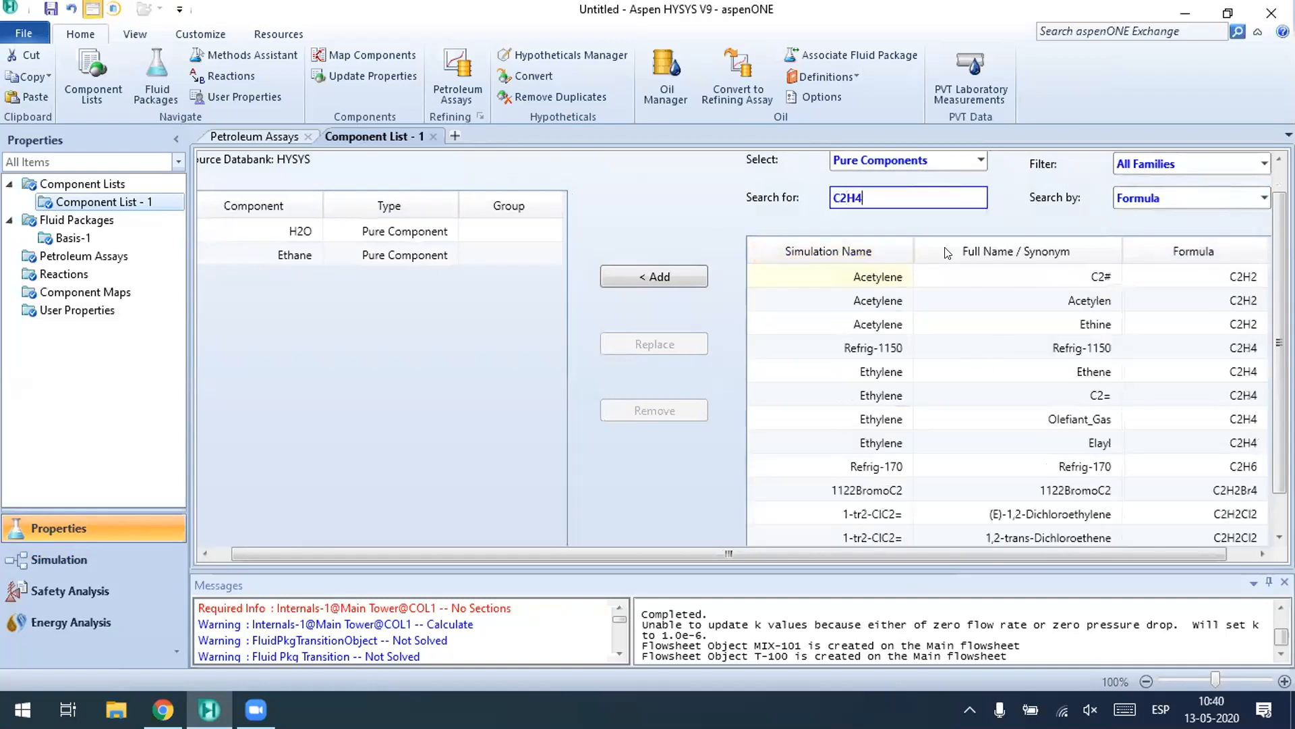
{"action": "left_click", "coordinate": [867, 297]}
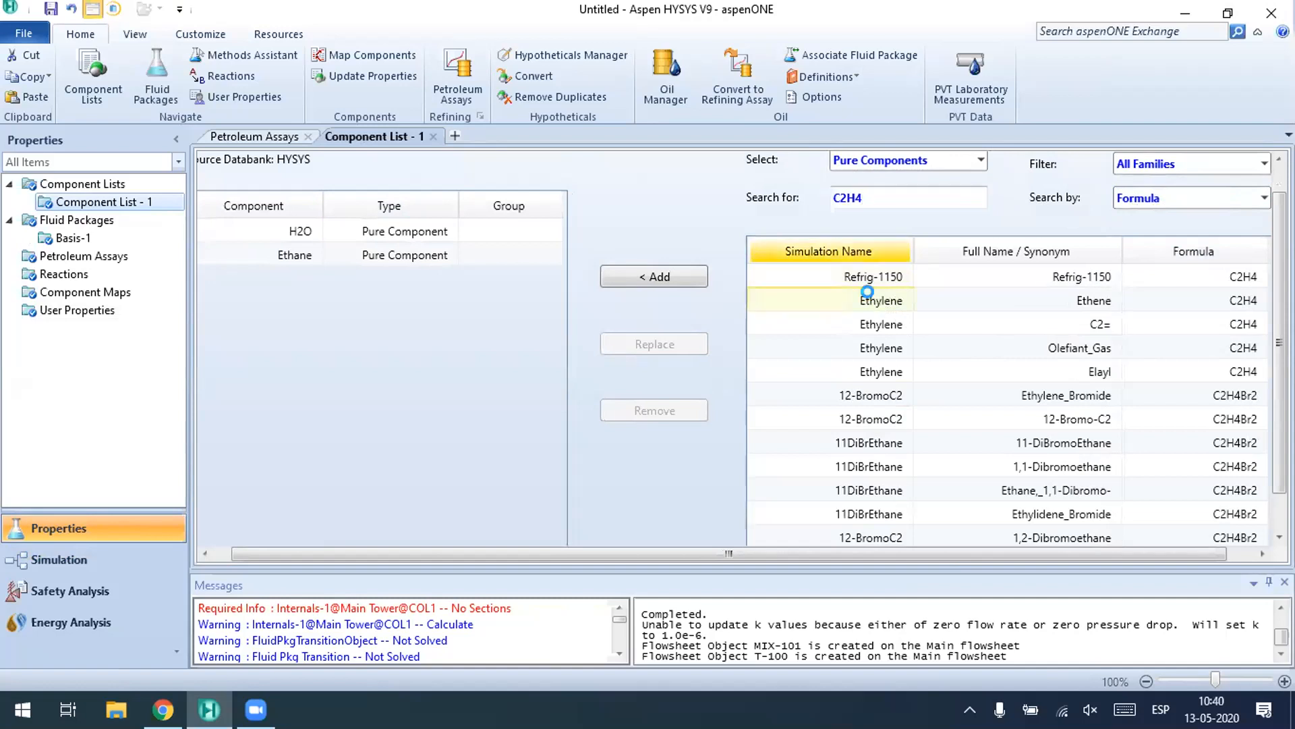
{"action": "left_click", "coordinate": [337, 223]}
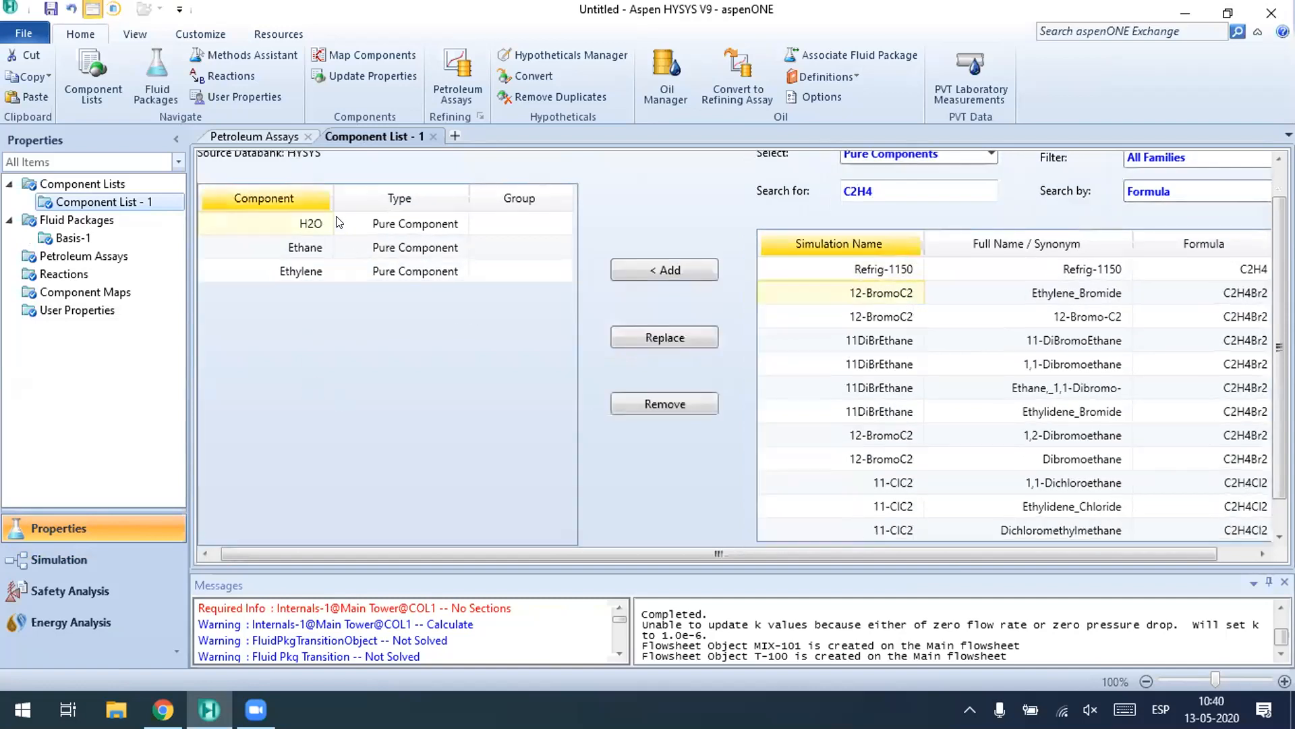
{"action": "left_click", "coordinate": [681, 404]}
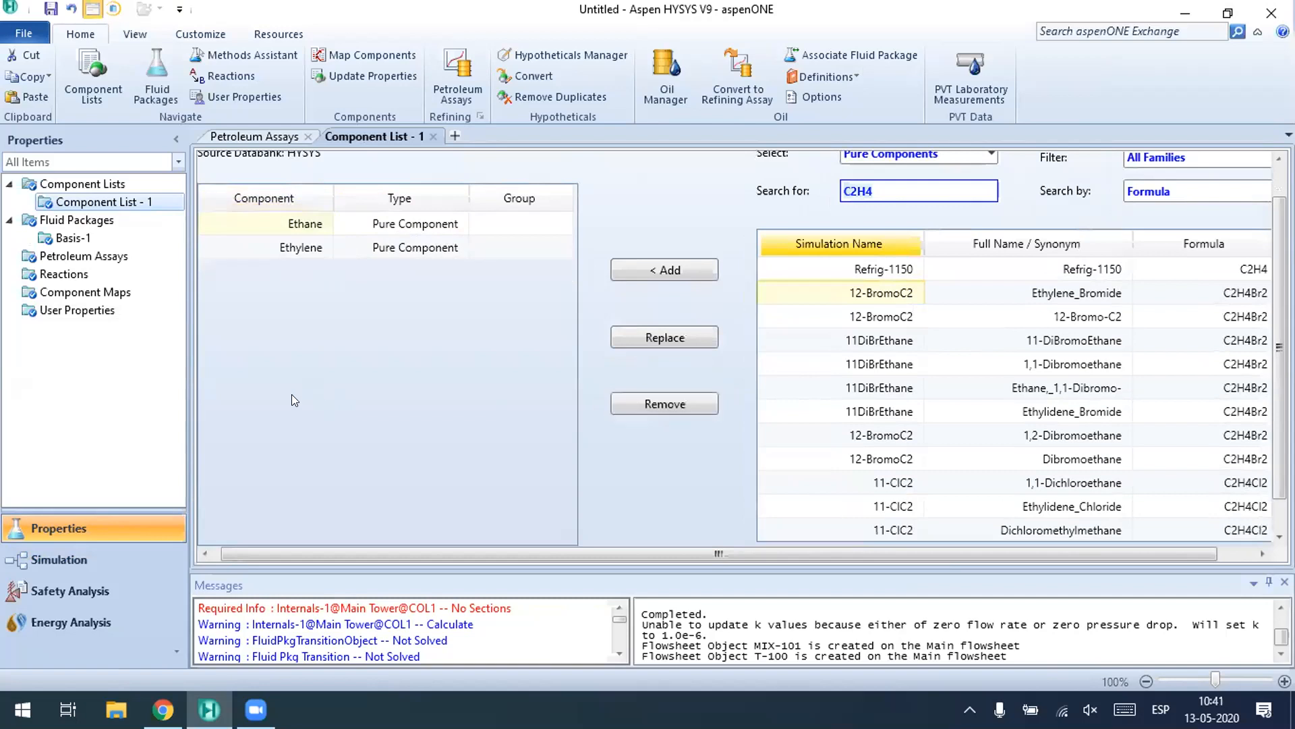
Step: Check the fluid packages and return to the Simulation environment in holding mode
{"action": "left_click", "coordinate": [64, 238]}
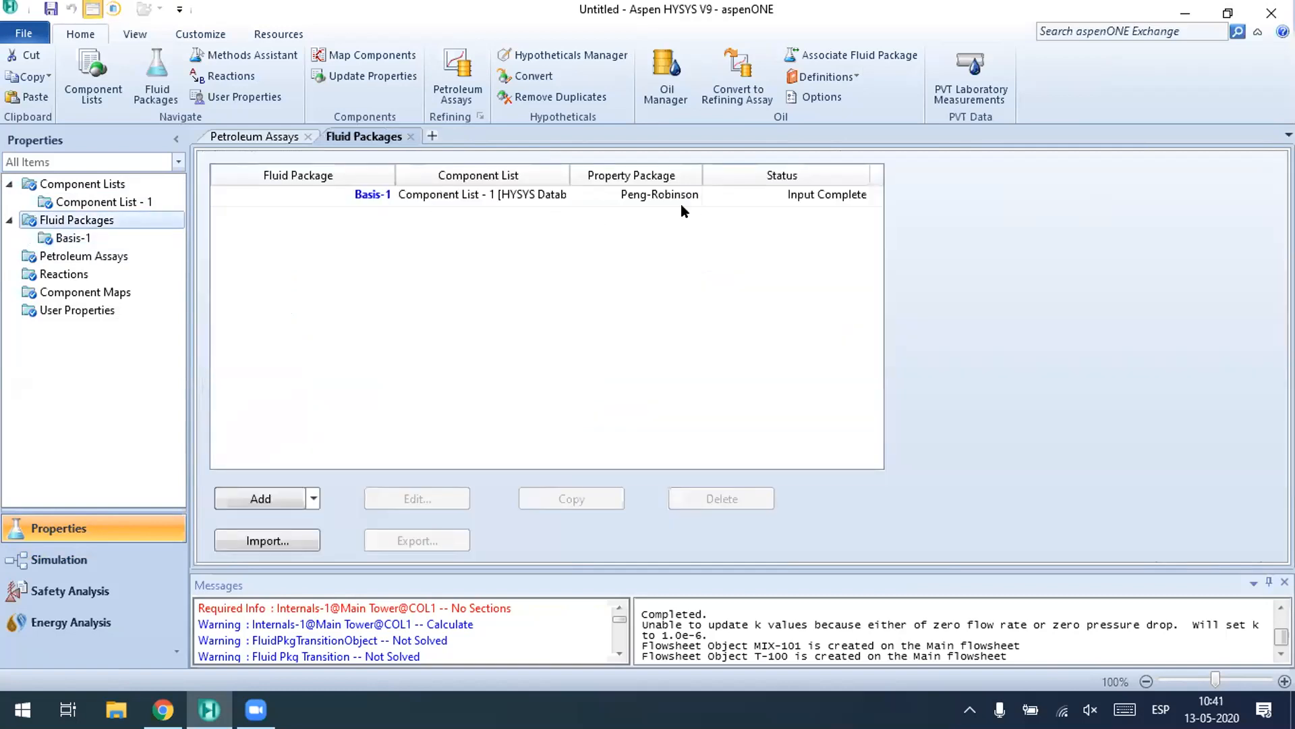
{"action": "left_click", "coordinate": [70, 559]}
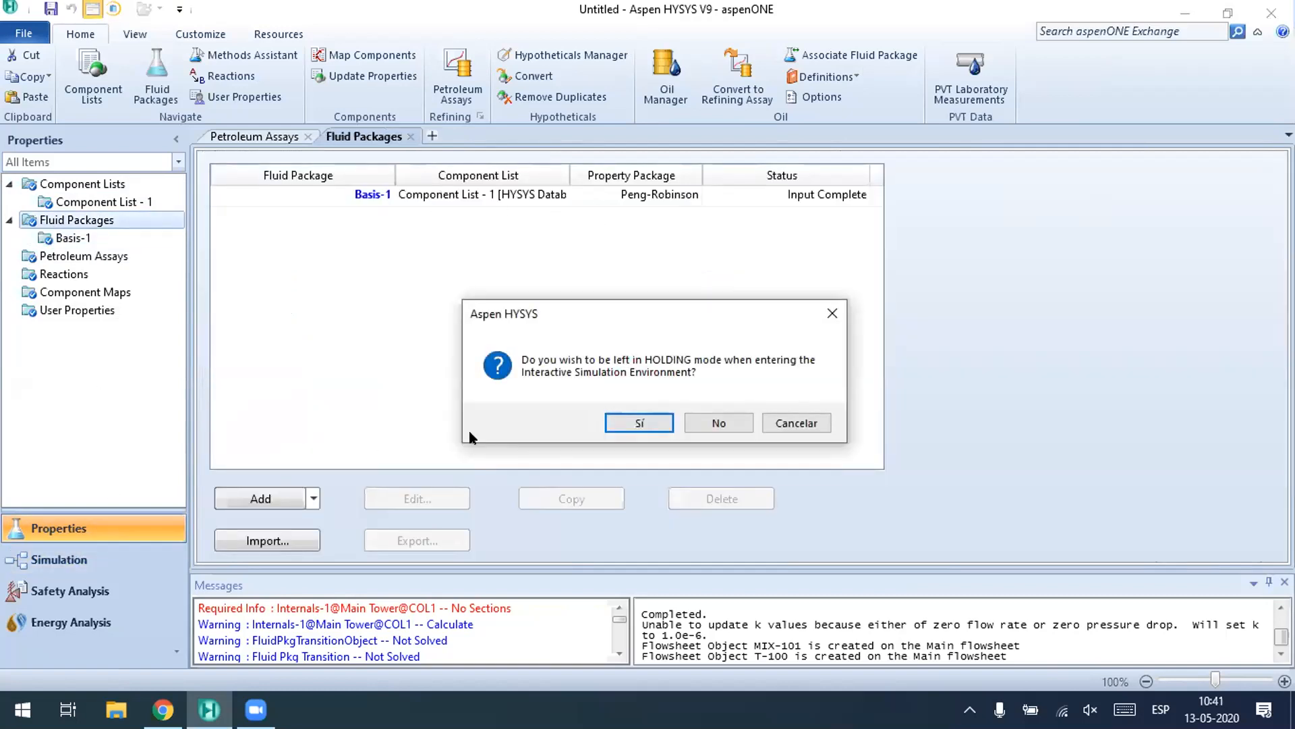
{"action": "left_click", "coordinate": [640, 422]}
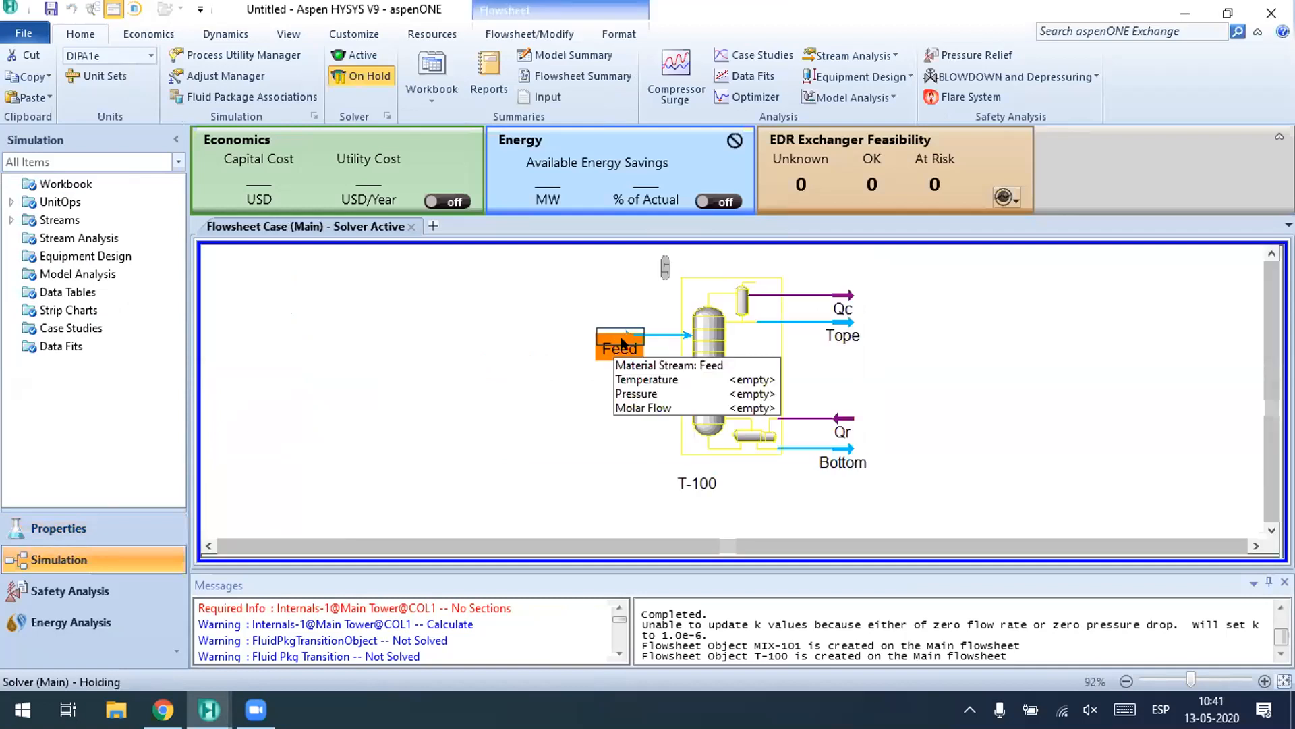
Step: Check which components the Feed stream's composition offers and review the connections of column T-100
{"action": "double_click", "coordinate": [627, 335]}
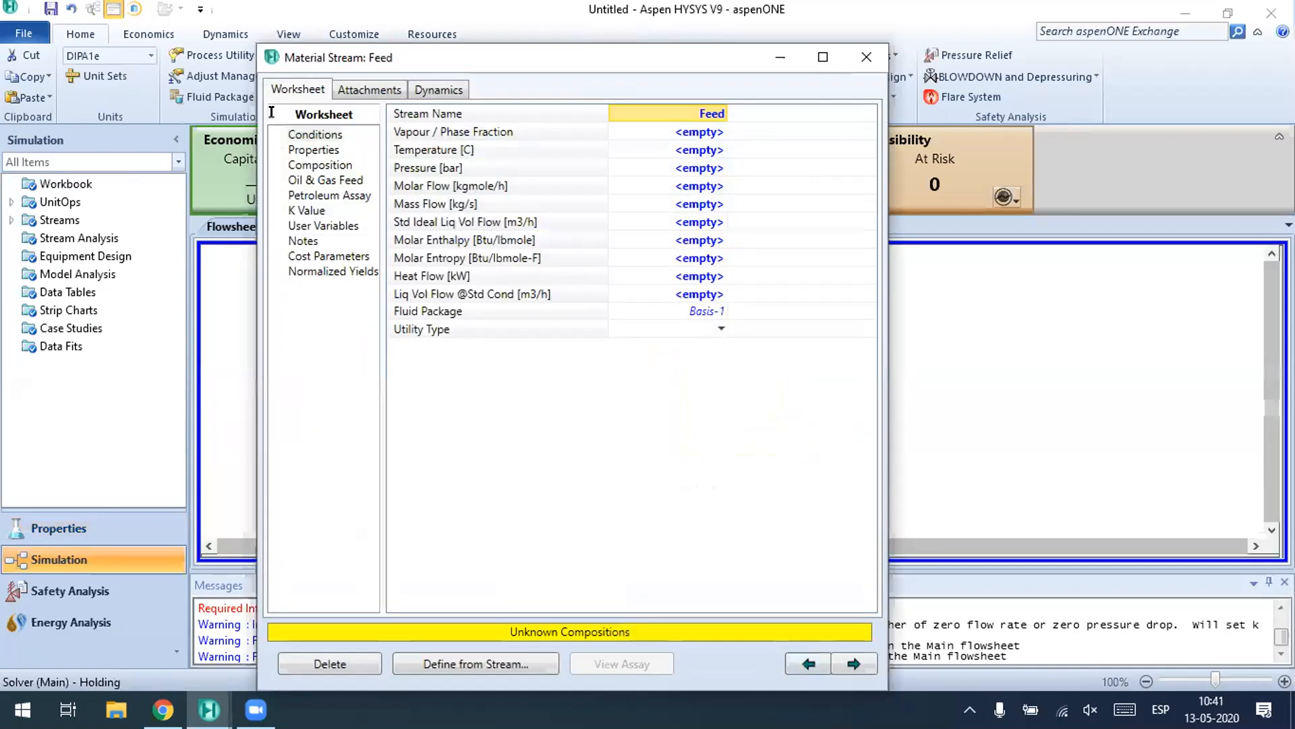
{"action": "left_click", "coordinate": [320, 164]}
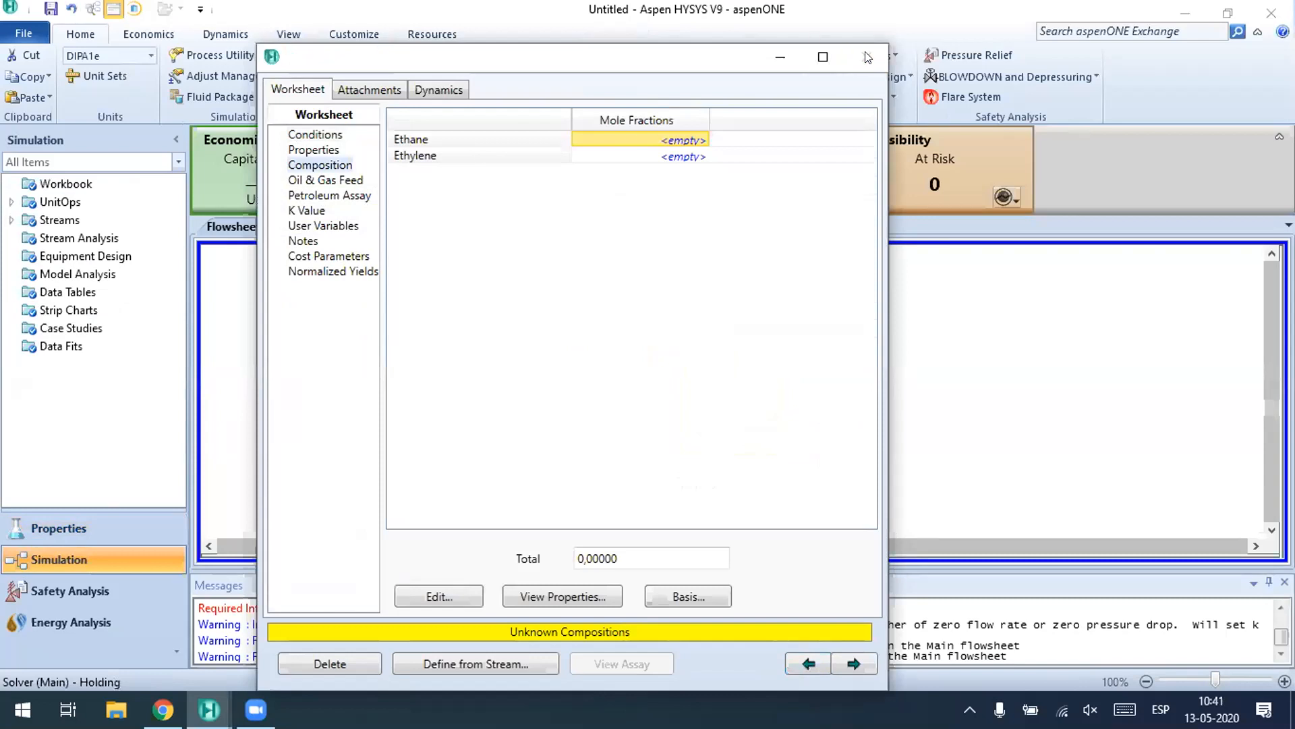
{"action": "left_click", "coordinate": [867, 56]}
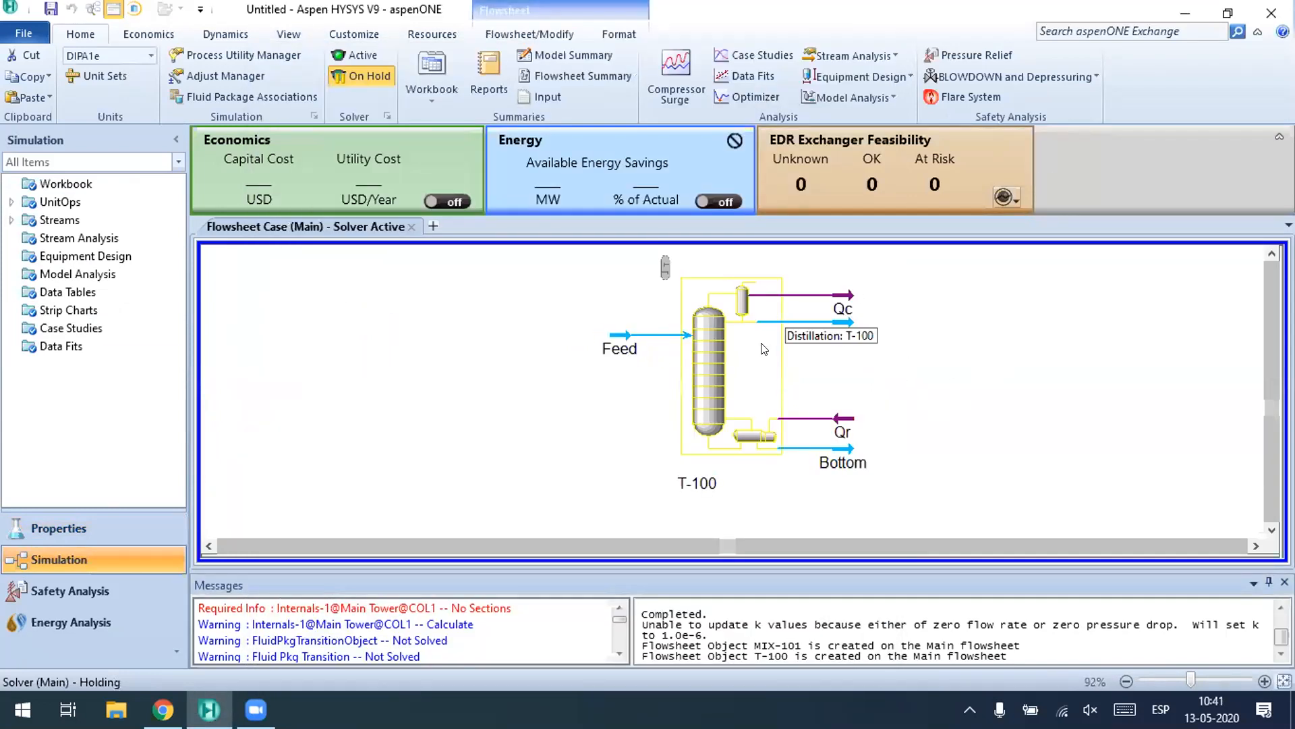
{"action": "double_click", "coordinate": [714, 360]}
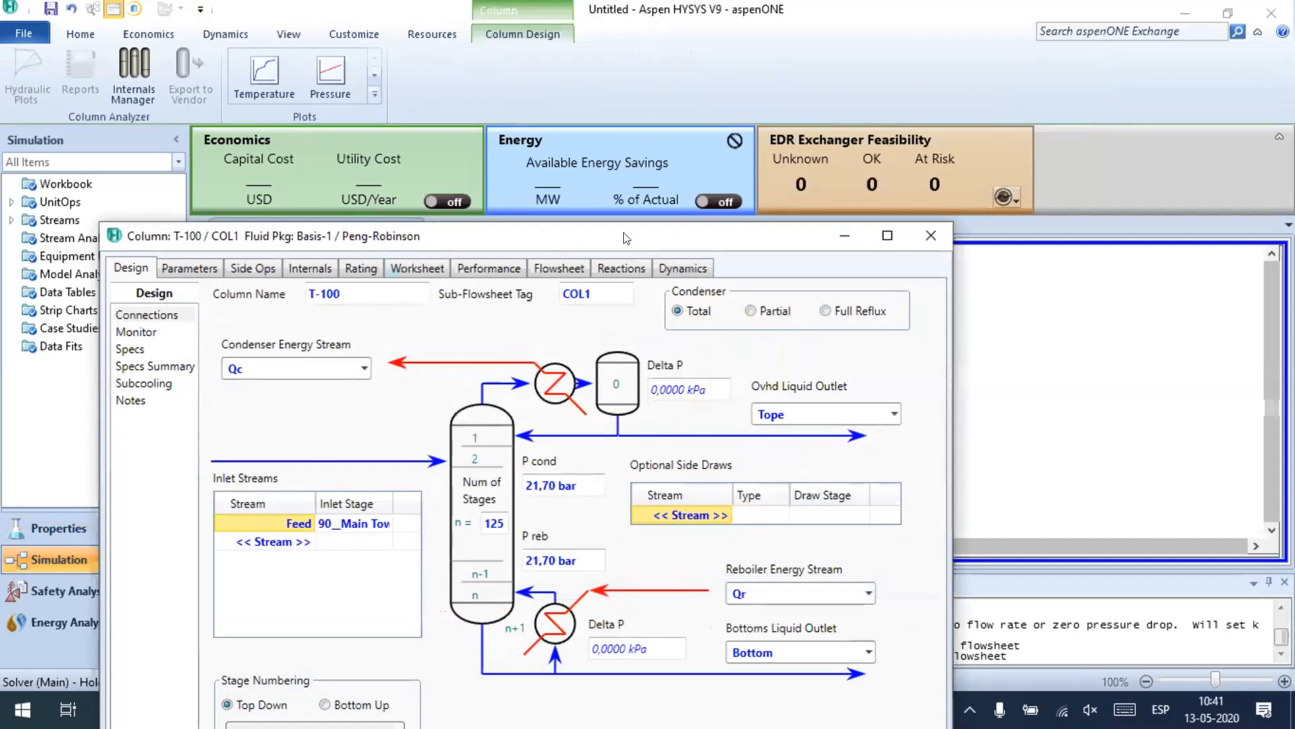
{"action": "left_click_drag", "start_coordinate": [626, 236], "coordinate": [610, 97]}
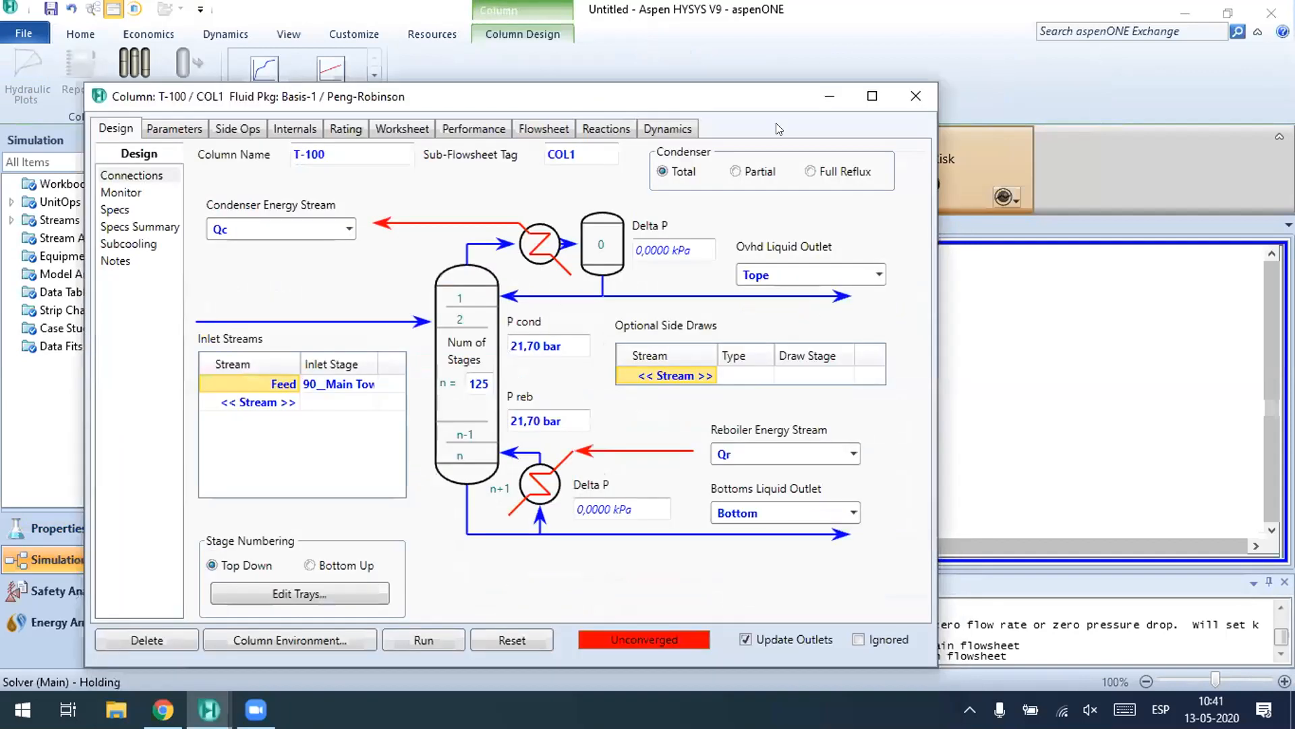
{"action": "left_click", "coordinate": [926, 90]}
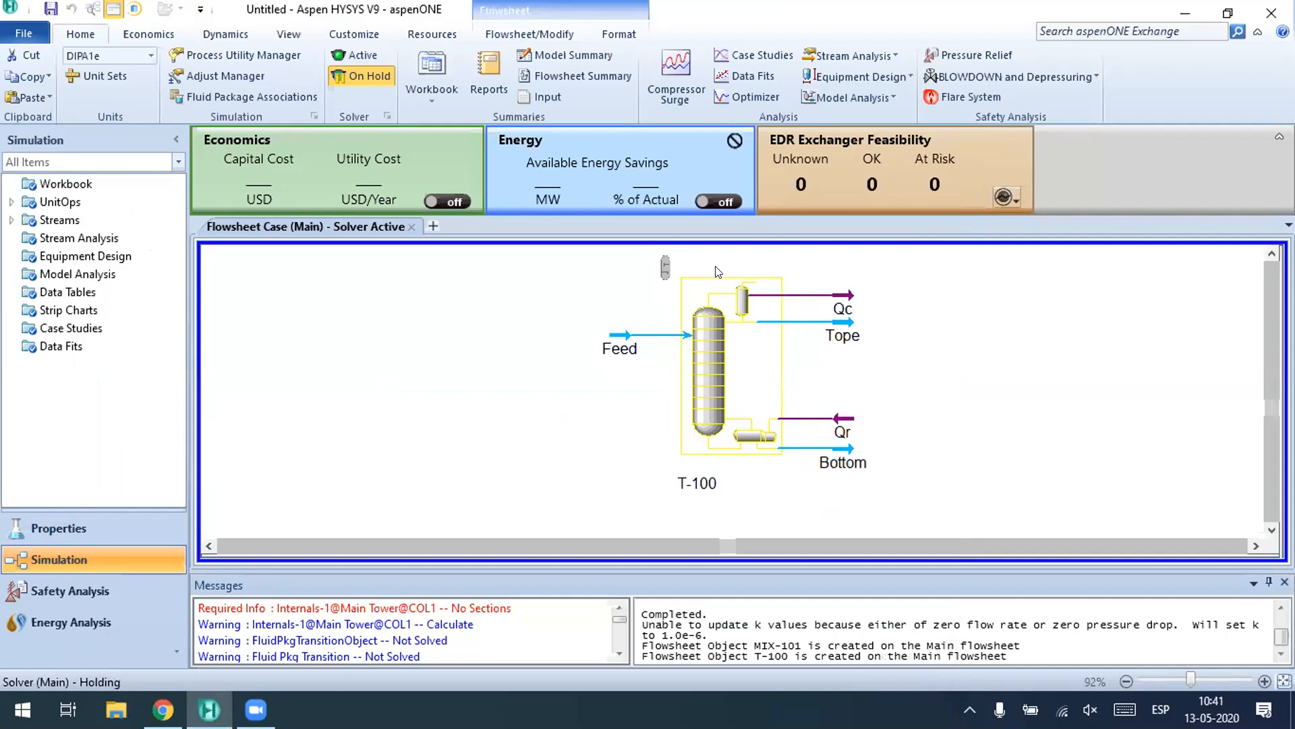
Step: Open the Feed stream's composition for input and set its composition basis to Mass Fractions
{"action": "left_click", "coordinate": [621, 336]}
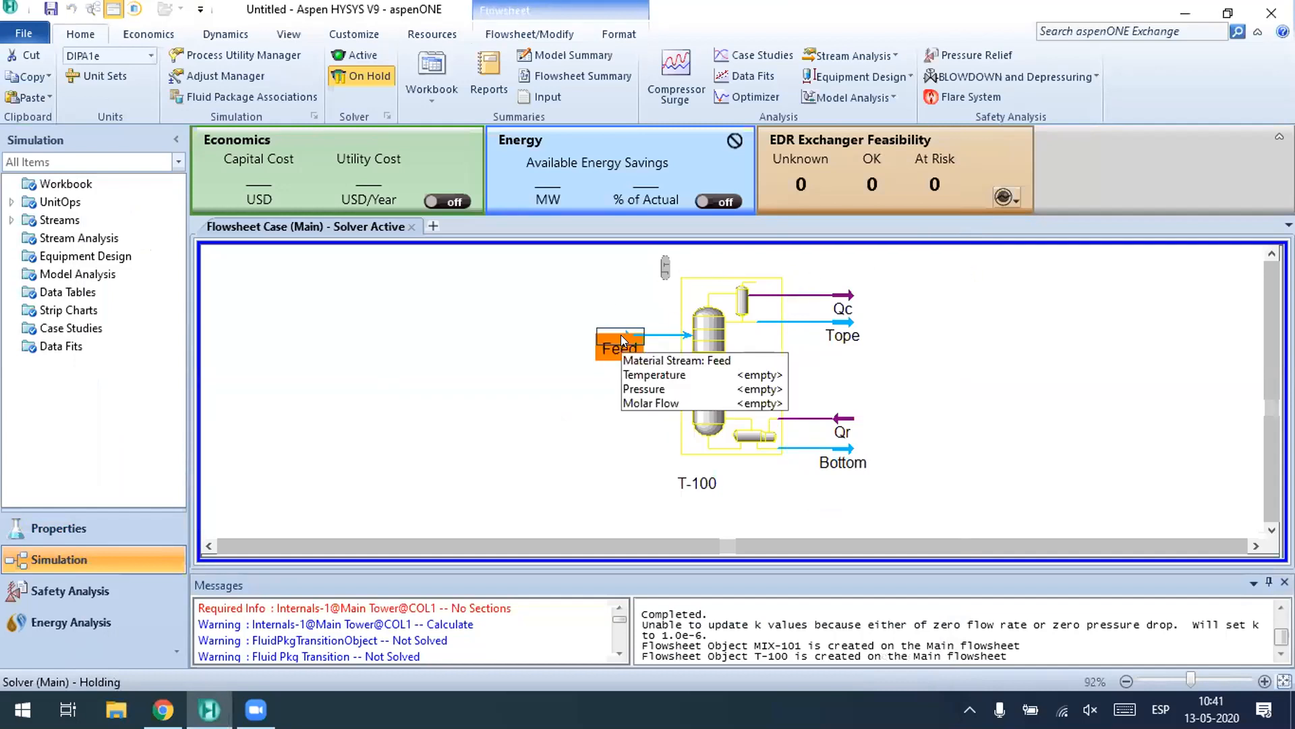
{"action": "double_click", "coordinate": [626, 328]}
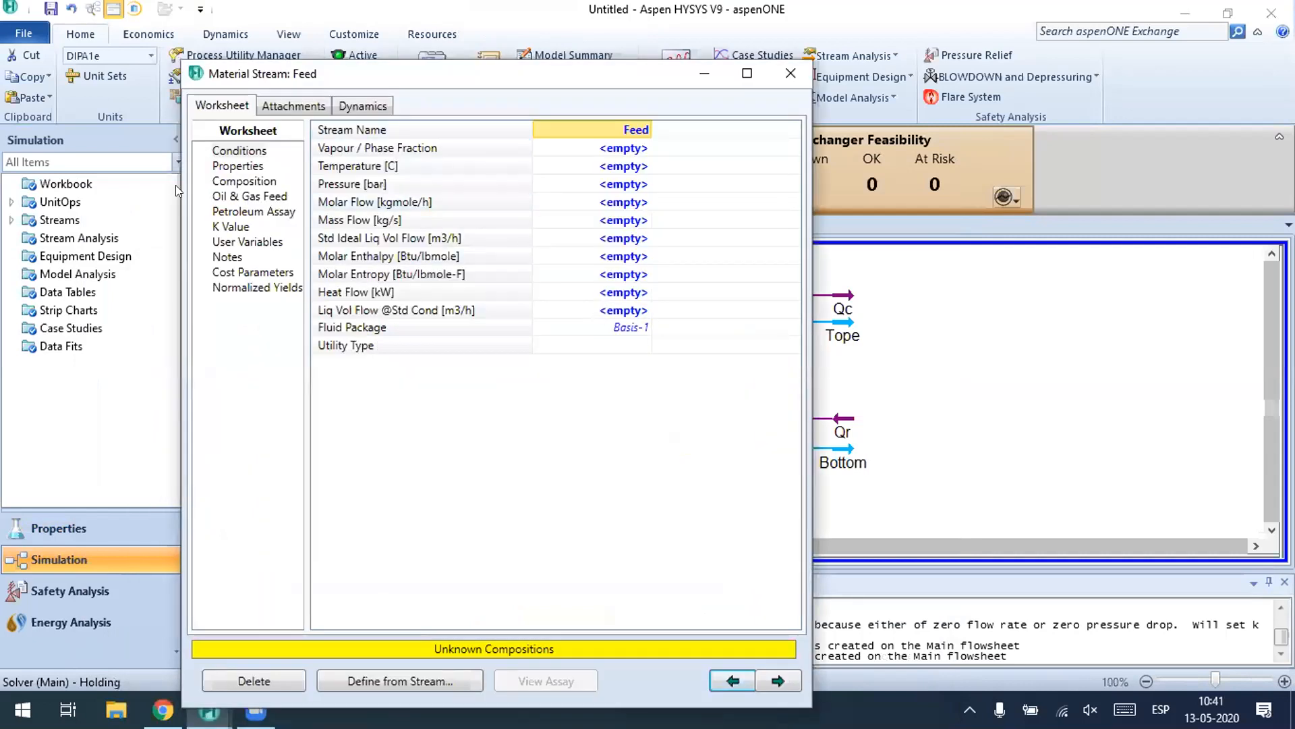
{"action": "left_click", "coordinate": [236, 182]}
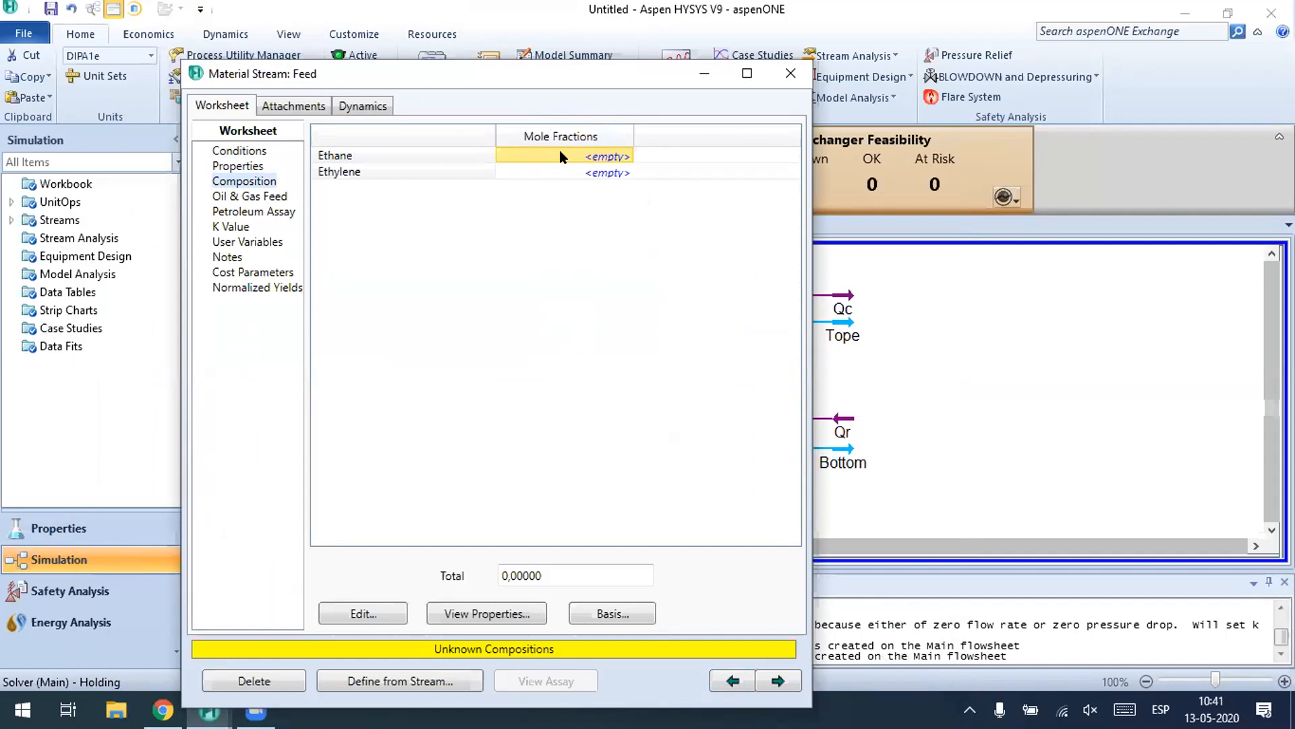
{"action": "left_click", "coordinate": [375, 608]}
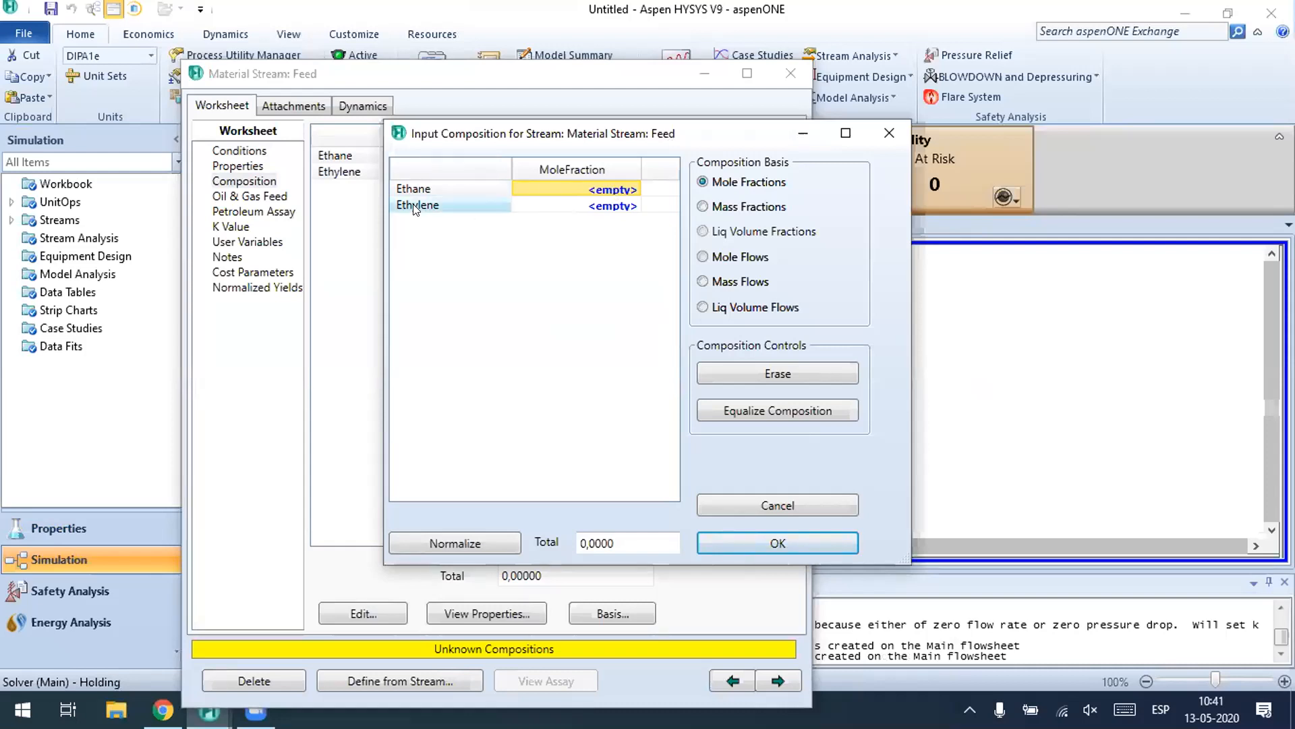
{"action": "left_click", "coordinate": [705, 206]}
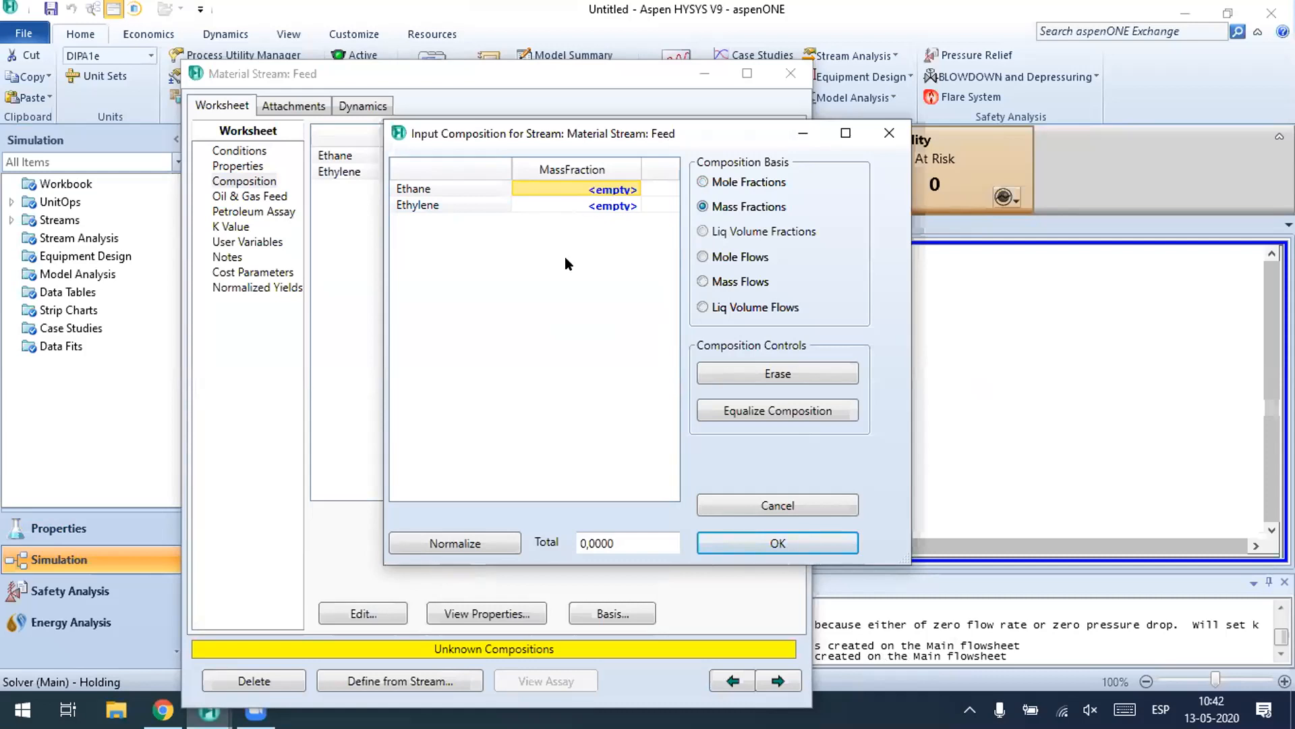
Step: Set the Feed mass fractions to 0,685 for Ethylene and 0,315 for Ethane, and accept the composition
{"action": "left_click", "coordinate": [592, 204]}
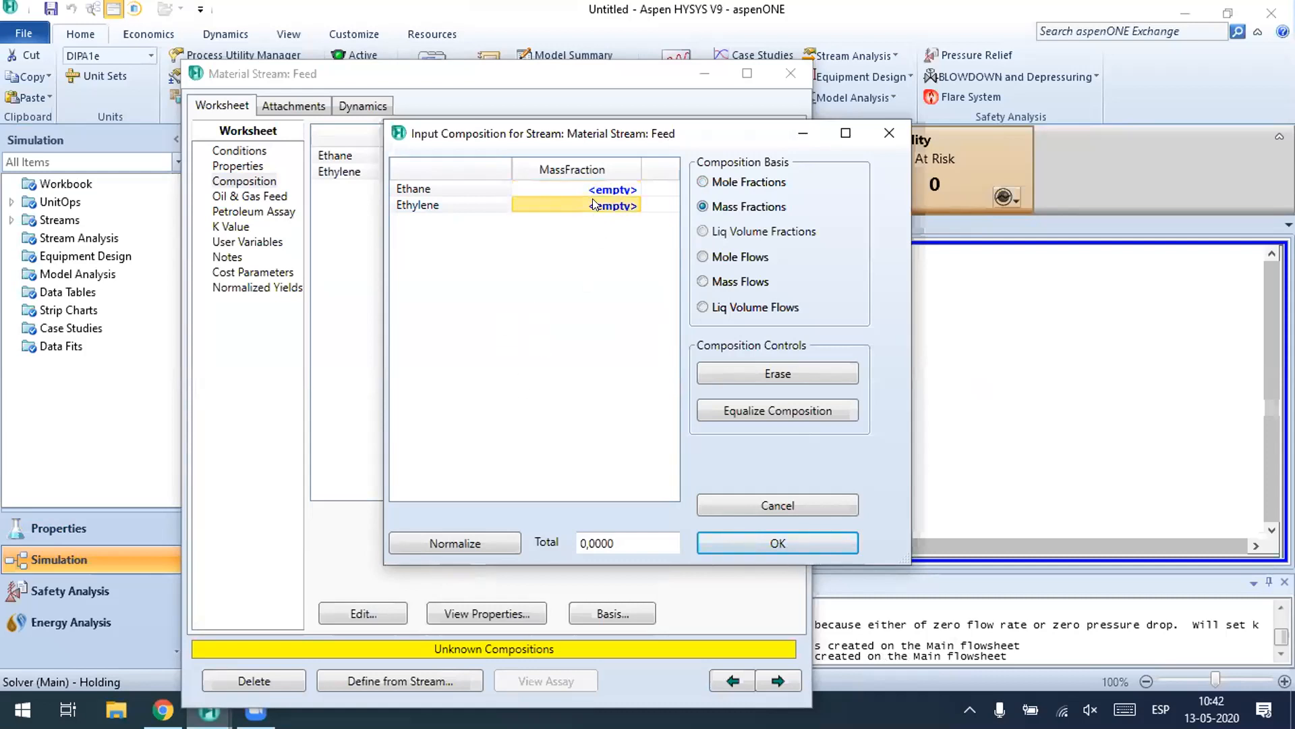
{"action": "type", "text": "0"}
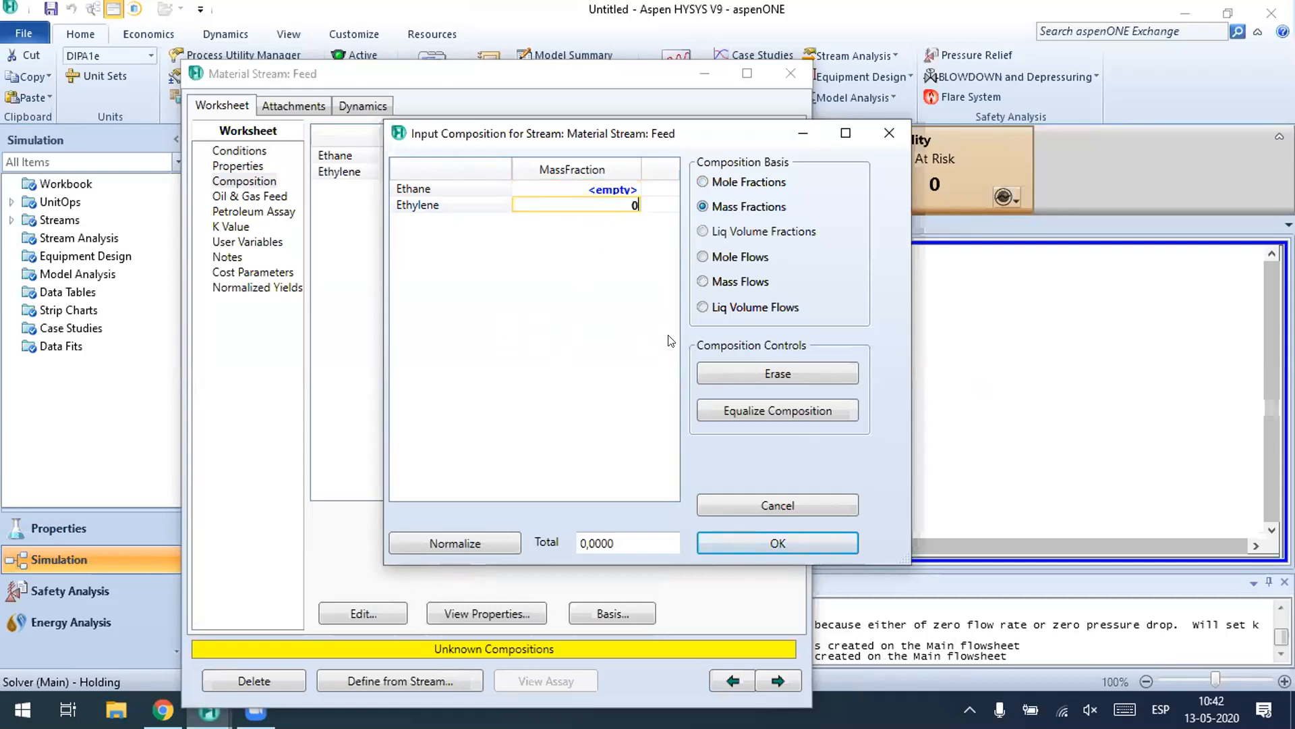
{"action": "type", "text": ",685"}
{"action": "left_click", "coordinate": [611, 191]}
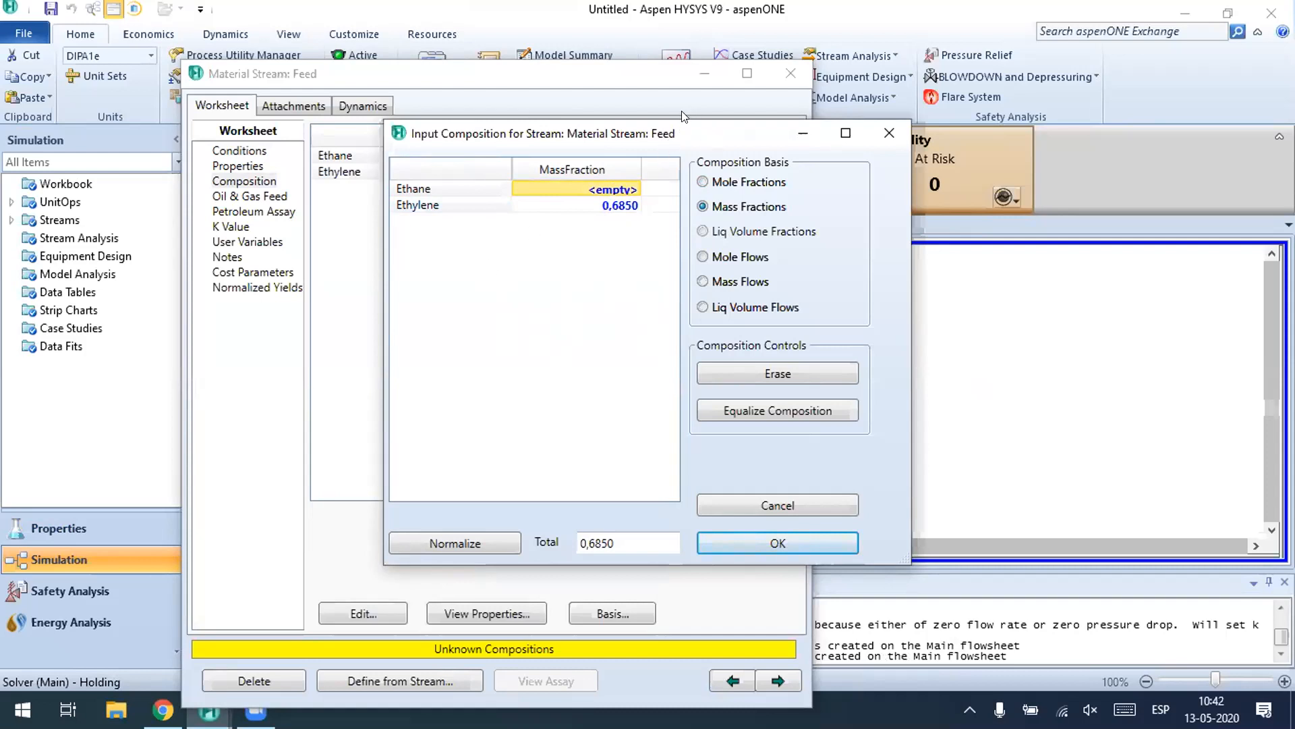
{"action": "left_click_drag", "start_coordinate": [672, 125], "coordinate": [683, 102]}
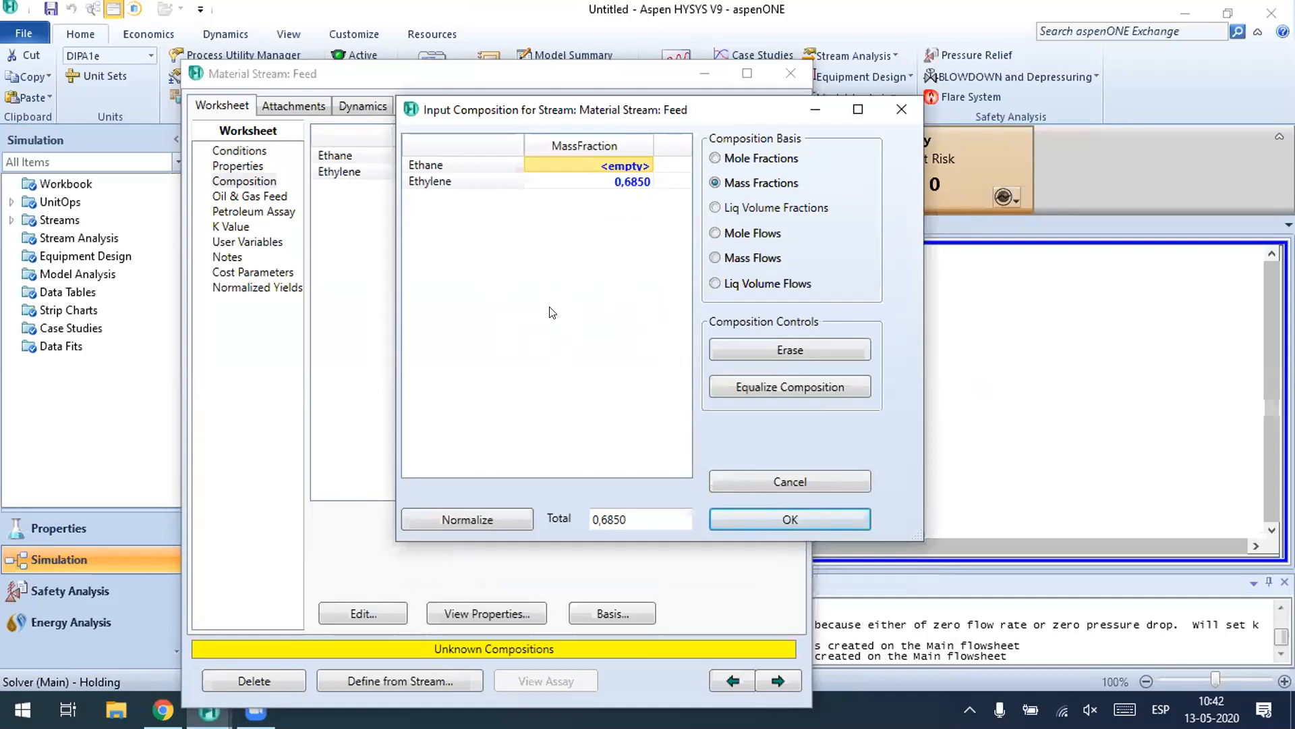
{"action": "type", "text": "0"}
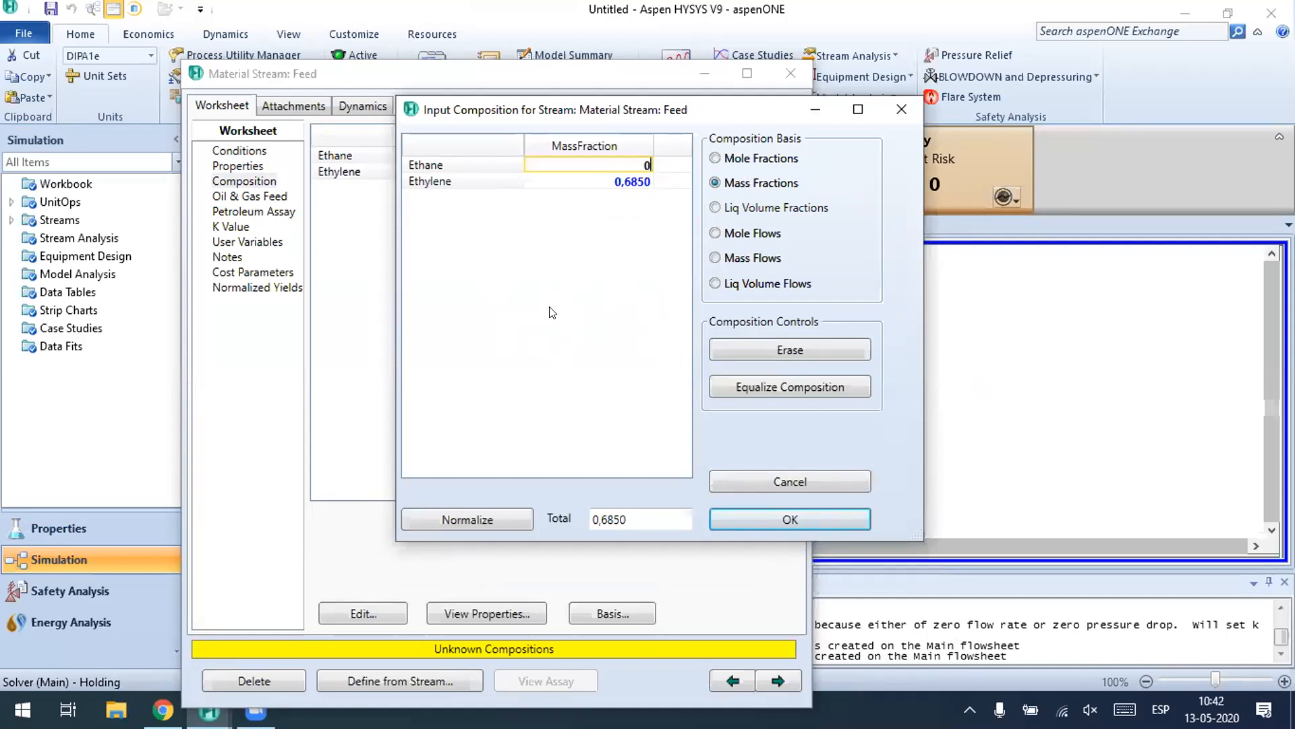
{"action": "type", "text": ".315"}
{"action": "left_click", "coordinate": [569, 187]}
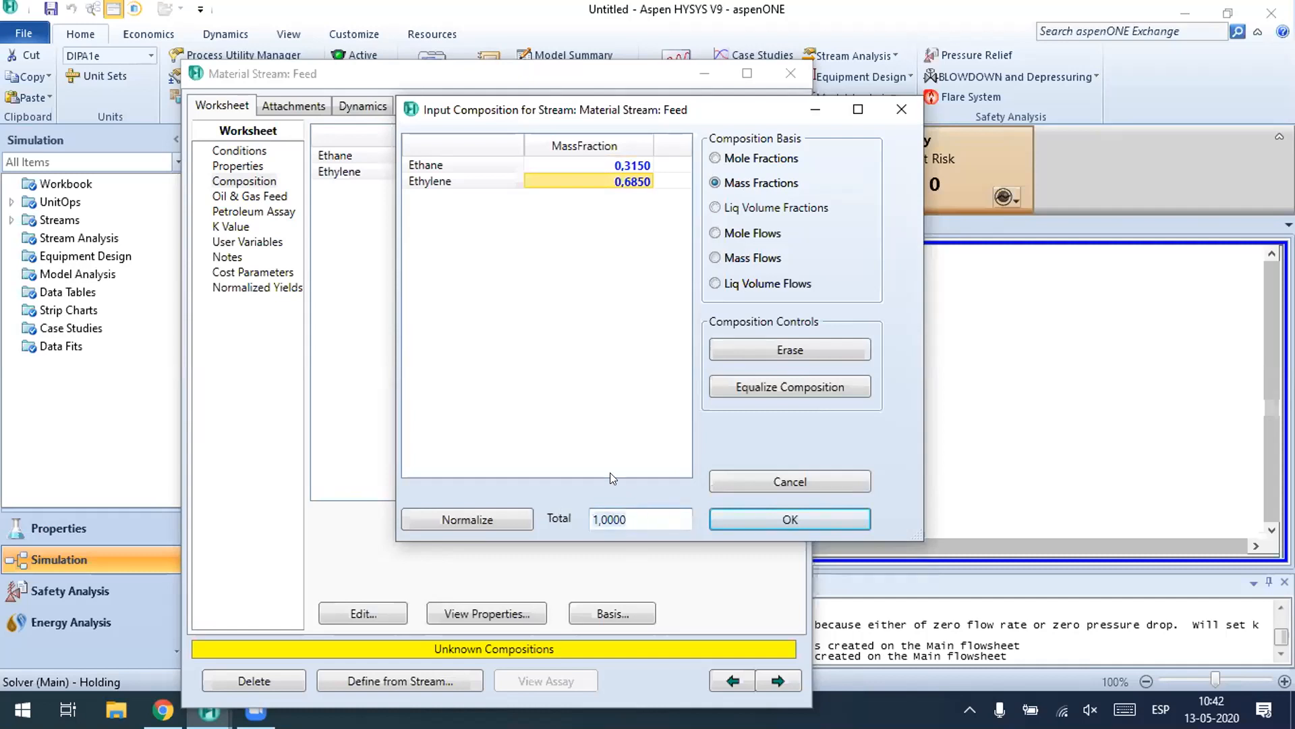
{"action": "left_click", "coordinate": [756, 520]}
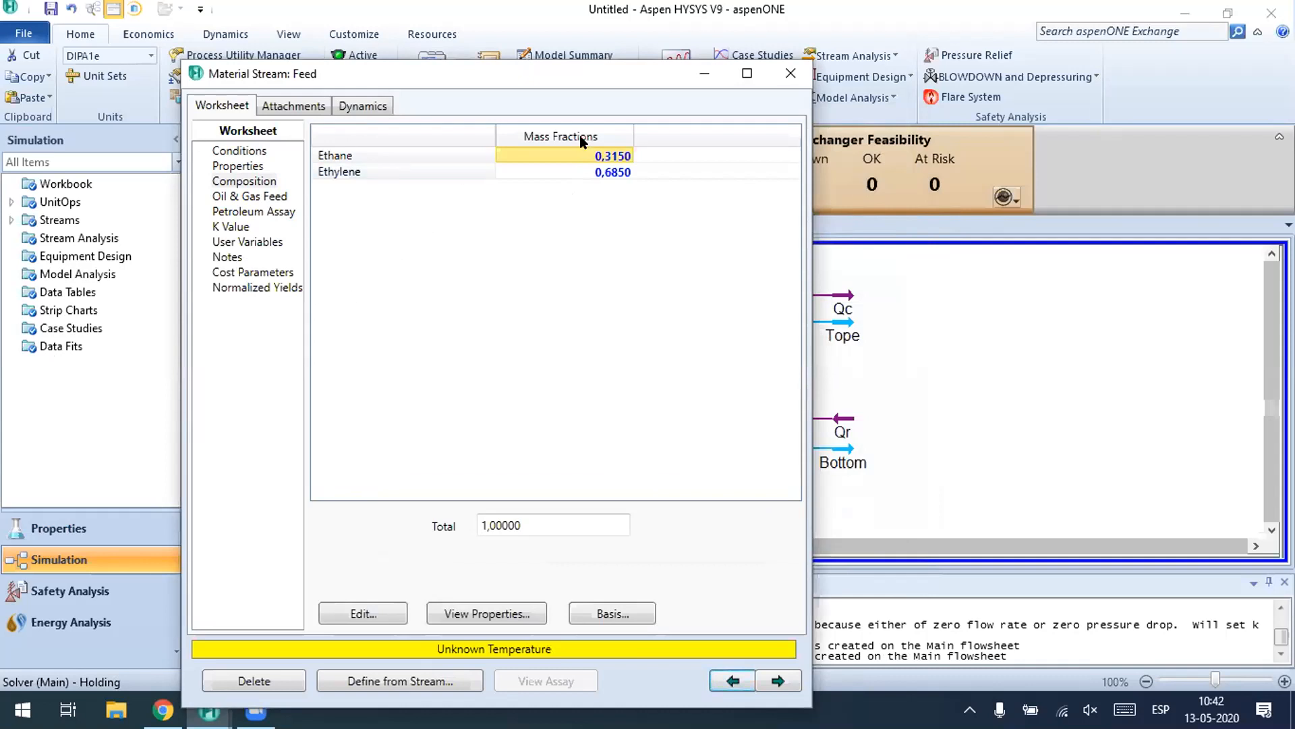
Step: Set the Feed stream's pressure to 350 psig in its conditions
{"action": "left_click", "coordinate": [244, 153]}
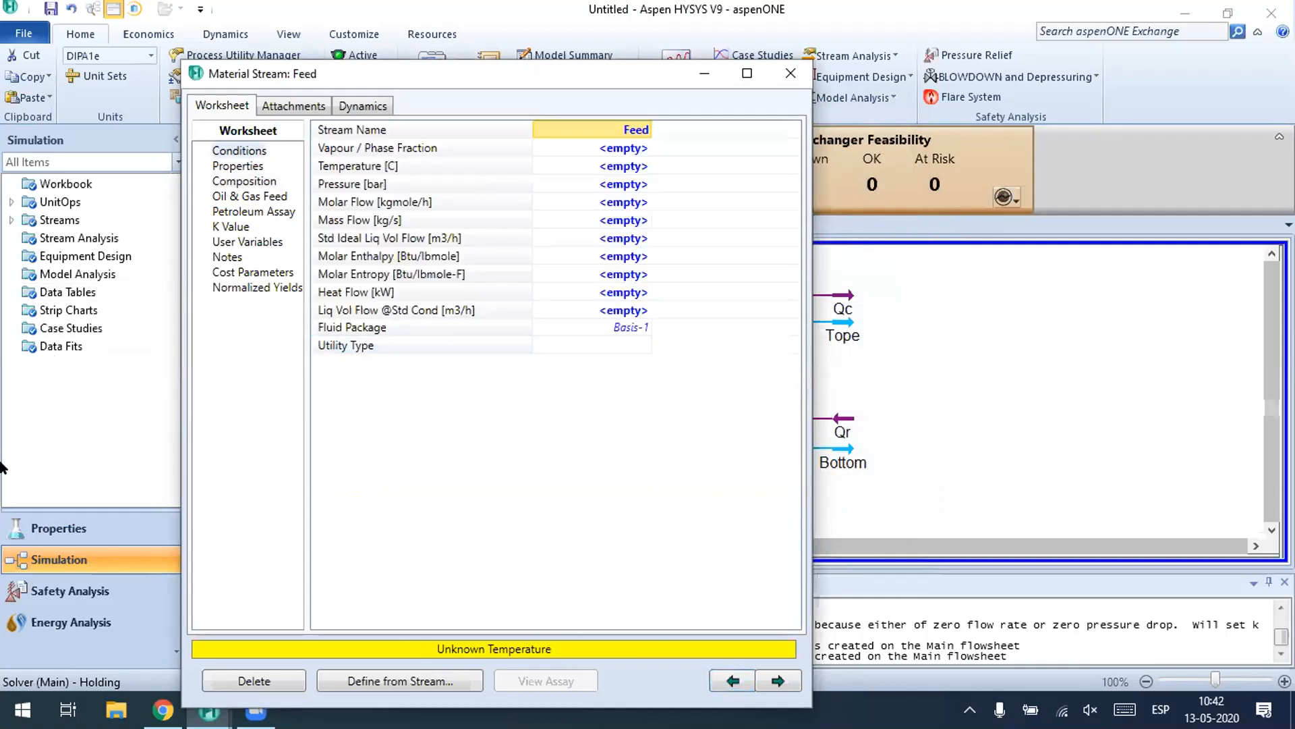
{"action": "left_click", "coordinate": [616, 186]}
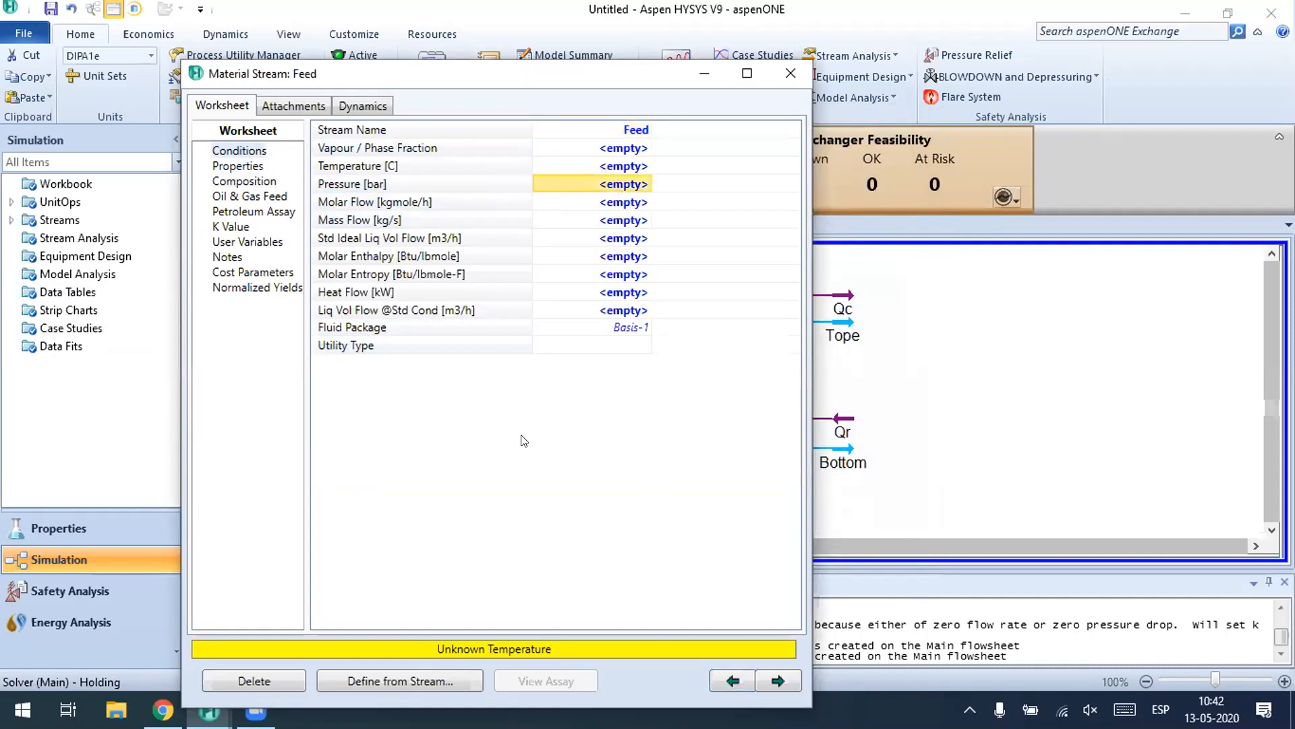
{"action": "type", "text": "350"}
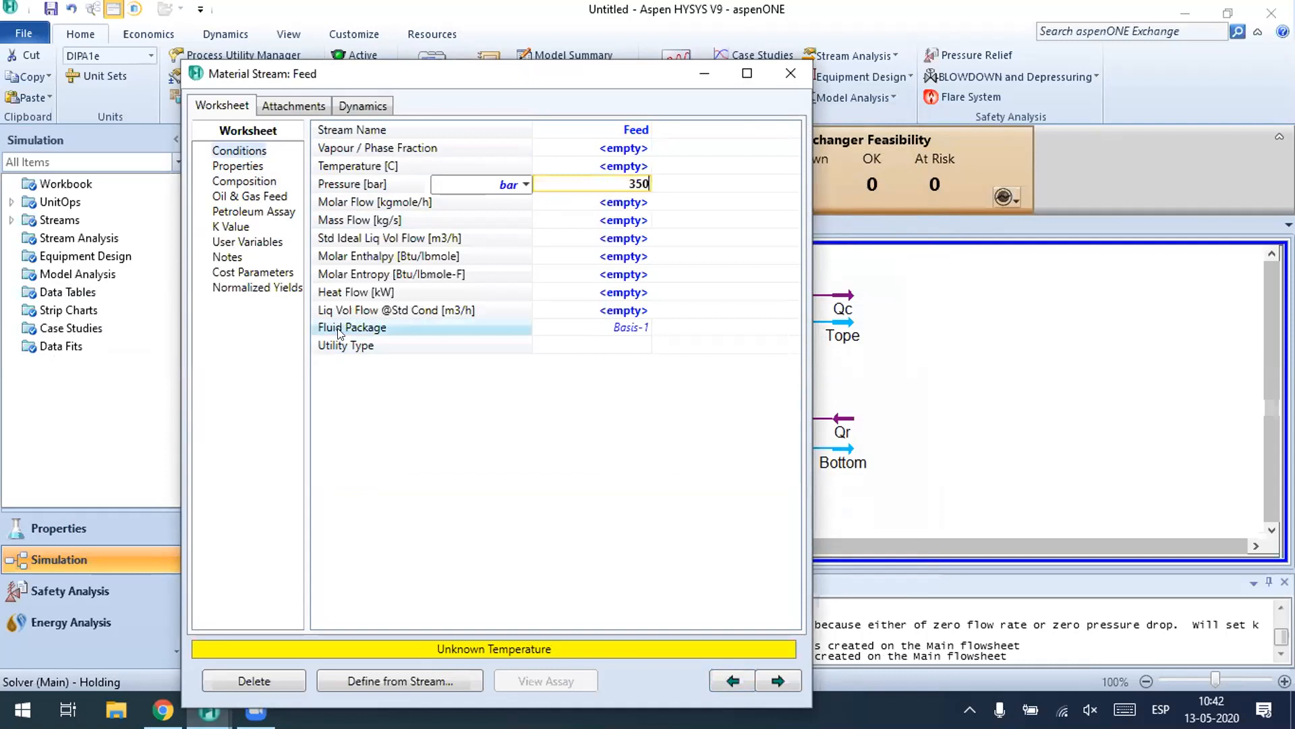
{"action": "left_click", "coordinate": [526, 184]}
{"action": "scroll", "coordinate": [449, 338], "scroll_direction": "down", "scroll_amount": 5}
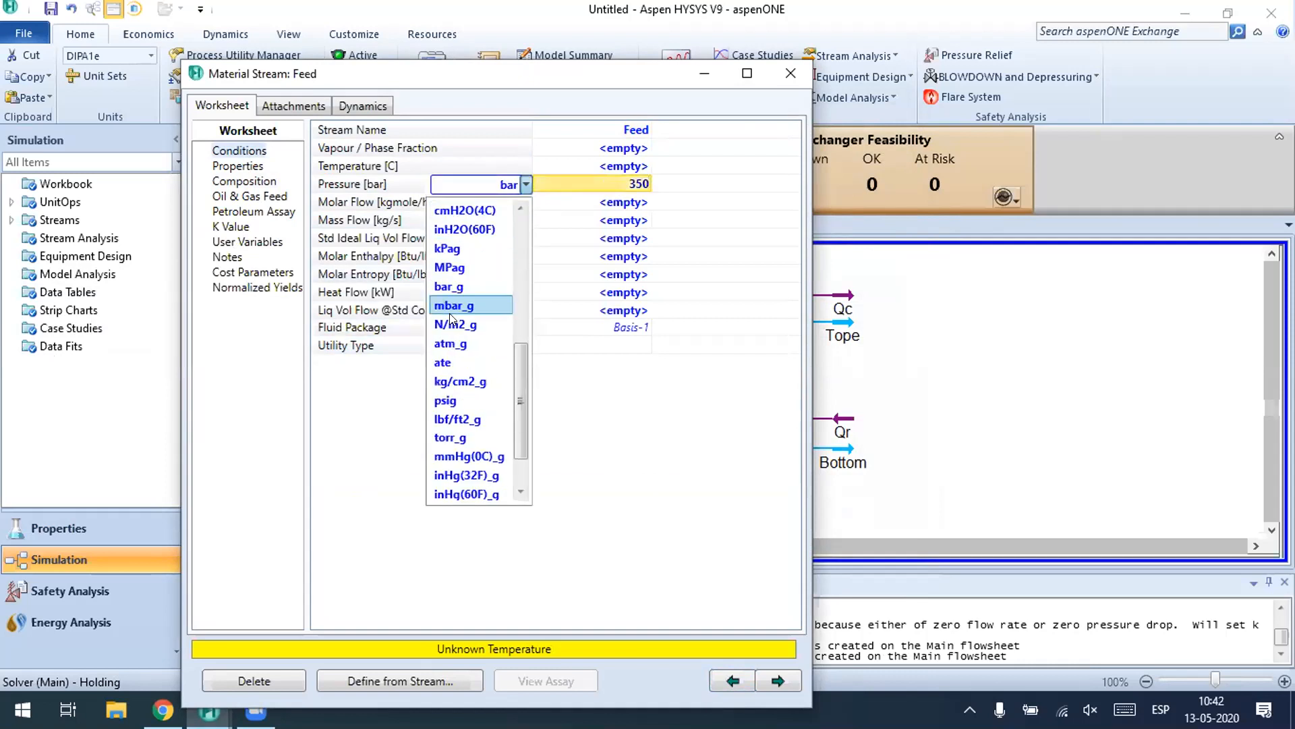
{"action": "left_click", "coordinate": [464, 342]}
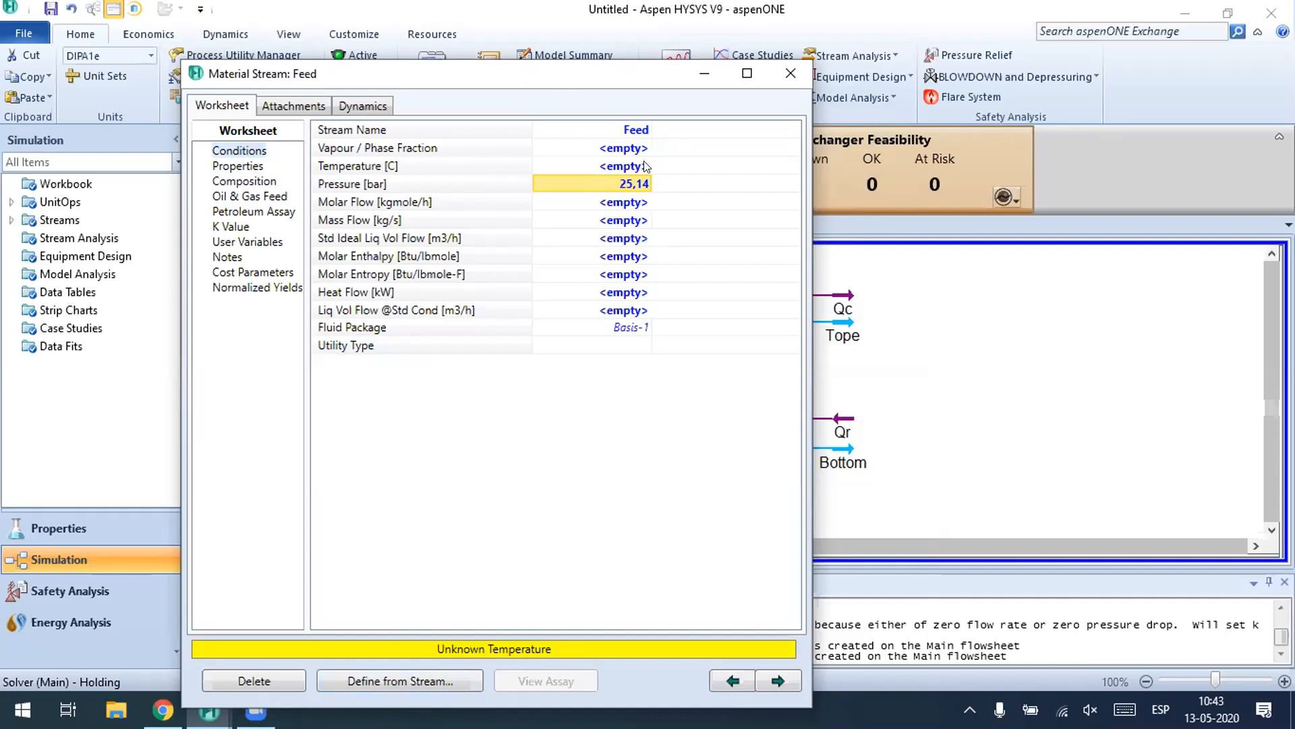
Step: Set the Feed stream's vapour/phase fraction to 1
{"action": "left_click", "coordinate": [370, 146]}
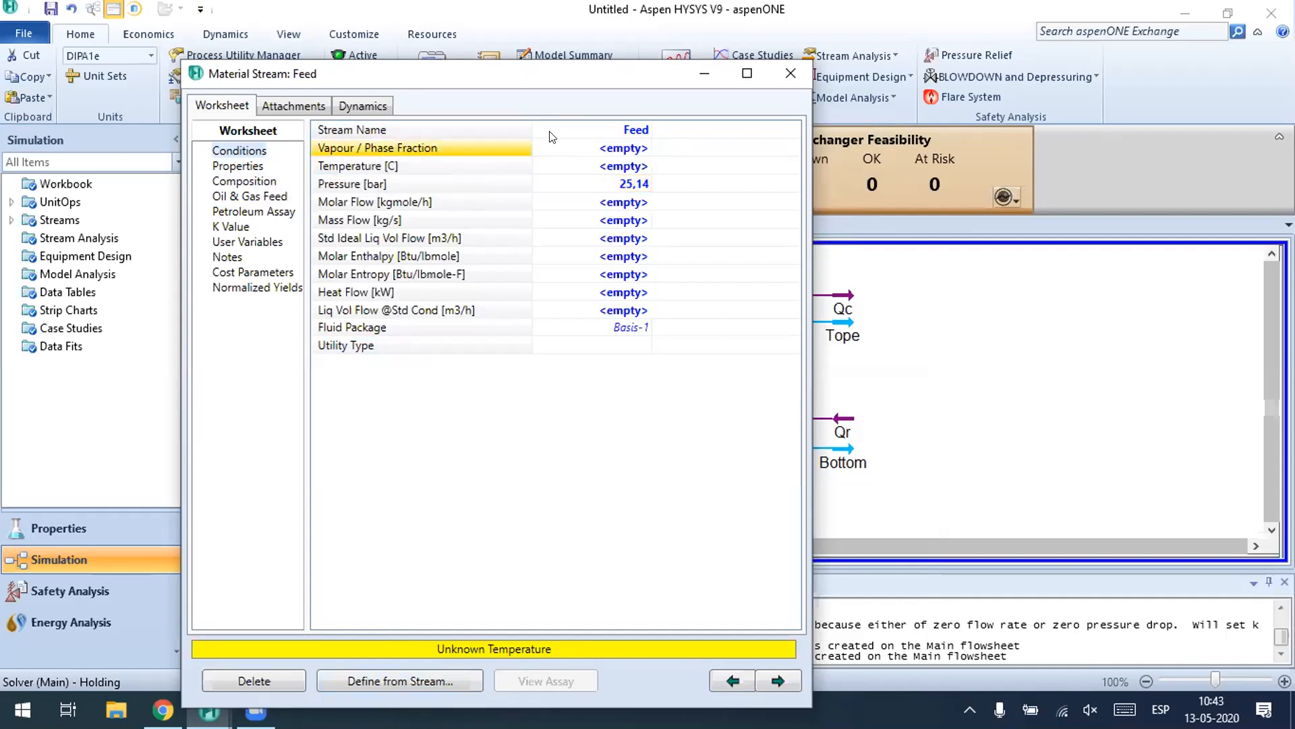
{"action": "key", "text": "Right"}
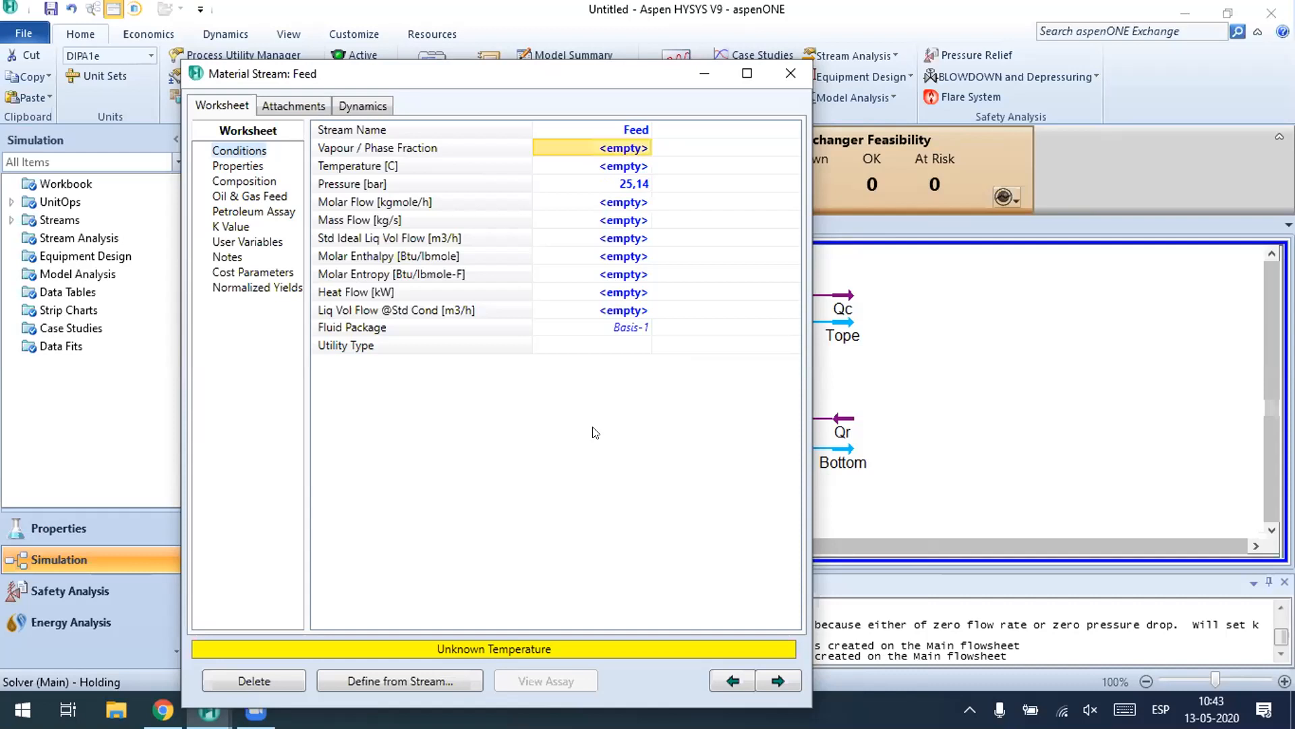
{"action": "type", "text": "1"}
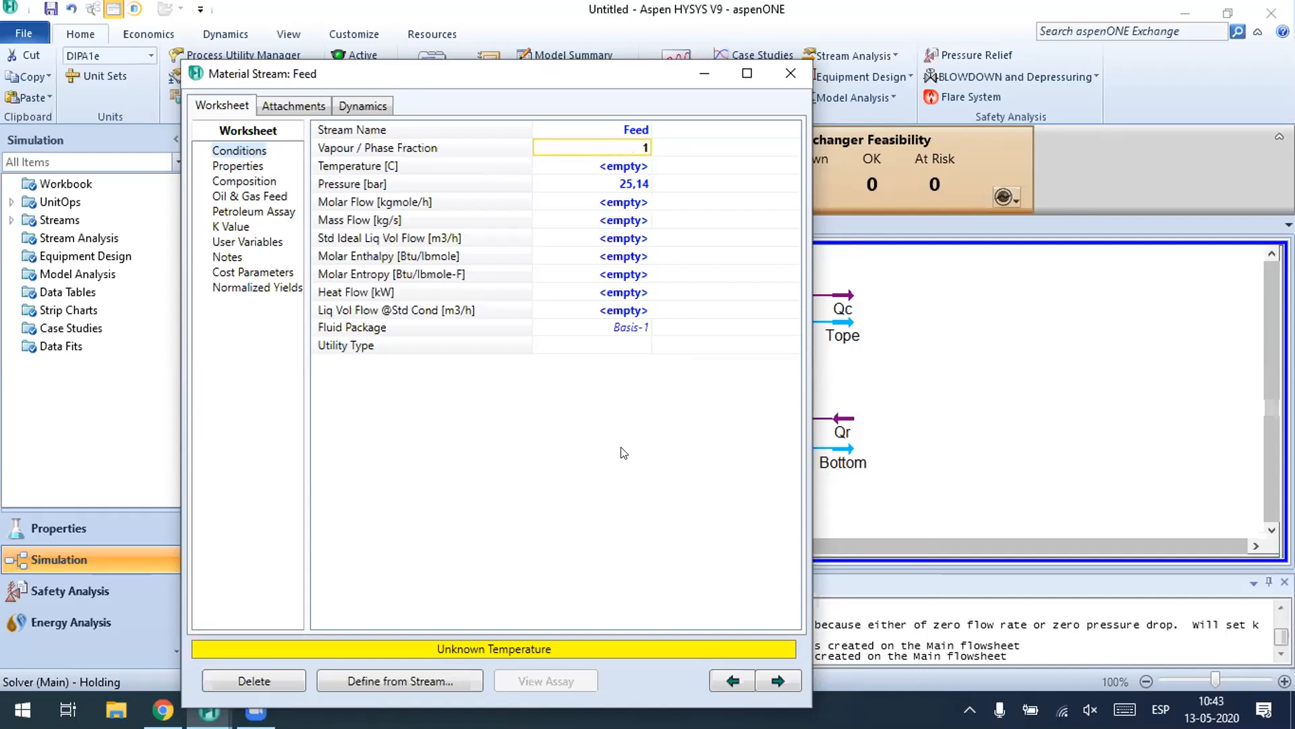
{"action": "key", "text": "Return"}
{"action": "left_click", "coordinate": [644, 147]}
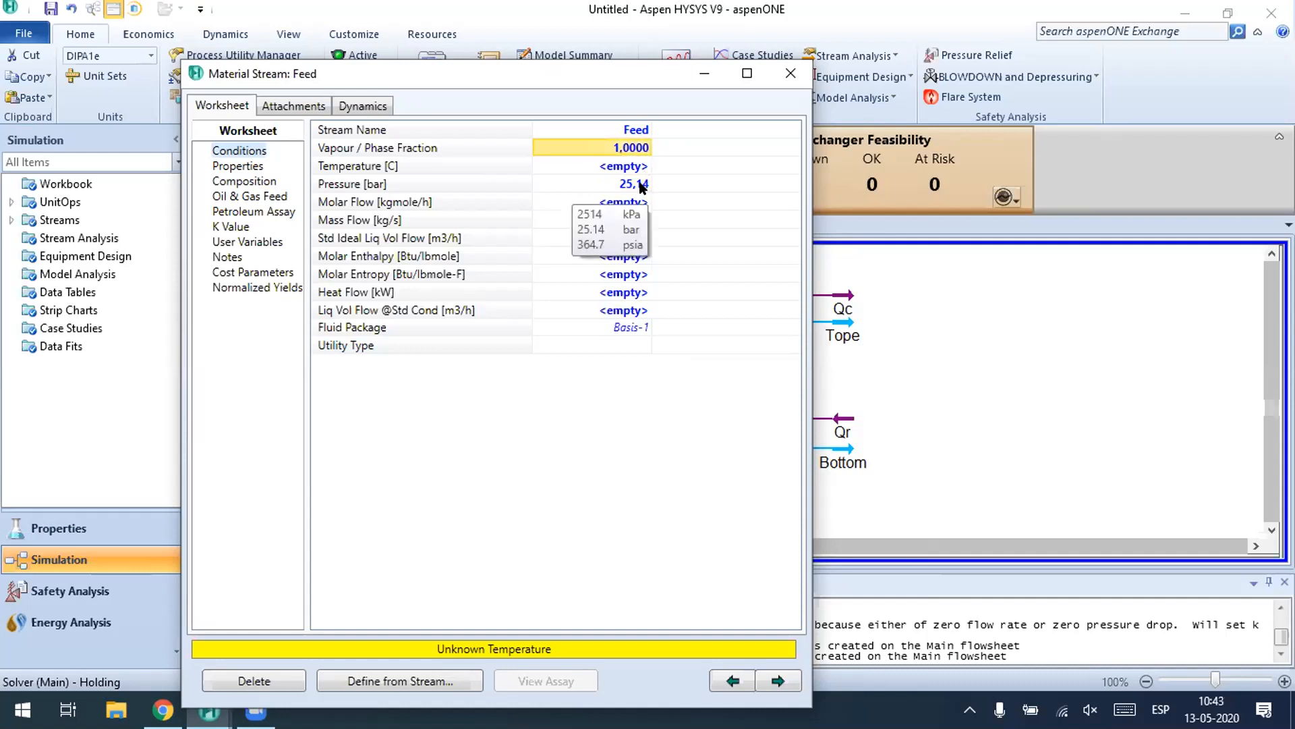
Step: Set the Feed stream's mass flow to 7.3 MMlb/day in its conditions
{"action": "left_click", "coordinate": [642, 185]}
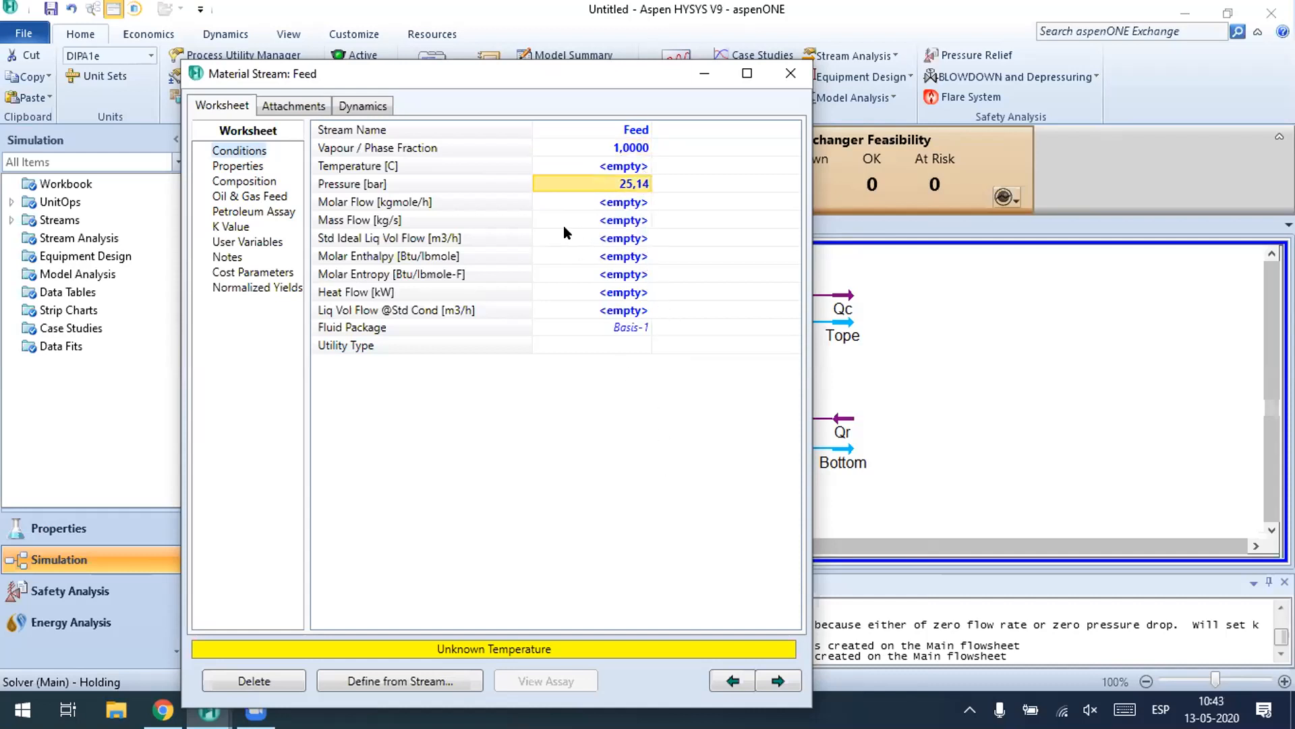
{"action": "left_click", "coordinate": [462, 168]}
{"action": "left_click", "coordinate": [454, 203]}
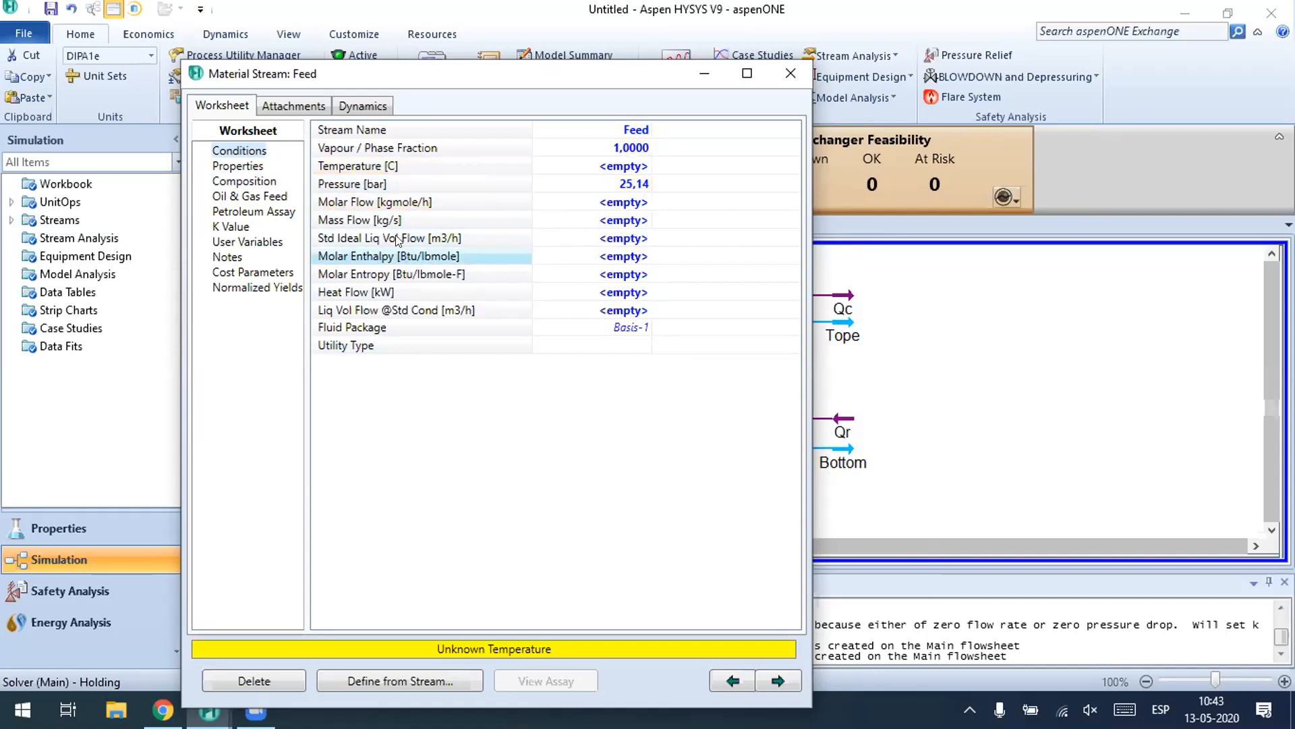
{"action": "double_click", "coordinate": [601, 220]}
{"action": "left_click", "coordinate": [888, 132]}
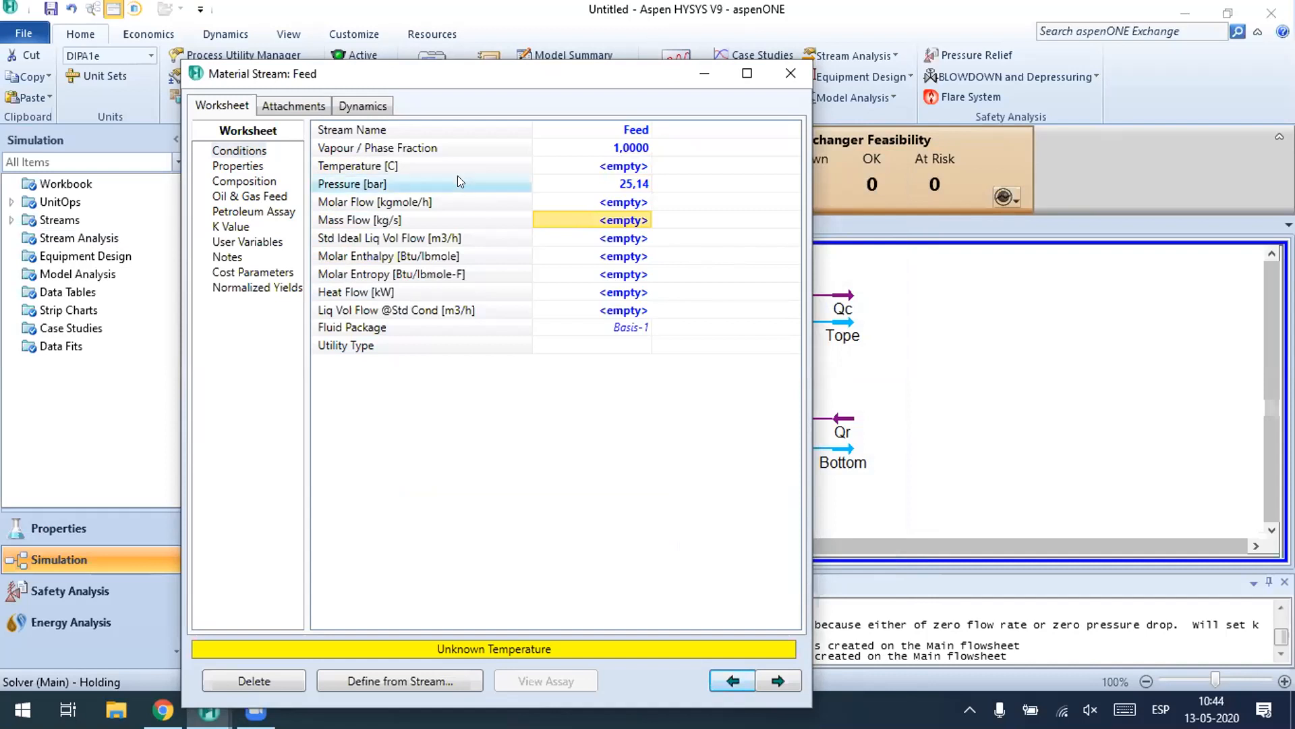
{"action": "type", "text": "7"}
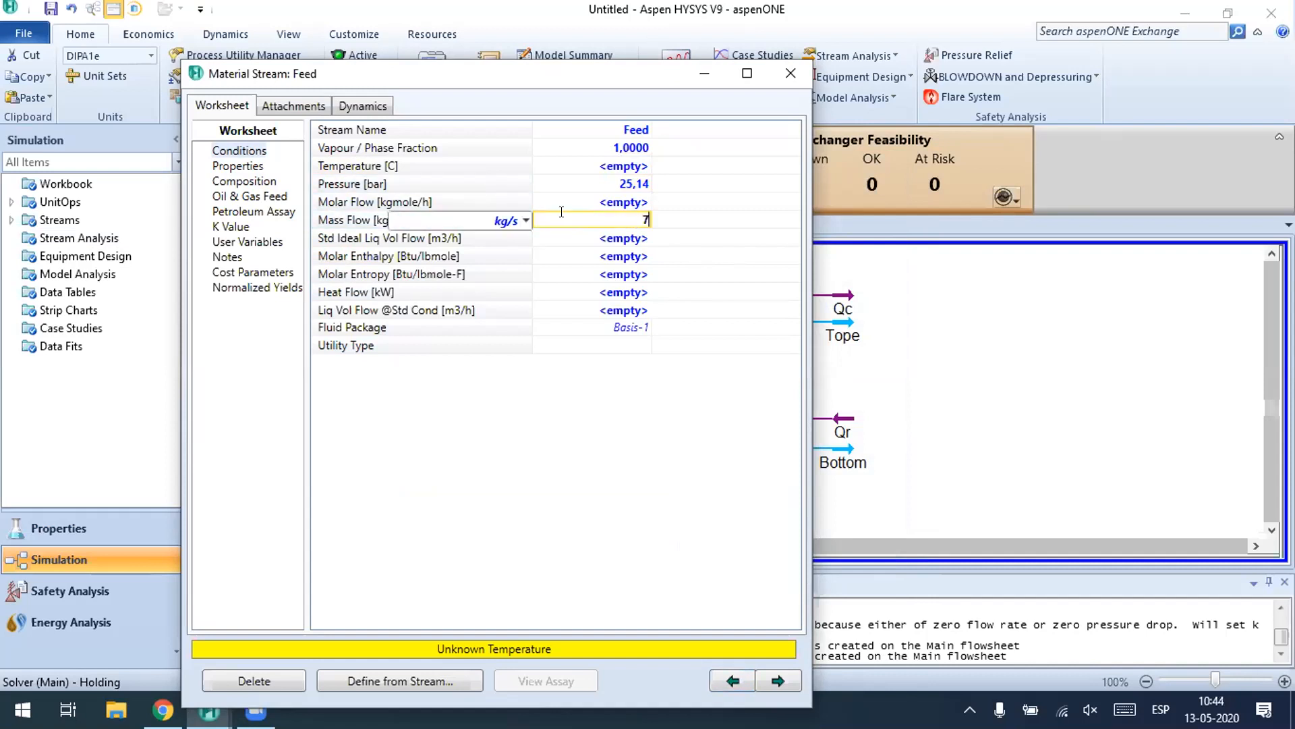
{"action": "type", "text": ".3"}
{"action": "left_click", "coordinate": [526, 221]}
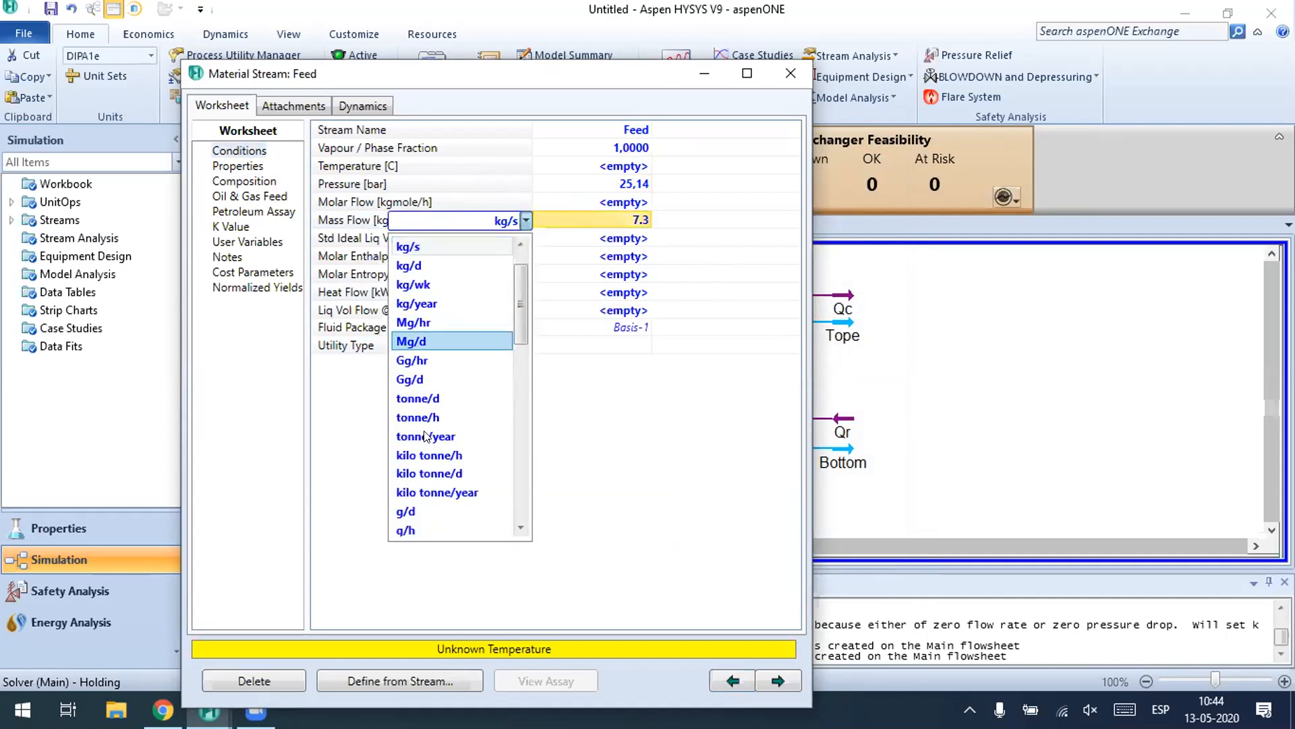
{"action": "scroll", "coordinate": [457, 370], "scroll_direction": "down", "scroll_amount": 1}
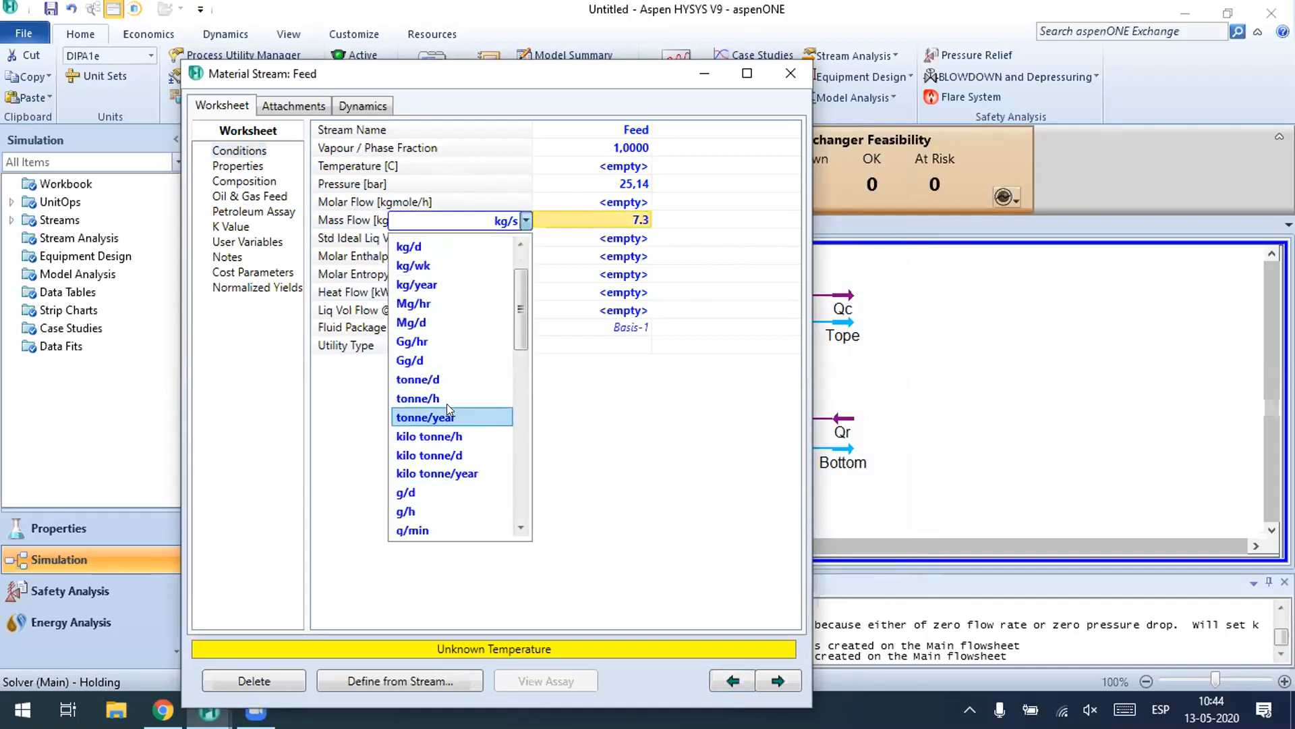
{"action": "scroll", "coordinate": [464, 364], "scroll_direction": "down", "scroll_amount": 3}
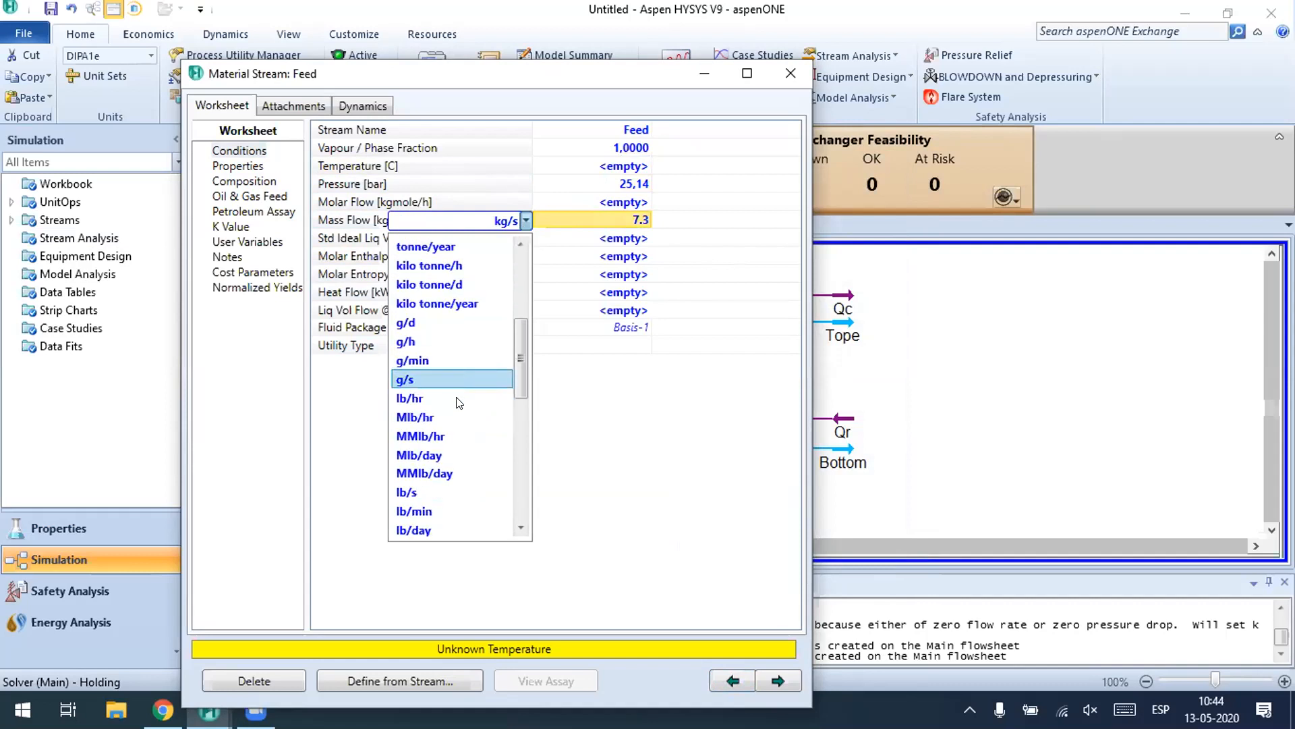
{"action": "scroll", "coordinate": [452, 401], "scroll_direction": "down", "scroll_amount": 1}
{"action": "left_click", "coordinate": [457, 416]}
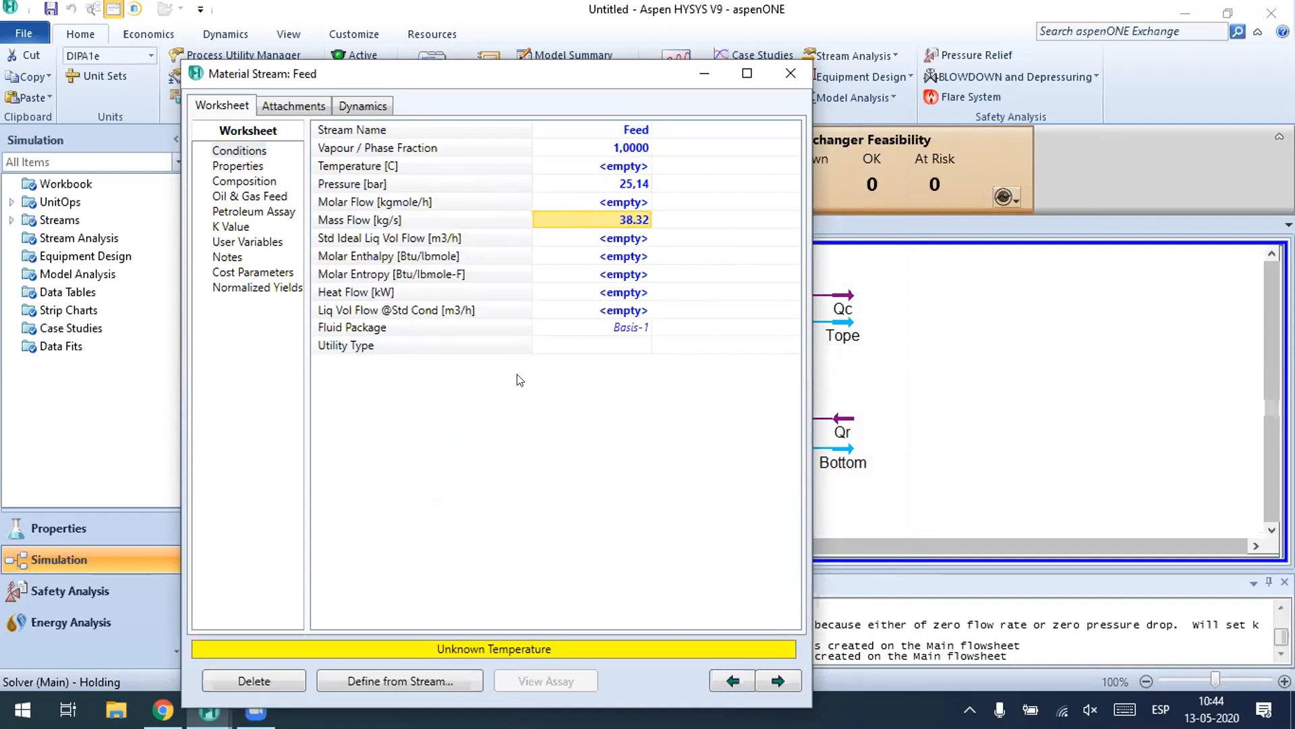
{"action": "left_click", "coordinate": [586, 269]}
{"action": "left_click", "coordinate": [617, 220]}
{"action": "left_click", "coordinate": [629, 160]}
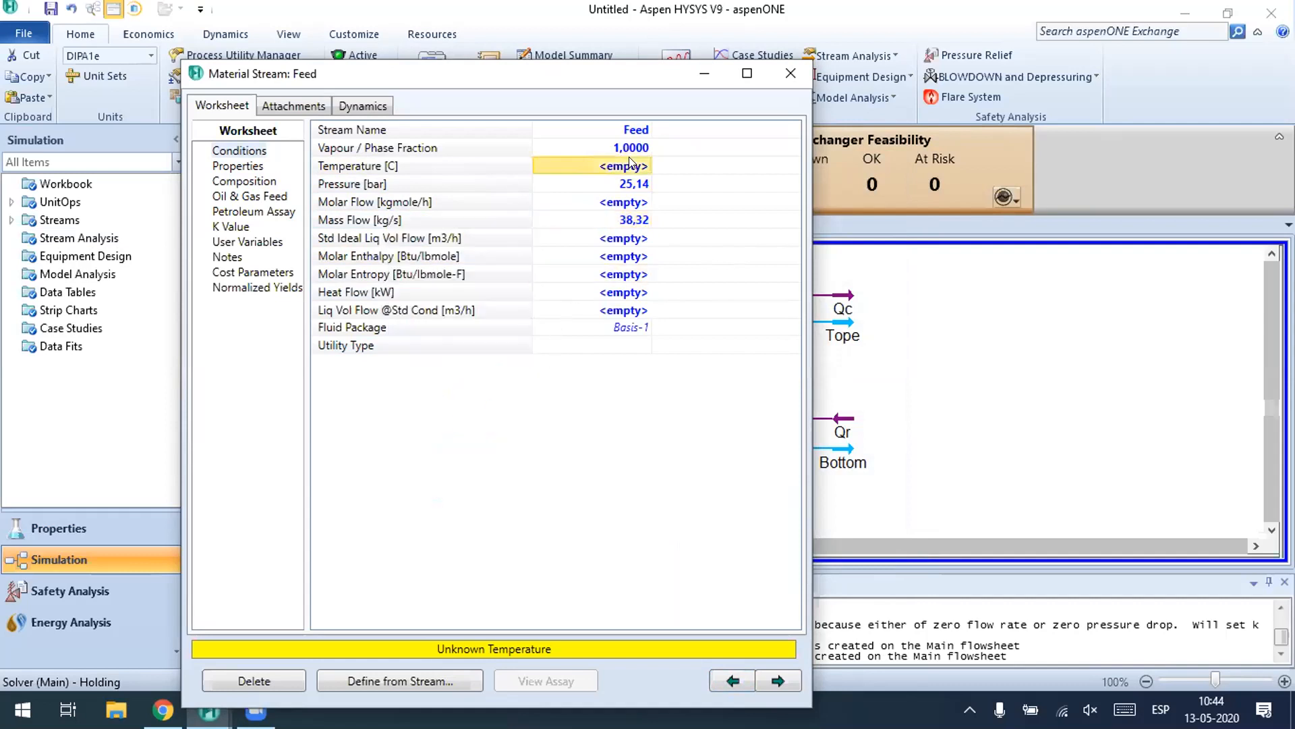
Step: Check the Feed stream's entered conditions and its properties page for missing specifications
{"action": "left_click", "coordinate": [618, 183]}
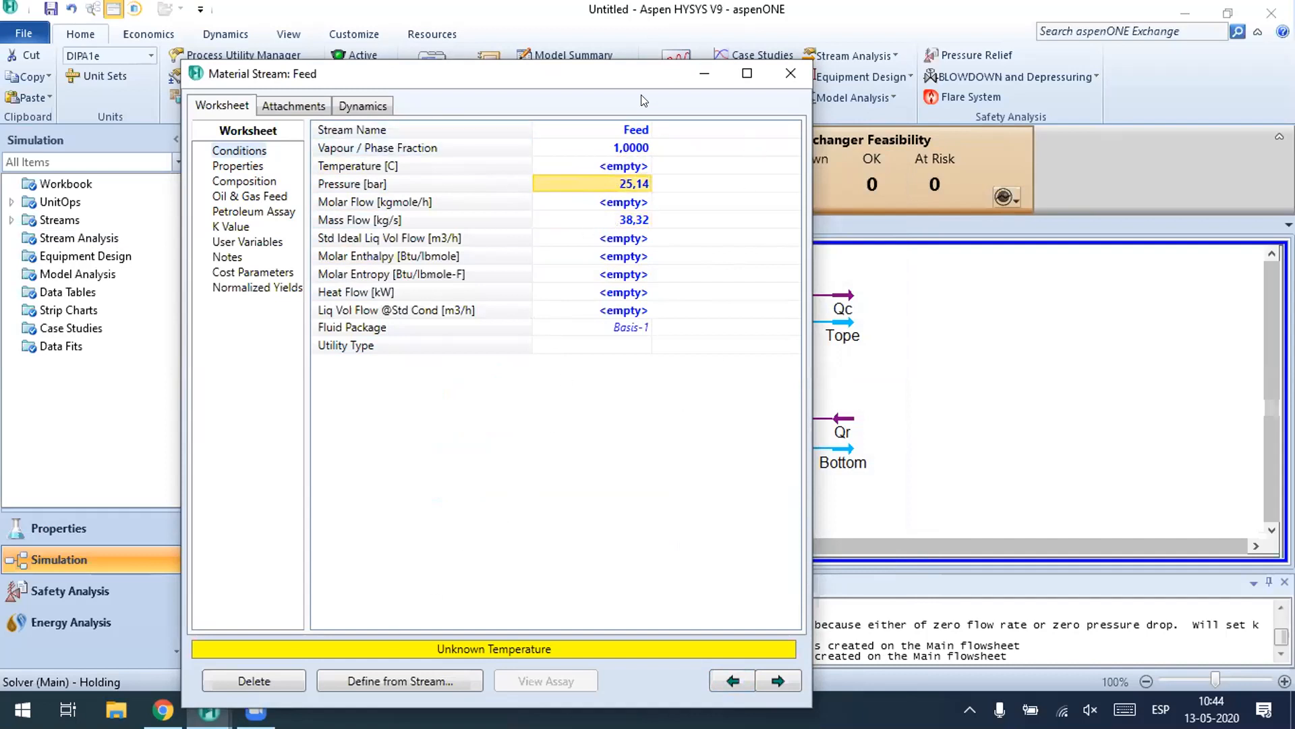
{"action": "left_click", "coordinate": [632, 147]}
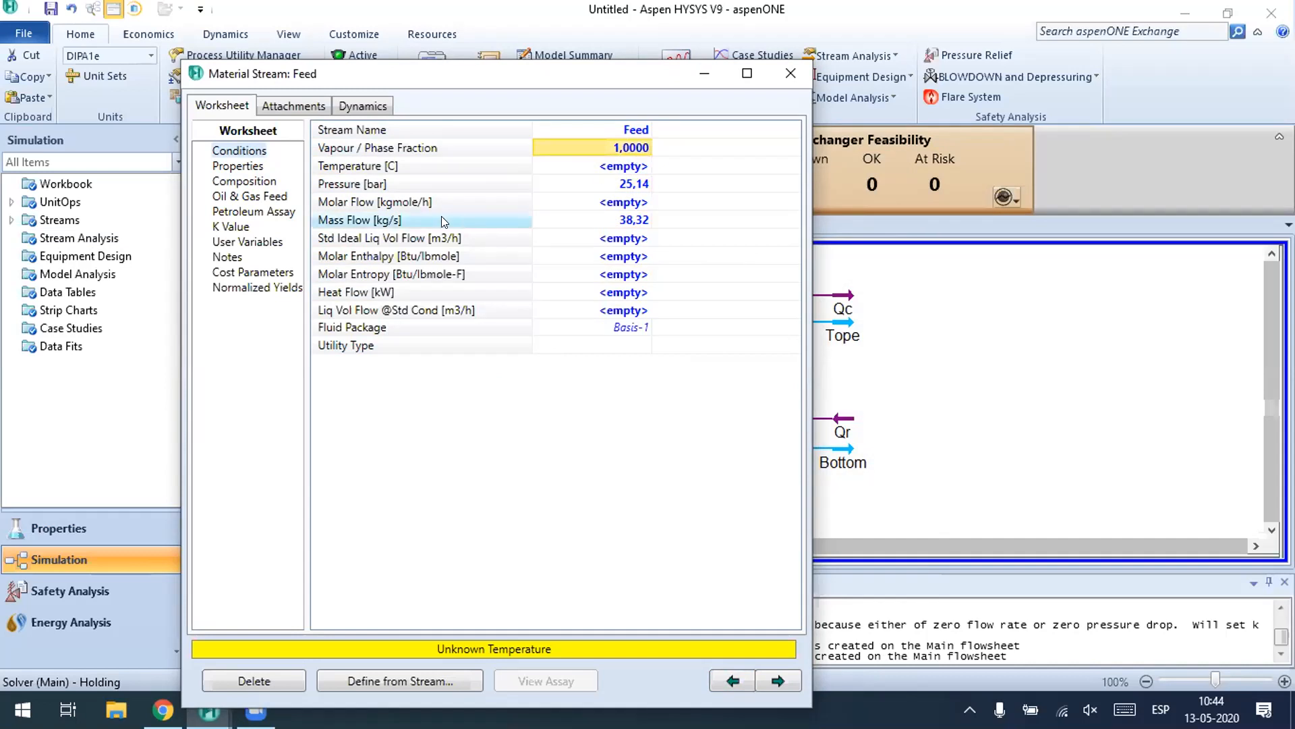
{"action": "left_click", "coordinate": [249, 169]}
{"action": "left_click", "coordinate": [248, 178]}
{"action": "left_click", "coordinate": [245, 162]}
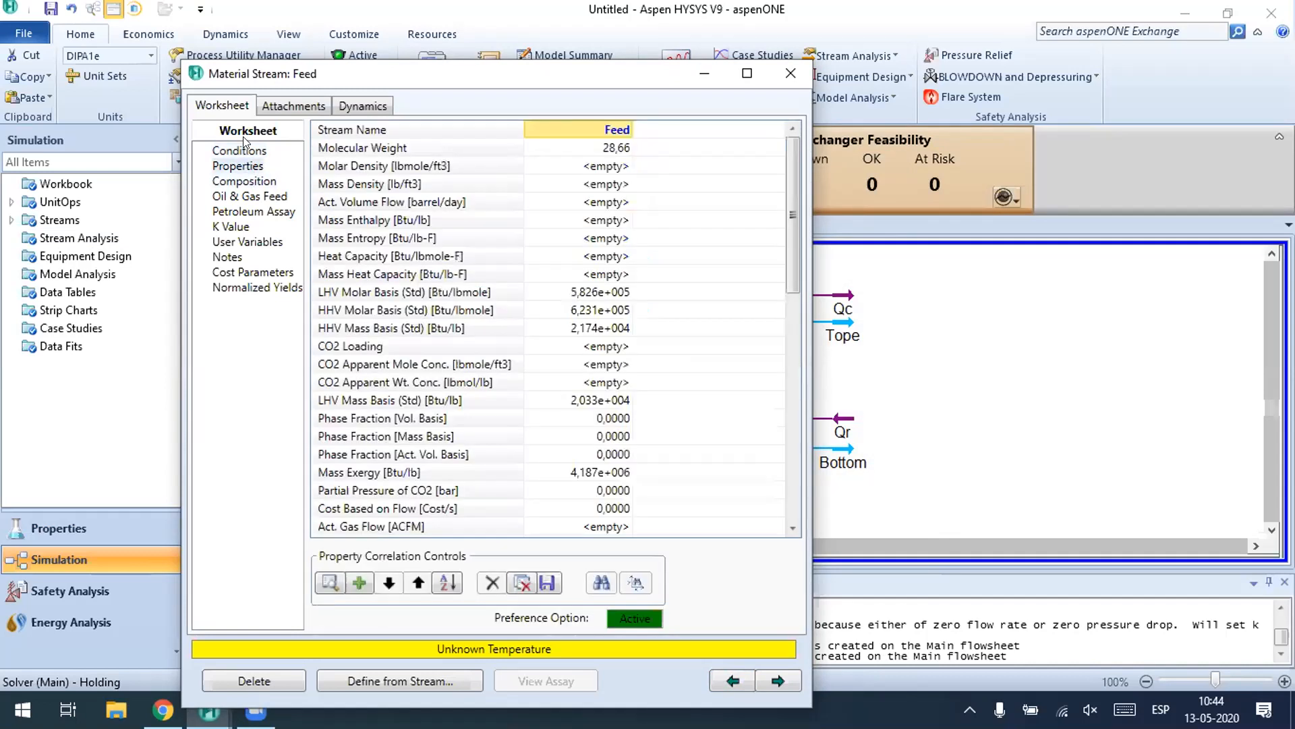
{"action": "left_click", "coordinate": [240, 150]}
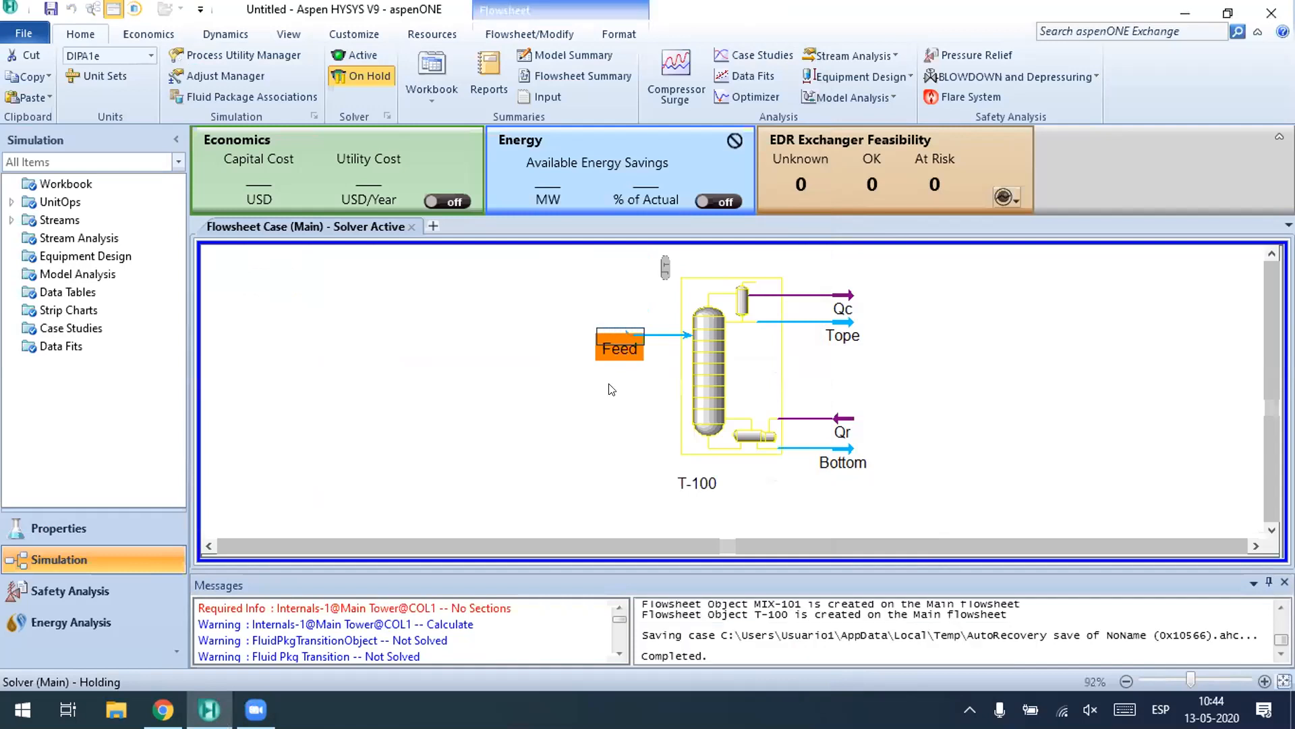
Step: Reopen the Feed stream and examine its vapour fraction, temperature, pressure and flow specifications
{"action": "double_click", "coordinate": [627, 337]}
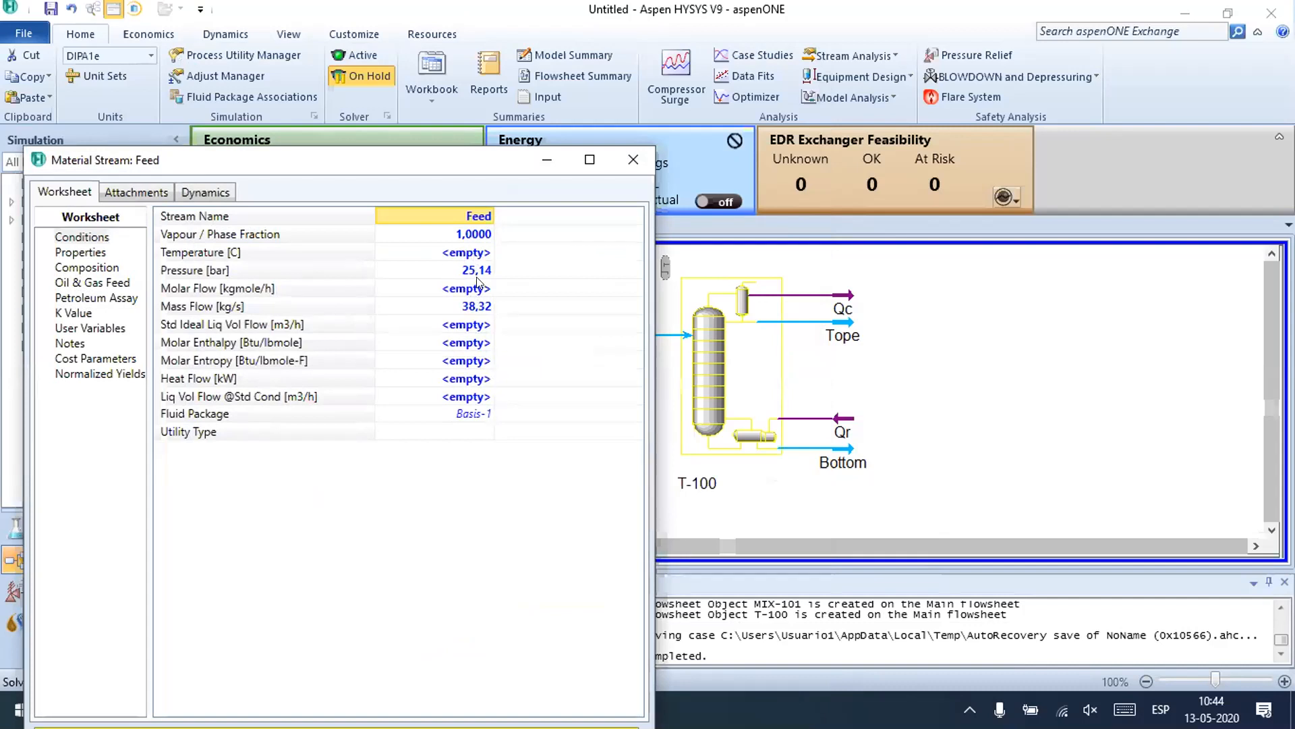
{"action": "left_click", "coordinate": [481, 235]}
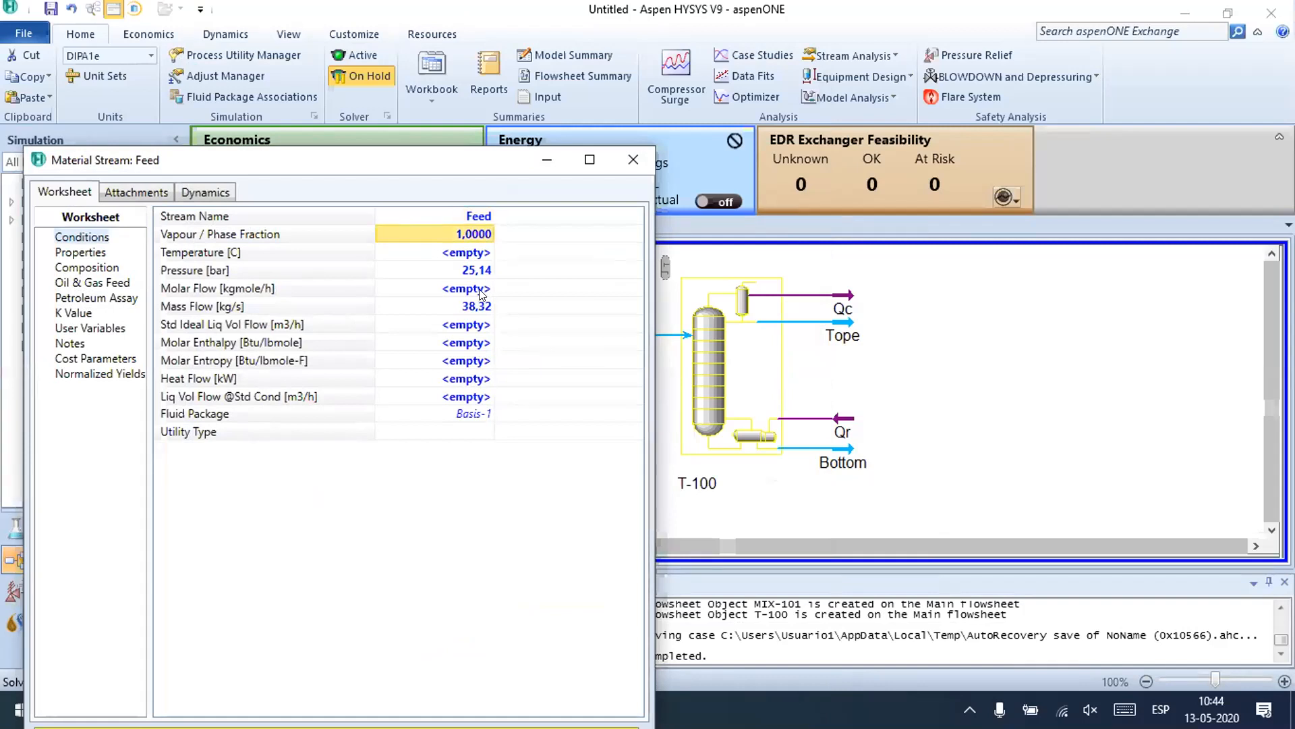
{"action": "left_click", "coordinate": [477, 307]}
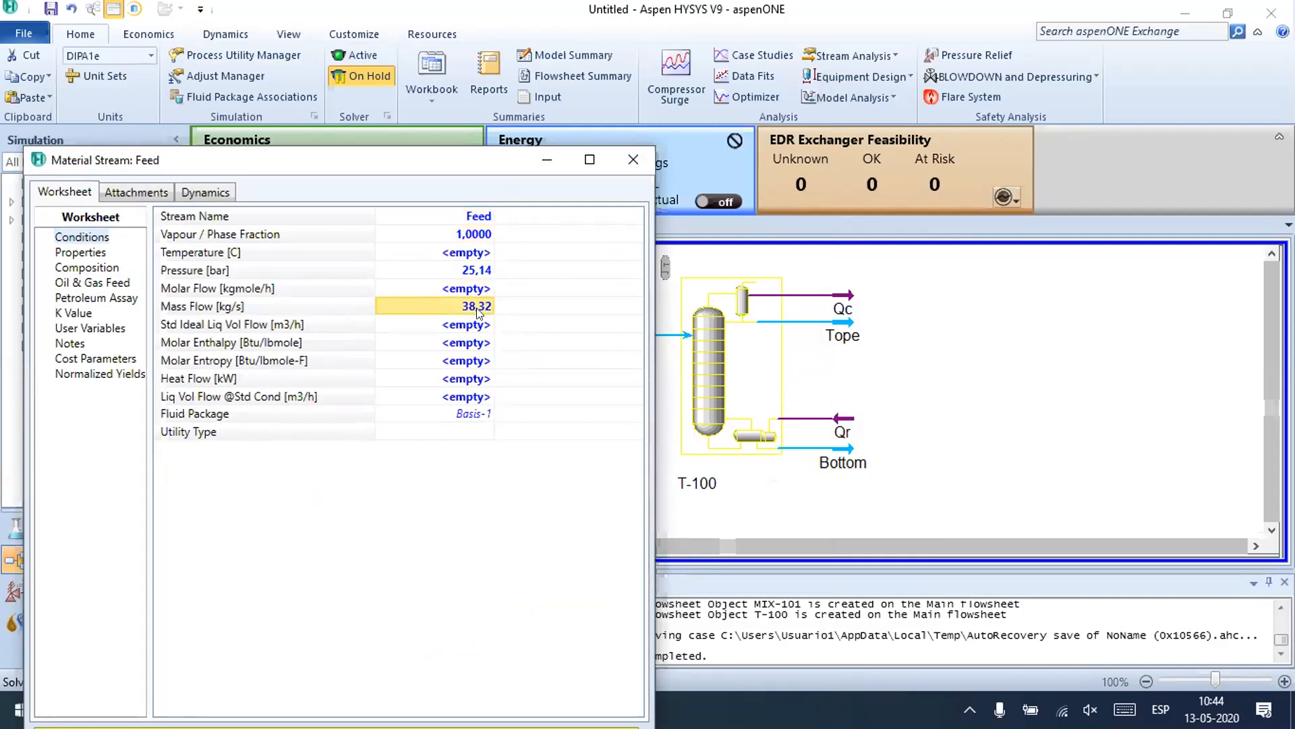
{"action": "left_click", "coordinate": [477, 378]}
{"action": "left_click", "coordinate": [473, 292]}
{"action": "left_click", "coordinate": [477, 275]}
{"action": "left_click", "coordinate": [488, 230]}
{"action": "left_click", "coordinate": [477, 276]}
{"action": "left_click", "coordinate": [489, 220]}
{"action": "left_click", "coordinate": [484, 233]}
{"action": "left_click", "coordinate": [480, 275]}
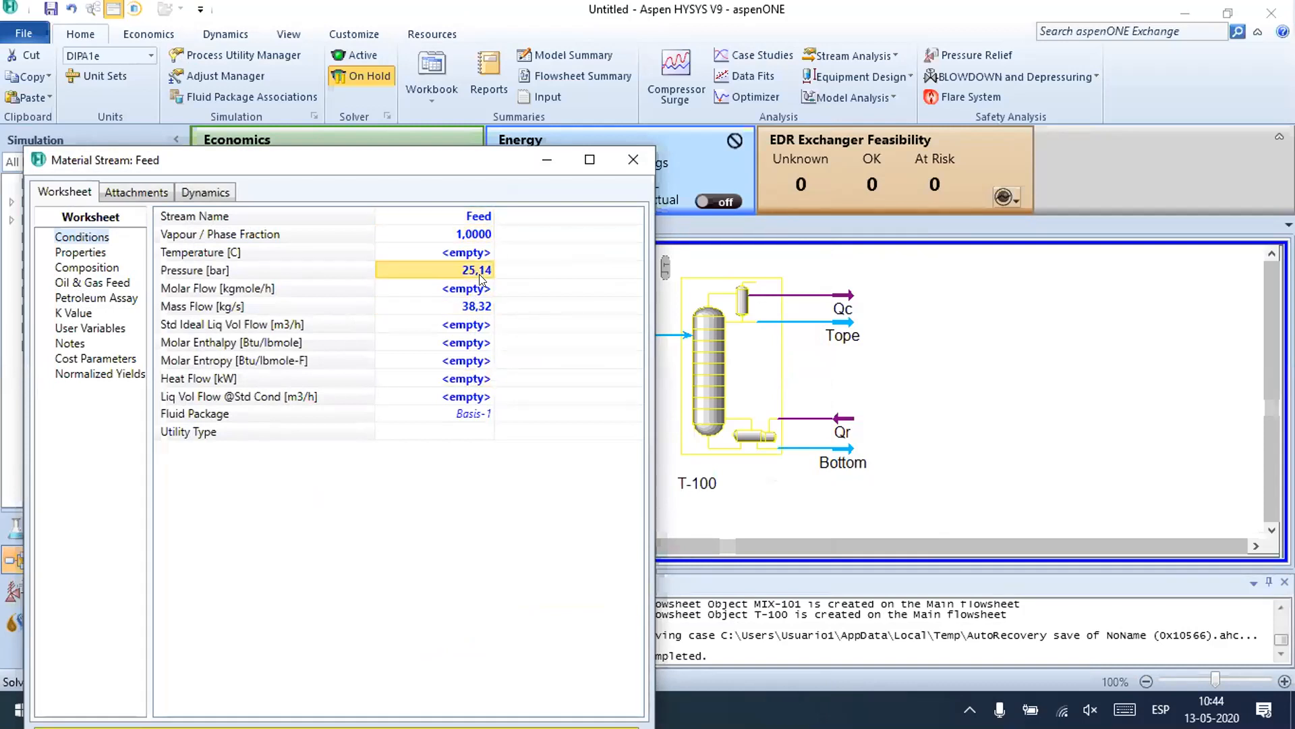
{"action": "left_click", "coordinate": [488, 249]}
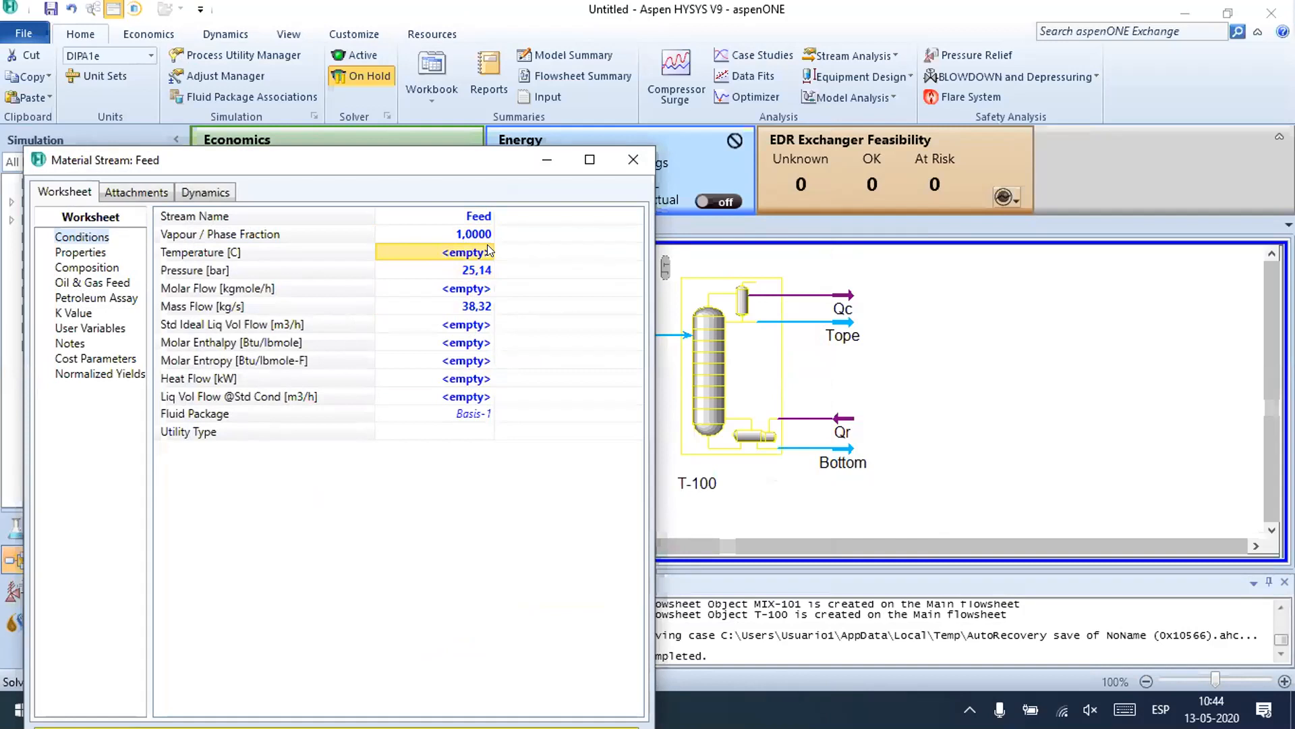
{"action": "left_click", "coordinate": [487, 236]}
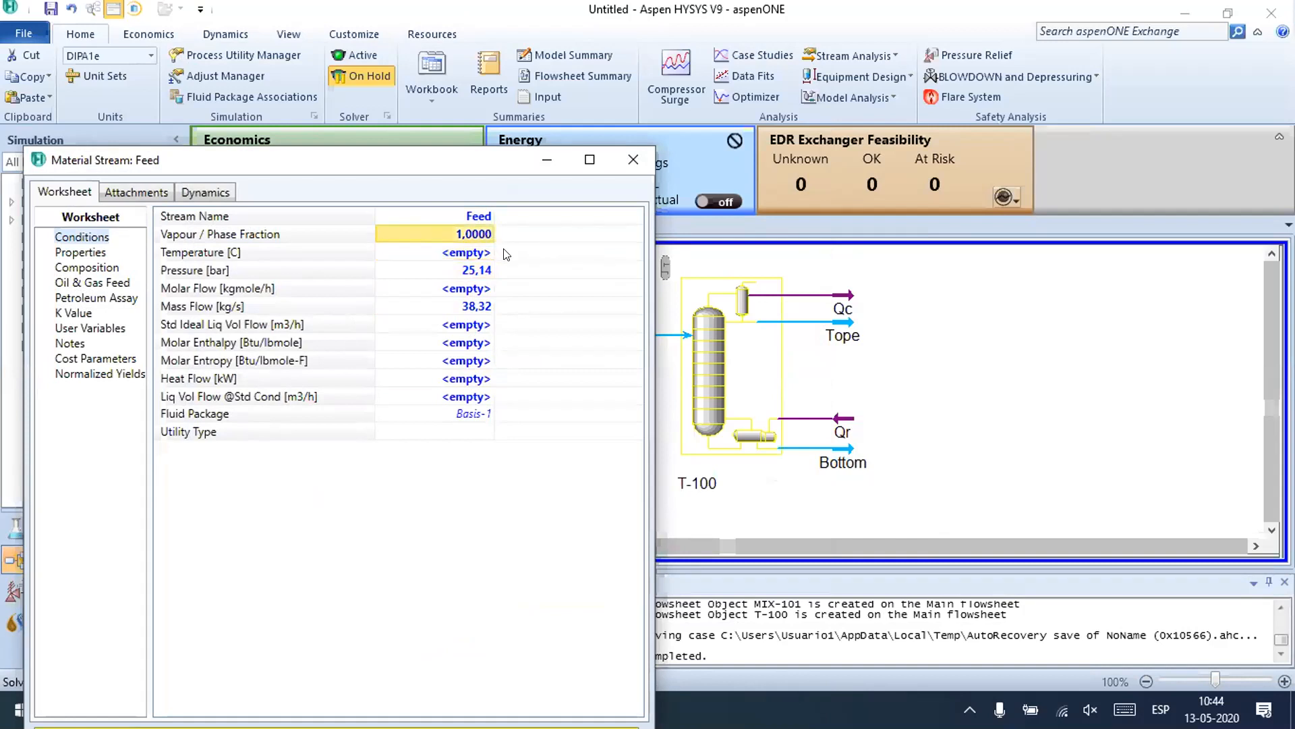
{"action": "left_click", "coordinate": [476, 271]}
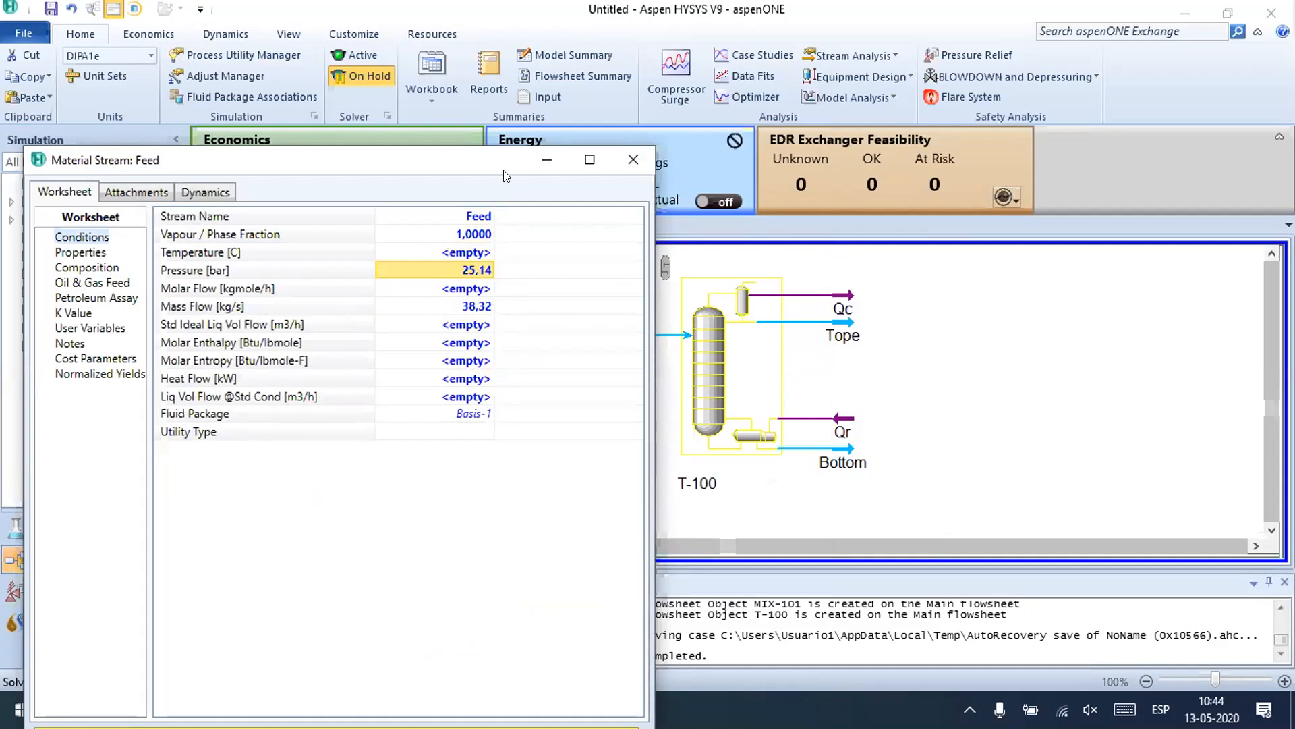
Step: Review the Feed stream's conditions and mass-fraction composition, and close the stream window
{"action": "left_click_drag", "start_coordinate": [492, 165], "coordinate": [571, 129]}
{"action": "left_click", "coordinate": [550, 200]}
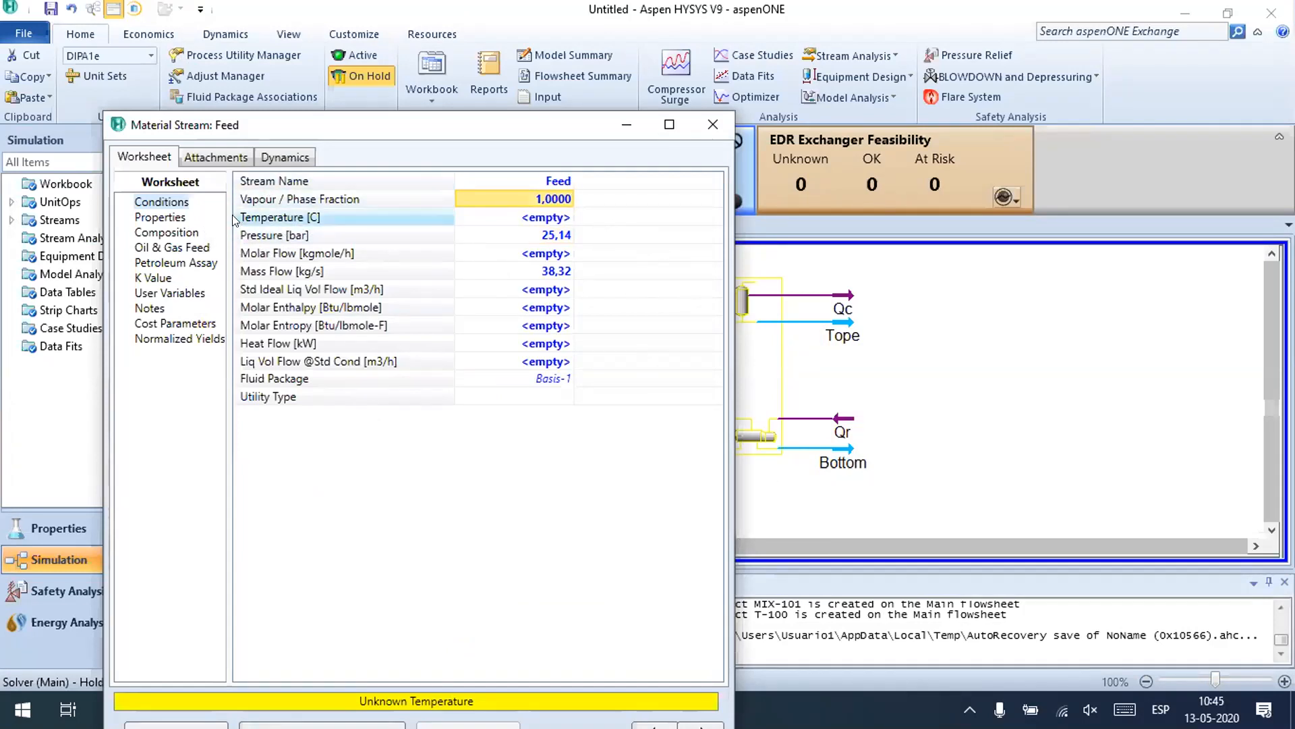
{"action": "left_click", "coordinate": [522, 211]}
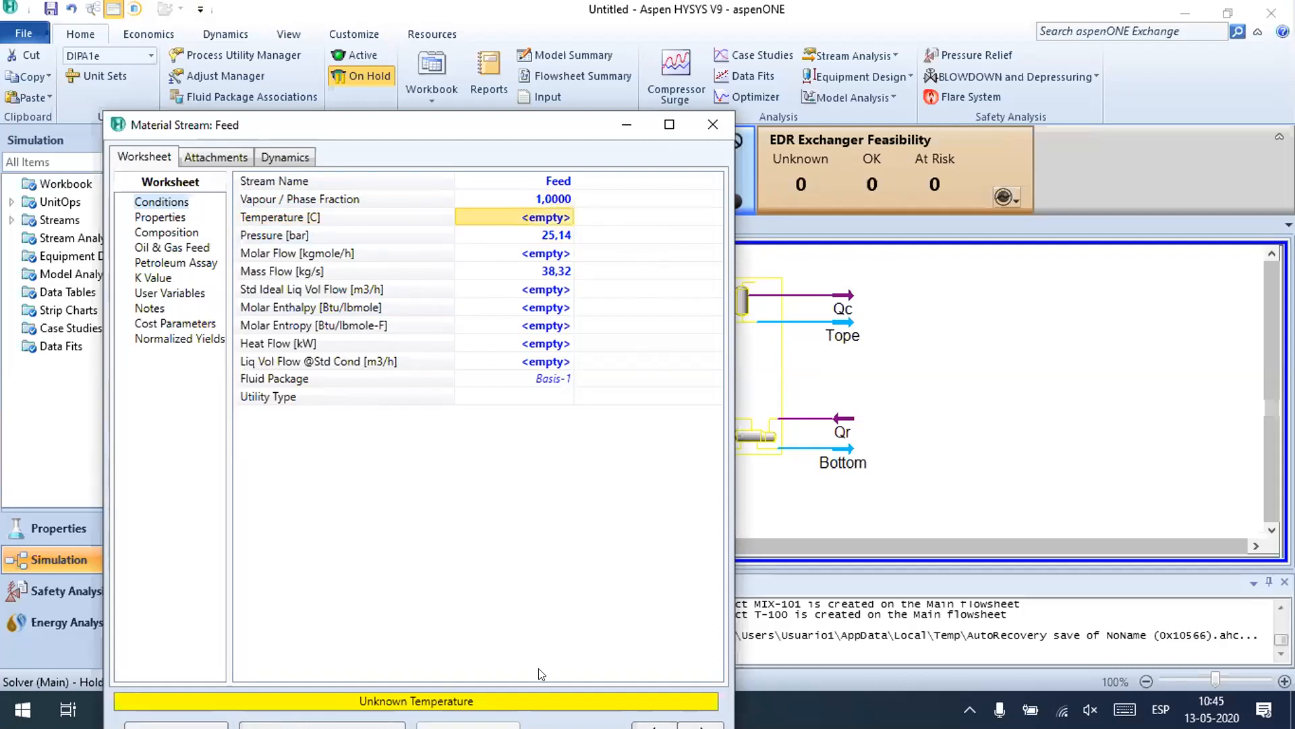
{"action": "left_click", "coordinate": [167, 232]}
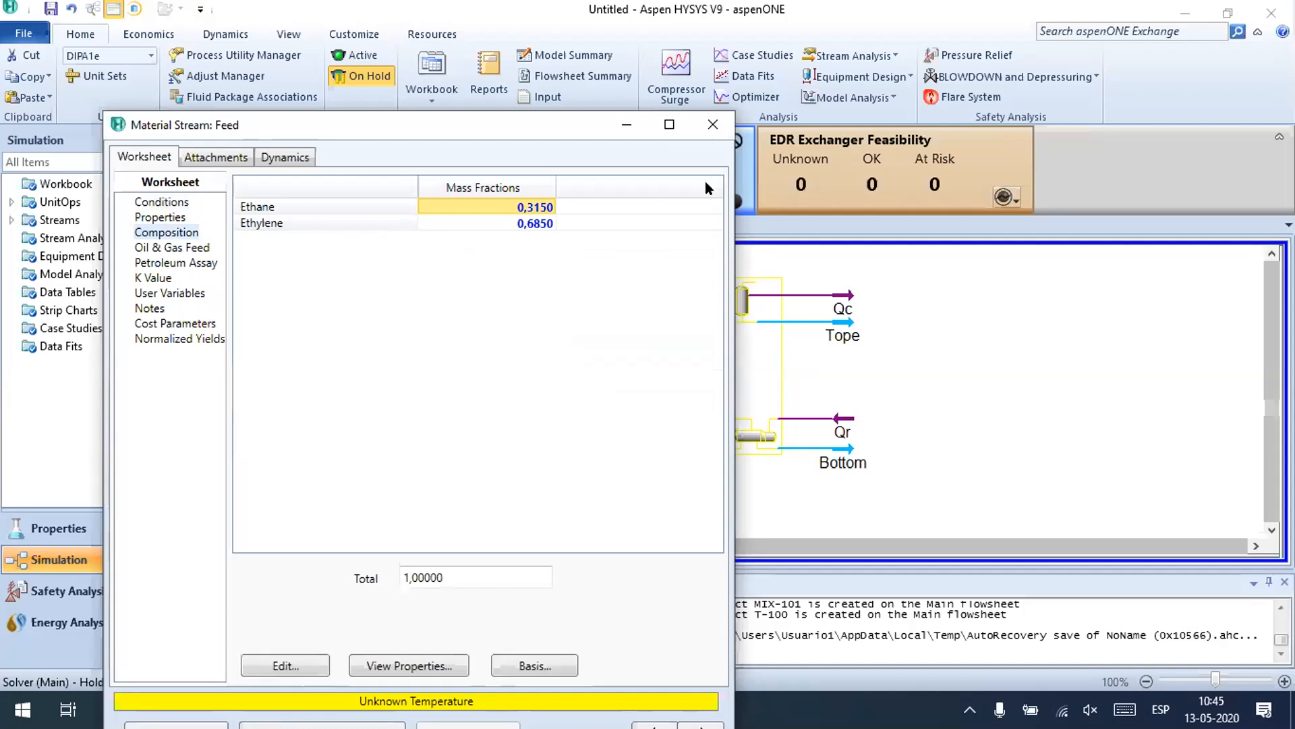
{"action": "left_click", "coordinate": [712, 125]}
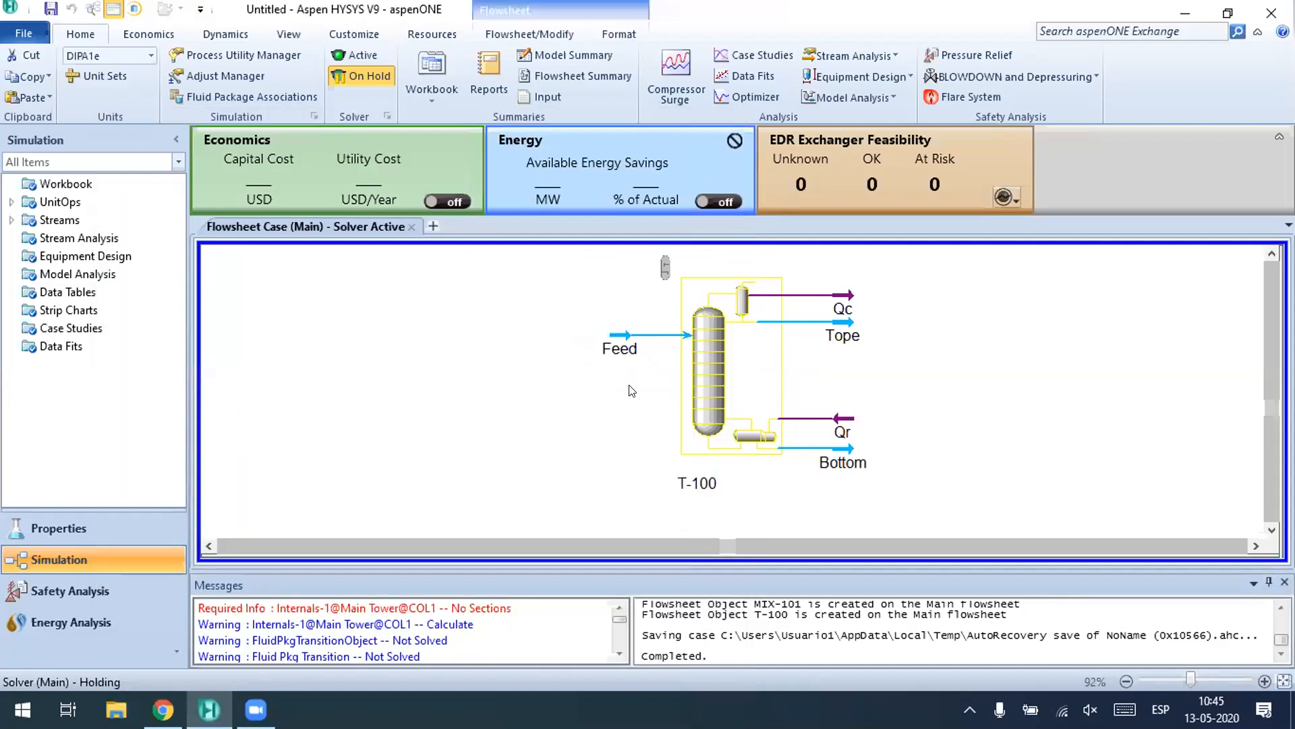
Step: Delete the Feed stream from the flowsheet and confirm the deletion
{"action": "left_click", "coordinate": [617, 343]}
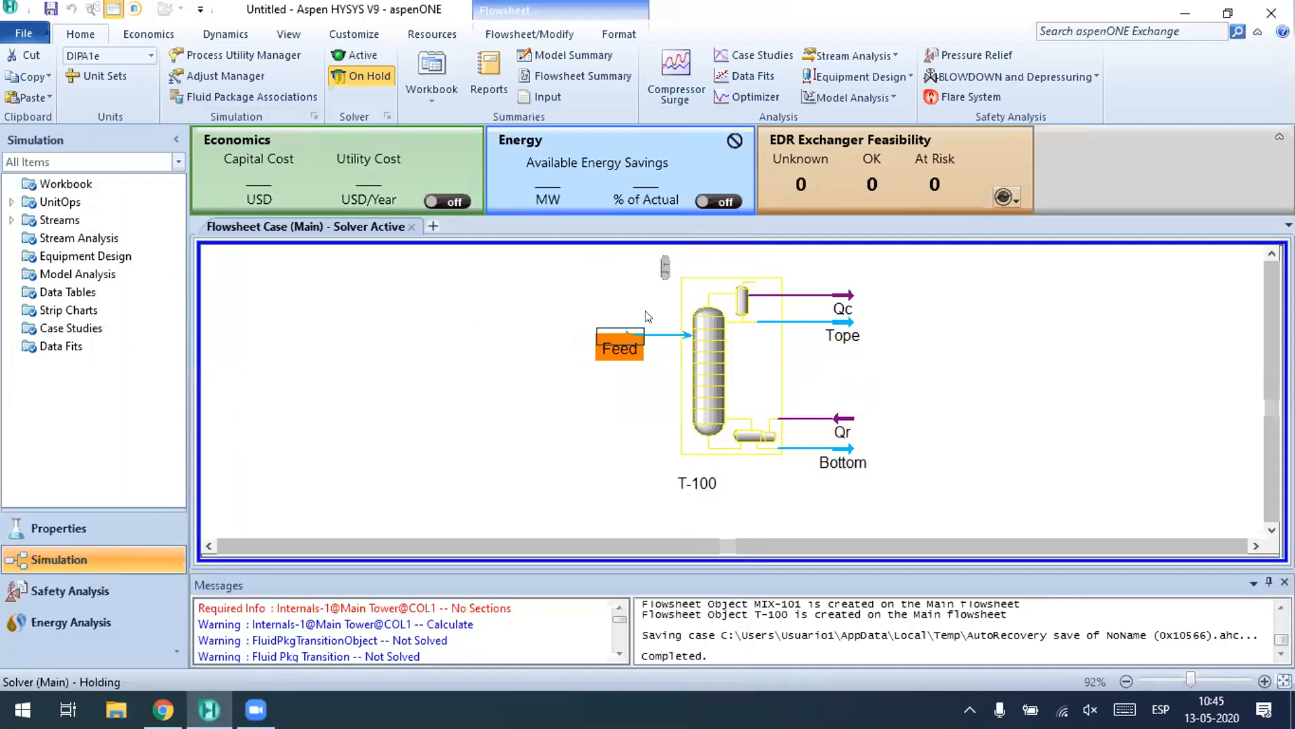
{"action": "key", "text": "Delete"}
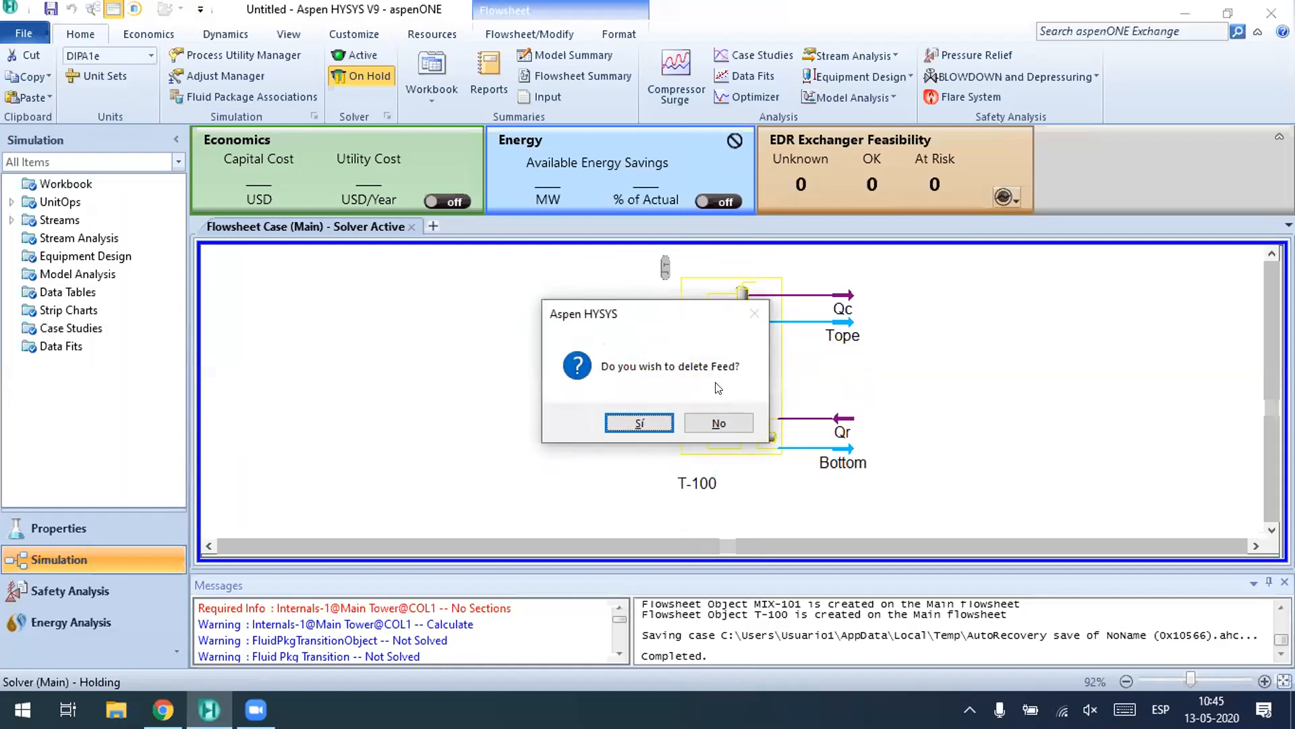
{"action": "left_click", "coordinate": [640, 423]}
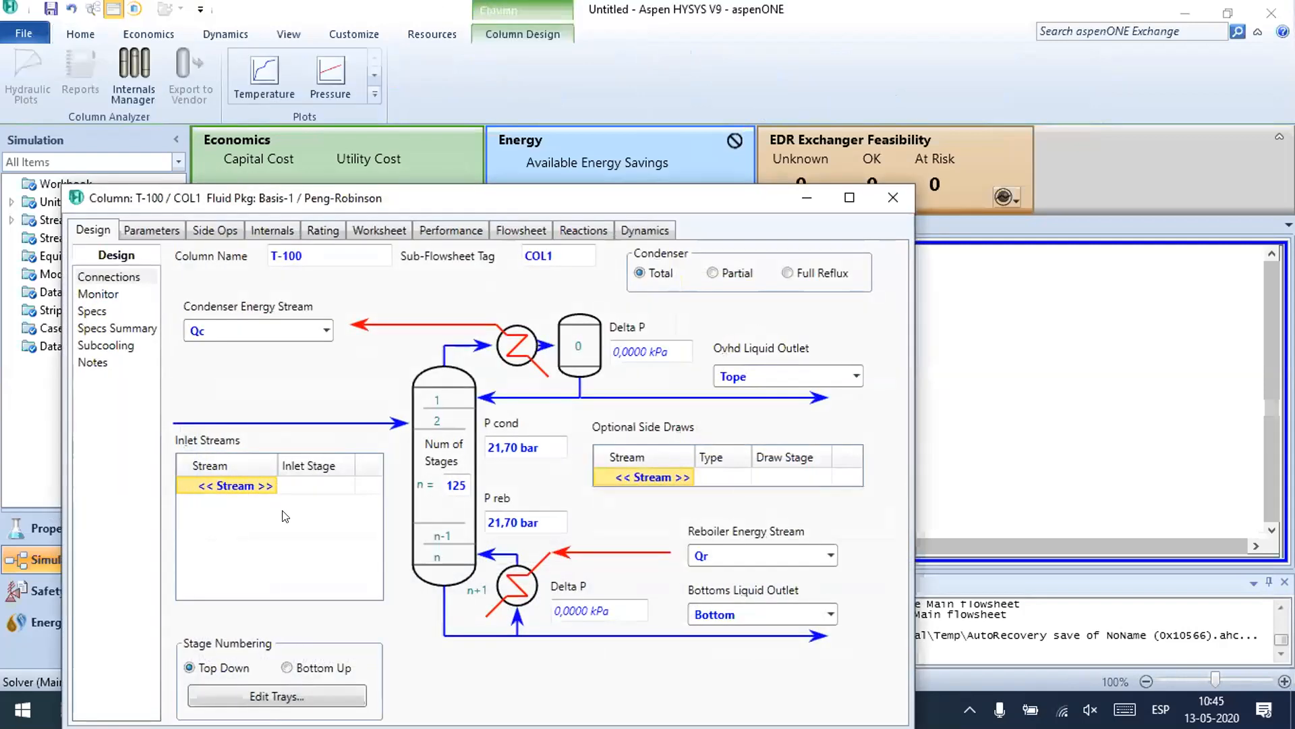
Step: Add a new inlet stream named Feed to column T-100 in its design connections
{"action": "type", "text": "fEED"}
{"action": "key", "text": "BackSpace"}
{"action": "key", "text": "BackSpace"}
{"action": "key", "text": "BackSpace"}
{"action": "key", "text": "BackSpace"}
{"action": "type", "text": "Feed"}
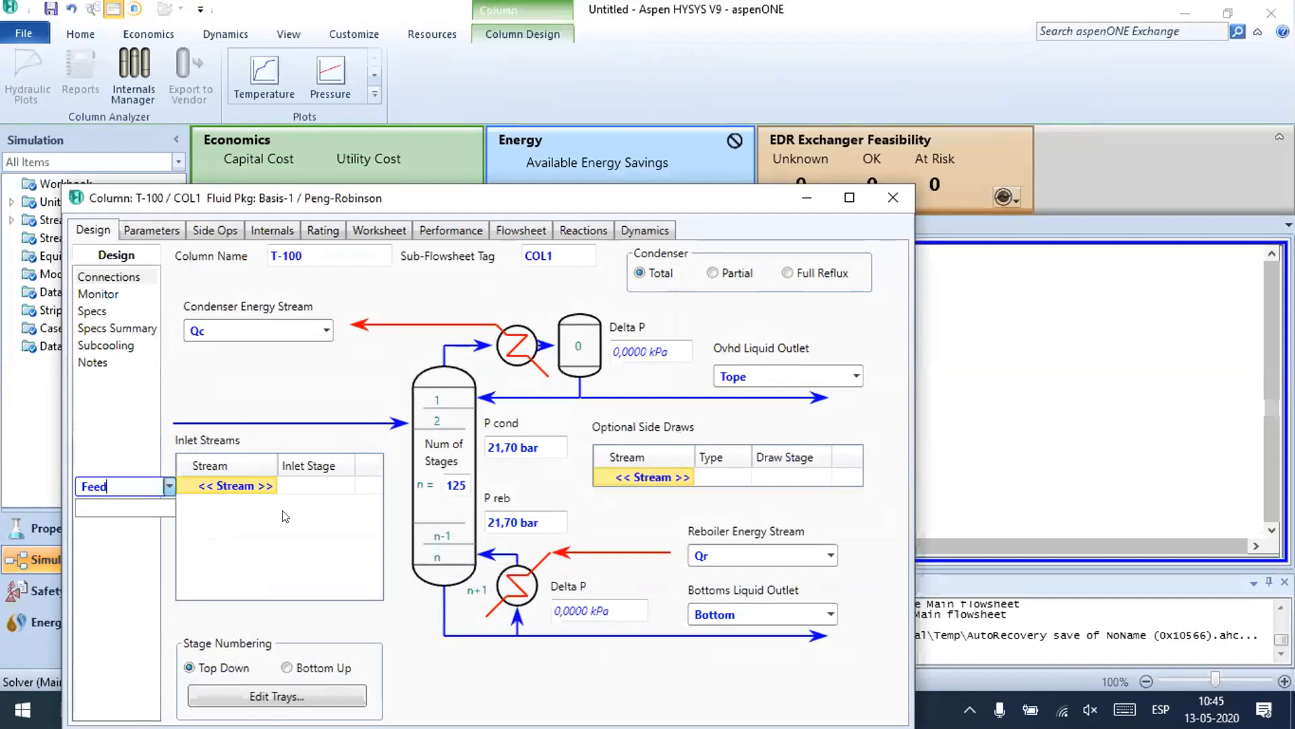
{"action": "key", "text": "Return"}
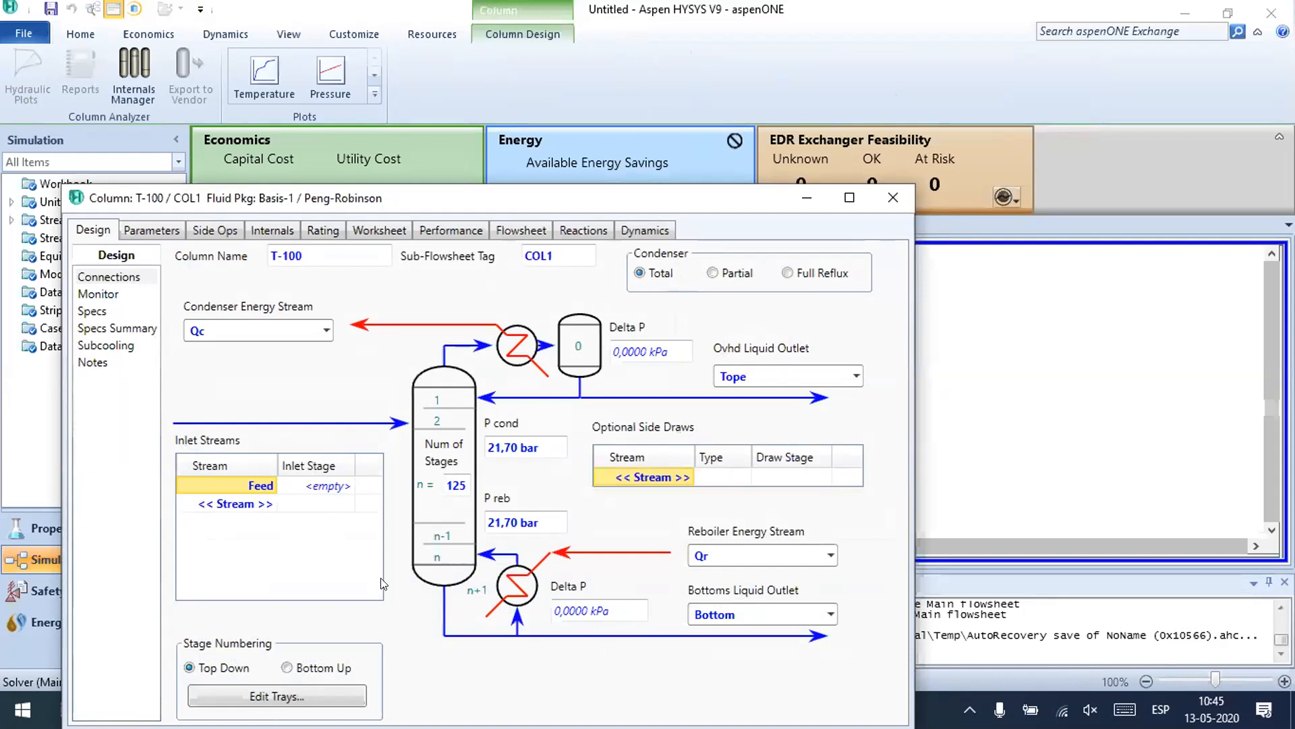
Step: Try to assign 90_Main Tower as the Feed stream's inlet stage in column T-100
{"action": "left_click", "coordinate": [340, 486]}
{"action": "left_click", "coordinate": [345, 485]}
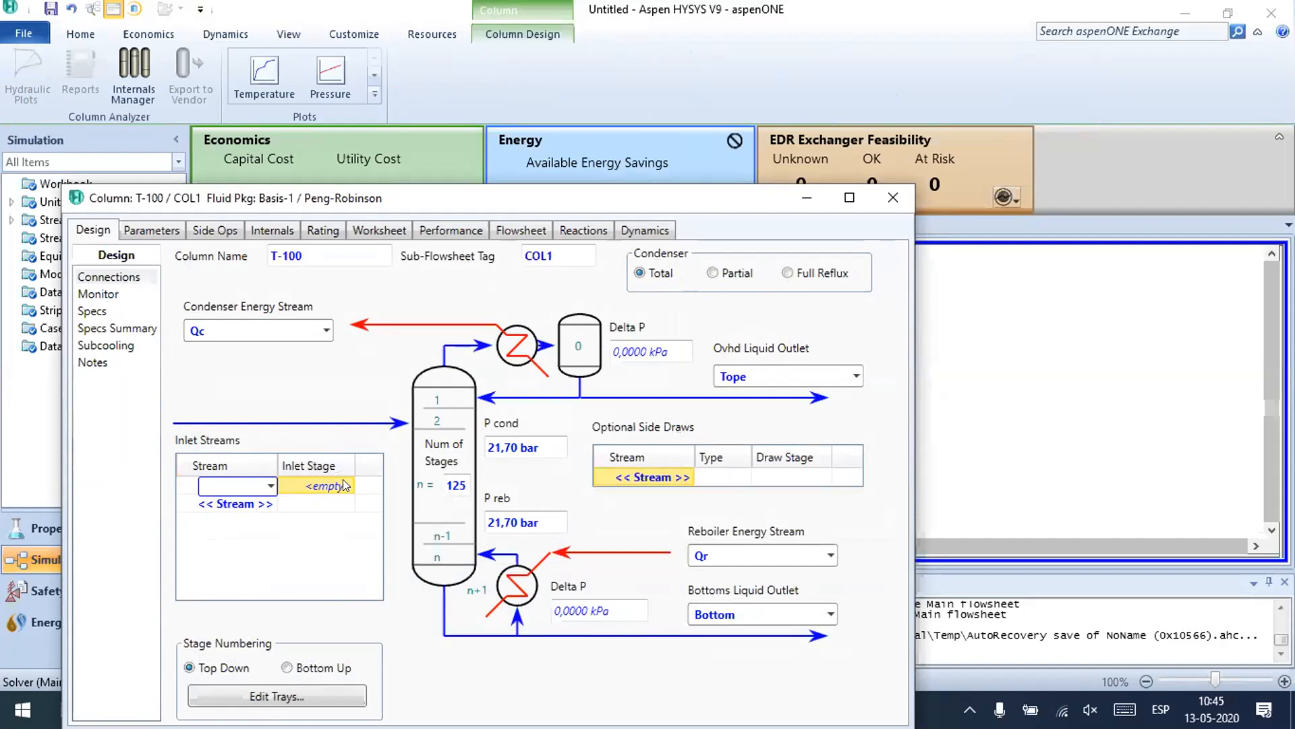
{"action": "scroll", "coordinate": [238, 407], "scroll_direction": "down", "scroll_amount": 18}
{"action": "scroll", "coordinate": [237, 407], "scroll_direction": "down", "scroll_amount": 10}
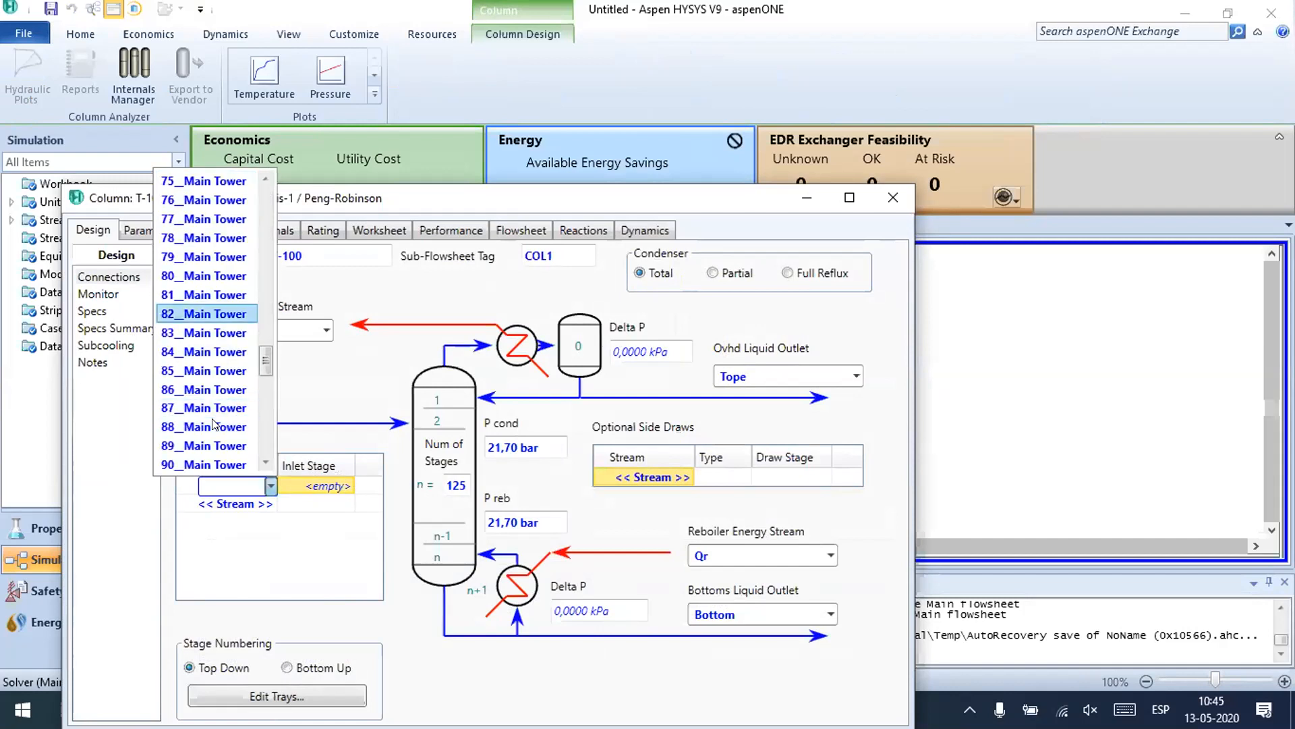
{"action": "left_click", "coordinate": [205, 314]}
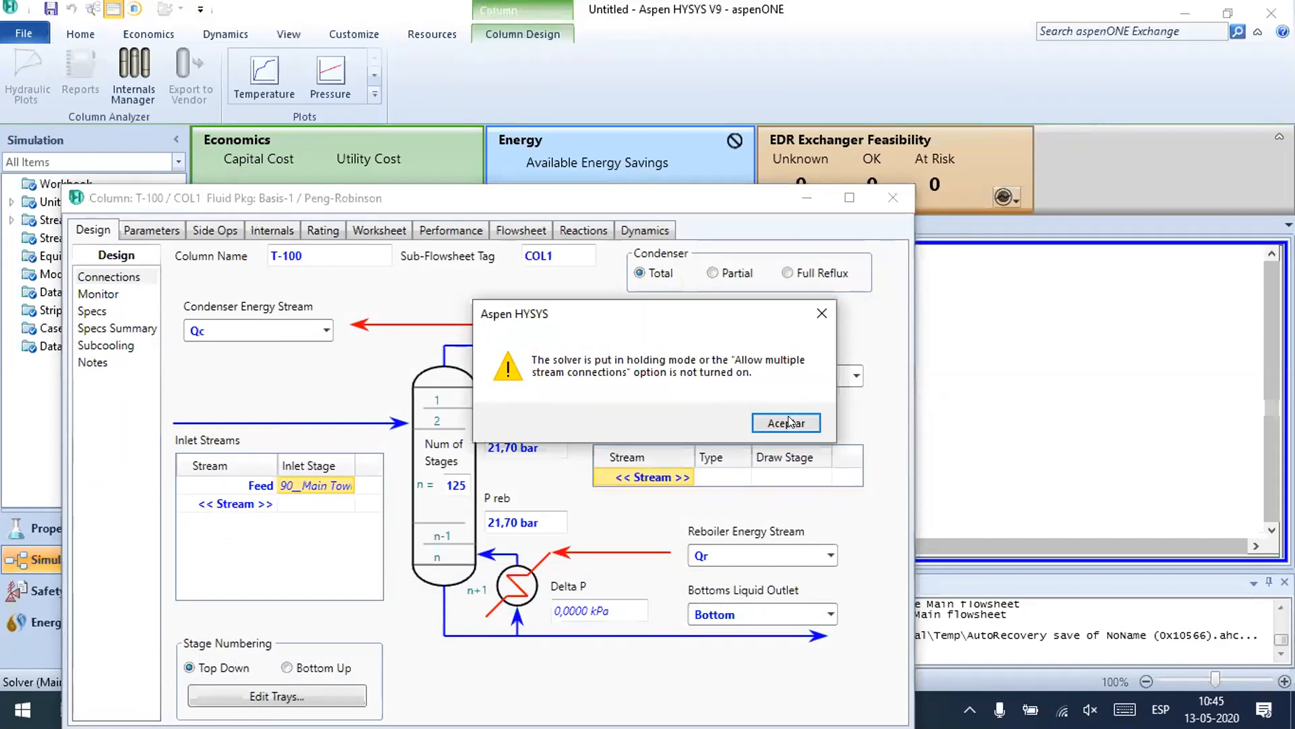
{"action": "left_click", "coordinate": [786, 422]}
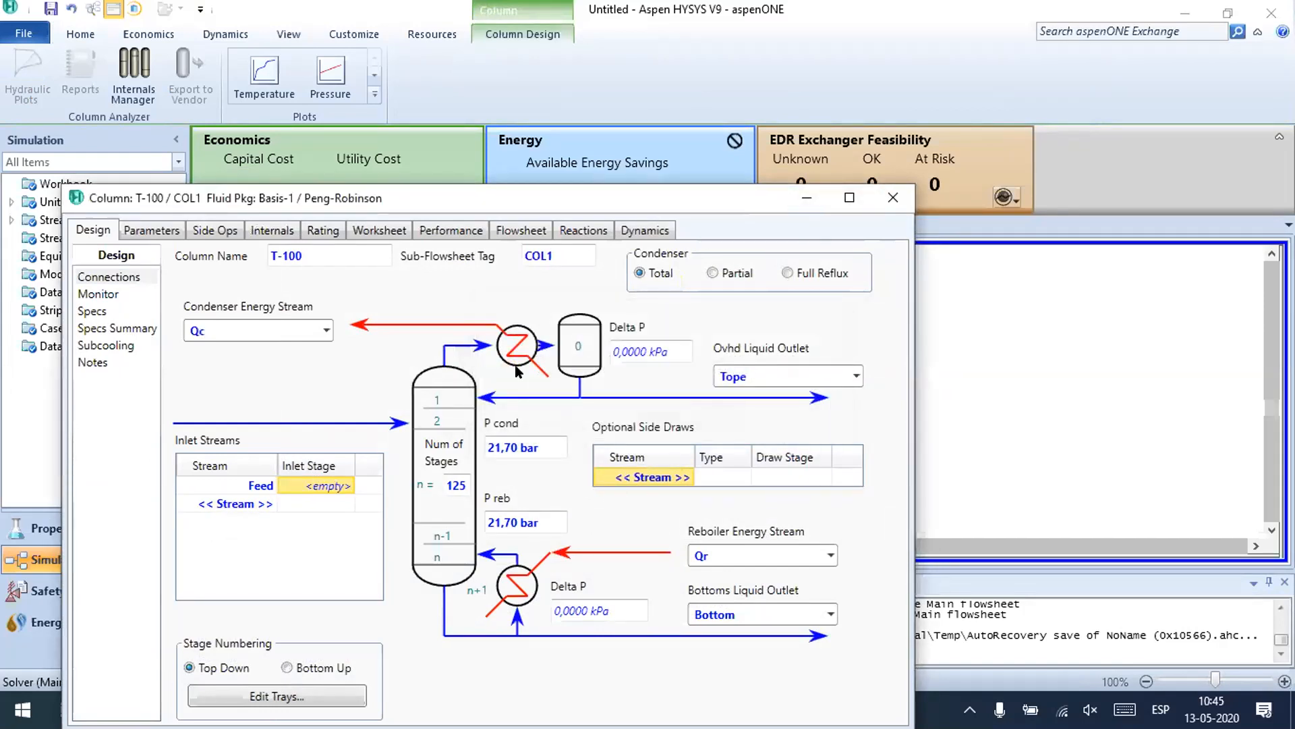
Step: Close the column's properties and delete column T-100 from the flowsheet
{"action": "left_click", "coordinate": [892, 197]}
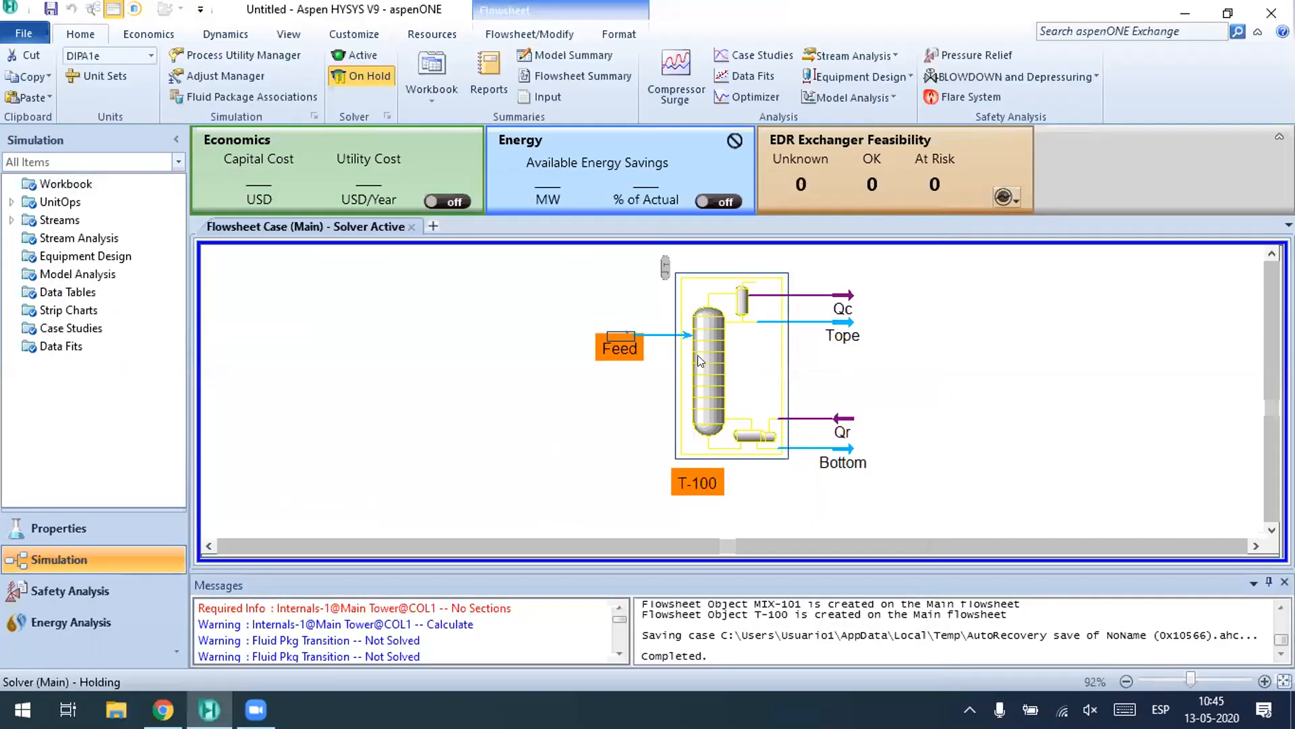
{"action": "left_click", "coordinate": [736, 375]}
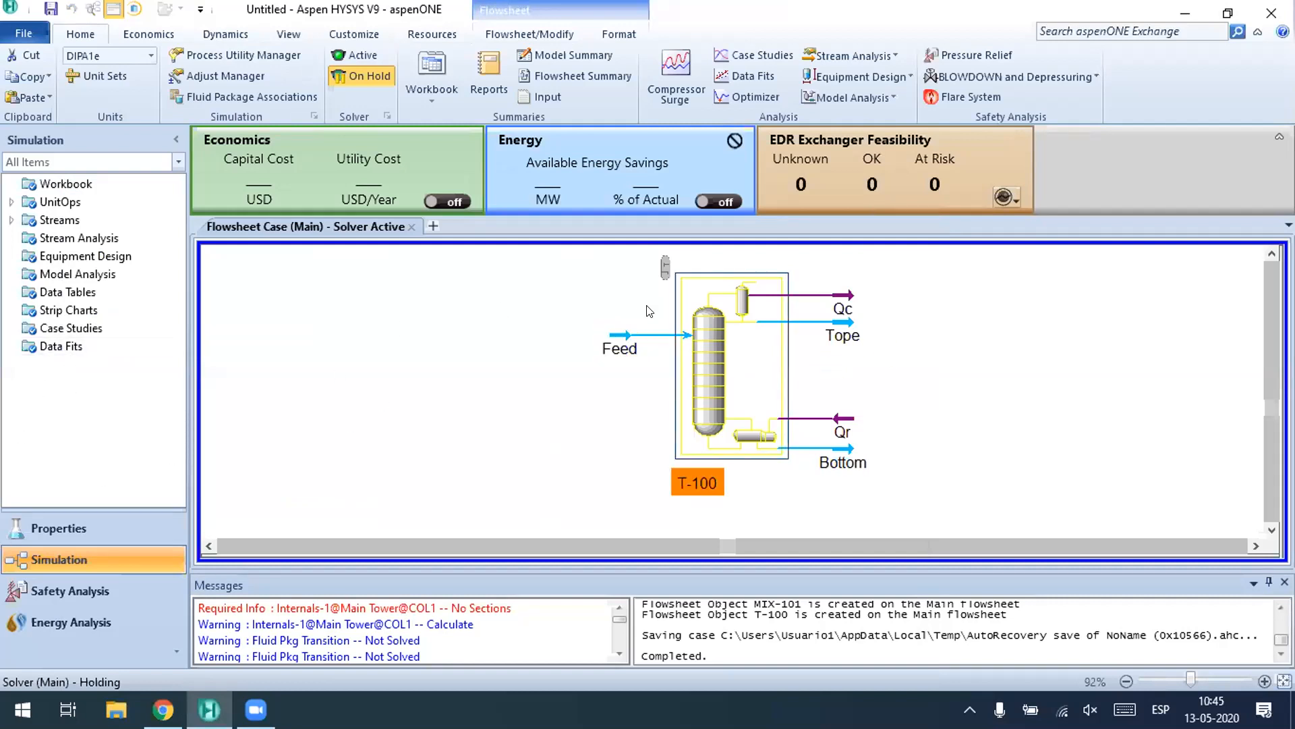
{"action": "key", "text": "Delete"}
{"action": "left_click", "coordinate": [628, 420]}
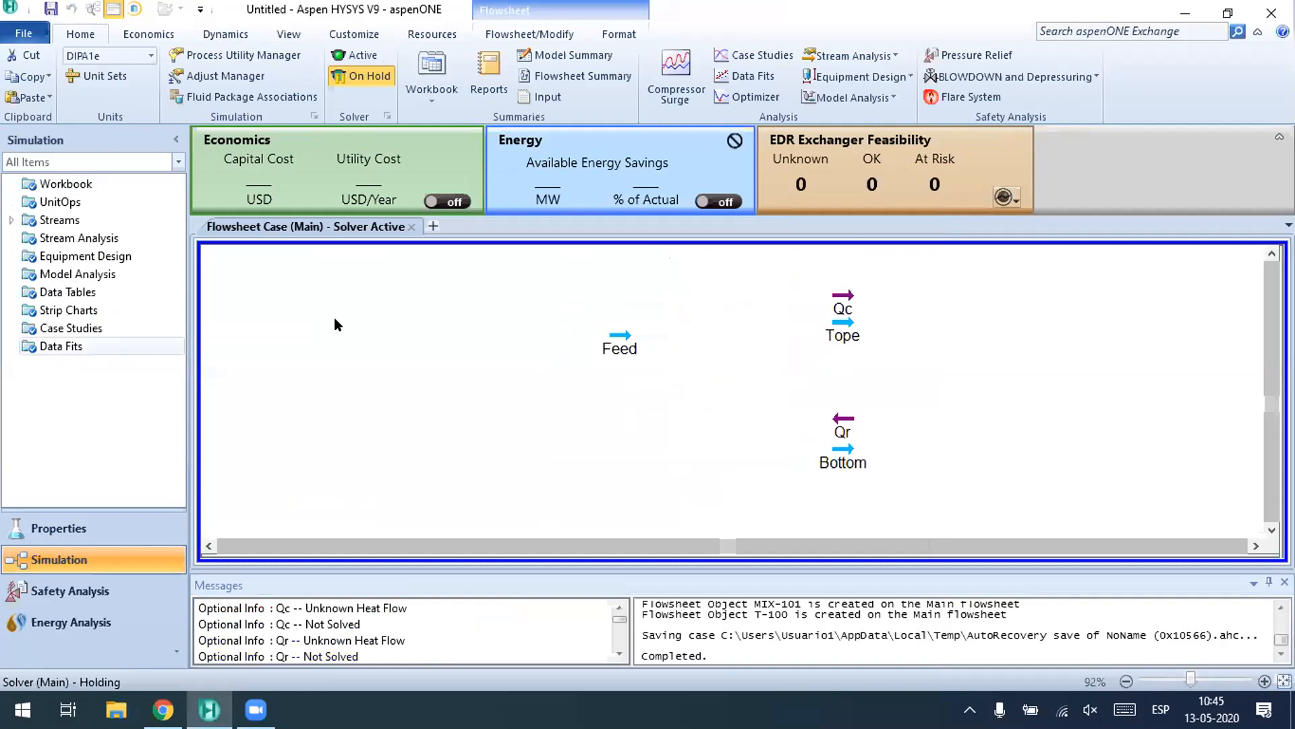
Step: Restart Aspen HYSYS without saving the current case and create a new case
{"action": "left_click", "coordinate": [1271, 12]}
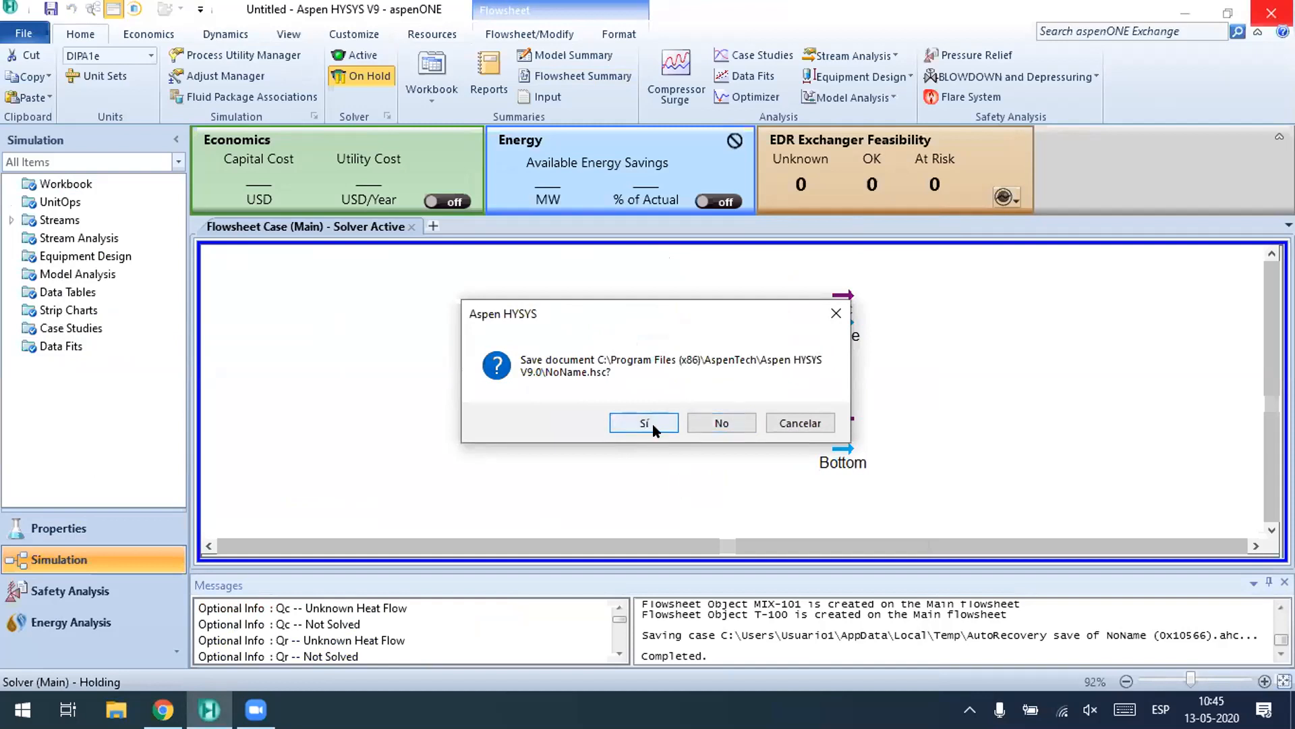
{"action": "left_click", "coordinate": [719, 421]}
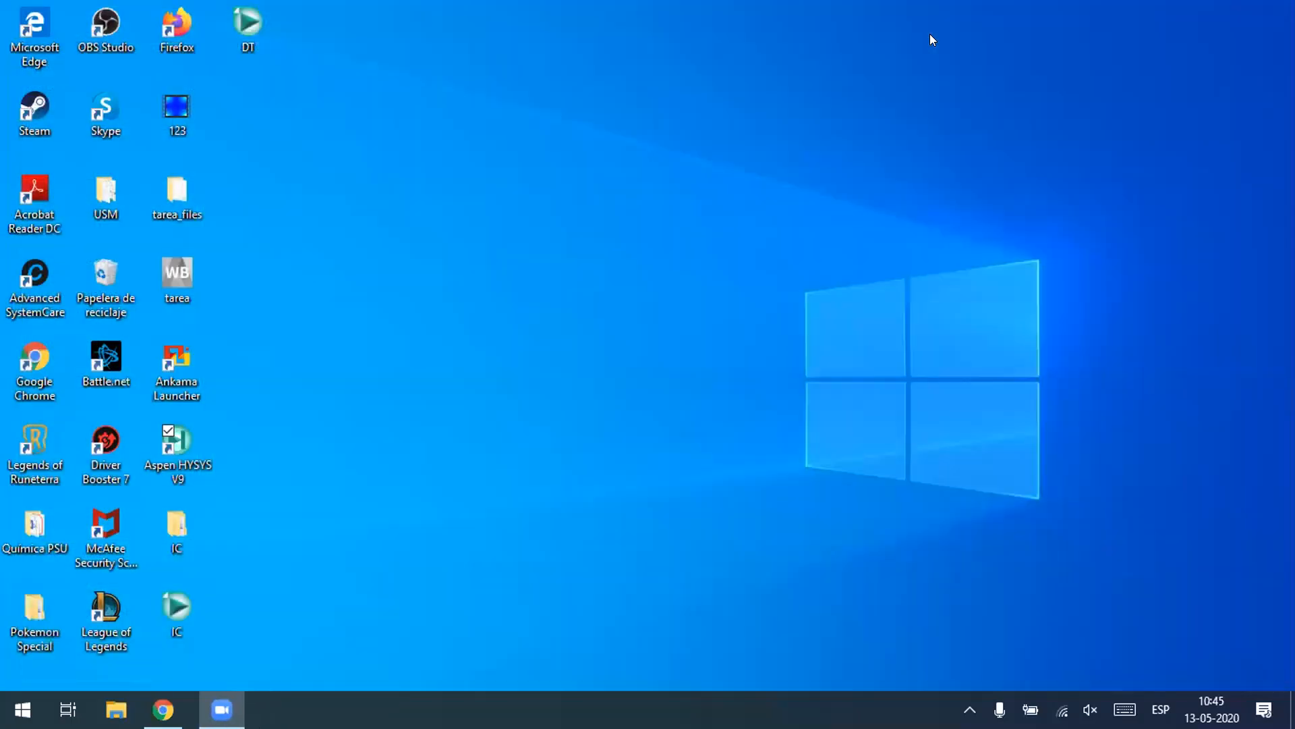
{"action": "double_click", "coordinate": [170, 463]}
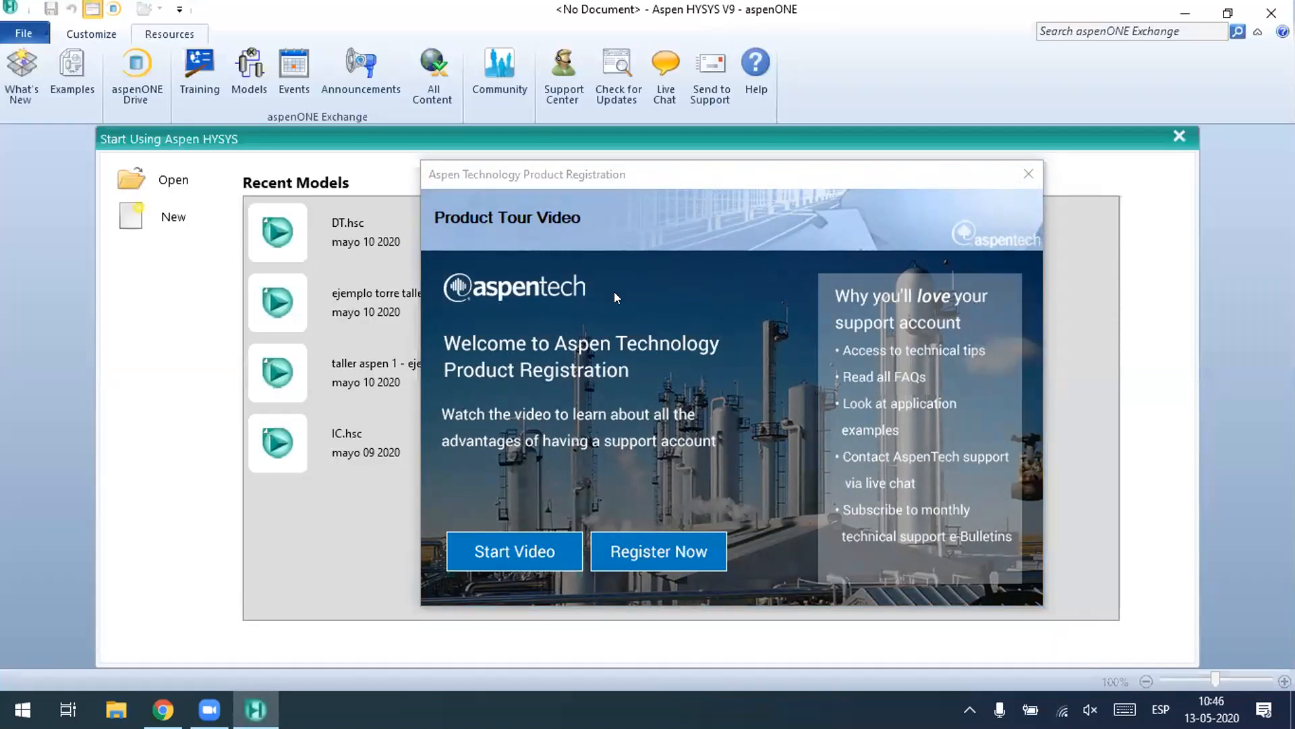
{"action": "left_click", "coordinate": [1028, 174]}
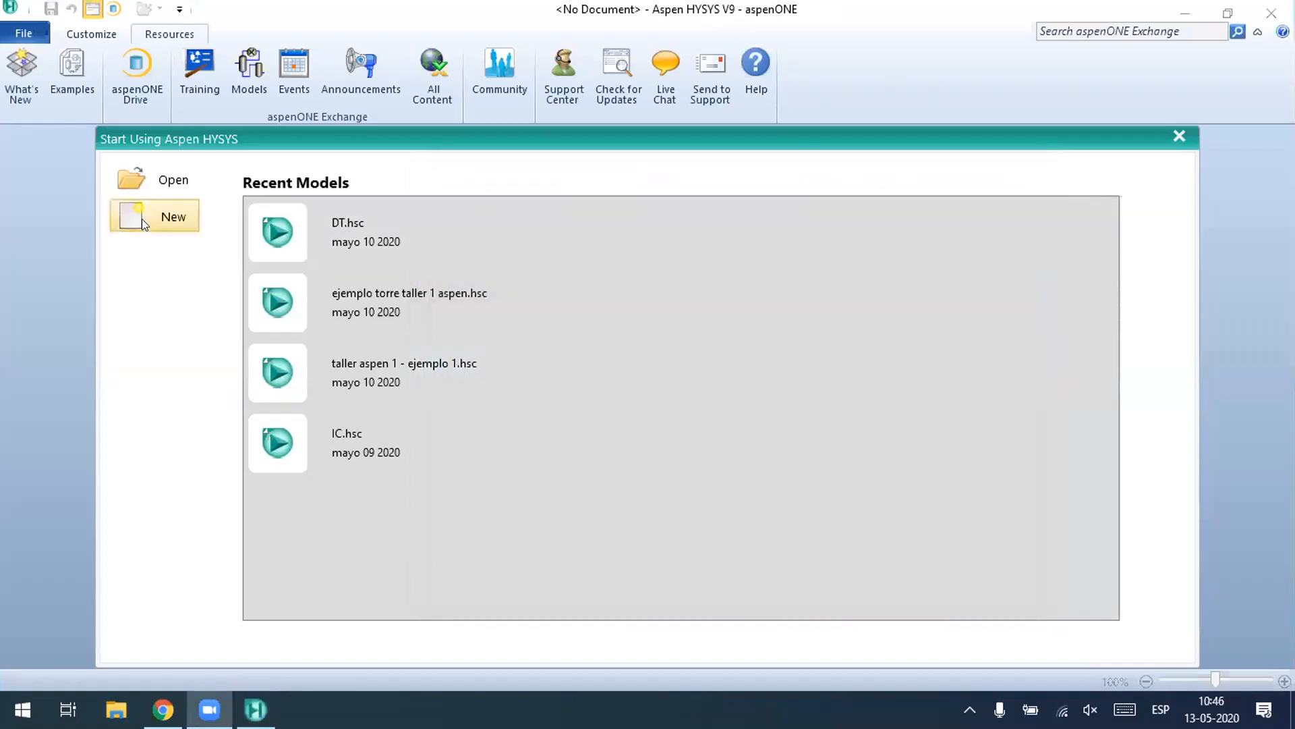
{"action": "left_click", "coordinate": [154, 215]}
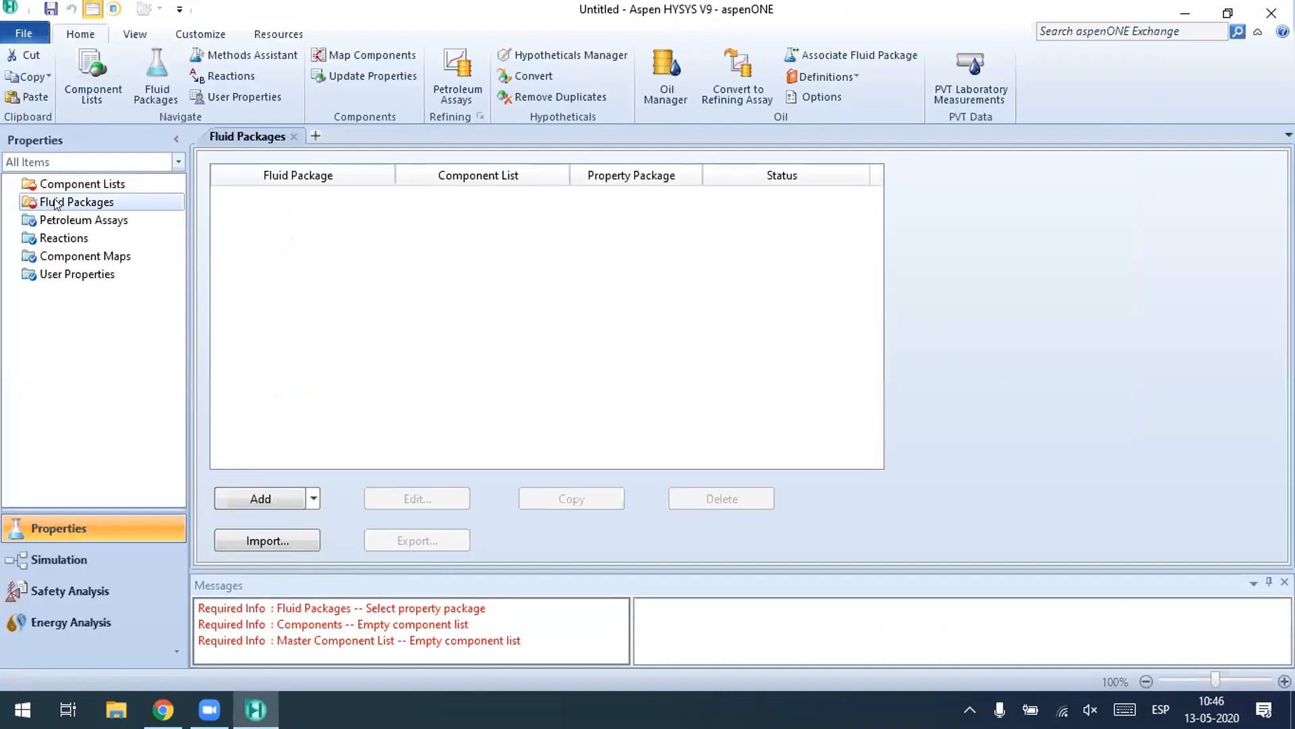
Step: Create a component list and add Ethane from the pure components, searching by full name
{"action": "left_click", "coordinate": [68, 177]}
{"action": "left_click", "coordinate": [249, 487]}
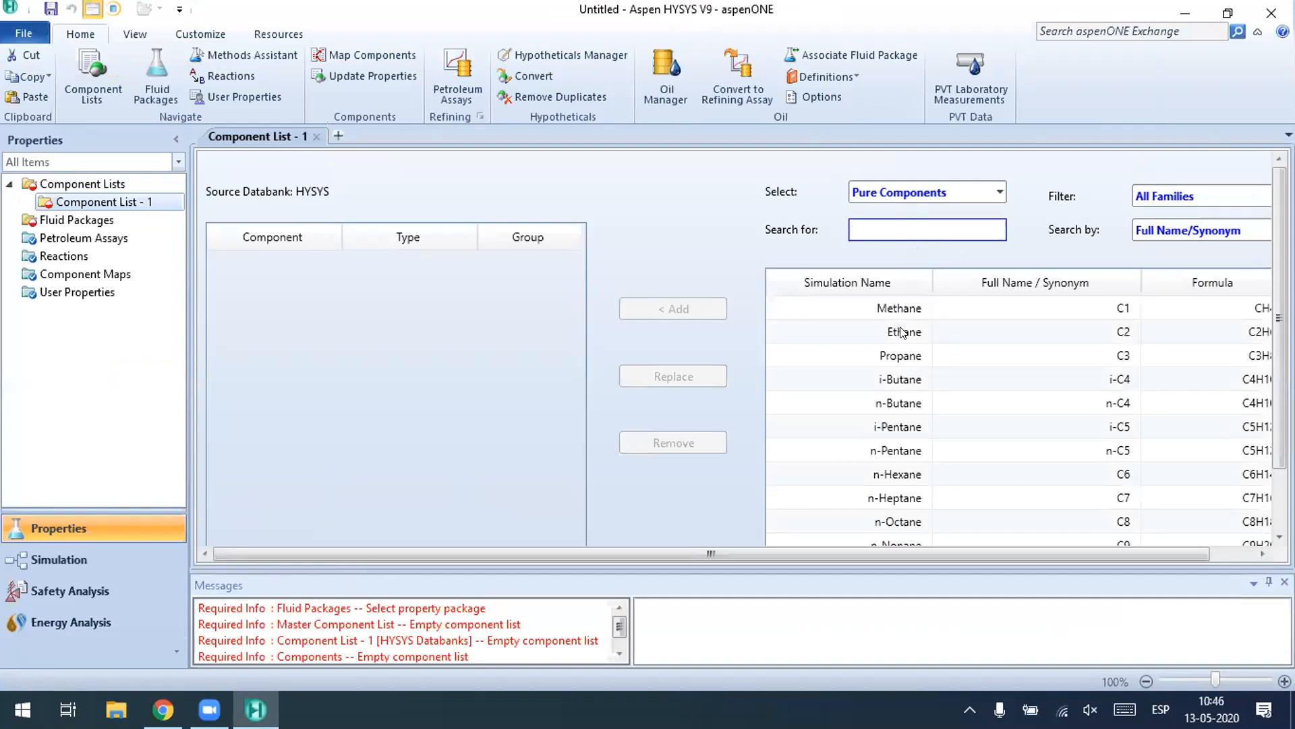
{"action": "type", "text": "etha"}
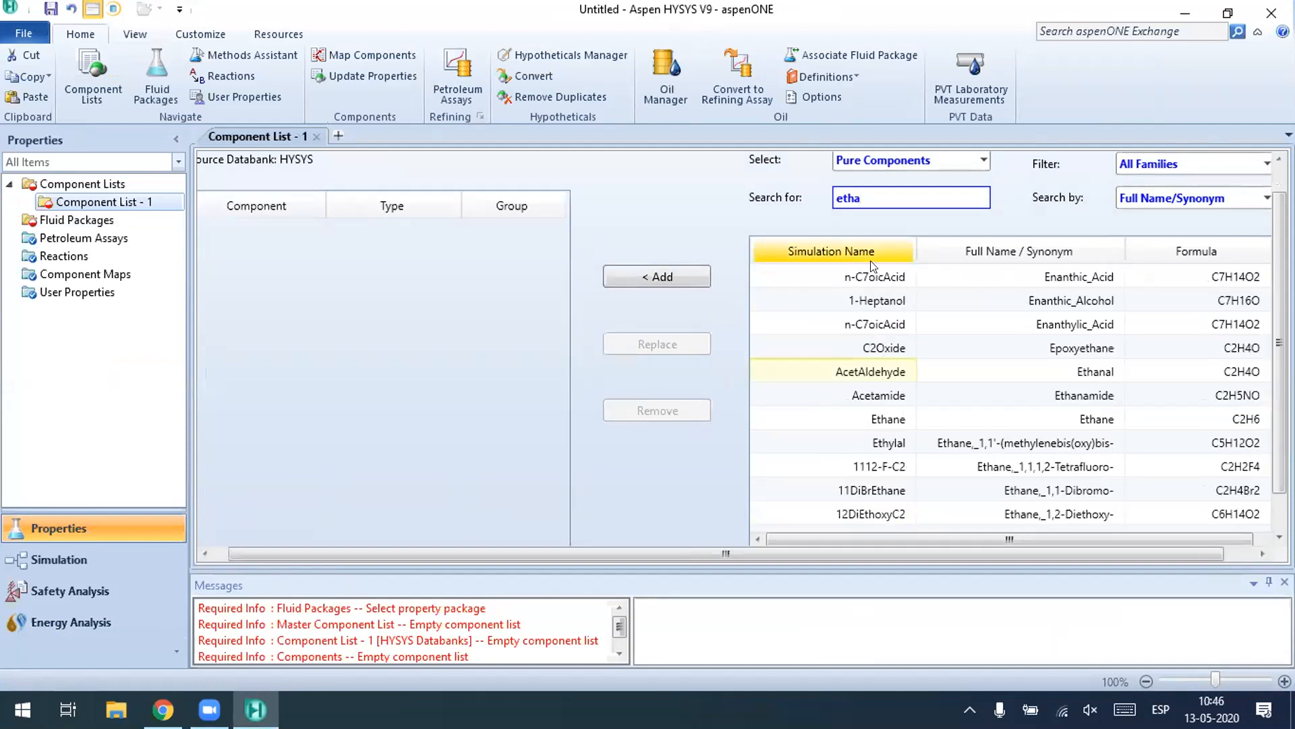
{"action": "type", "text": "nr"}
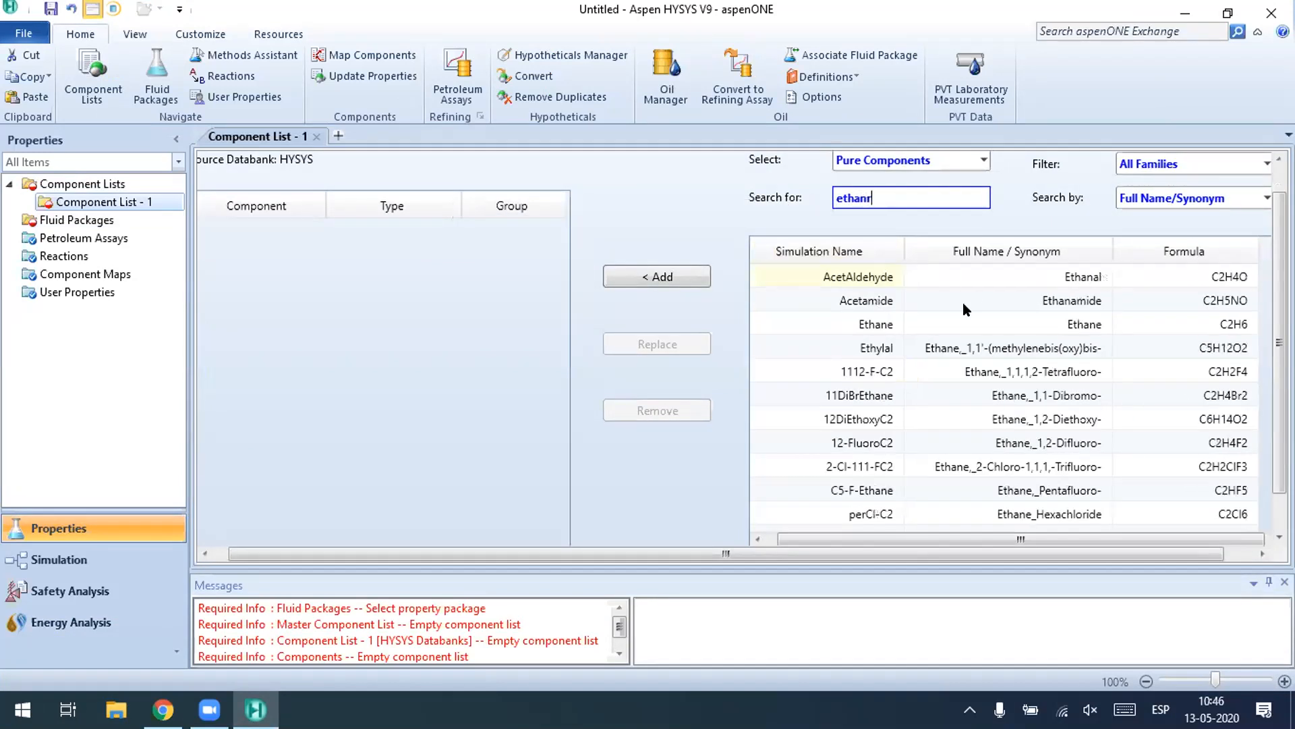
{"action": "key", "text": "BackSpace"}
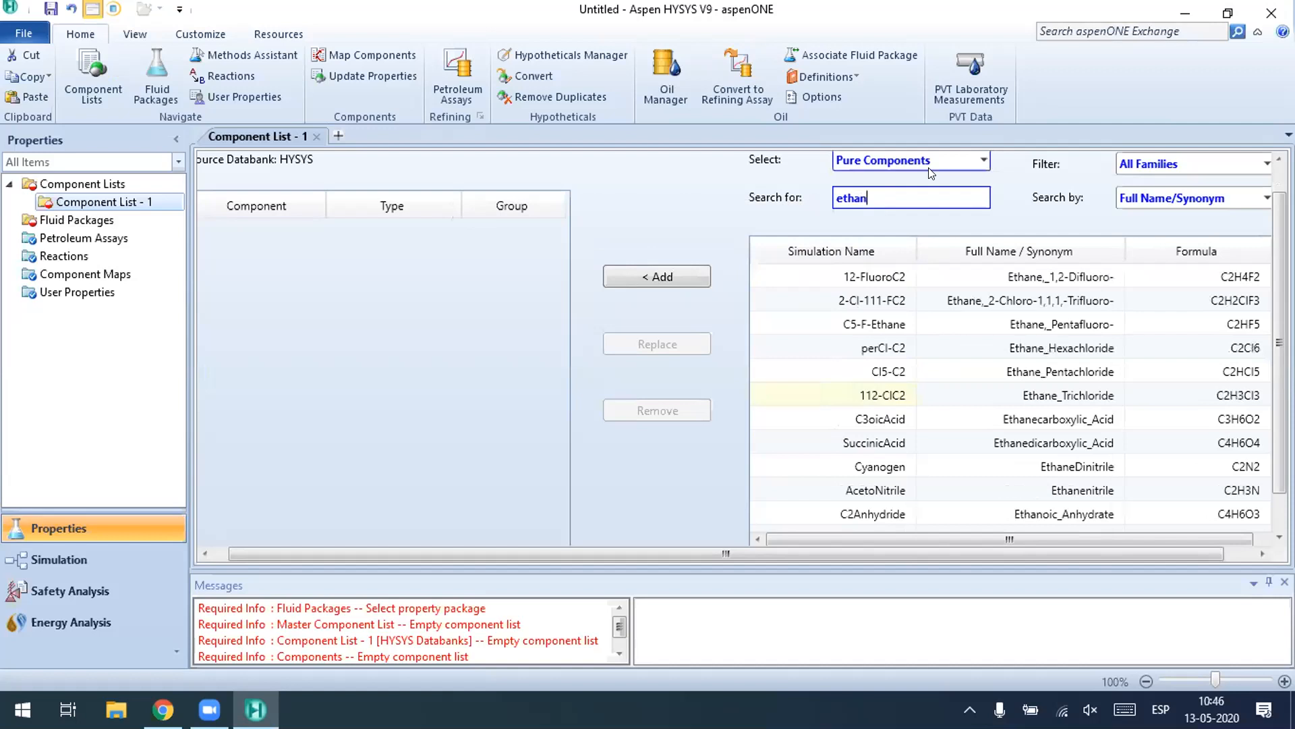
{"action": "type", "text": "e"}
{"action": "double_click", "coordinate": [948, 317]}
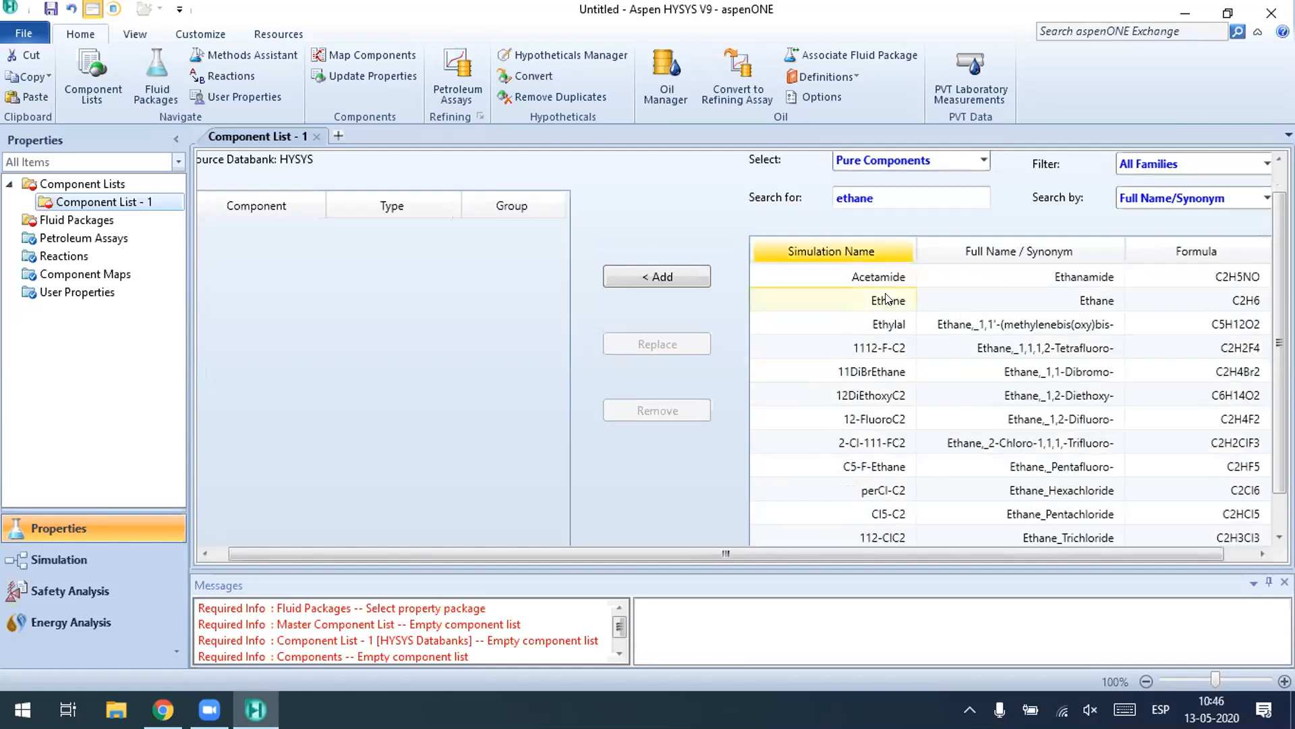
Step: Search the components by formula for C2H4 and add Ethylene to the component list
{"action": "left_click", "coordinate": [1161, 197]}
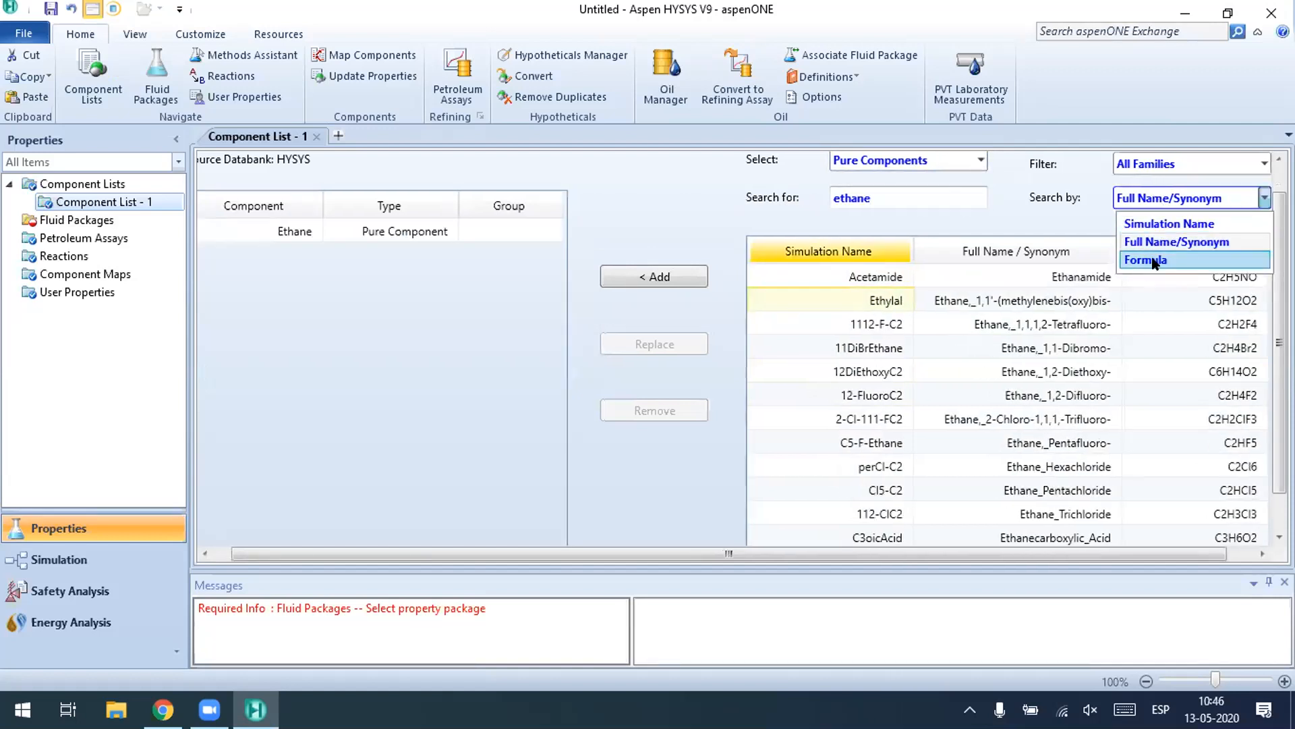
{"action": "left_click", "coordinate": [1147, 261]}
{"action": "double_click", "coordinate": [901, 195]}
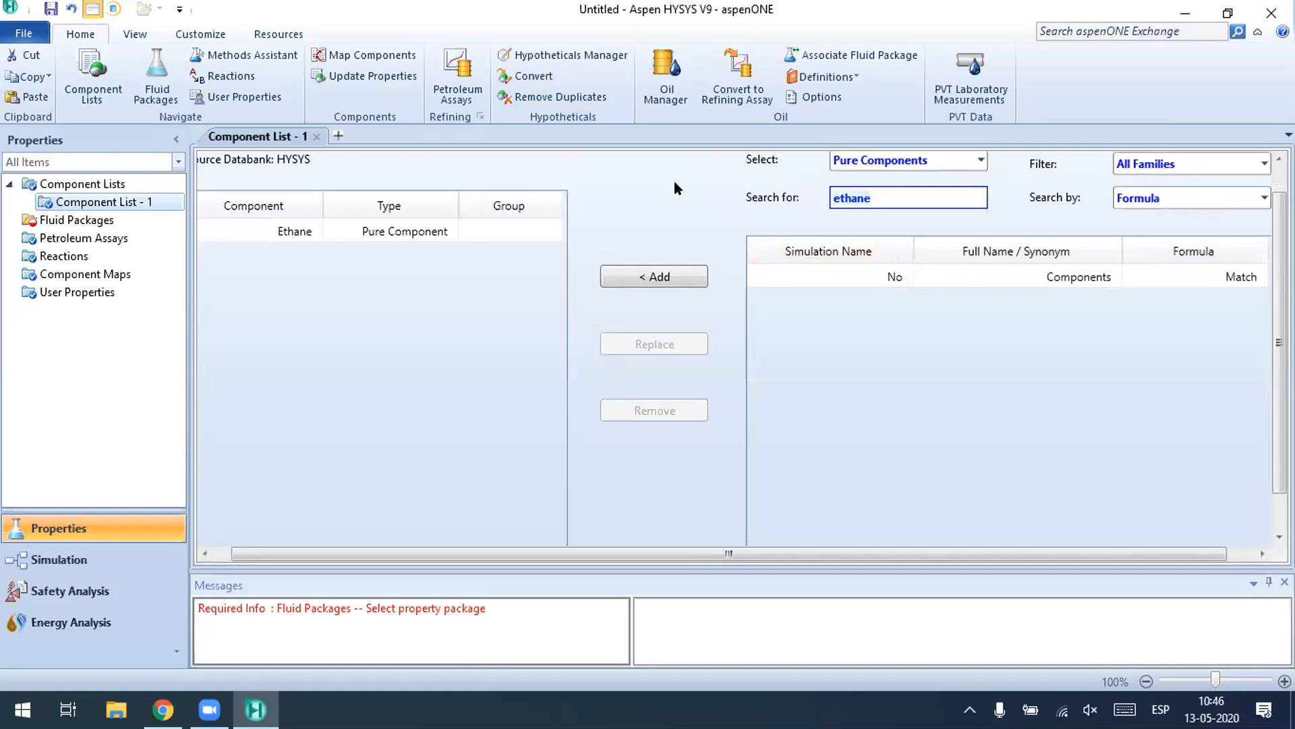
{"action": "type", "text": "C2H4"}
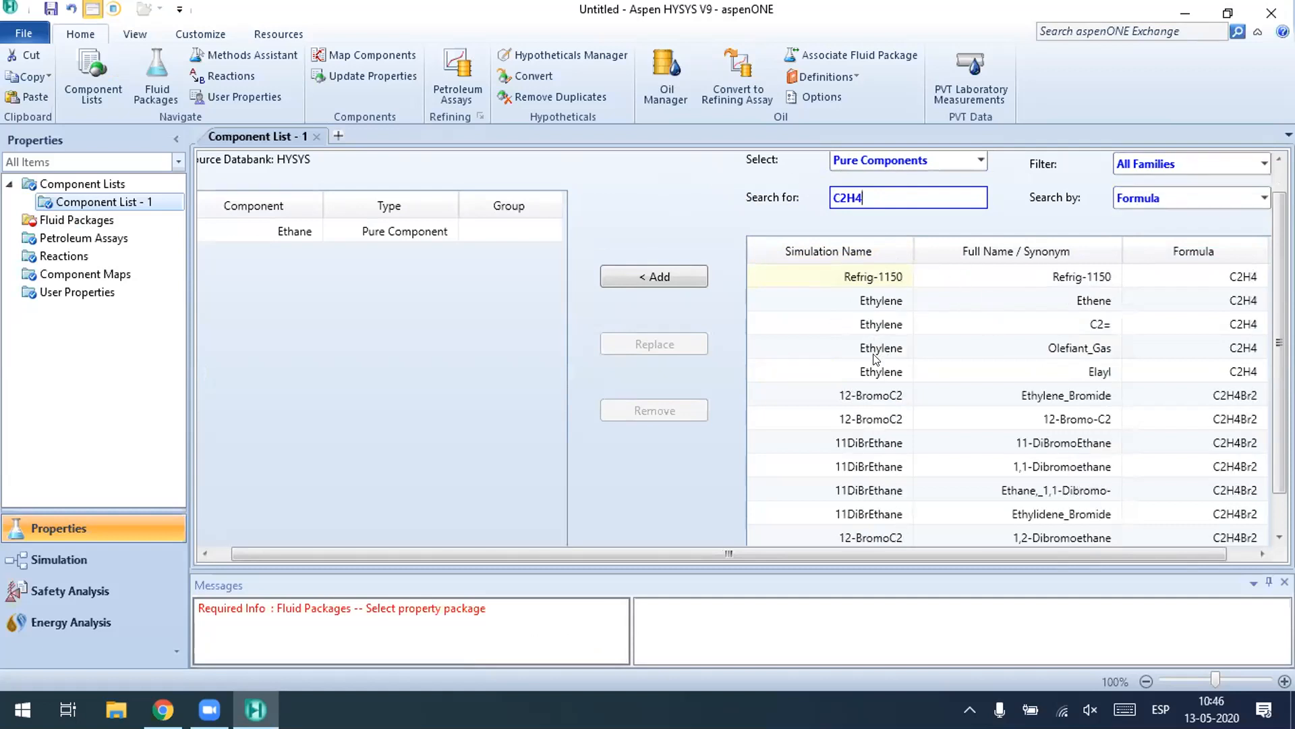
{"action": "double_click", "coordinate": [883, 300]}
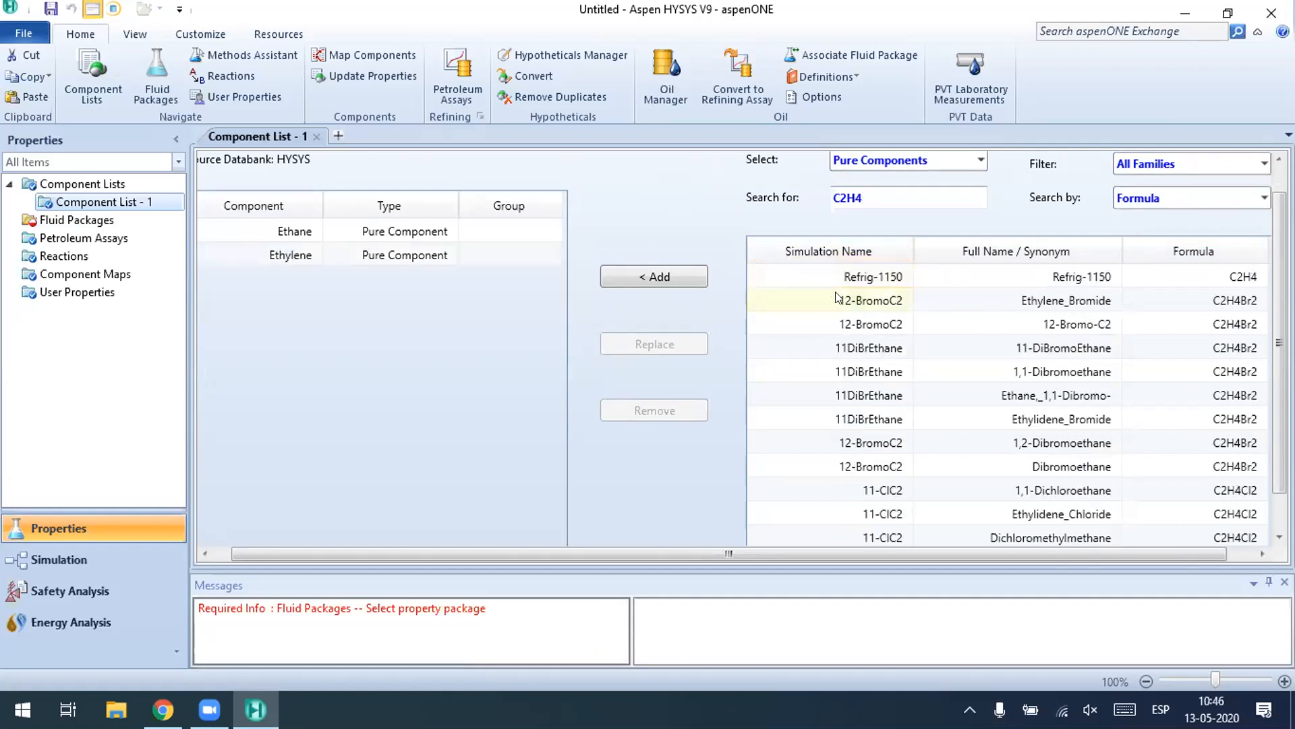
Step: Add a fluid package that uses the Peng-Robinson property package
{"action": "left_click", "coordinate": [126, 220]}
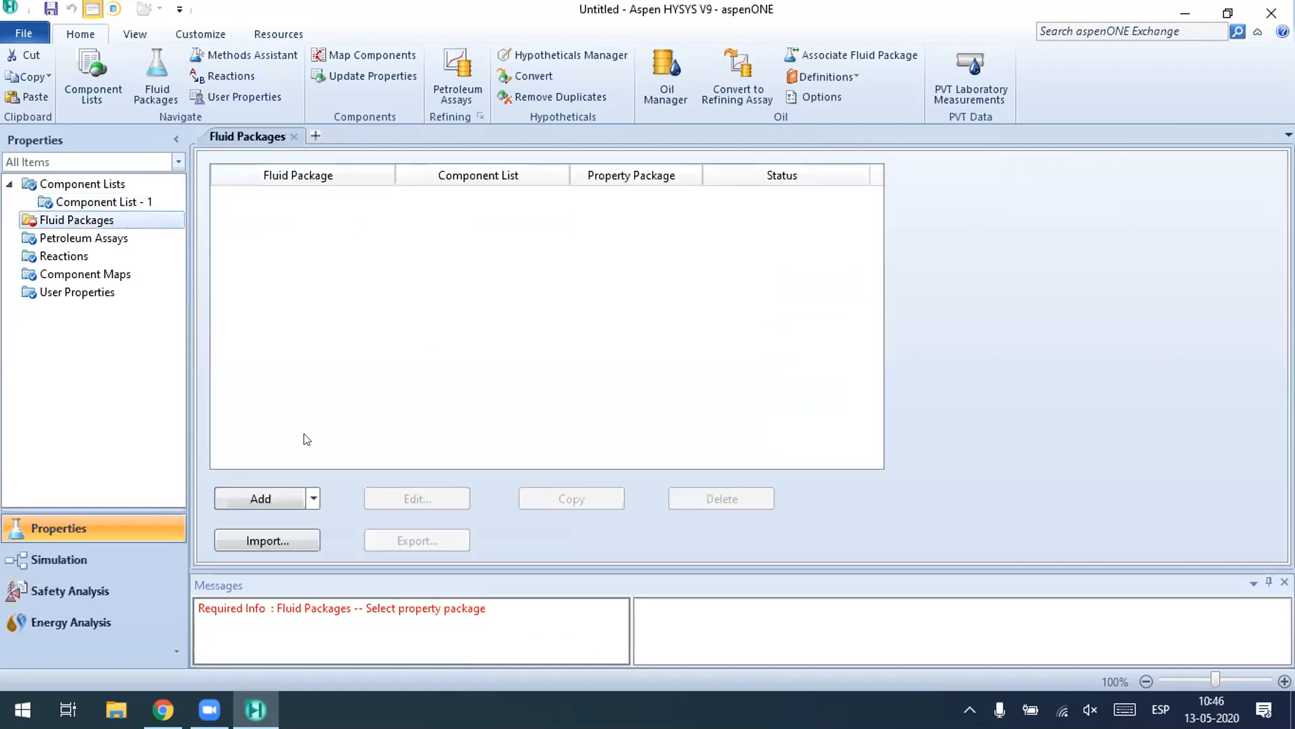
{"action": "left_click", "coordinate": [249, 499]}
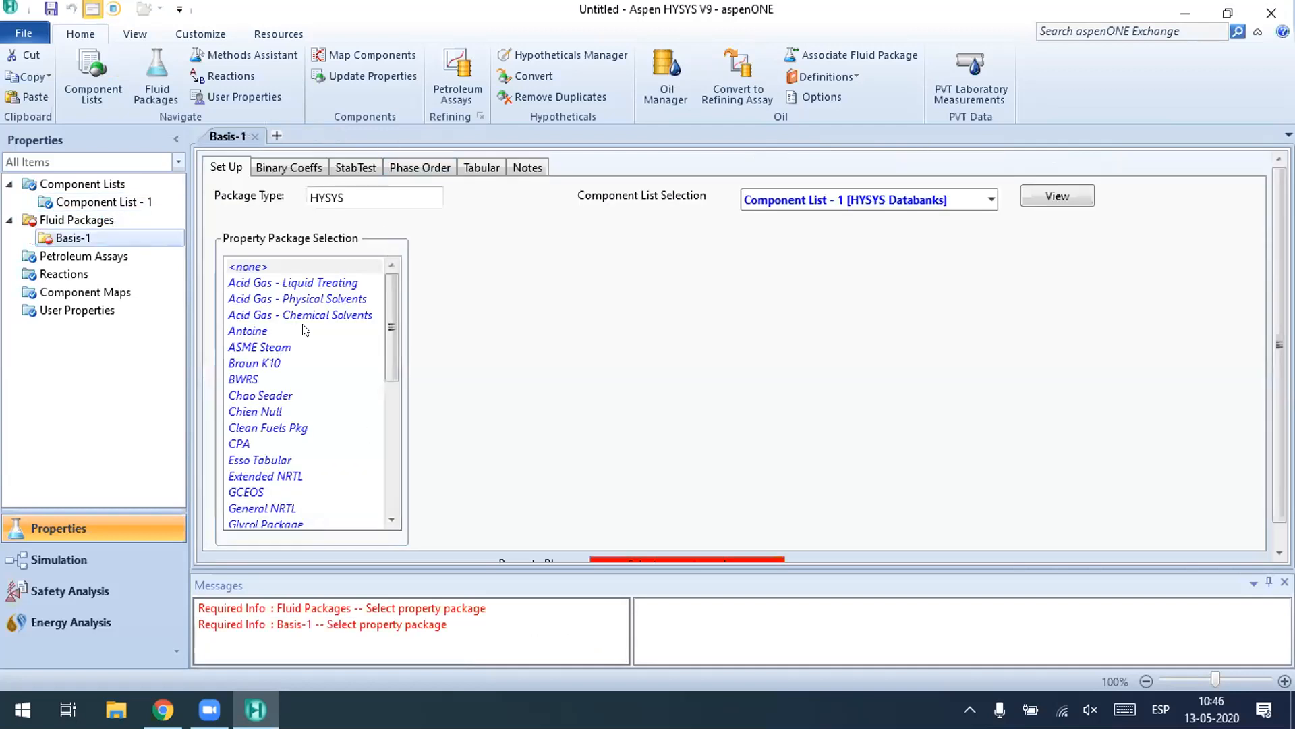
{"action": "scroll", "coordinate": [305, 329], "scroll_direction": "down", "scroll_amount": 7}
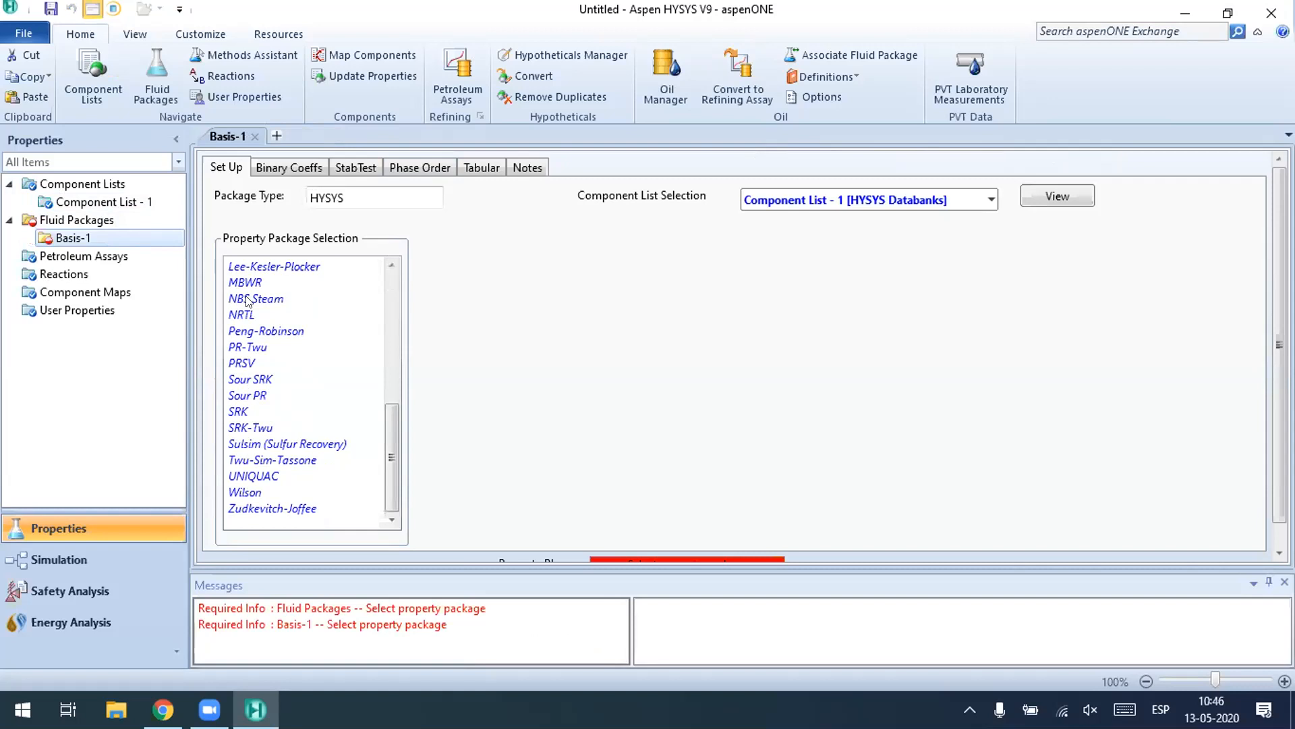
{"action": "left_click", "coordinate": [263, 332]}
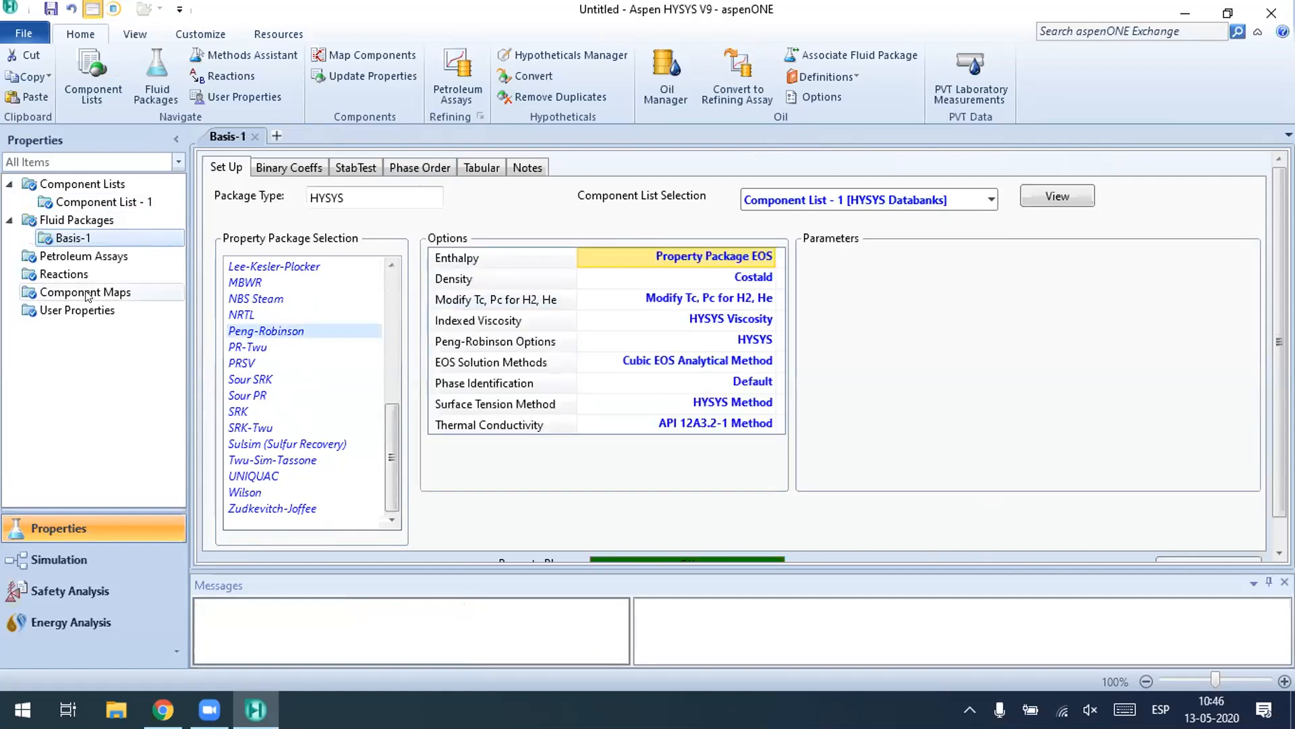
Step: Enter the simulation environment, place a distillation column on the flowsheet and open its input expert
{"action": "left_click", "coordinate": [81, 565]}
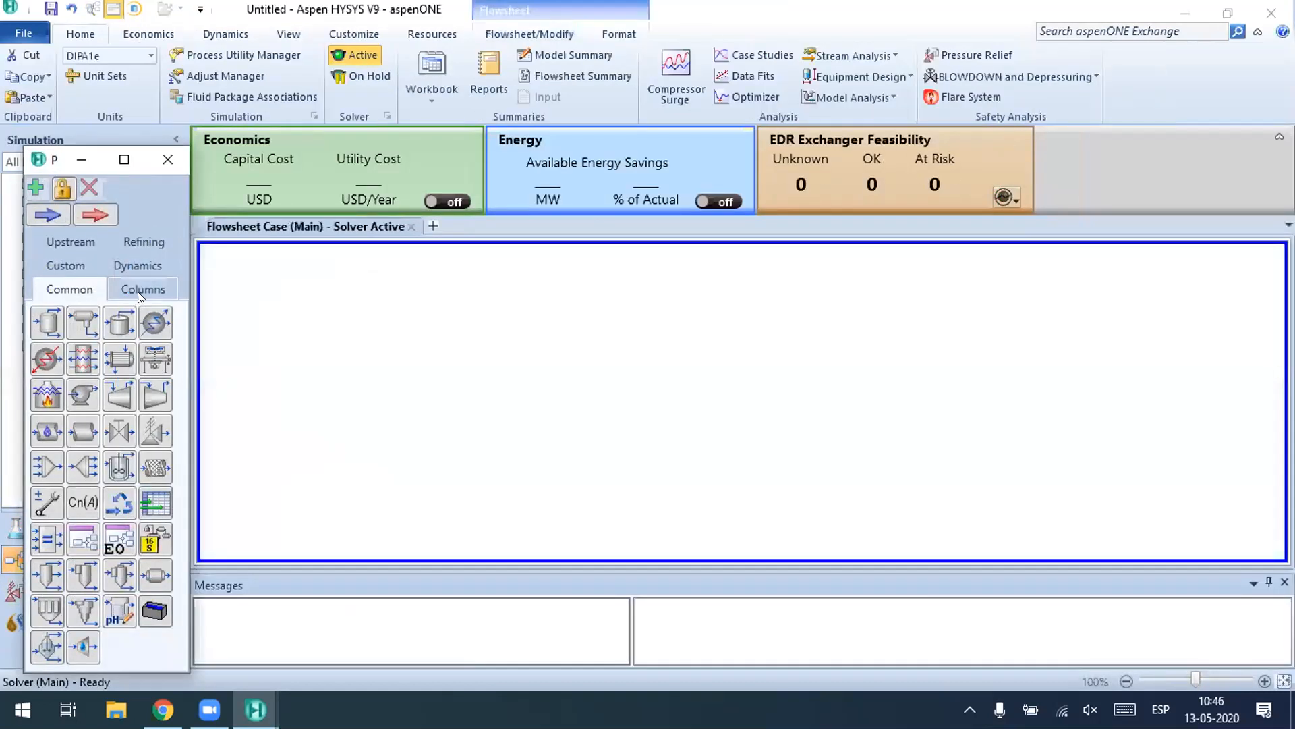
{"action": "left_click", "coordinate": [139, 293]}
{"action": "left_click", "coordinate": [50, 323]}
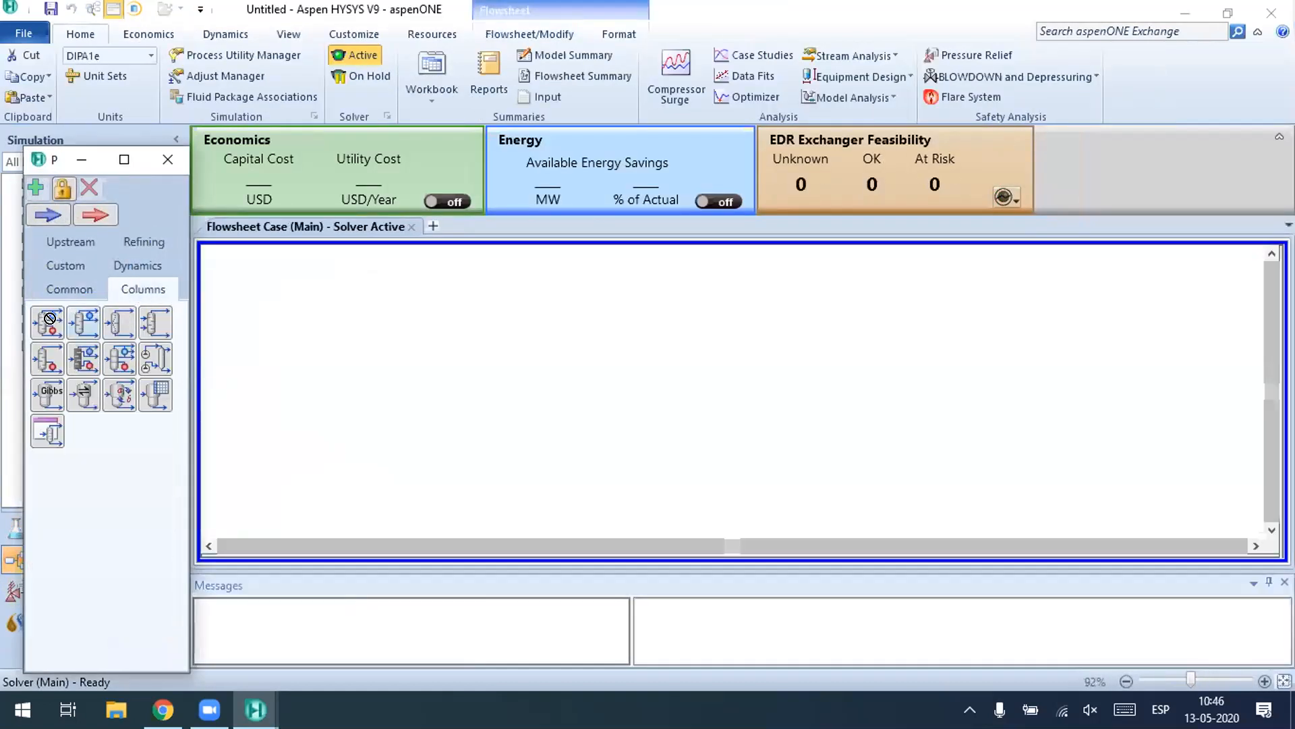
{"action": "left_click", "coordinate": [672, 445]}
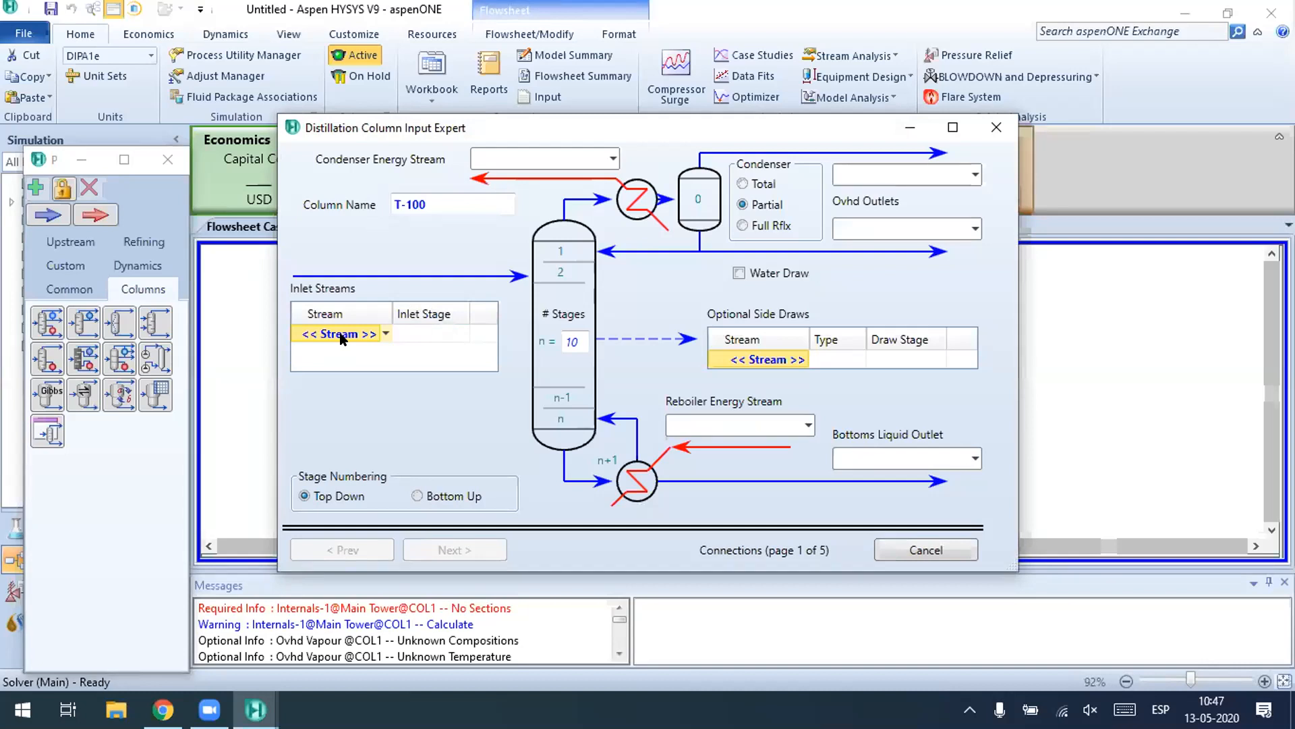
Step: Add an inlet stream named Feed to the distillation column
{"action": "type", "text": "Feed"}
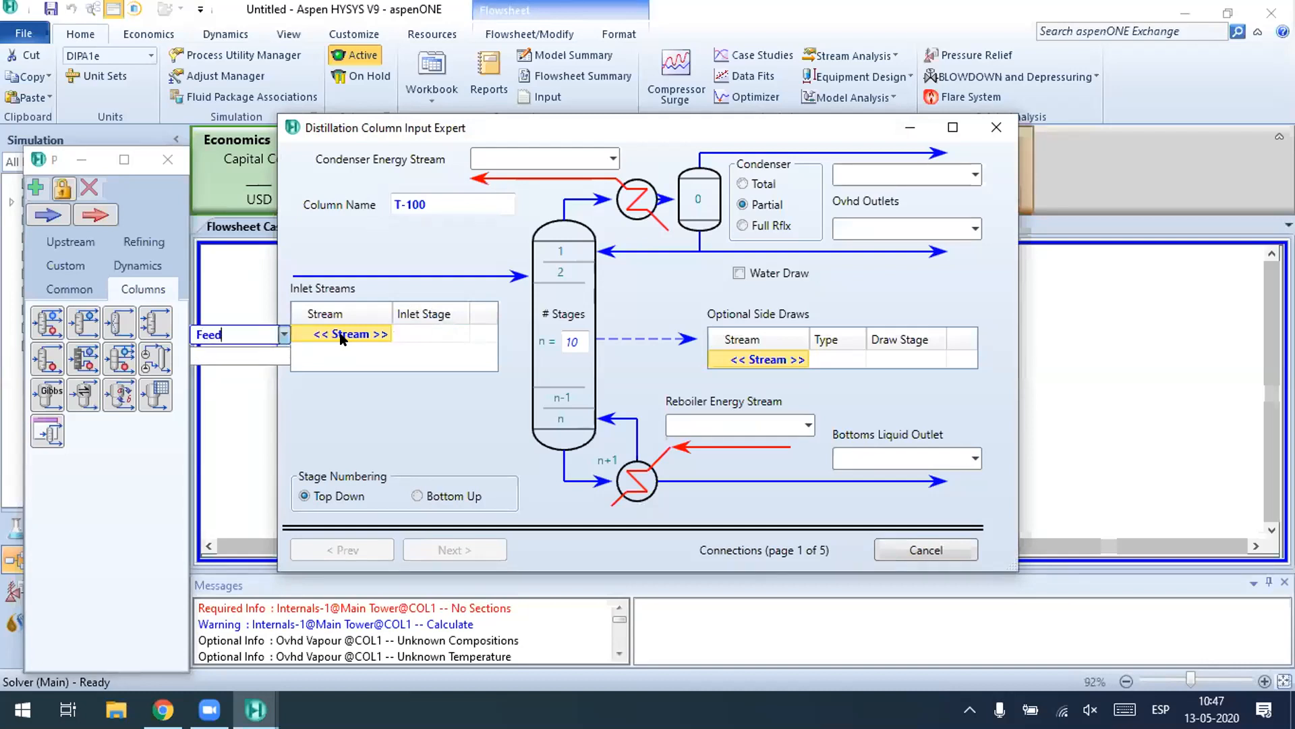
{"action": "key", "text": "Return"}
{"action": "left_click", "coordinate": [442, 328]}
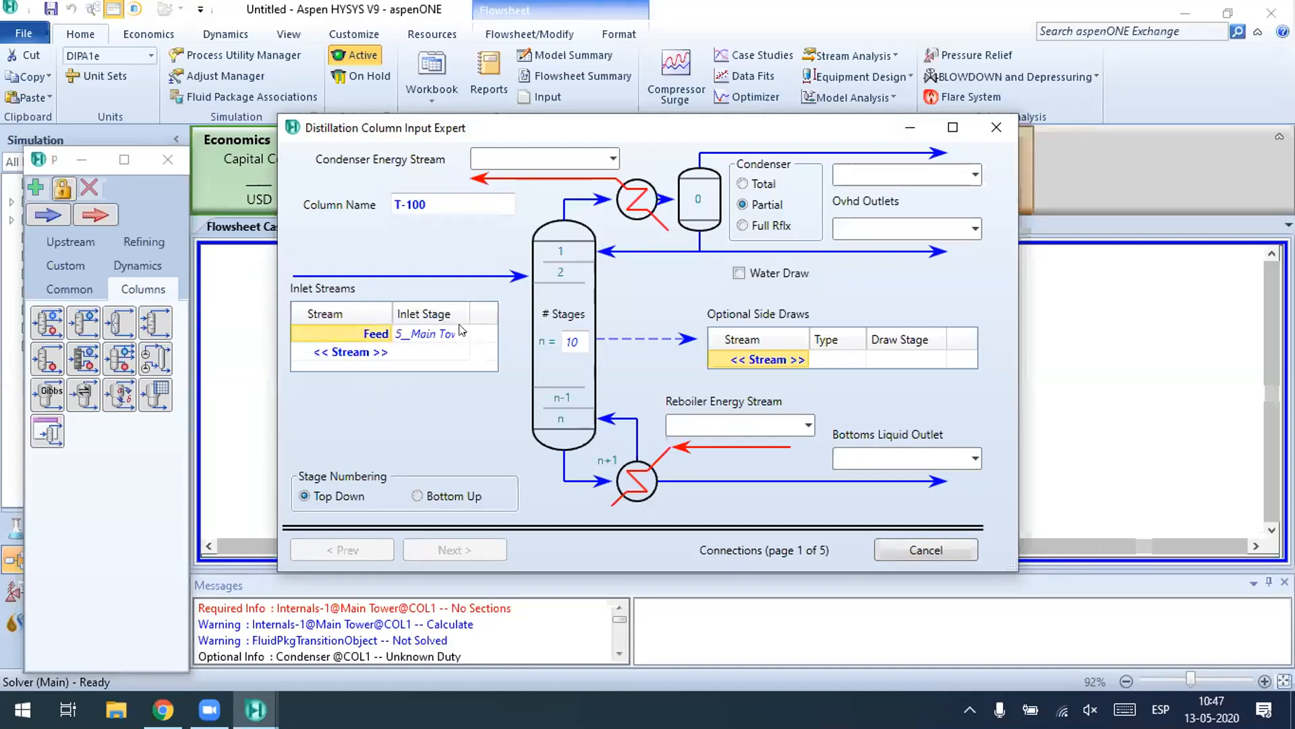
Step: Try 90 as the column's number of stages and look through the Feed stream's inlet stage options
{"action": "left_click", "coordinate": [461, 329]}
{"action": "left_click", "coordinate": [586, 342]}
{"action": "left_click", "coordinate": [576, 336]}
{"action": "left_click", "coordinate": [394, 430]}
{"action": "left_click", "coordinate": [351, 334]}
{"action": "left_click", "coordinate": [385, 334]}
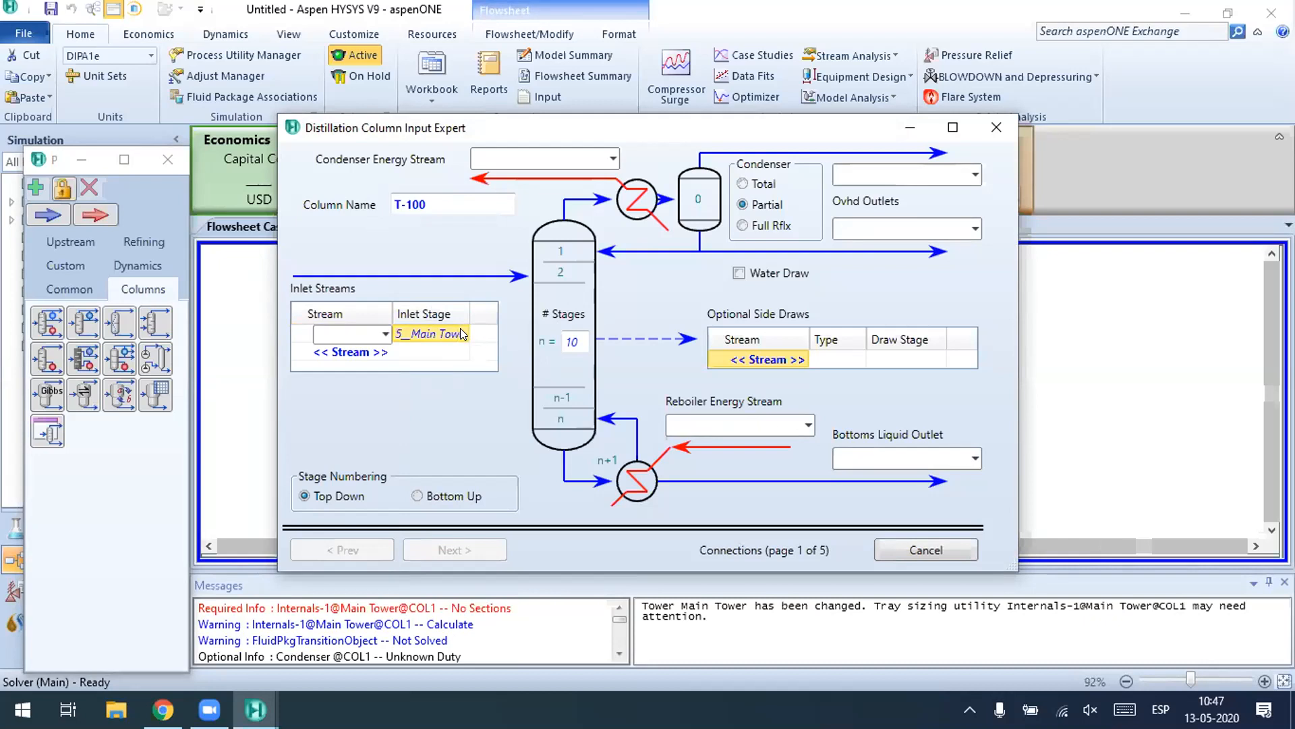
{"action": "scroll", "coordinate": [351, 408], "scroll_direction": "down", "scroll_amount": 20}
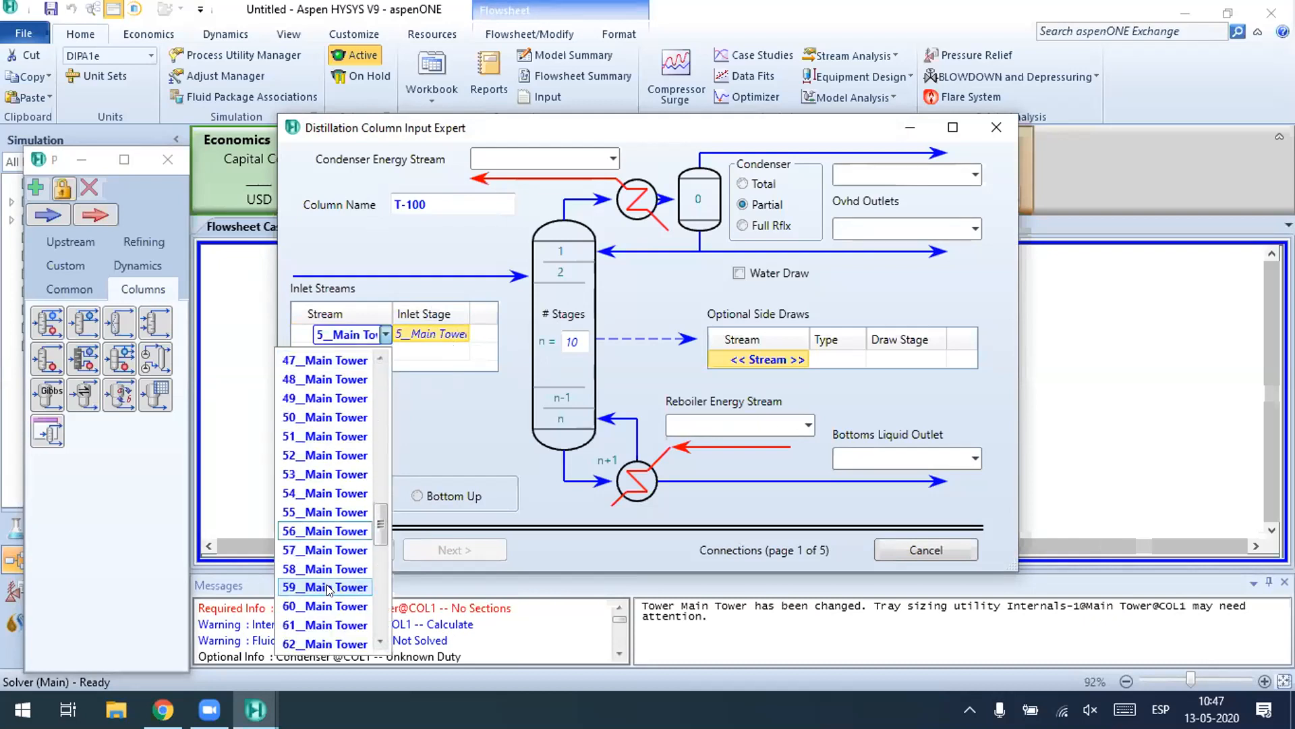
{"action": "scroll", "coordinate": [330, 591], "scroll_direction": "down", "scroll_amount": 4}
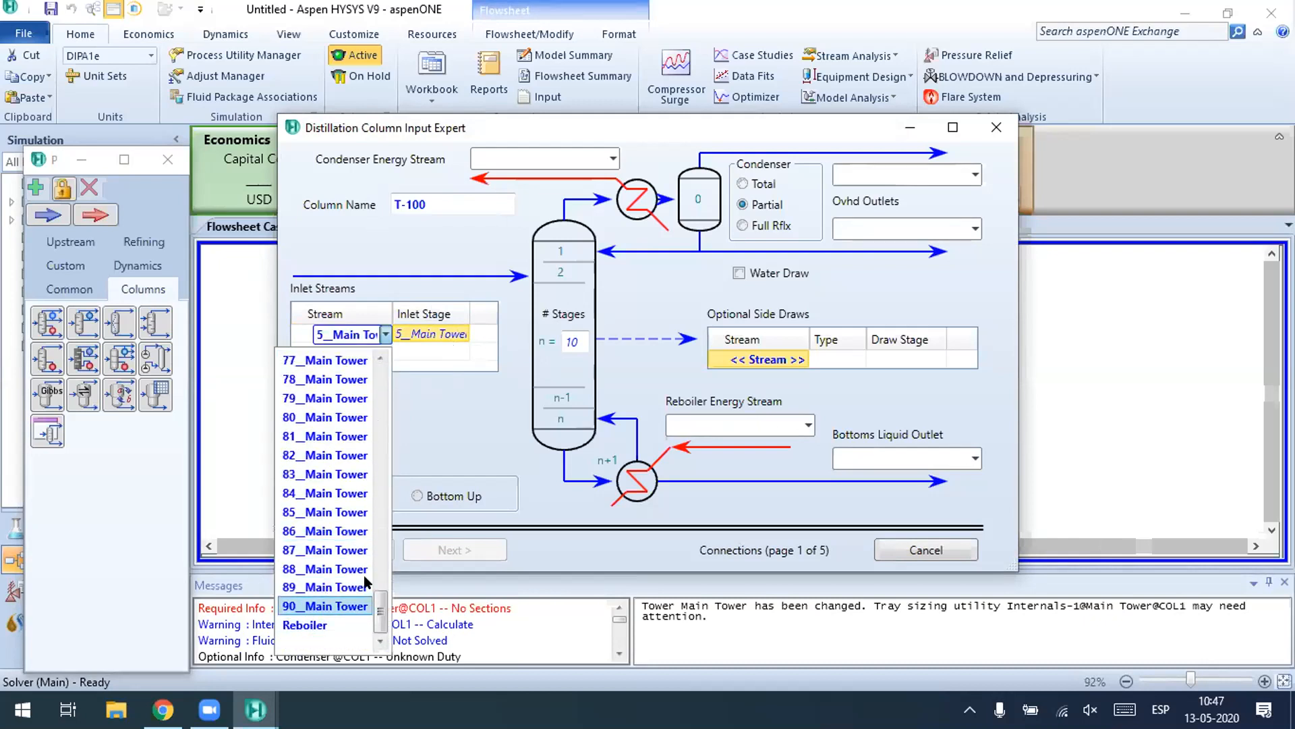
{"action": "left_click", "coordinate": [567, 341]}
{"action": "type", "text": "90"}
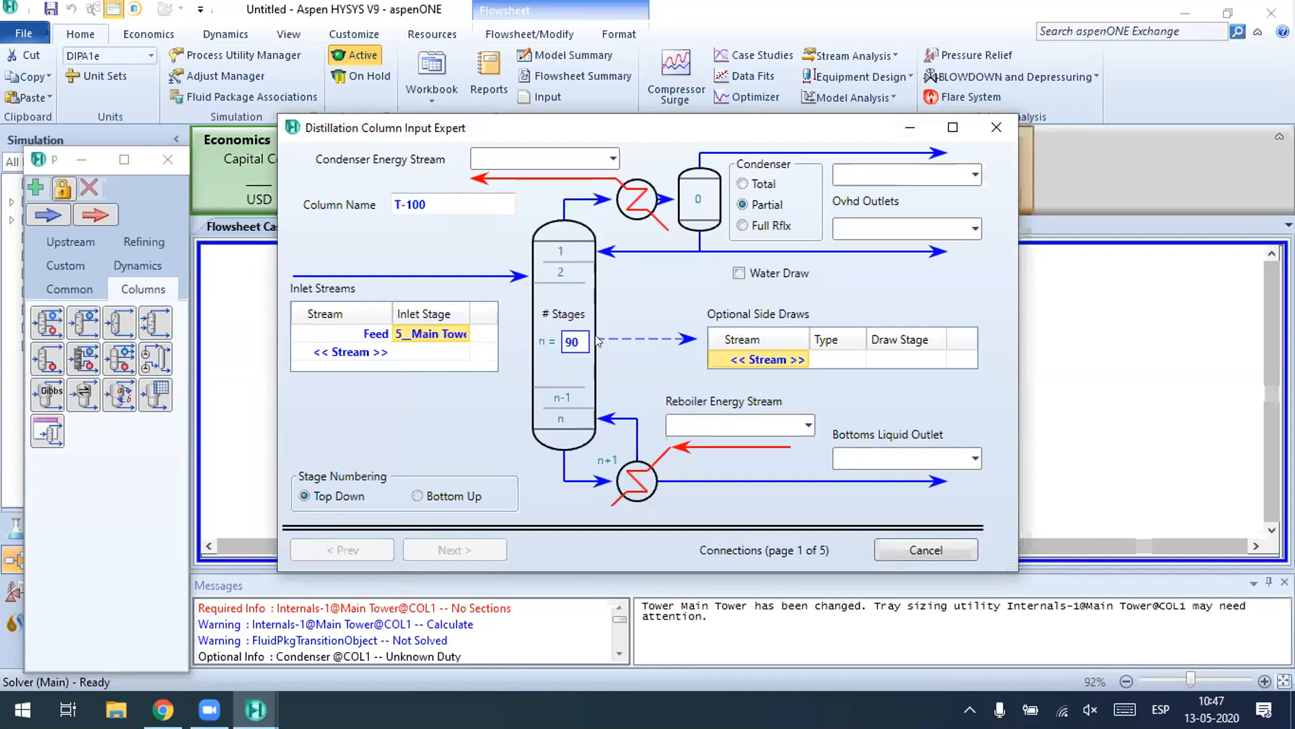
Step: Set the column's number of stages to 125 and the Feed stream's inlet stage to 90 of the main tower
{"action": "key", "text": "BackSpace"}
{"action": "key", "text": "BackSpace"}
{"action": "type", "text": "12"}
{"action": "left_click", "coordinate": [462, 331]}
{"action": "scroll", "coordinate": [331, 513], "scroll_direction": "down", "scroll_amount": 20}
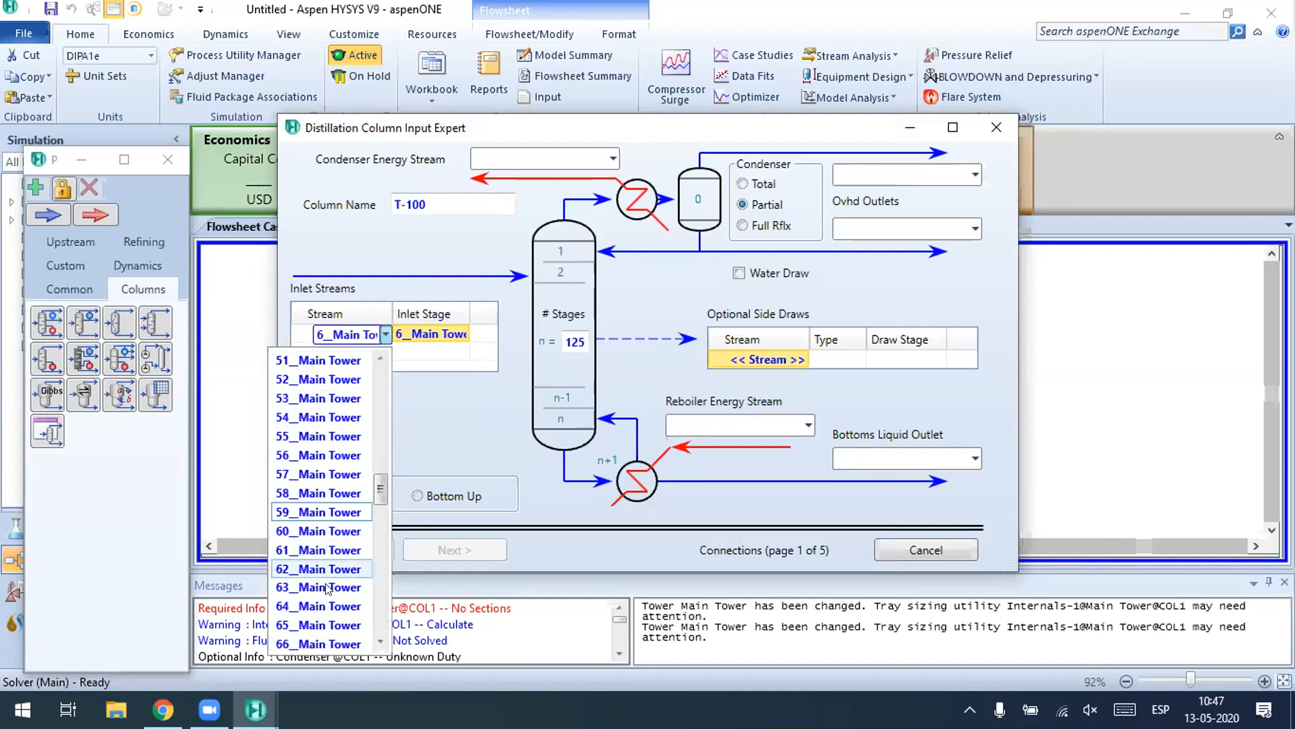
{"action": "scroll", "coordinate": [326, 599], "scroll_direction": "down", "scroll_amount": 4}
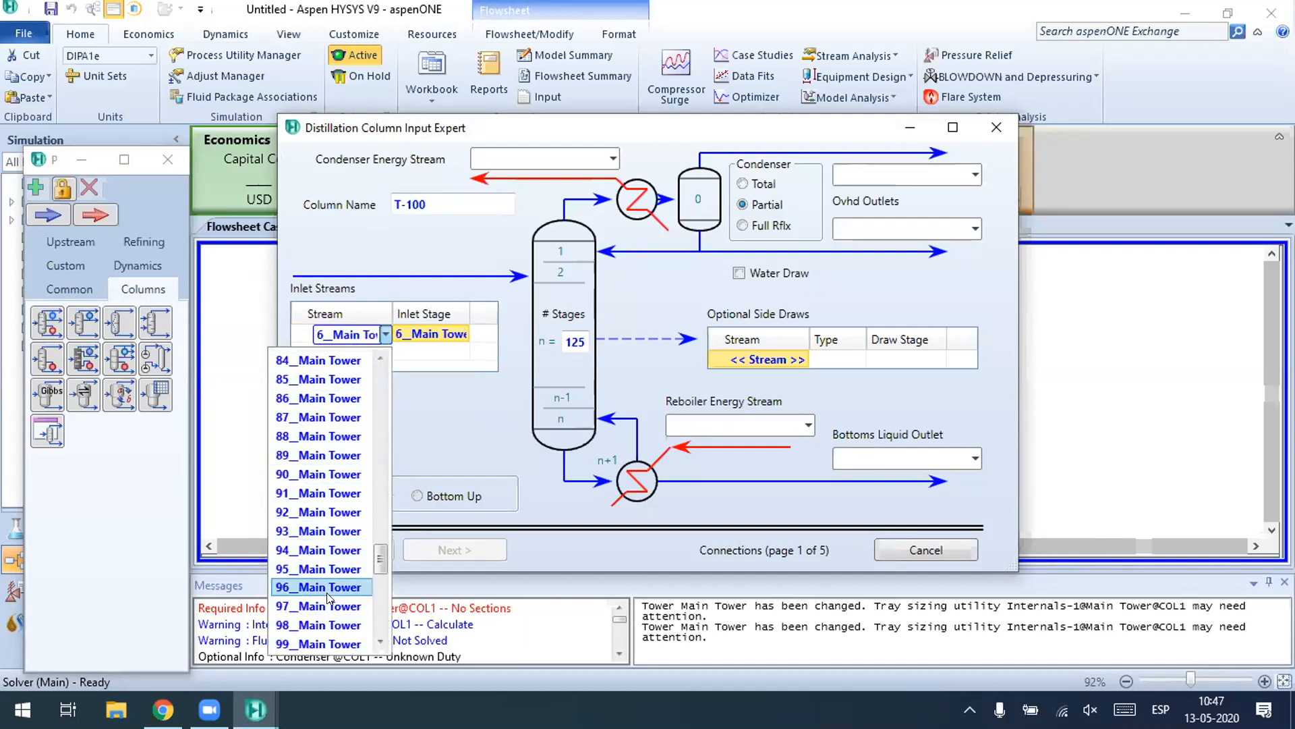
{"action": "left_click", "coordinate": [305, 463]}
Step: Name the condenser energy stream Qc and the reboiler energy stream Qr
{"action": "left_click", "coordinate": [547, 153]}
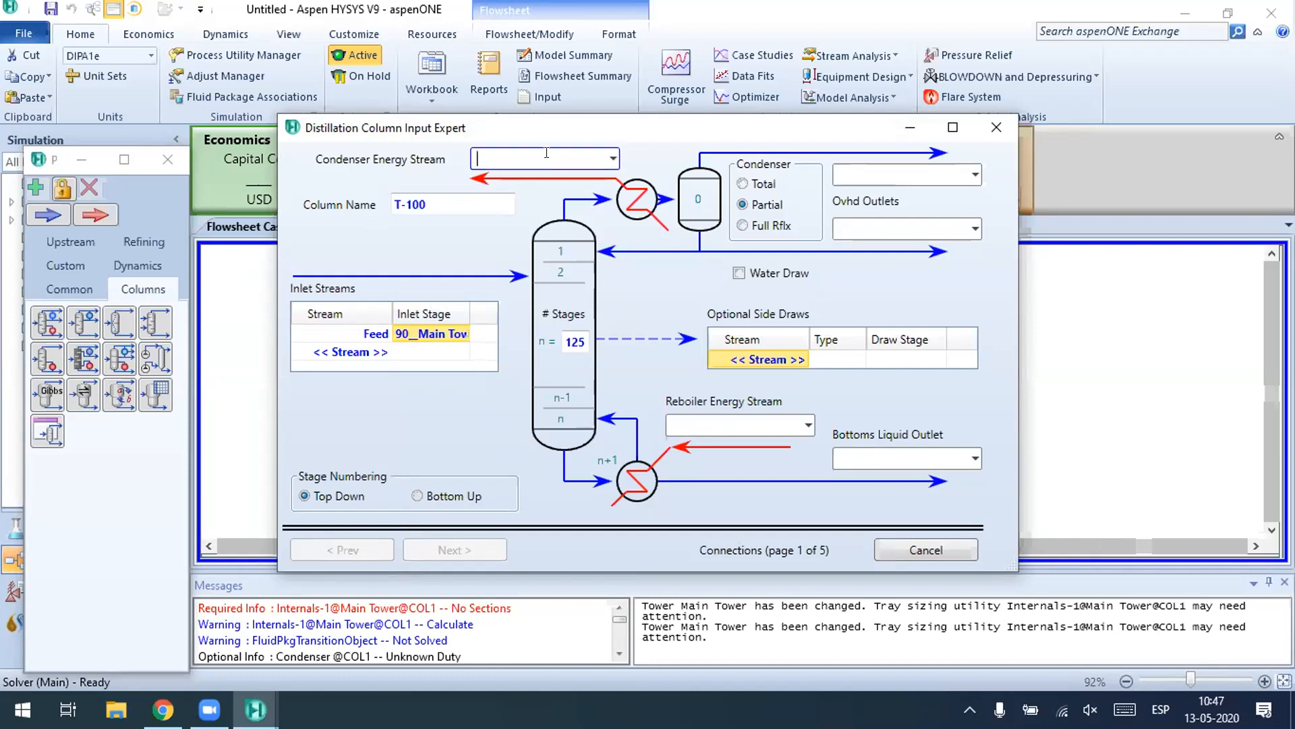
{"action": "type", "text": "Qc"}
{"action": "left_click", "coordinate": [721, 424]}
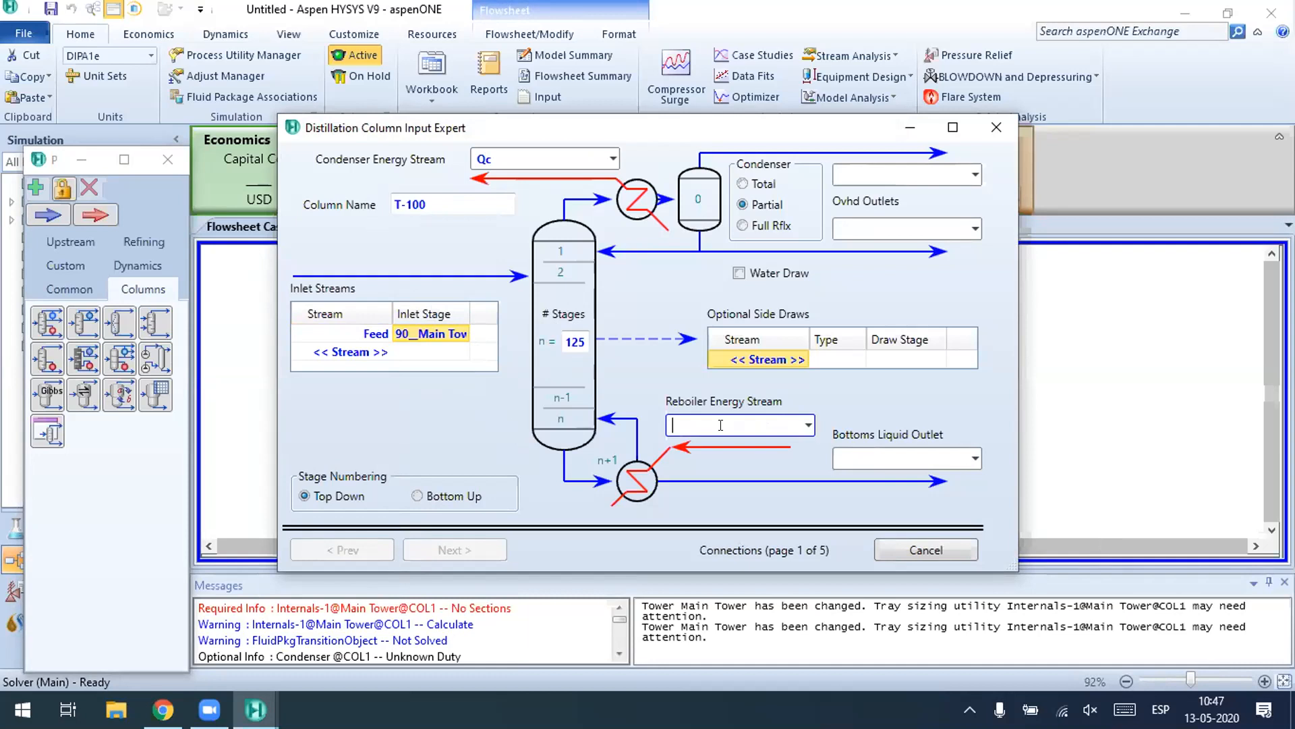
{"action": "type", "text": "Qr"}
Step: Choose a total condenser, name the overhead liquid outlet Tope and the bottoms liquid outlet Bottom
{"action": "left_click", "coordinate": [742, 184]}
{"action": "left_click", "coordinate": [908, 228]}
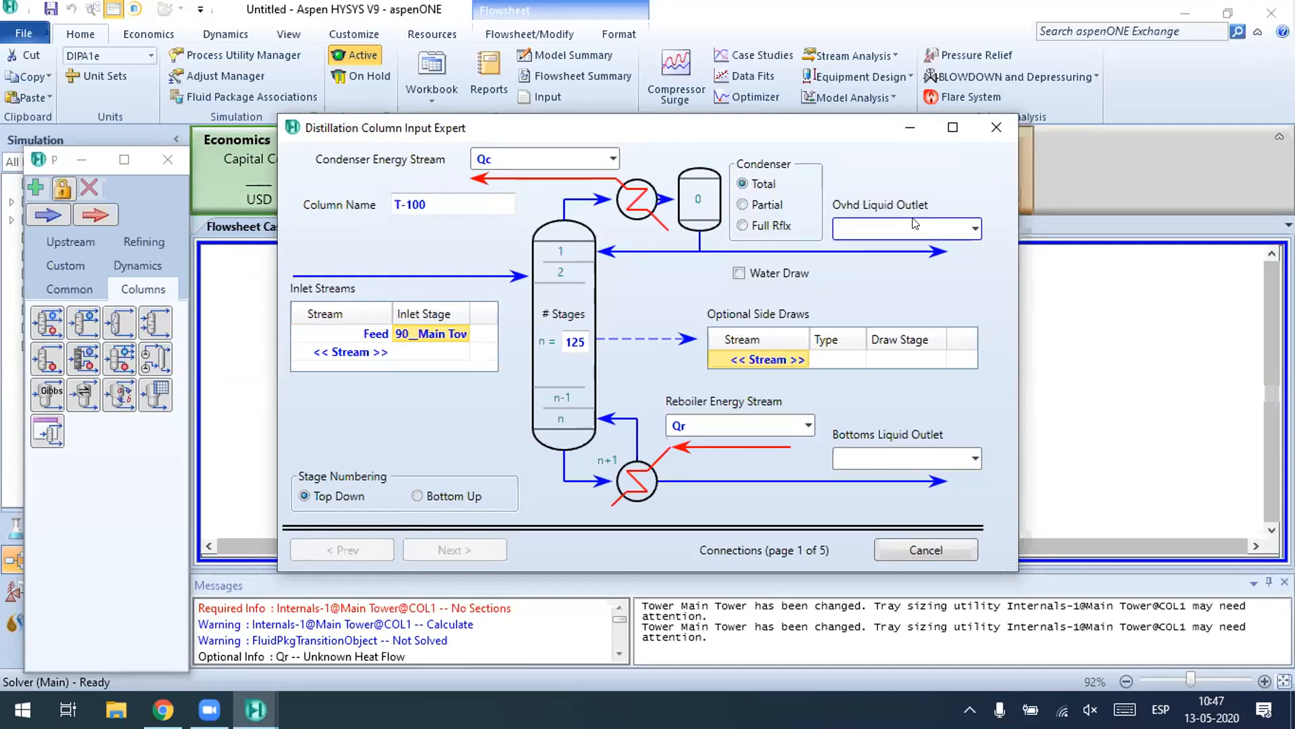
{"action": "type", "text": "Tope"}
{"action": "key", "text": "Return"}
{"action": "left_click", "coordinate": [886, 463]}
{"action": "type", "text": "Bottom"}
{"action": "key", "text": "Return"}
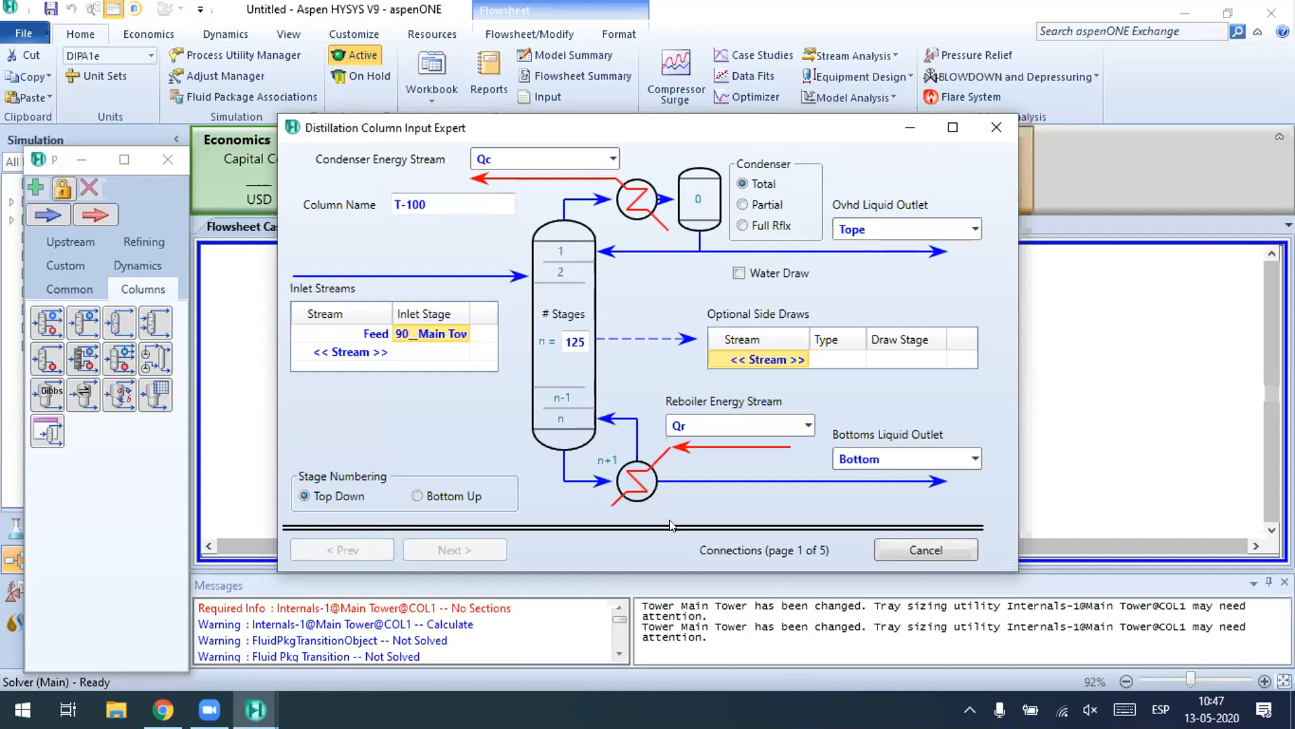
Step: Advance to the column's pressure profile and set the condenser pressure to 300 psig
{"action": "left_click", "coordinate": [476, 552]}
{"action": "left_click", "coordinate": [473, 550]}
{"action": "left_click", "coordinate": [805, 216]}
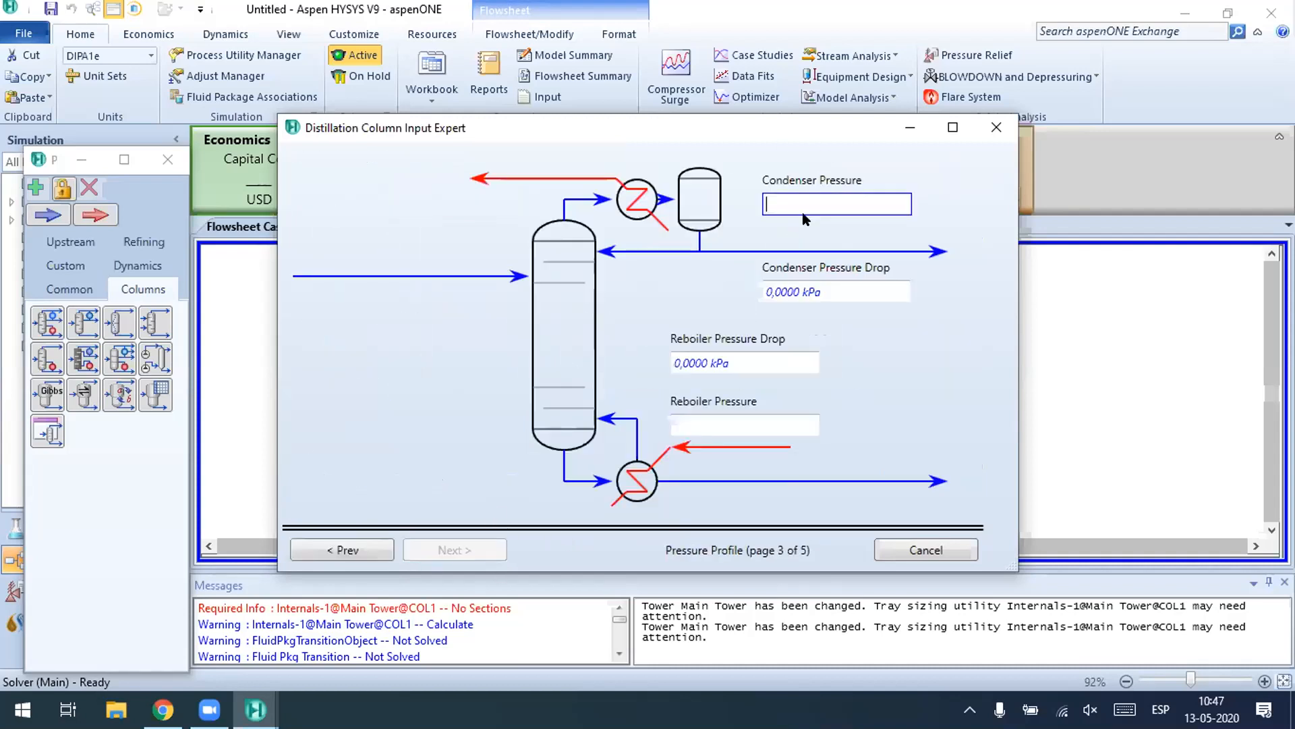
{"action": "type", "text": "300"}
{"action": "key", "text": "Return"}
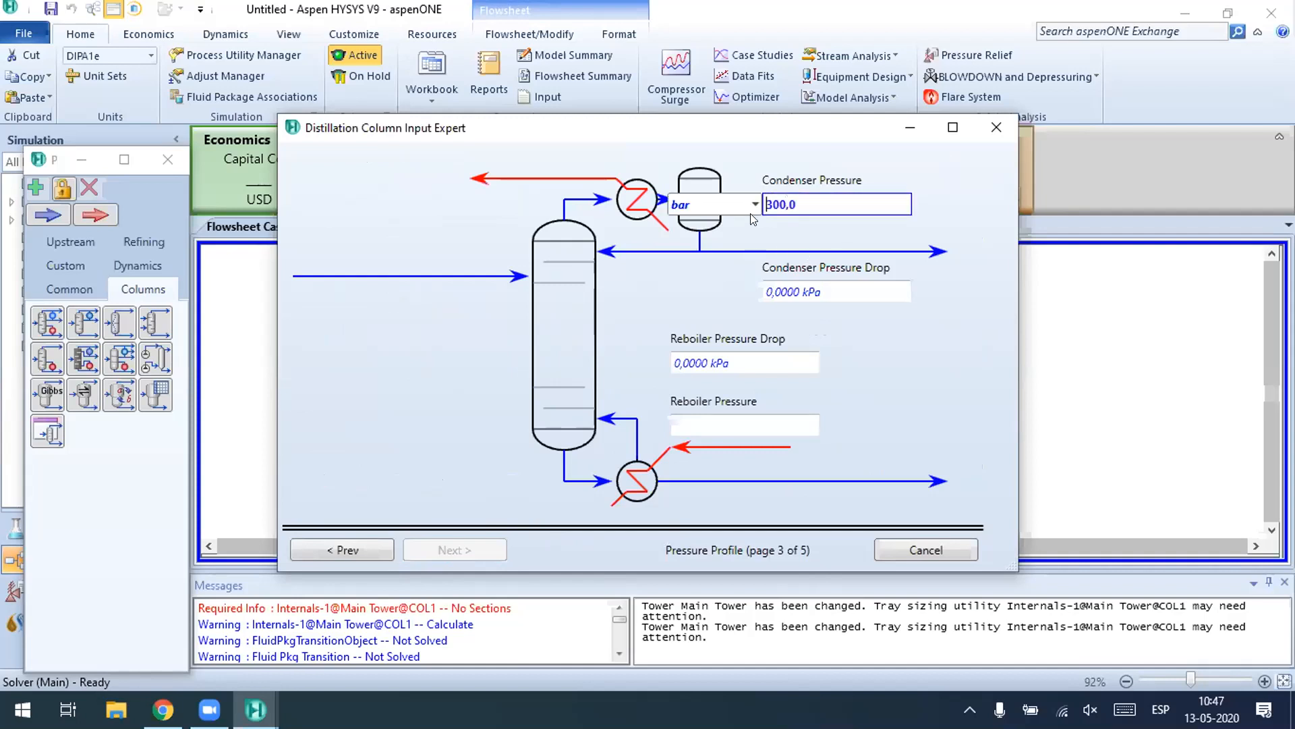
{"action": "left_click", "coordinate": [767, 205]}
{"action": "left_click", "coordinate": [755, 205]}
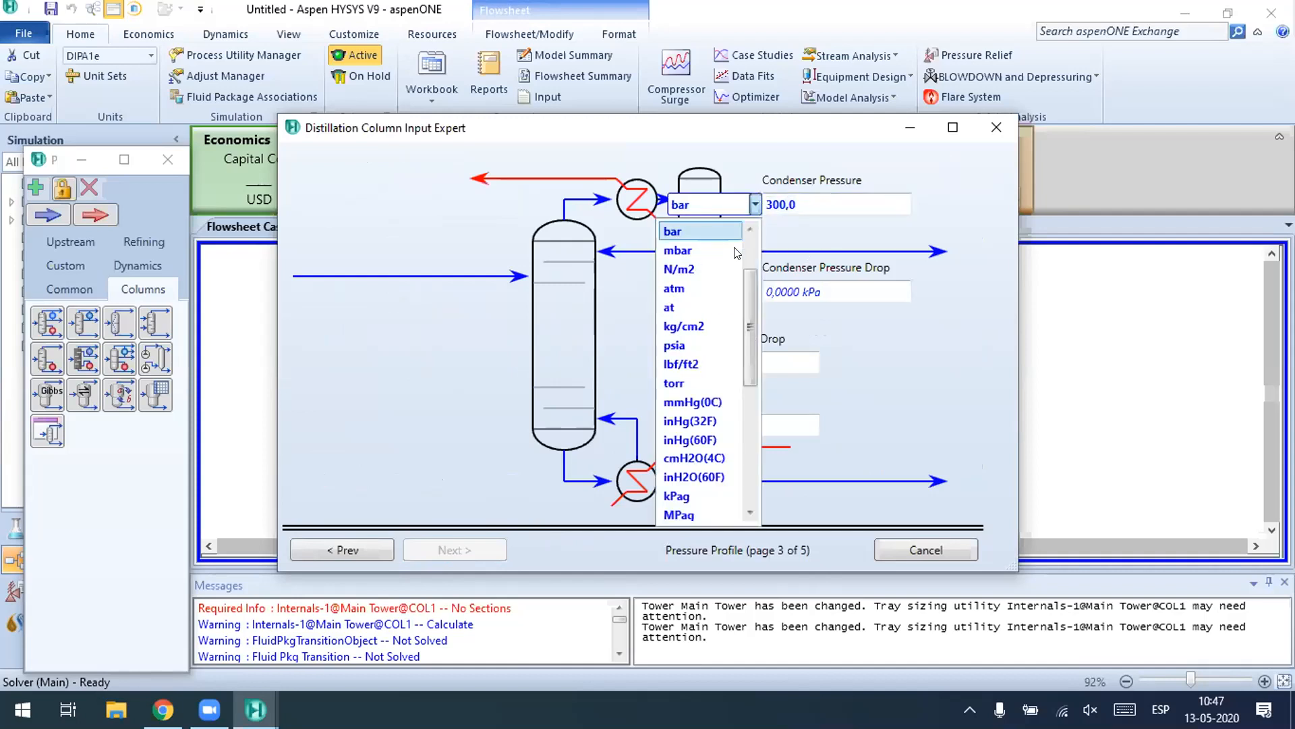
{"action": "scroll", "coordinate": [724, 324], "scroll_direction": "down", "scroll_amount": 1}
{"action": "left_click", "coordinate": [691, 363]}
{"action": "left_click", "coordinate": [812, 196]}
{"action": "key", "text": "Return"}
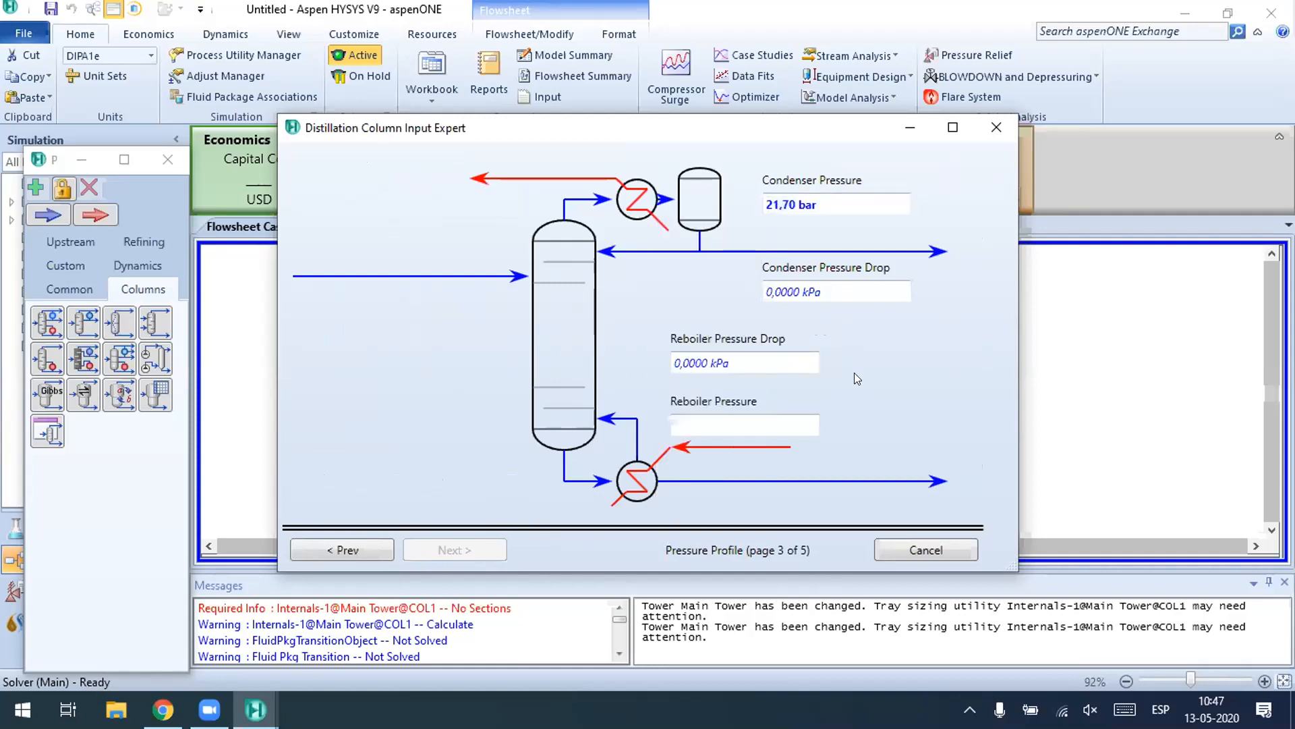
Step: Set the column's reboiler pressure to 300 psig
{"action": "left_click", "coordinate": [707, 419]}
{"action": "type", "text": "300"}
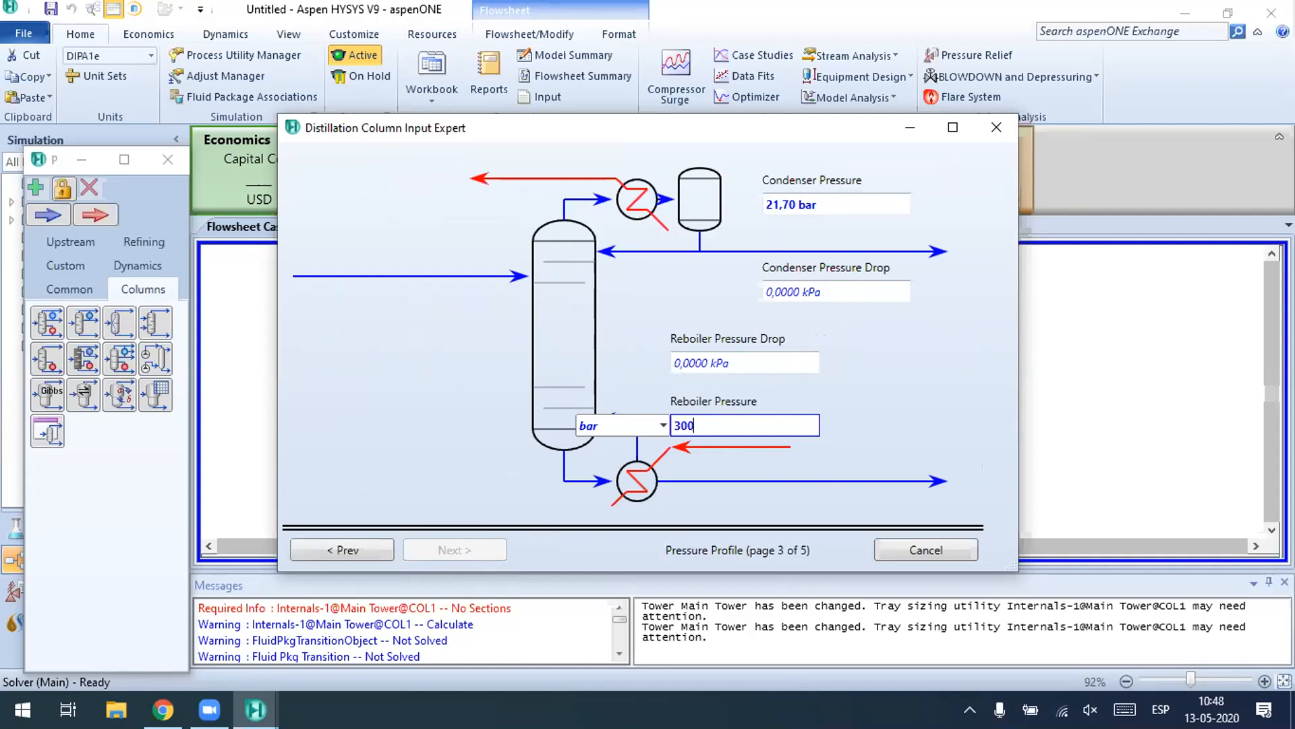
{"action": "left_click", "coordinate": [663, 425]}
{"action": "scroll", "coordinate": [620, 257], "scroll_direction": "down", "scroll_amount": 5}
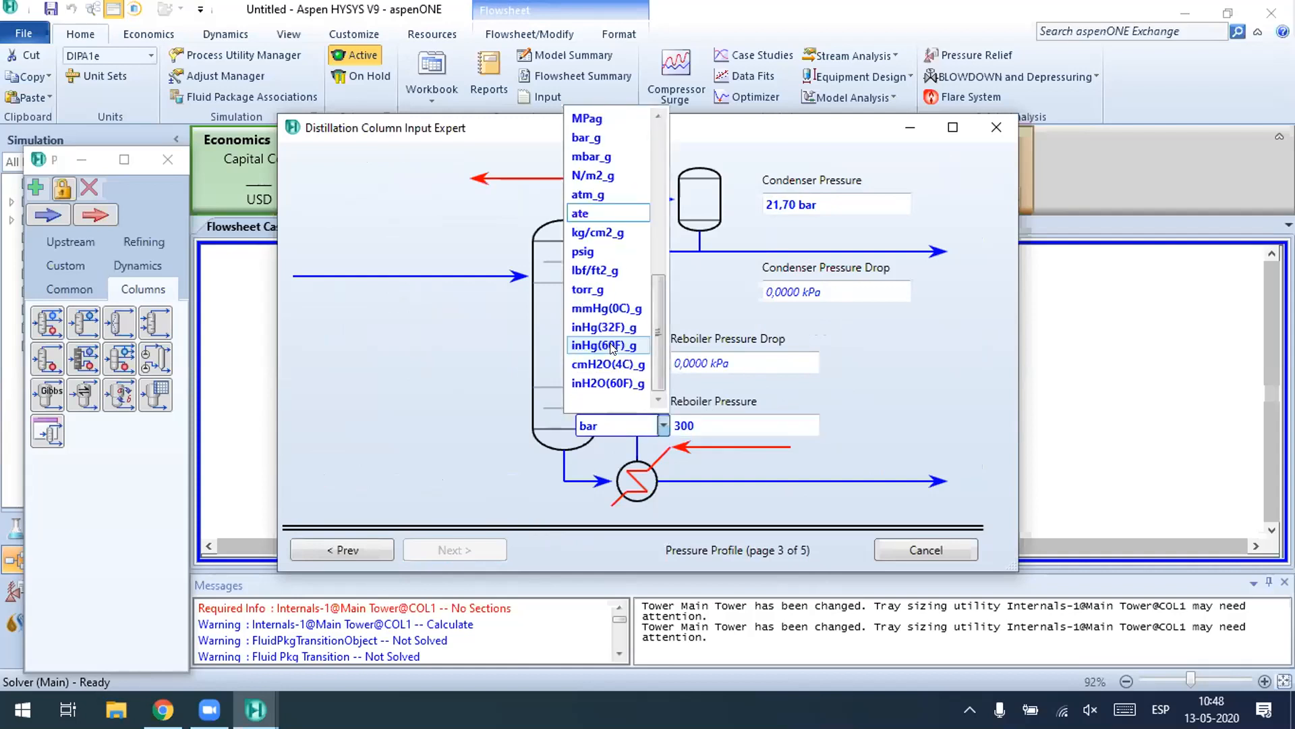
{"action": "scroll", "coordinate": [623, 228], "scroll_direction": "up", "scroll_amount": 3}
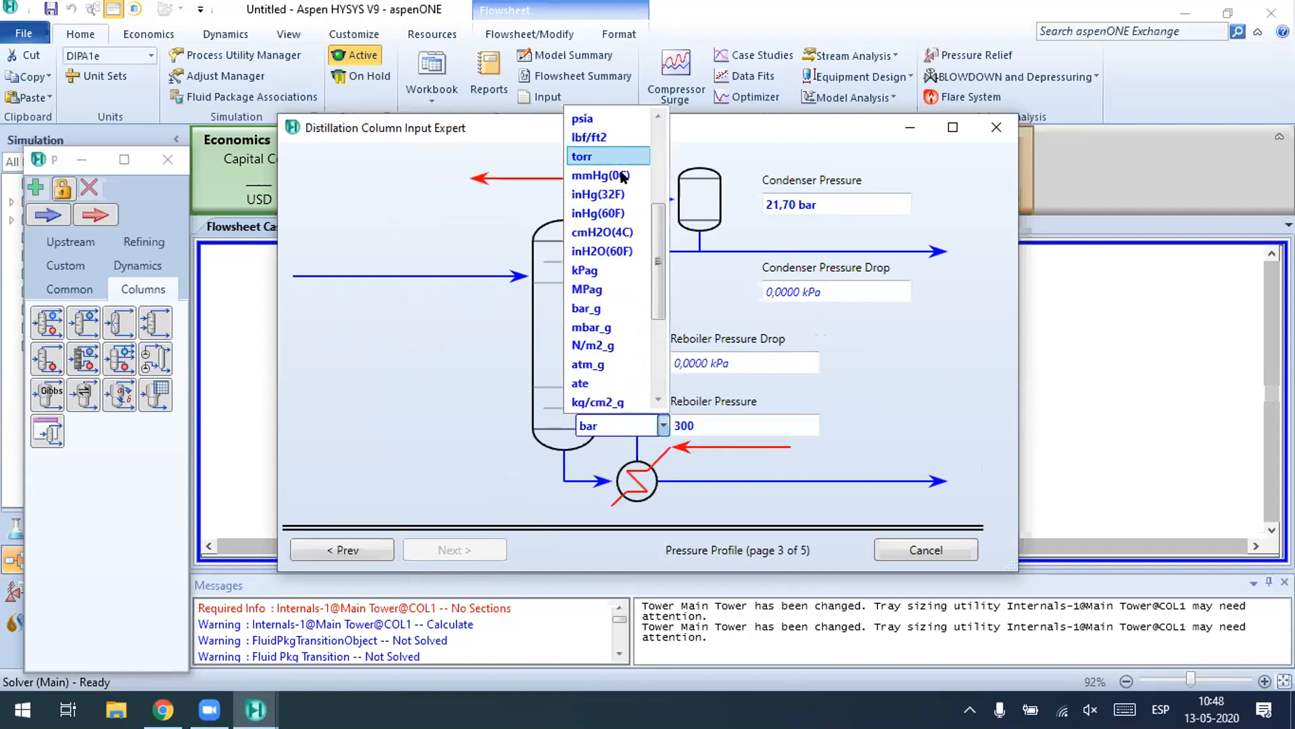
{"action": "scroll", "coordinate": [597, 309], "scroll_direction": "down", "scroll_amount": 2}
{"action": "scroll", "coordinate": [626, 236], "scroll_direction": "up", "scroll_amount": 2}
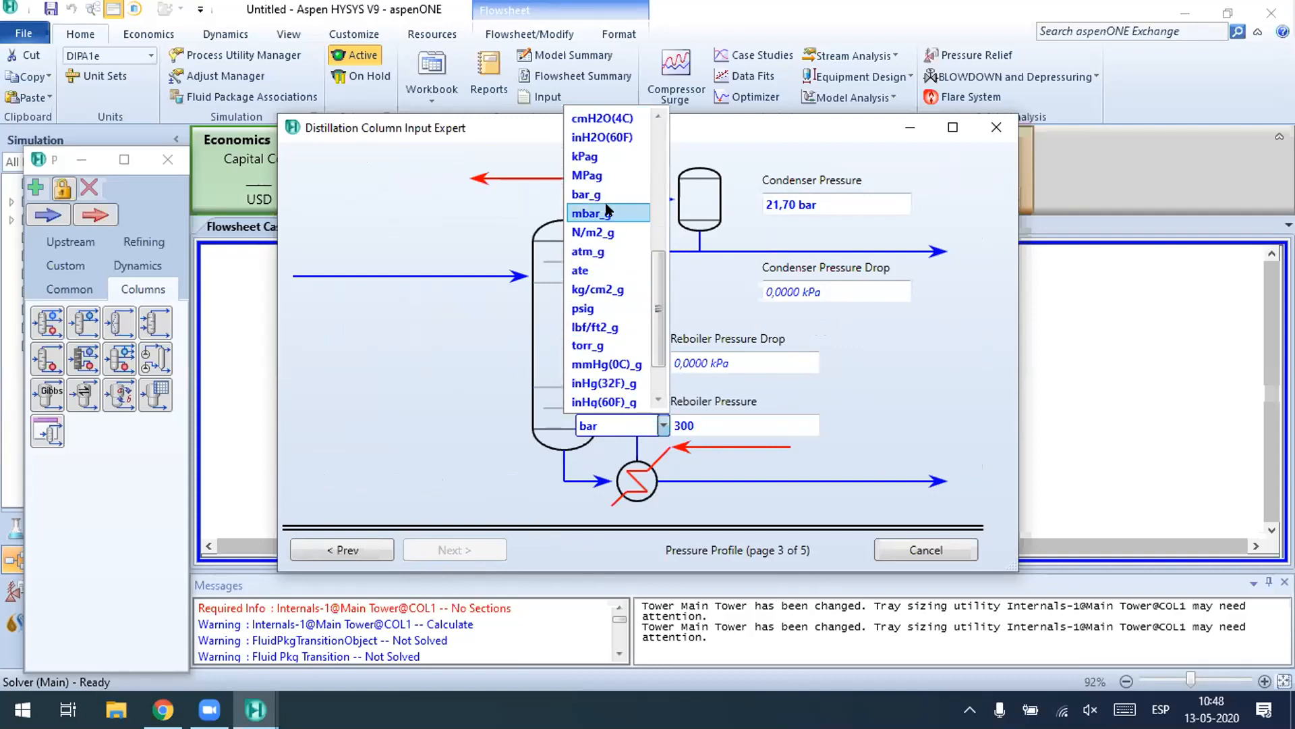
{"action": "scroll", "coordinate": [628, 236], "scroll_direction": "up", "scroll_amount": 3}
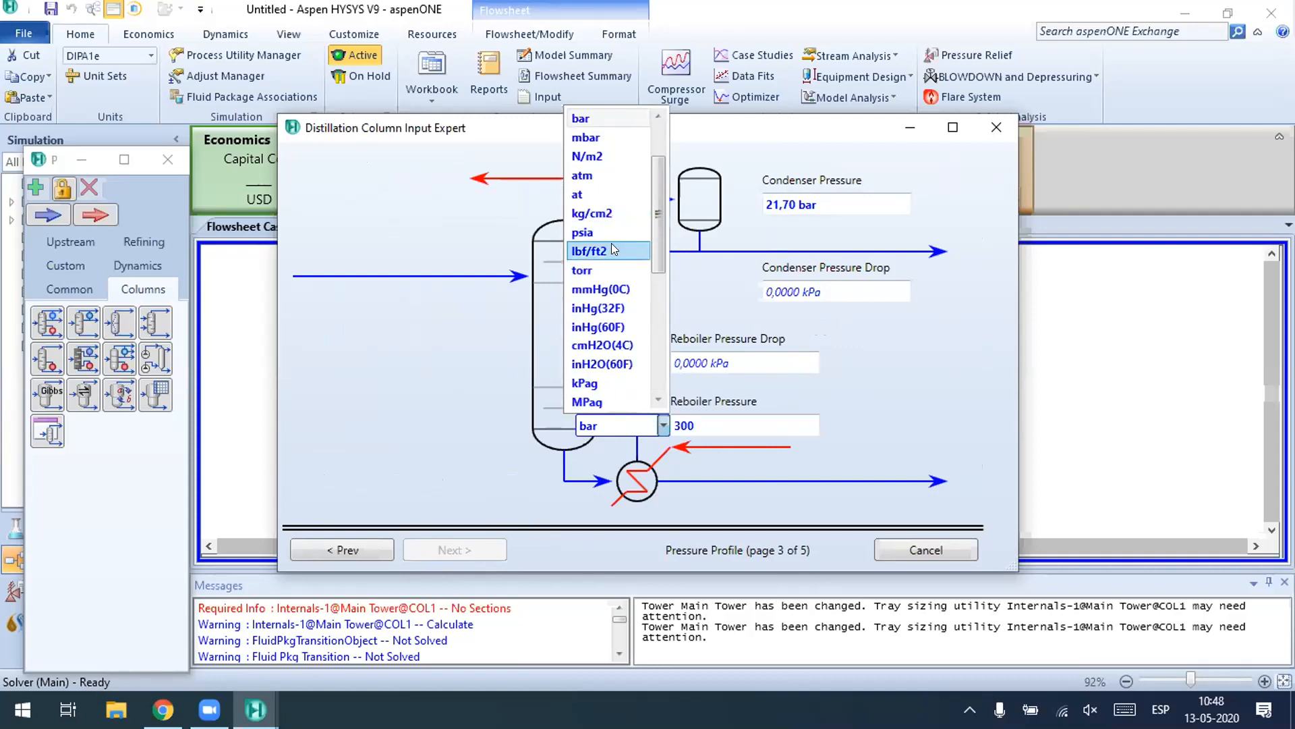
{"action": "scroll", "coordinate": [615, 293], "scroll_direction": "down", "scroll_amount": 1}
{"action": "scroll", "coordinate": [615, 324], "scroll_direction": "down", "scroll_amount": 4}
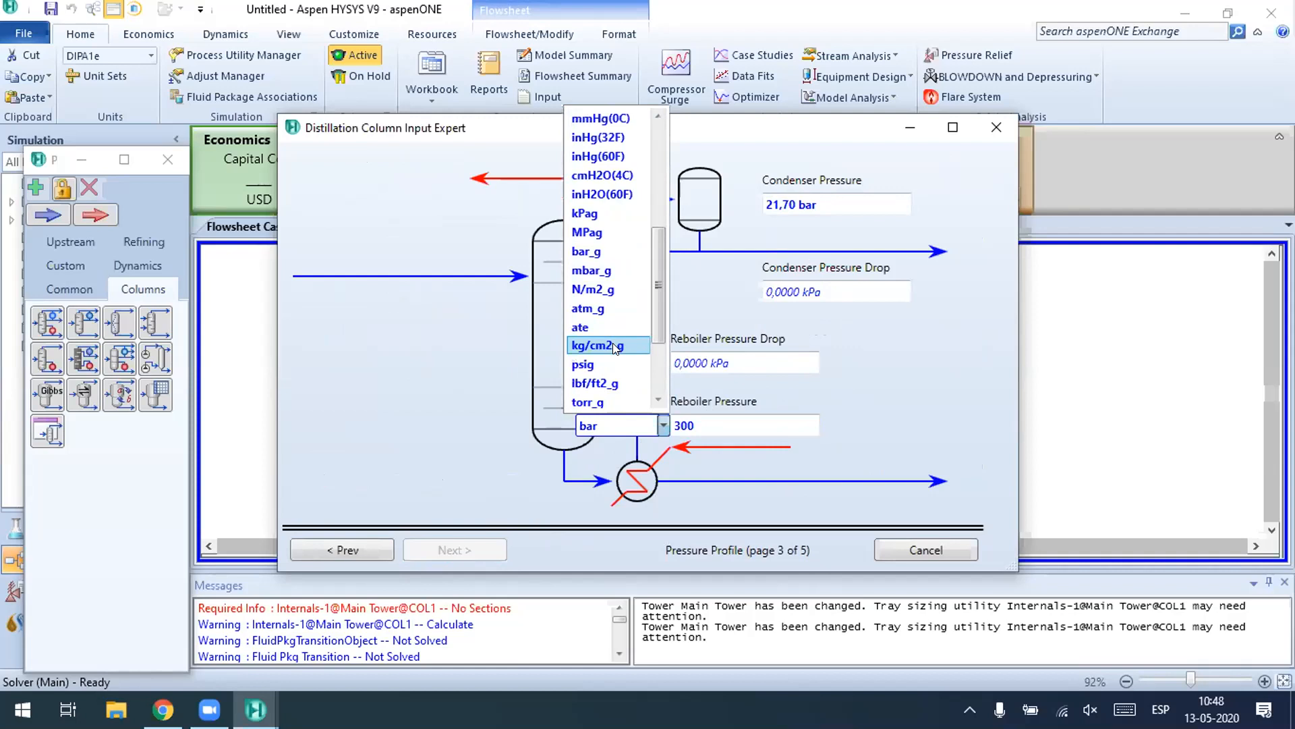
{"action": "scroll", "coordinate": [613, 344], "scroll_direction": "up", "scroll_amount": 1}
{"action": "left_click", "coordinate": [599, 308]}
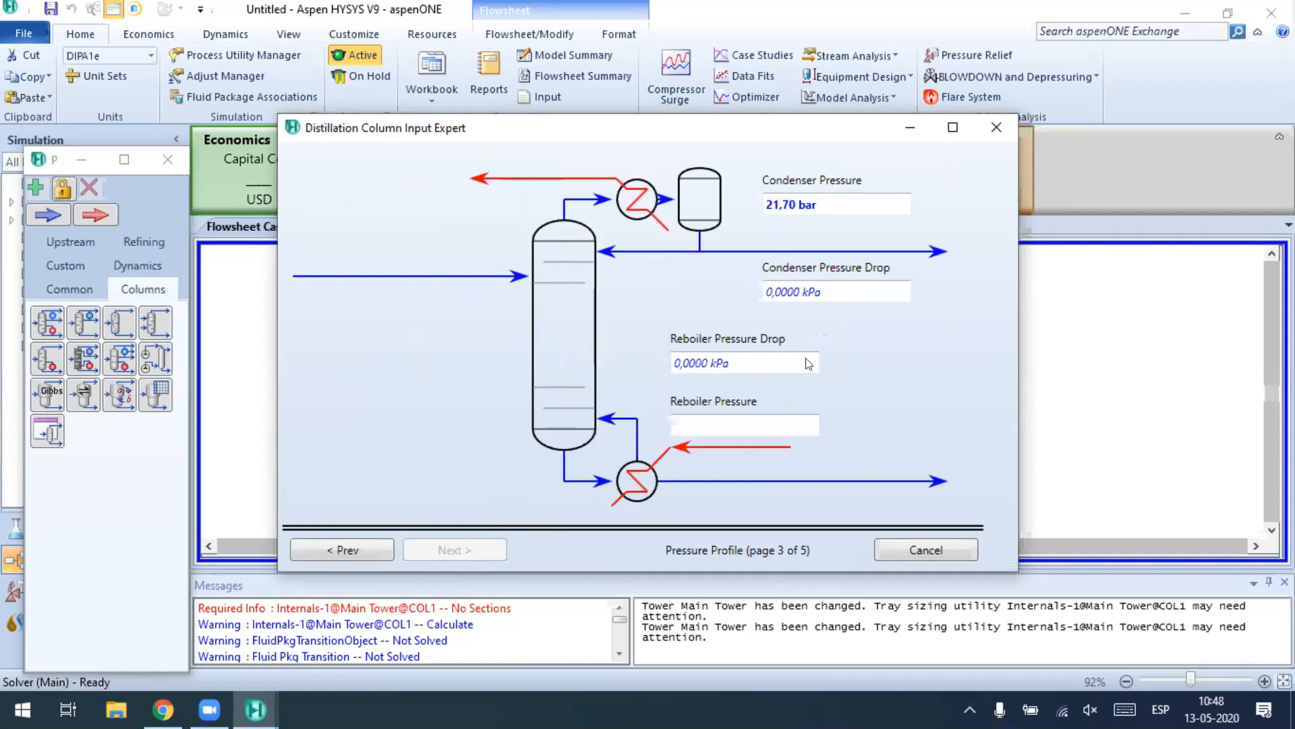
{"action": "key", "text": "Return"}
Step: Go through the remaining pages of the input expert and finish the column setup, returning to the flowsheet
{"action": "left_click", "coordinate": [453, 550]}
{"action": "left_click", "coordinate": [890, 292]}
{"action": "left_click", "coordinate": [877, 328]}
{"action": "left_click", "coordinate": [471, 548]}
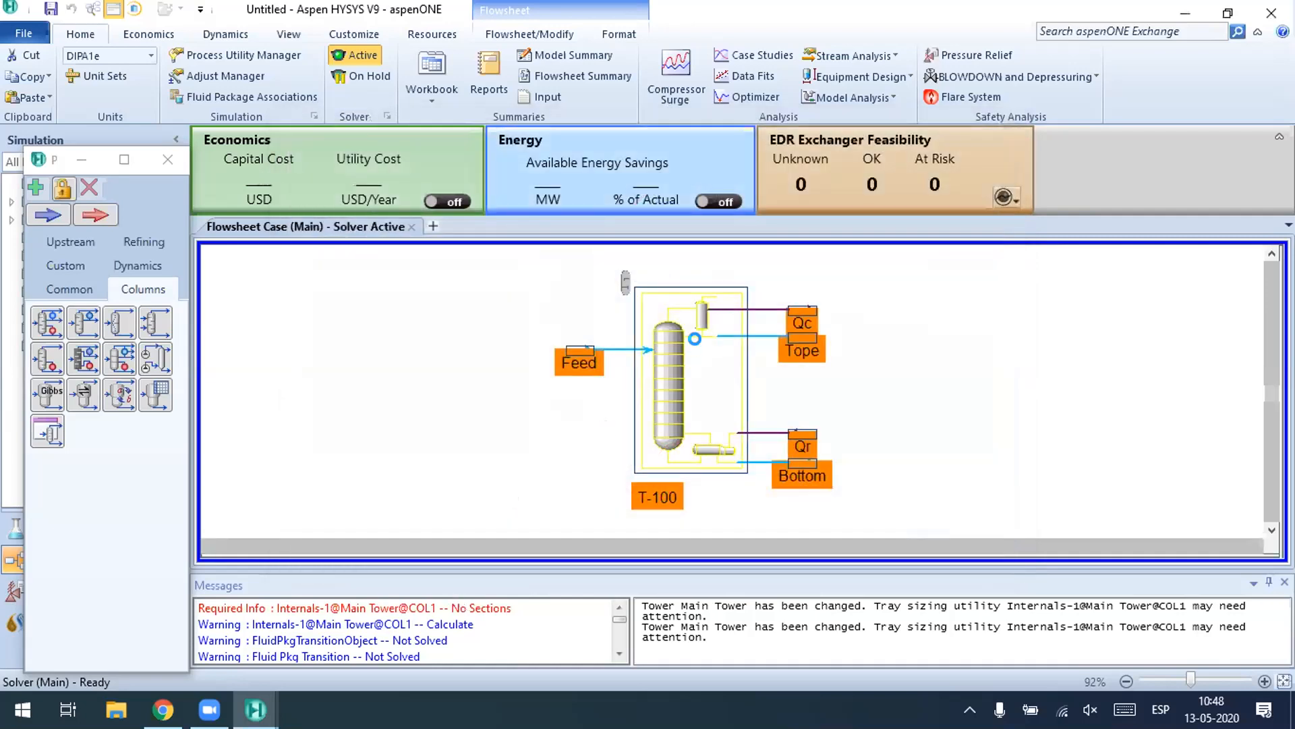
{"action": "left_click", "coordinate": [435, 416]}
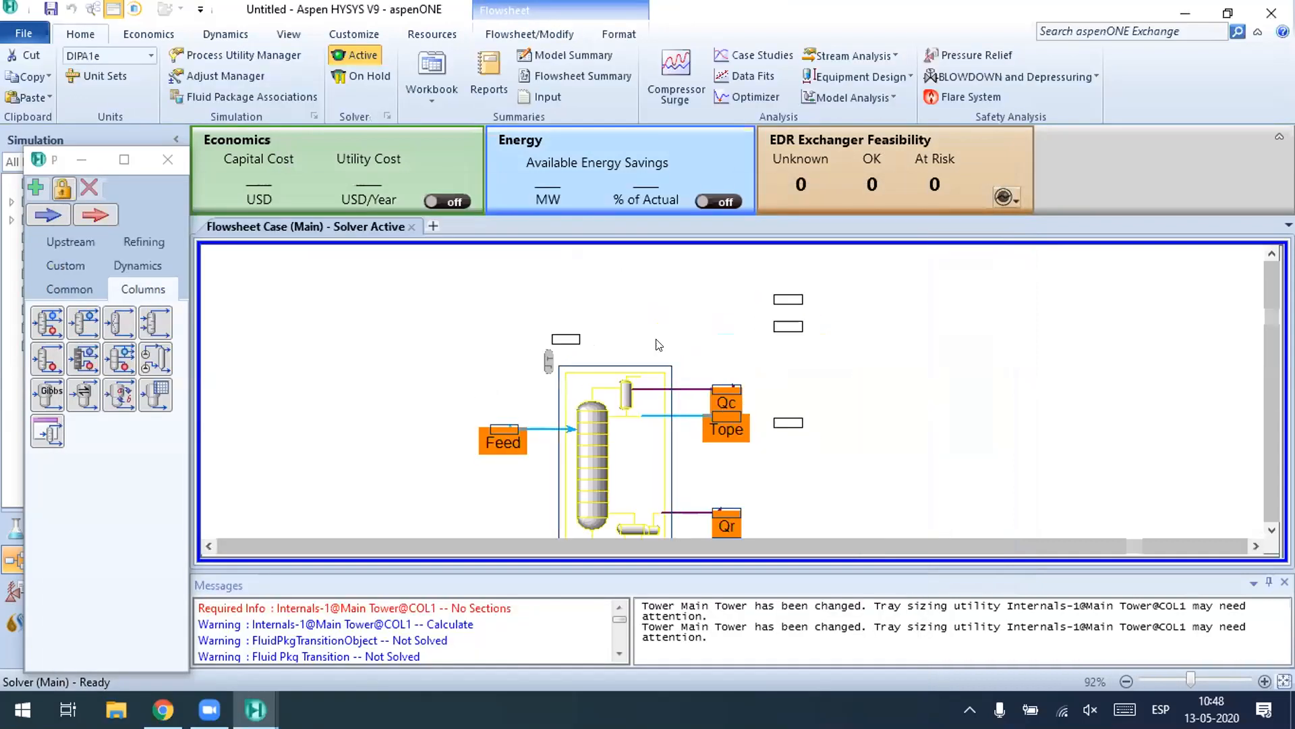
Step: Define the Feed stream's composition by mass fractions, 0.315 ethane and 0.685 ethylene, and go back to its conditions
{"action": "double_click", "coordinate": [554, 334]}
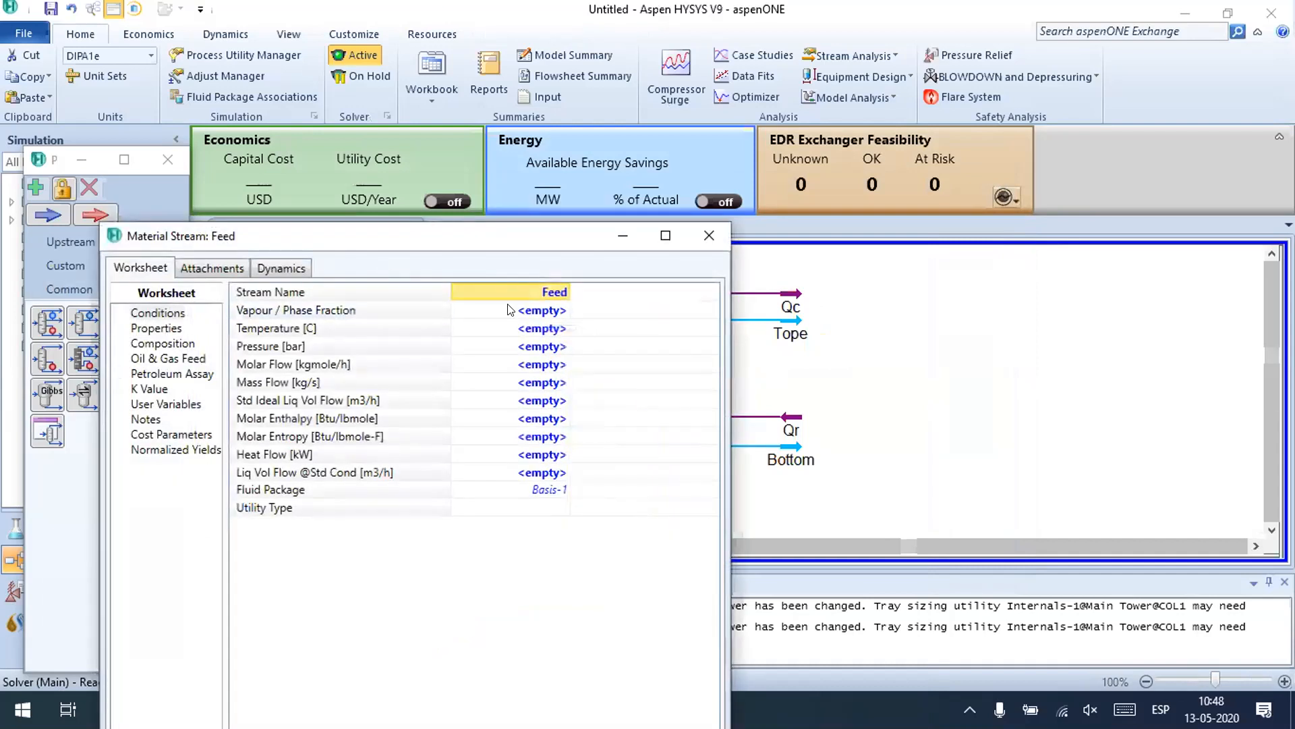
{"action": "left_click", "coordinate": [166, 345]}
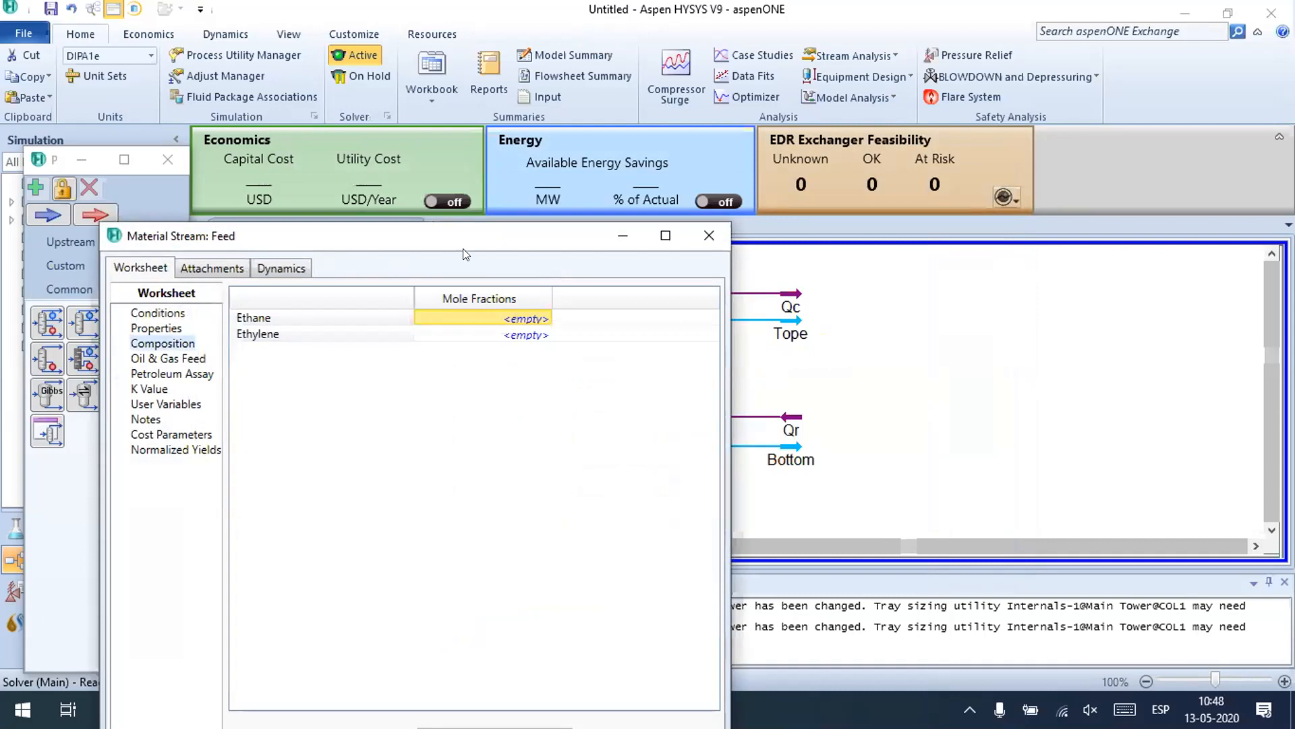
{"action": "left_click_drag", "start_coordinate": [464, 232], "coordinate": [487, 120]}
{"action": "left_click", "coordinate": [296, 659]}
{"action": "left_click", "coordinate": [734, 208]}
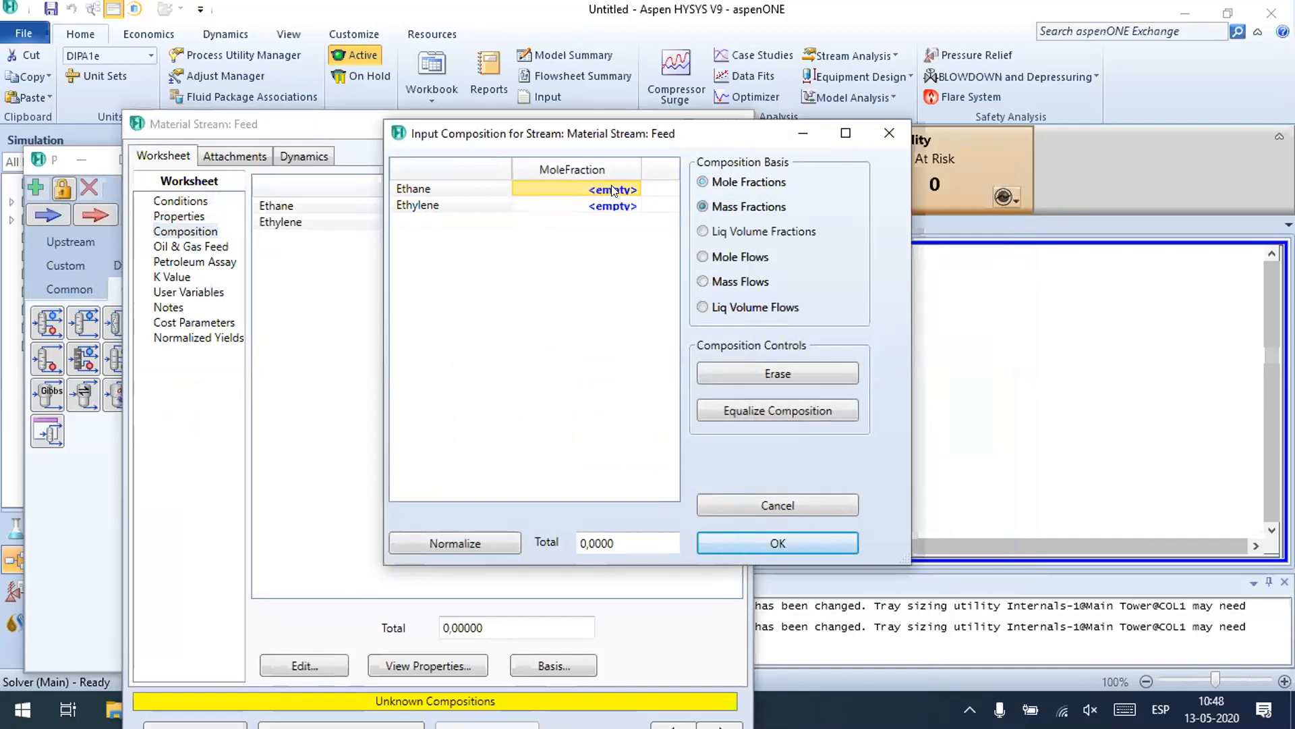
{"action": "type", "text": "0."}
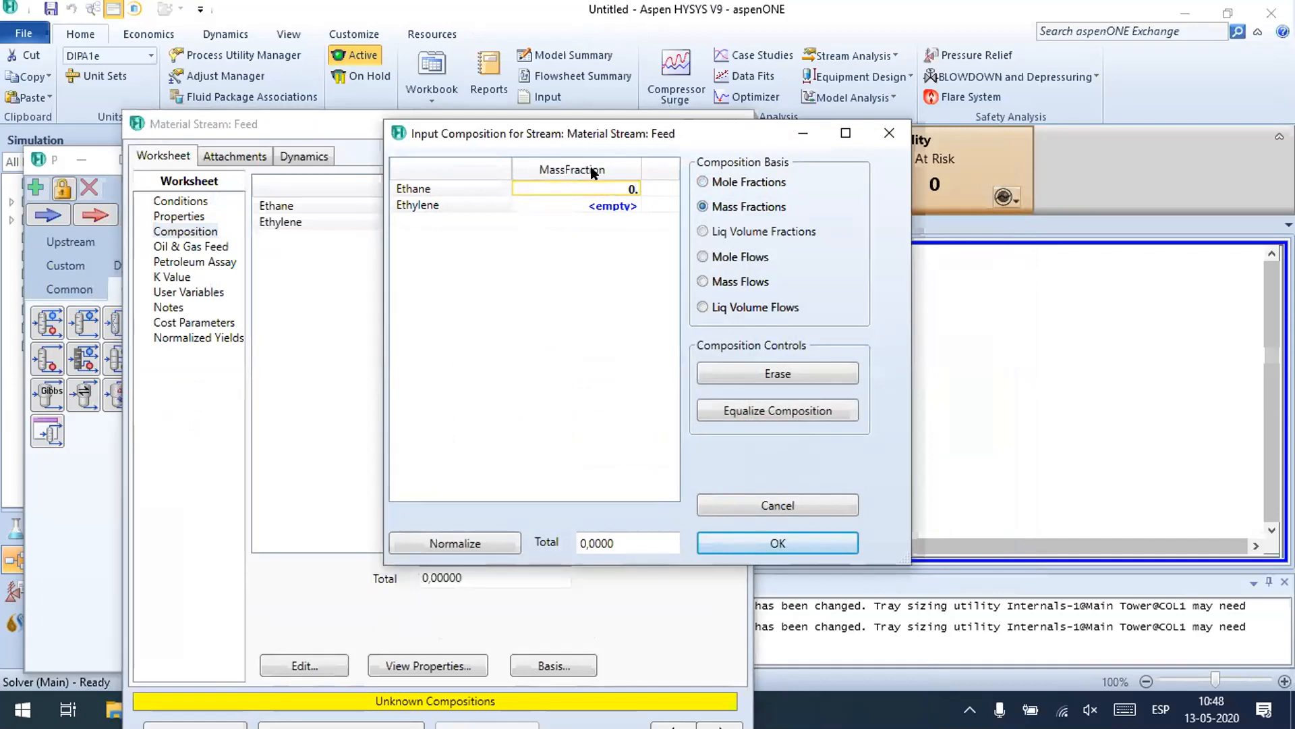
{"action": "type", "text": "315"}
{"action": "key", "text": "Return"}
{"action": "type", "text": "0"}
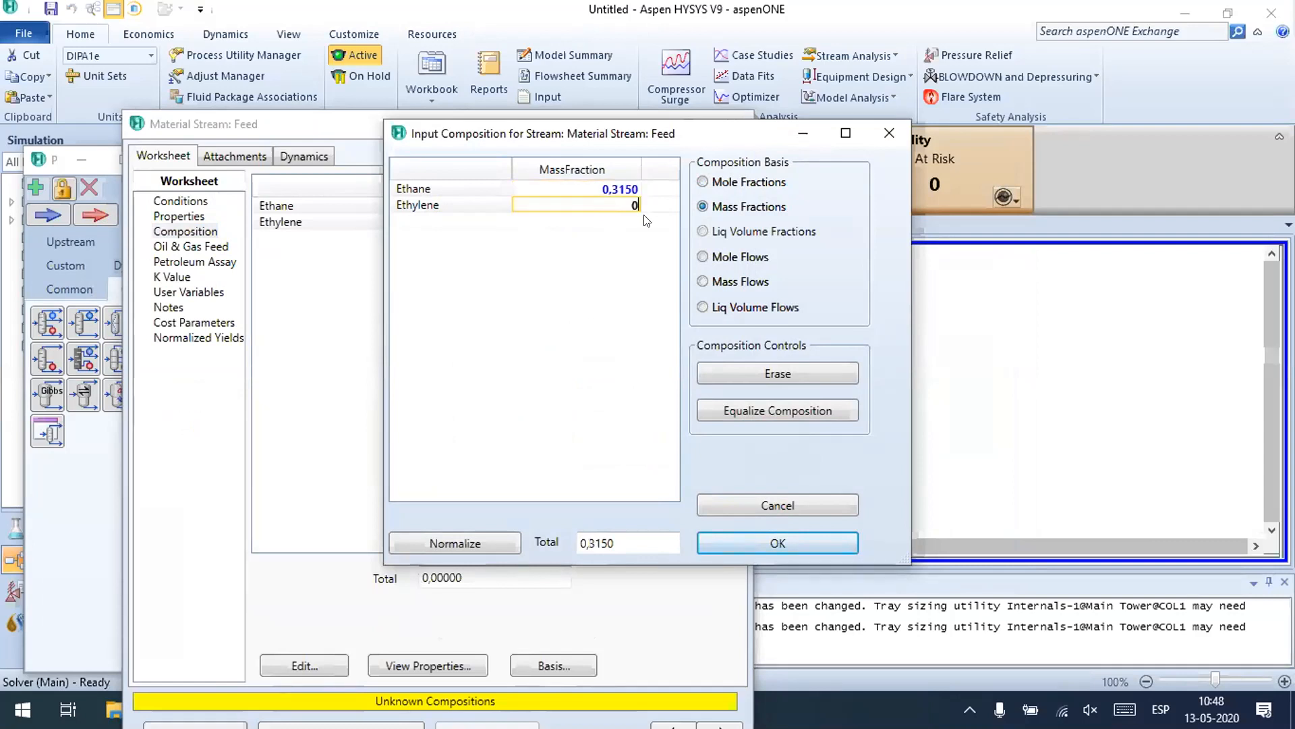
{"action": "type", "text": ".685"}
{"action": "left_click", "coordinate": [597, 189]}
{"action": "left_click", "coordinate": [780, 541]}
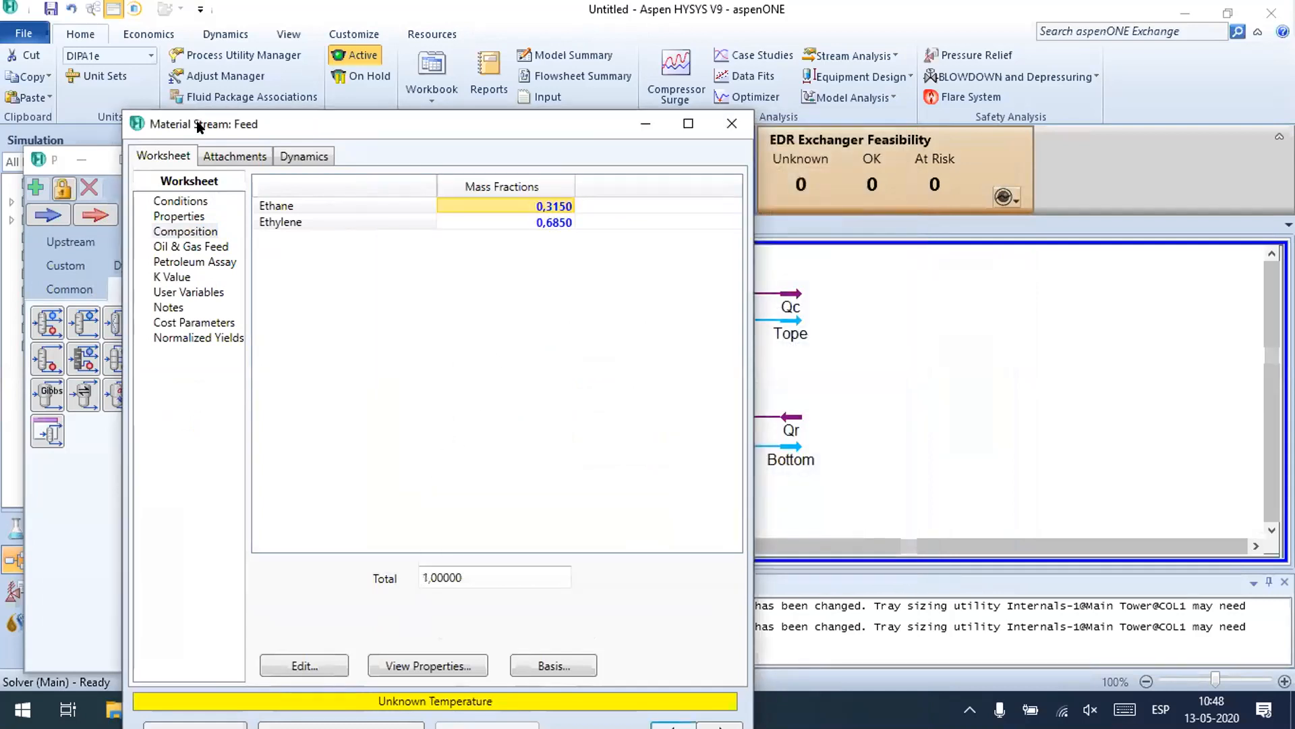
{"action": "left_click", "coordinate": [168, 199]}
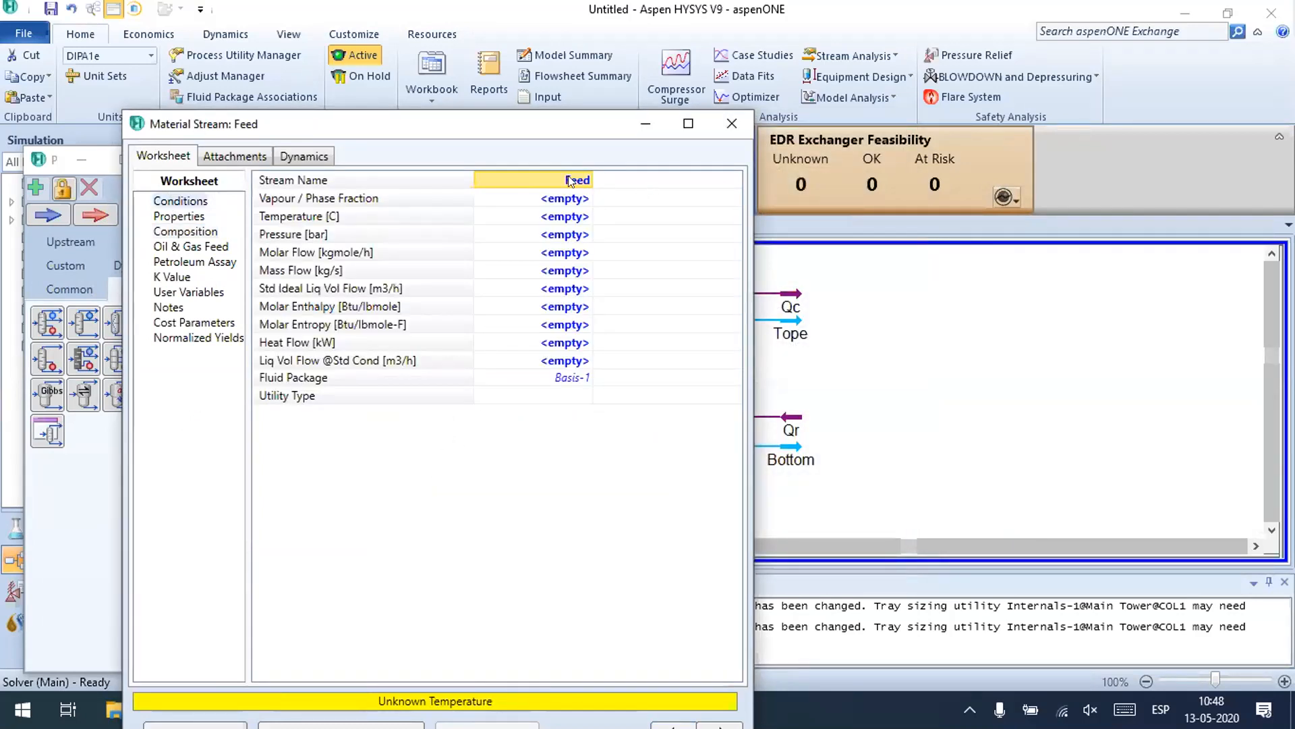
{"action": "left_click", "coordinate": [565, 234]}
{"action": "type", "text": "300"}
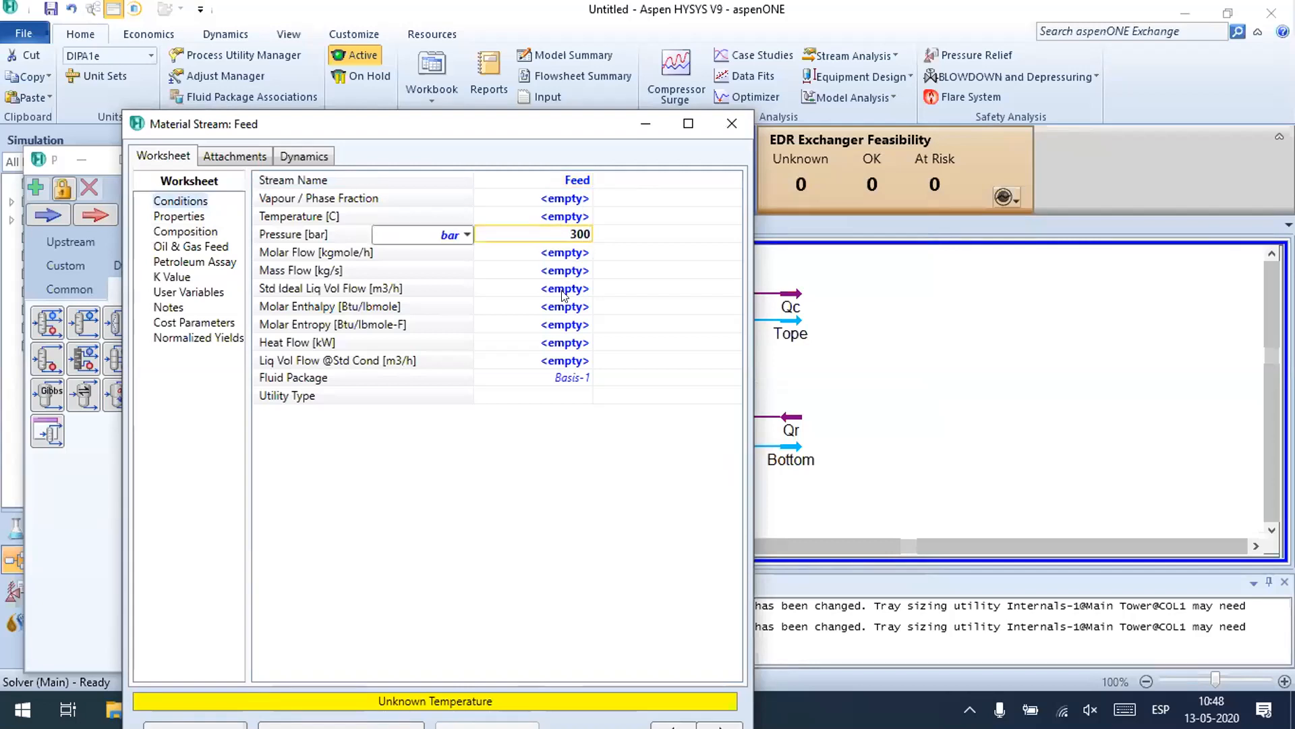
{"action": "key", "text": "Return"}
Step: Set the Feed stream's pressure to 350 psig
{"action": "left_click", "coordinate": [564, 234]}
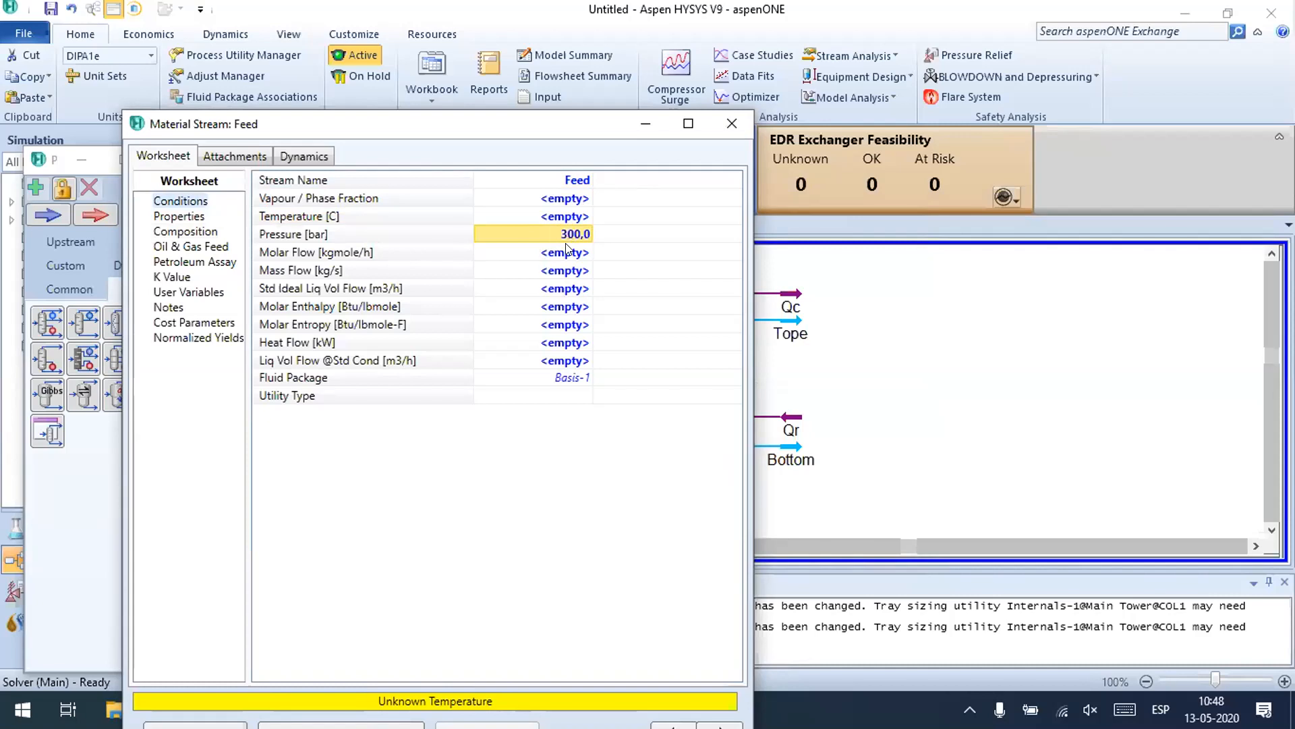
{"action": "type", "text": "350"}
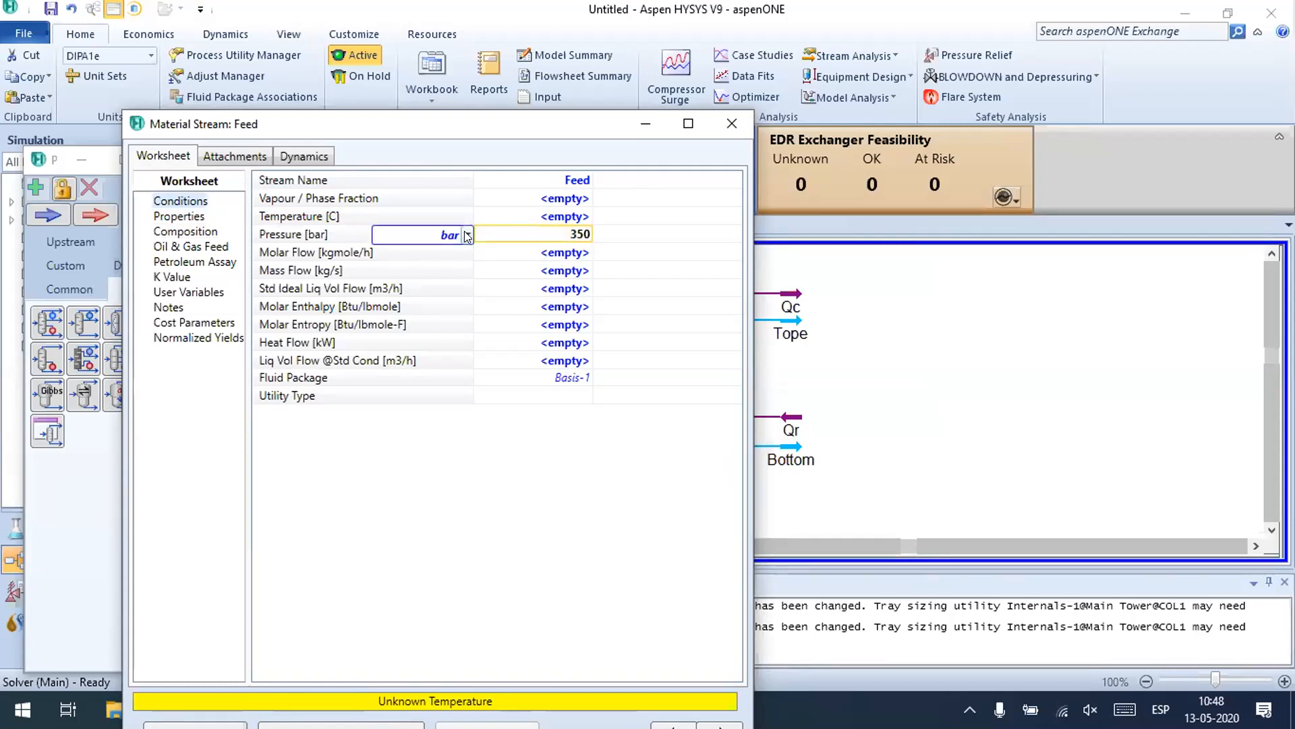
{"action": "left_click", "coordinate": [467, 234]}
{"action": "scroll", "coordinate": [398, 313], "scroll_direction": "down", "scroll_amount": 5}
{"action": "left_click", "coordinate": [388, 394]}
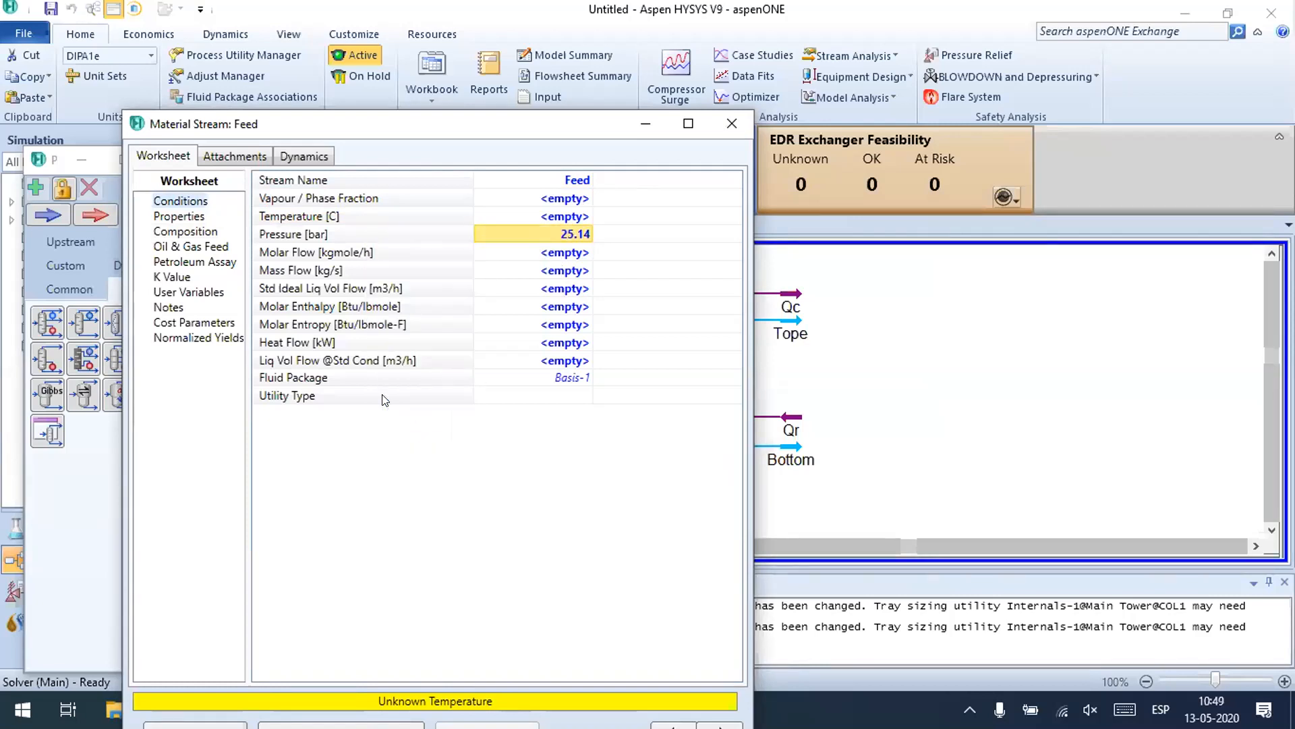
Step: Set the Feed stream's mass flow to 7.3 MMlb/day
{"action": "left_click", "coordinate": [578, 270]}
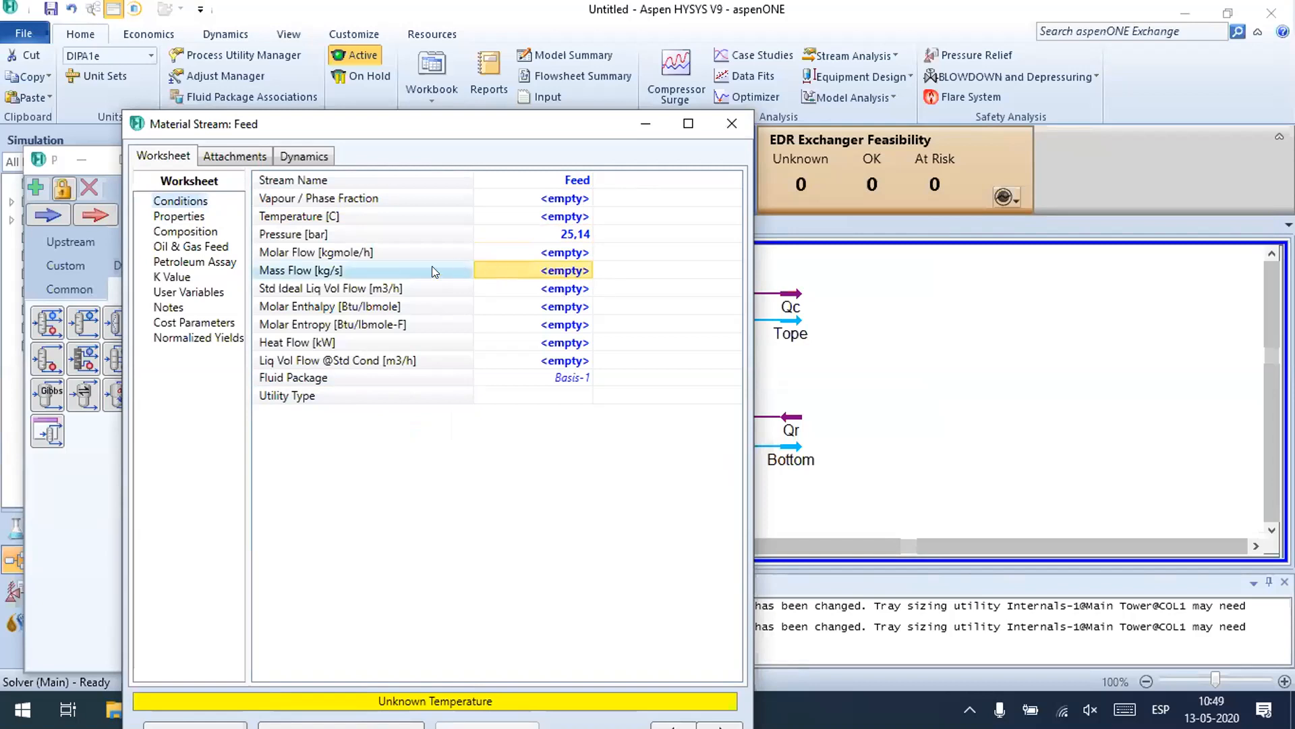
{"action": "left_click", "coordinate": [387, 256]}
{"action": "left_click", "coordinate": [560, 253]}
{"action": "left_click", "coordinate": [562, 264]}
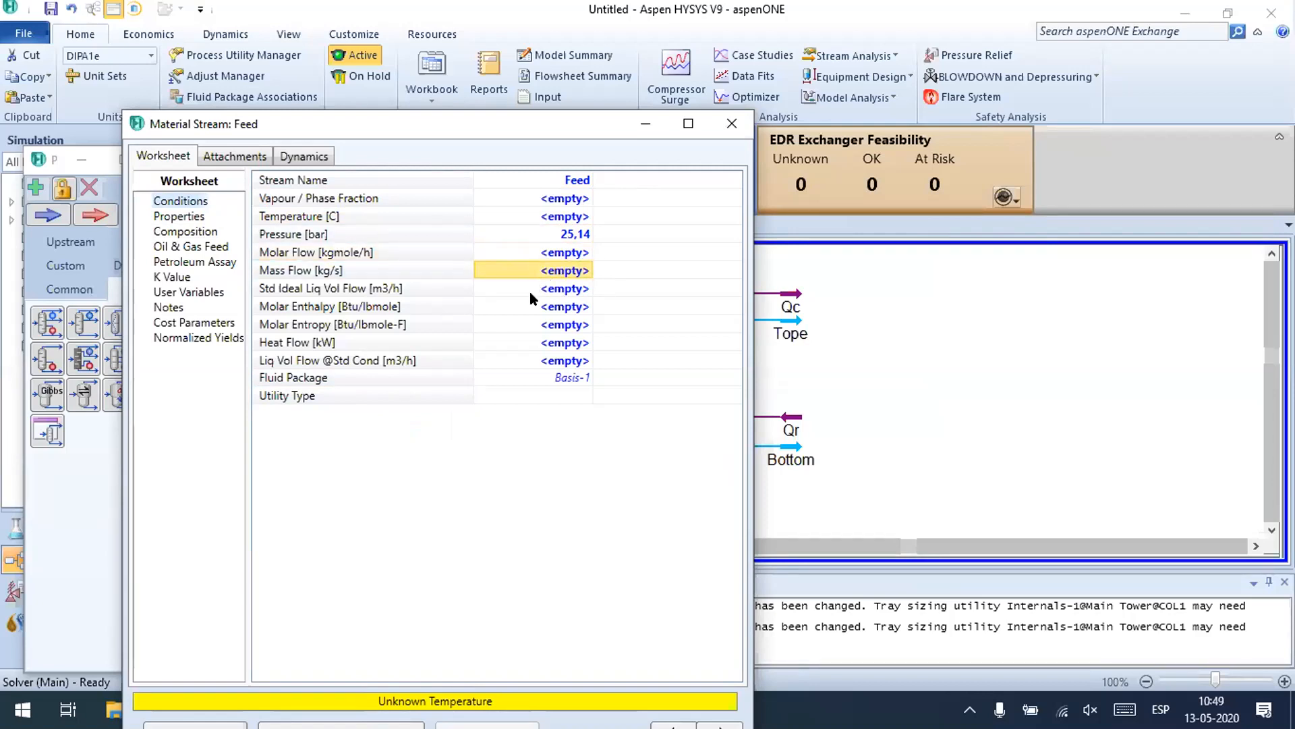
{"action": "type", "text": "7.3"}
{"action": "left_click", "coordinate": [466, 270]}
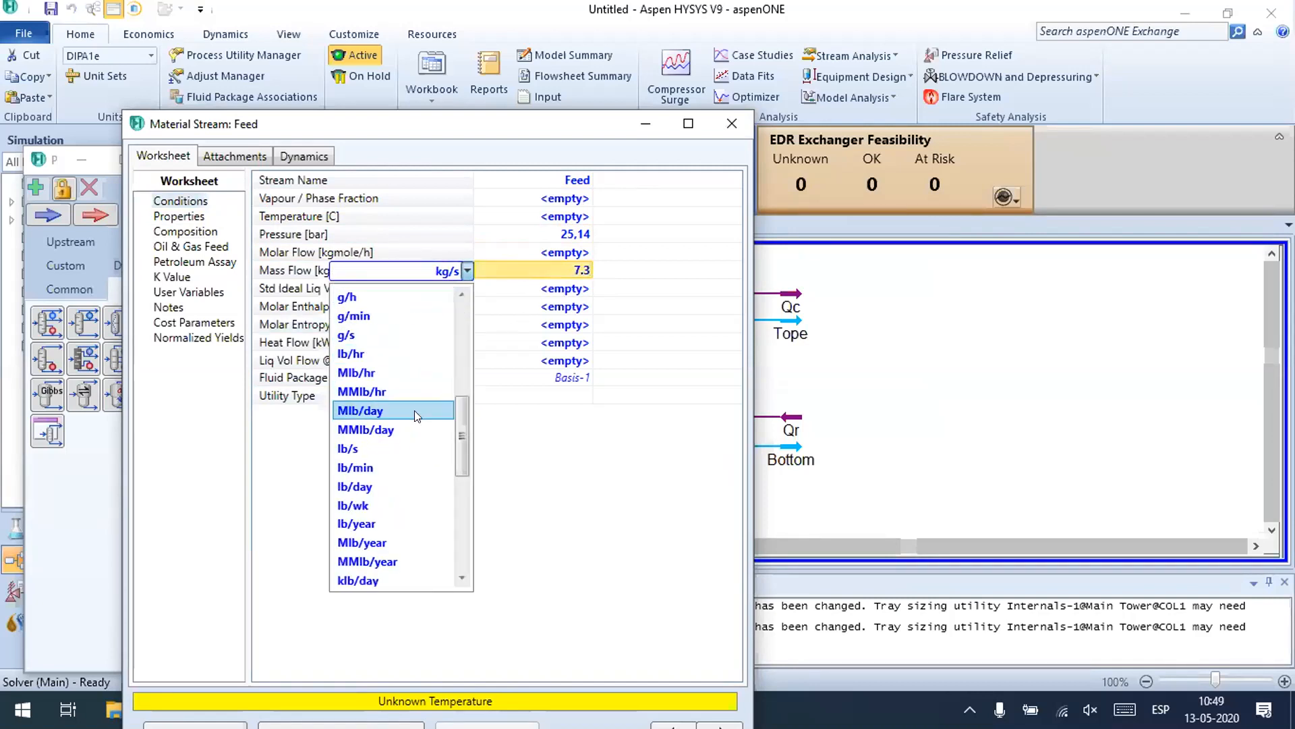
{"action": "left_click", "coordinate": [396, 428]}
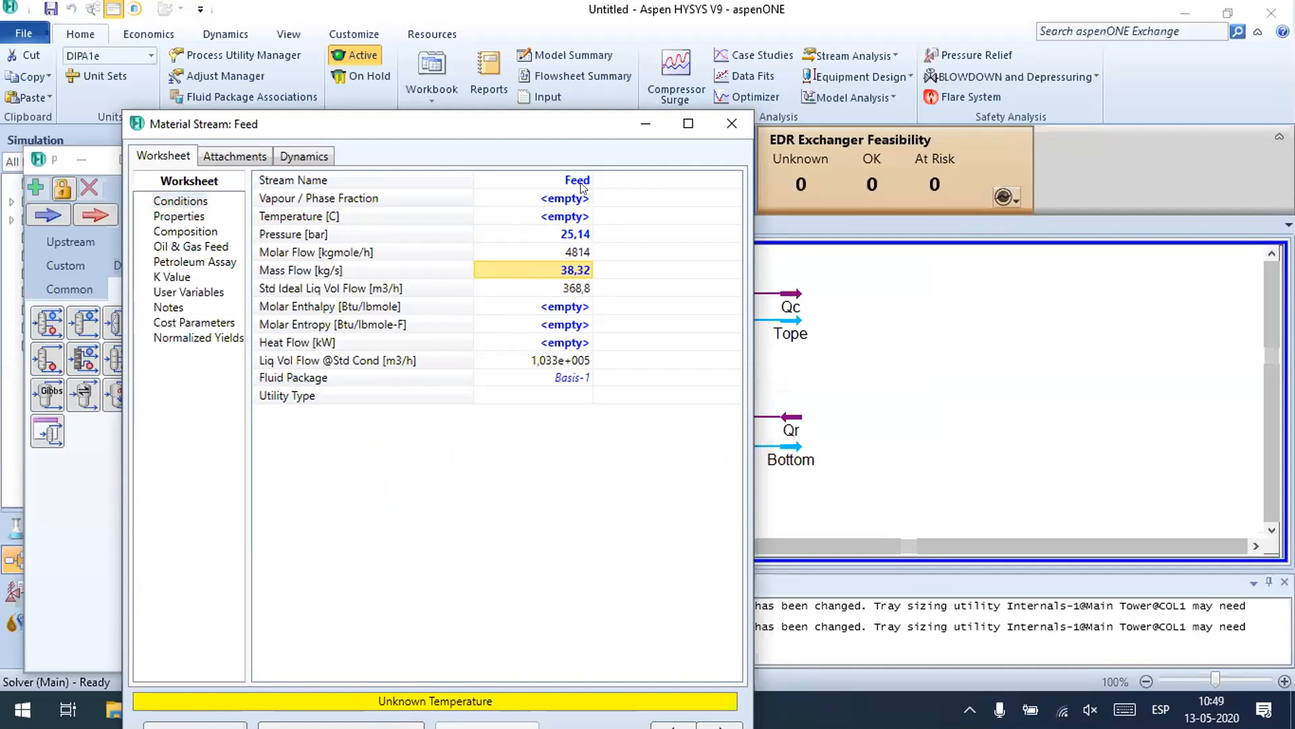
Step: Set the Feed stream's vapour fraction to 1 and close its window
{"action": "left_click", "coordinate": [561, 200]}
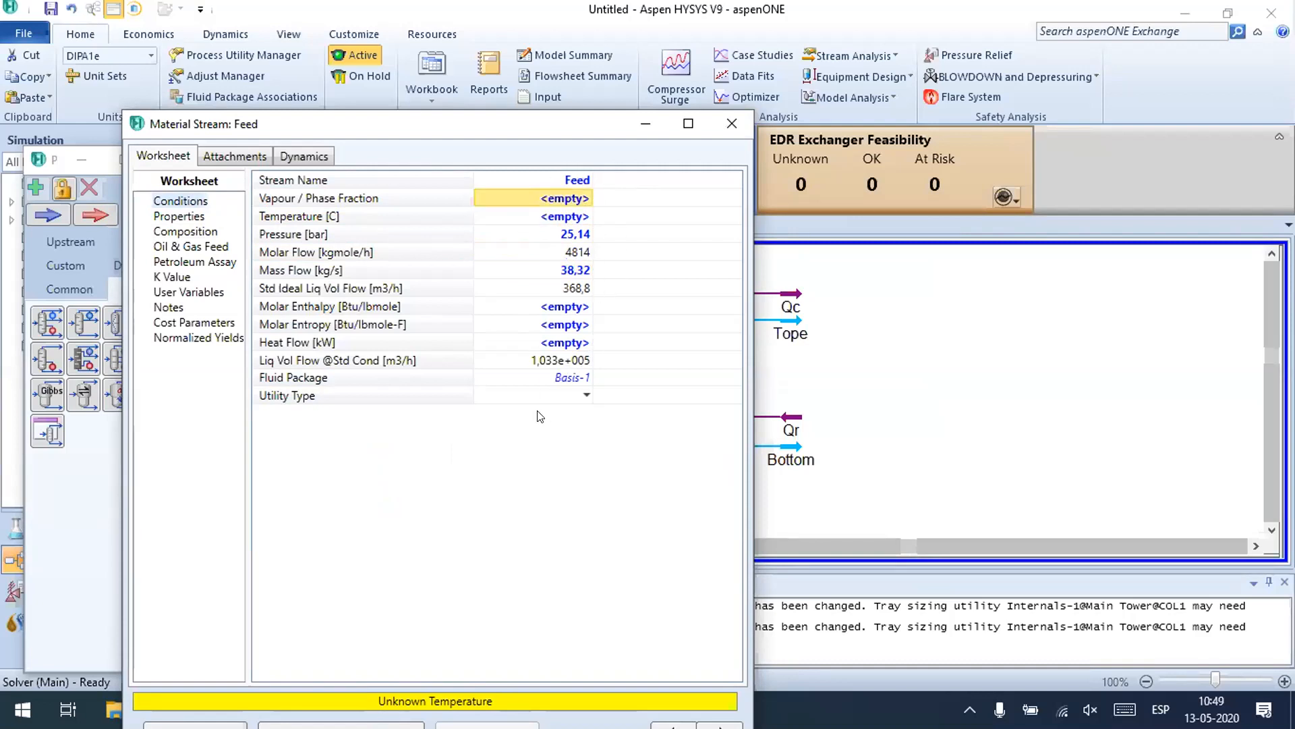
{"action": "type", "text": "1"}
{"action": "key", "text": "Return"}
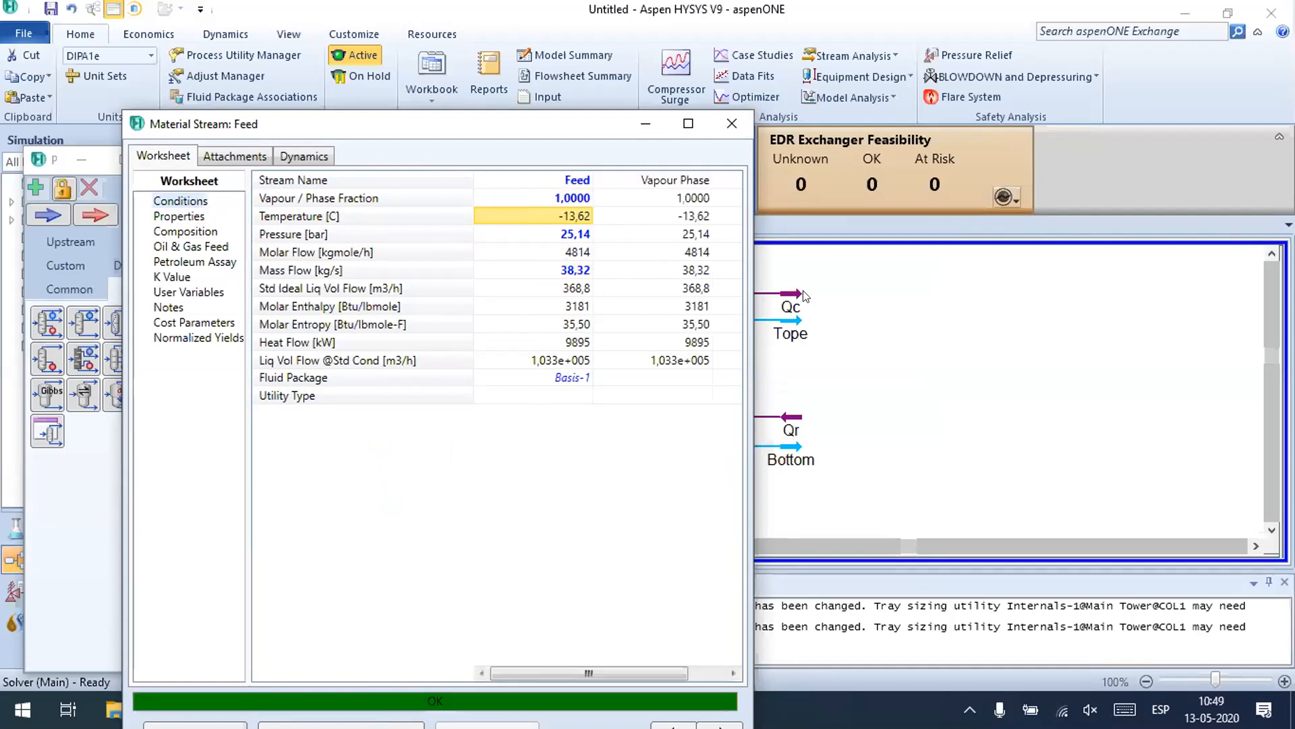
{"action": "left_click_drag", "start_coordinate": [578, 130], "coordinate": [598, 51]}
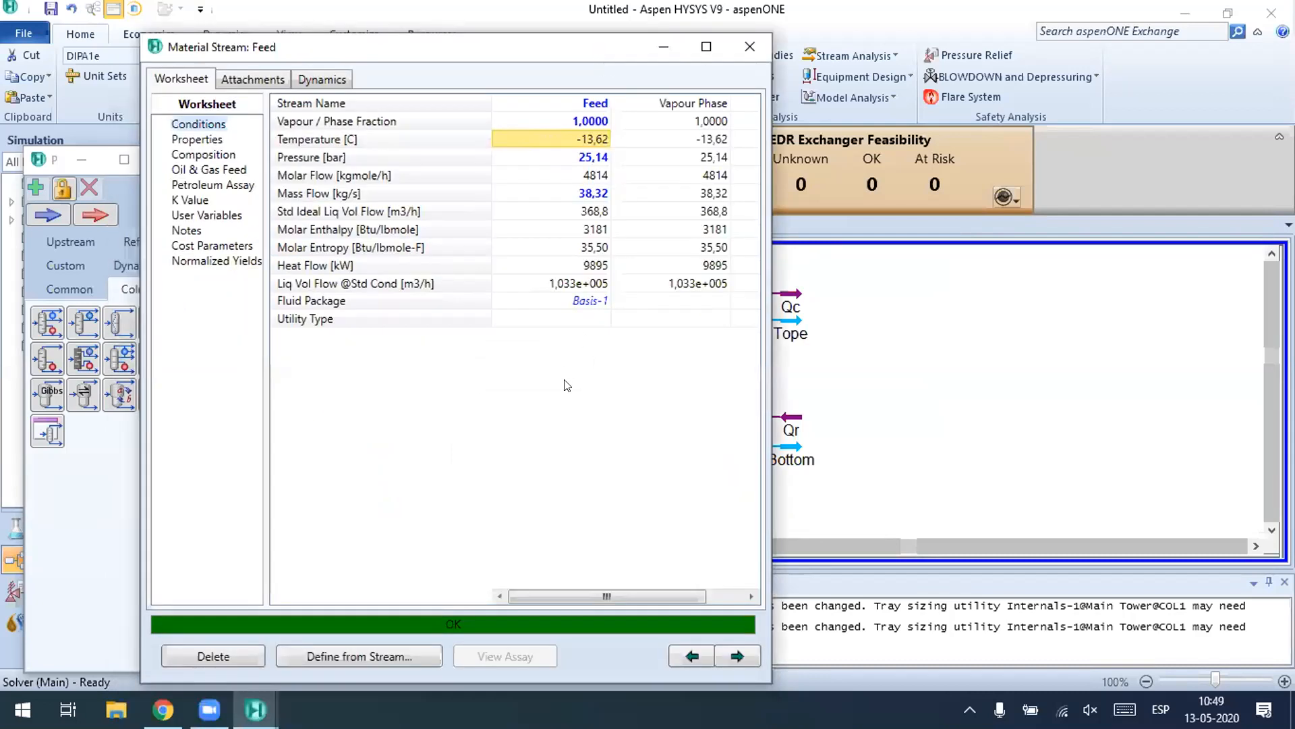
{"action": "left_click", "coordinate": [692, 211]}
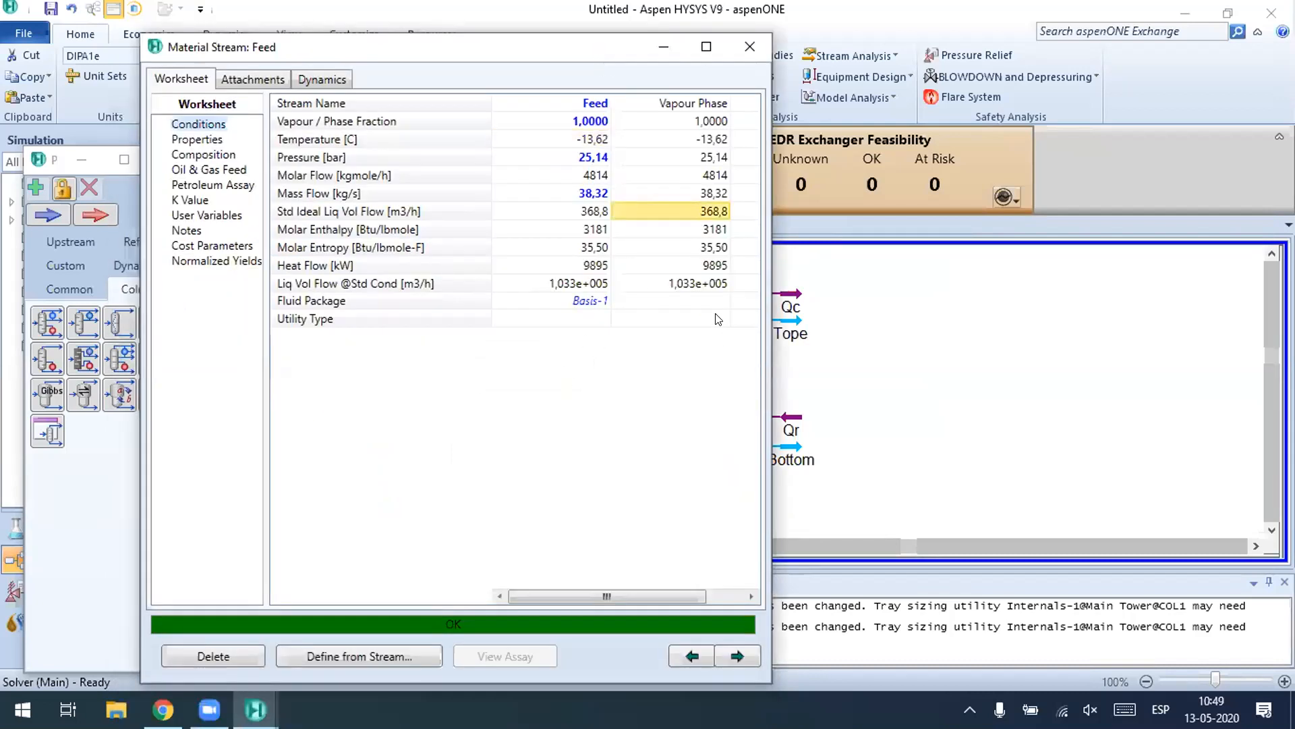
{"action": "left_click", "coordinate": [588, 154]}
{"action": "left_click", "coordinate": [587, 119]}
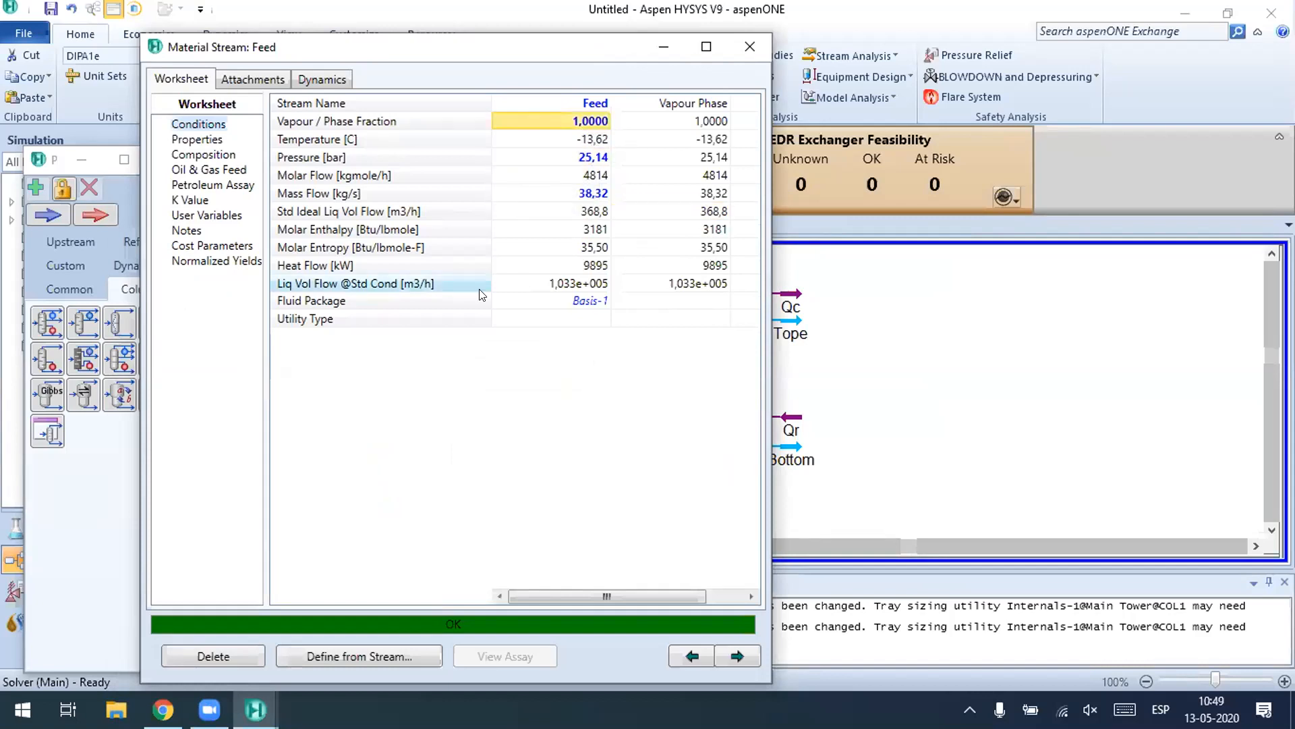
{"action": "left_click", "coordinate": [566, 150]}
{"action": "left_click", "coordinate": [567, 124]}
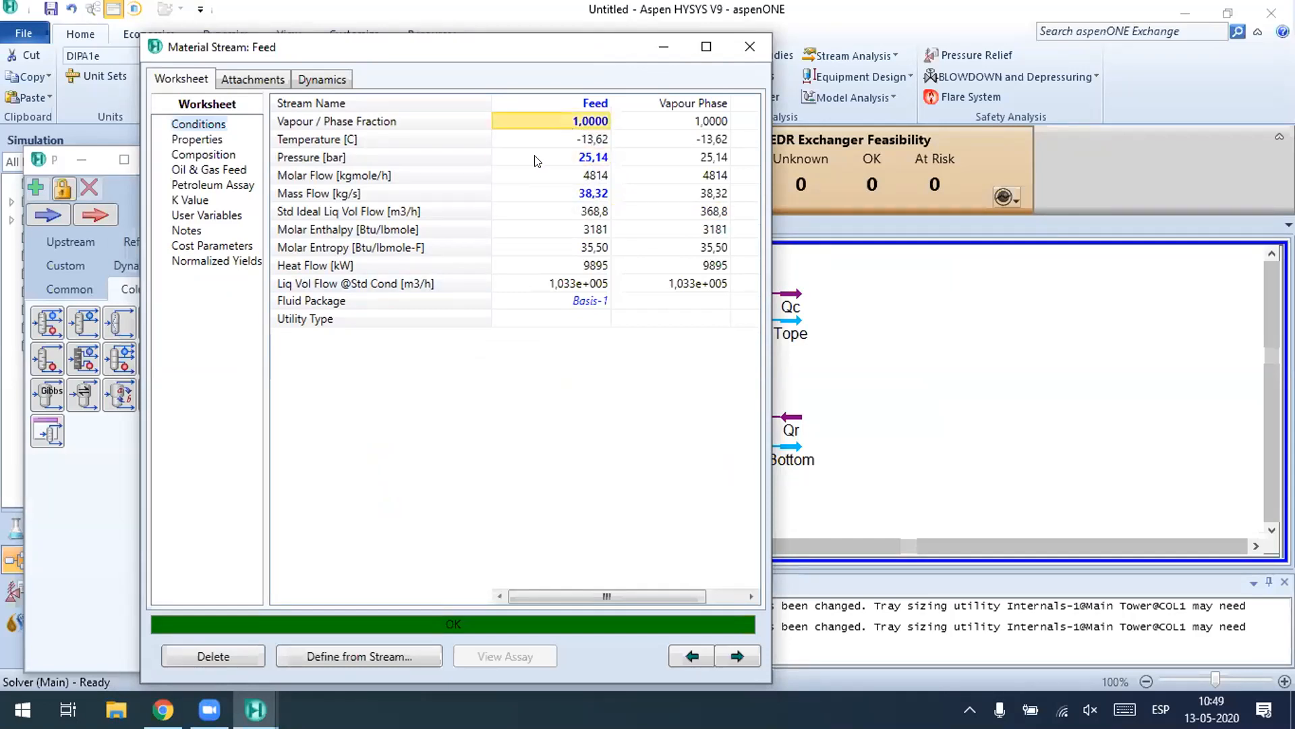
{"action": "left_click", "coordinate": [587, 155]}
{"action": "left_click", "coordinate": [569, 126]}
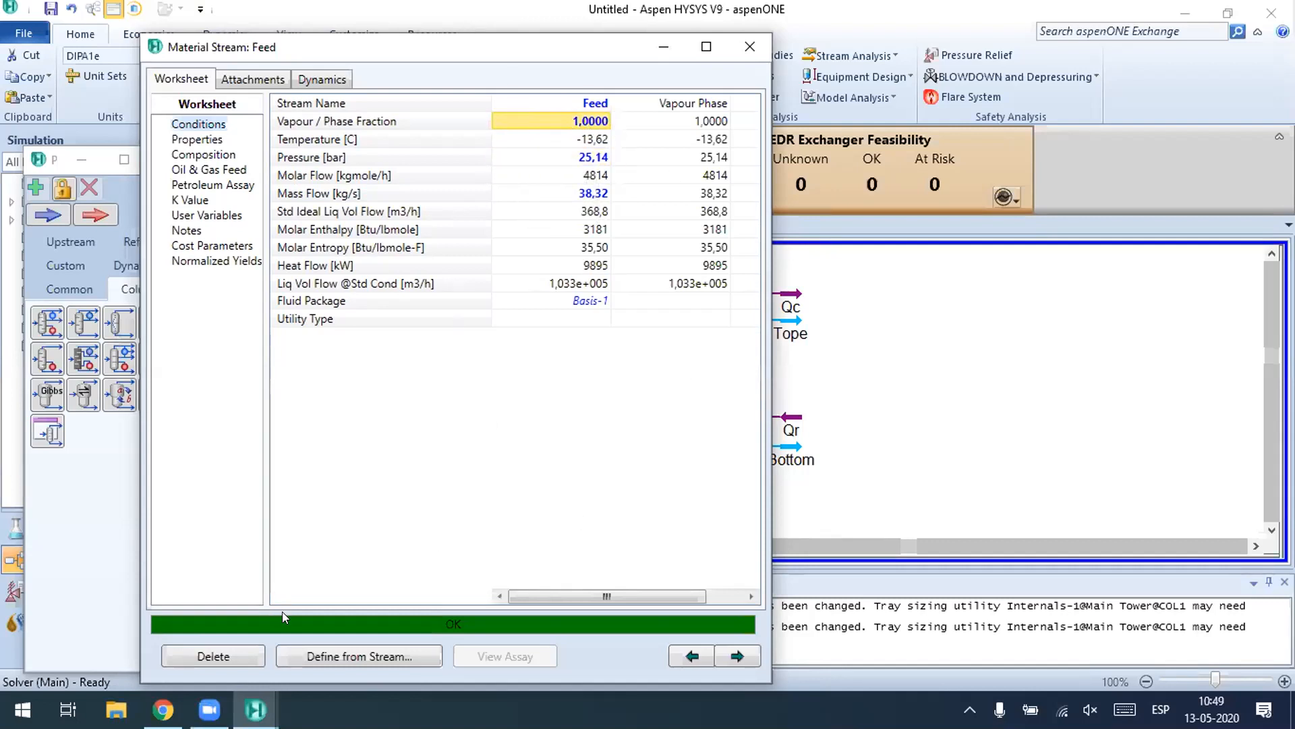
{"action": "left_click", "coordinate": [749, 42]}
Step: Tidy the flowsheet by repositioning Feed and the column, raising Qc, and aligning Tope and Bottom with their column outlets
{"action": "left_click_drag", "start_coordinate": [562, 332], "coordinate": [397, 409]}
{"action": "left_click_drag", "start_coordinate": [587, 446], "coordinate": [590, 382]}
{"action": "left_click", "coordinate": [833, 376]}
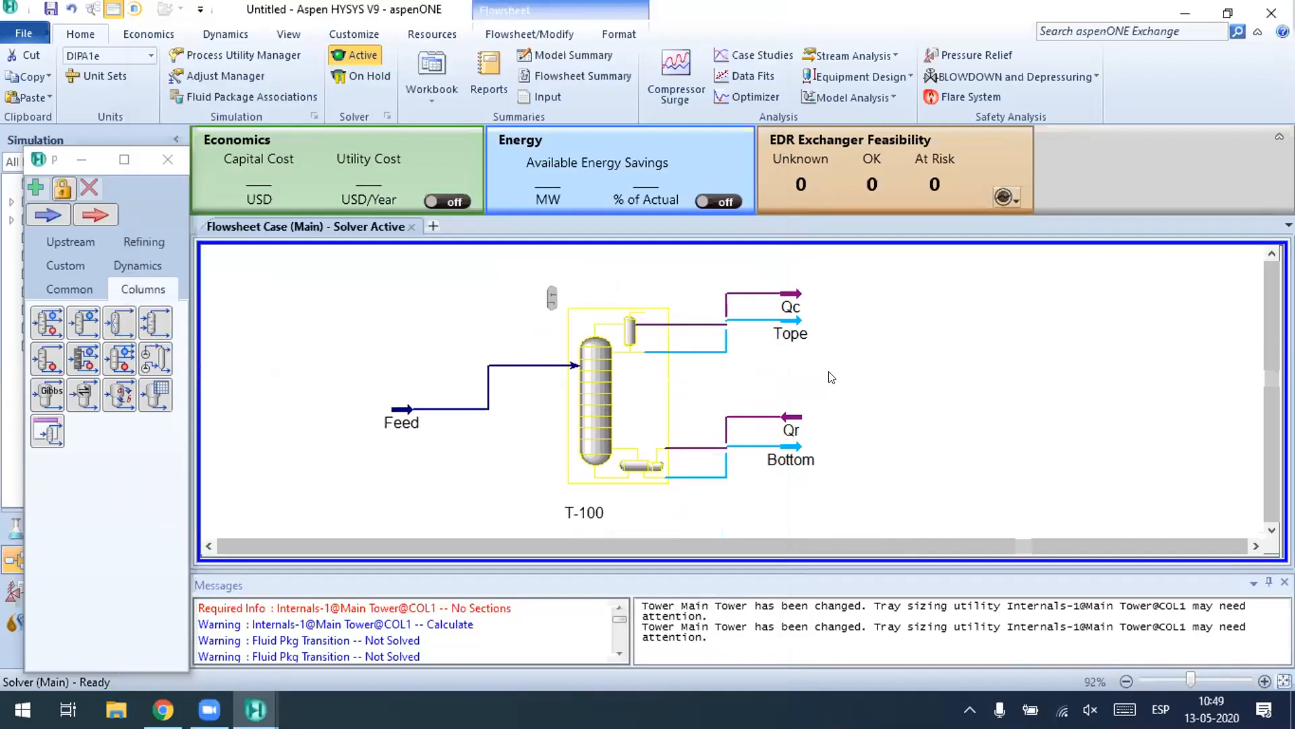
{"action": "left_click", "coordinate": [790, 312]}
{"action": "left_click_drag", "start_coordinate": [791, 313], "coordinate": [790, 280]}
{"action": "left_click", "coordinate": [794, 332]}
{"action": "left_click_drag", "start_coordinate": [828, 340], "coordinate": [824, 354]}
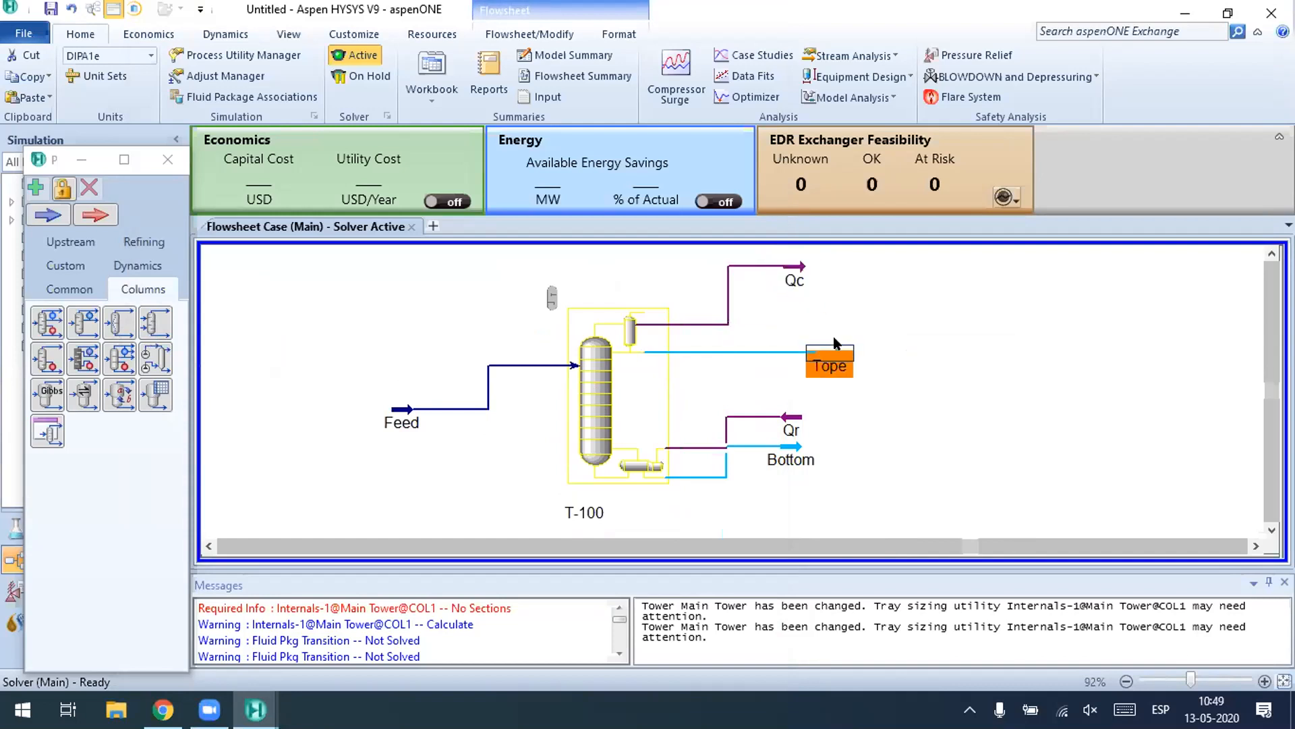
{"action": "left_click_drag", "start_coordinate": [799, 462], "coordinate": [813, 485]}
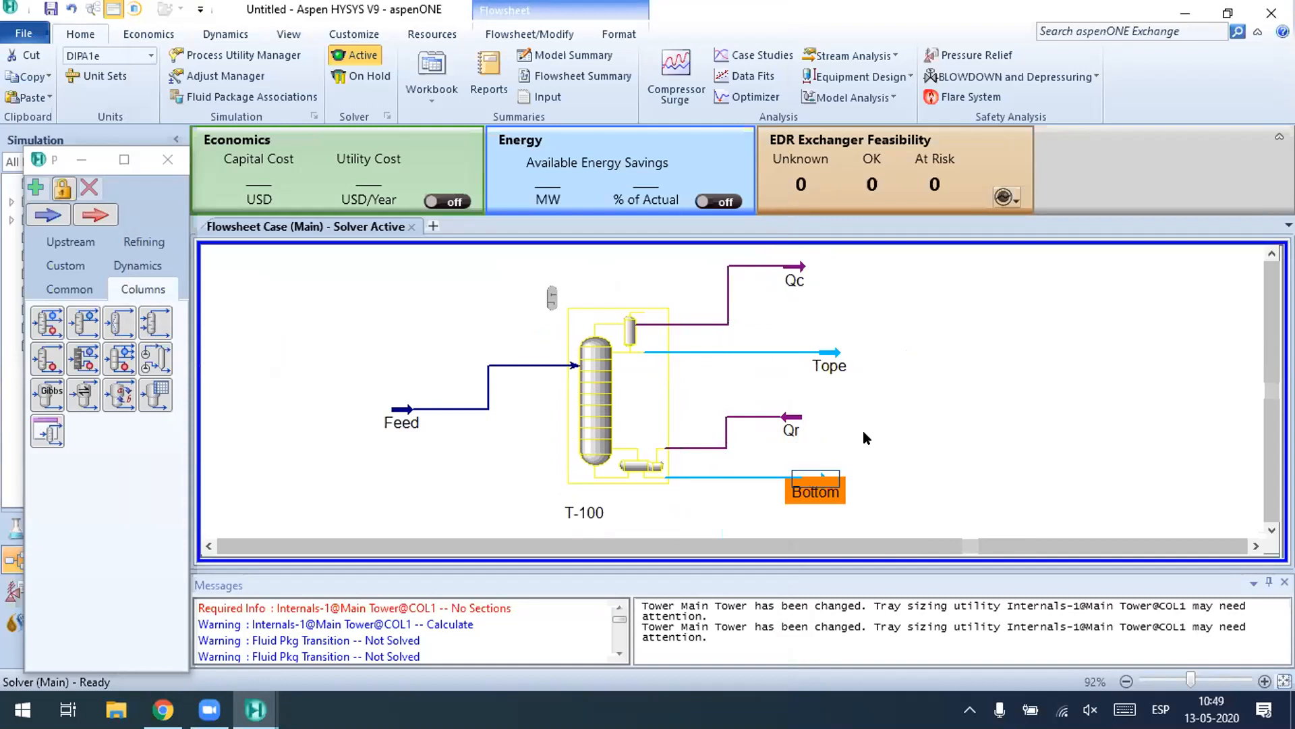
Step: Define the Tope stream's composition by mass fractions, 0.0004 ethane and 0.9996 ethylene
{"action": "double_click", "coordinate": [837, 350]}
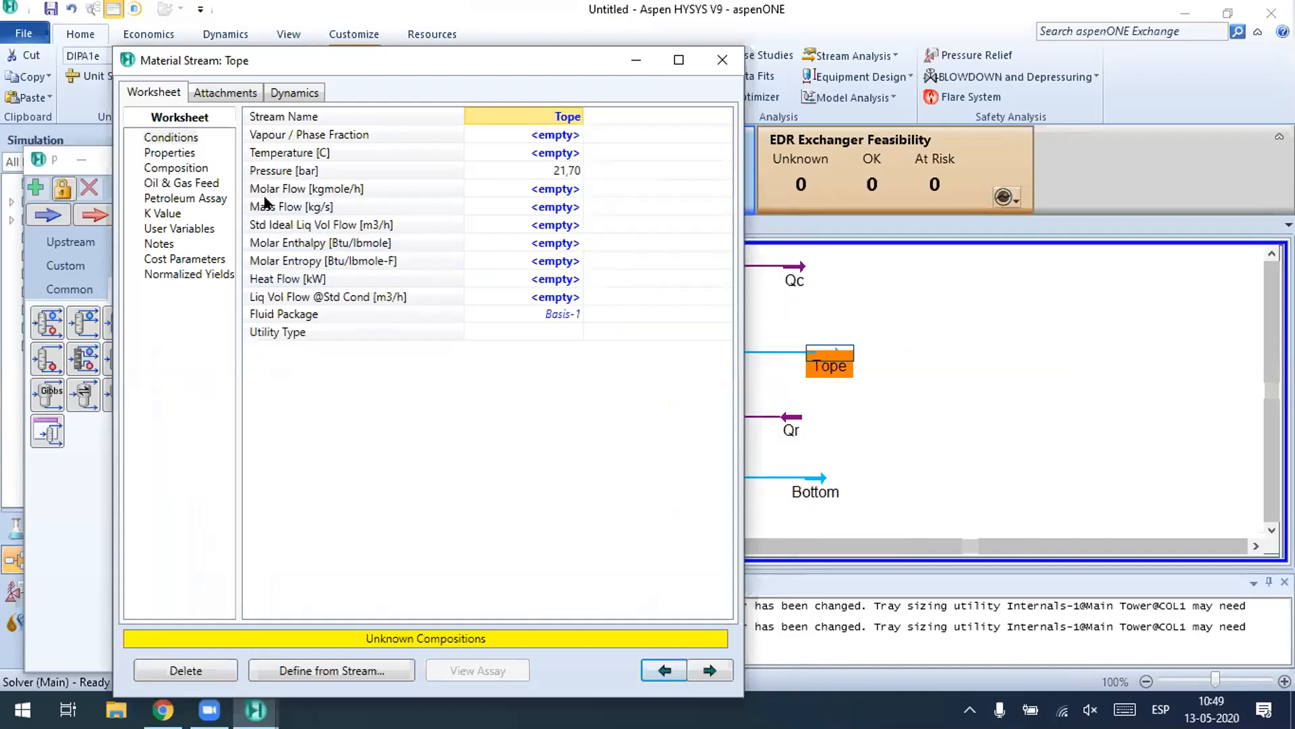
{"action": "left_click", "coordinate": [189, 168]}
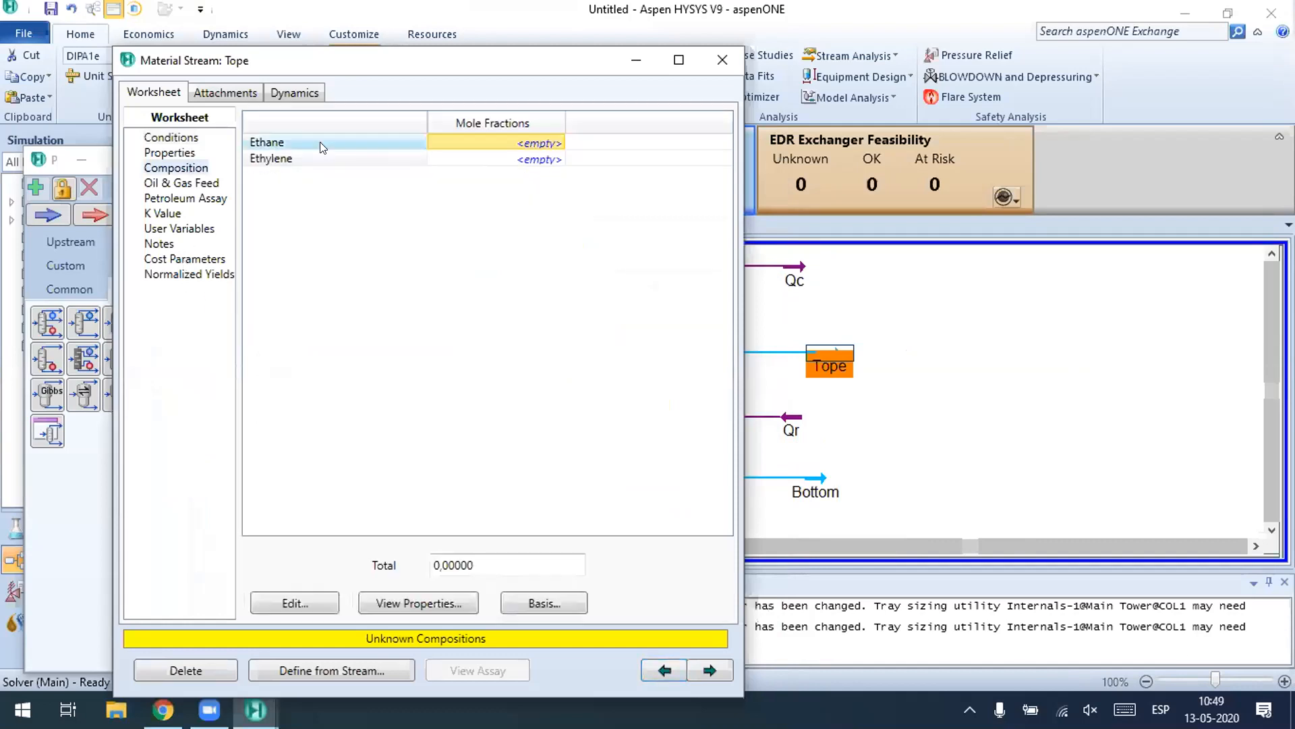
{"action": "left_click", "coordinate": [533, 160]}
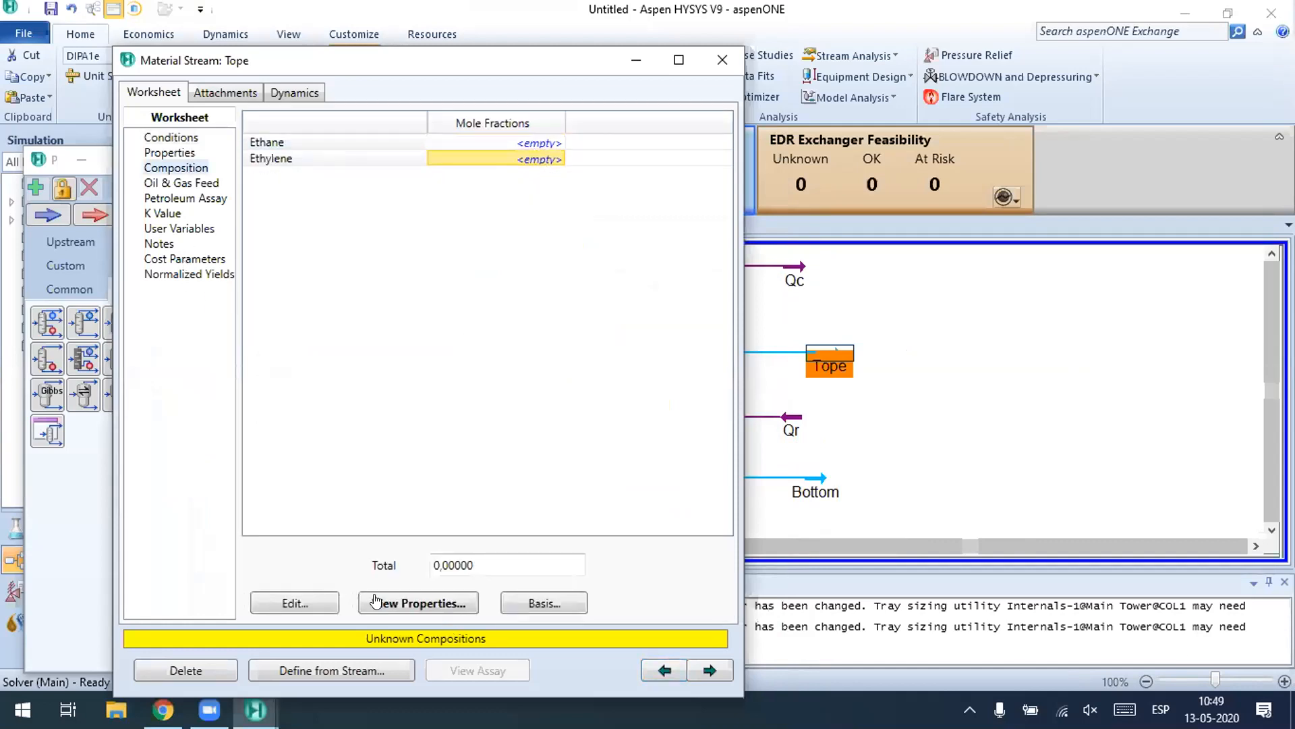
{"action": "left_click", "coordinate": [286, 605]}
{"action": "left_click", "coordinate": [703, 206]}
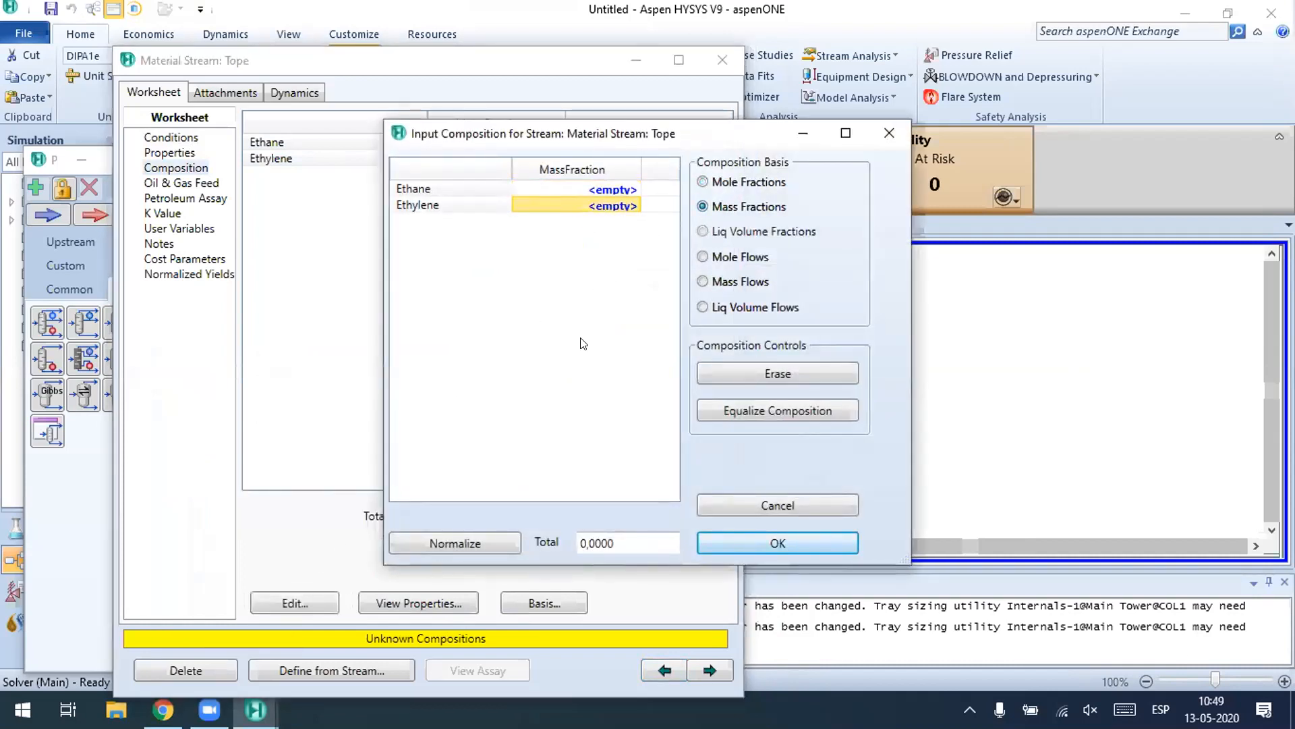
{"action": "type", "text": "0"}
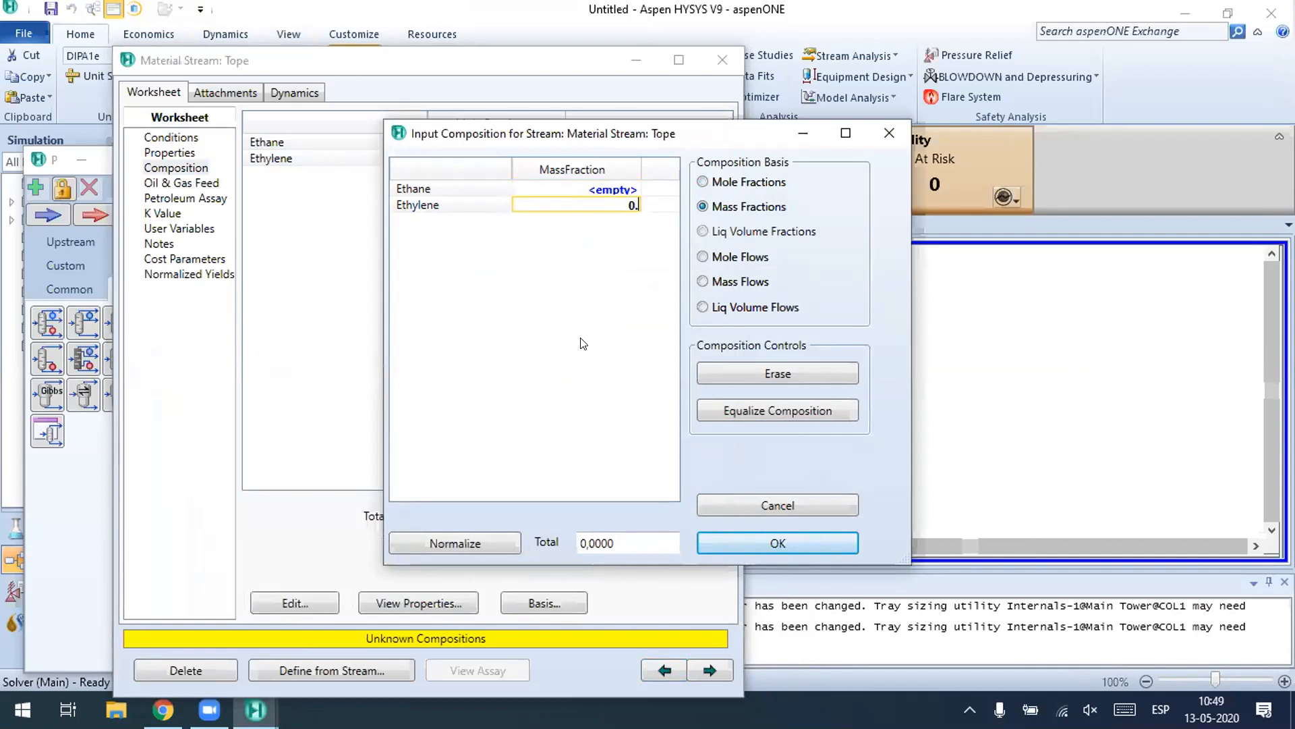
{"action": "type", "text": ".9996"}
{"action": "left_click", "coordinate": [611, 188]}
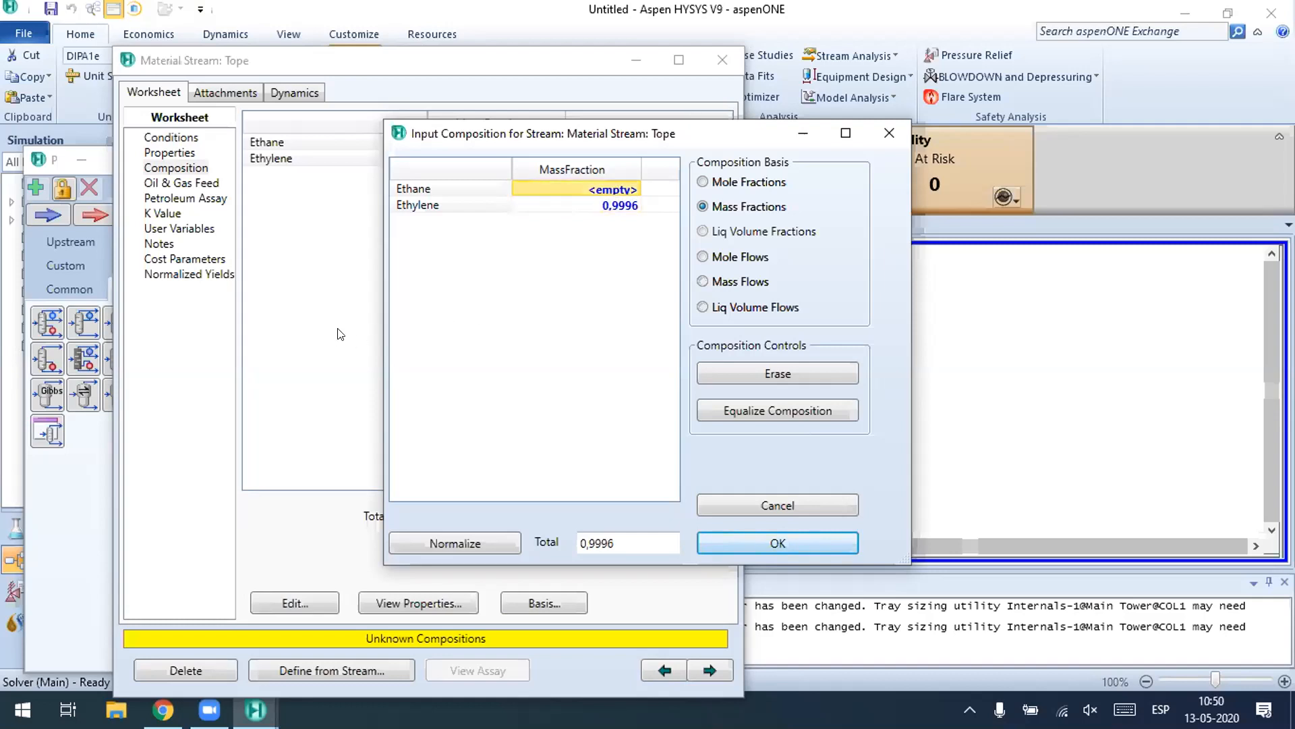
{"action": "type", "text": "0.0"}
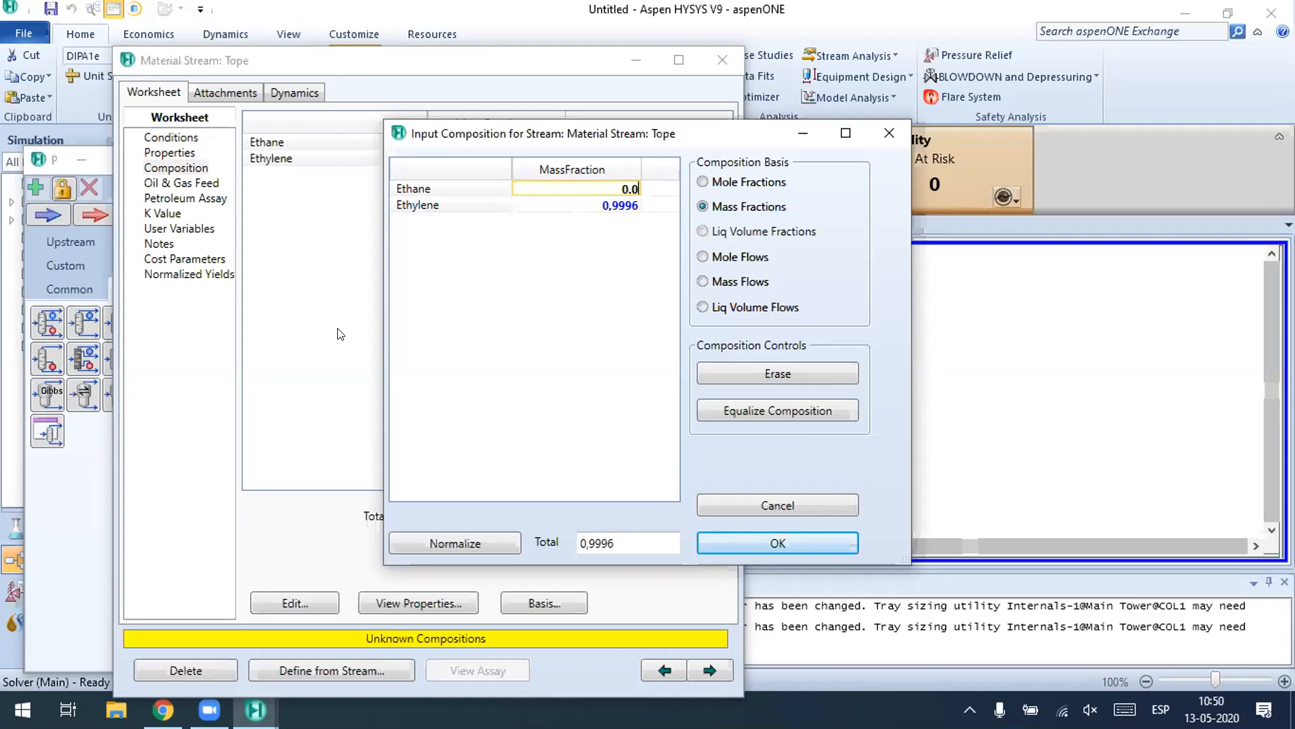
{"action": "type", "text": "004"}
{"action": "left_click", "coordinate": [539, 206]}
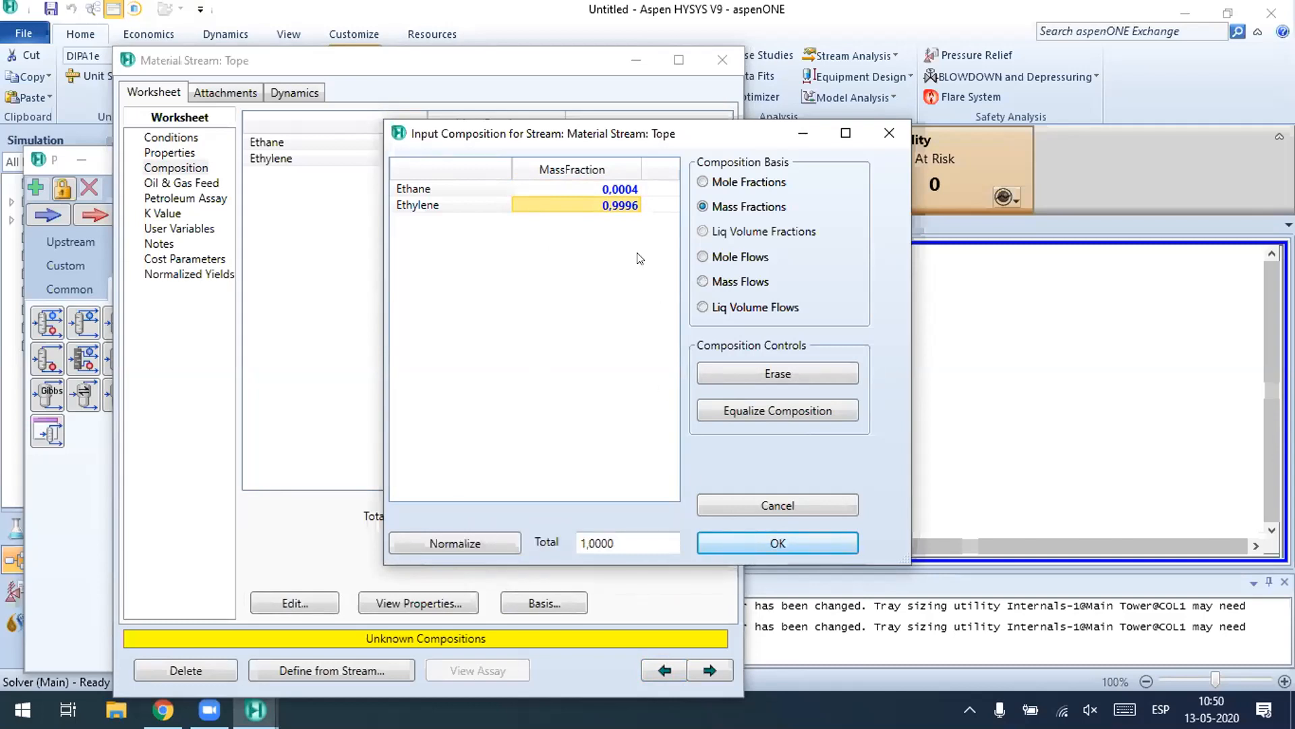
{"action": "left_click", "coordinate": [754, 540]}
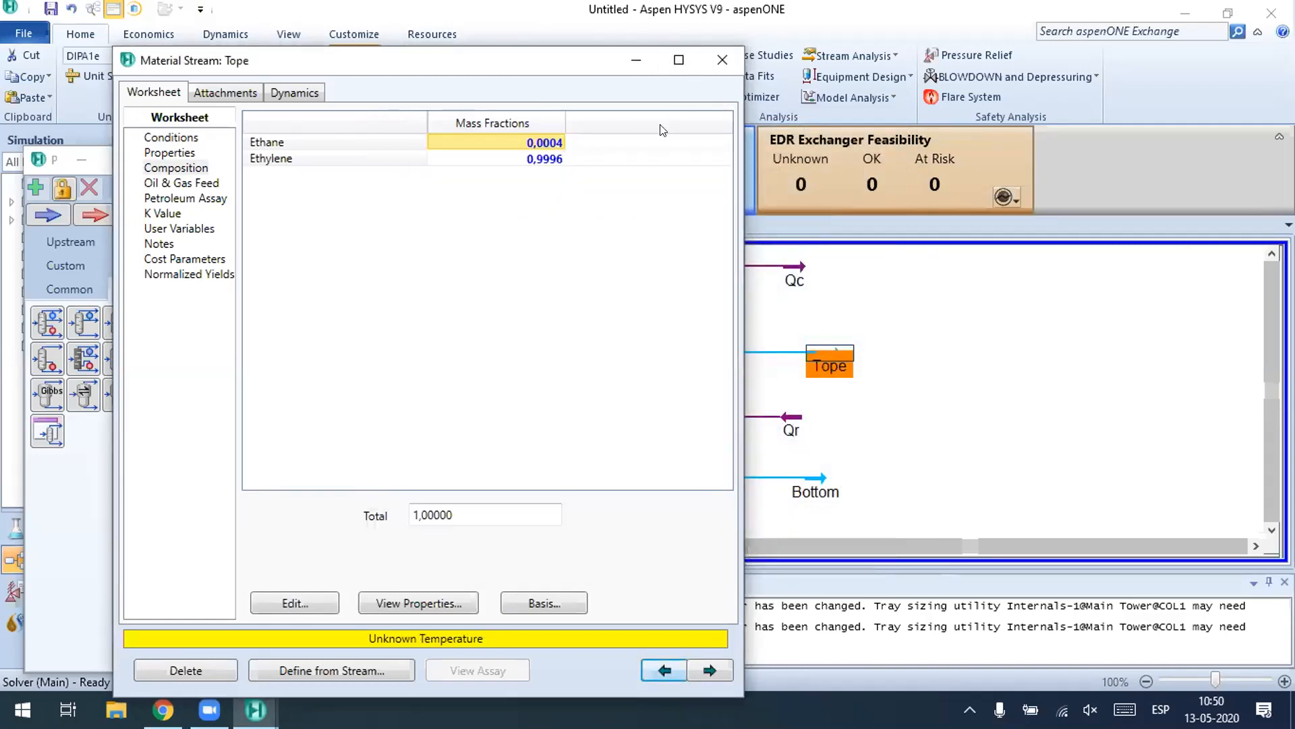
Step: Set the Tope stream's mass flow to 5 MMlb/day, recheck its composition and close its window
{"action": "left_click", "coordinate": [166, 138]}
{"action": "left_click", "coordinate": [552, 207]}
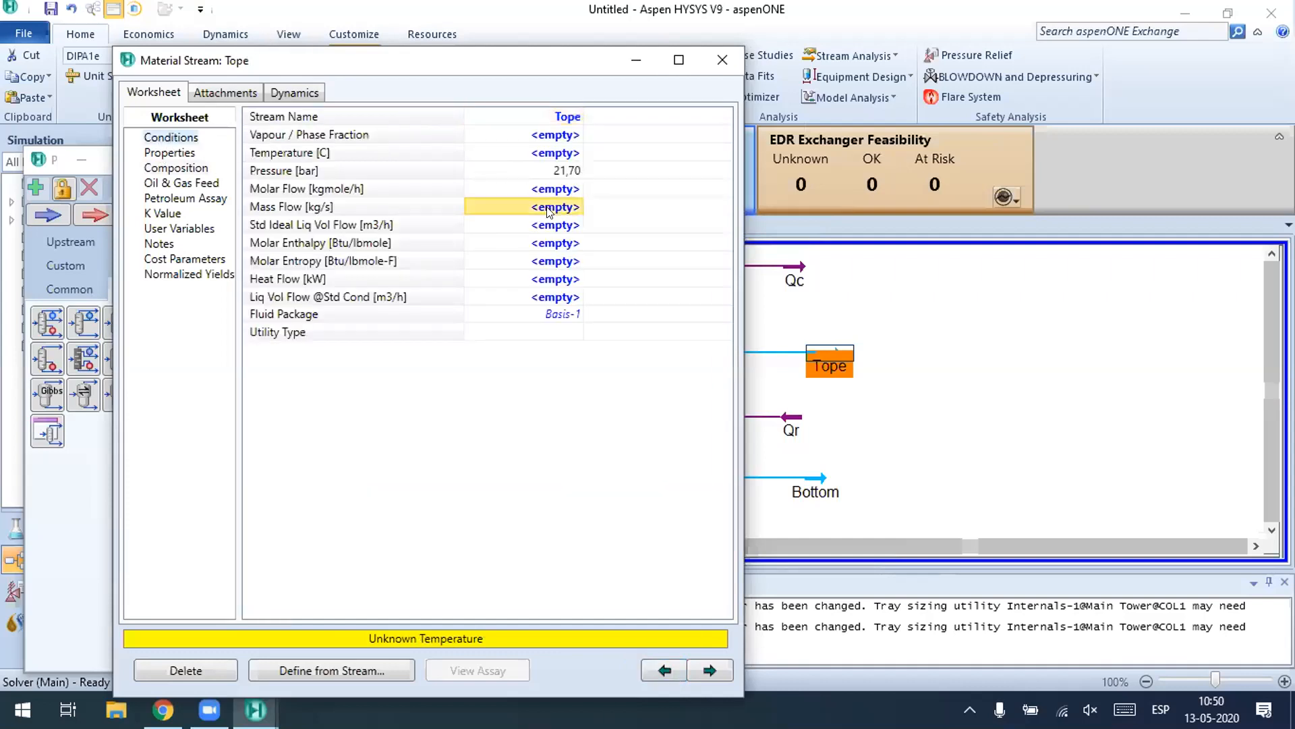
{"action": "type", "text": "5"}
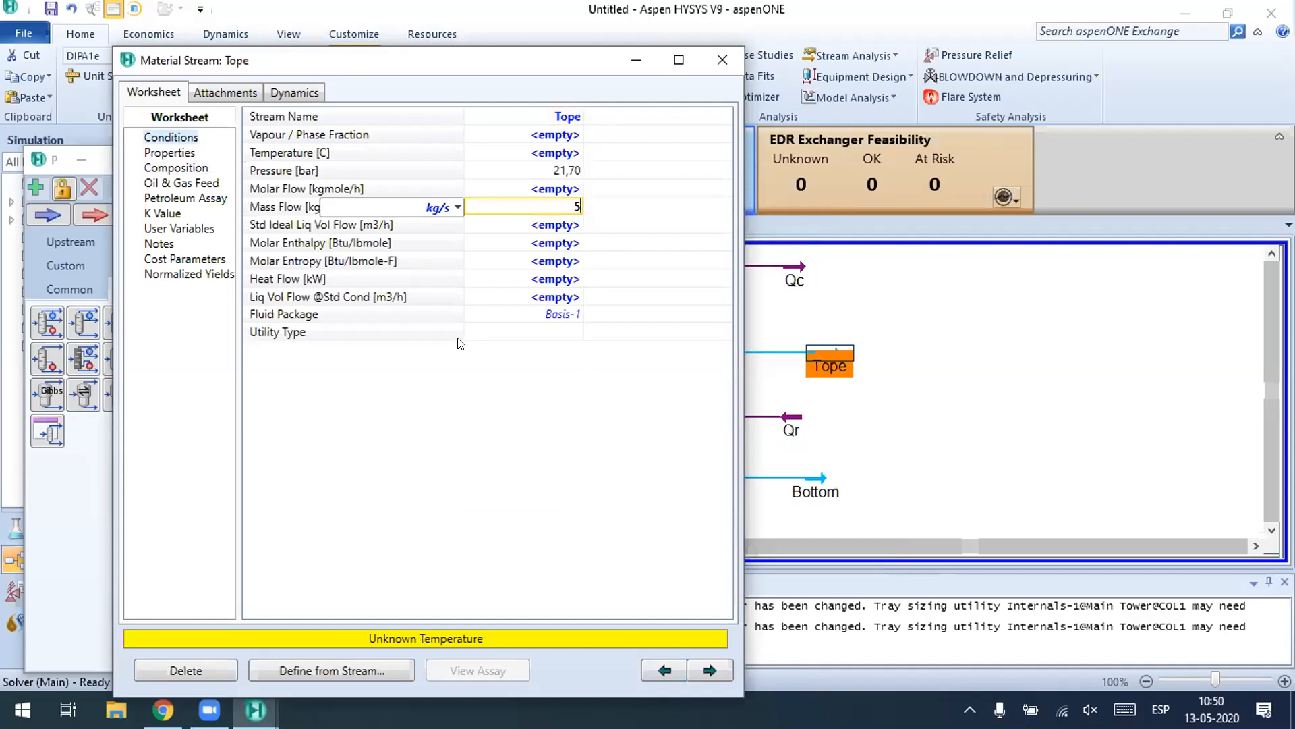
{"action": "left_click", "coordinate": [457, 207]}
{"action": "scroll", "coordinate": [384, 350], "scroll_direction": "down", "scroll_amount": 2}
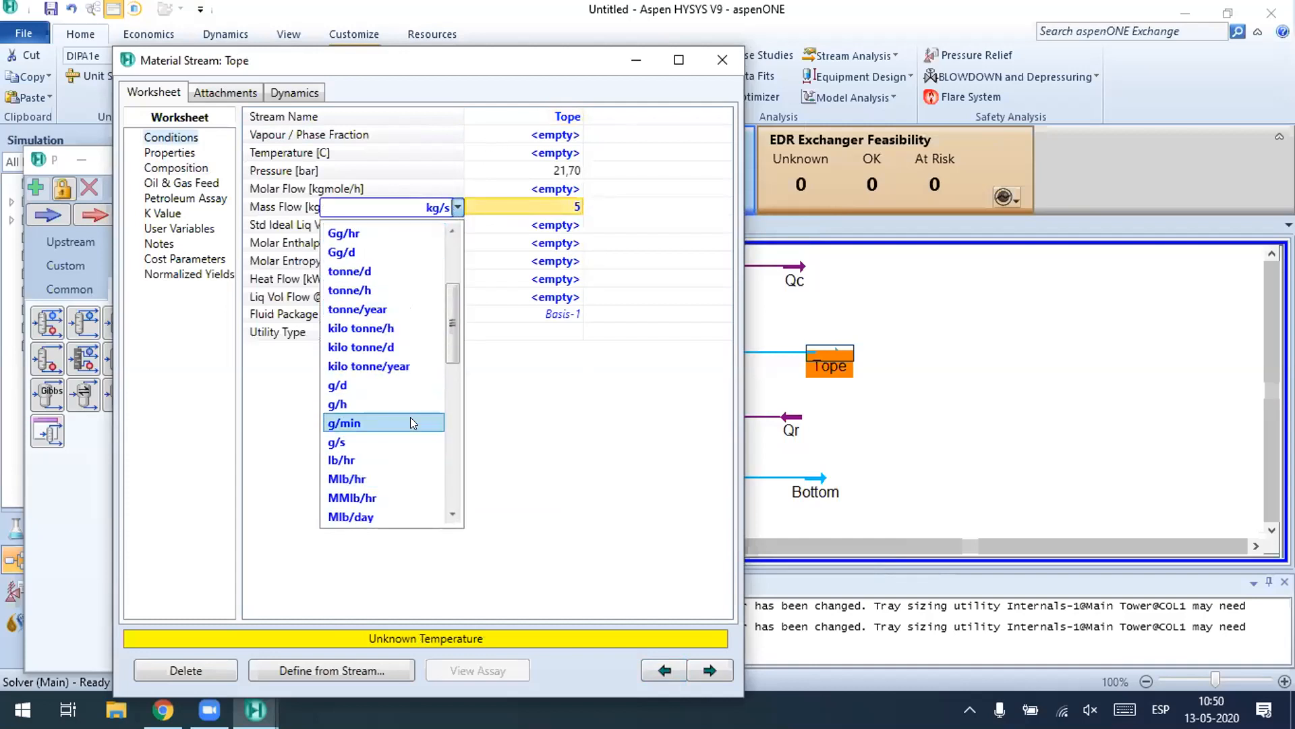
{"action": "scroll", "coordinate": [398, 449], "scroll_direction": "down", "scroll_amount": 2}
{"action": "left_click", "coordinate": [403, 478]}
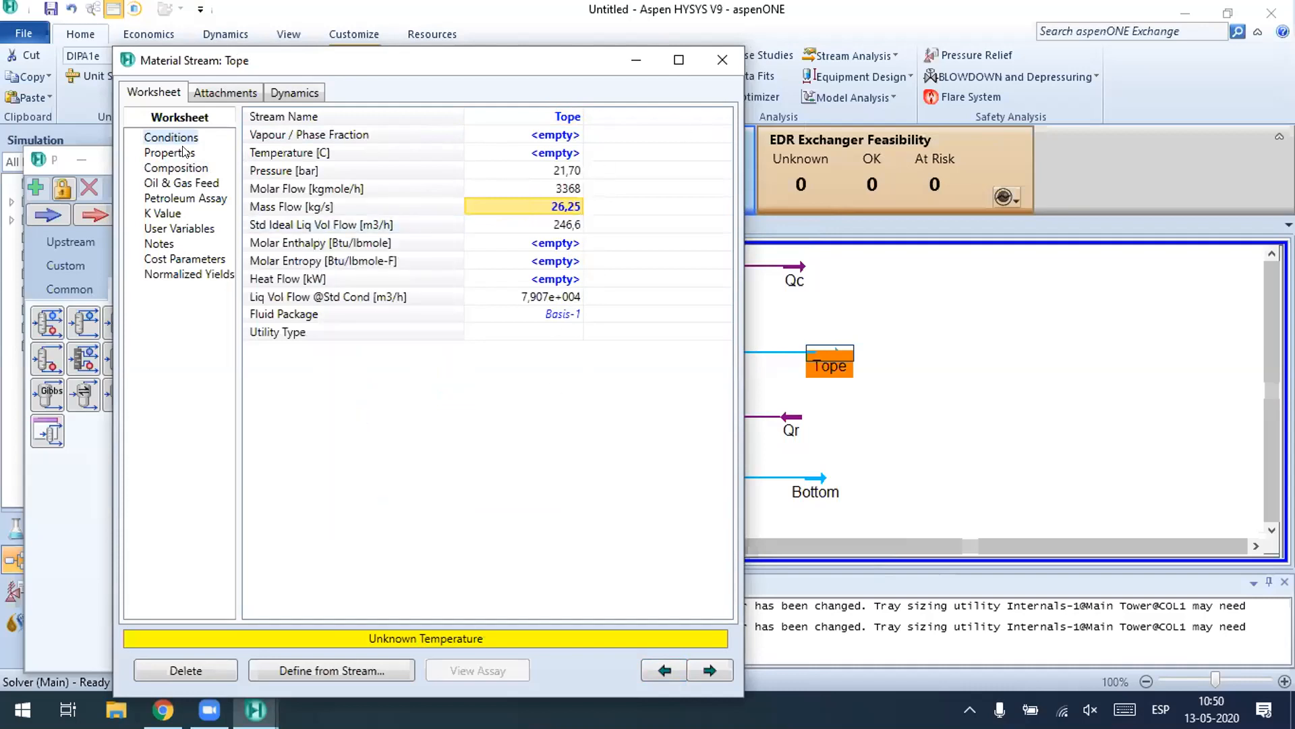
{"action": "left_click", "coordinate": [188, 181]}
{"action": "left_click", "coordinate": [188, 168]}
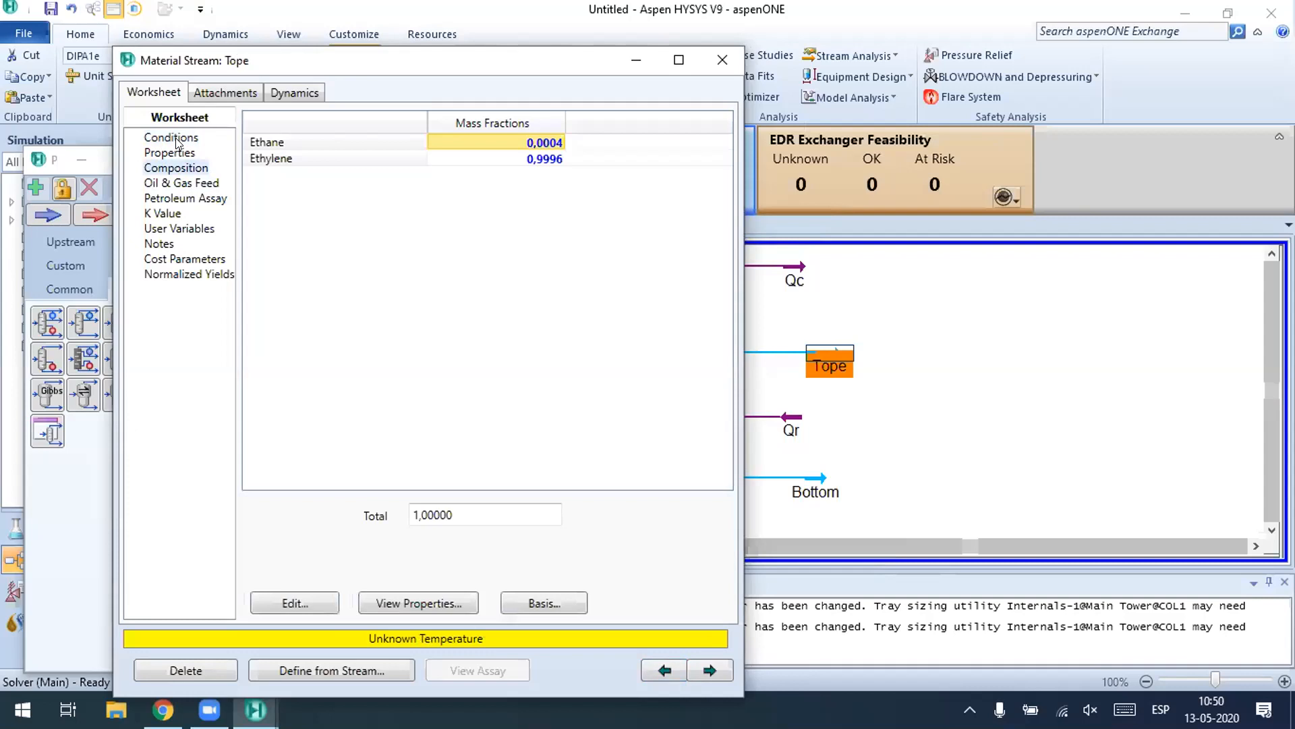
{"action": "left_click", "coordinate": [174, 138]}
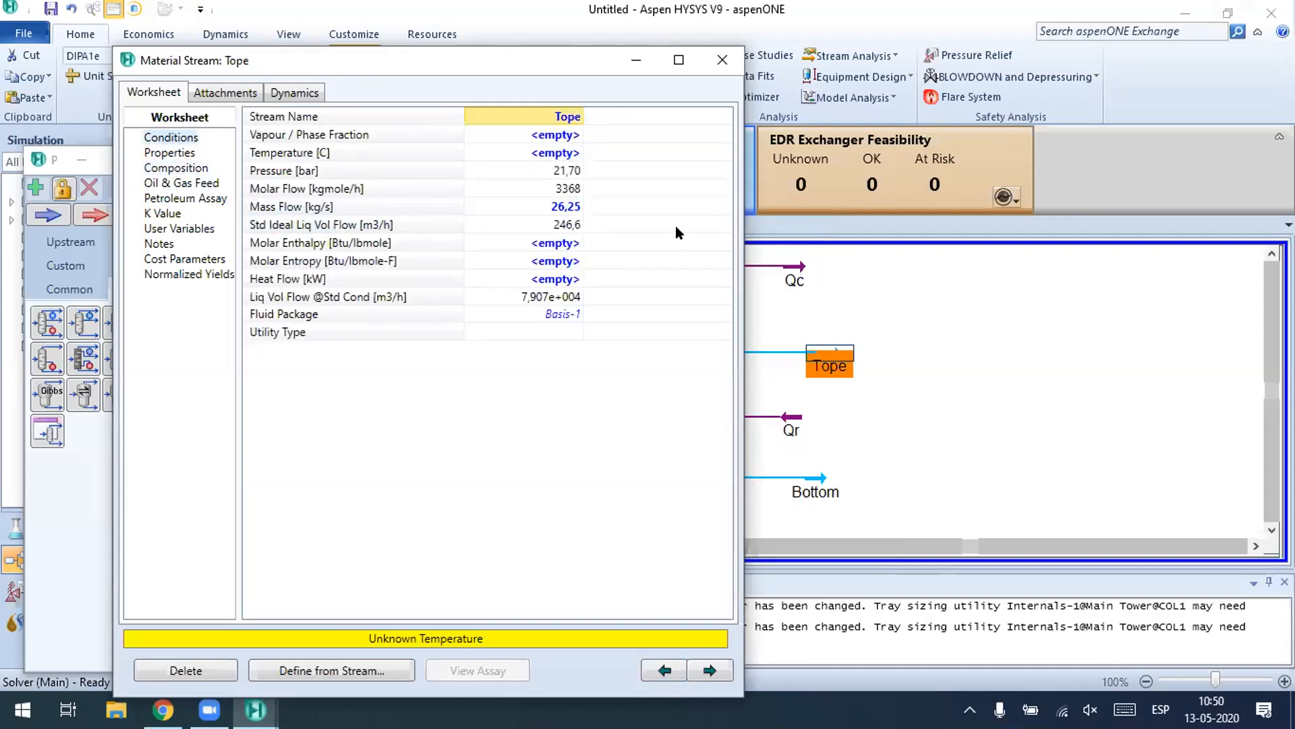
{"action": "mouse_move", "coordinate": [569, 169]}
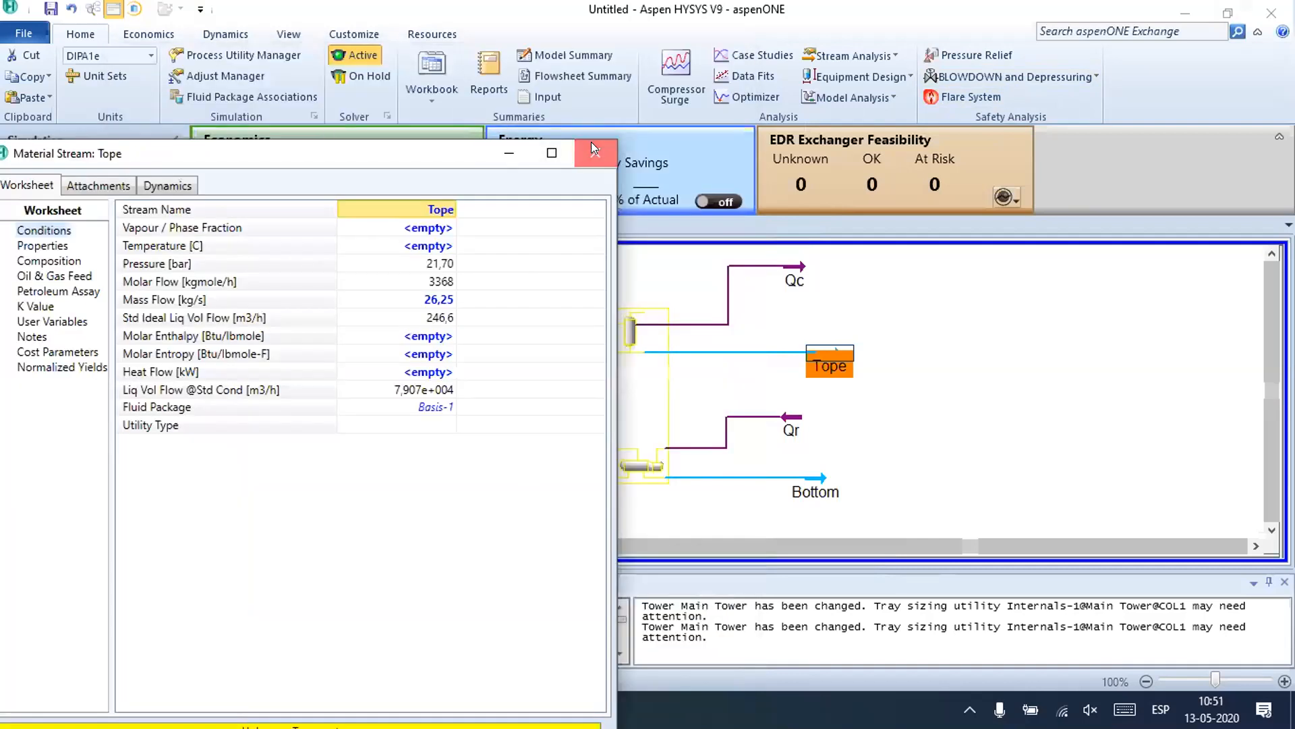
{"action": "left_click", "coordinate": [596, 151]}
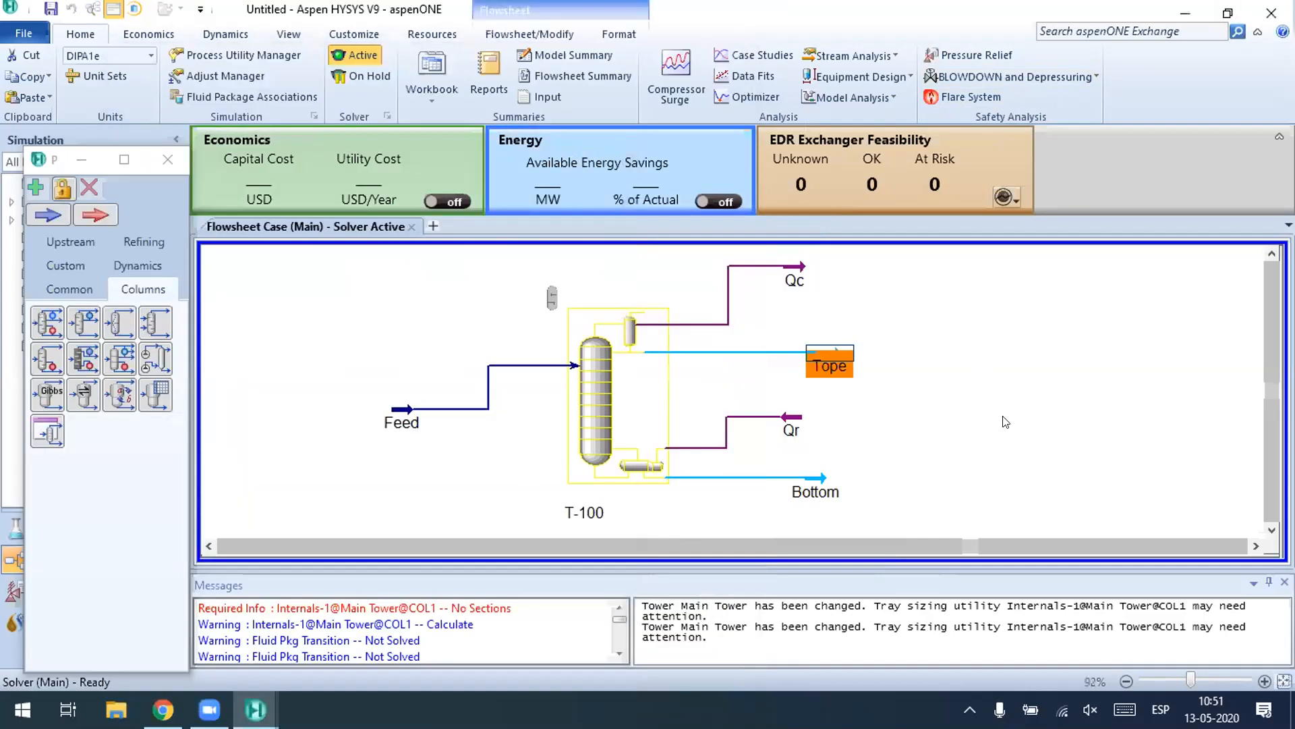
Step: Open the Bottom stream's composition for editing on a mass fraction basis
{"action": "double_click", "coordinate": [810, 473]}
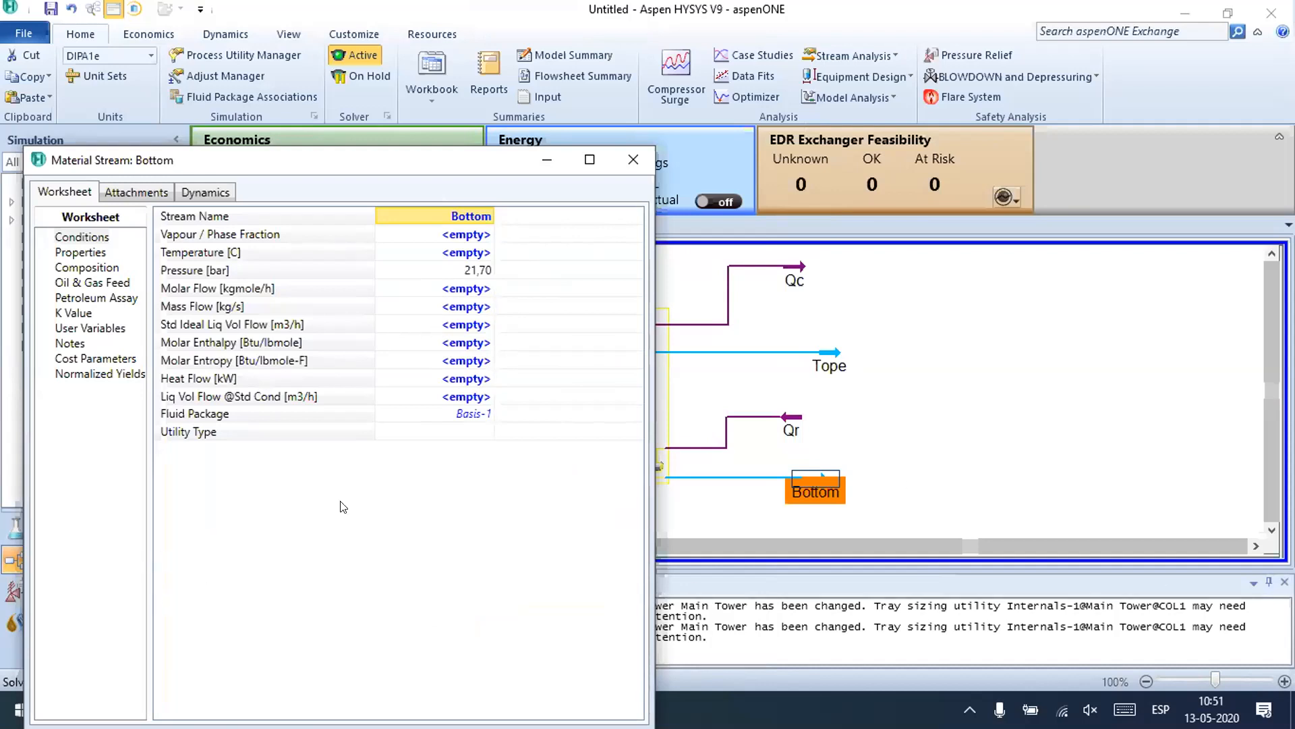
{"action": "left_click", "coordinate": [62, 255]}
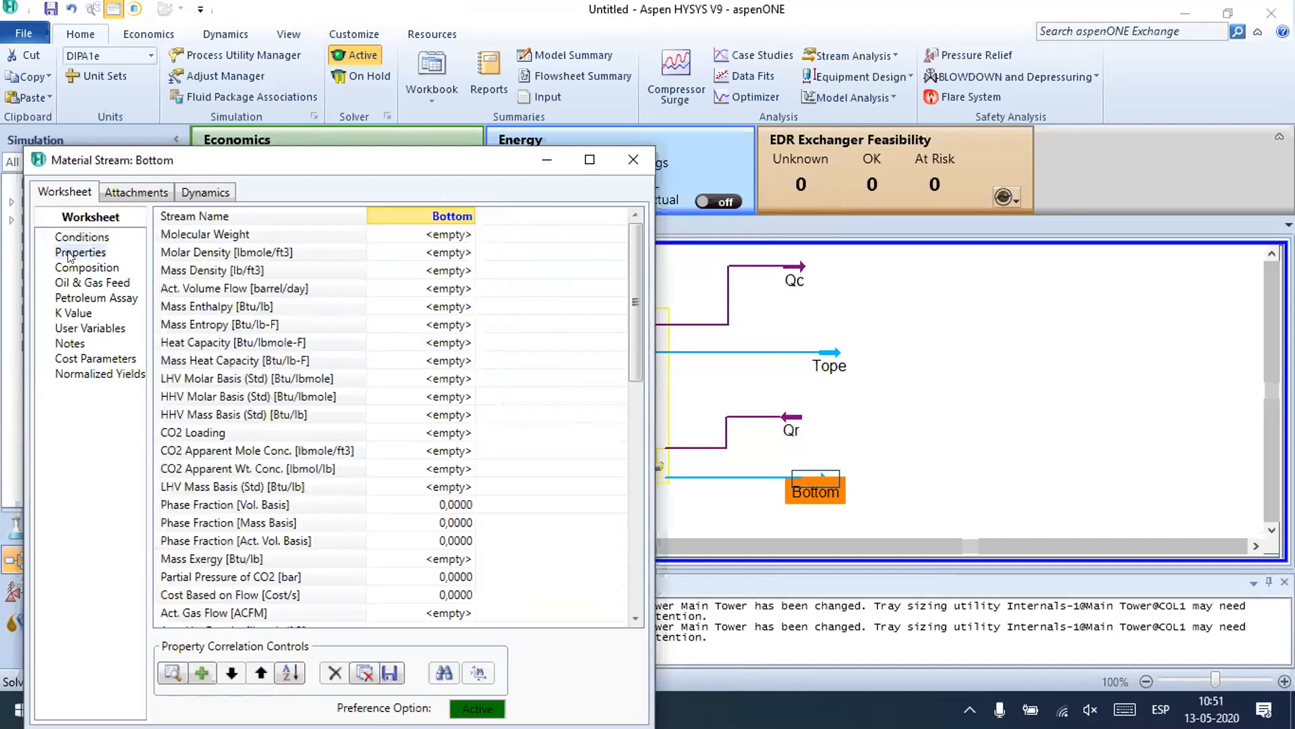
{"action": "left_click", "coordinate": [78, 268]}
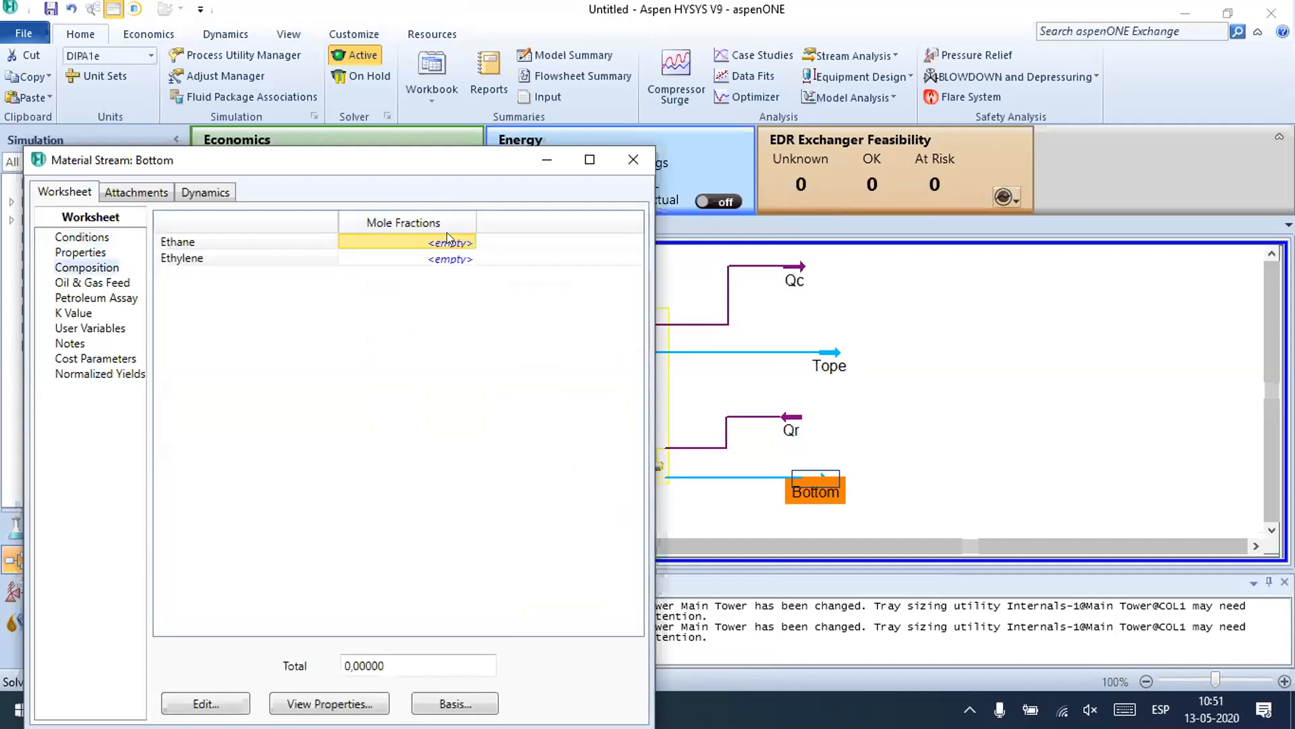
{"action": "left_click", "coordinate": [433, 257]}
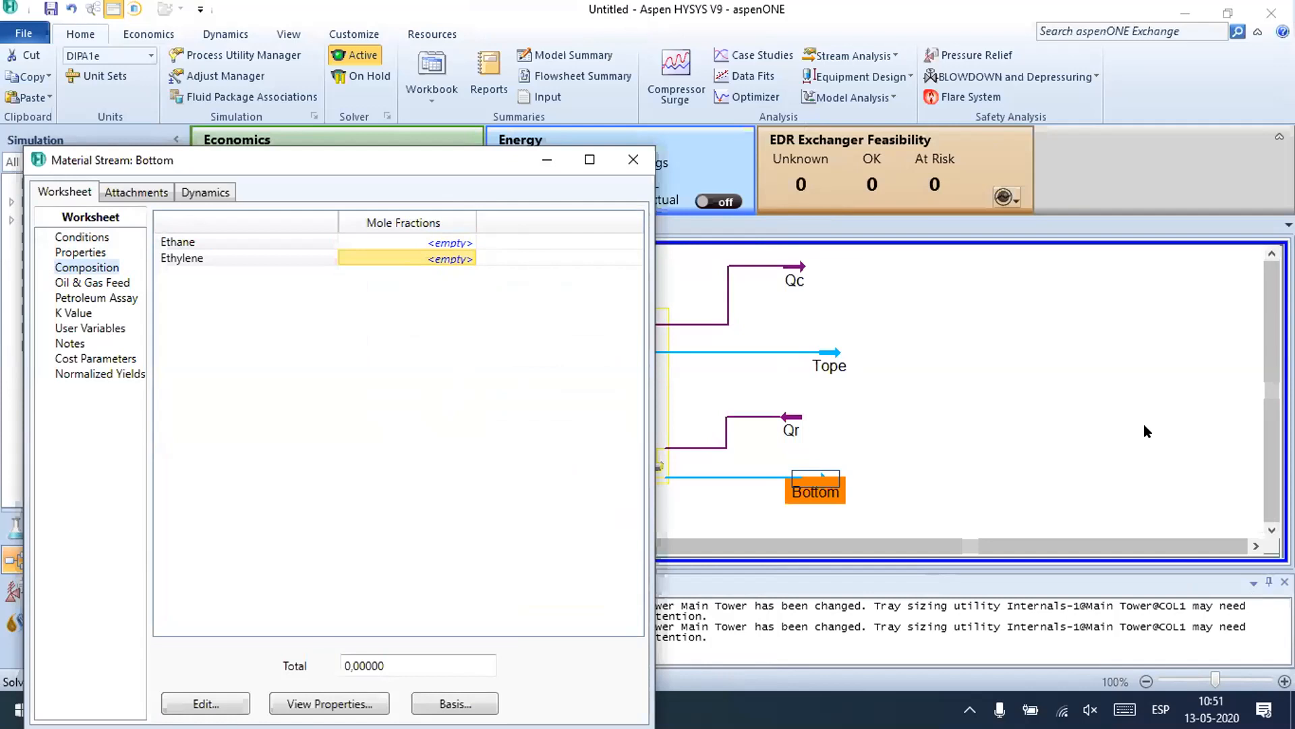
{"action": "left_click", "coordinate": [220, 703]}
{"action": "left_click", "coordinate": [702, 206]}
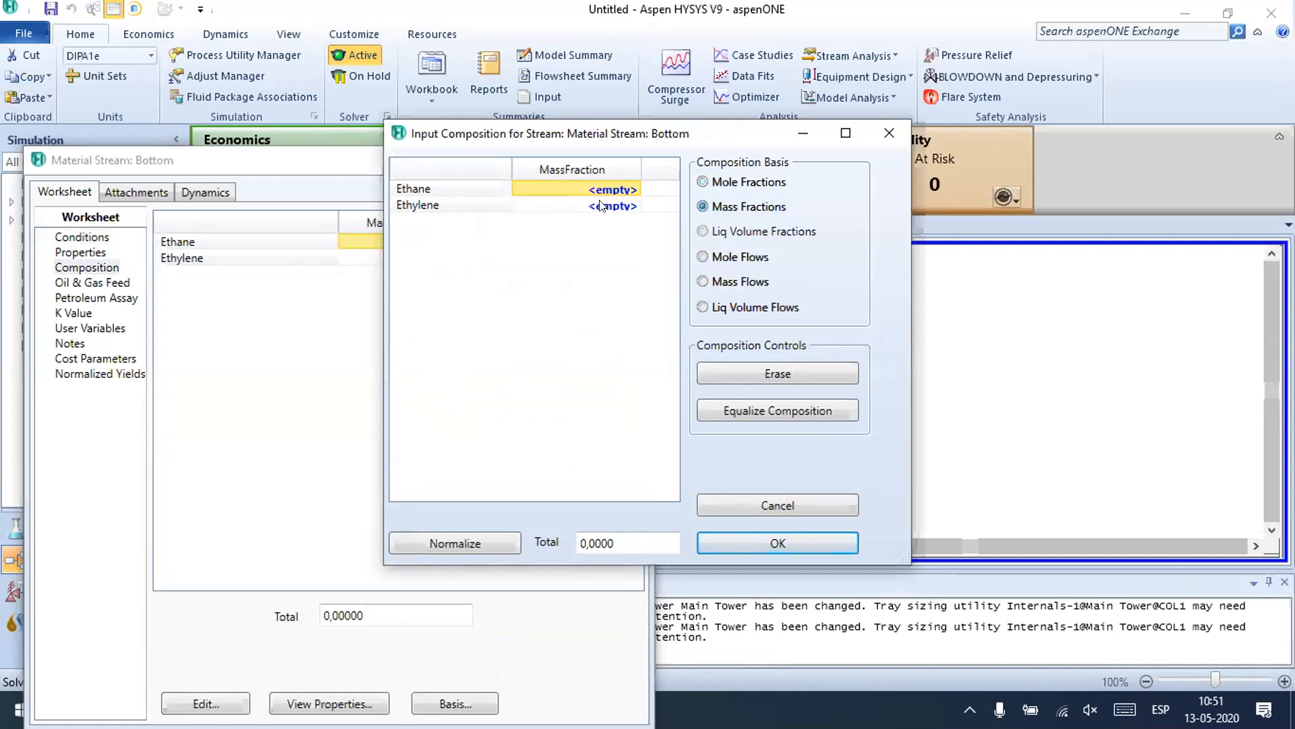
Step: Set the Bottom stream's ethylene mass fraction to 0.0001
{"action": "left_click", "coordinate": [601, 207]}
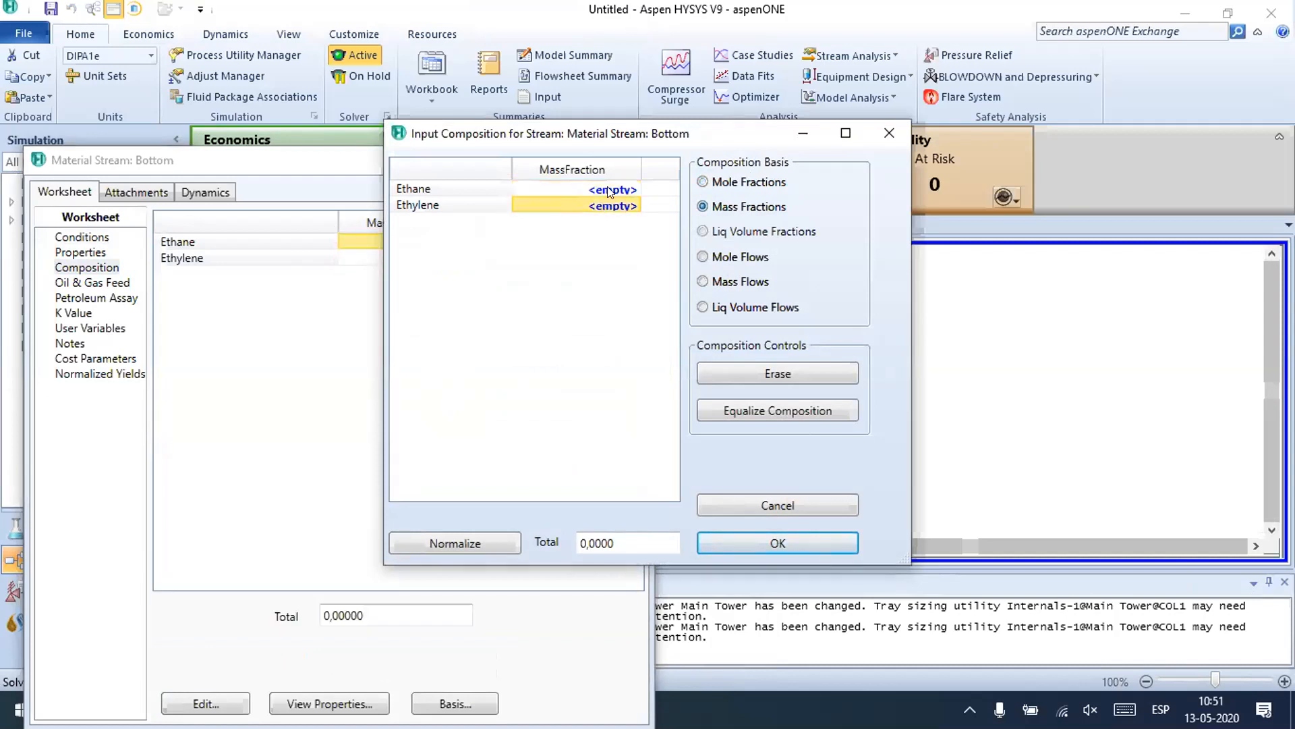
{"action": "type", "text": "0.0001"}
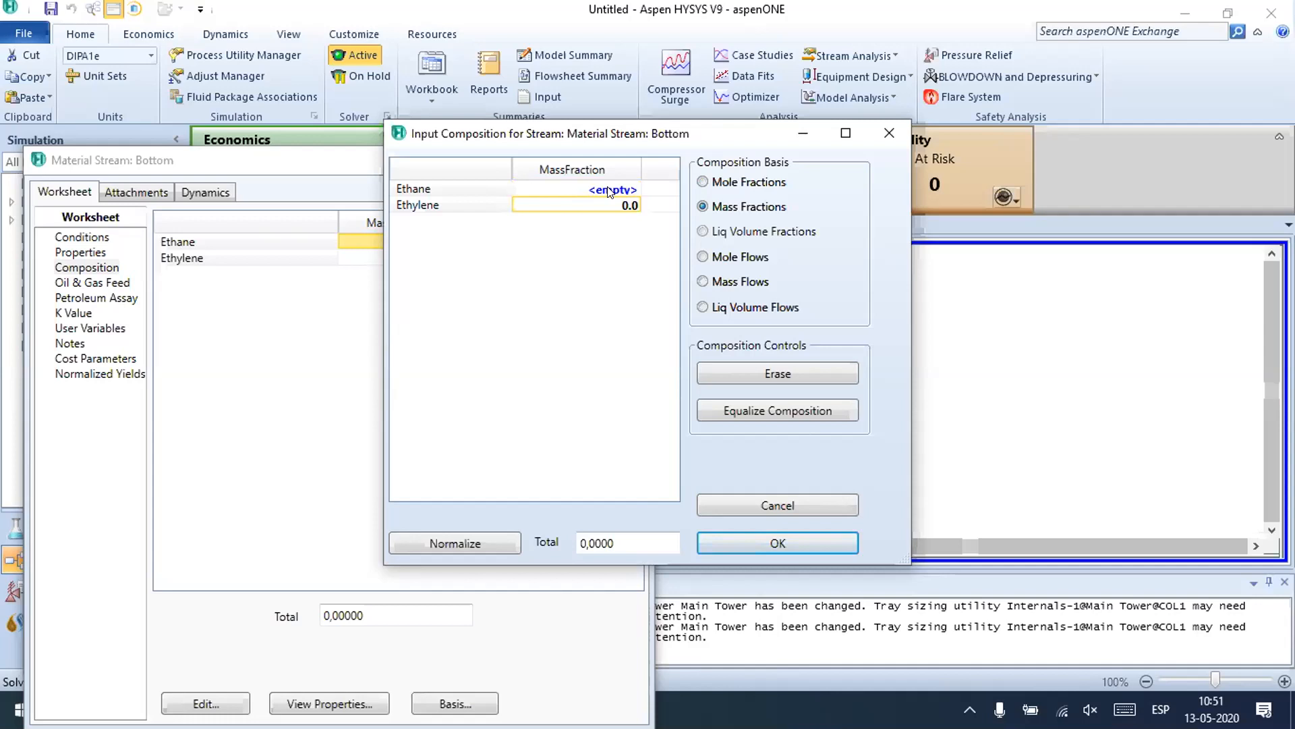
{"action": "left_click", "coordinate": [609, 191]}
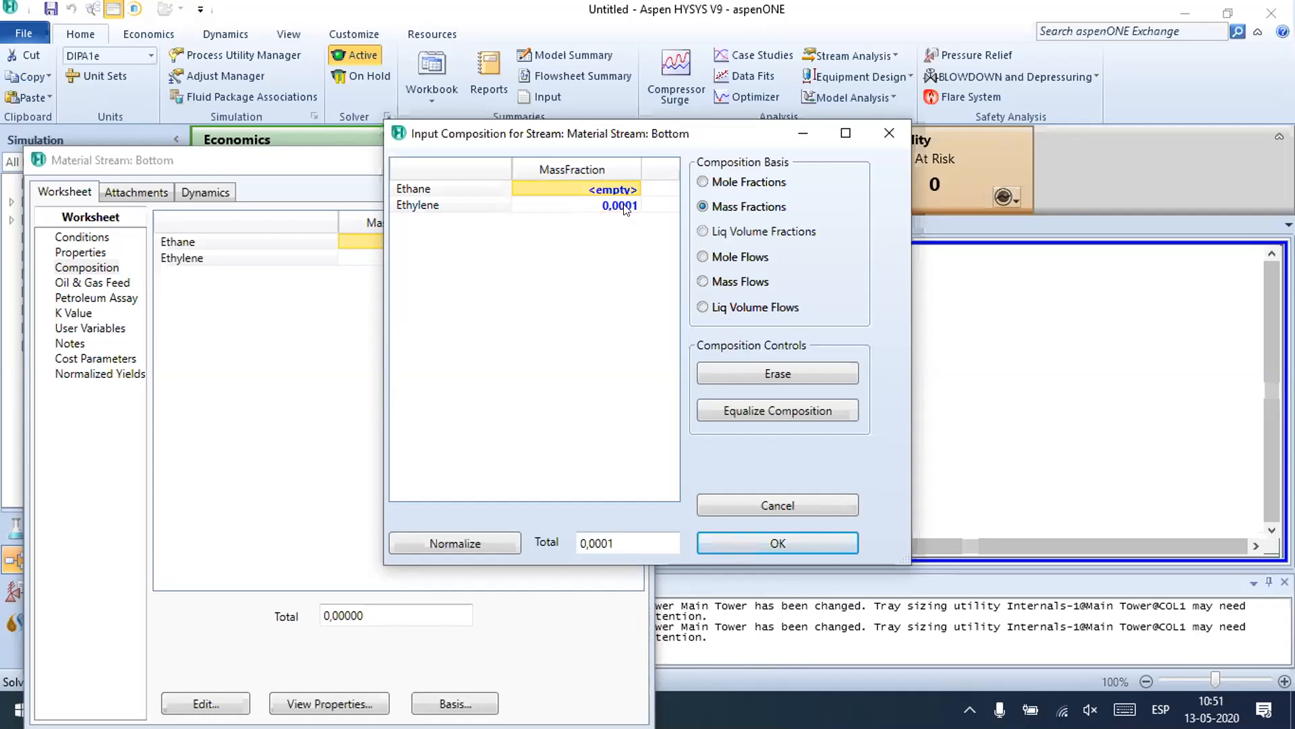
Step: Define the Bottom stream's mass fractions as 0.001 ethylene and 0.999 ethane, accept the composition and close the stream window
{"action": "left_click", "coordinate": [627, 207]}
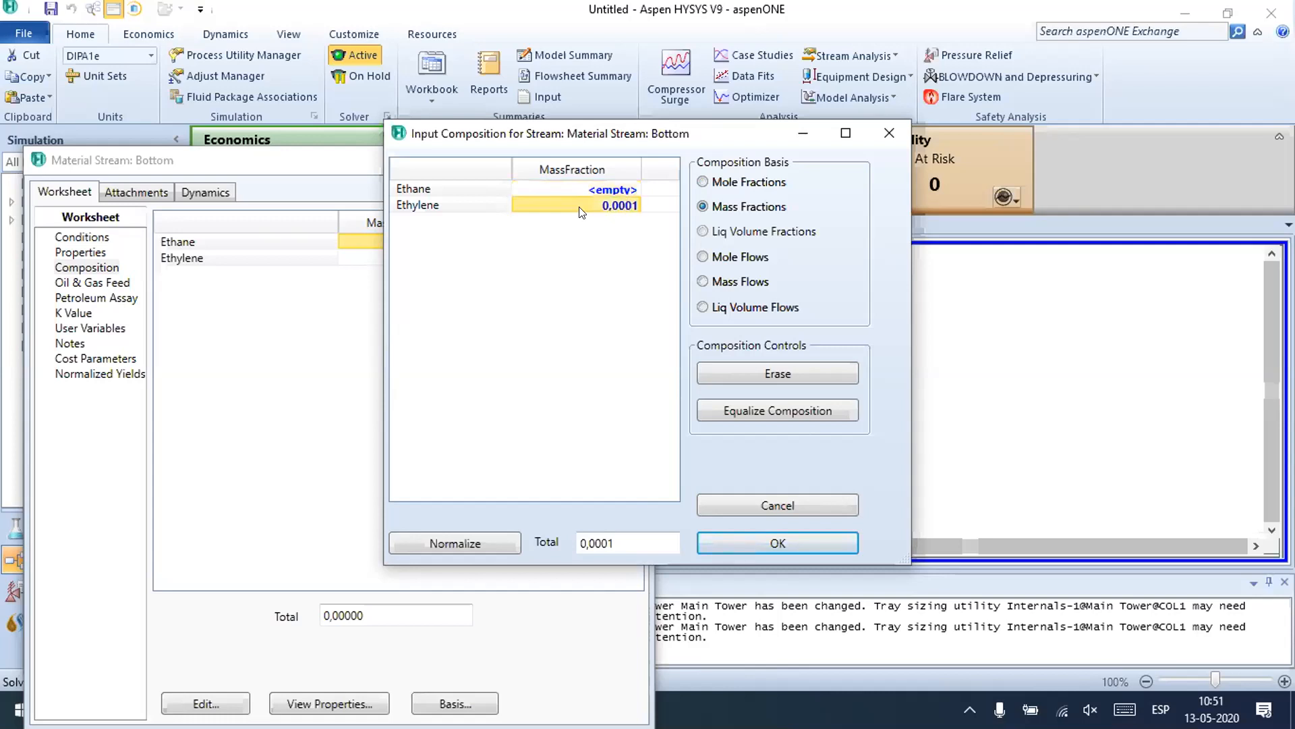
{"action": "type", "text": "0.0"}
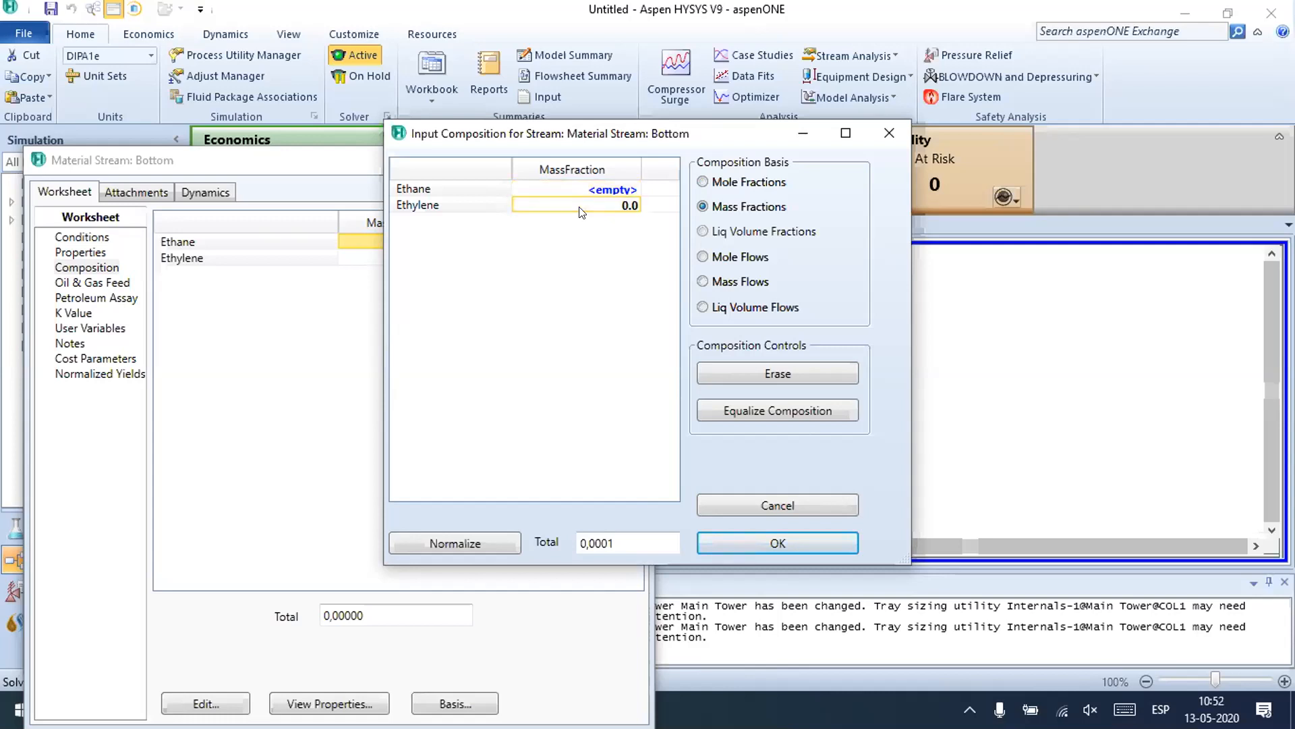
{"action": "type", "text": "01"}
{"action": "left_click", "coordinate": [585, 191]}
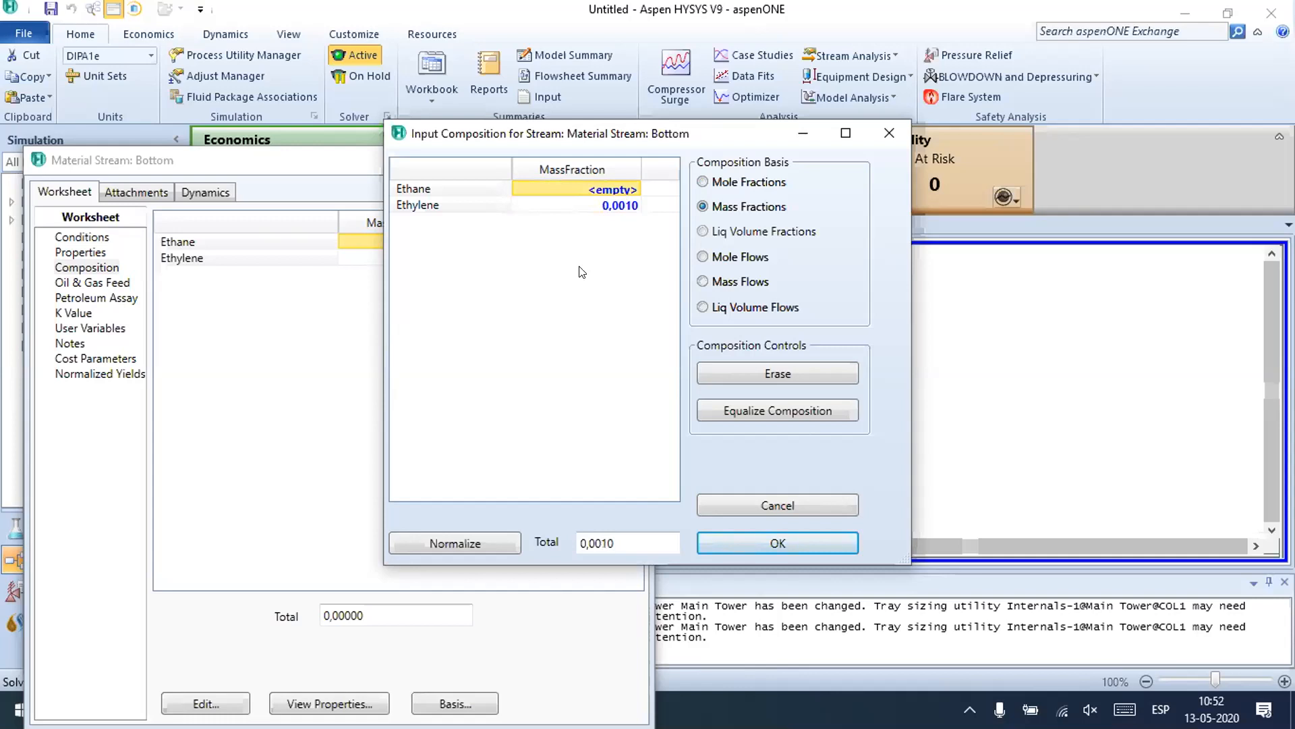
{"action": "type", "text": "0.999"}
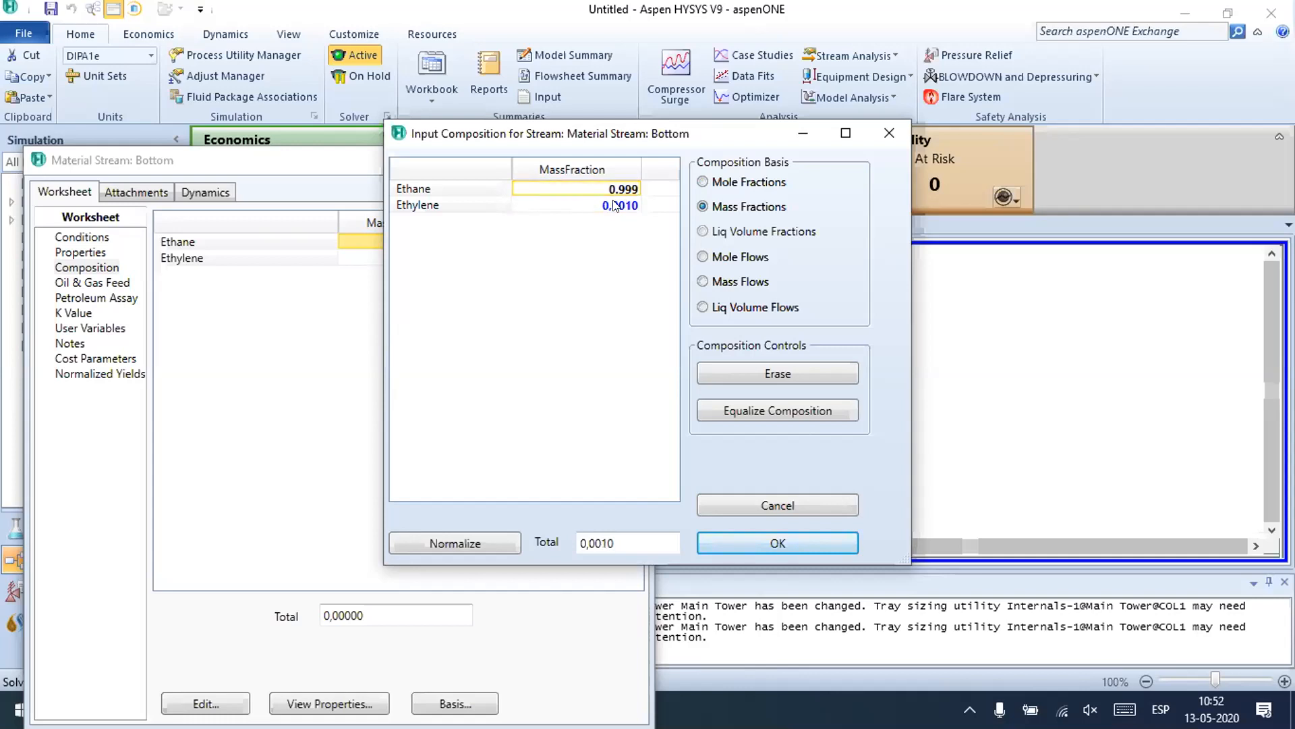
{"action": "key", "text": "Return"}
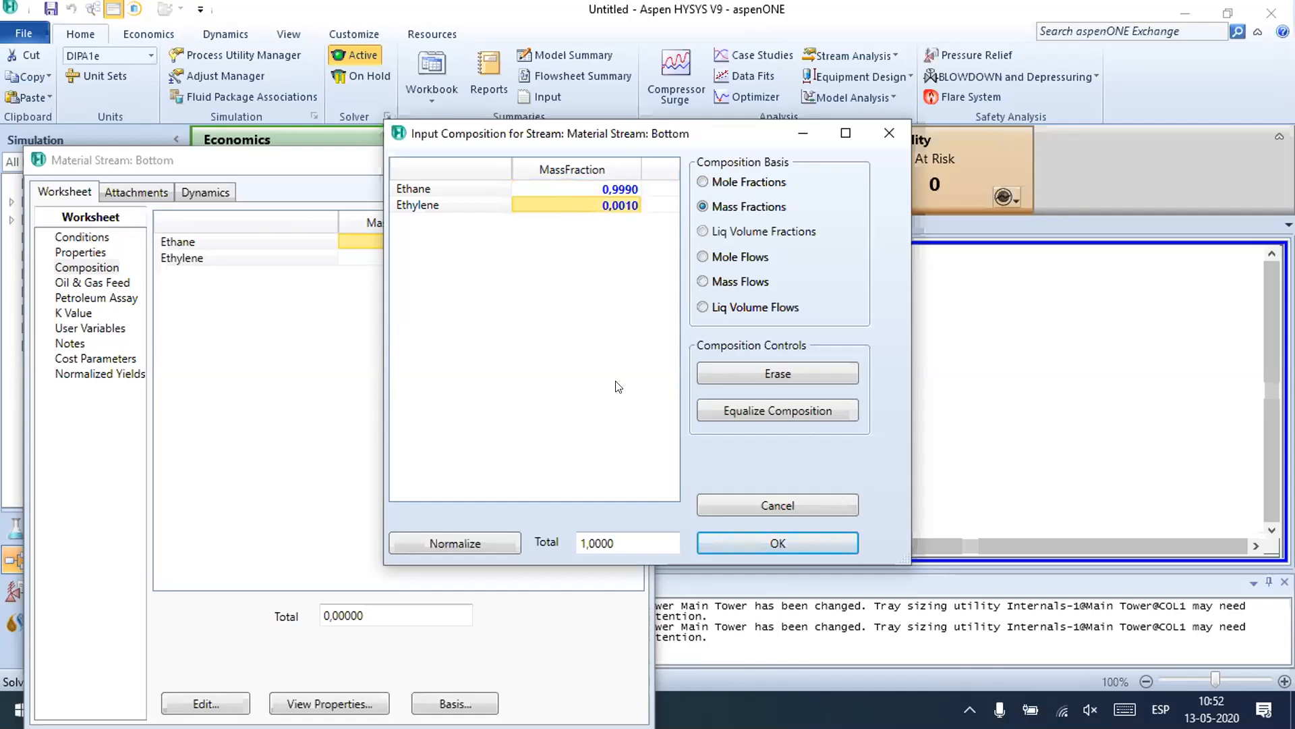
{"action": "left_click", "coordinate": [706, 539]}
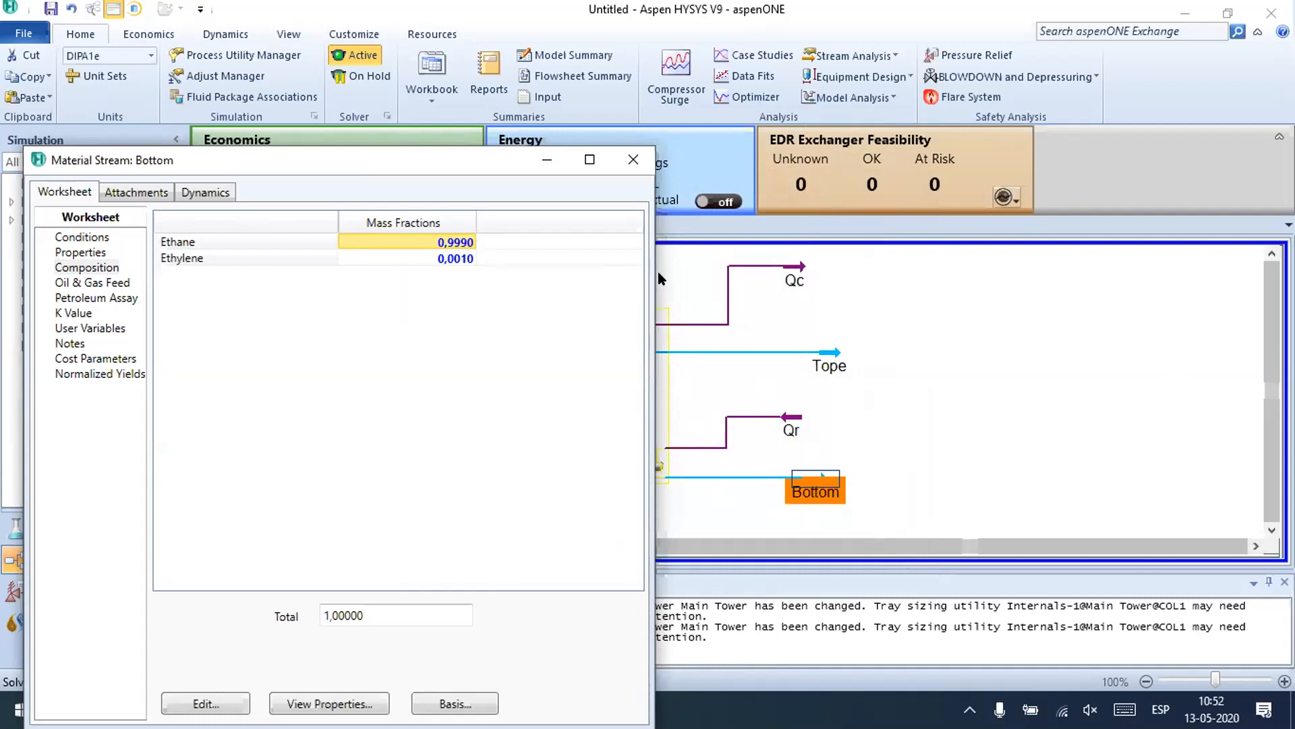
{"action": "left_click", "coordinate": [633, 159]}
{"action": "left_click", "coordinate": [1082, 328]}
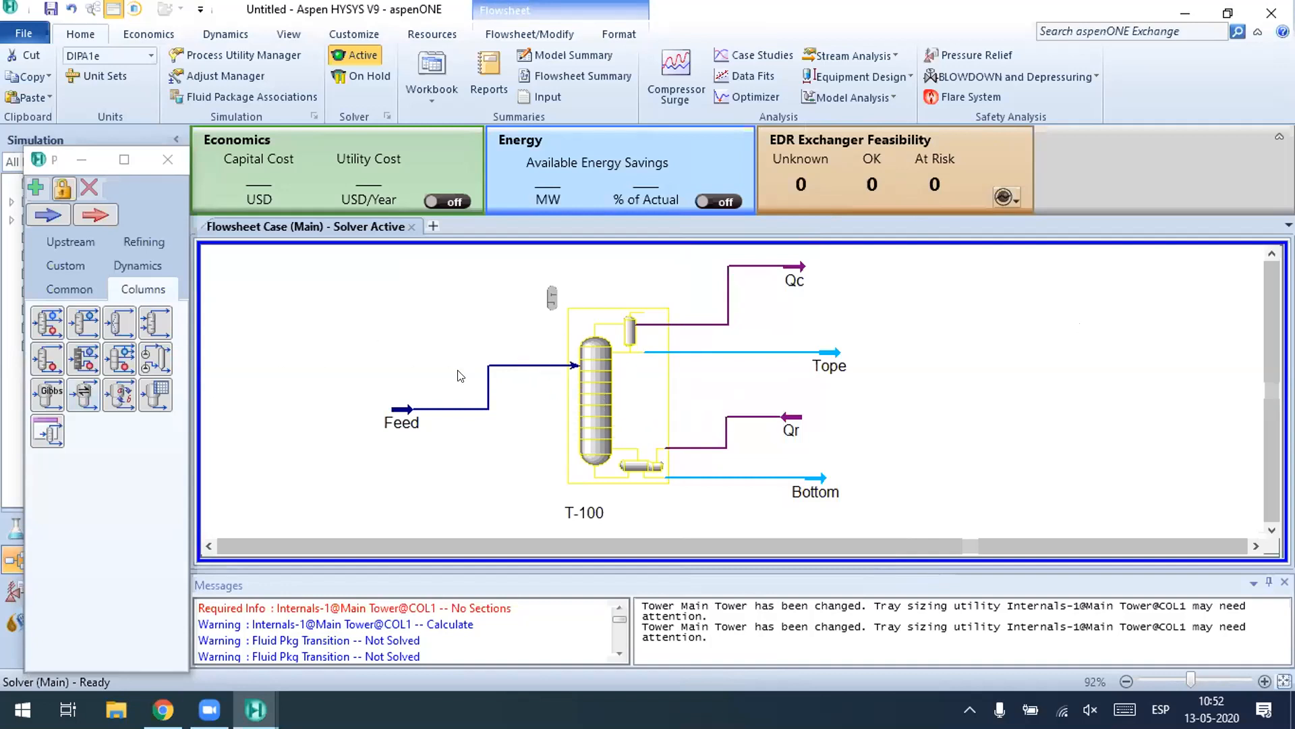
Step: Open column T-100 and review its specs summary and list of column specifications
{"action": "left_click", "coordinate": [596, 396]}
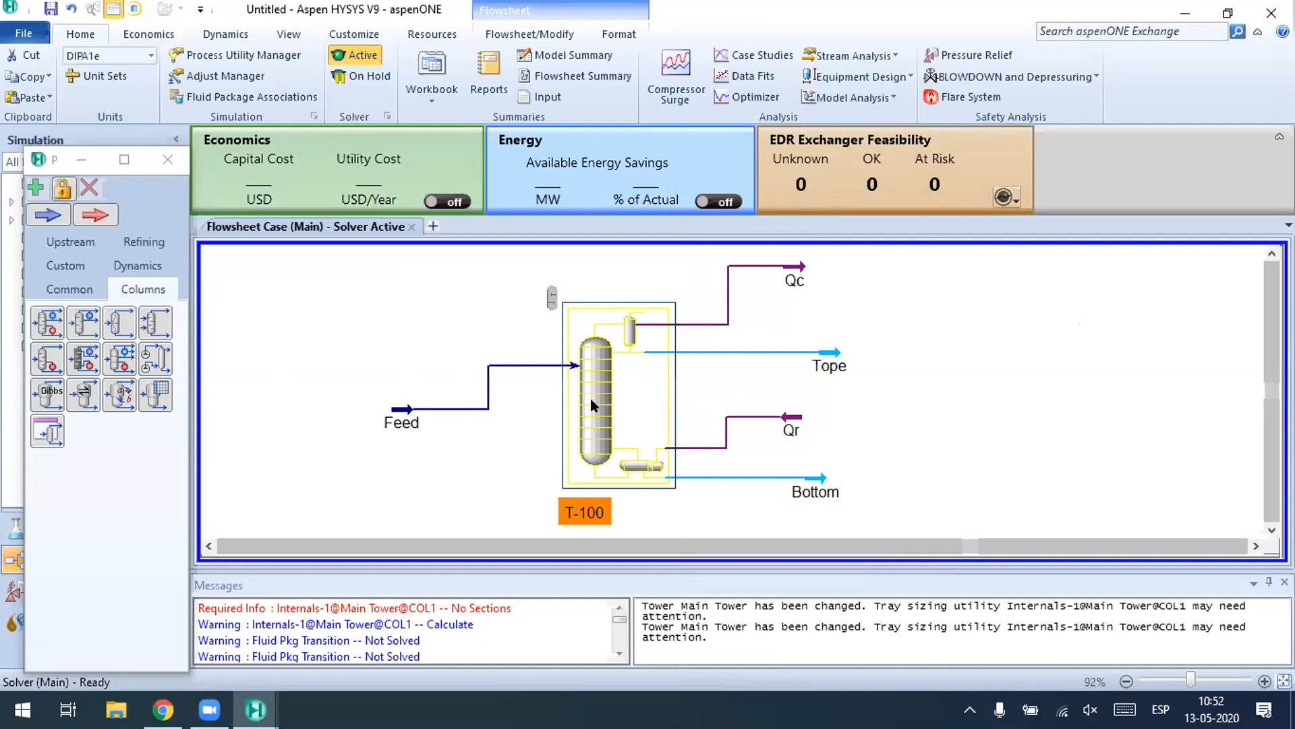
{"action": "double_click", "coordinate": [591, 403]}
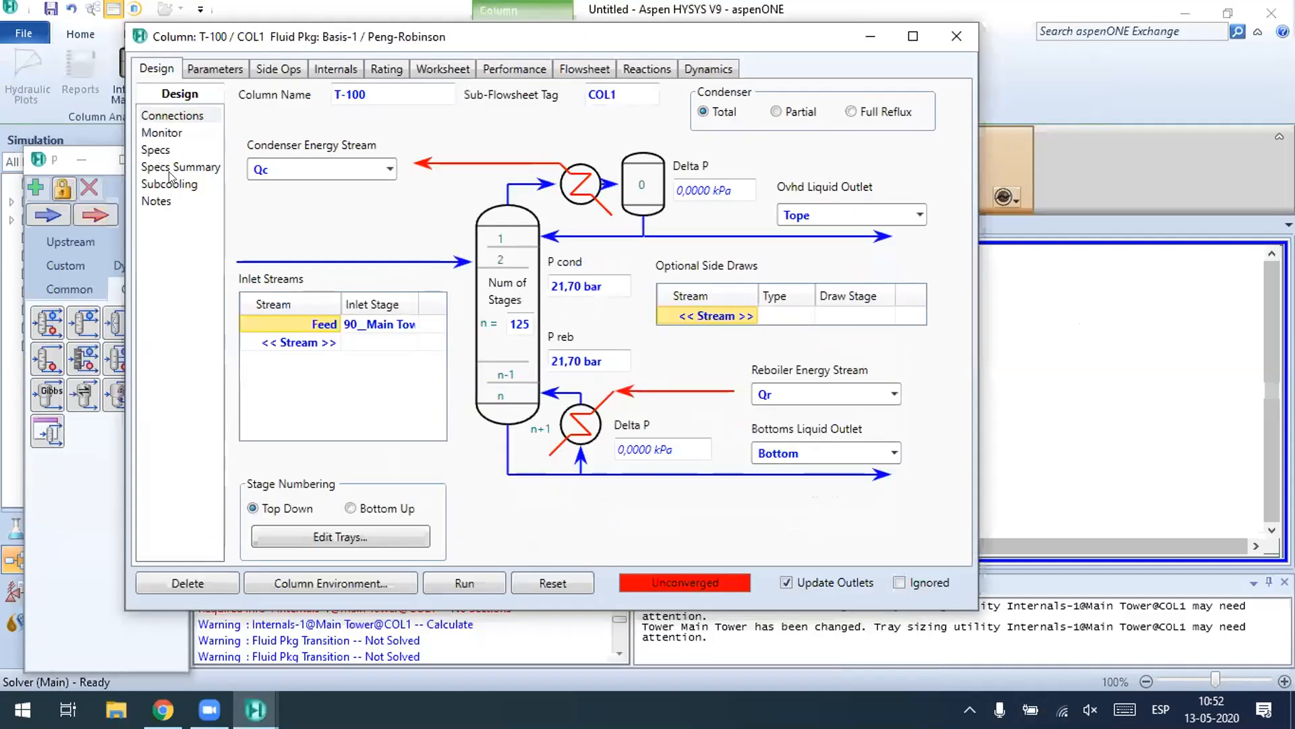
{"action": "left_click", "coordinate": [170, 181]}
{"action": "left_click", "coordinate": [170, 168]}
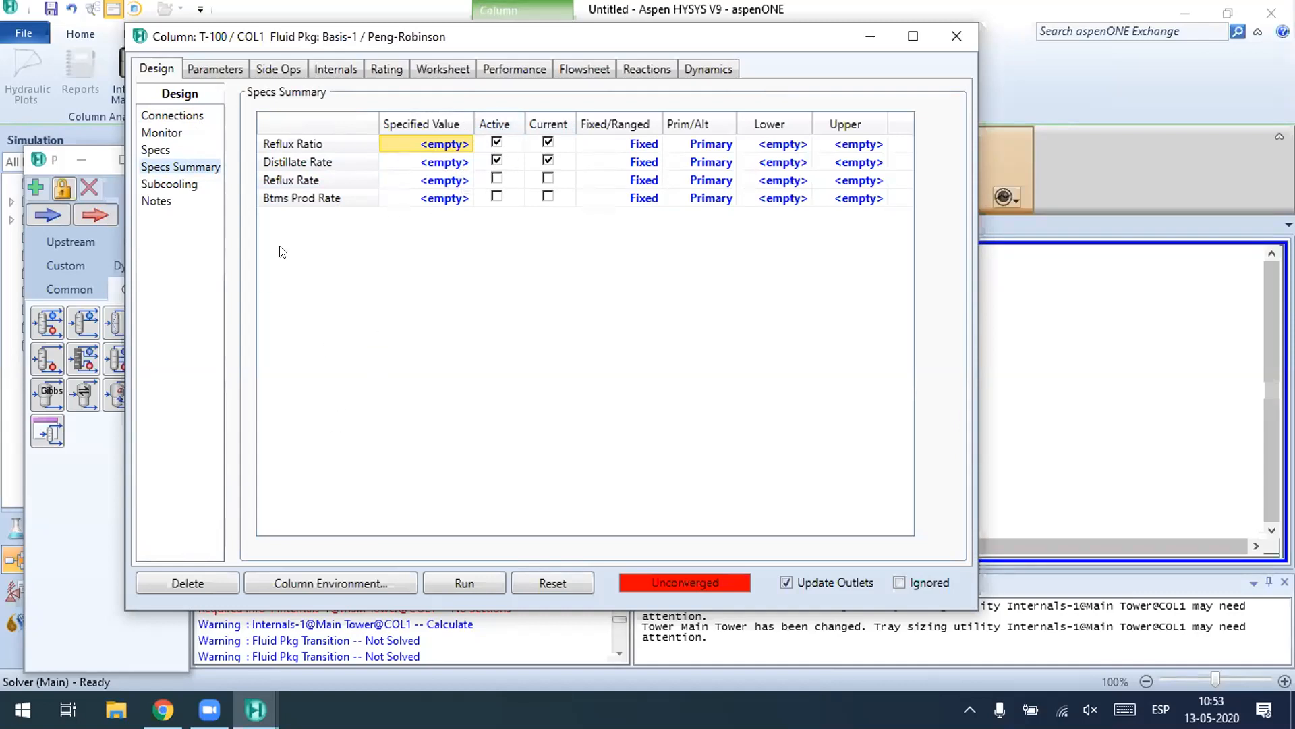
{"action": "left_click", "coordinate": [155, 150]}
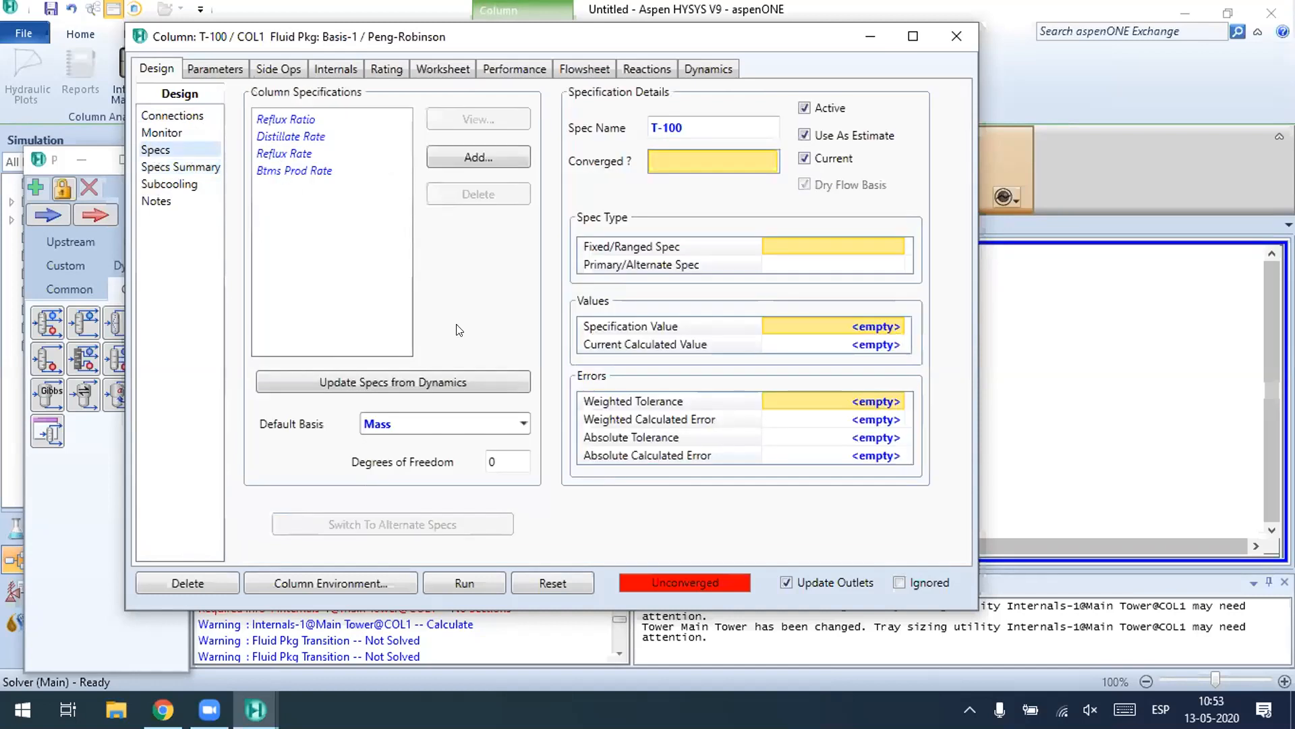
Step: Set the column's Distillate Rate specification for Tope to 5 MMlb/day on a mass basis and close its window
{"action": "left_click", "coordinate": [324, 135]}
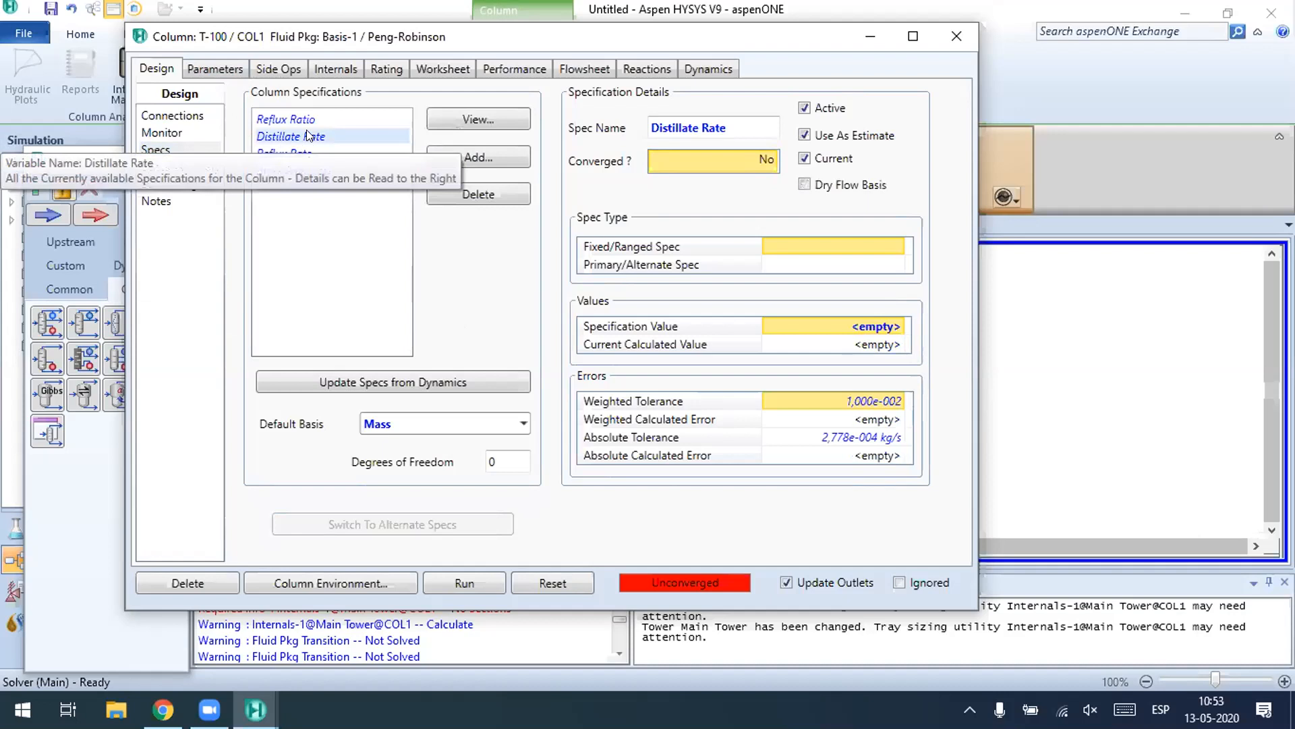
{"action": "double_click", "coordinate": [307, 135]}
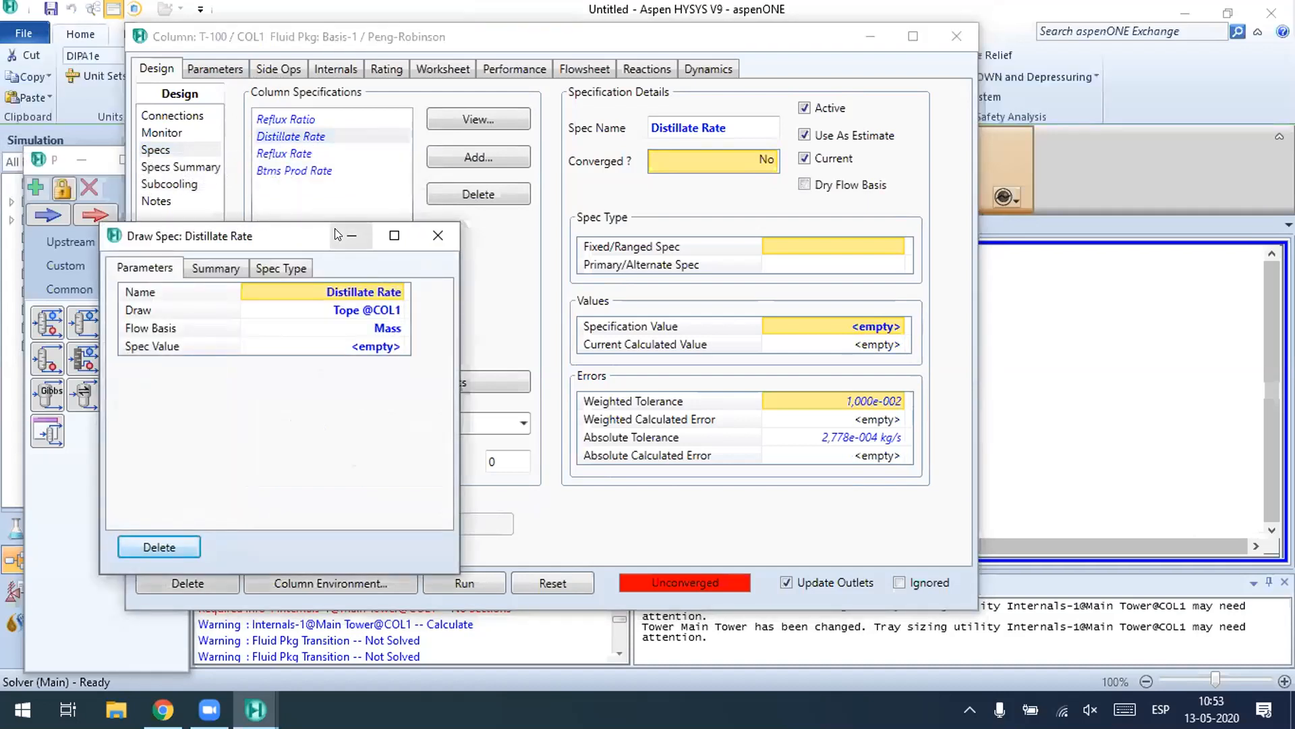
{"action": "left_click_drag", "start_coordinate": [300, 241], "coordinate": [505, 221]}
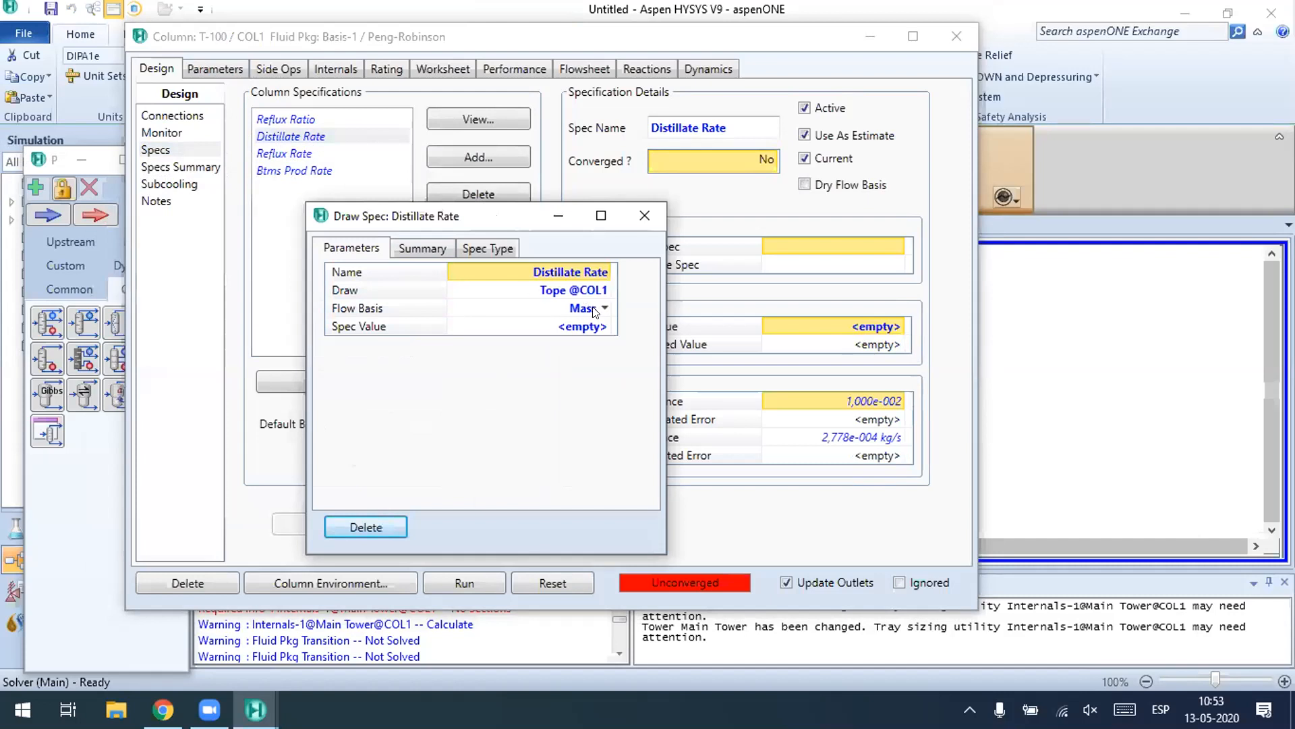
{"action": "left_click", "coordinate": [565, 284]}
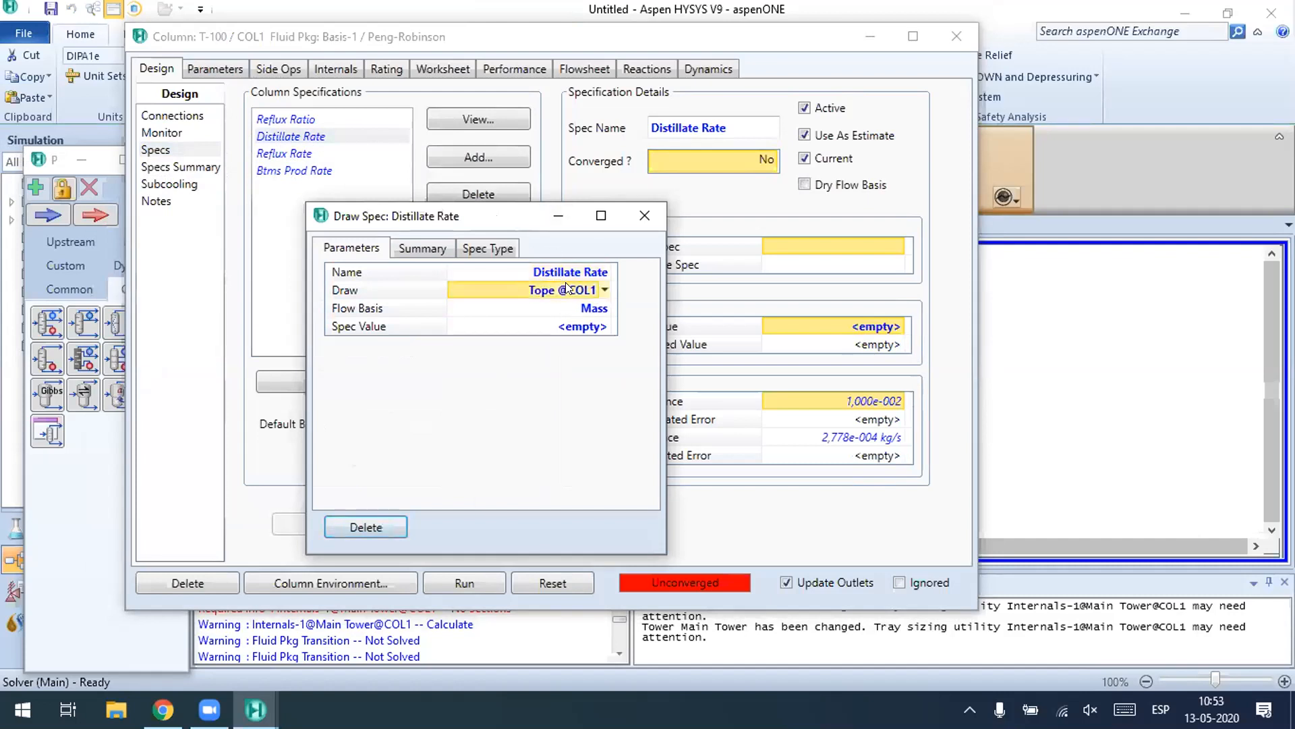
{"action": "left_click", "coordinate": [606, 309]}
{"action": "left_click", "coordinate": [603, 309]}
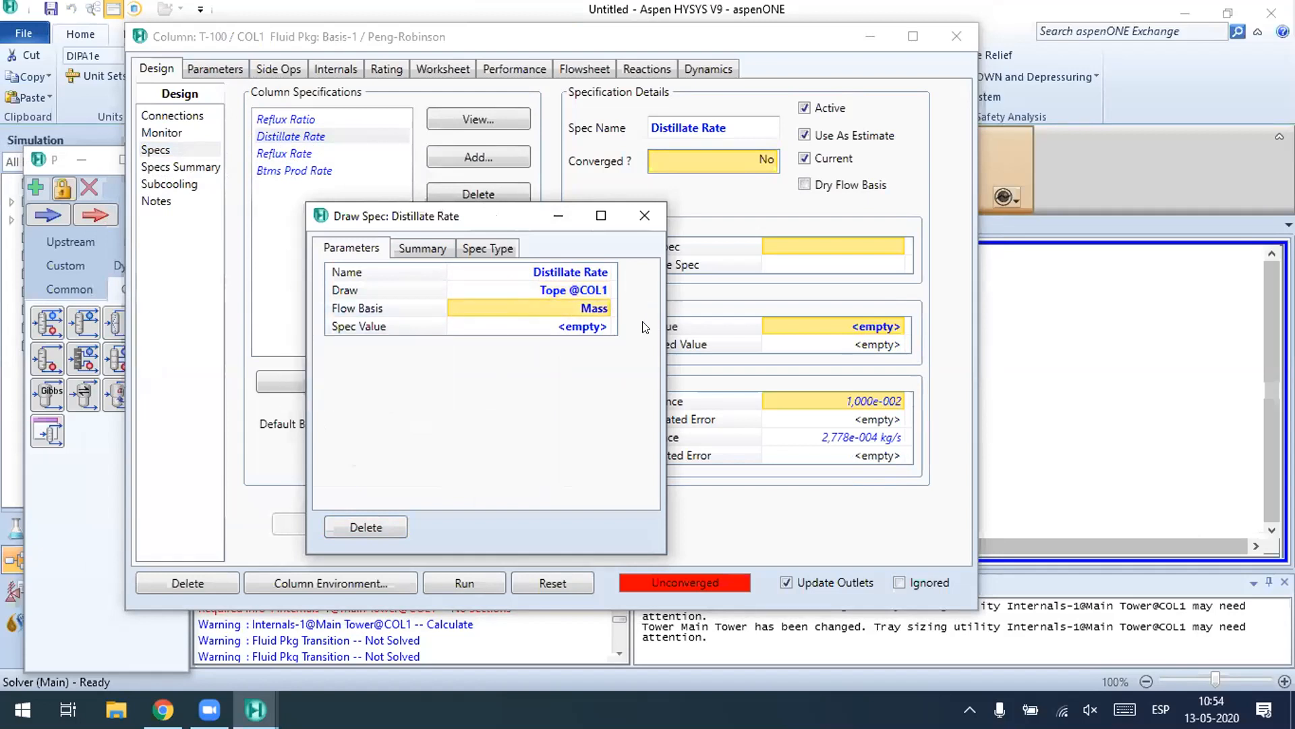
{"action": "left_click", "coordinate": [593, 327]}
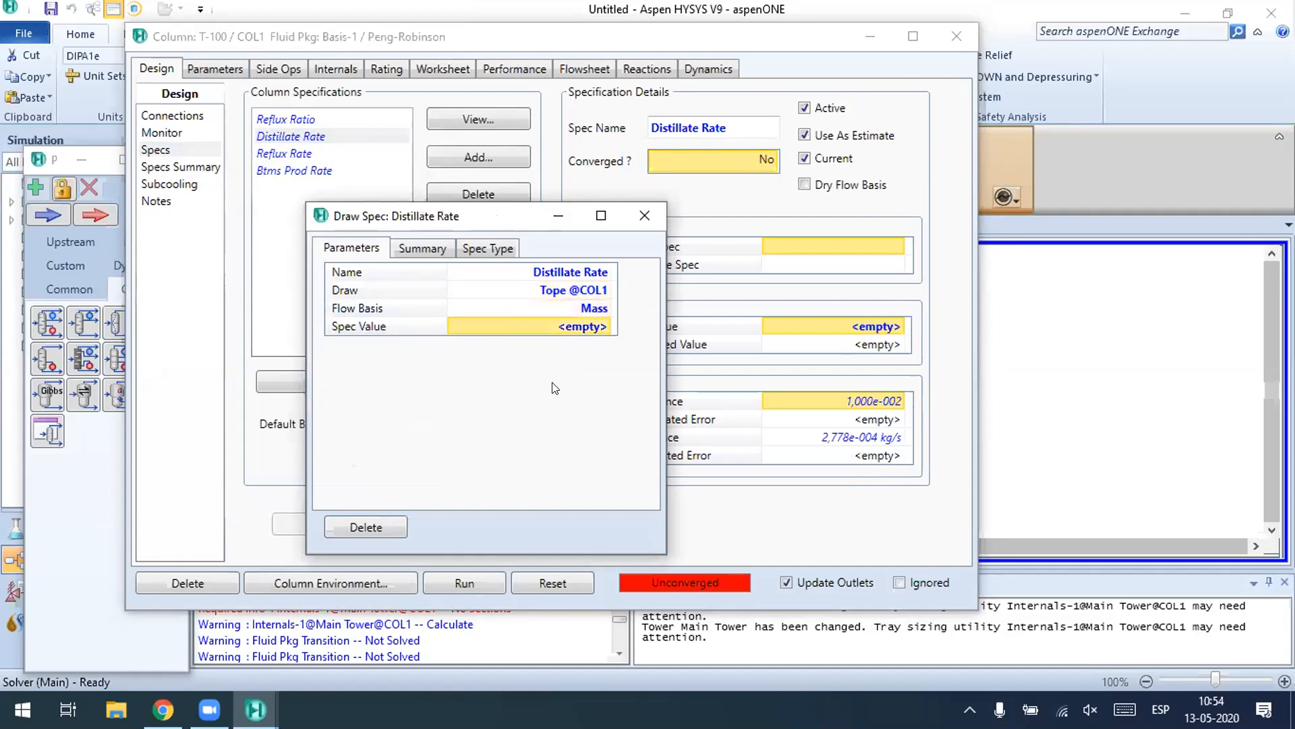
{"action": "type", "text": "5"}
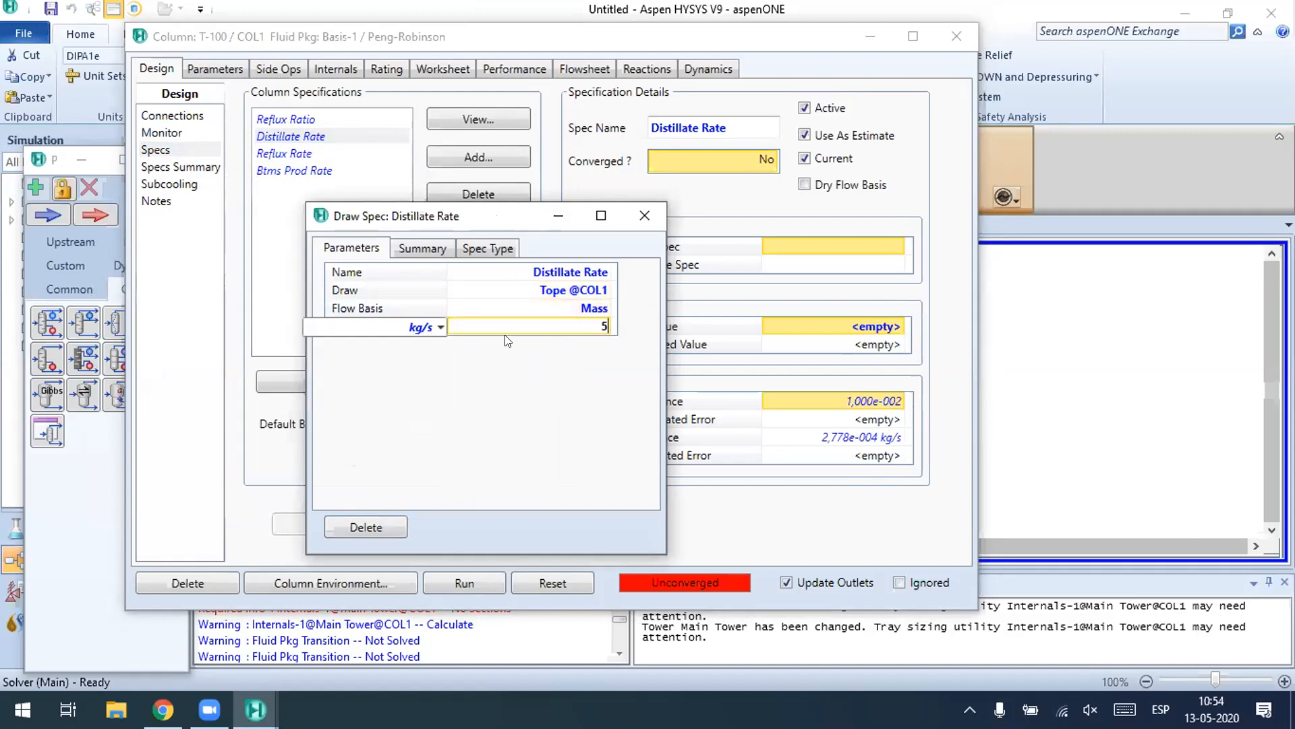
{"action": "left_click", "coordinate": [441, 328]}
{"action": "scroll", "coordinate": [387, 426], "scroll_direction": "down", "scroll_amount": 3}
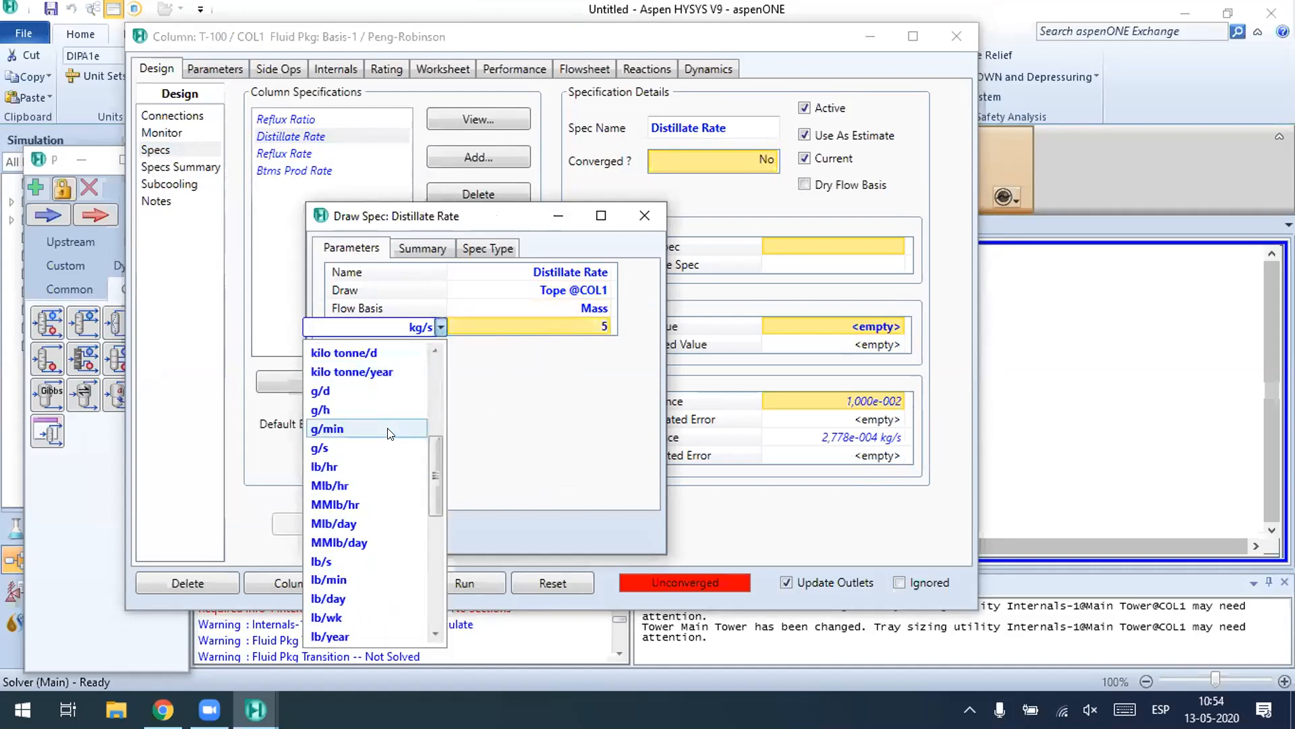
{"action": "left_click", "coordinate": [338, 540]}
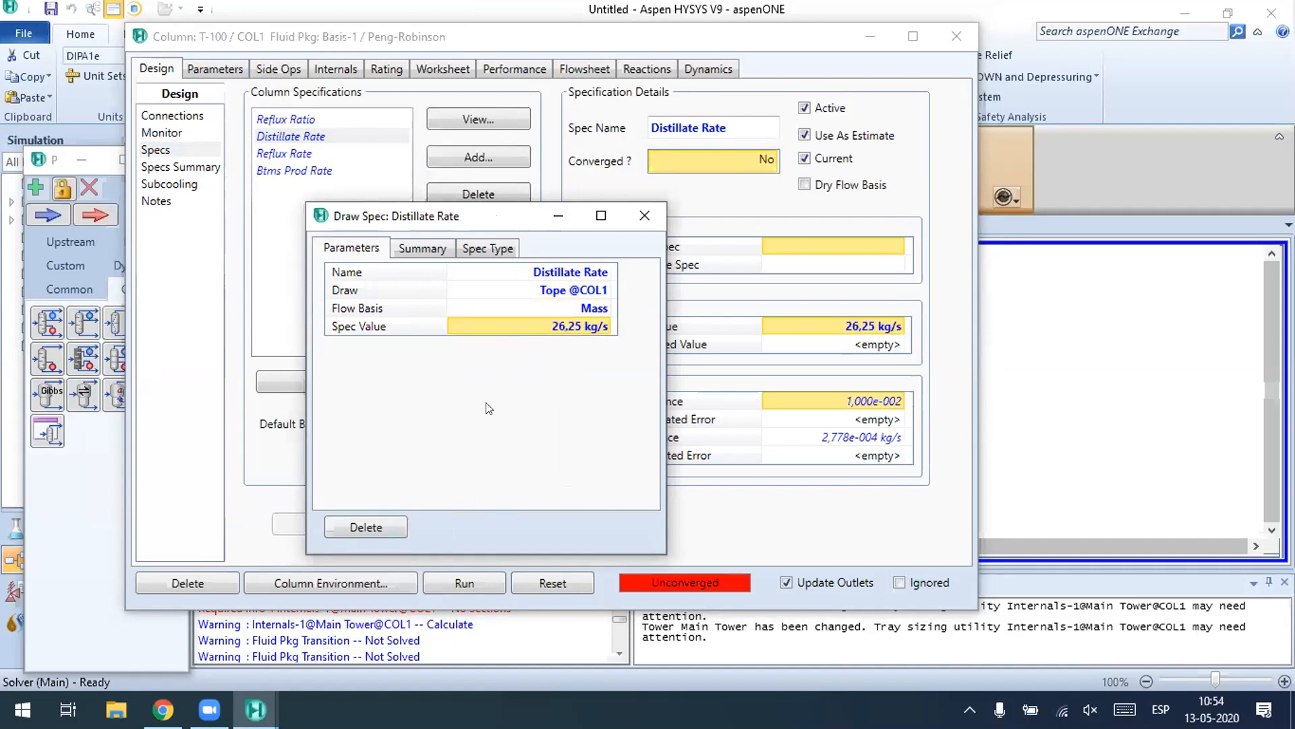
{"action": "left_click", "coordinate": [644, 215]}
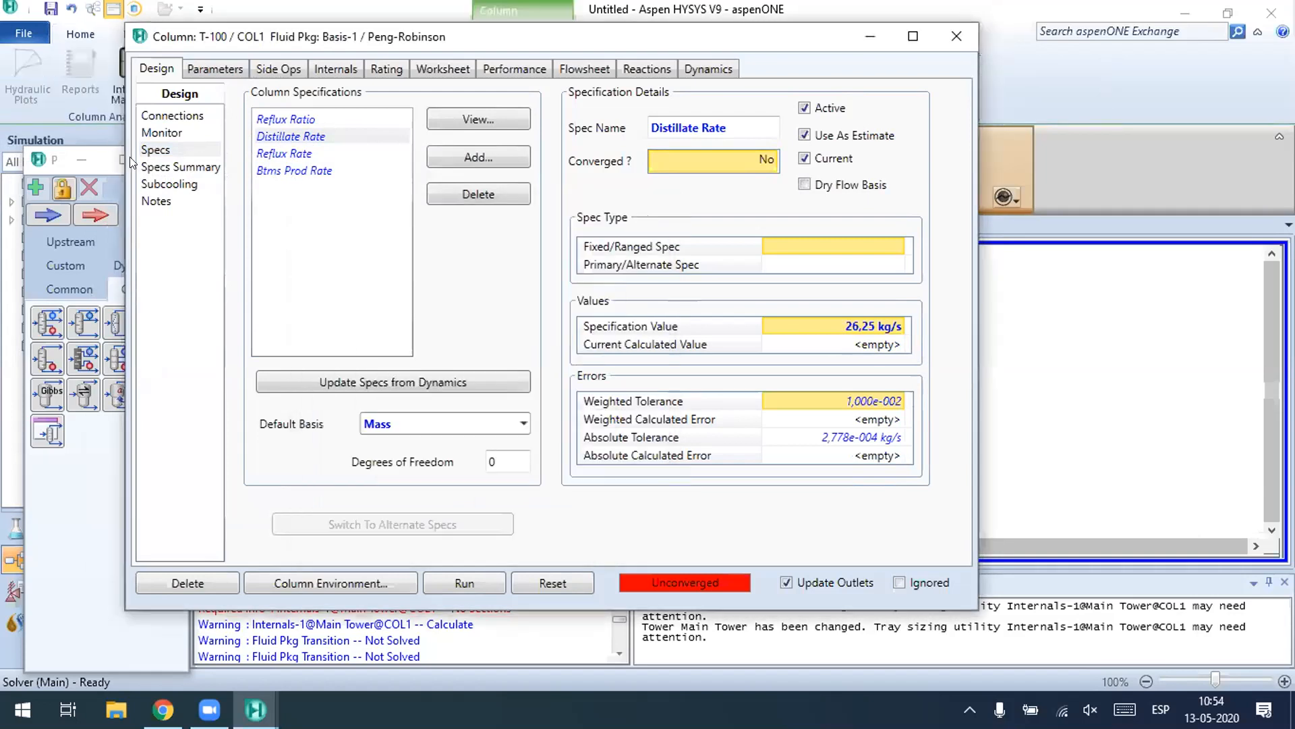
Step: Check the Distillate Rate and Reflux Ratio rows in the specs summary and return to the column specifications list
{"action": "left_click", "coordinate": [157, 169]}
{"action": "left_click", "coordinate": [303, 162]}
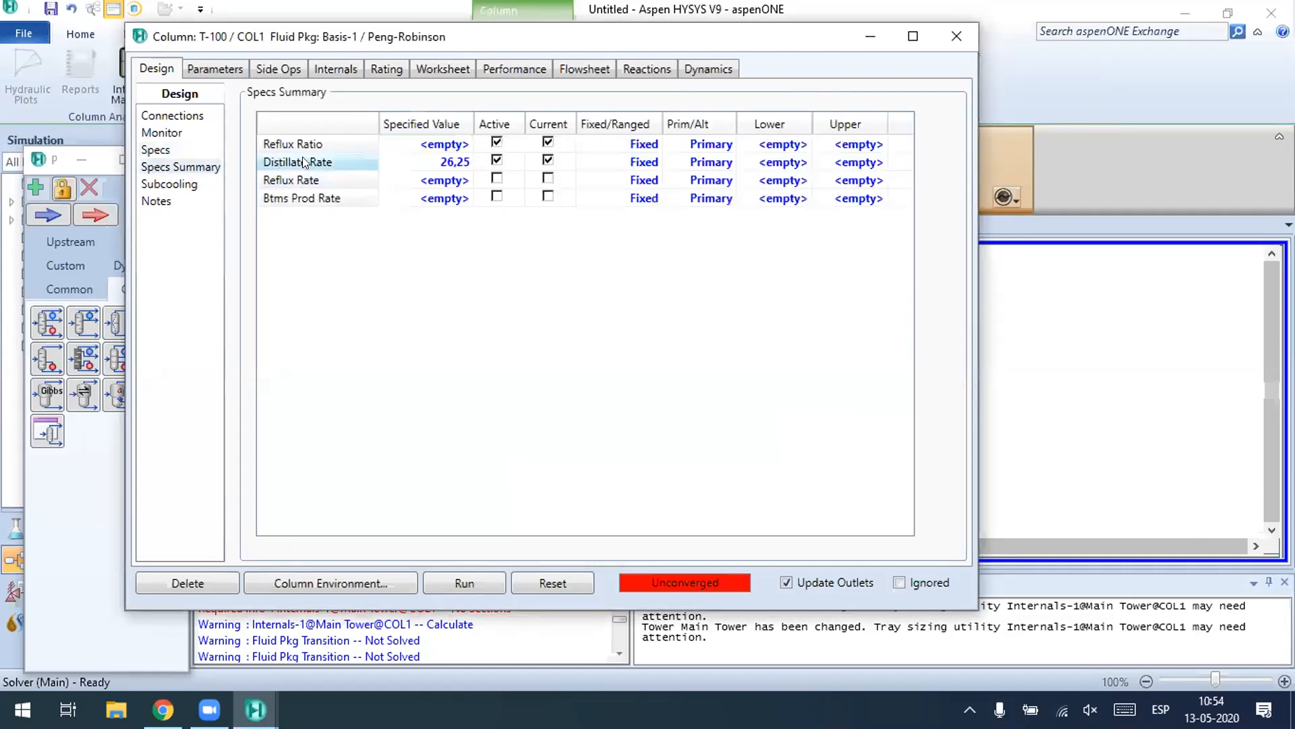
{"action": "left_click_drag", "start_coordinate": [401, 161], "coordinate": [946, 162]}
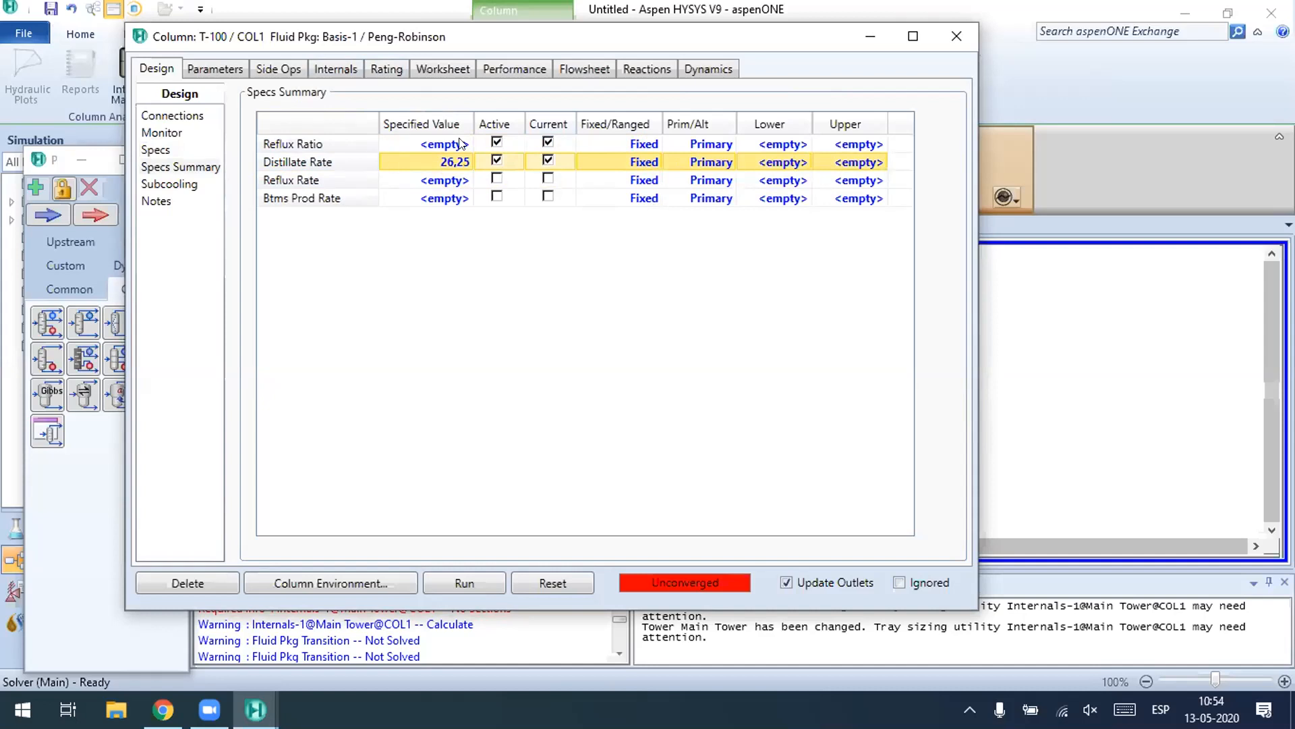
{"action": "left_click", "coordinate": [324, 142]}
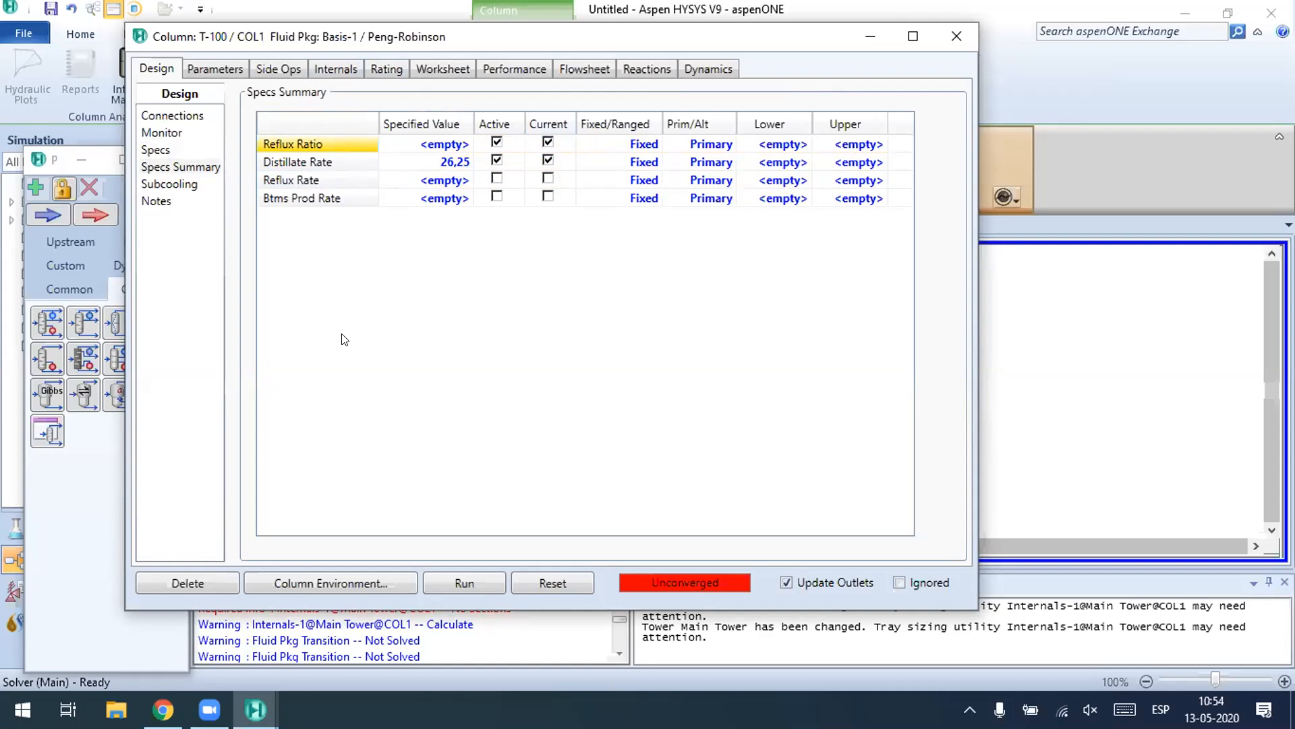
{"action": "left_click", "coordinate": [1022, 432]}
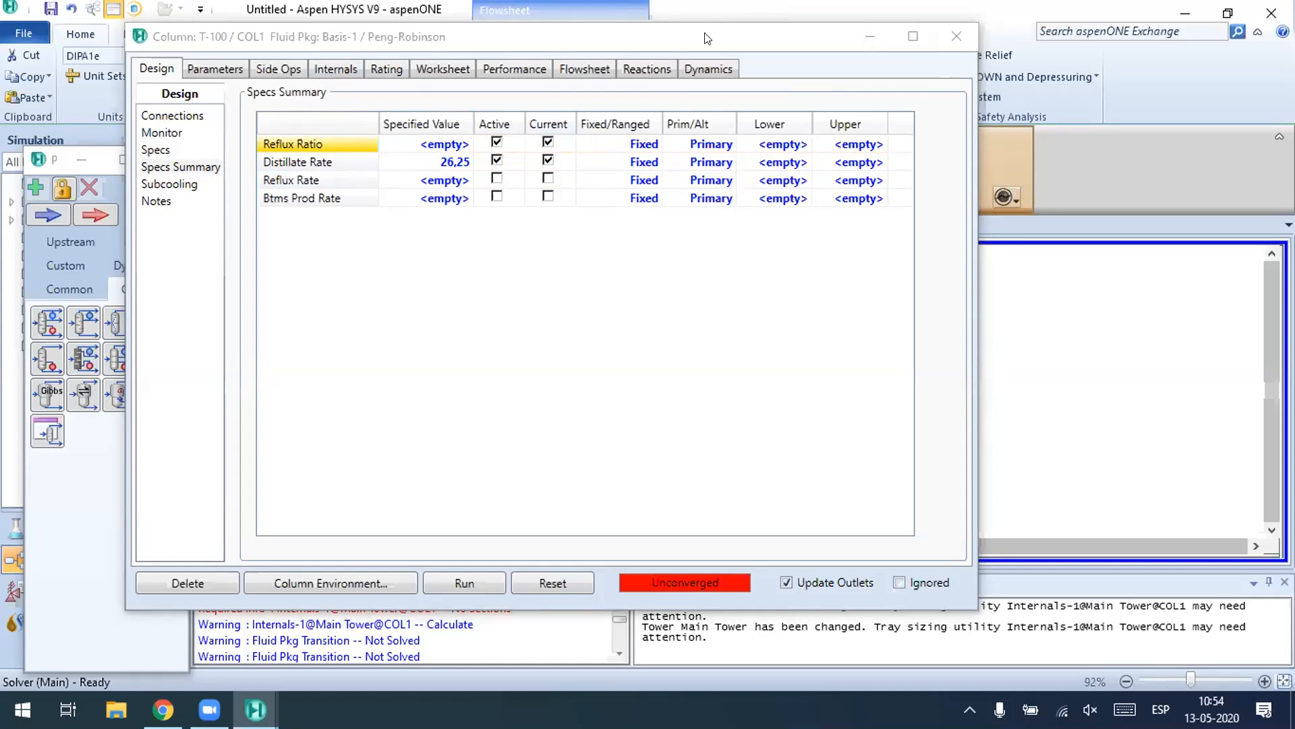
{"action": "left_click_drag", "start_coordinate": [807, 49], "coordinate": [894, 68]}
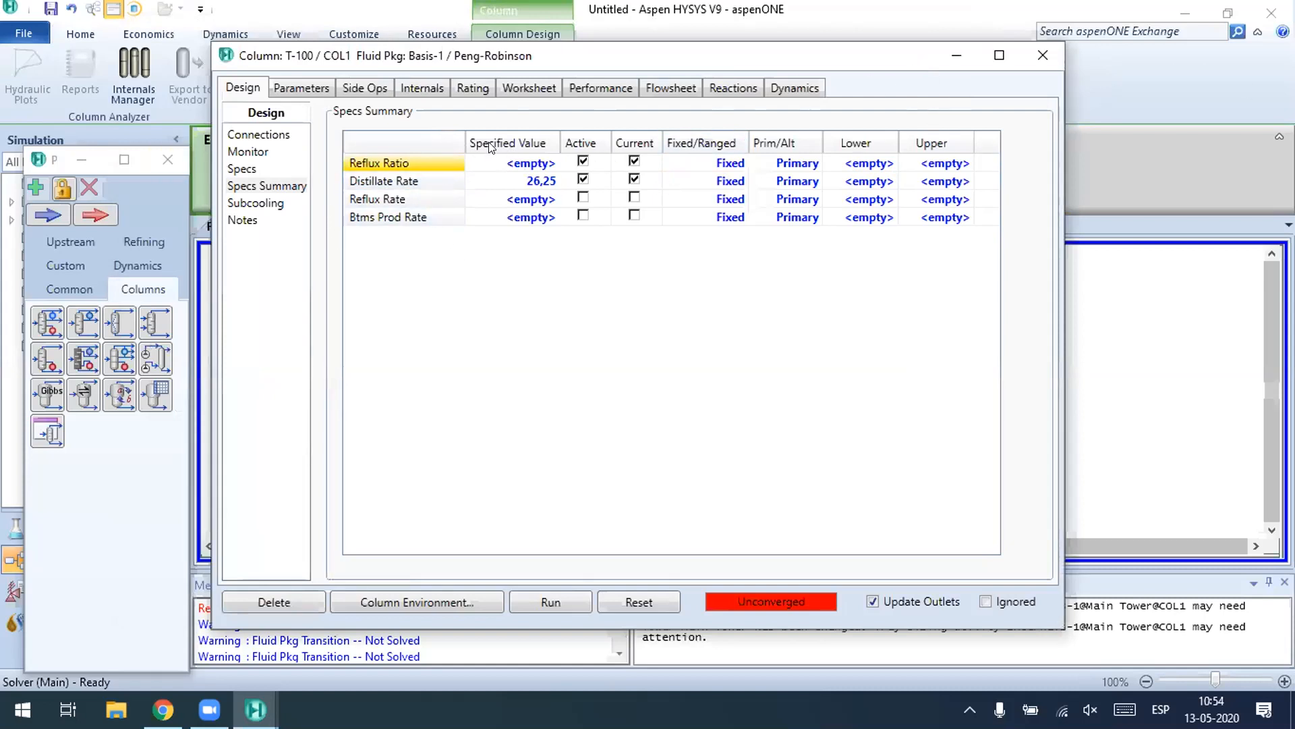
{"action": "left_click", "coordinate": [250, 170]}
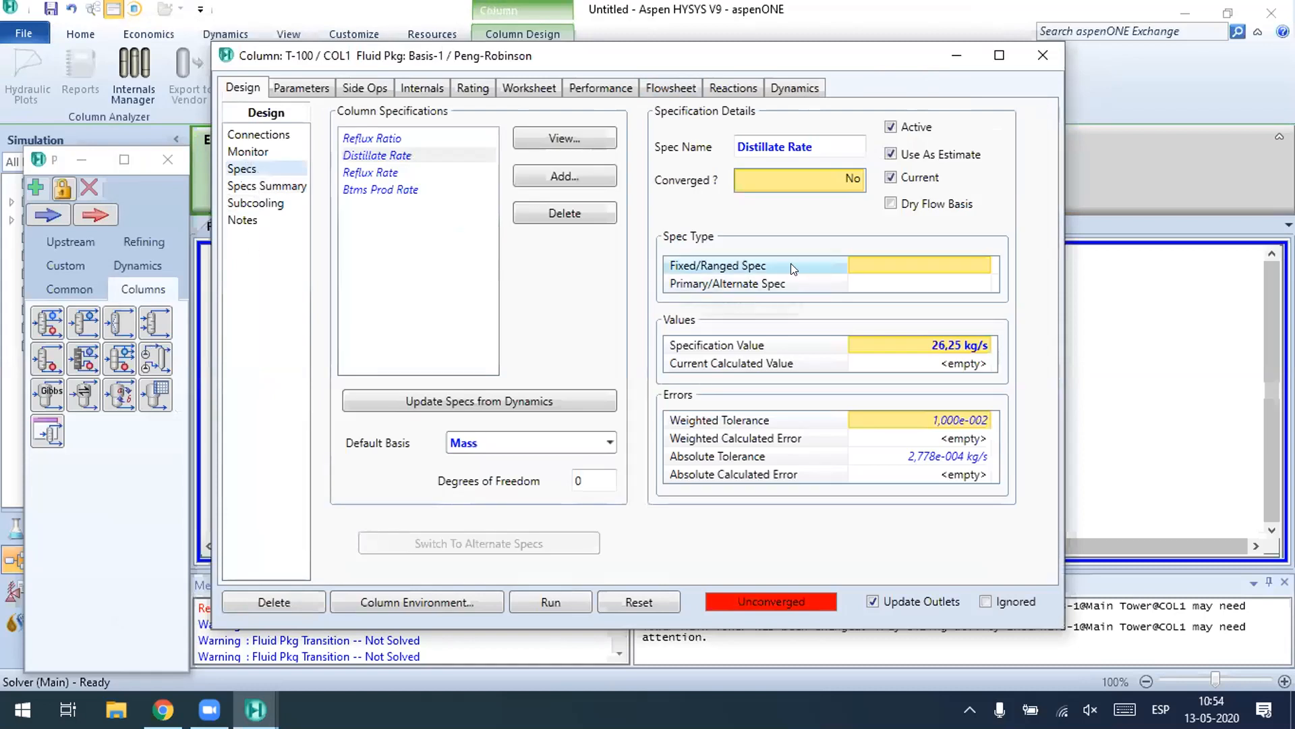
Step: Add a Column Component Fraction specification to column T-100 and move its window clear of the specifications list
{"action": "left_click", "coordinate": [552, 176]}
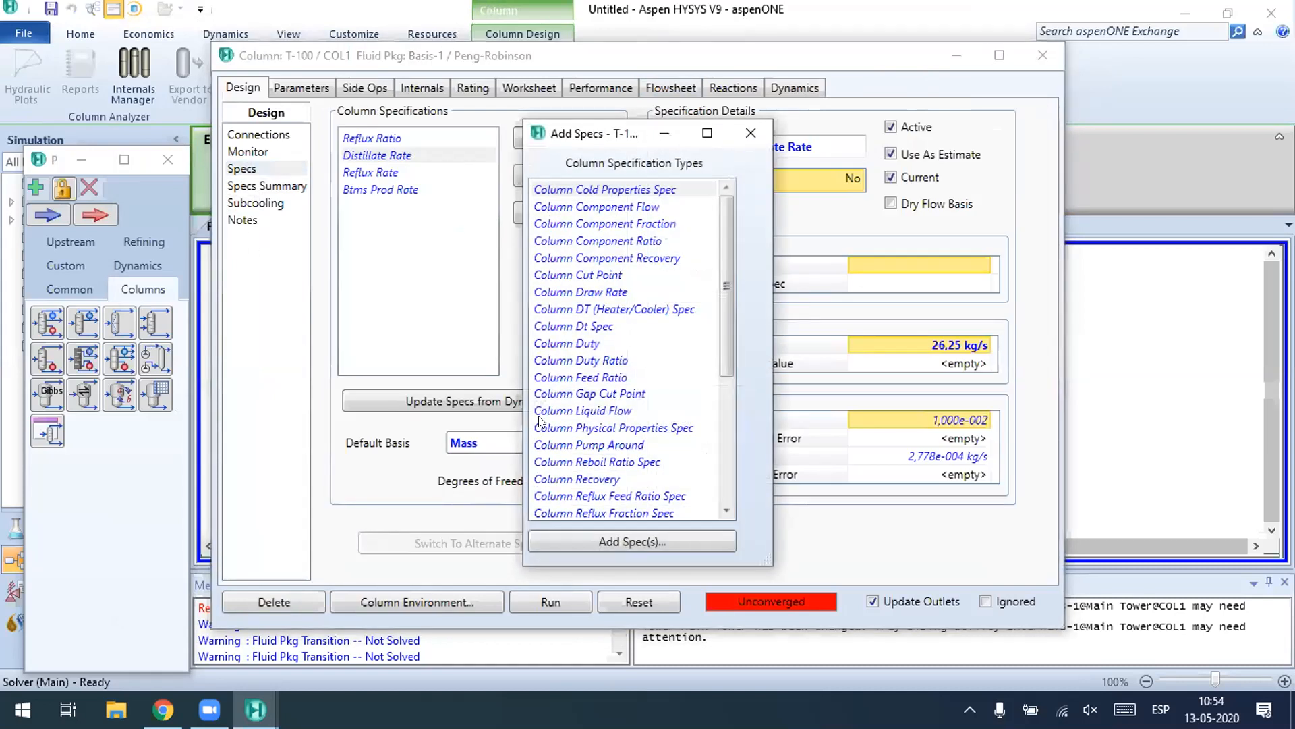
{"action": "left_click", "coordinate": [750, 133]}
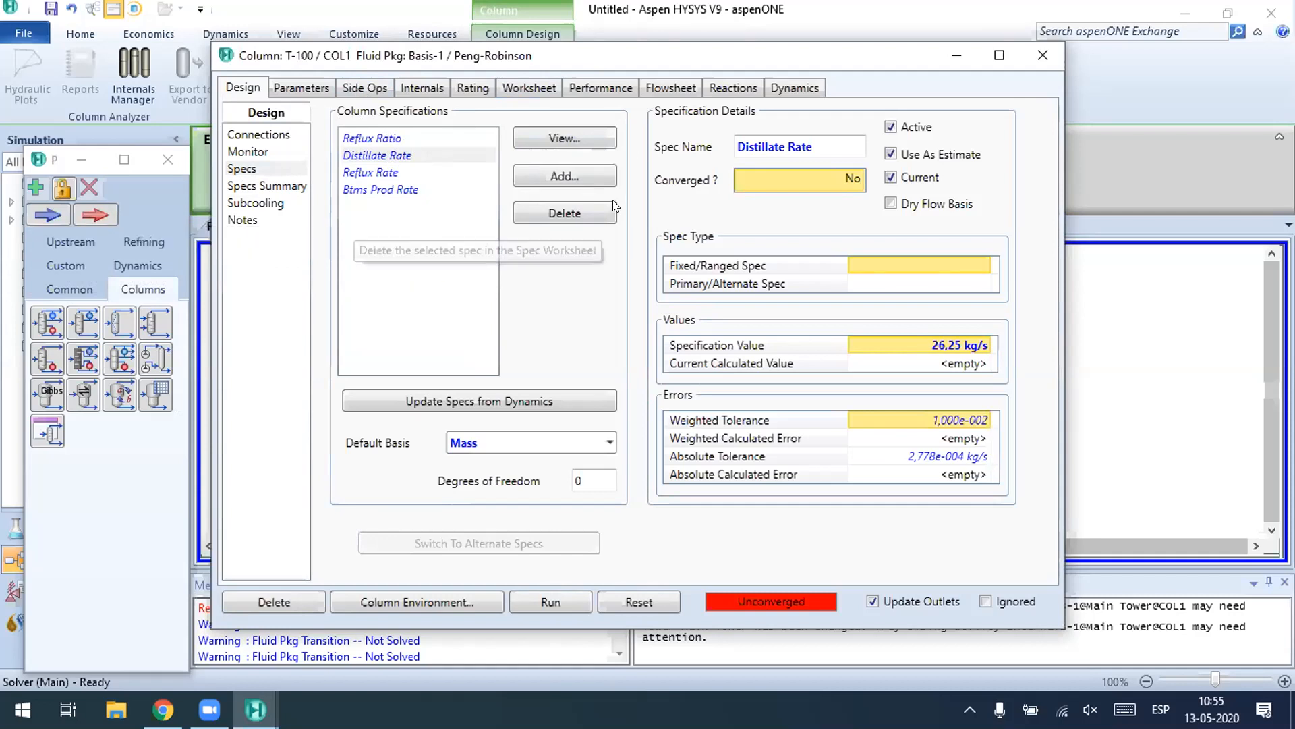
{"action": "left_click", "coordinate": [561, 174]}
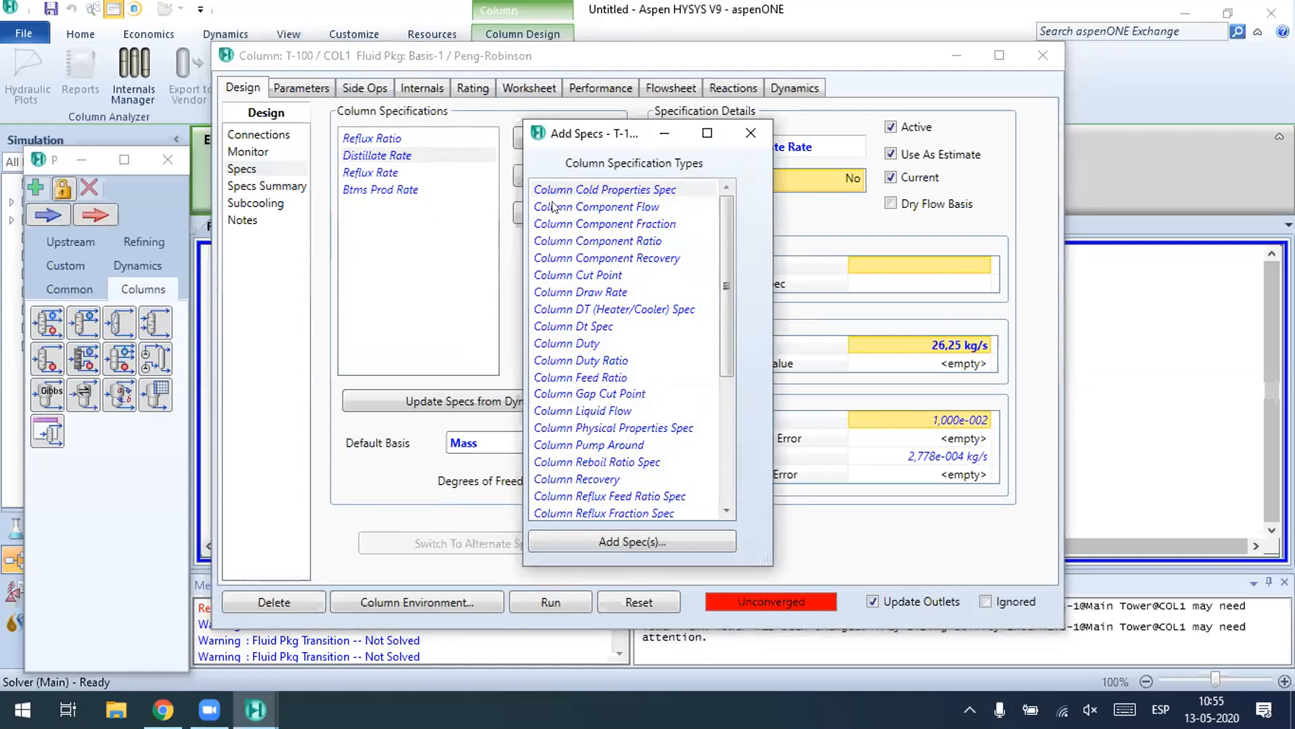
{"action": "left_click", "coordinate": [578, 225]}
{"action": "left_click", "coordinate": [569, 207]}
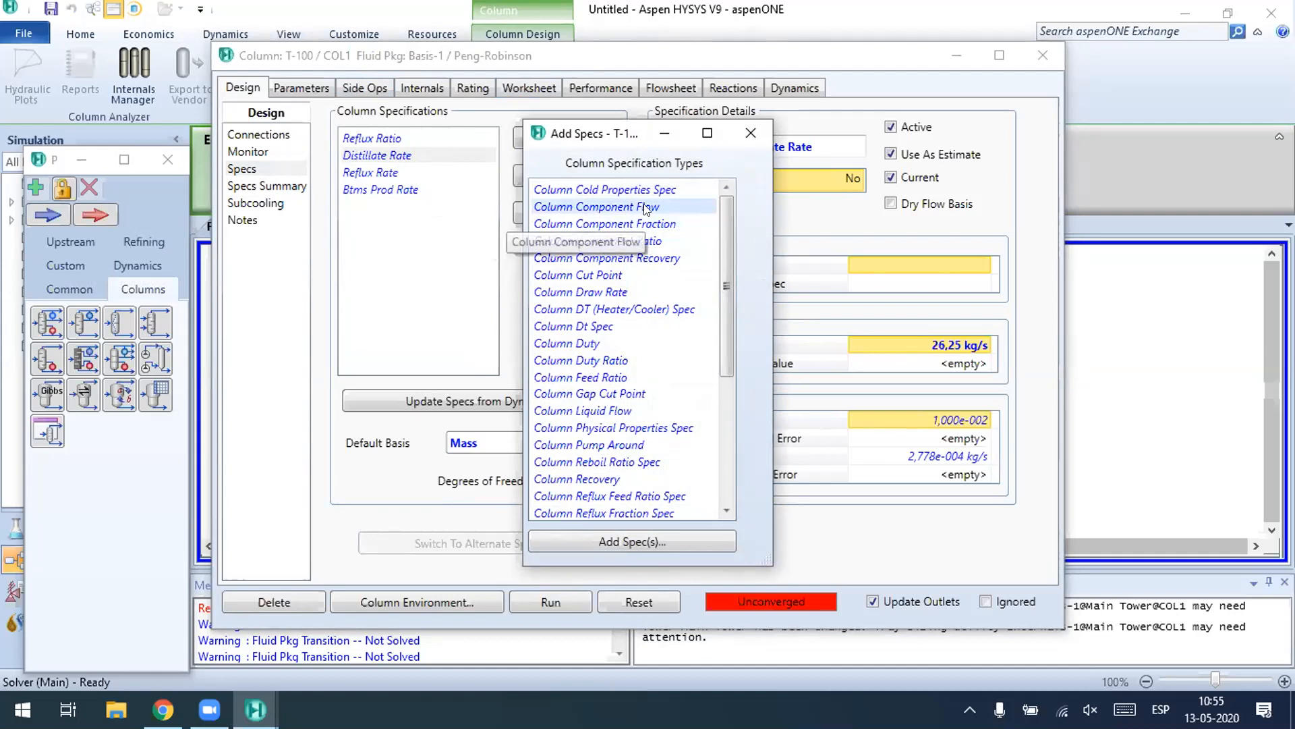
{"action": "left_click", "coordinate": [654, 227]}
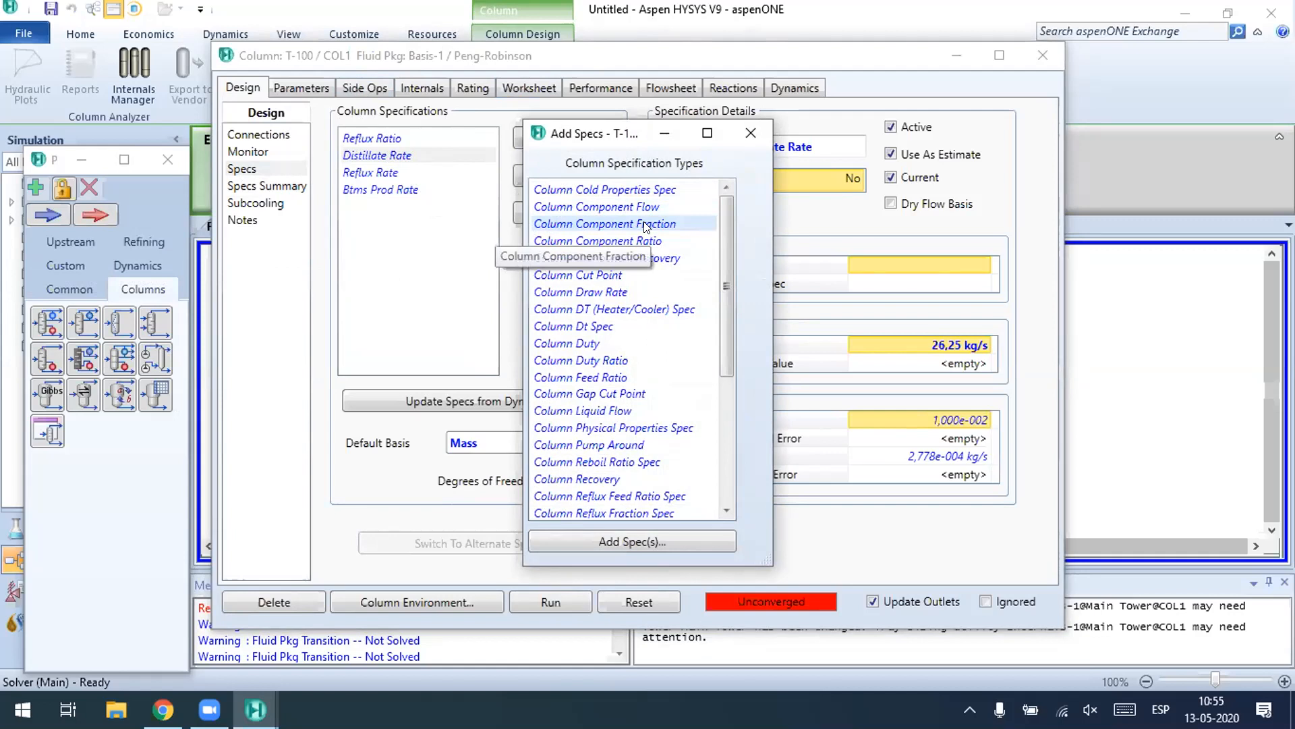
{"action": "left_click", "coordinate": [633, 541]}
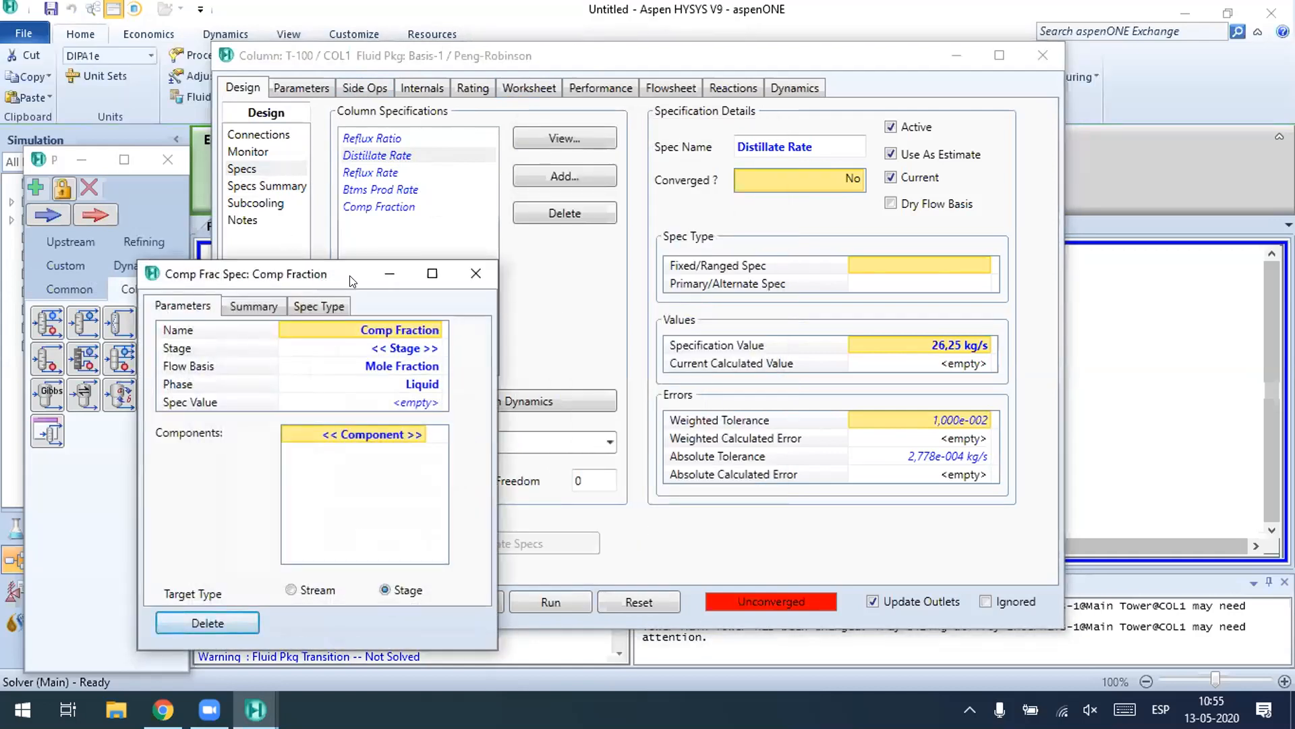
{"action": "left_click_drag", "start_coordinate": [349, 280], "coordinate": [759, 51]}
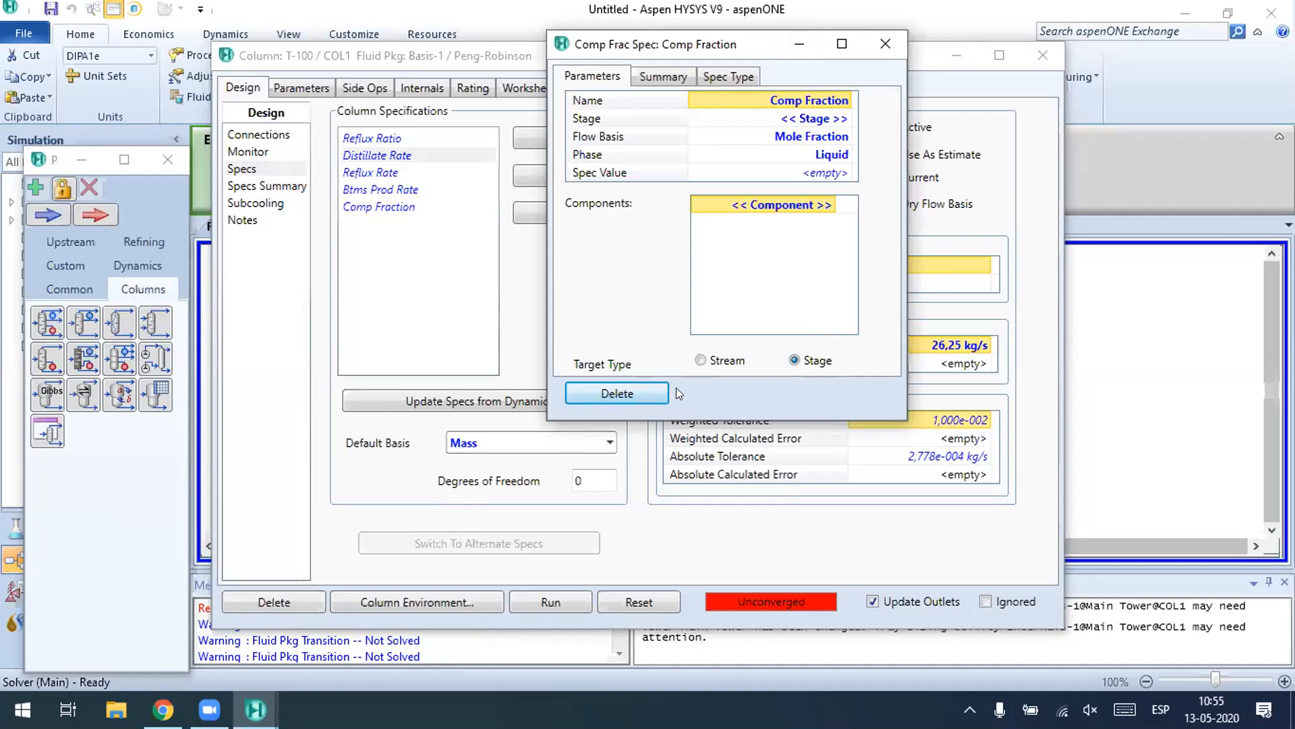
Step: Target the Comp Fraction specification at the Tope stream, using a mass fraction basis
{"action": "left_click", "coordinate": [700, 360]}
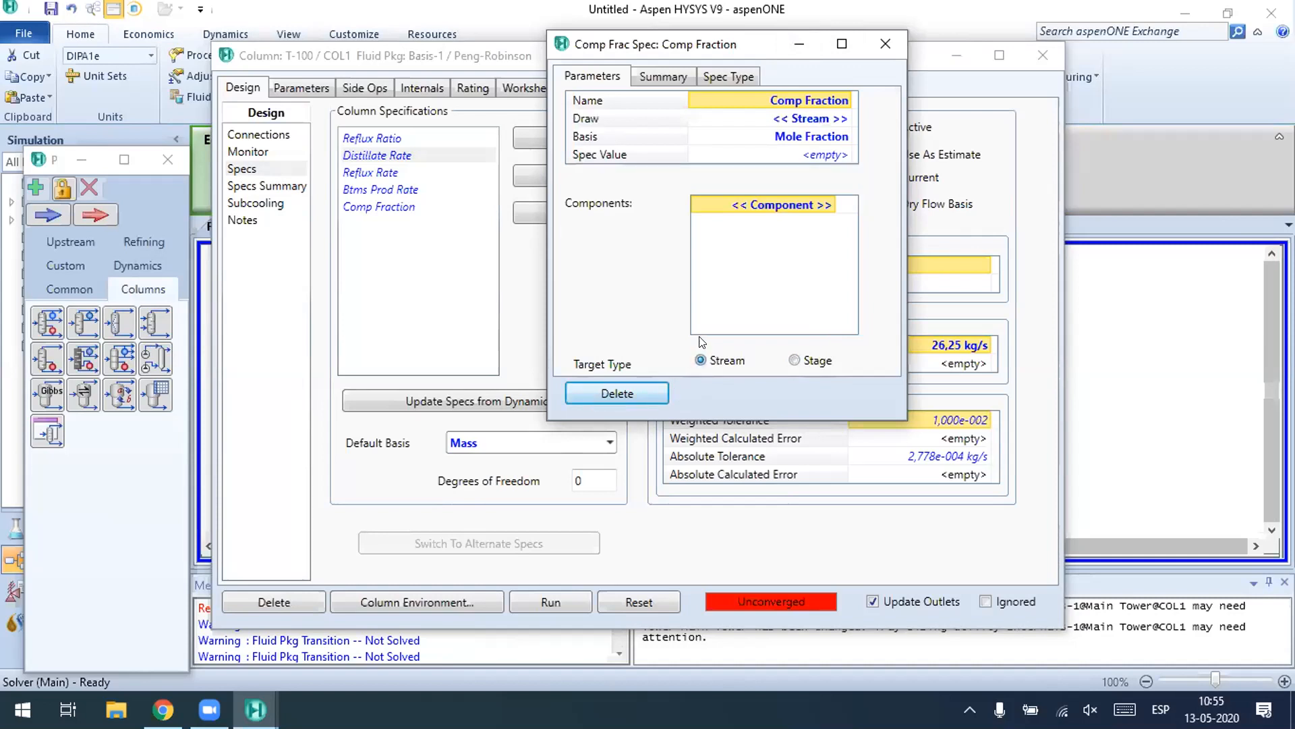
{"action": "left_click", "coordinate": [820, 118]}
{"action": "left_click", "coordinate": [681, 119]}
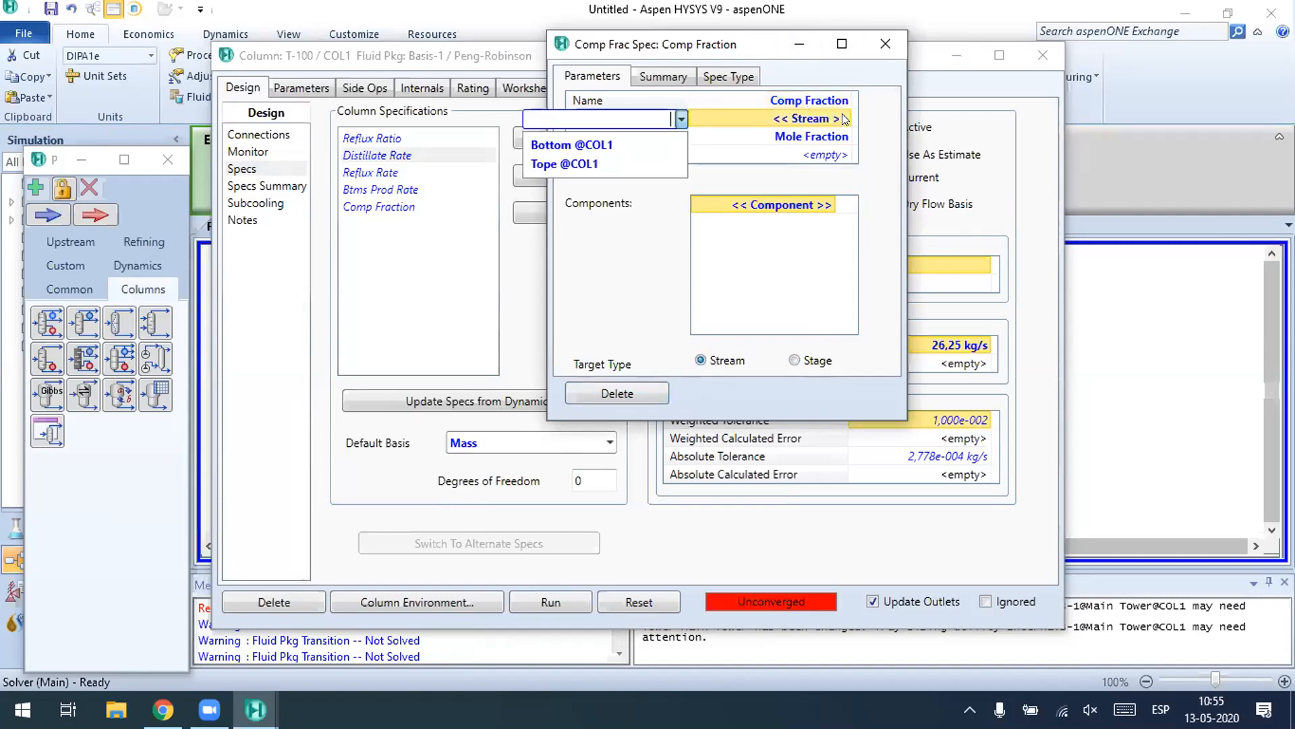
{"action": "left_click", "coordinate": [610, 164]}
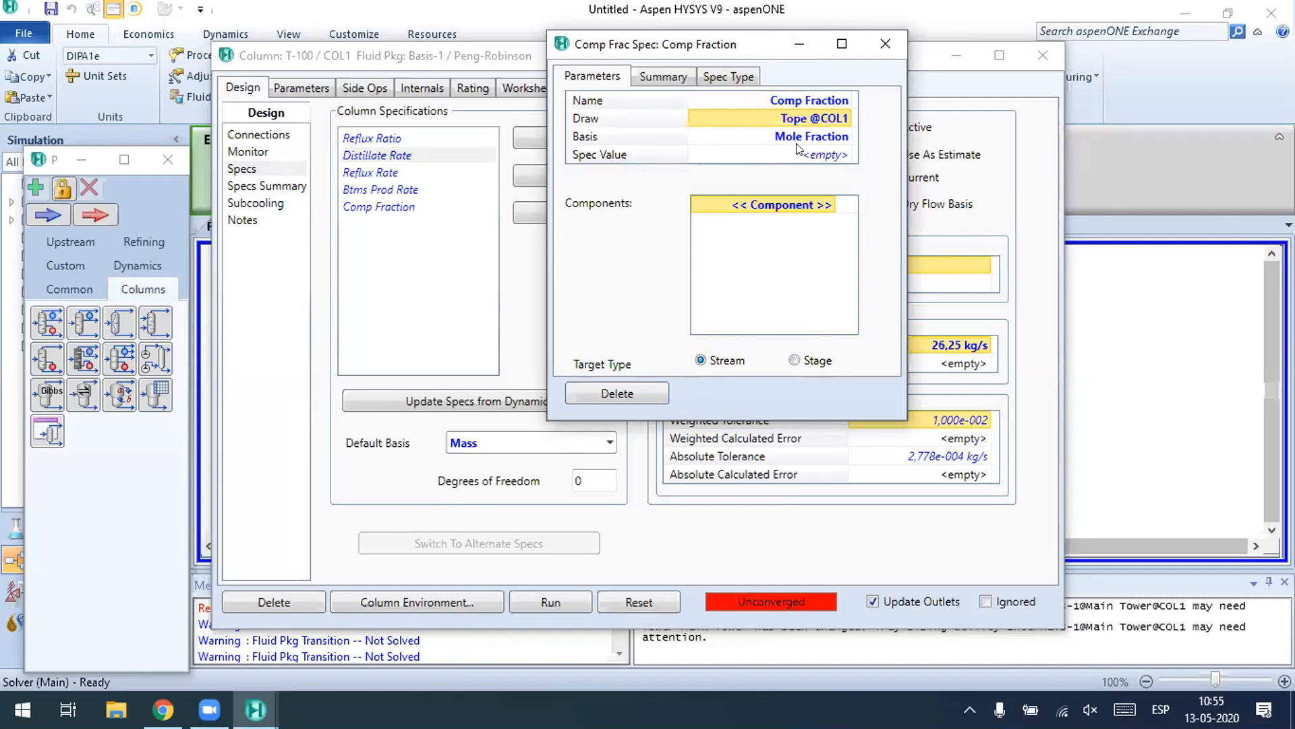
{"action": "left_click", "coordinate": [840, 135]}
{"action": "left_click", "coordinate": [681, 137]}
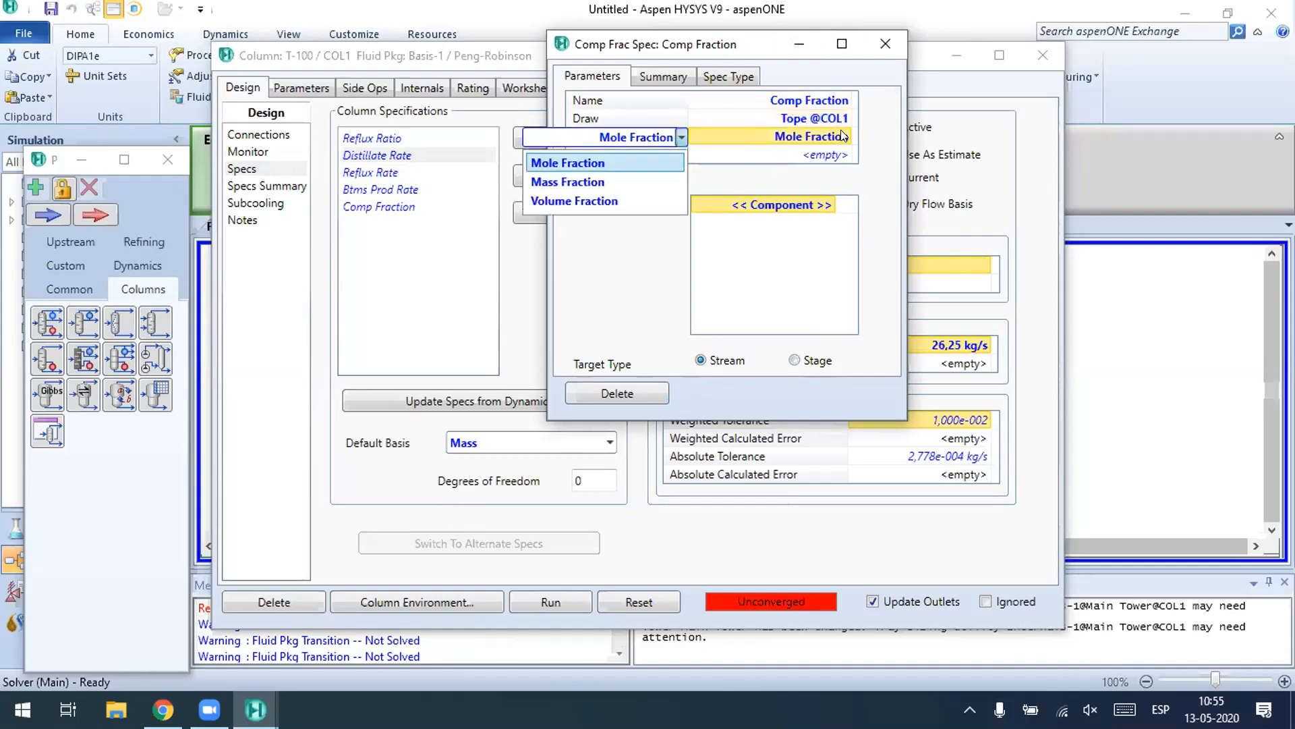
{"action": "left_click", "coordinate": [610, 181]}
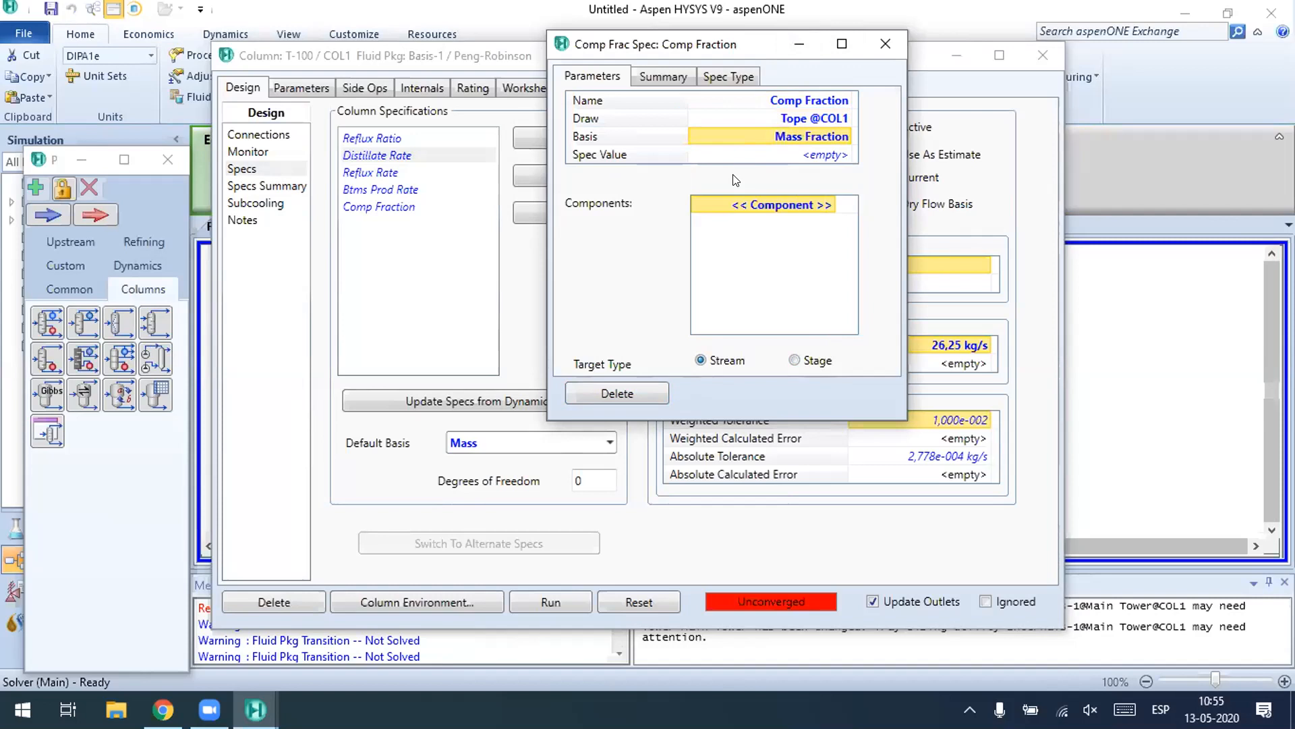
Step: Choose Ethylene as the Comp Fraction component, set the spec value to 0.9996 and close the specification window
{"action": "left_click", "coordinate": [825, 156]}
{"action": "left_click", "coordinate": [829, 204]}
{"action": "left_click", "coordinate": [684, 205]}
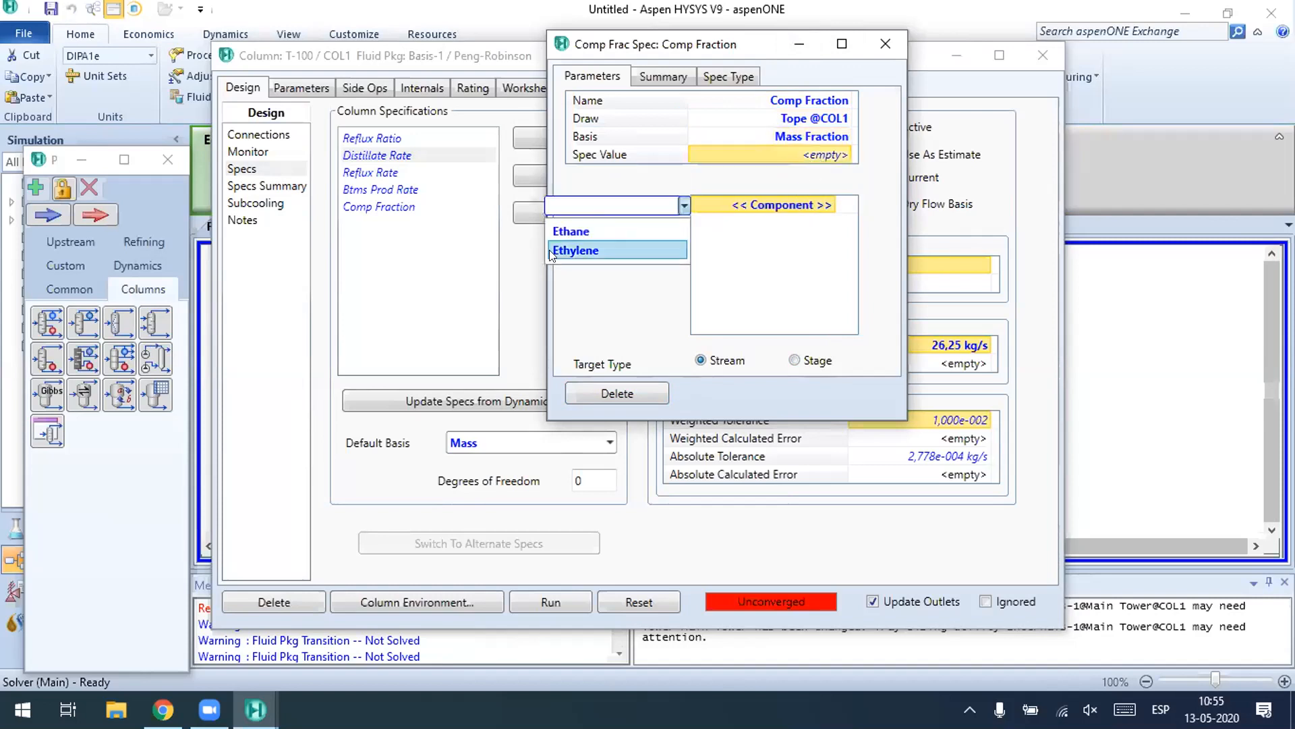
{"action": "left_click", "coordinate": [614, 250]}
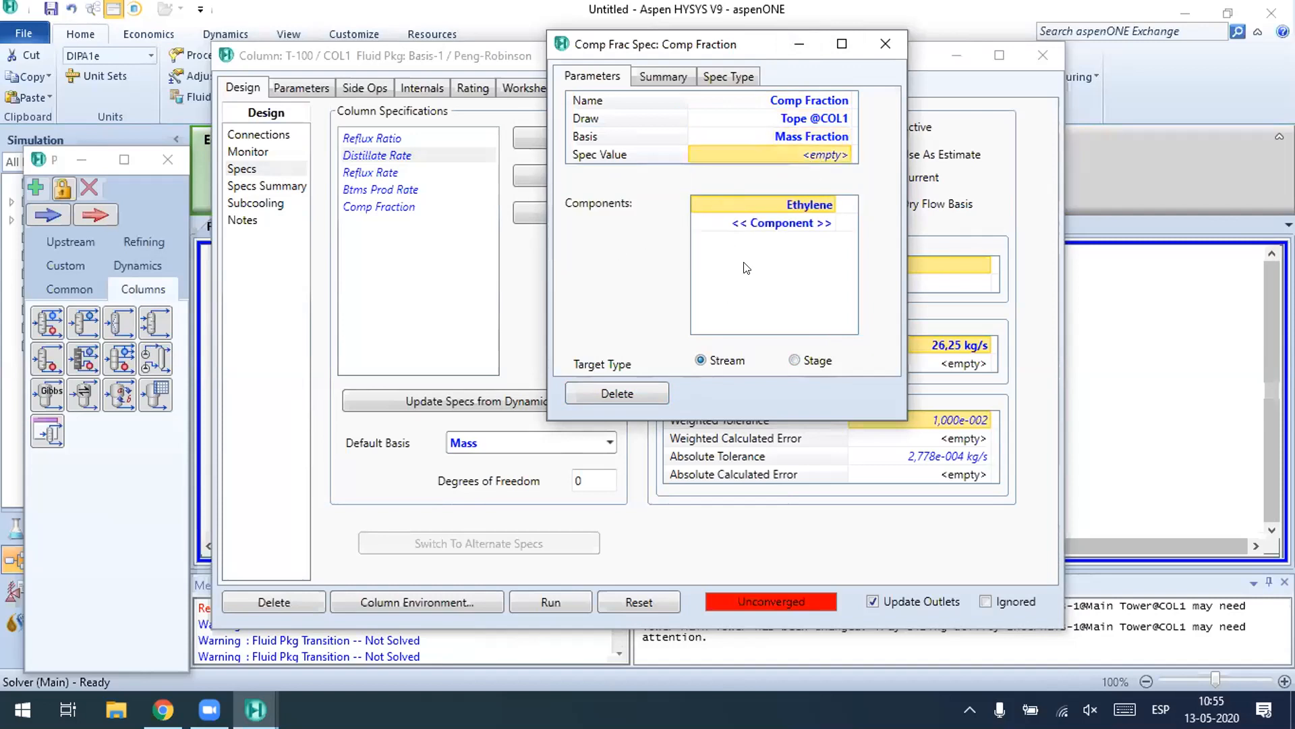
{"action": "left_click", "coordinate": [826, 138]}
{"action": "left_click", "coordinate": [823, 148]}
{"action": "type", "text": "0"}
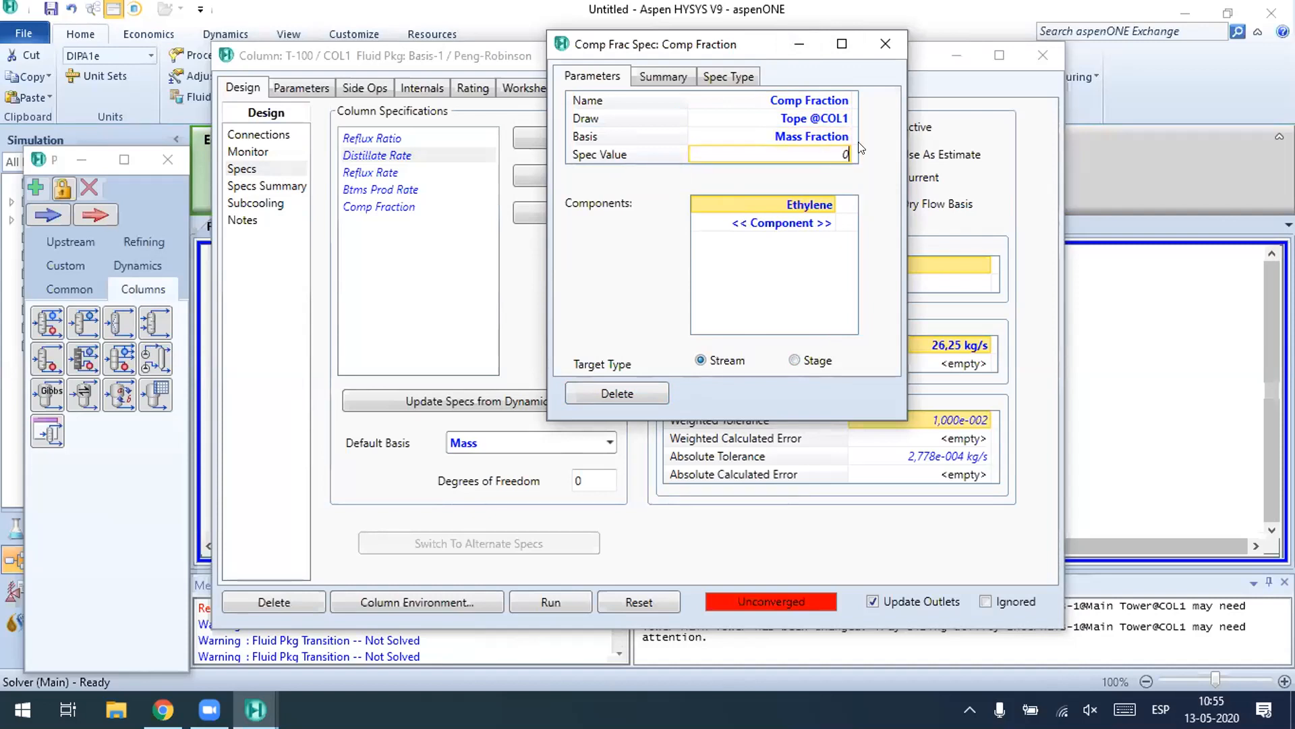
{"action": "type", "text": ".9996"}
{"action": "left_click", "coordinate": [749, 113]}
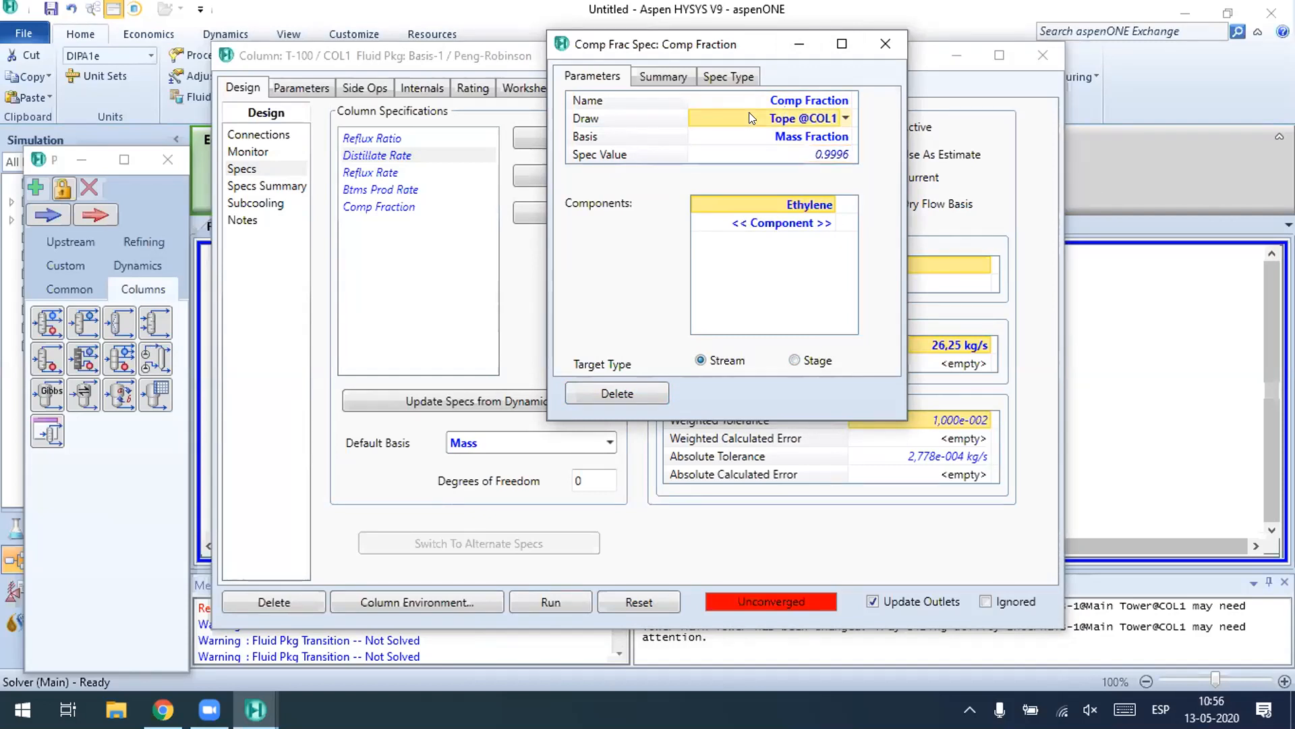
{"action": "left_click", "coordinate": [822, 153]}
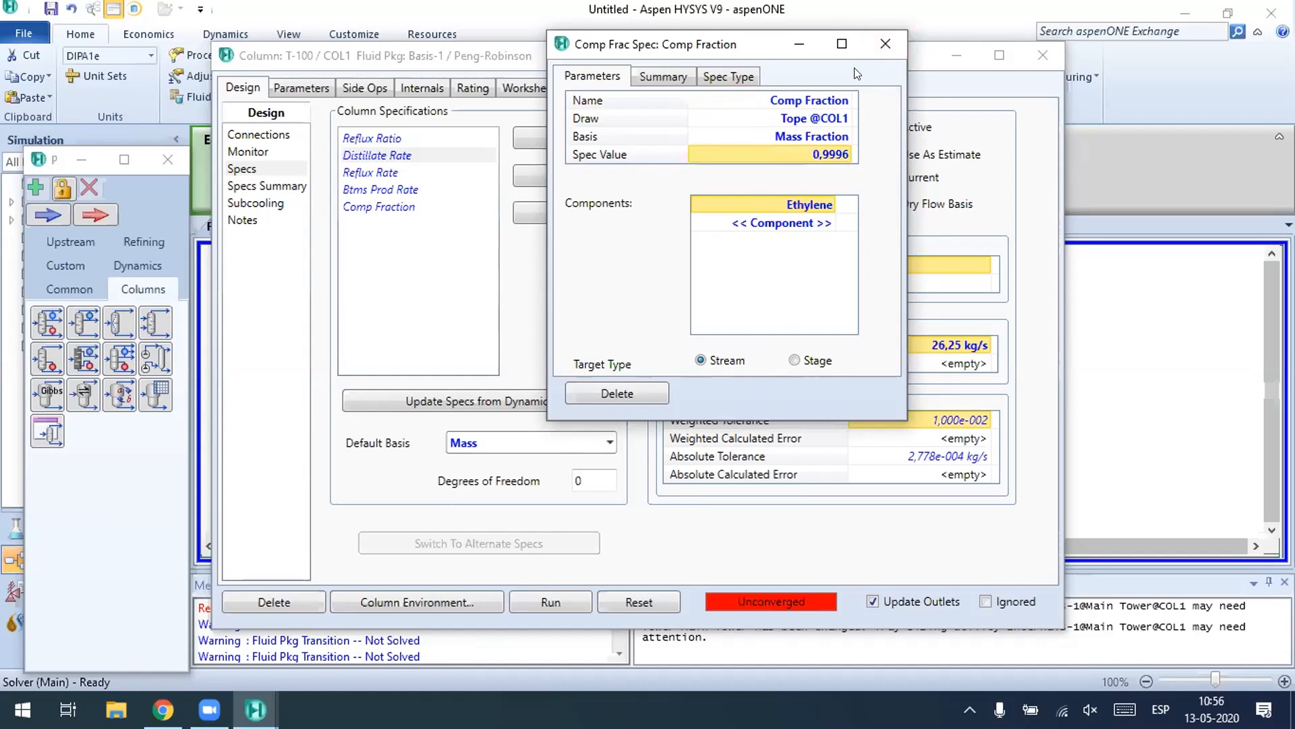
{"action": "left_click", "coordinate": [882, 35]}
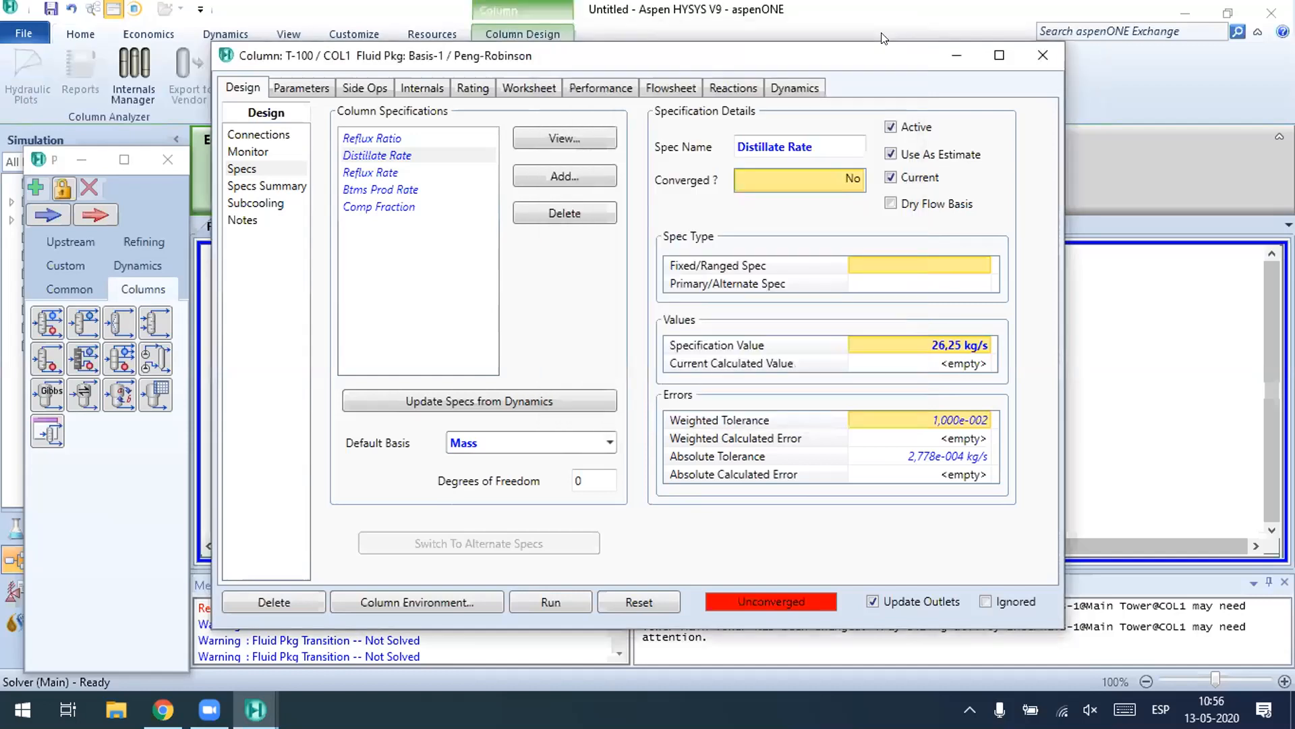
Step: In the specs summary, deactivate Reflux Ratio and make Comp Fraction active and current alongside Distillate Rate
{"action": "left_click", "coordinate": [388, 208]}
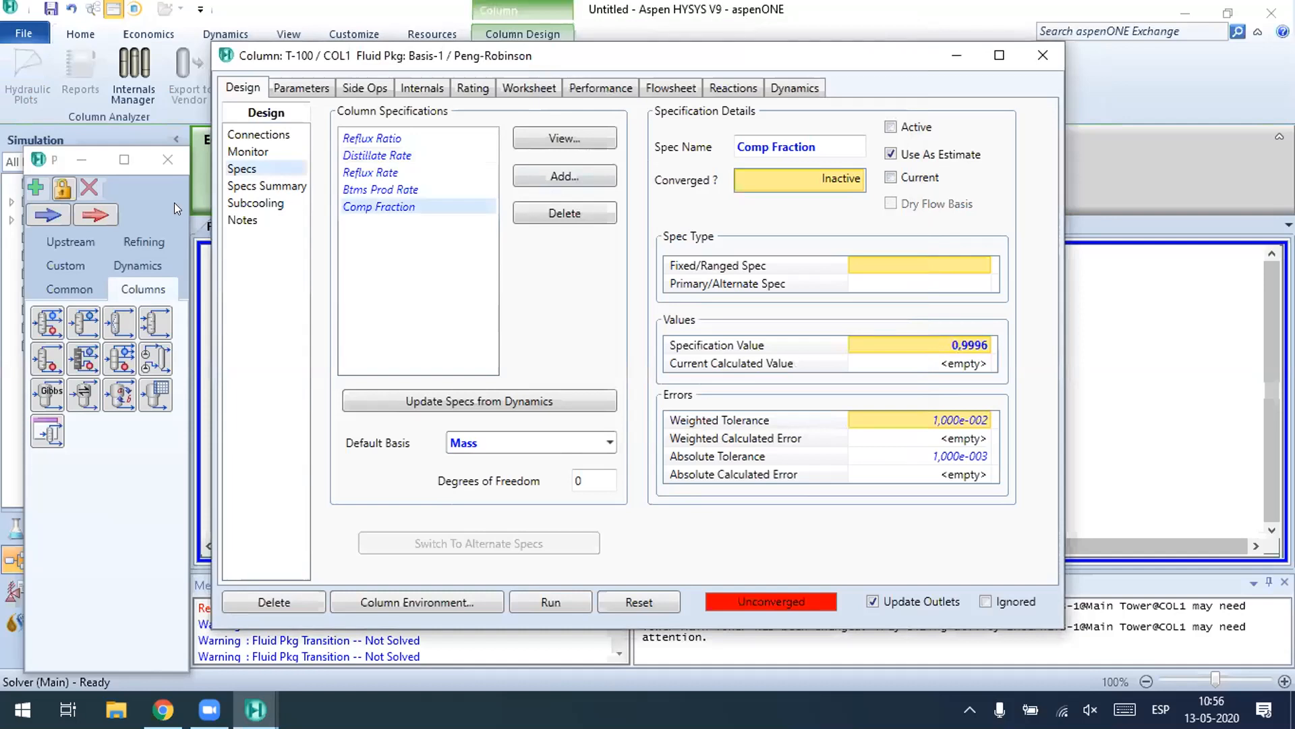
{"action": "left_click", "coordinate": [275, 188]}
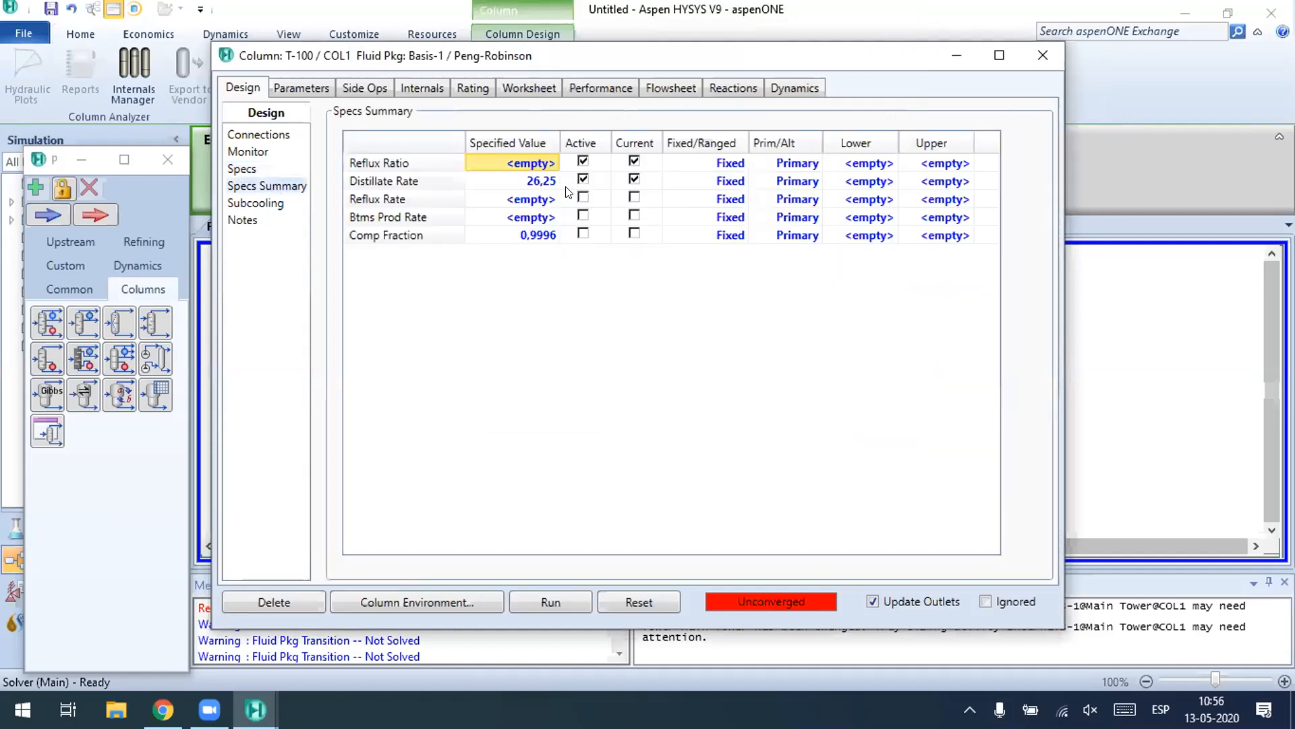
{"action": "left_click", "coordinate": [583, 161]}
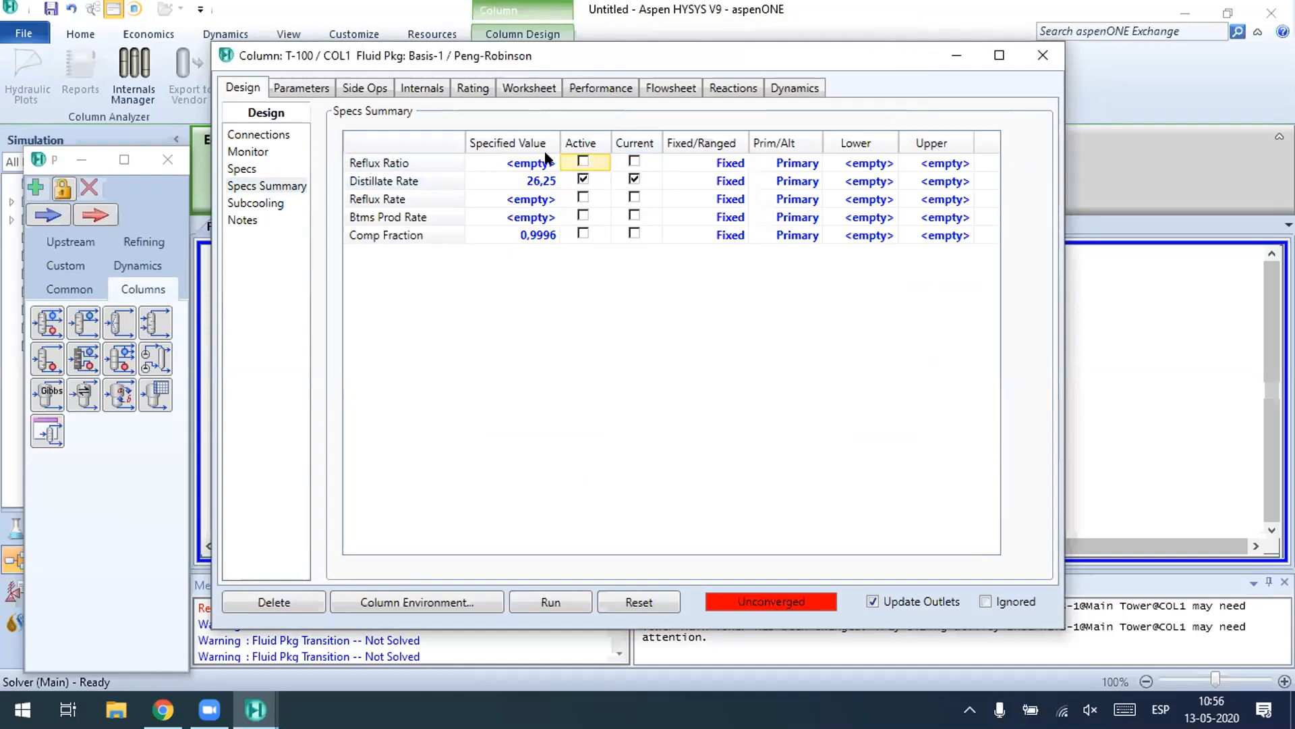
{"action": "left_click", "coordinate": [584, 233]}
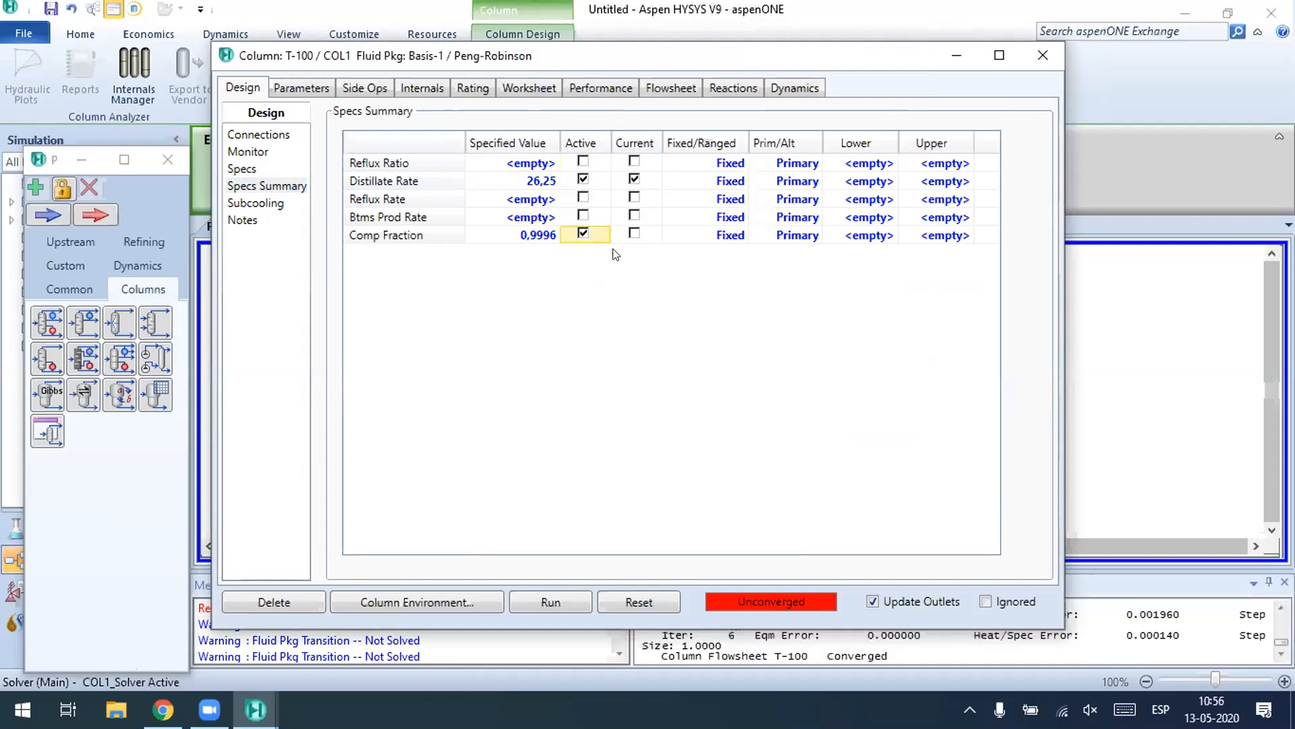
{"action": "left_click", "coordinate": [630, 234]}
{"action": "left_click", "coordinate": [632, 234]}
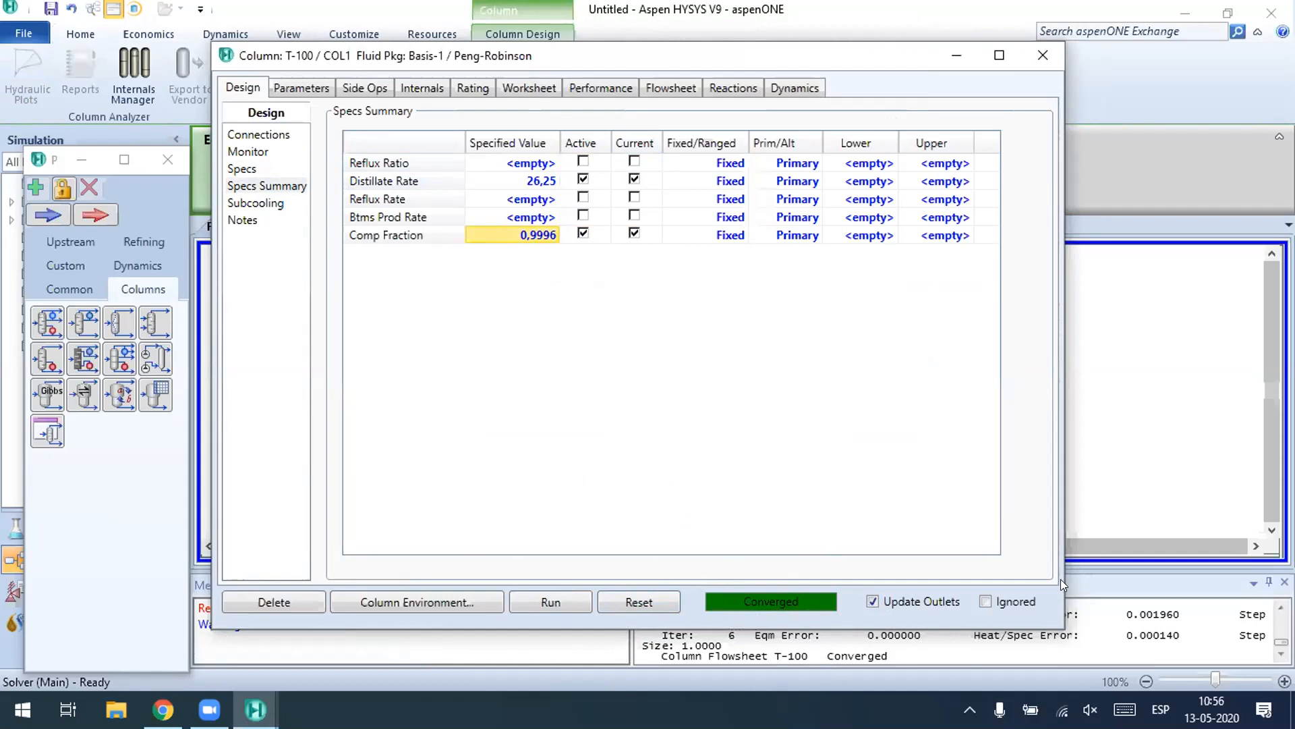
Step: Reset the solution of column T-100 and close the column window
{"action": "left_click", "coordinate": [641, 600]}
{"action": "left_click", "coordinate": [661, 603]}
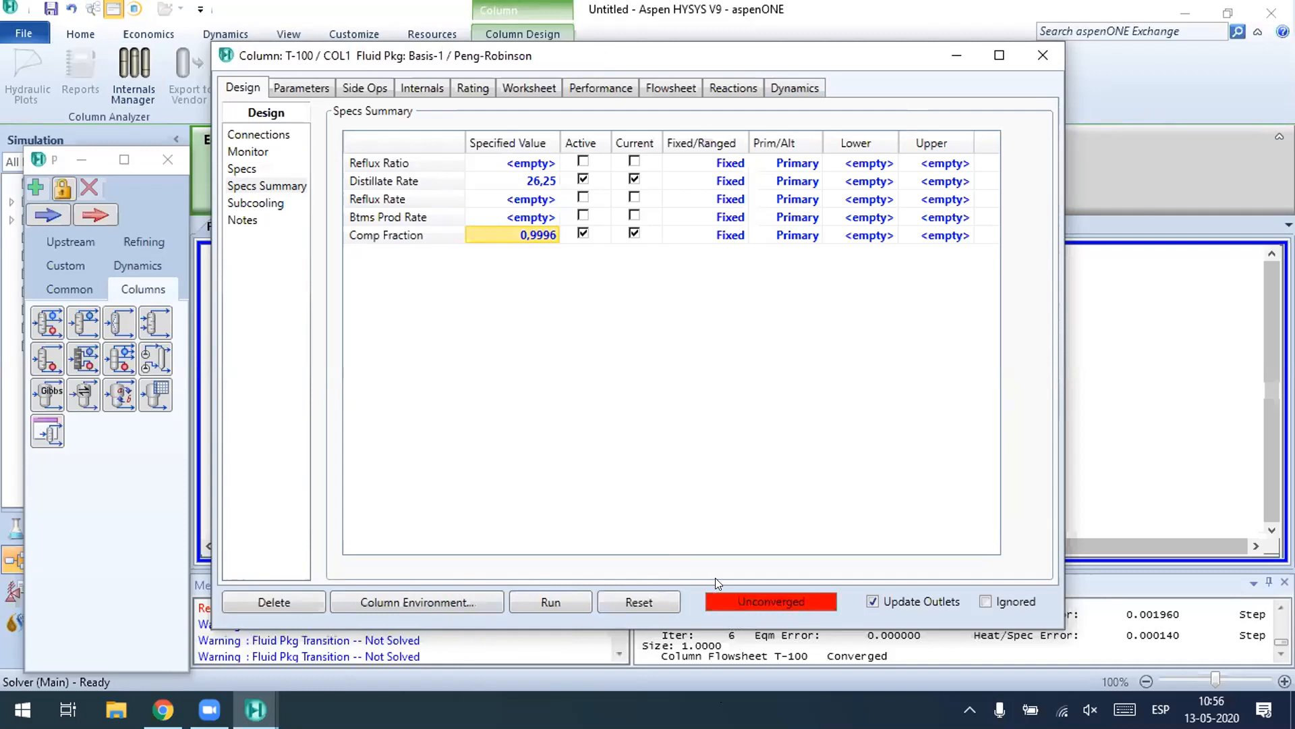
{"action": "left_click", "coordinate": [1040, 48]}
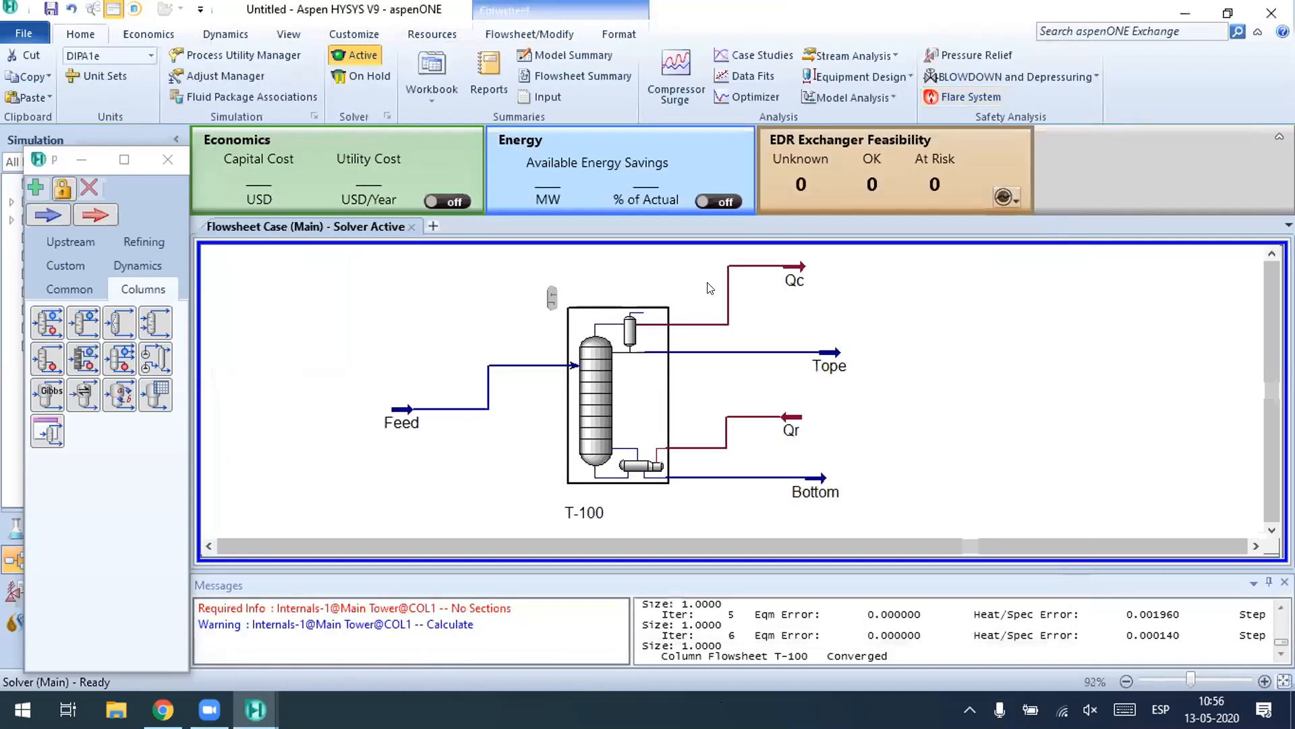
Step: Open the Tope stream on the flowsheet, review its calculated conditions and close its window
{"action": "left_click", "coordinate": [612, 337]}
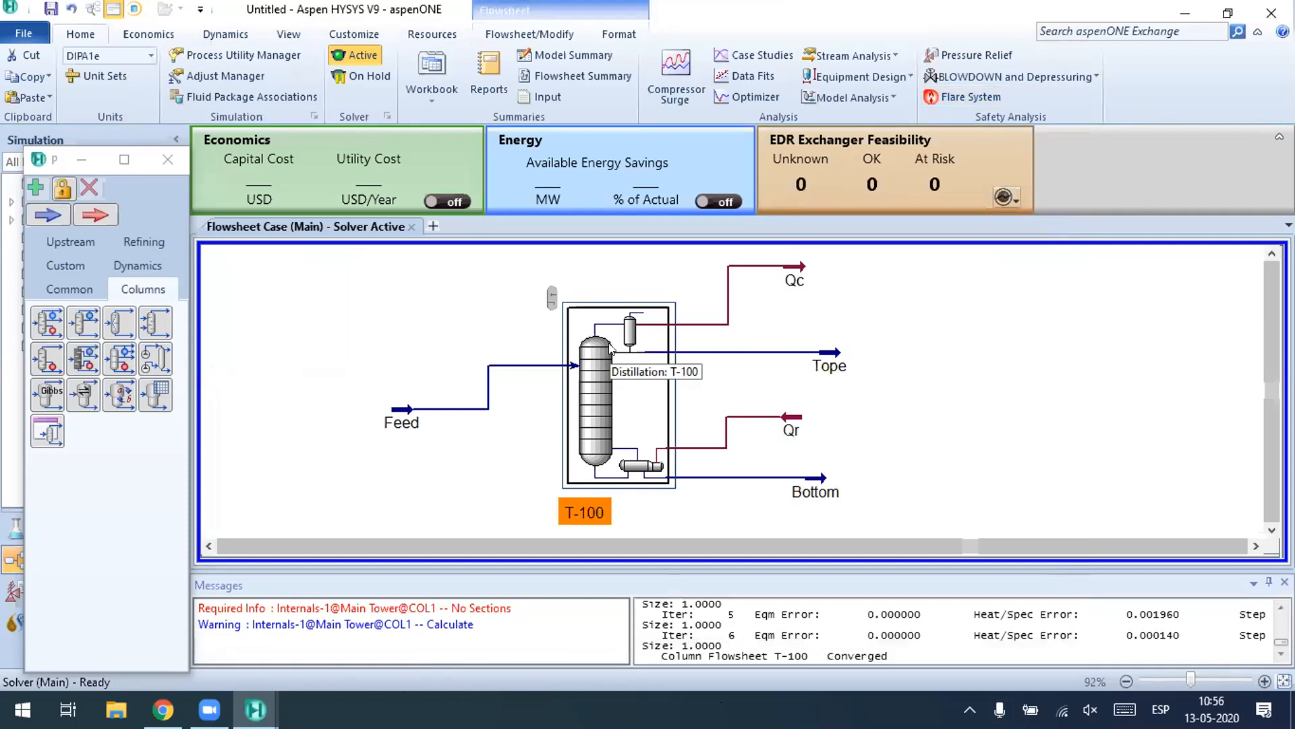
{"action": "left_click", "coordinate": [837, 342]}
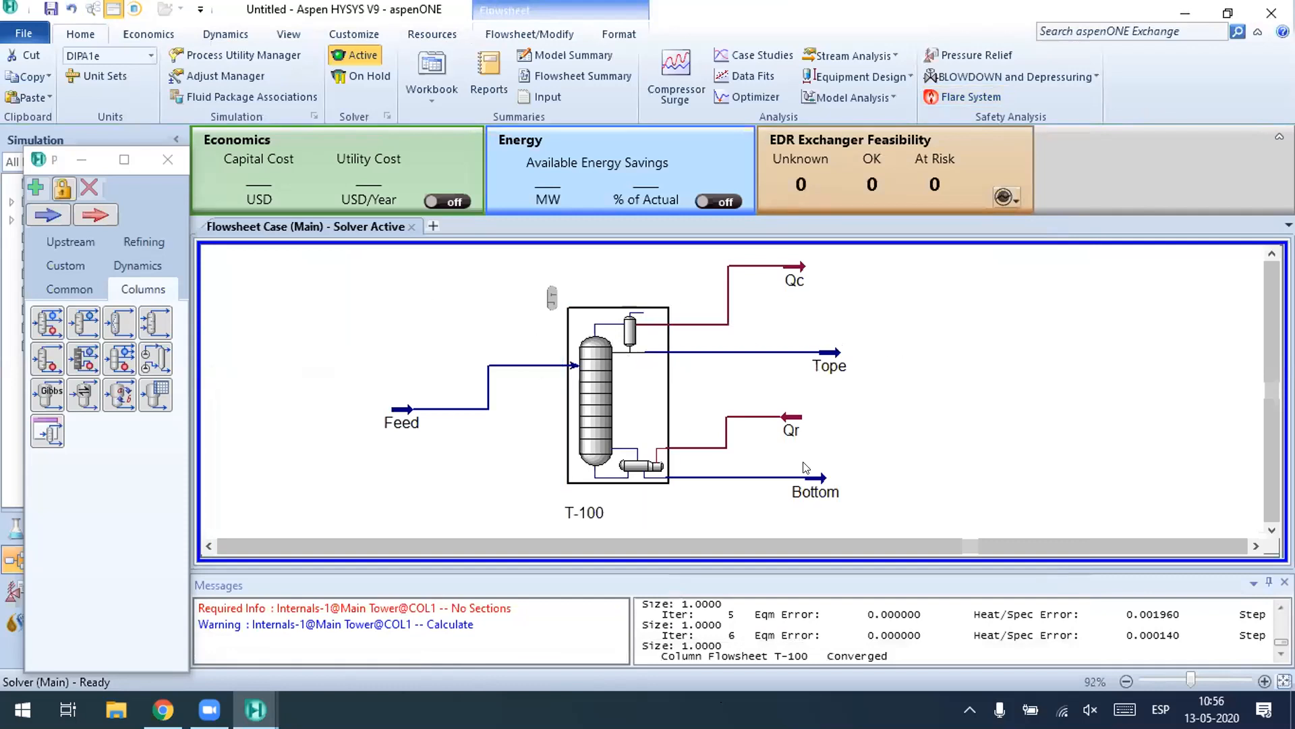
{"action": "left_click_drag", "start_coordinate": [792, 419], "coordinate": [796, 410]}
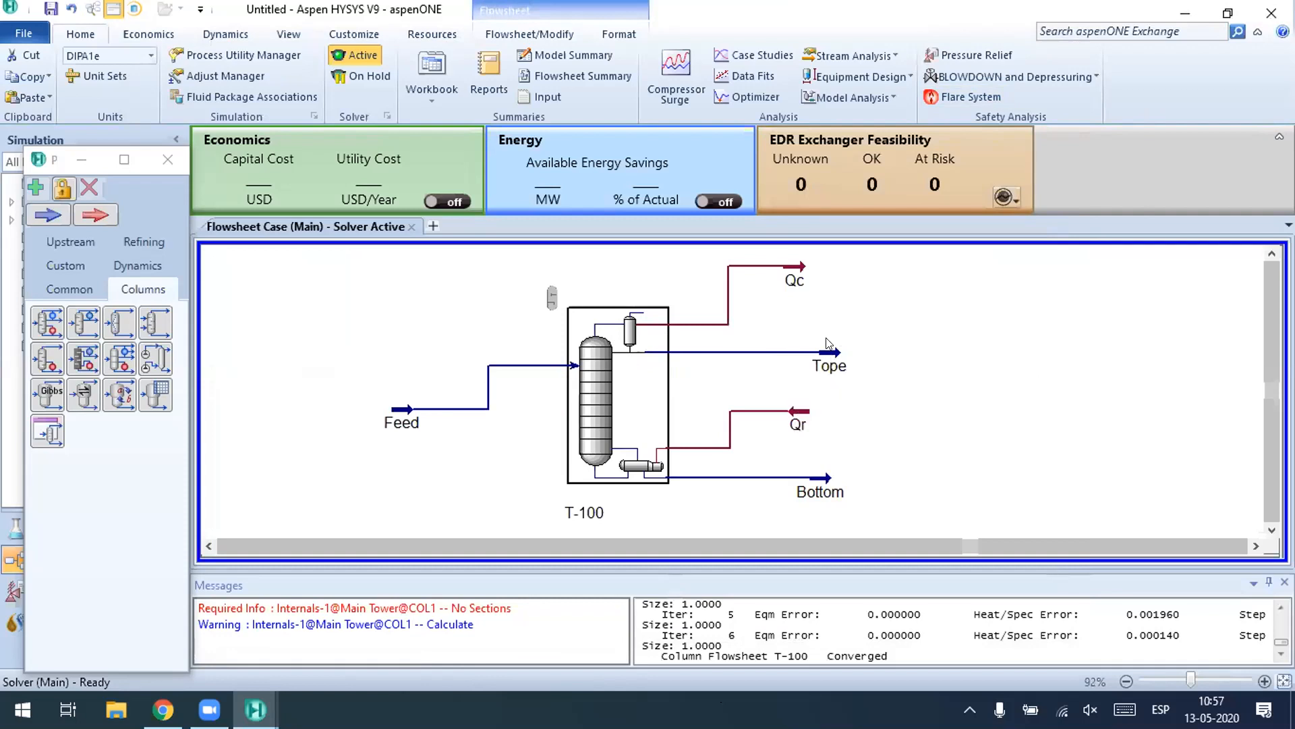
{"action": "mouse_move", "coordinate": [828, 357]}
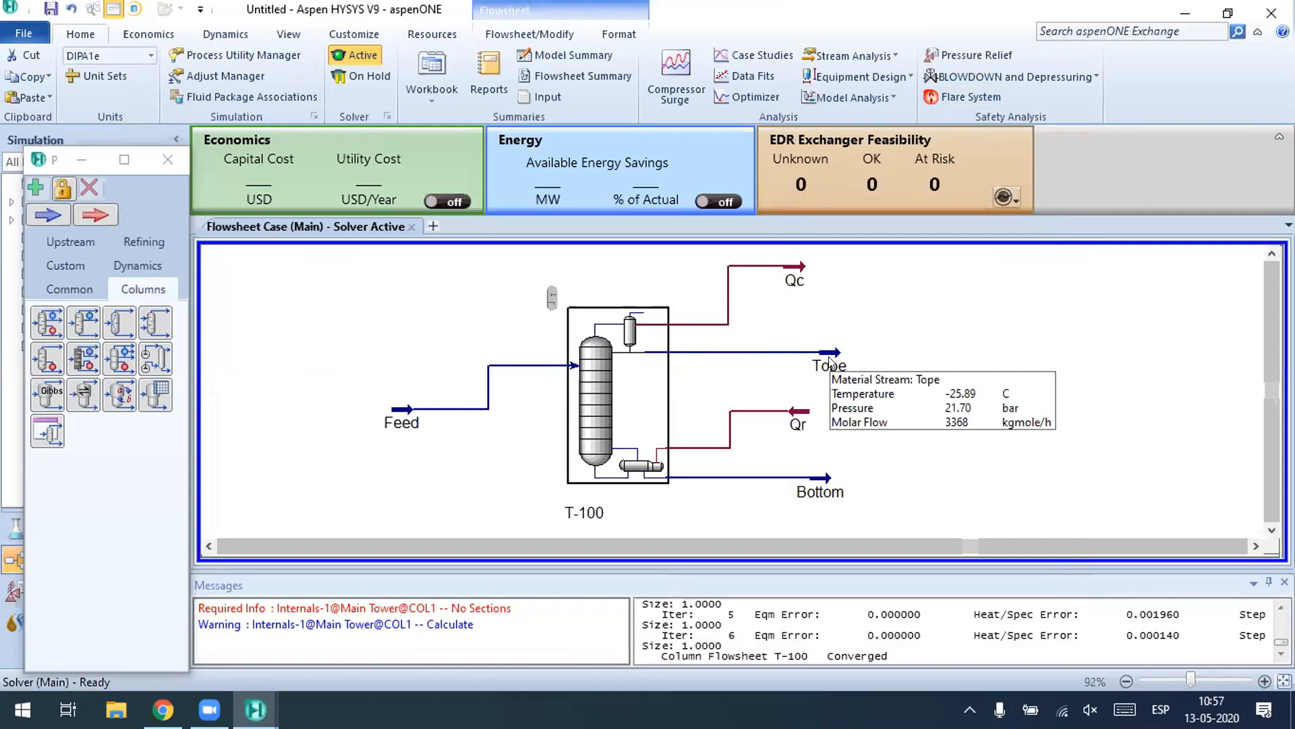
{"action": "double_click", "coordinate": [829, 350]}
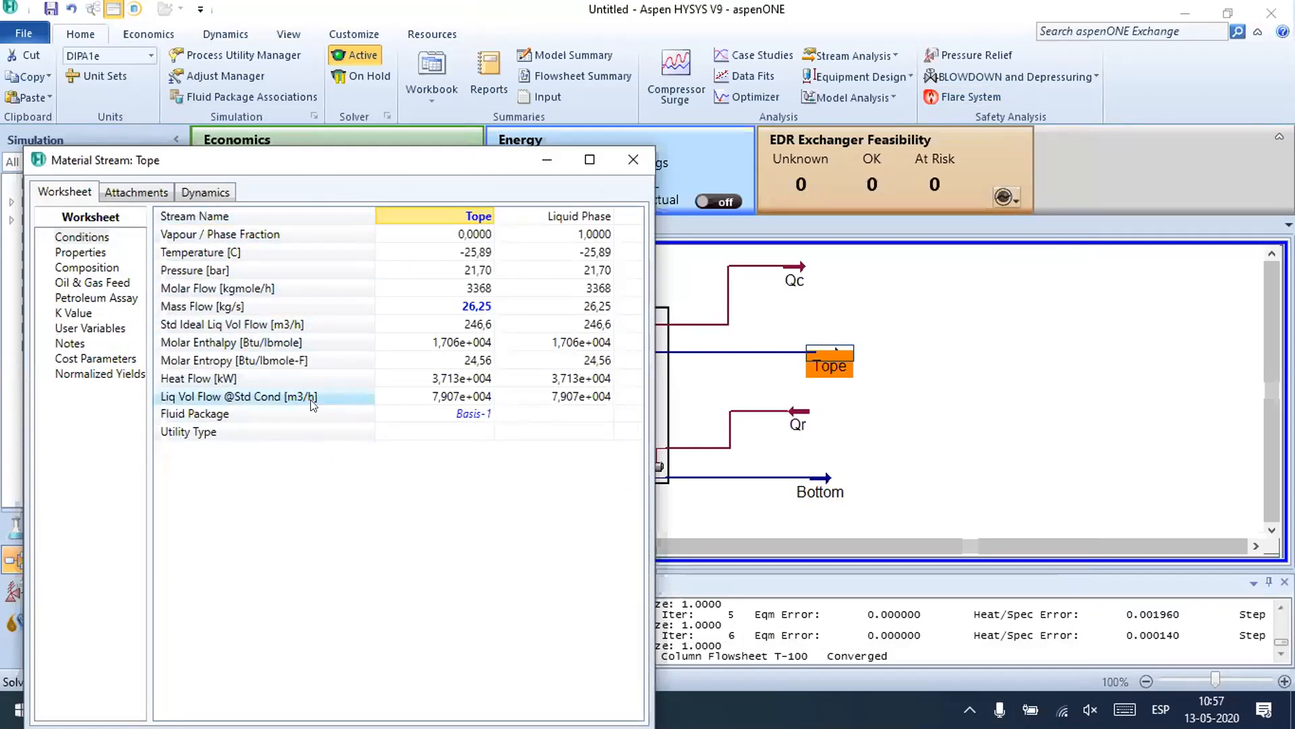
{"action": "left_click", "coordinate": [630, 159]}
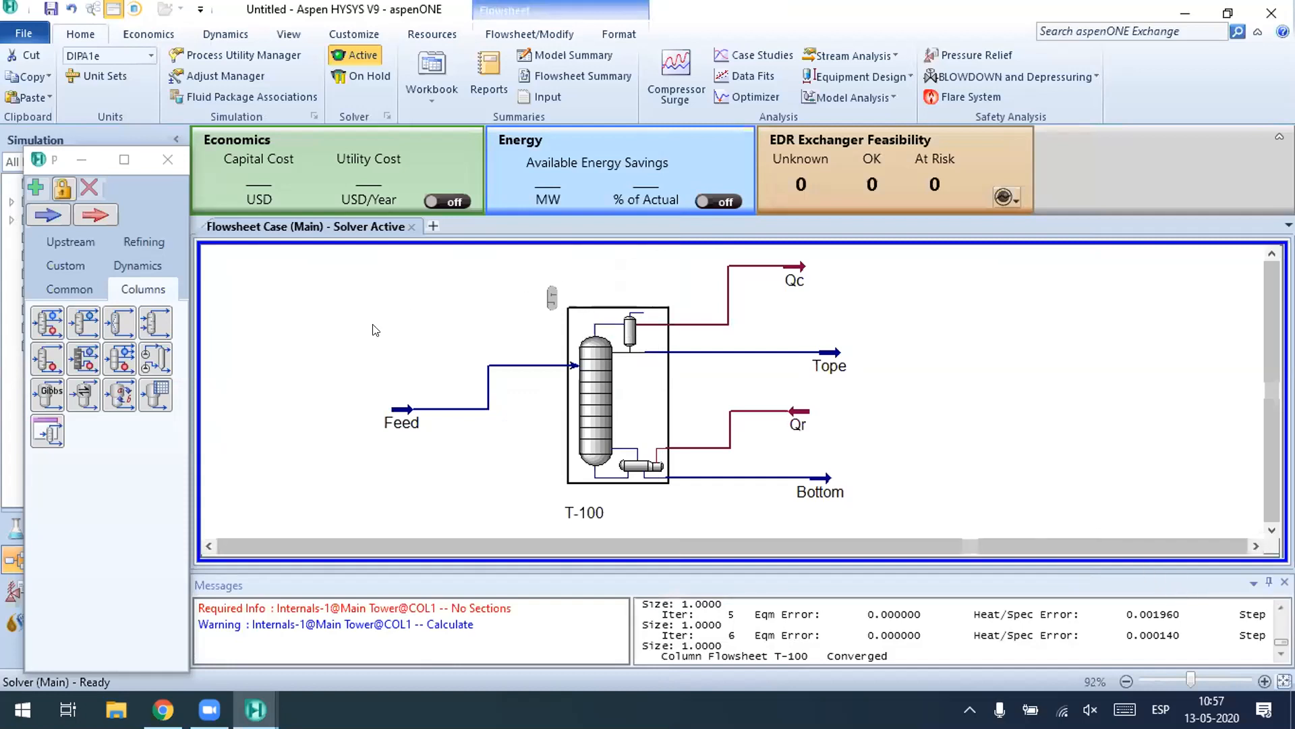
Step: Rearrange the Feed, Qc, Tope, Qr and Bottom streams around column T-100 so their connecting lines run straight
{"action": "left_click_drag", "start_coordinate": [410, 403], "coordinate": [389, 359]}
{"action": "left_click", "coordinate": [439, 448]}
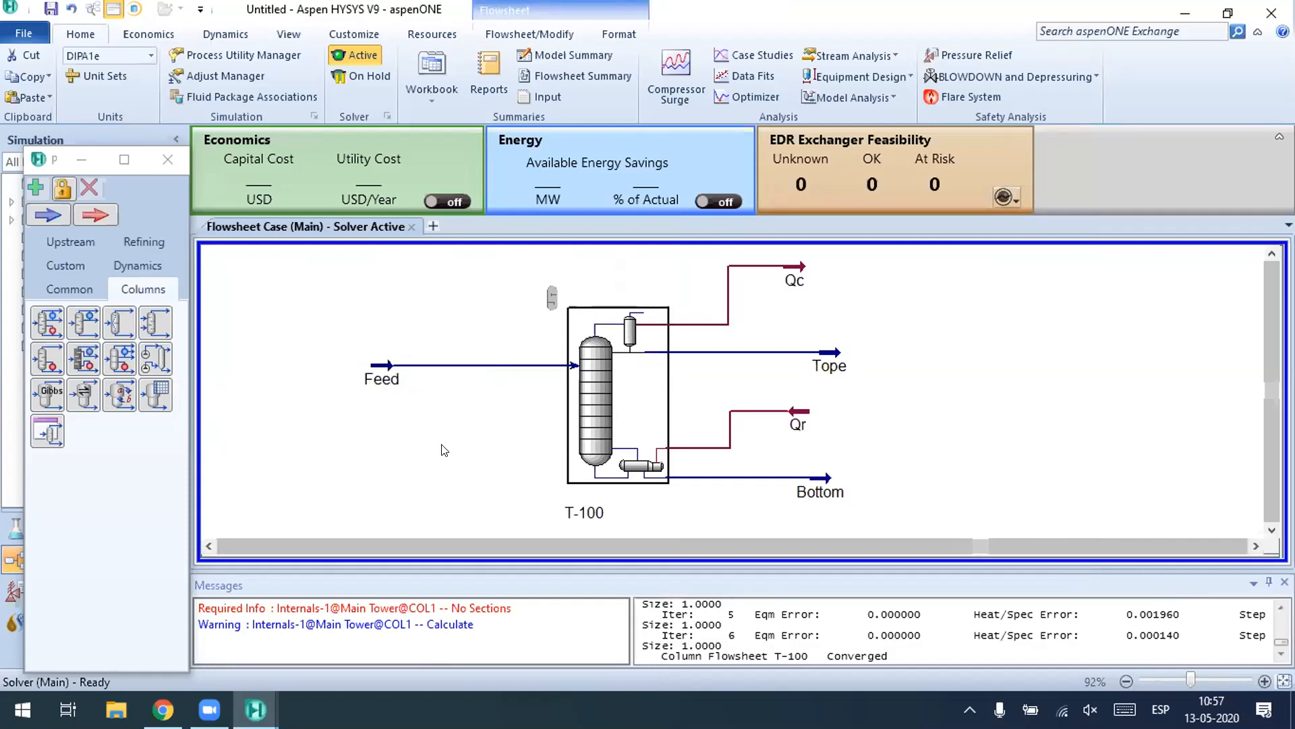
{"action": "left_click_drag", "start_coordinate": [814, 479], "coordinate": [790, 514]}
{"action": "left_click_drag", "start_coordinate": [803, 419], "coordinate": [858, 448]}
{"action": "left_click_drag", "start_coordinate": [795, 270], "coordinate": [866, 351]}
{"action": "left_click", "coordinate": [916, 310]}
{"action": "left_click", "coordinate": [917, 344]}
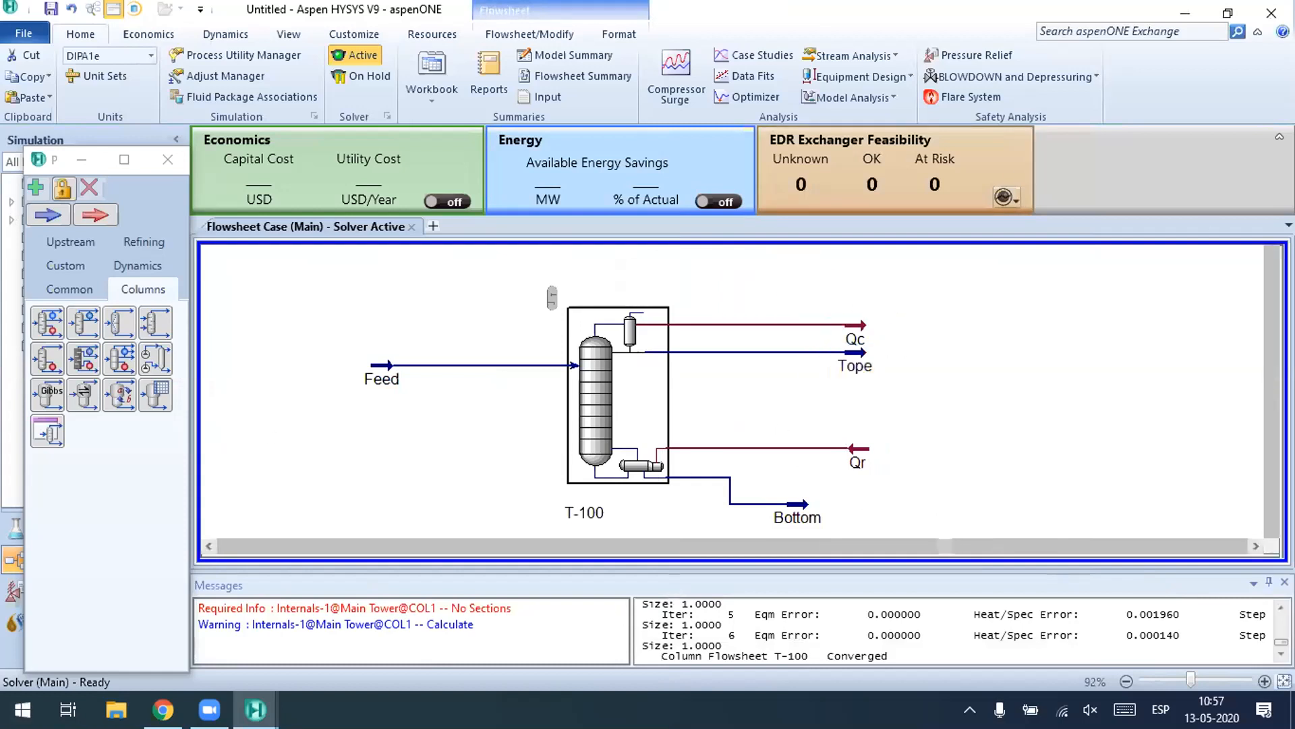
{"action": "left_click_drag", "start_coordinate": [797, 501], "coordinate": [858, 474]}
{"action": "left_click", "coordinate": [897, 449]}
{"action": "left_click", "coordinate": [909, 447]}
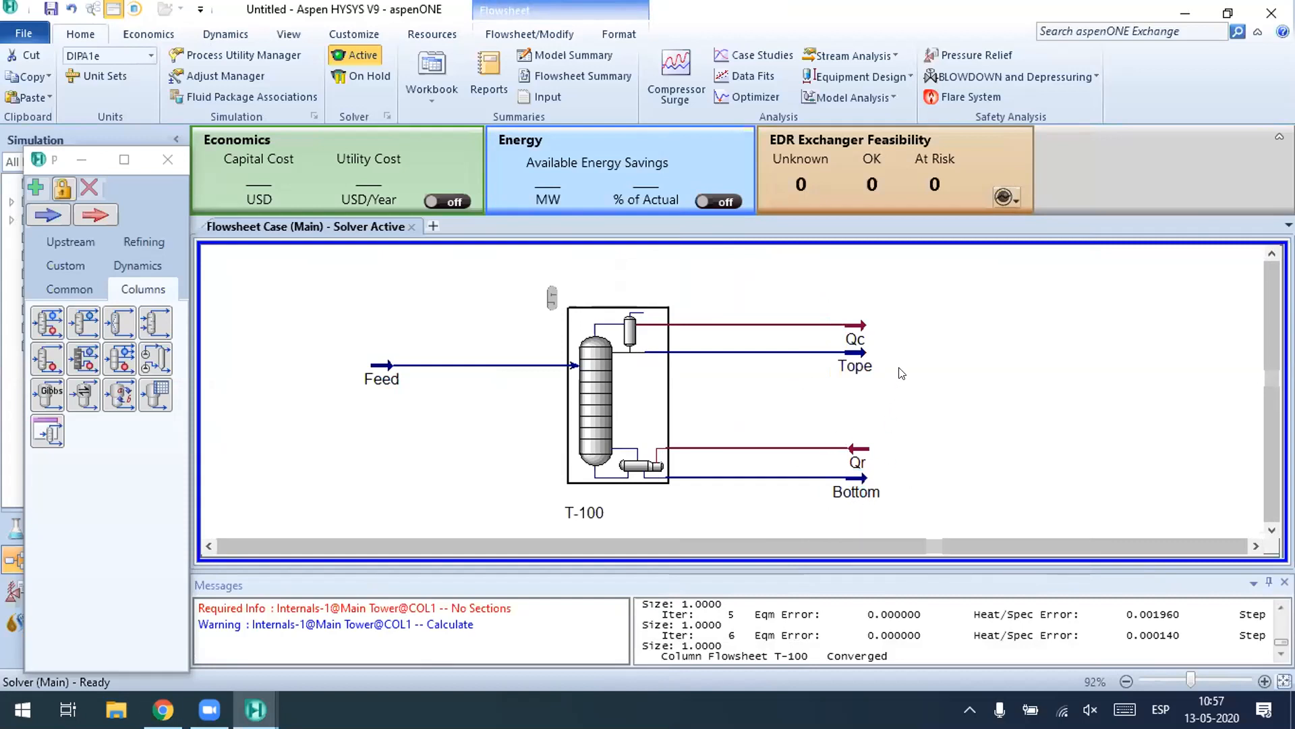
{"action": "left_click", "coordinate": [390, 368]}
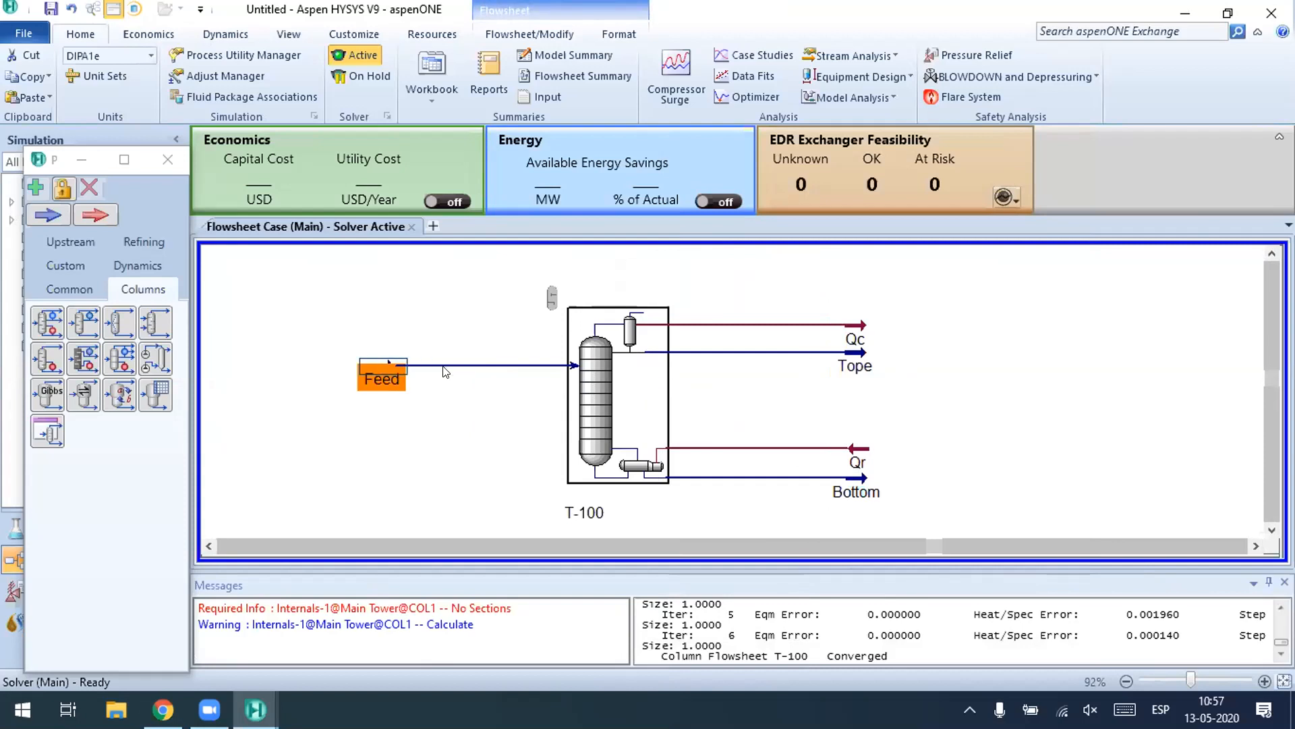
Step: Move the Feed stream closer to column T-100 and open the column's performance summary in a maximized window
{"action": "left_click_drag", "start_coordinate": [390, 368], "coordinate": [445, 370]}
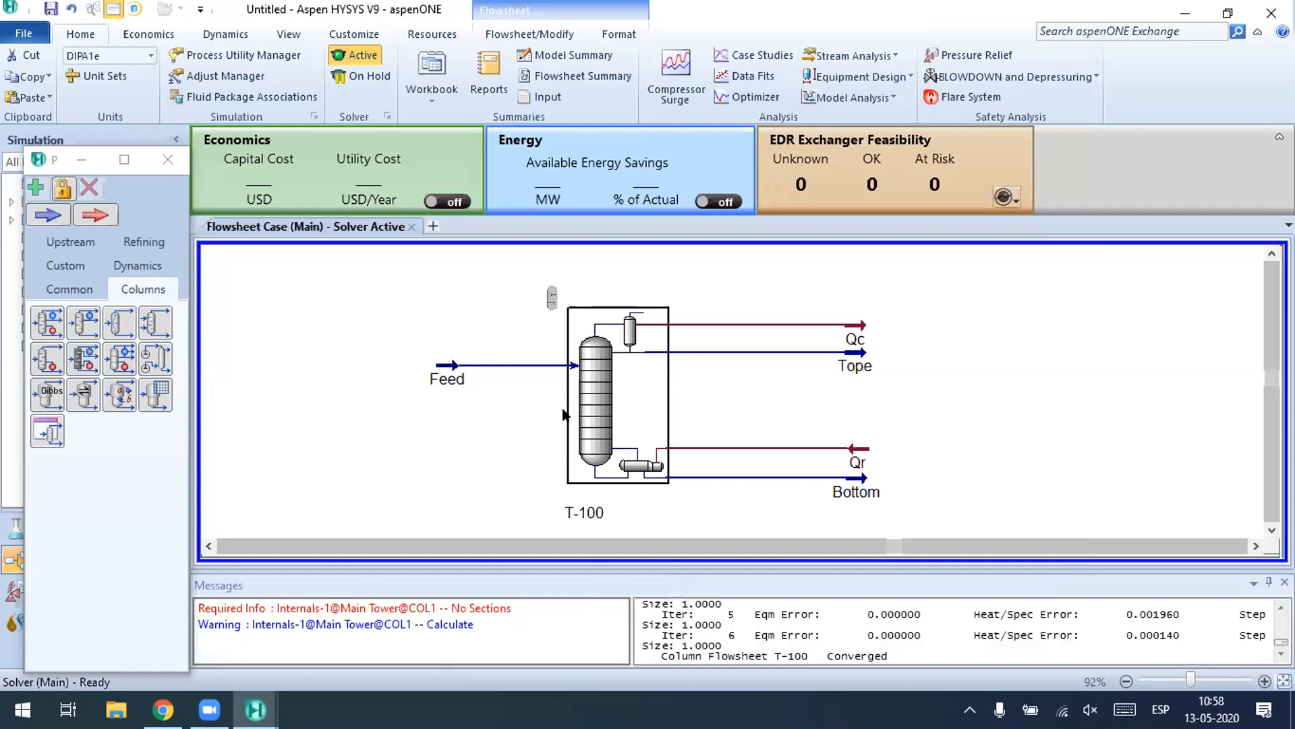
{"action": "double_click", "coordinate": [589, 353]}
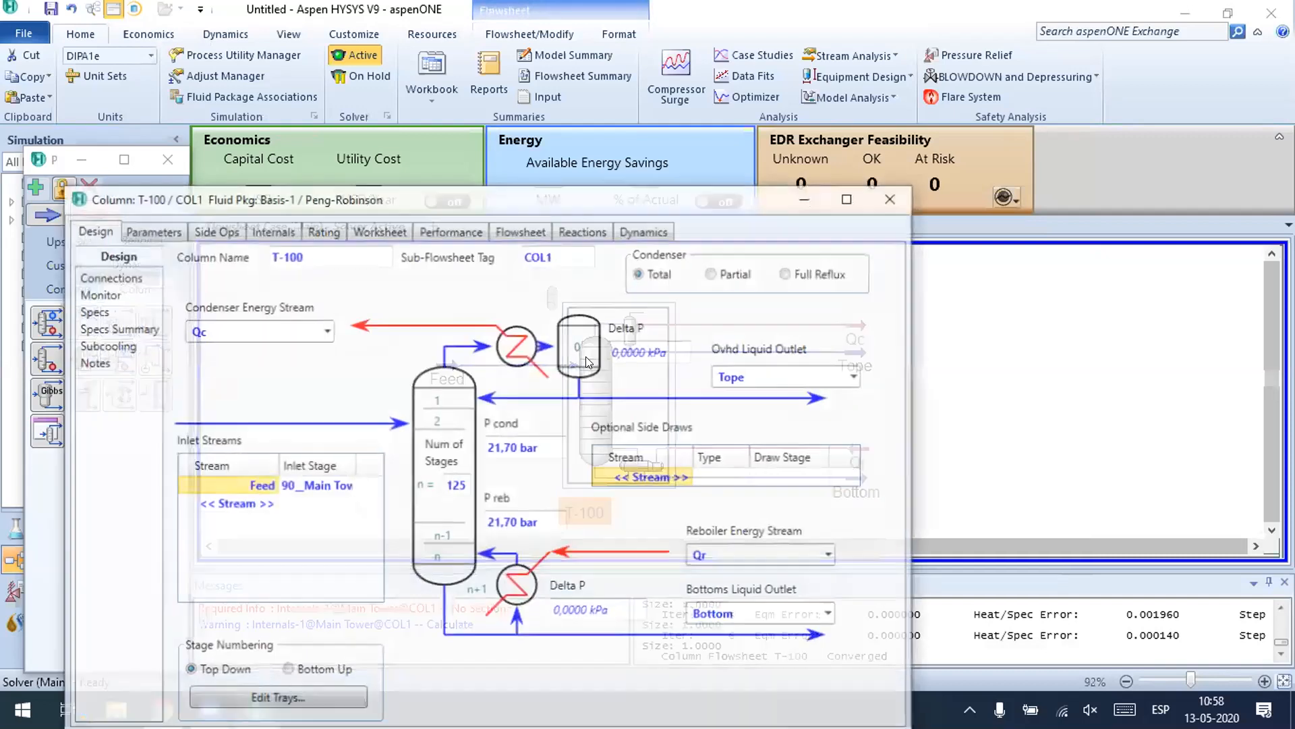
{"action": "left_click", "coordinate": [448, 227]}
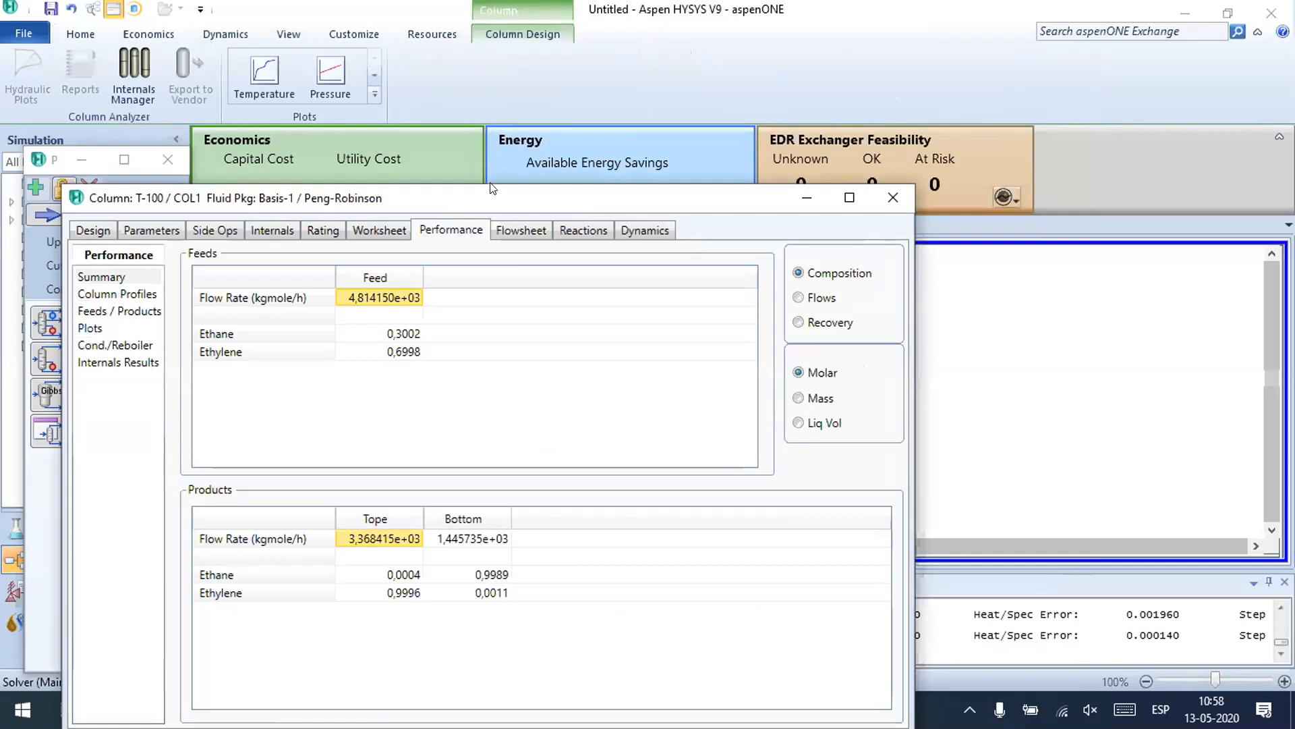
{"action": "double_click", "coordinate": [492, 191]}
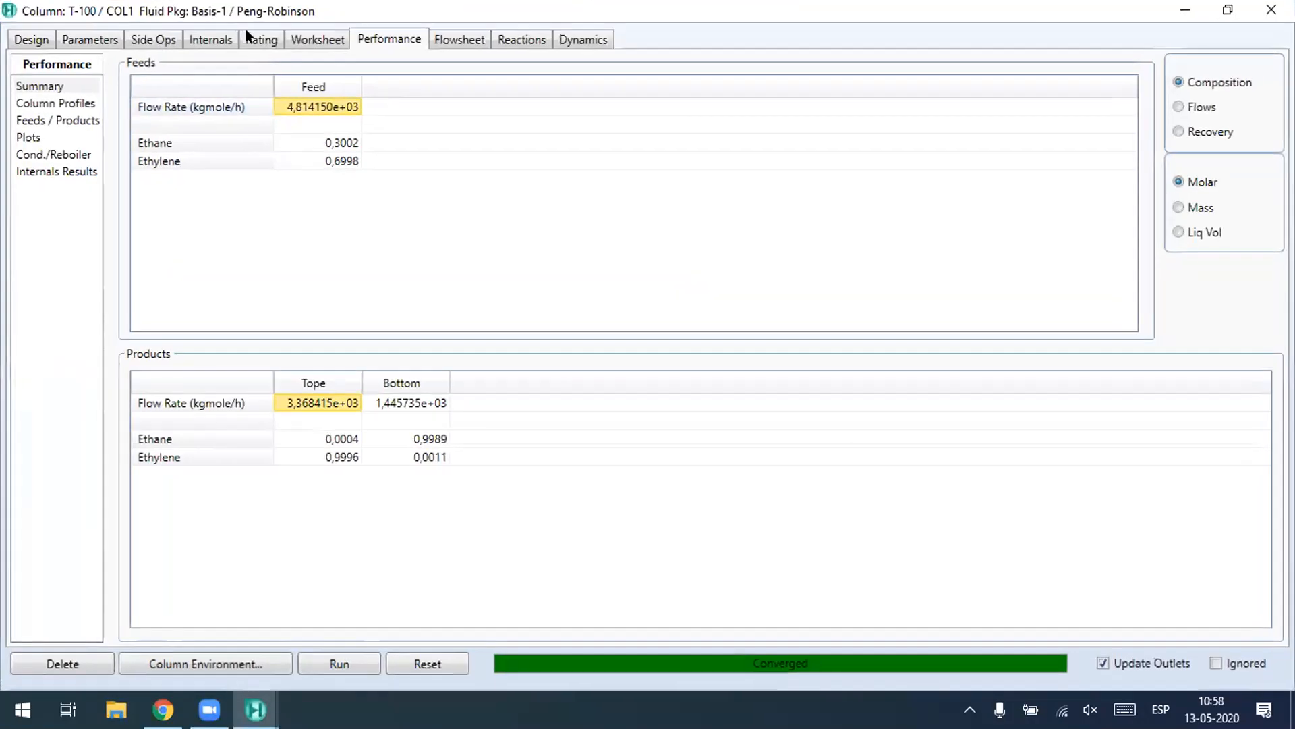
Step: Review the column's worksheet, rating and side operations pages, and examine the stage-by-stage profiles under its parameters
{"action": "left_click", "coordinate": [307, 38]}
{"action": "left_click", "coordinate": [250, 39]}
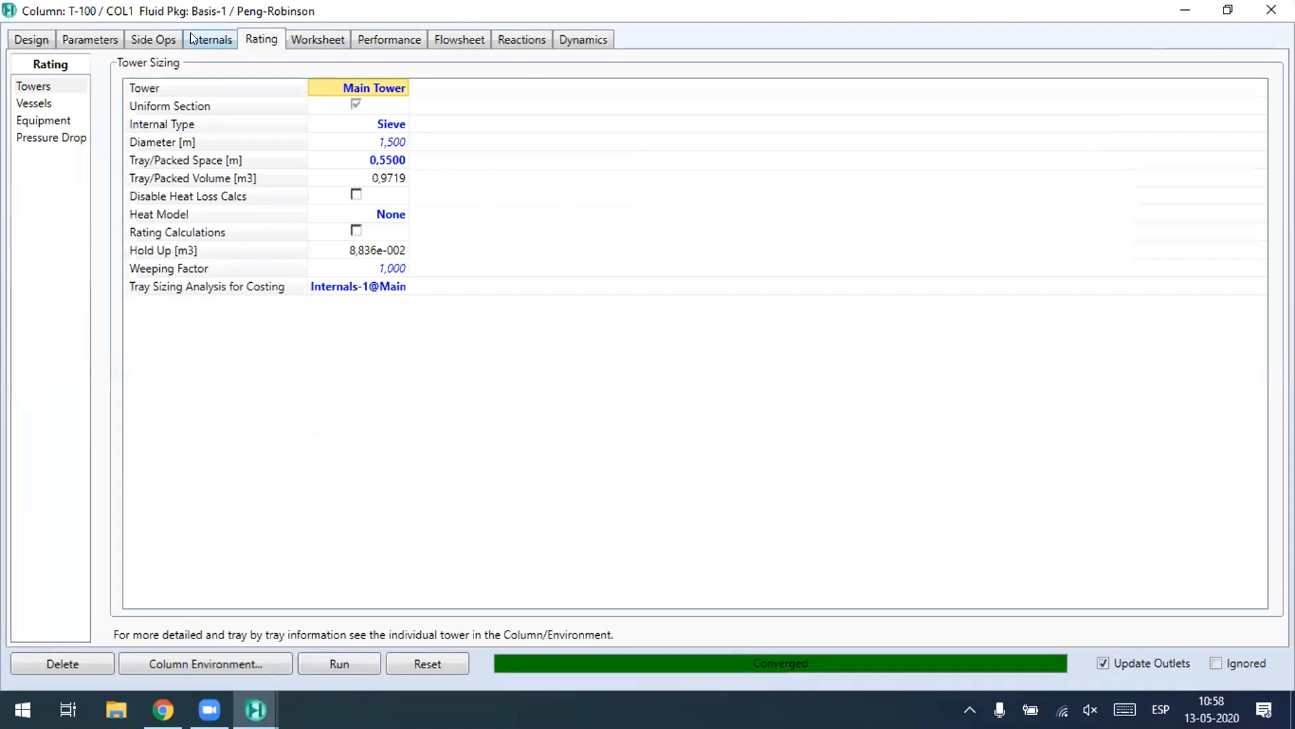
{"action": "left_click", "coordinate": [154, 41]}
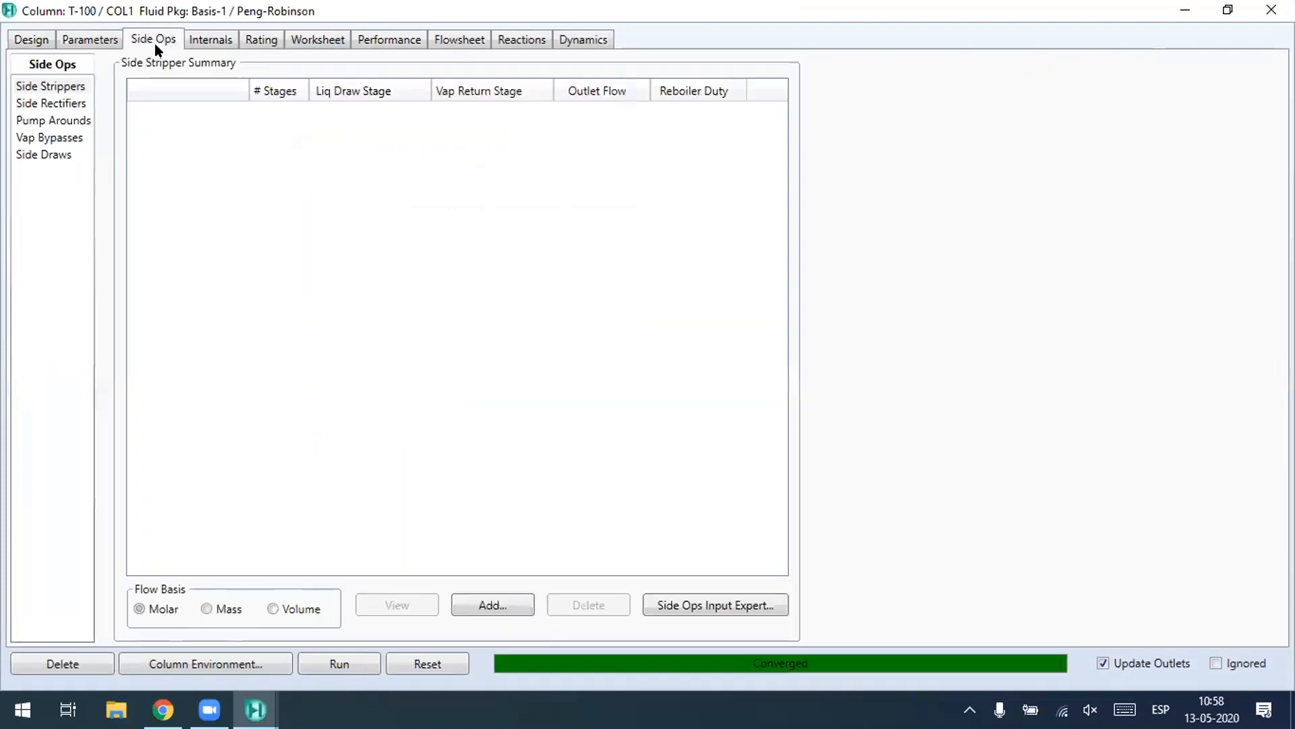
{"action": "left_click", "coordinate": [91, 35]}
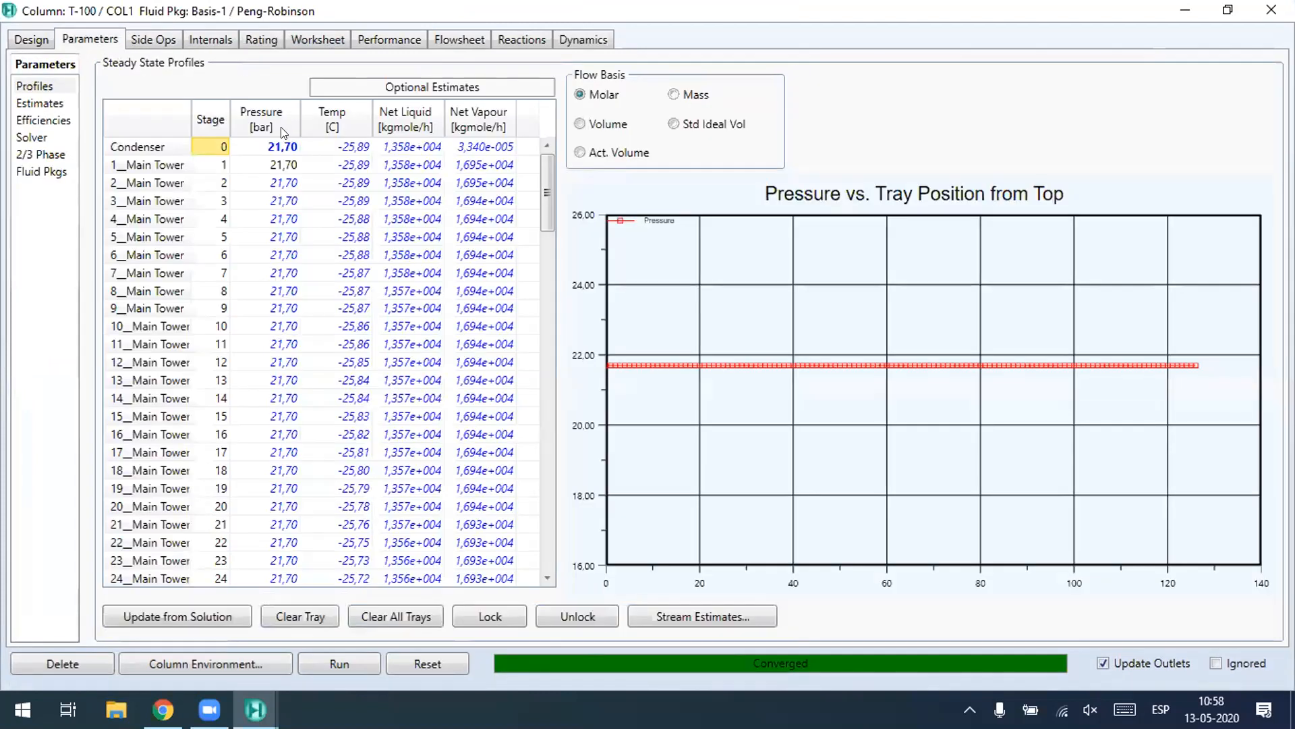
{"action": "scroll", "coordinate": [246, 223], "scroll_direction": "down", "scroll_amount": 4}
{"action": "scroll", "coordinate": [344, 159], "scroll_direction": "up", "scroll_amount": 4}
{"action": "scroll", "coordinate": [404, 141], "scroll_direction": "down", "scroll_amount": 1}
{"action": "scroll", "coordinate": [416, 128], "scroll_direction": "up", "scroll_amount": 1}
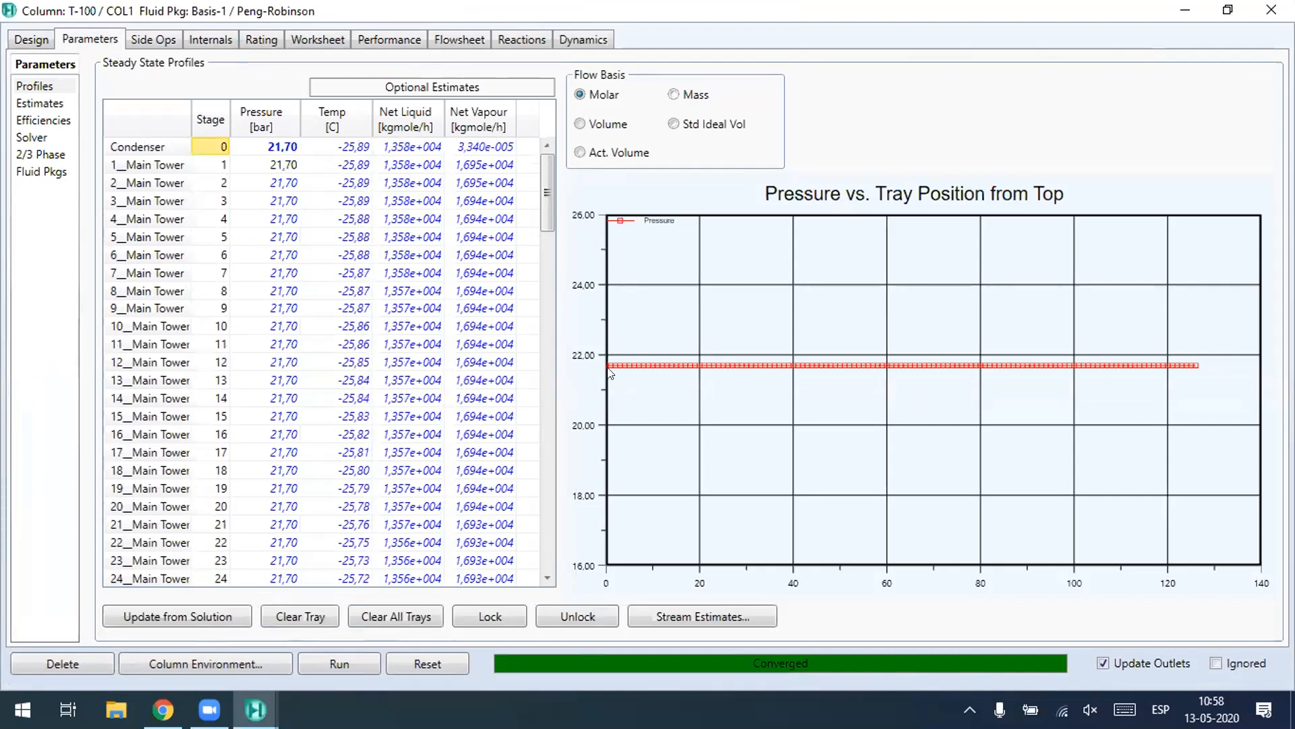
{"action": "scroll", "coordinate": [402, 312], "scroll_direction": "down", "scroll_amount": 4}
{"action": "scroll", "coordinate": [290, 324], "scroll_direction": "down", "scroll_amount": 4}
{"action": "scroll", "coordinate": [307, 269], "scroll_direction": "up", "scroll_amount": 8}
Step: Plot the column's temperature profile for all trays, examine the graph at full size and close it
{"action": "left_click", "coordinate": [401, 41]}
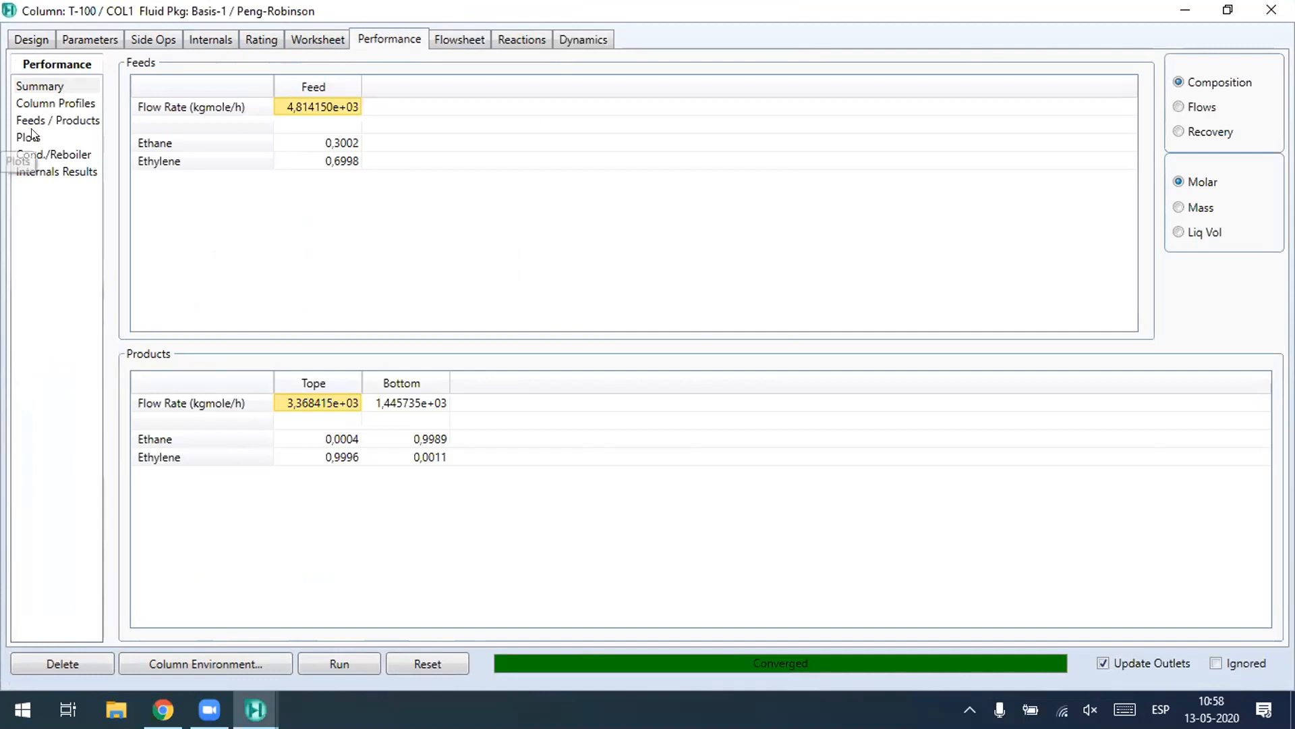
{"action": "left_click", "coordinate": [48, 136]}
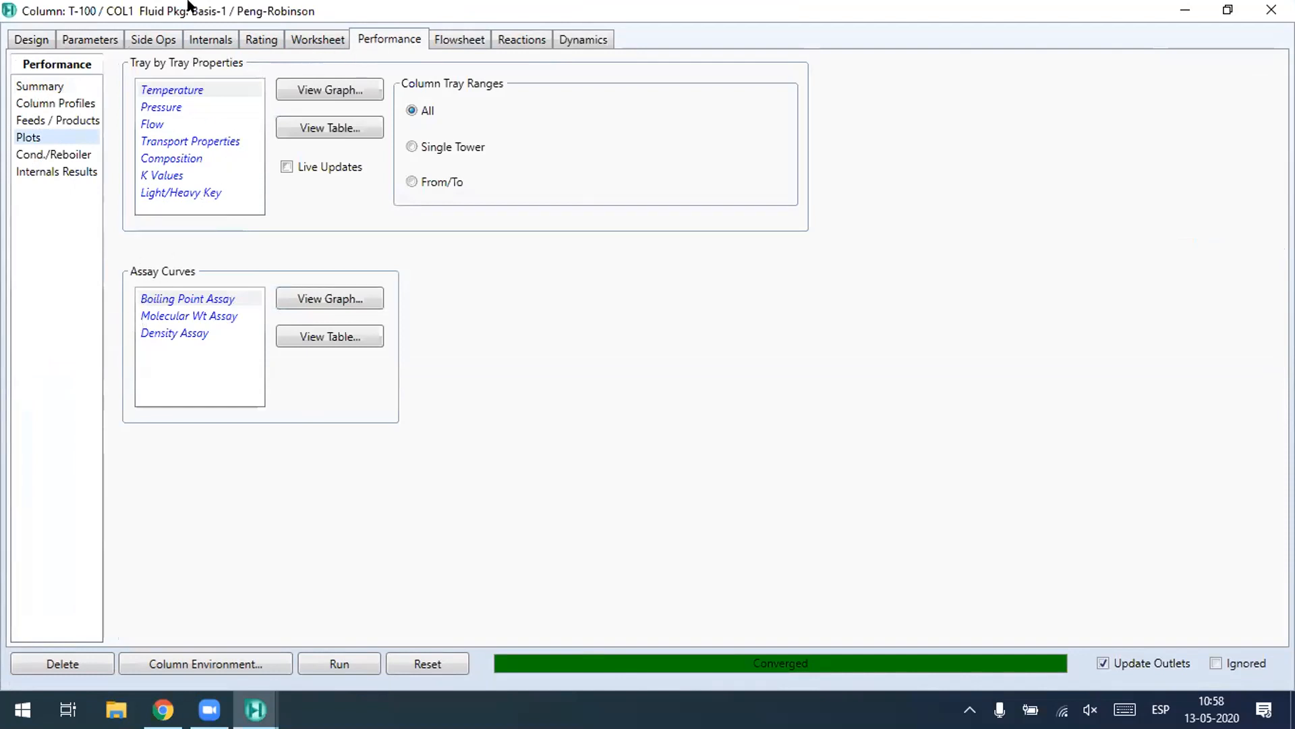
{"action": "left_click", "coordinate": [156, 89]}
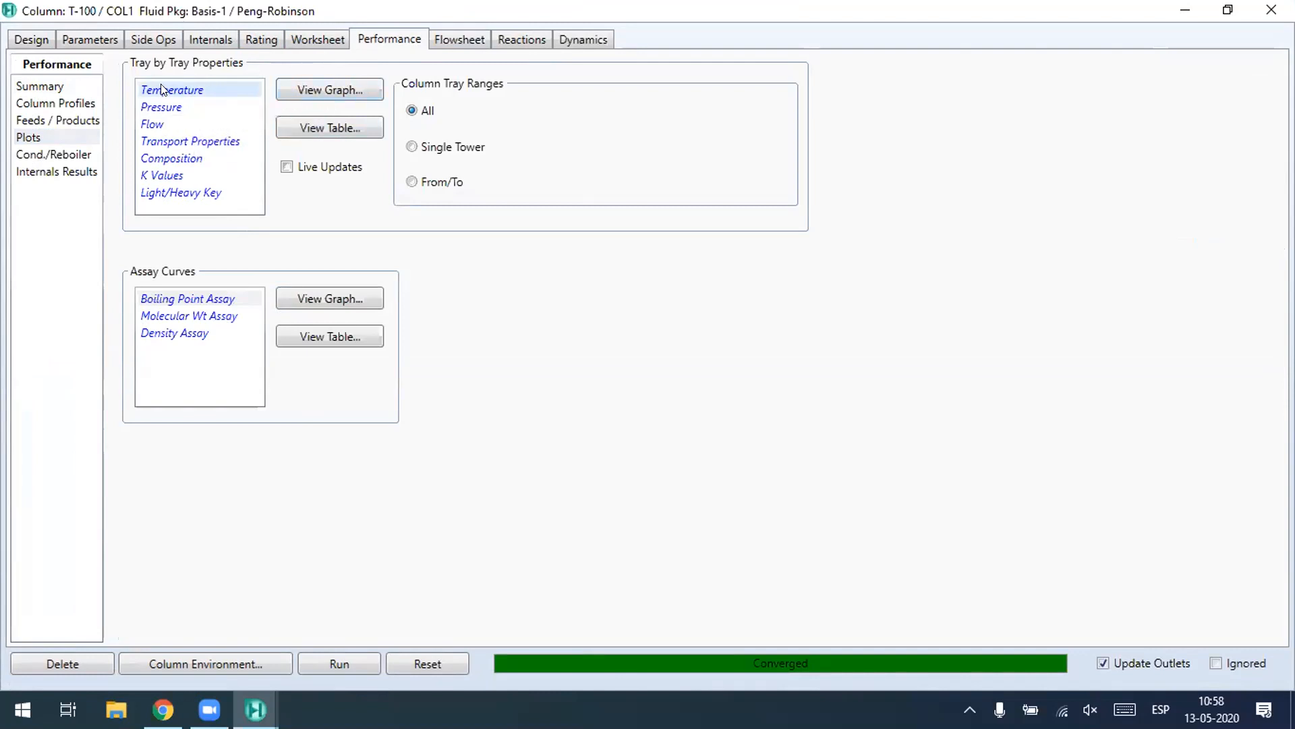
{"action": "left_click", "coordinate": [412, 109]}
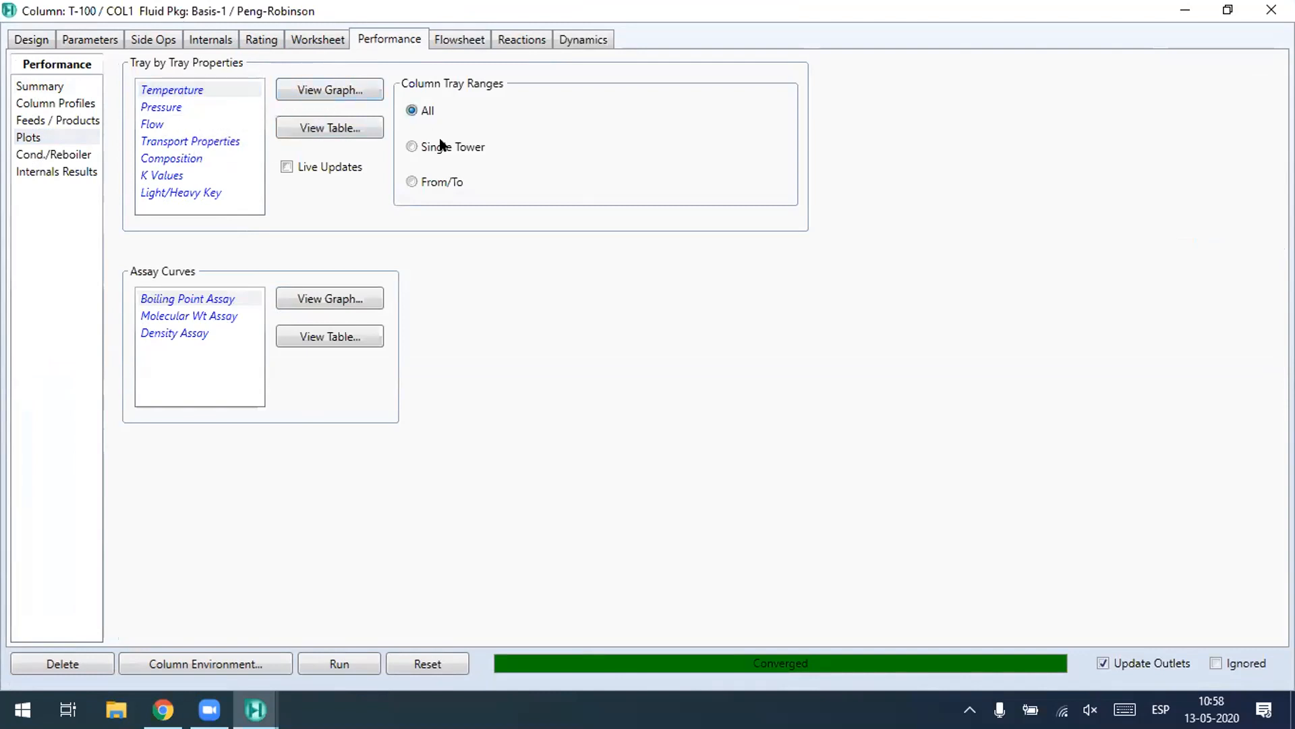
{"action": "left_click", "coordinate": [331, 89]}
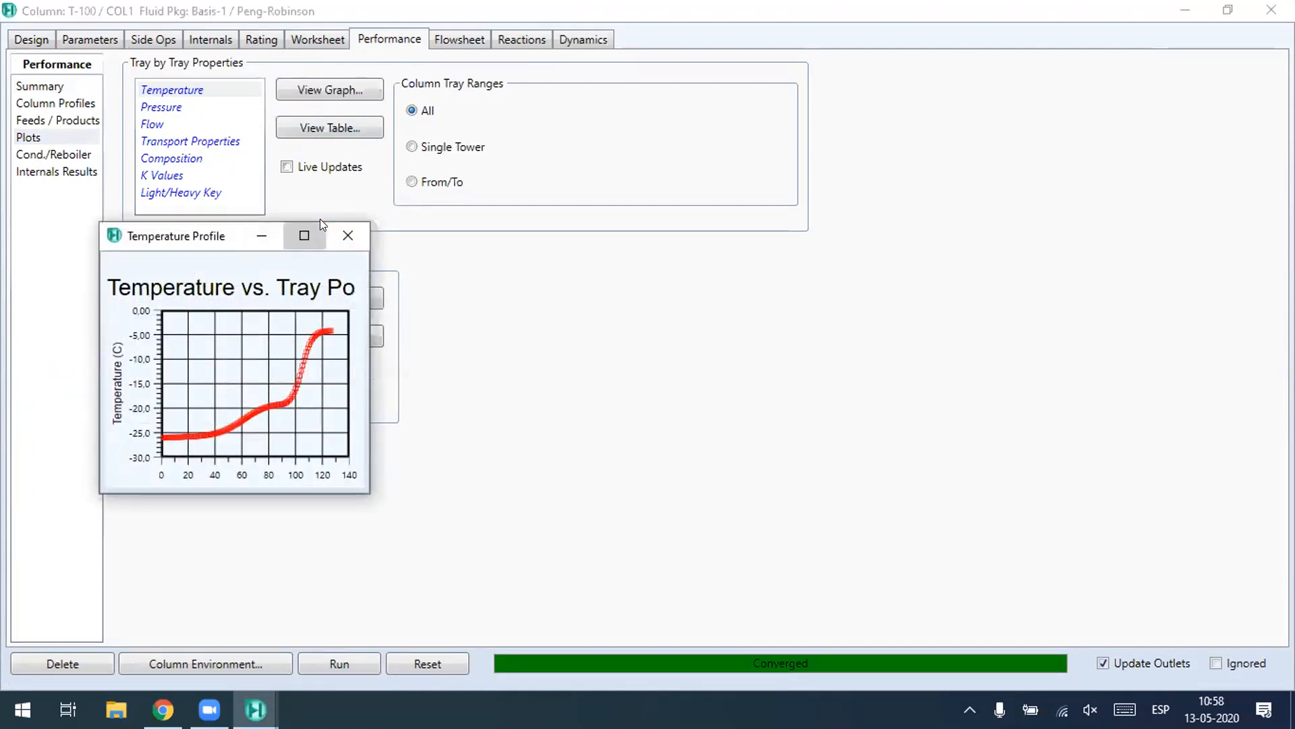
{"action": "left_click", "coordinate": [318, 229]}
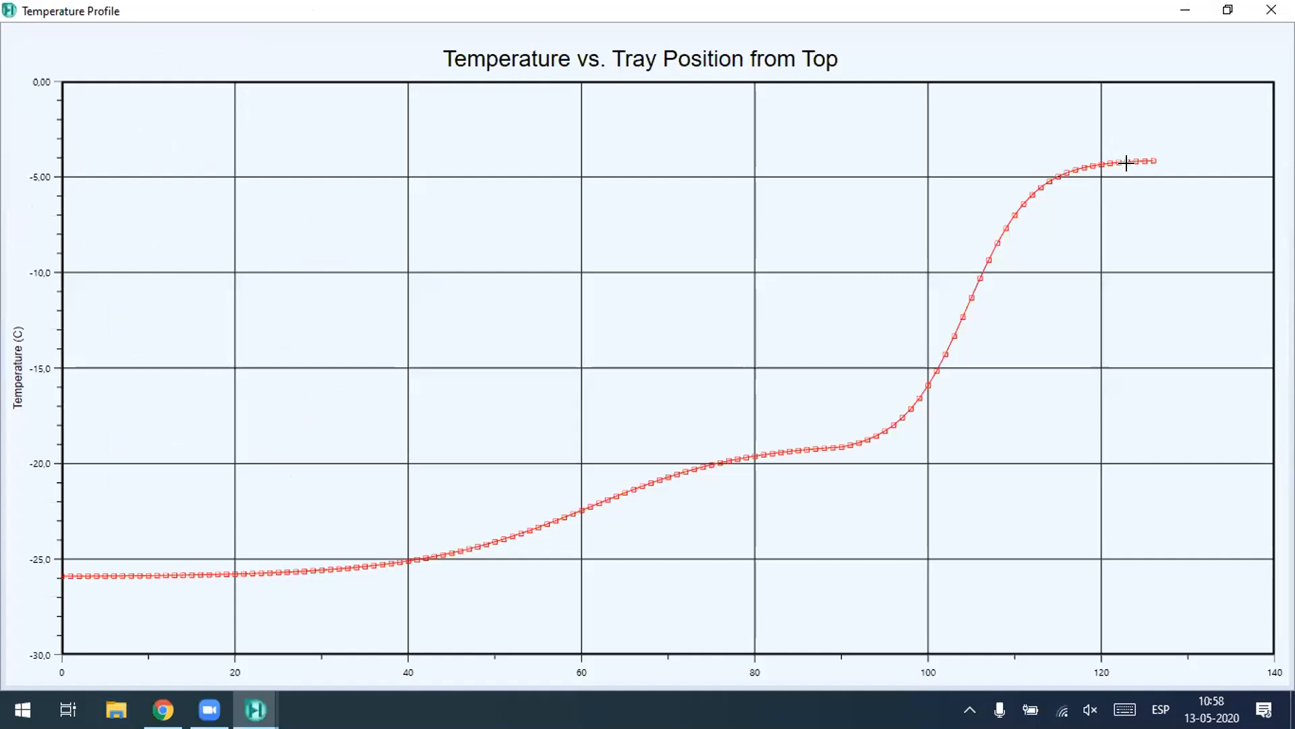
{"action": "mouse_move", "coordinate": [1149, 154]}
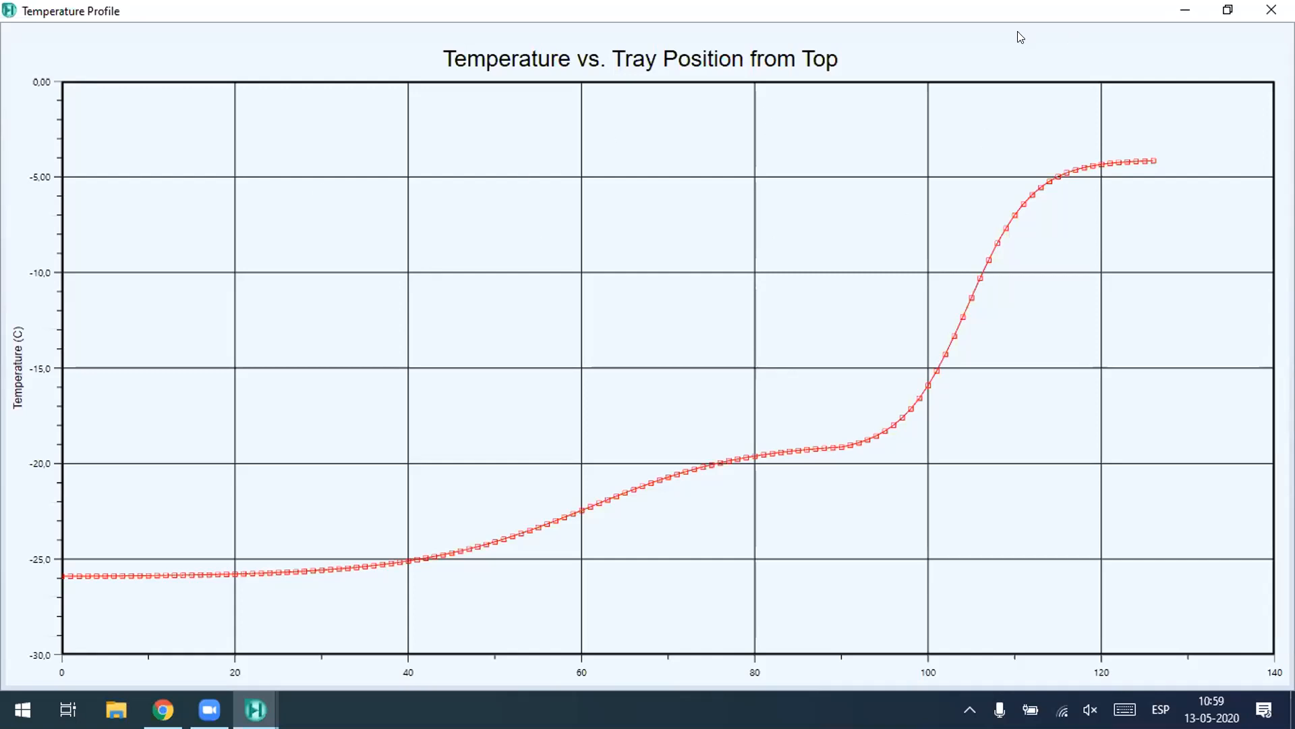
{"action": "left_click", "coordinate": [1271, 9]}
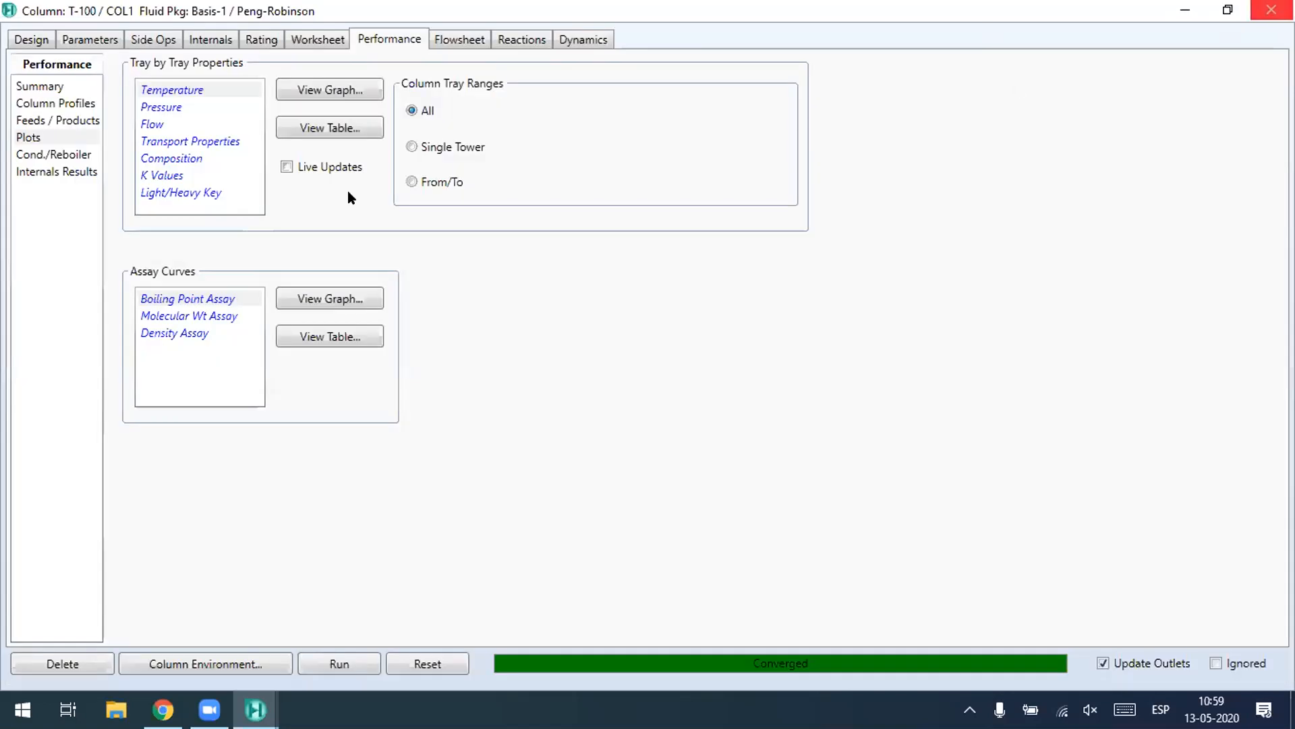
Step: Plot the composition profile for all trays at full size and examine the ethane and ethylene curves around tray 90
{"action": "left_click", "coordinate": [178, 159]}
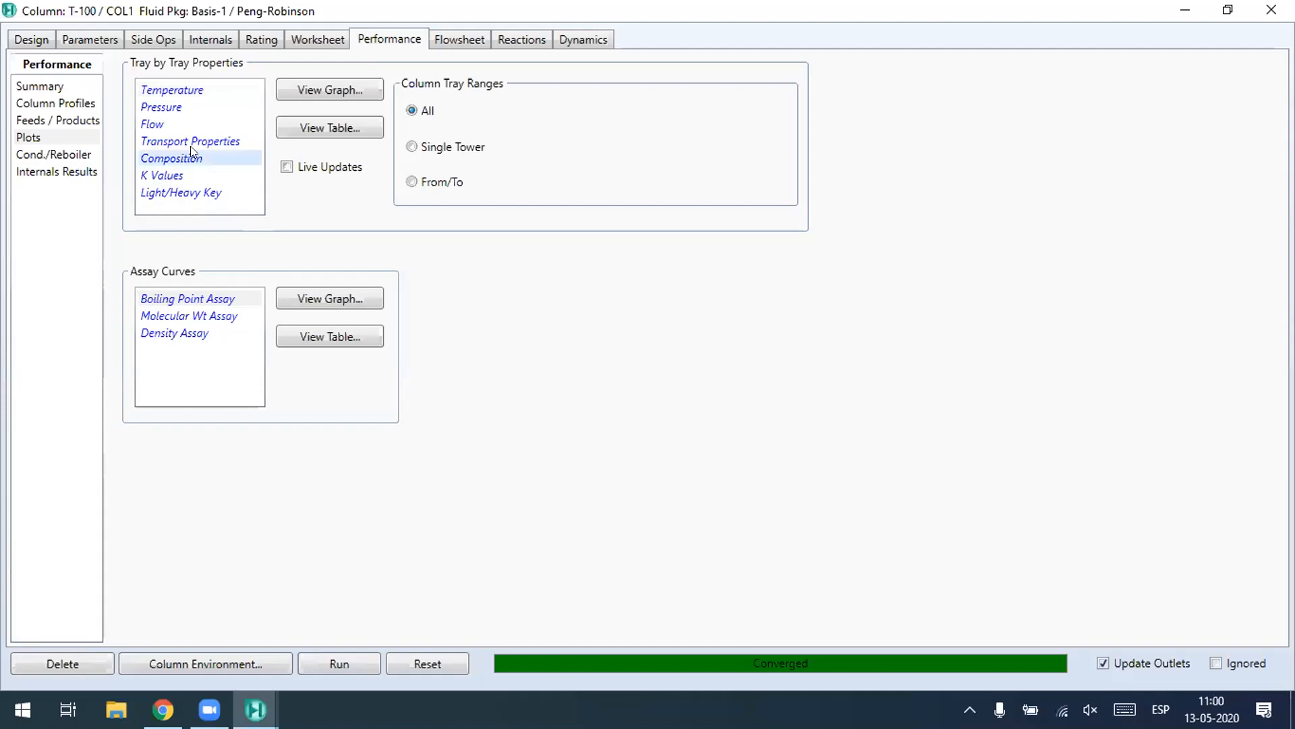
{"action": "left_click", "coordinate": [332, 88]}
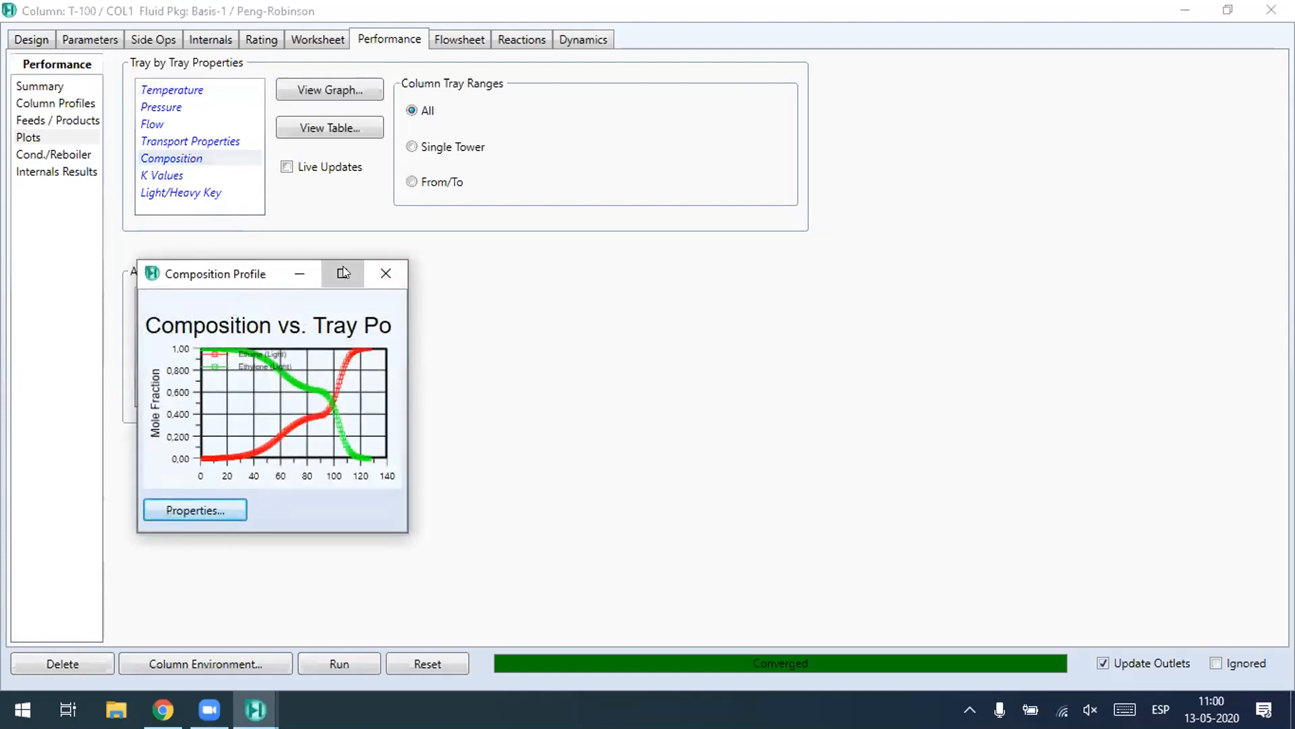
{"action": "left_click", "coordinate": [342, 273]}
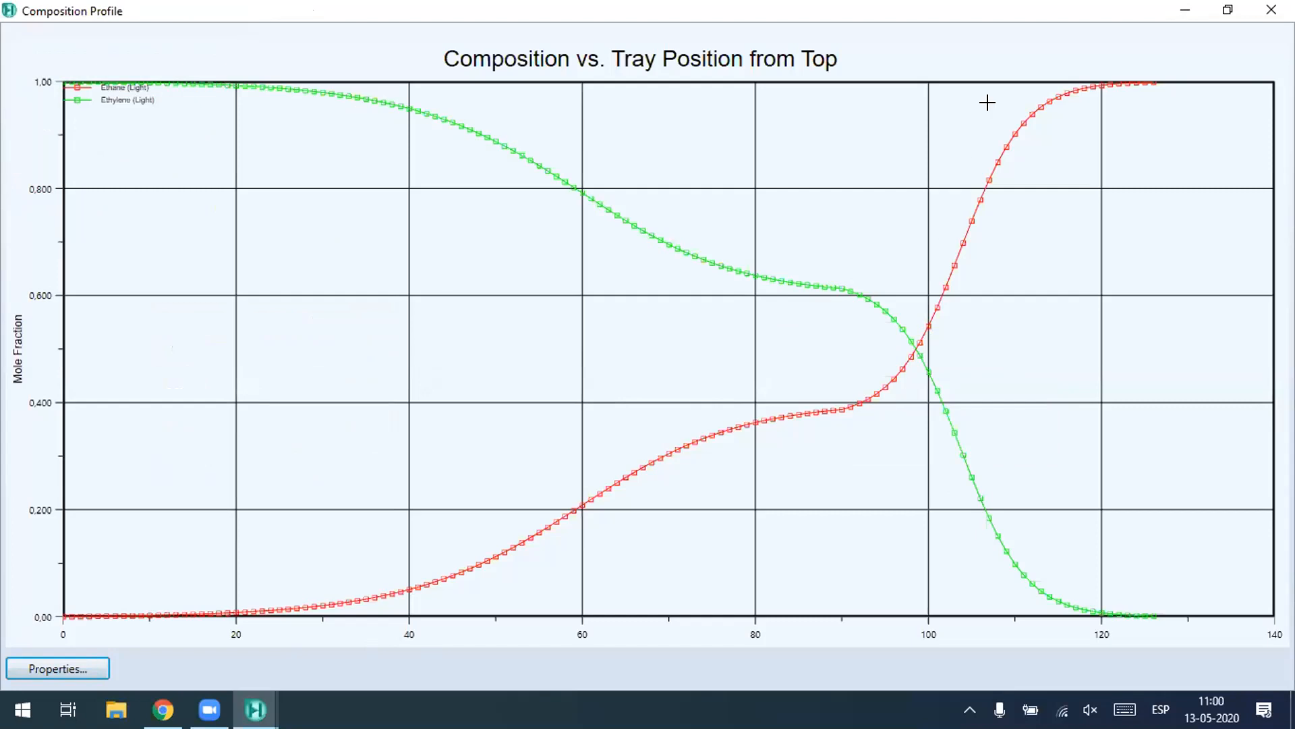
{"action": "mouse_move", "coordinate": [1096, 79]}
{"action": "left_click", "coordinate": [770, 683]}
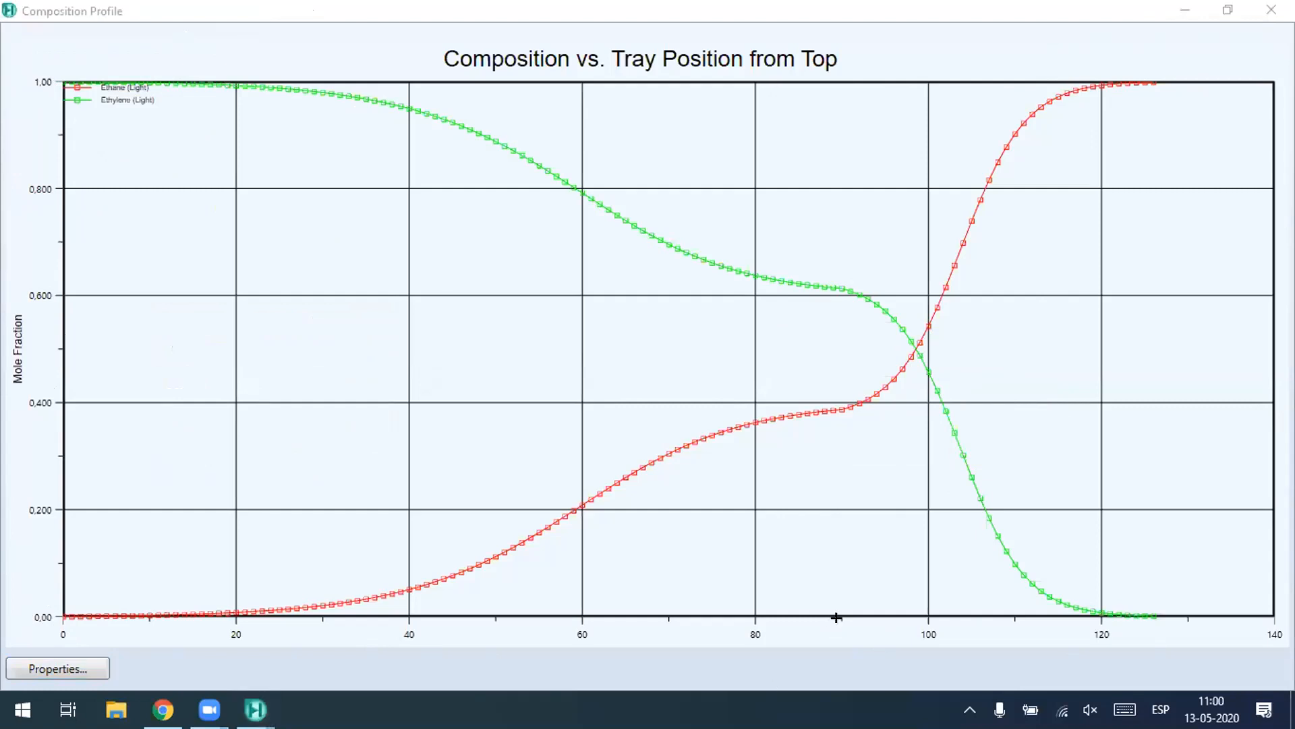
{"action": "left_click_drag", "start_coordinate": [835, 596], "coordinate": [830, 171]}
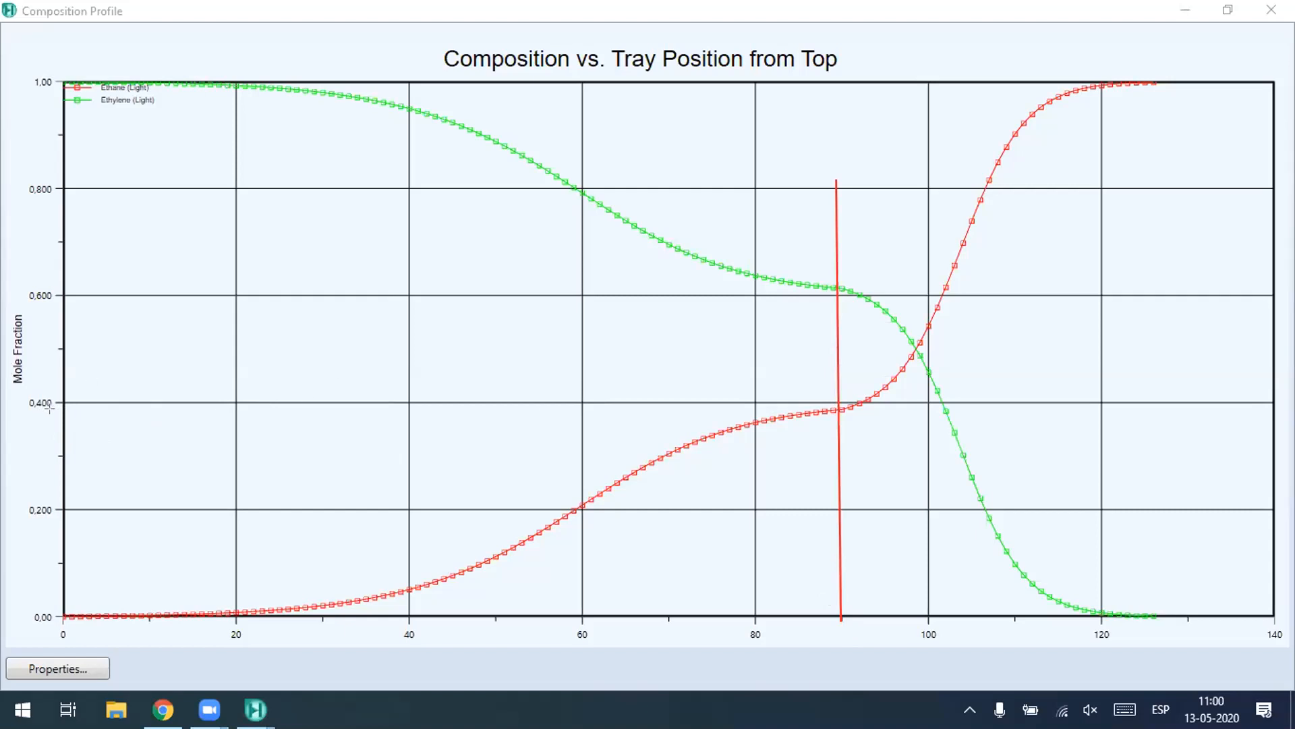
{"action": "left_click_drag", "start_coordinate": [35, 295], "coordinate": [24, 442]}
Step: Change the composition profile's basis to Mass, review the updated curves and close the graph
{"action": "left_click", "coordinate": [41, 668]}
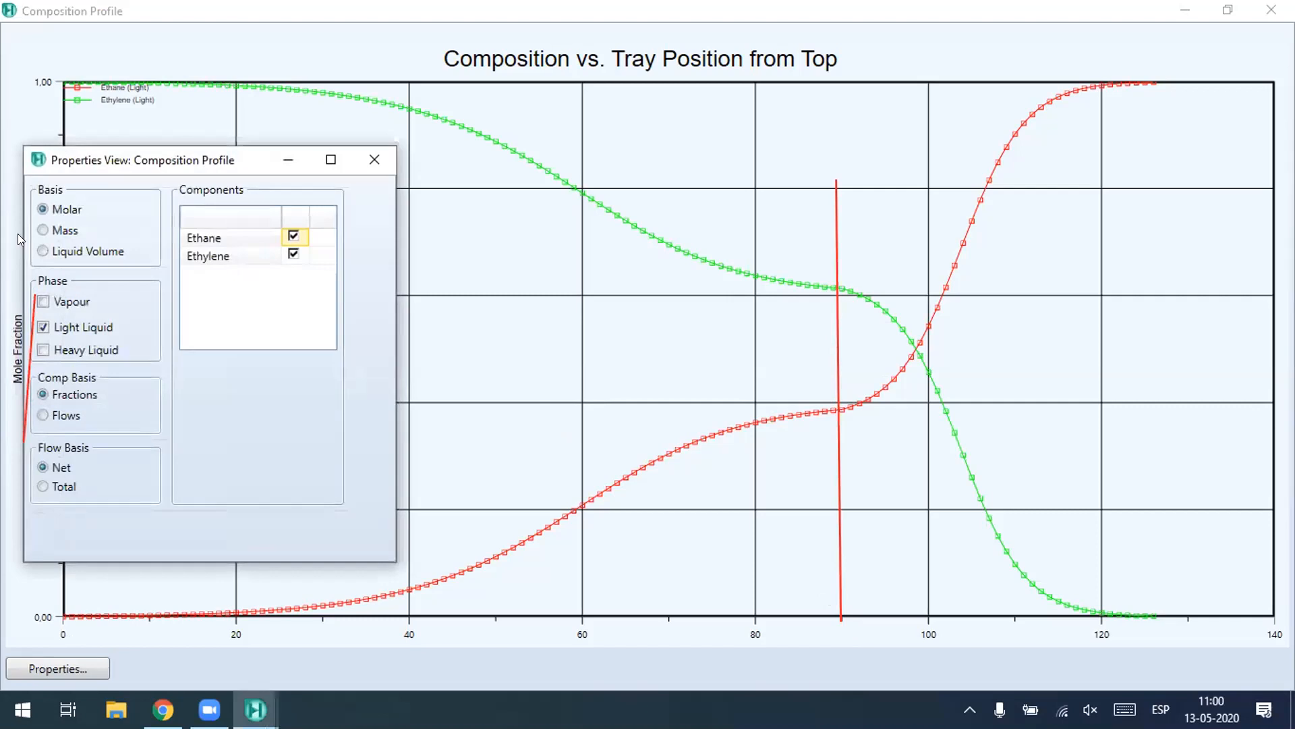
{"action": "left_click", "coordinate": [44, 230]}
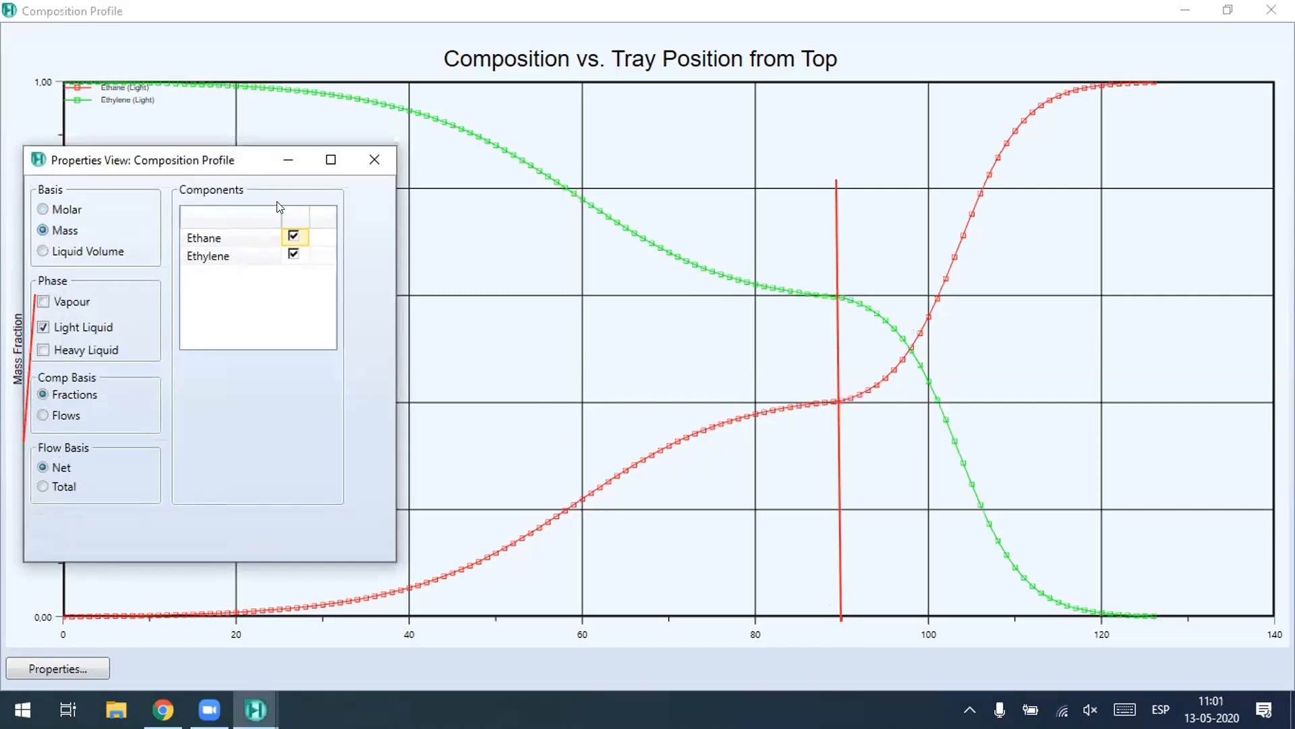
{"action": "left_click", "coordinate": [374, 160]}
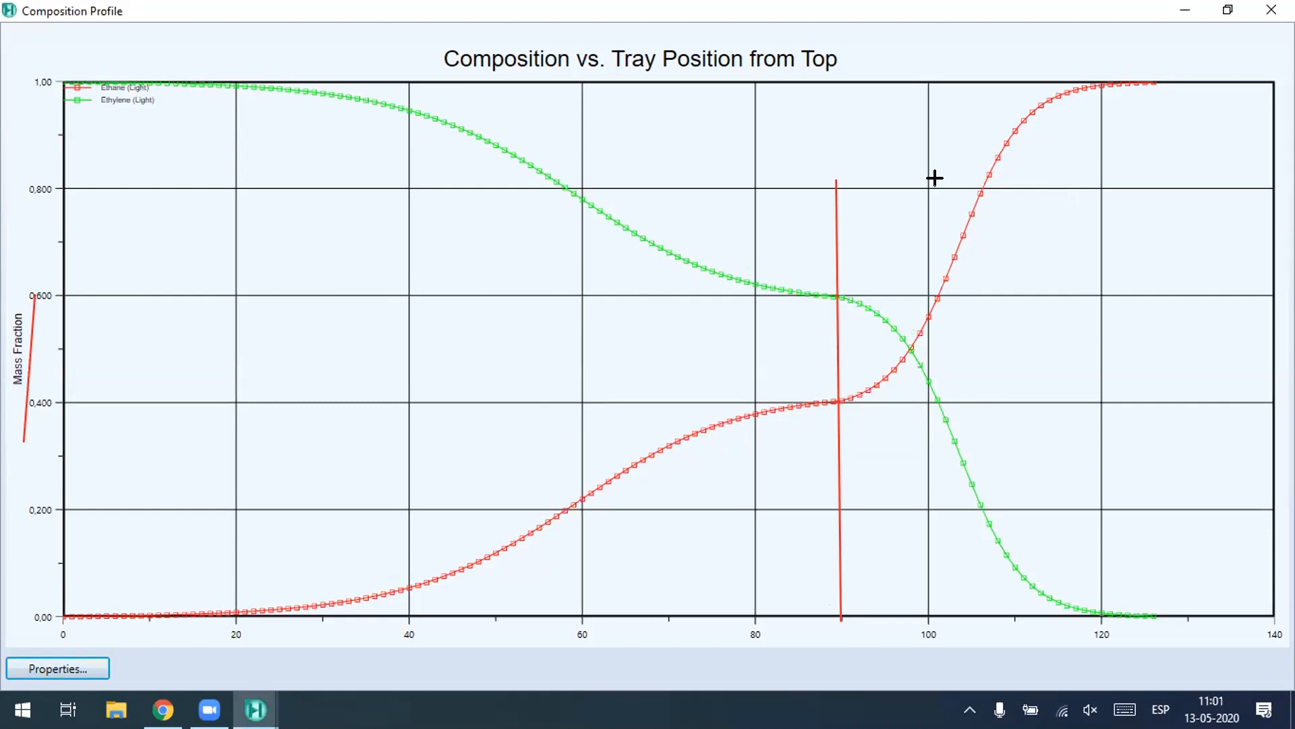
{"action": "left_click", "coordinate": [1263, 11]}
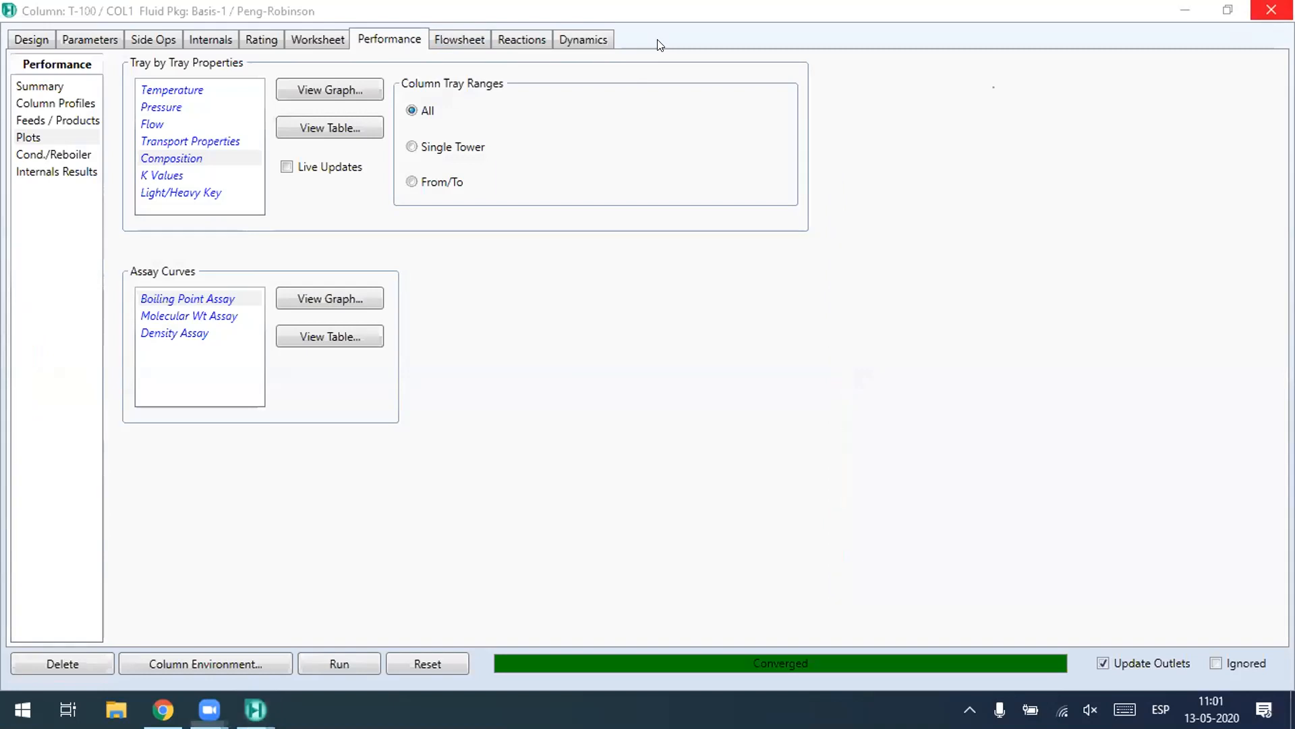
Step: Close the T-100 column window and the object palette to return to the flowsheet
{"action": "left_click", "coordinate": [664, 357]}
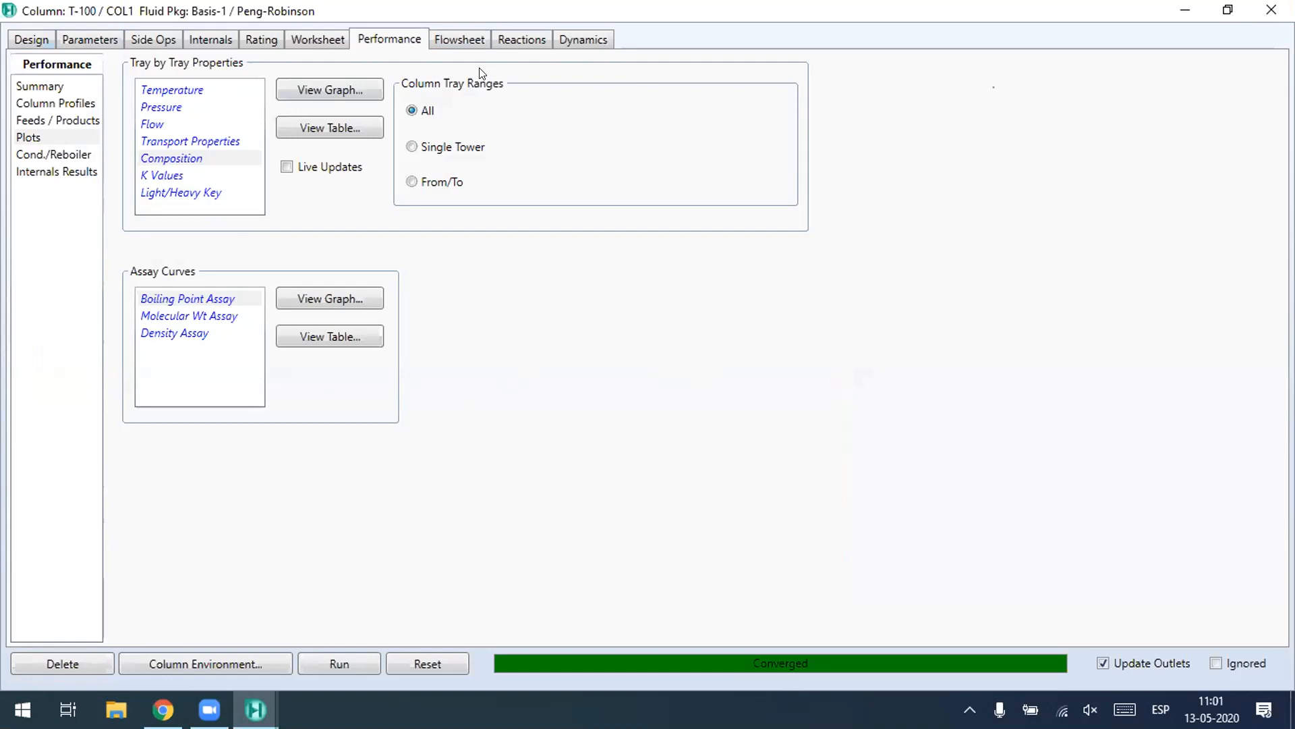
{"action": "left_click", "coordinate": [1261, 8]}
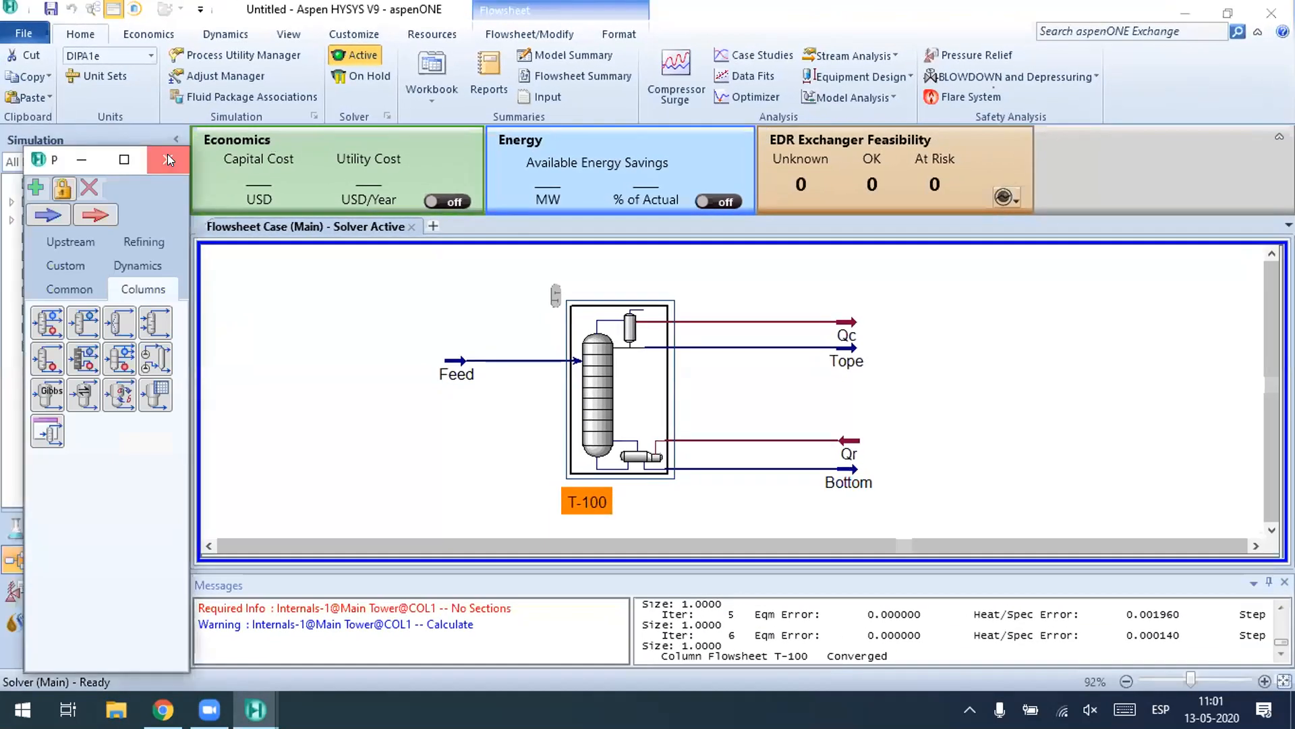
{"action": "left_click", "coordinate": [168, 158]}
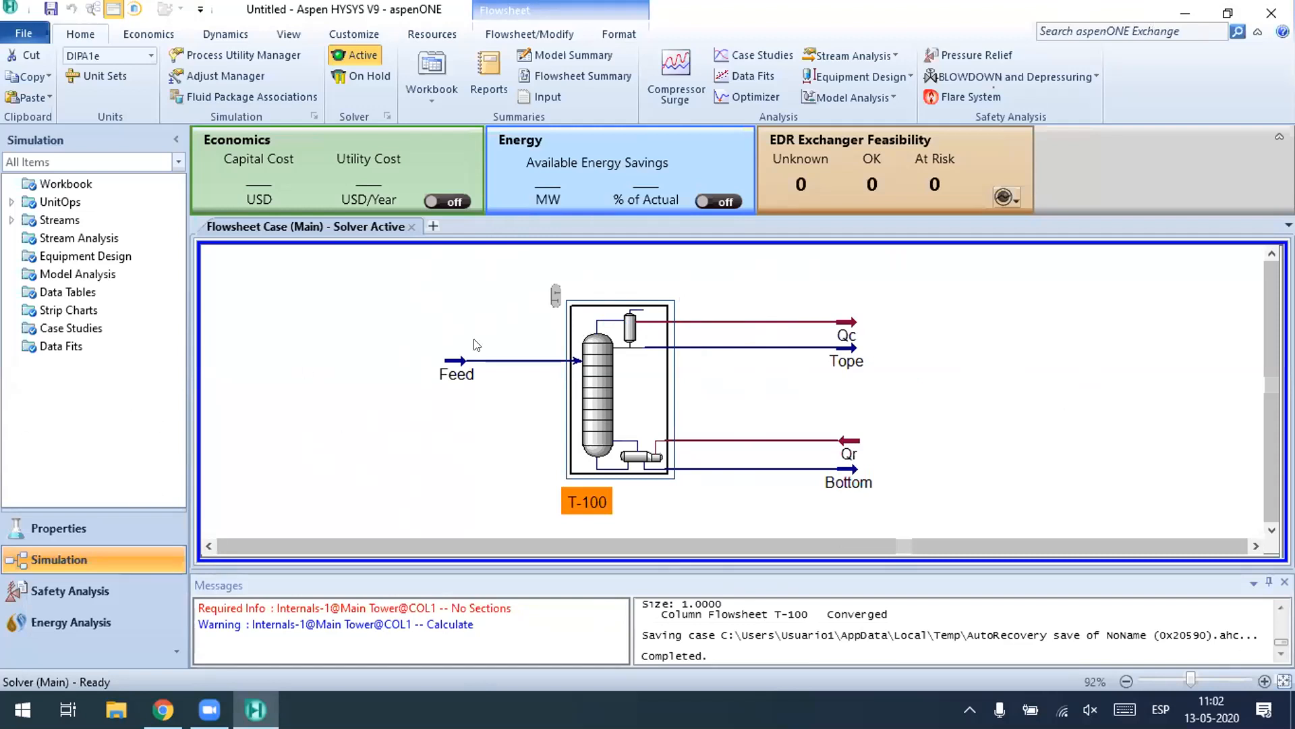
Step: Spread out the streams around T-100, shifting Feed, Tope and Bottom outward and raising Qc and Qr above the product lines
{"action": "mouse_move", "coordinate": [454, 358]}
{"action": "left_mouse_down"}
{"action": "mouse_move", "coordinate": [454, 308]}
{"action": "mouse_move", "coordinate": [455, 363]}
{"action": "left_mouse_up"}
{"action": "left_click", "coordinate": [422, 413]}
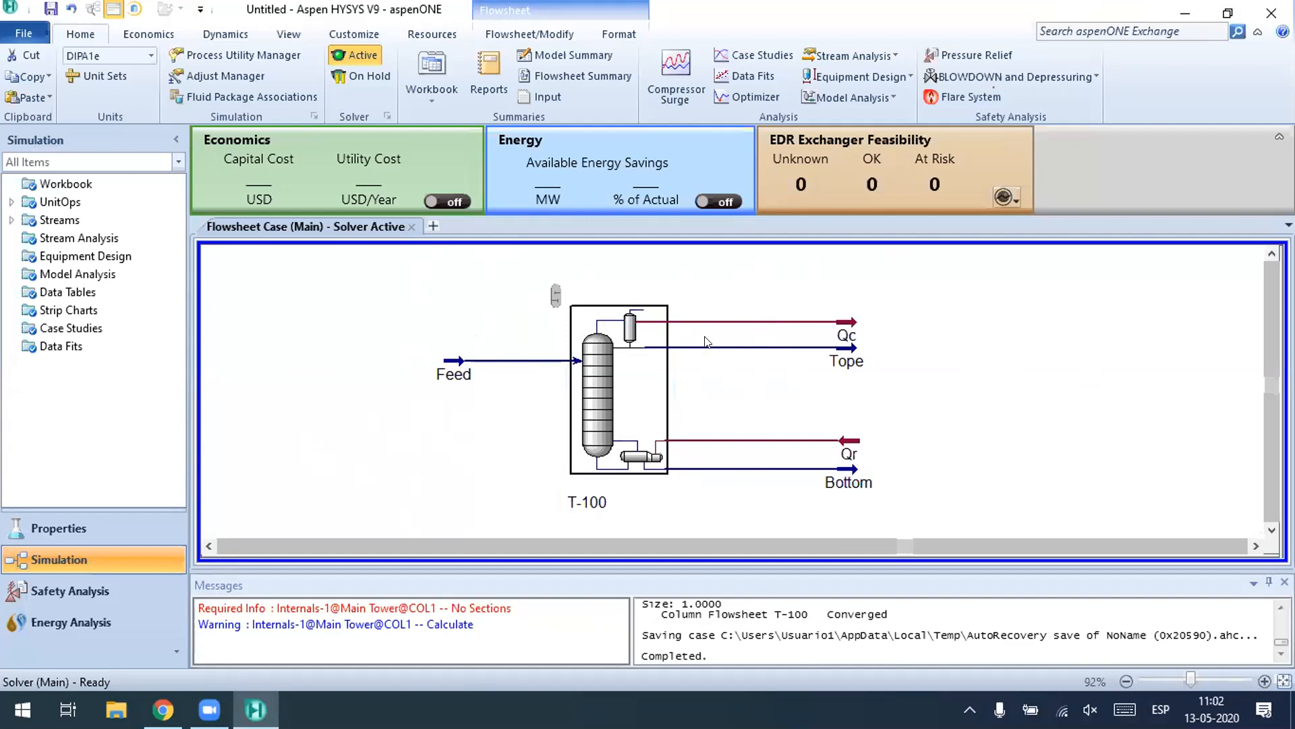
{"action": "left_click_drag", "start_coordinate": [847, 361], "coordinate": [865, 361]}
{"action": "left_click_drag", "start_coordinate": [852, 481], "coordinate": [882, 465]}
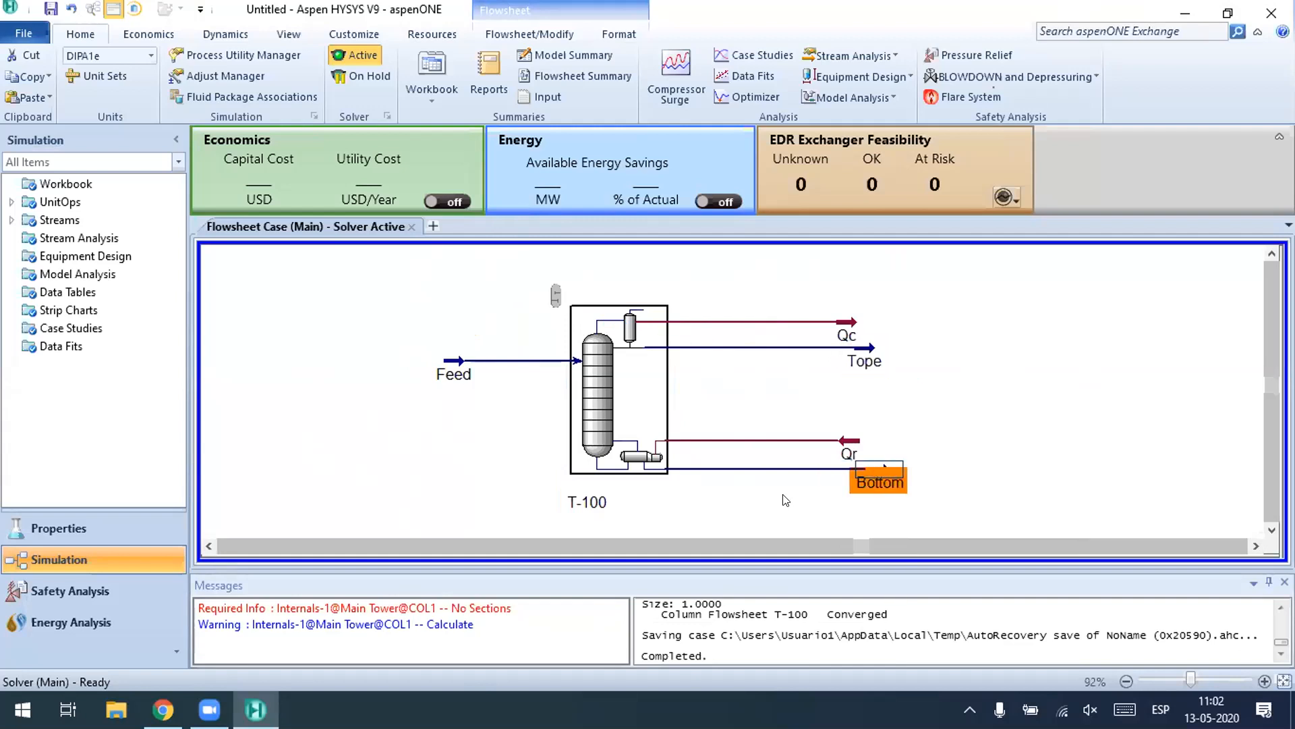
{"action": "left_click", "coordinate": [845, 422]}
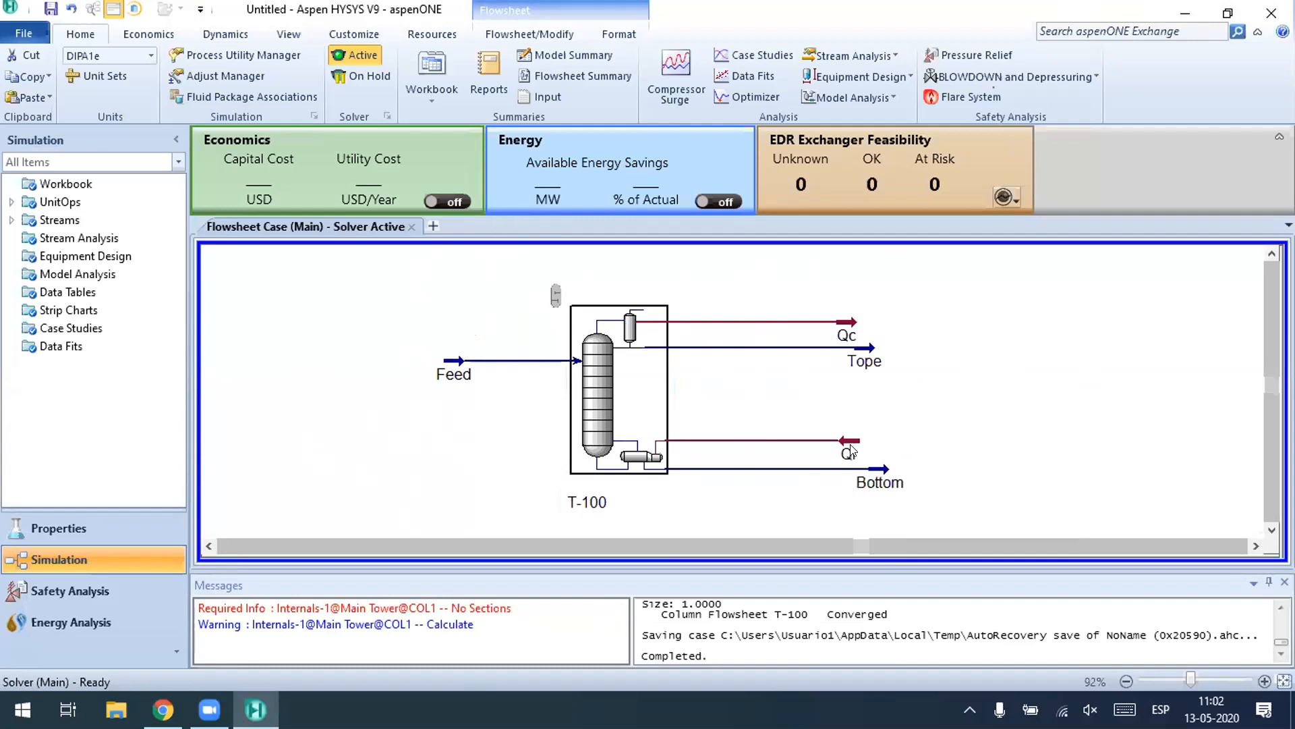
{"action": "left_click_drag", "start_coordinate": [851, 450], "coordinate": [851, 415]}
{"action": "left_click_drag", "start_coordinate": [843, 330], "coordinate": [902, 355]}
{"action": "left_click_drag", "start_coordinate": [1117, 281], "coordinate": [1098, 339]}
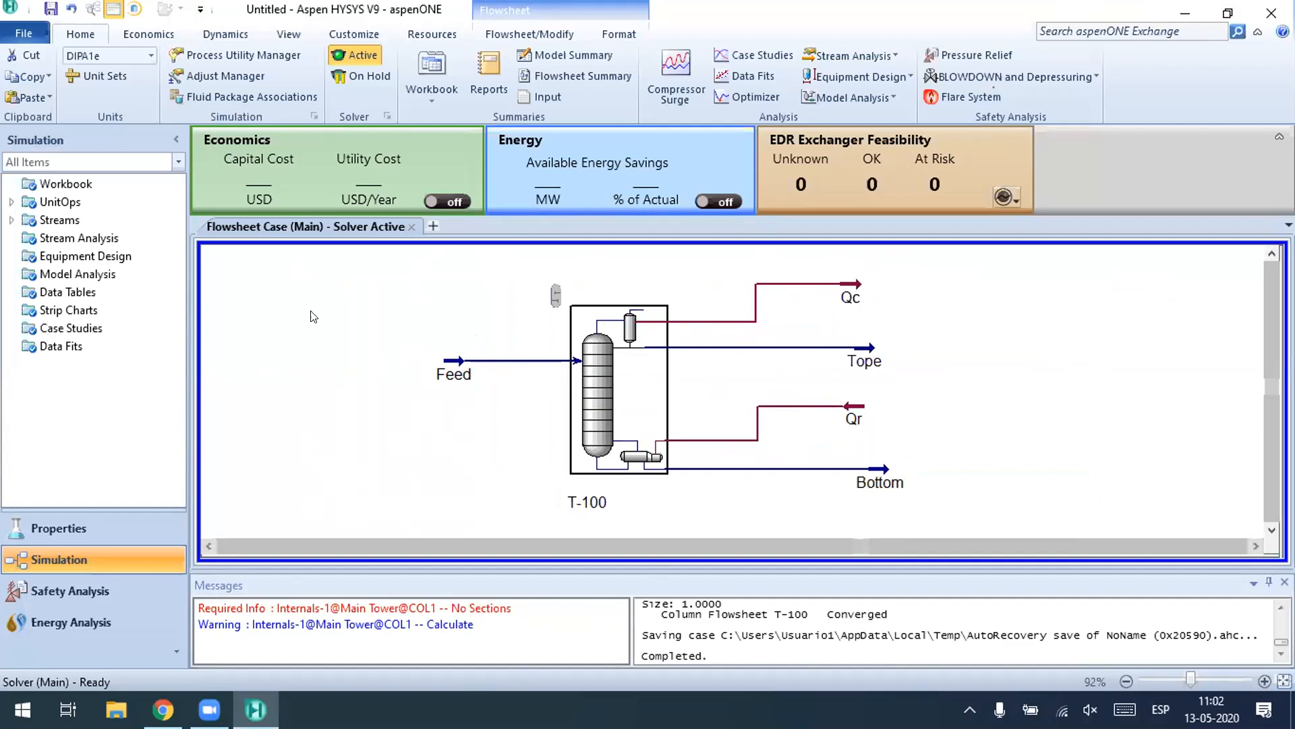
Step: Create a new case study and add the Feed stream's Mass Flow as its independent variable
{"action": "left_click", "coordinate": [781, 54]}
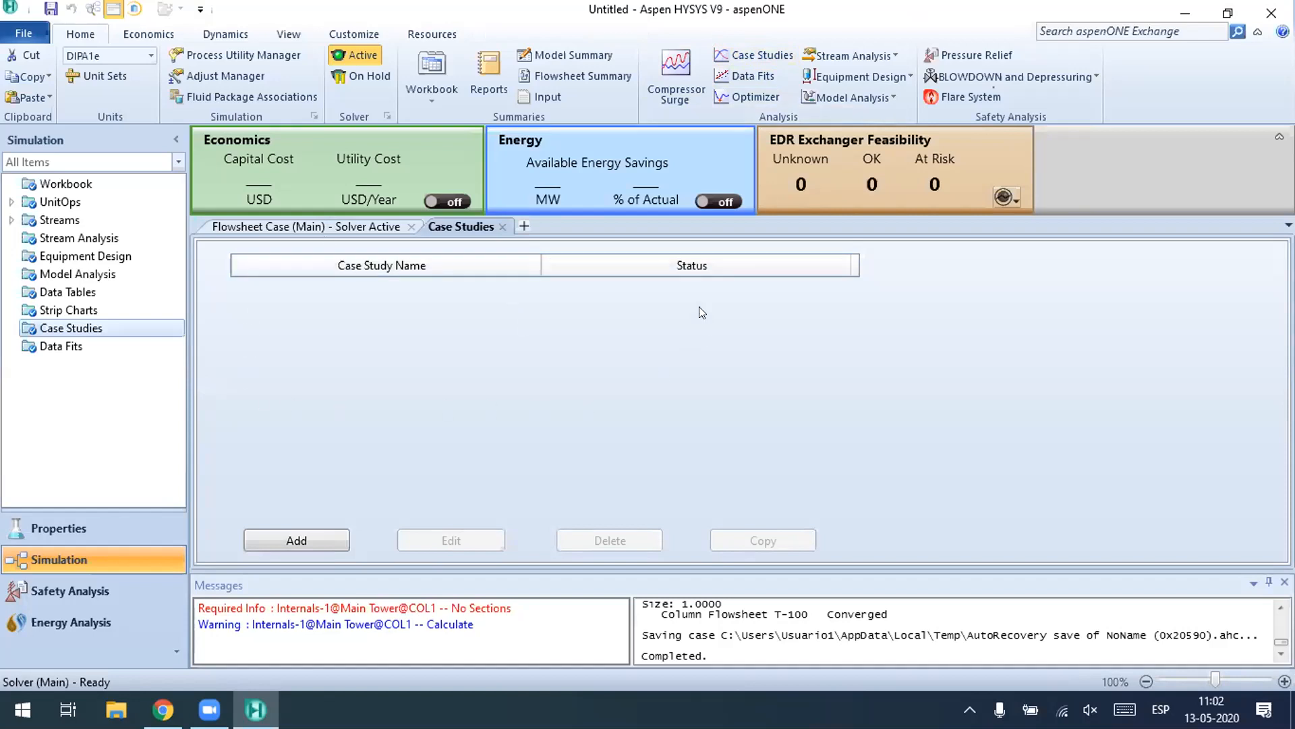
{"action": "left_click", "coordinate": [301, 538]}
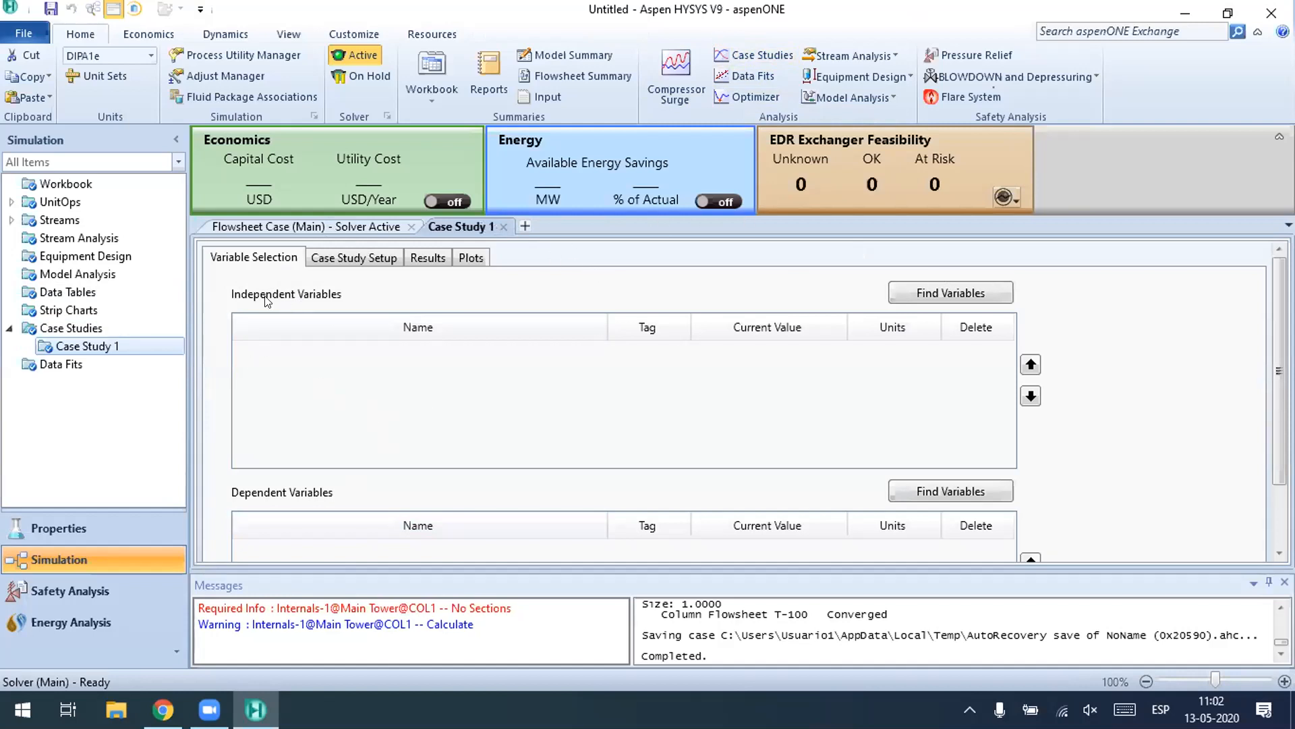
{"action": "left_click", "coordinate": [902, 284]}
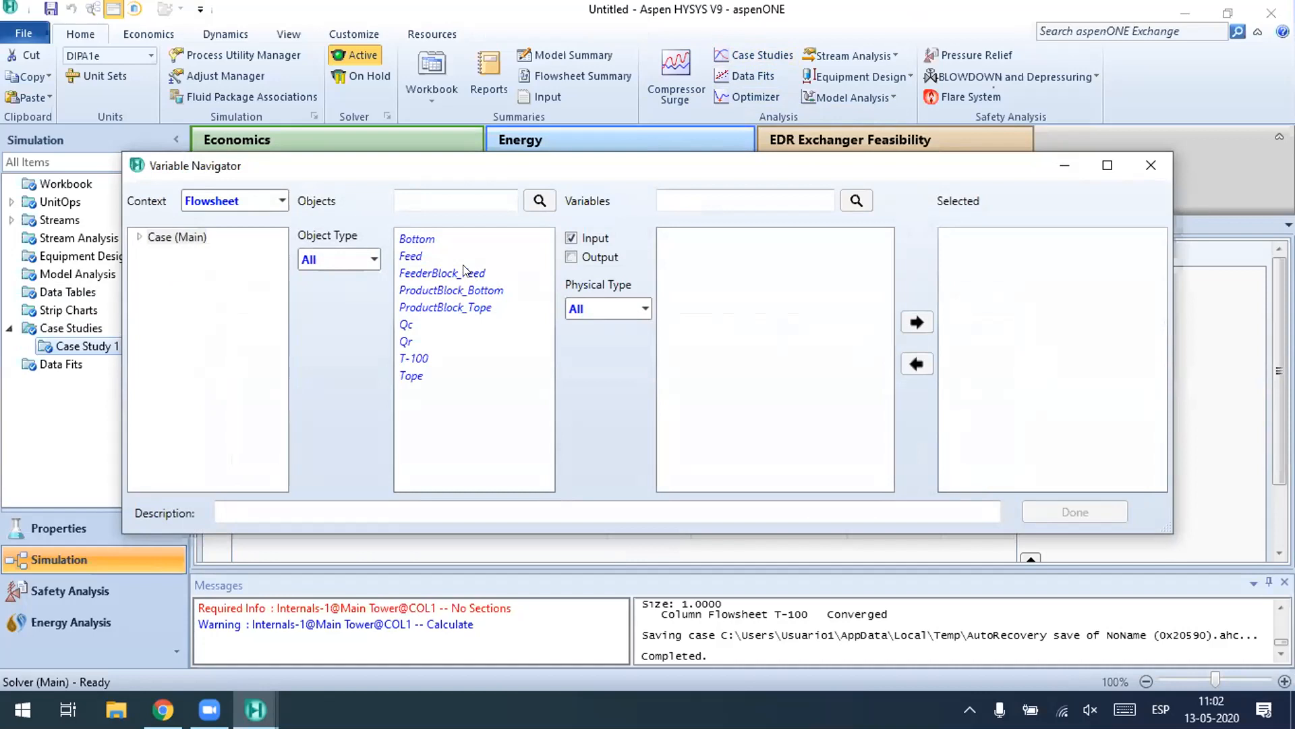
{"action": "left_click", "coordinate": [405, 257]}
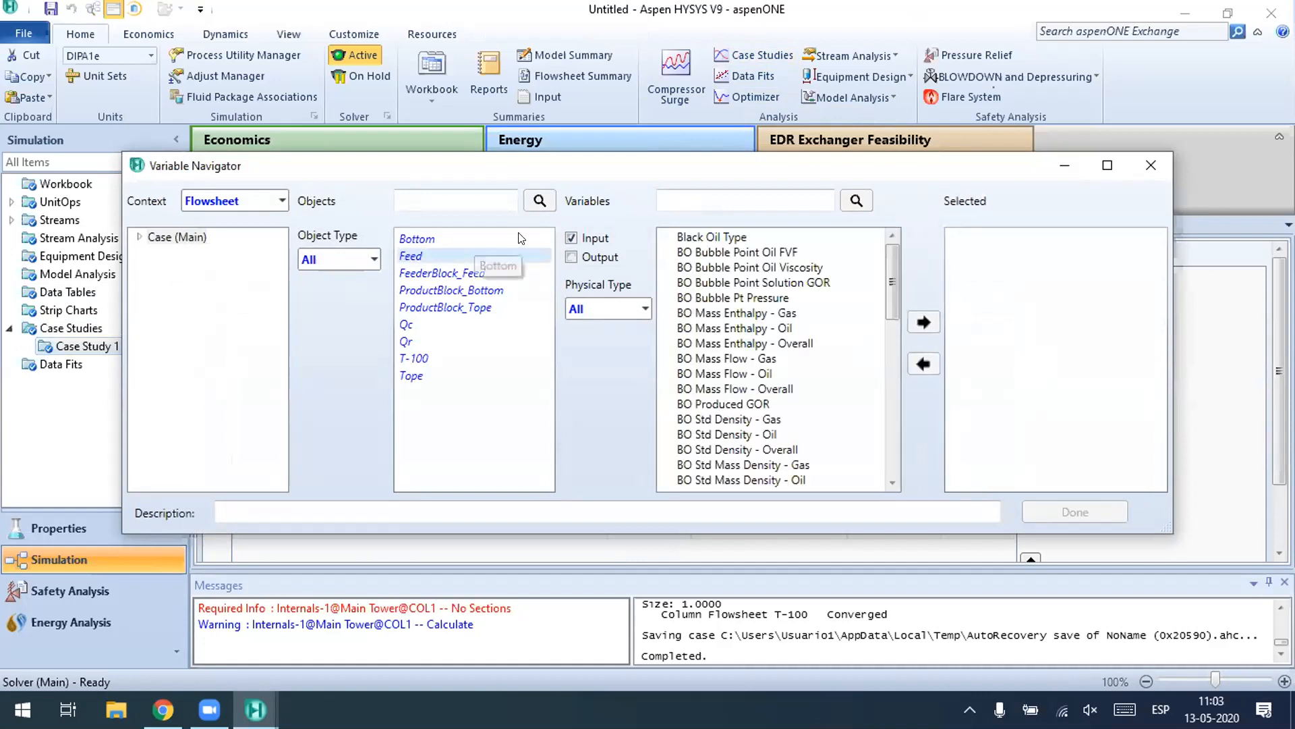
{"action": "left_click", "coordinate": [627, 304]}
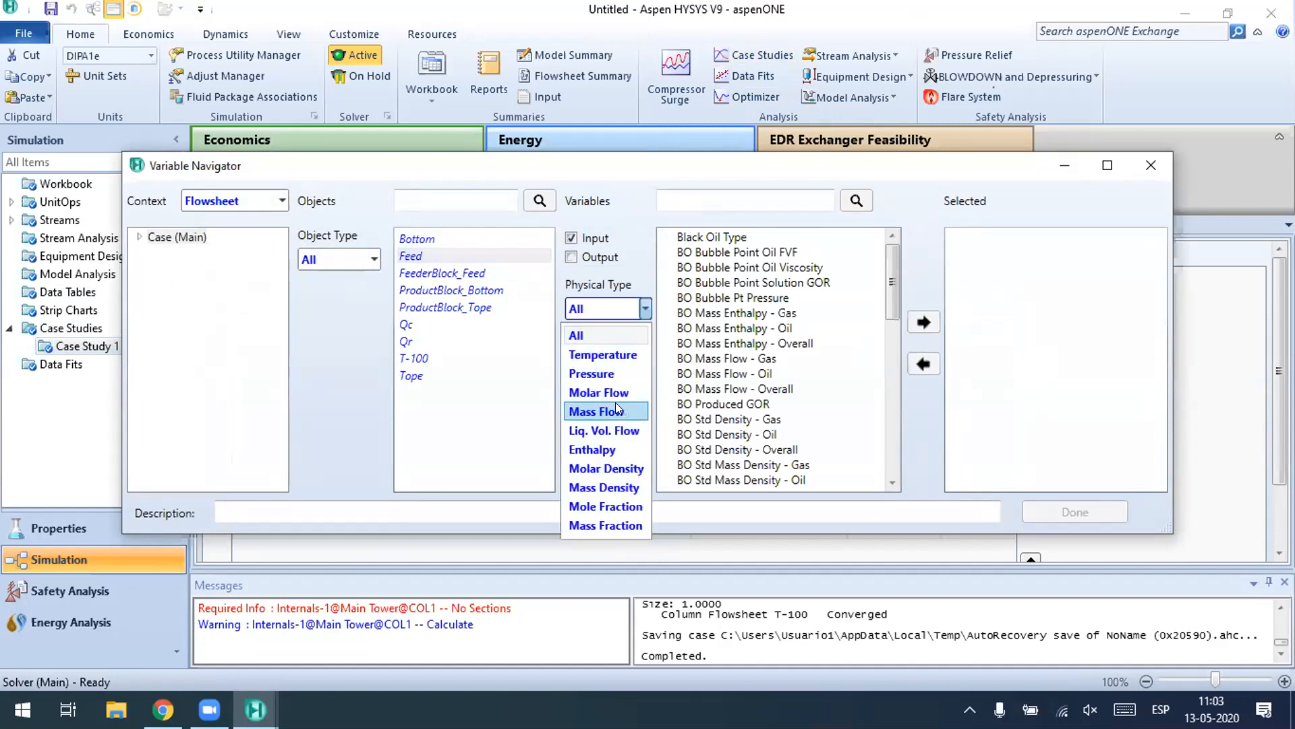
{"action": "left_click", "coordinate": [615, 403]}
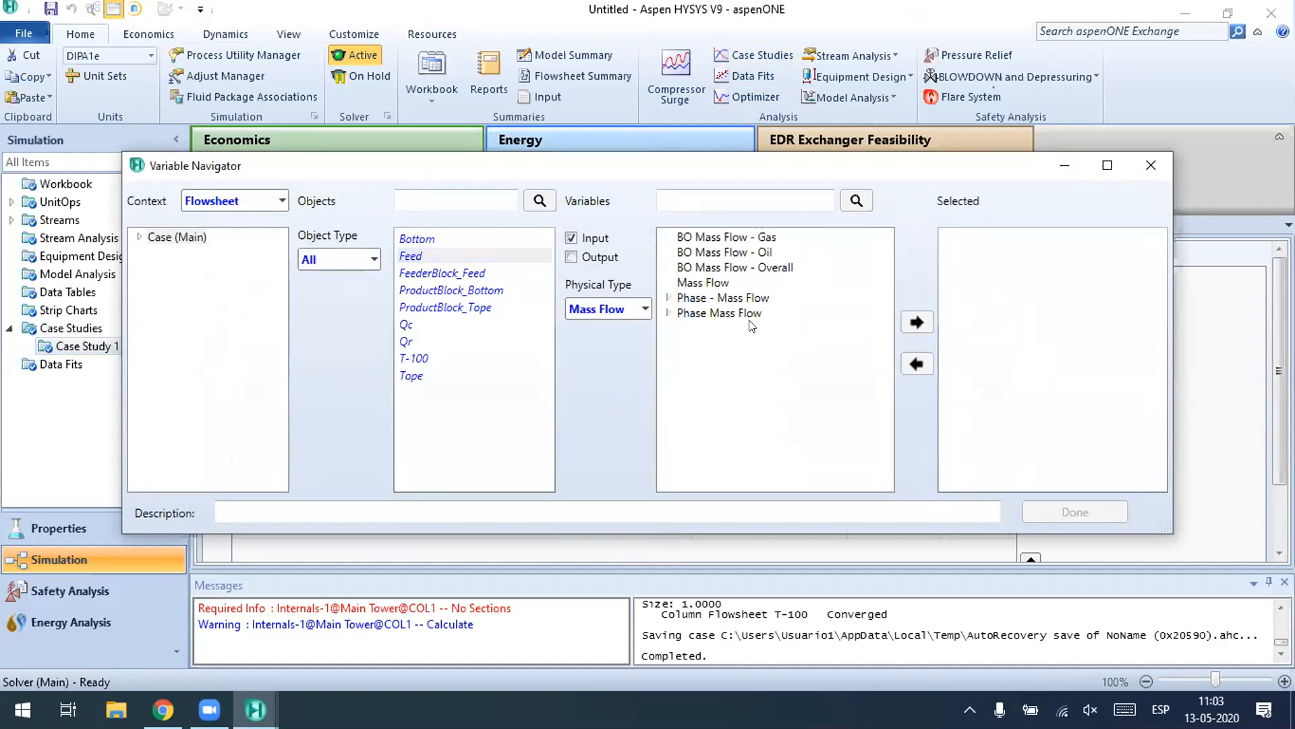
{"action": "left_click", "coordinate": [719, 285]}
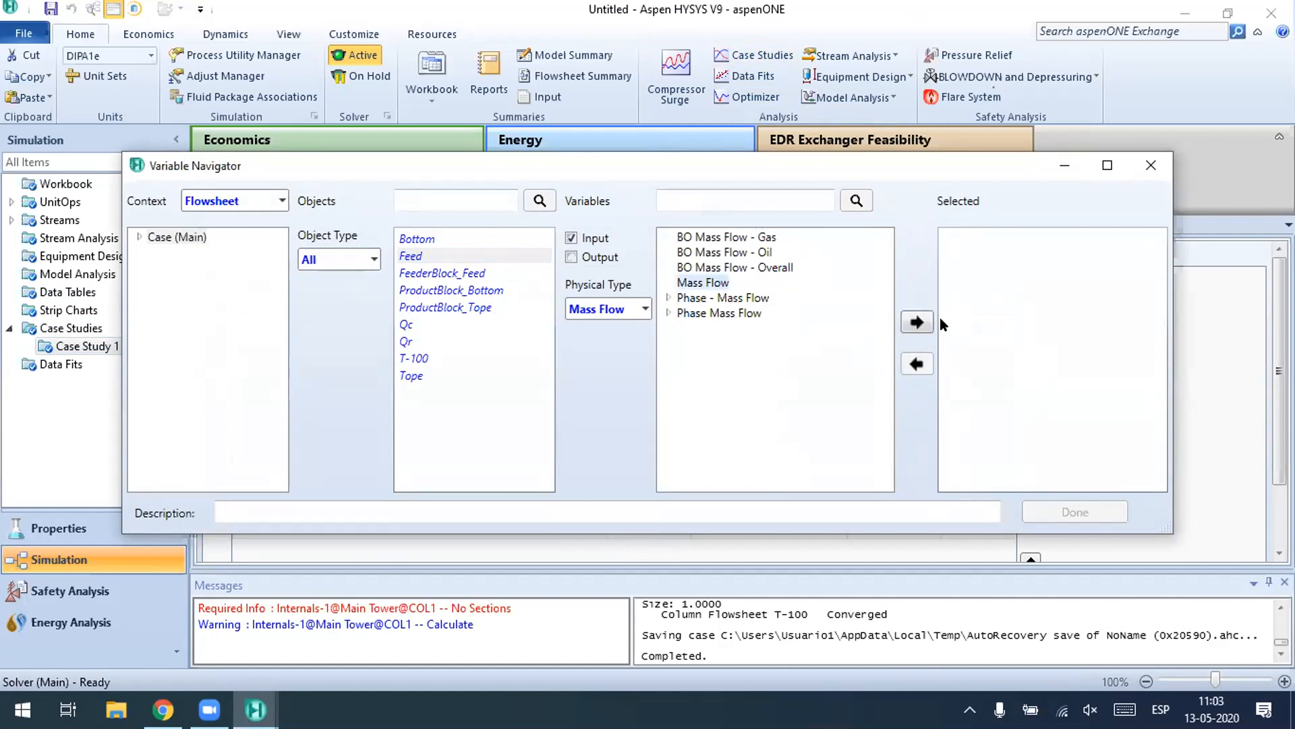
{"action": "left_click", "coordinate": [916, 322]}
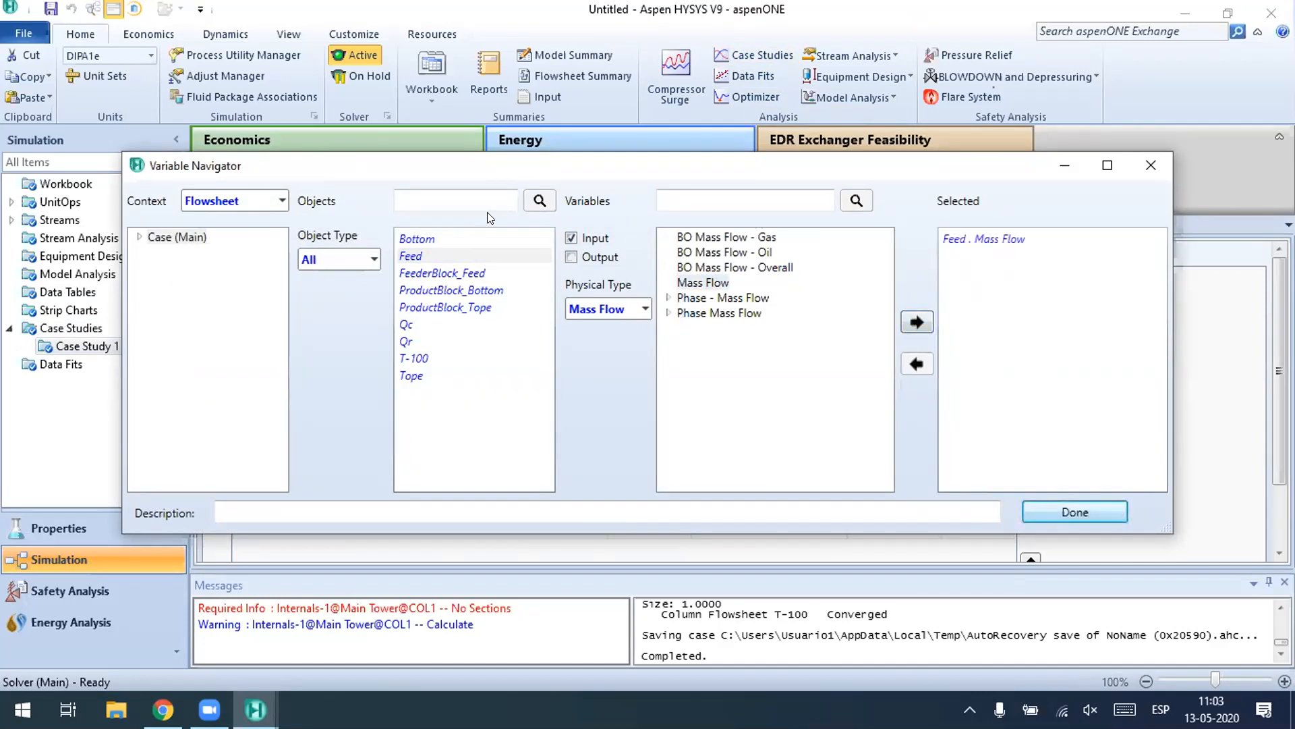
{"action": "left_click", "coordinate": [1078, 511]}
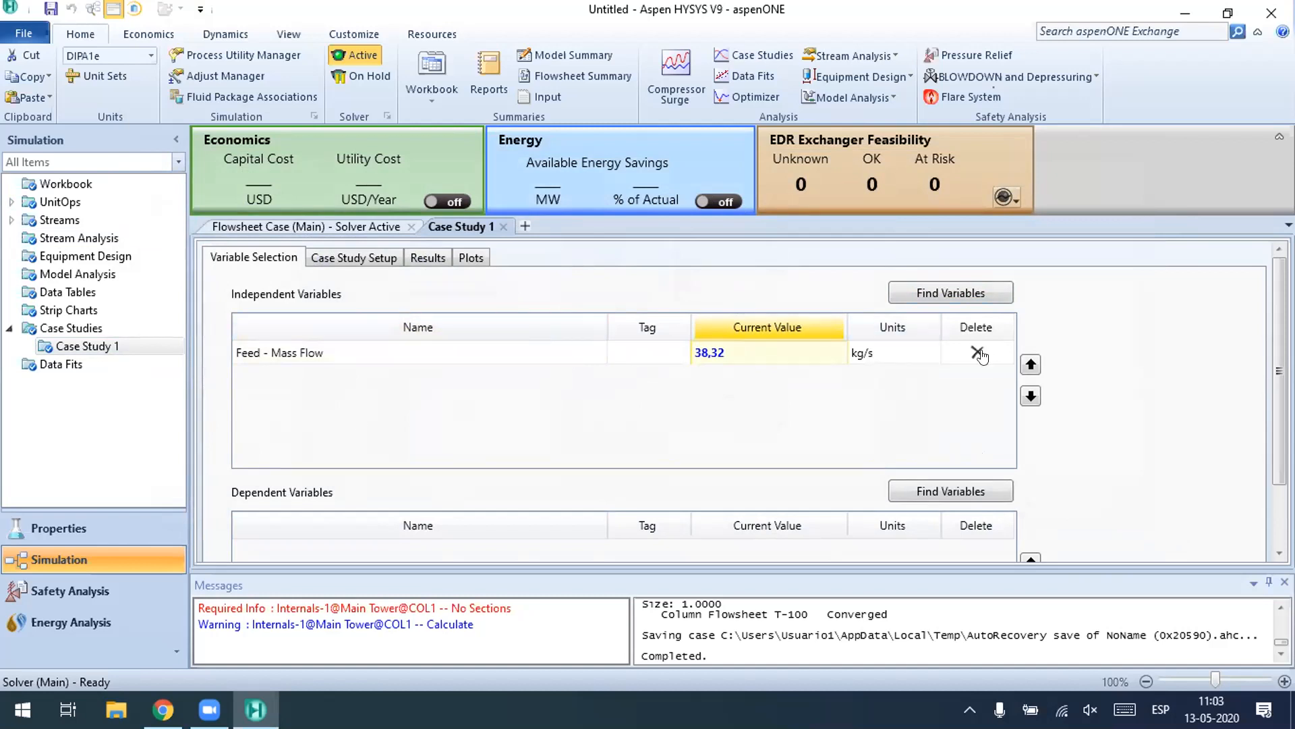
Step: Find the duty variables of column T-100 and add its Reboiler Duty as the dependent variable
{"action": "scroll", "coordinate": [1185, 477], "scroll_direction": "down", "scroll_amount": 1}
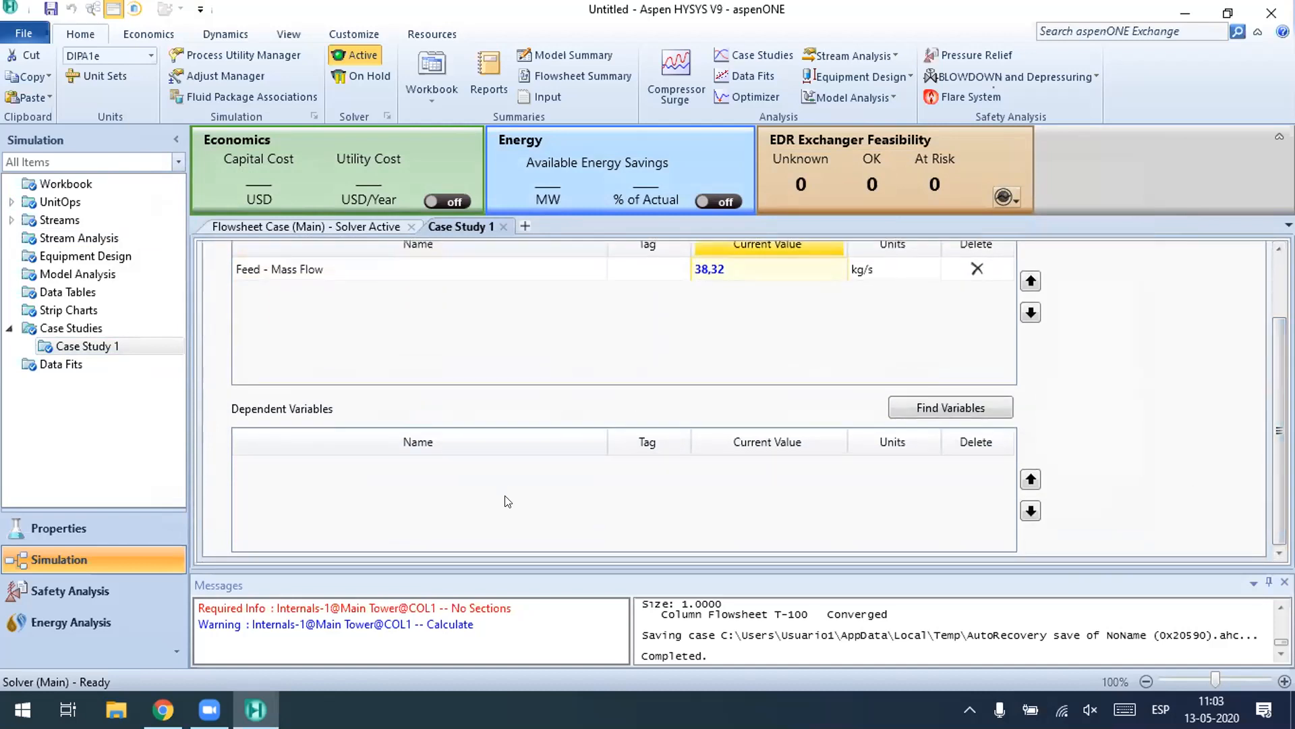
{"action": "left_click", "coordinate": [941, 407]}
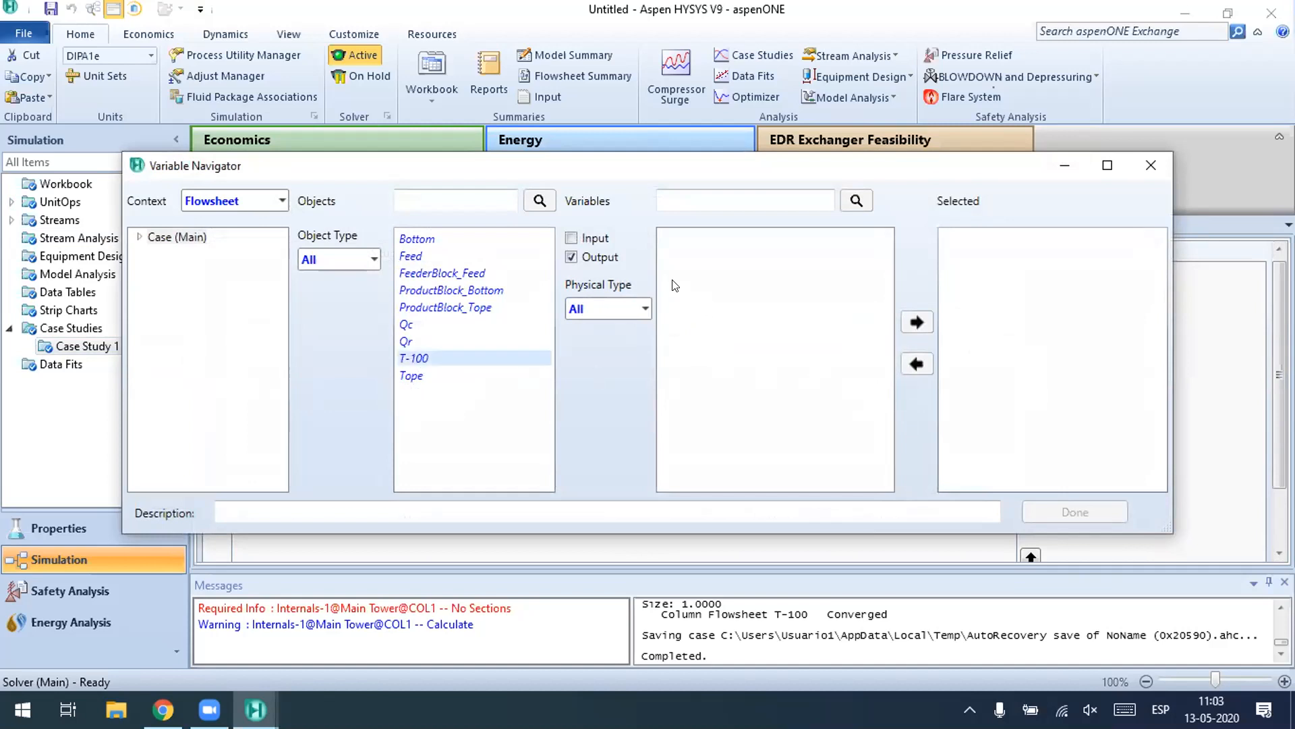
{"action": "left_click", "coordinate": [723, 197]}
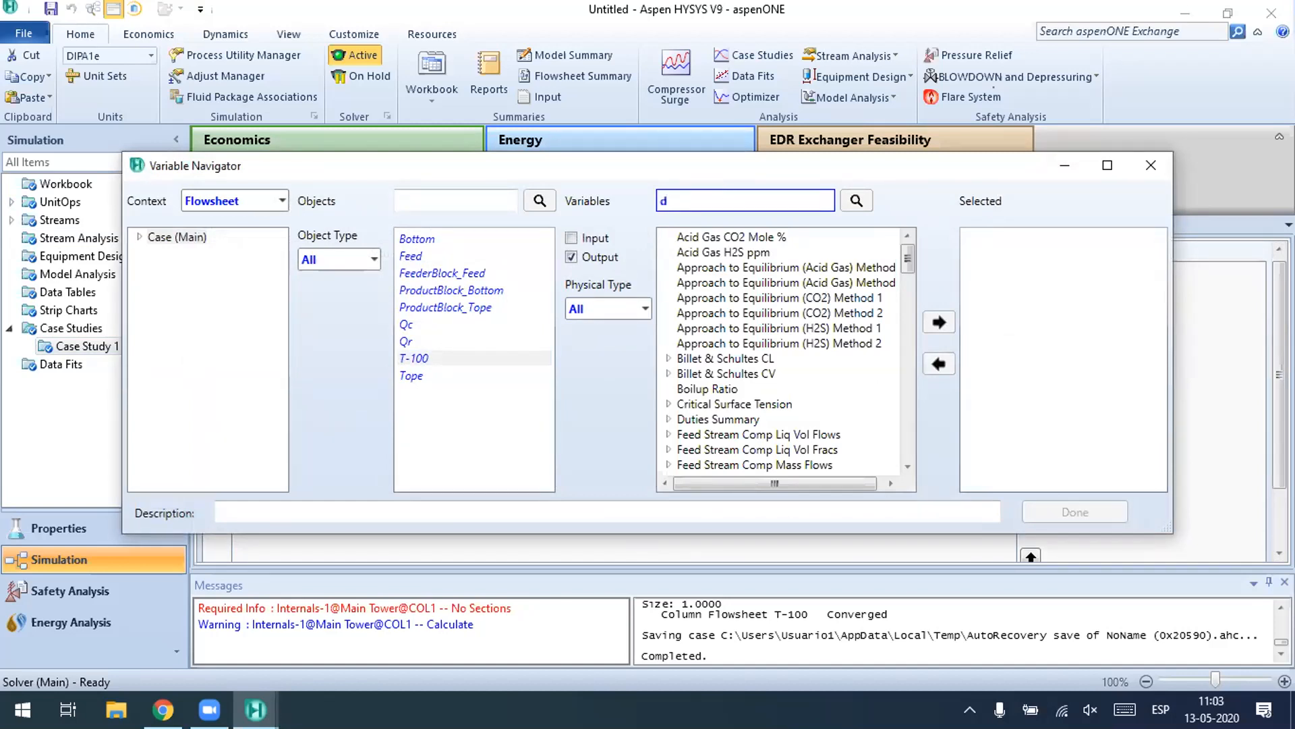
{"action": "type", "text": "duty"}
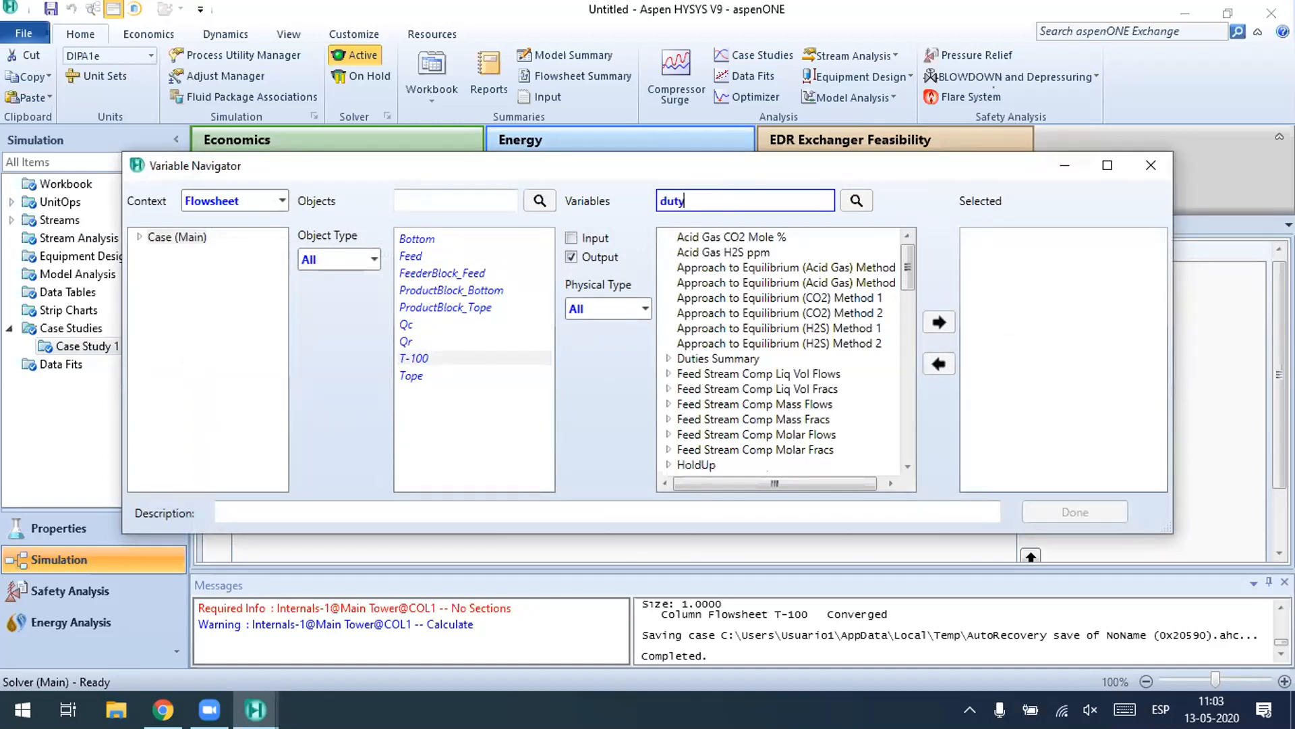
{"action": "left_click", "coordinate": [742, 237]}
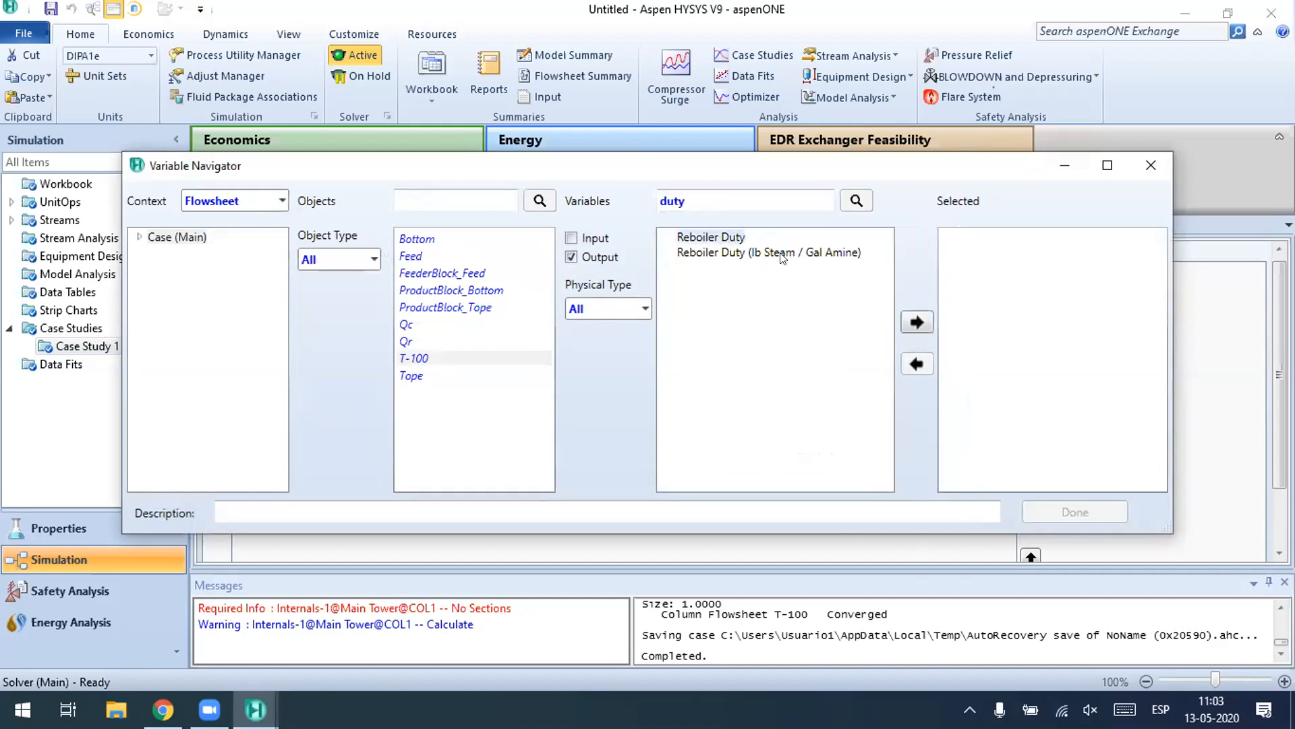
{"action": "left_click", "coordinate": [916, 322]}
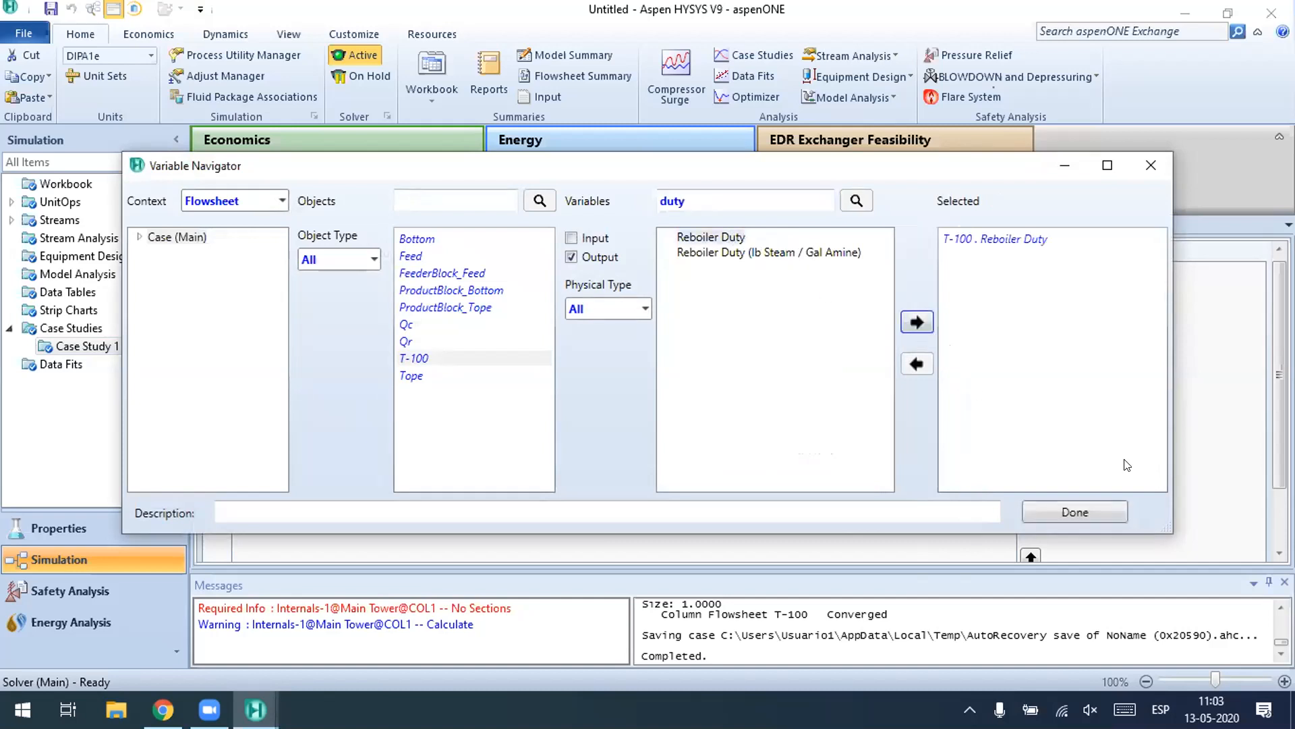
{"action": "left_click", "coordinate": [1075, 511]}
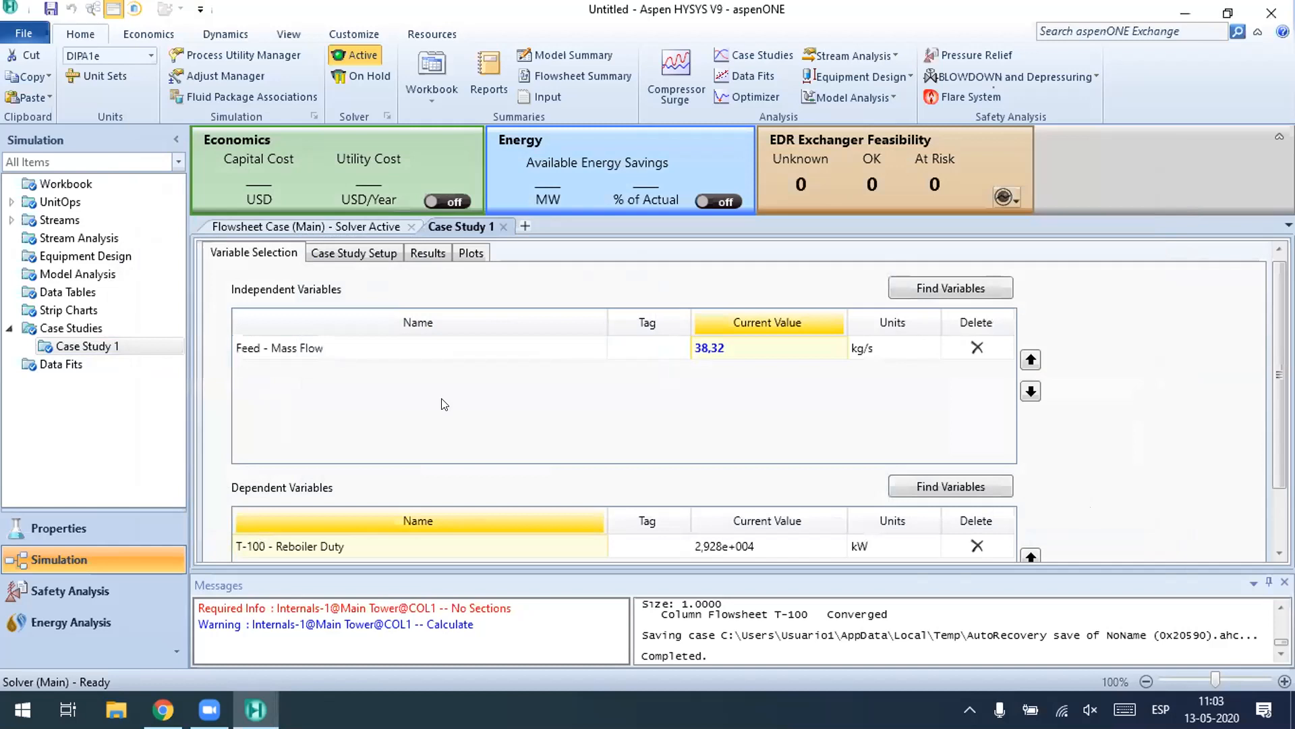
Step: Review the selected variables and set the case study type to Sensitivity in the case study setup
{"action": "scroll", "coordinate": [490, 343], "scroll_direction": "down", "scroll_amount": 2}
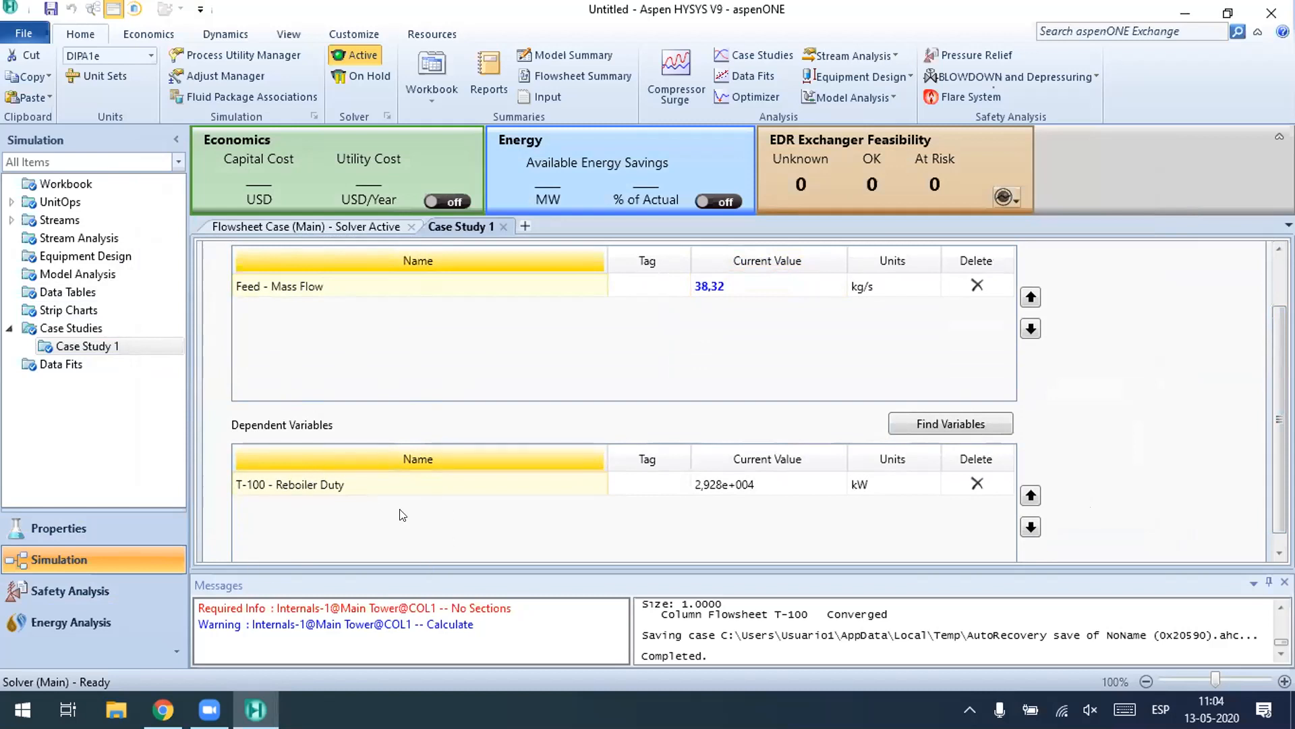
{"action": "scroll", "coordinate": [519, 378], "scroll_direction": "up", "scroll_amount": 1}
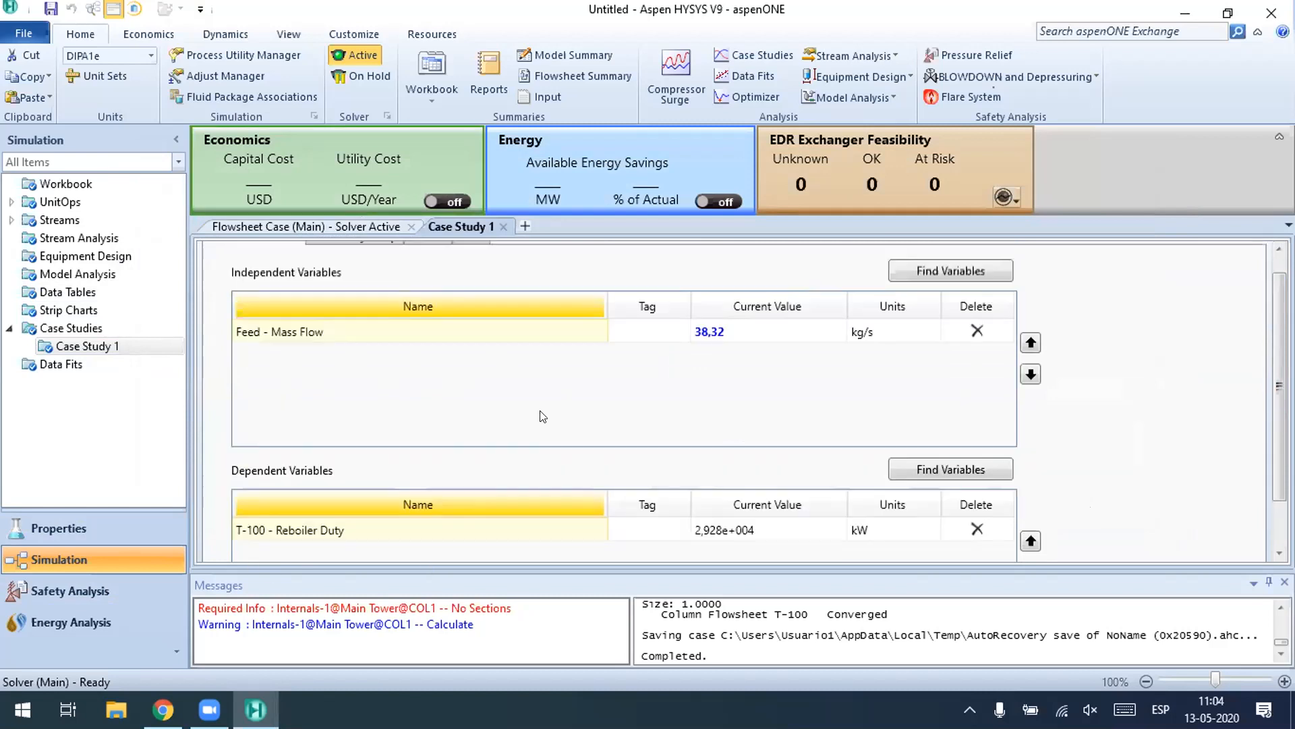
{"action": "scroll", "coordinate": [297, 270], "scroll_direction": "up", "scroll_amount": 1}
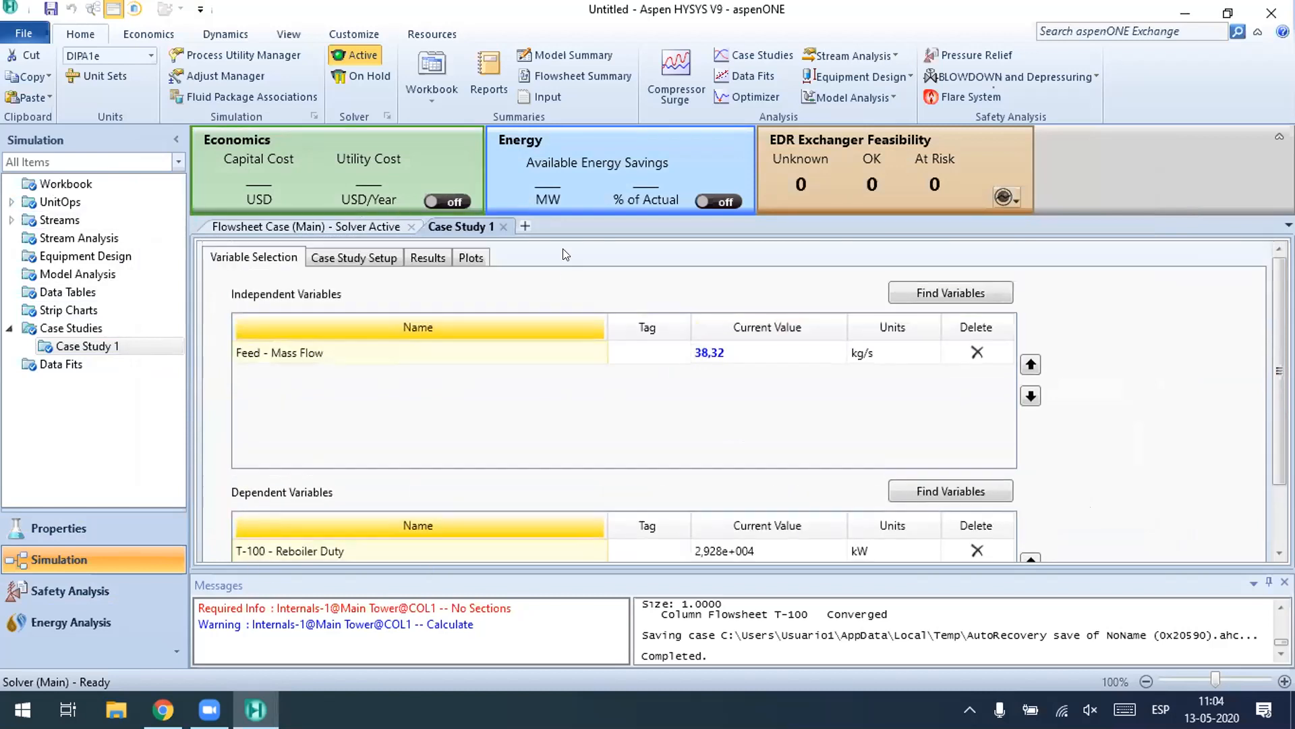
{"action": "left_click", "coordinate": [350, 260]}
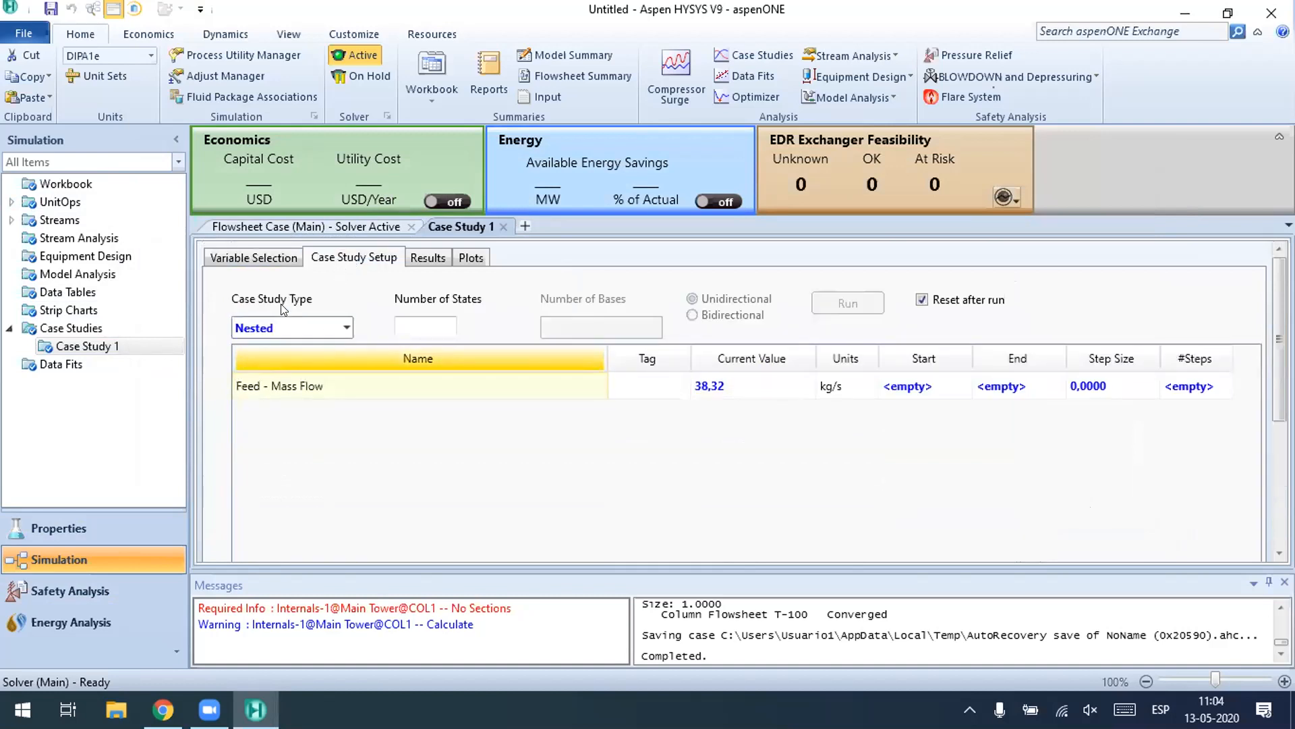
{"action": "left_click", "coordinate": [346, 327]}
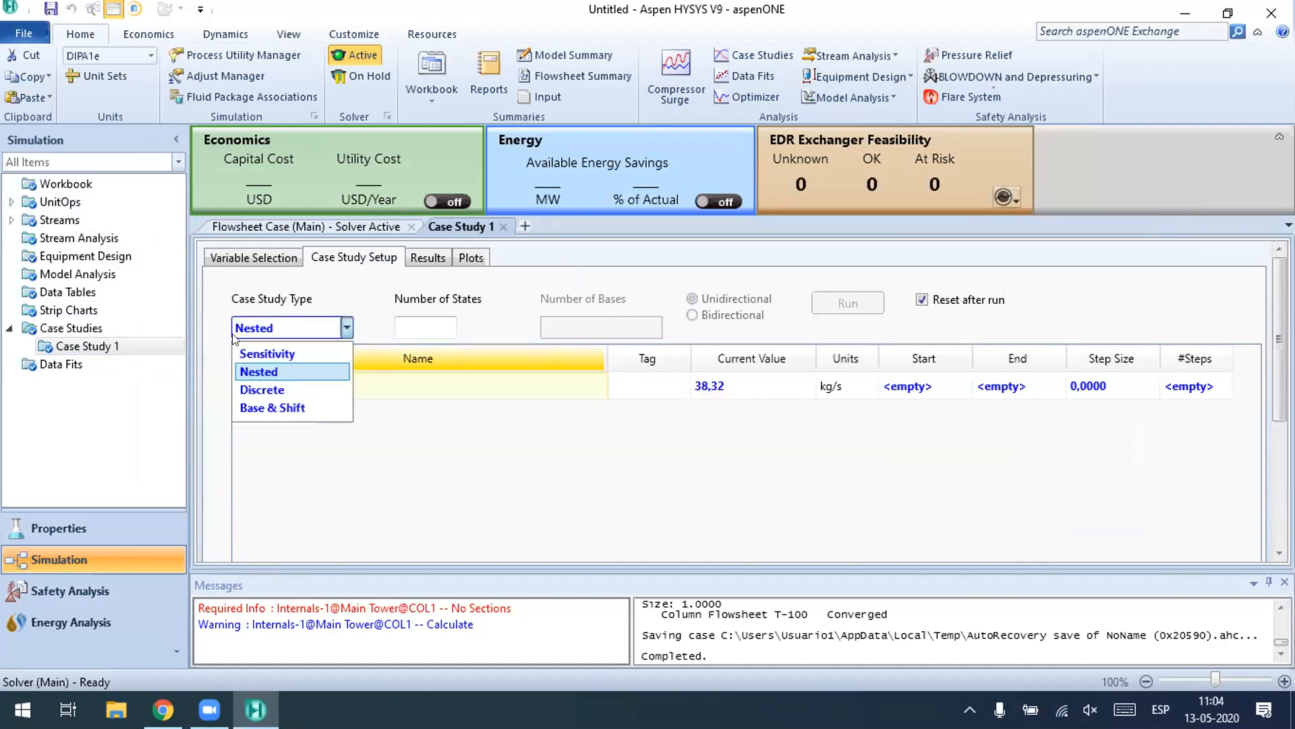
{"action": "left_click", "coordinate": [283, 257]}
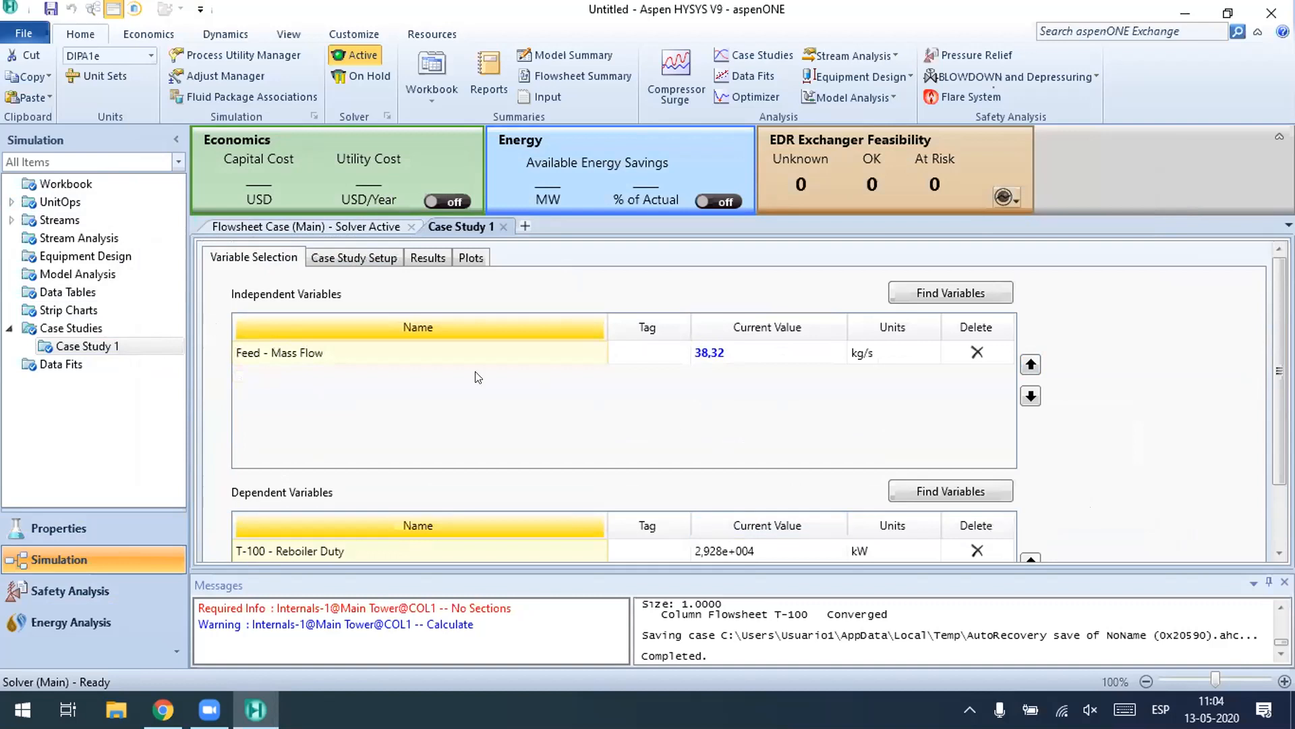
{"action": "left_click", "coordinate": [354, 257]}
{"action": "left_click", "coordinate": [346, 327]}
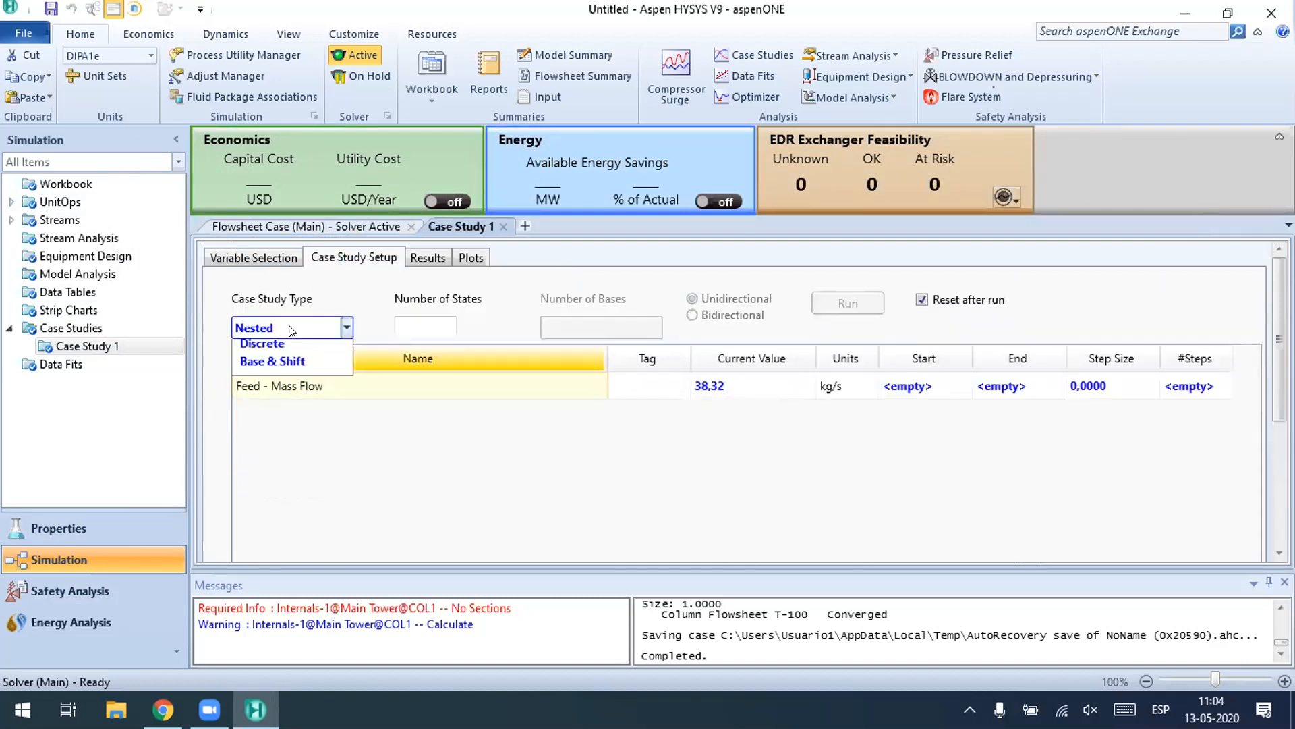
{"action": "left_click", "coordinate": [290, 354]}
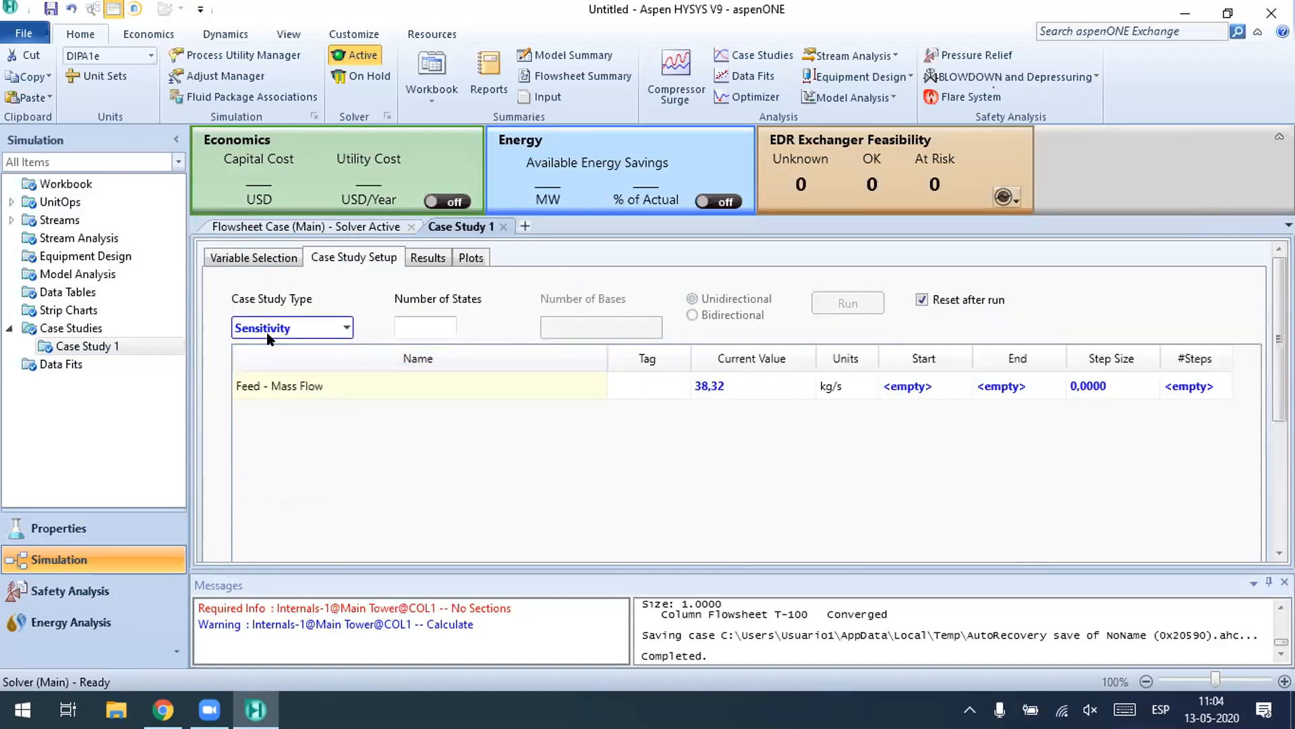
{"action": "left_click", "coordinate": [346, 328]}
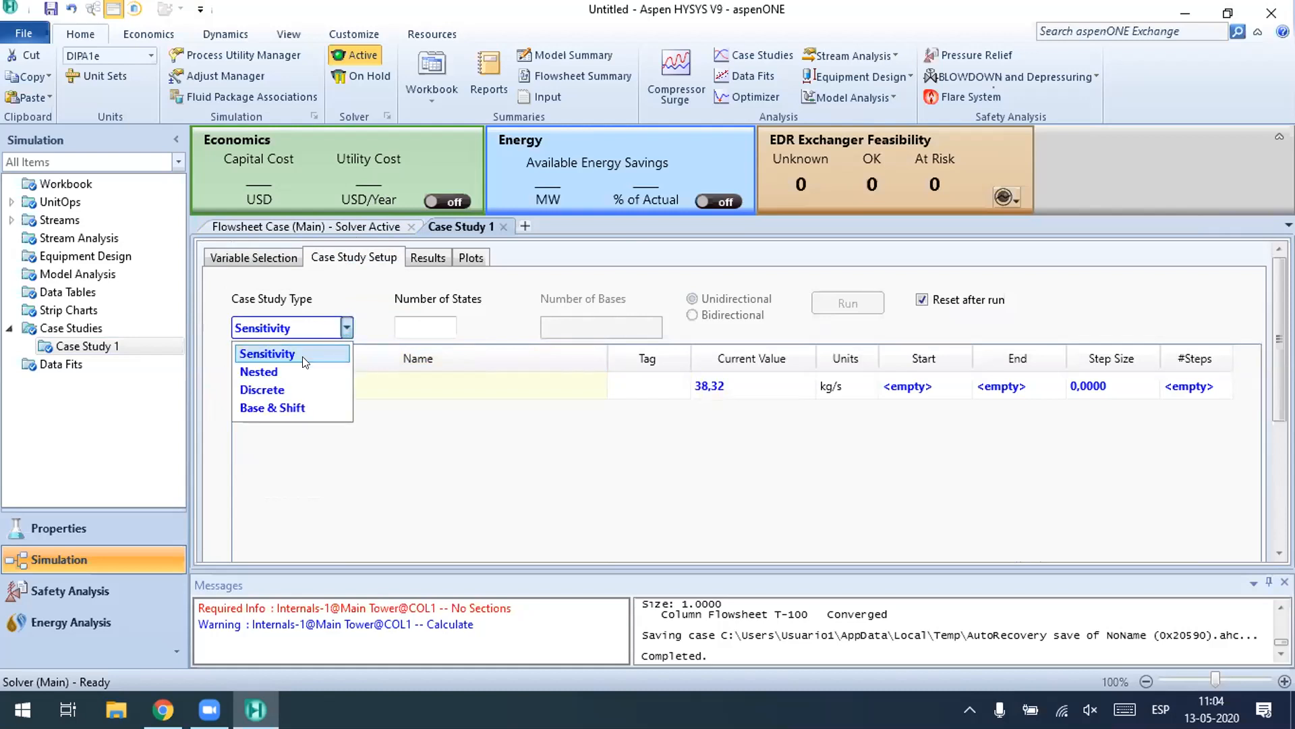
{"action": "left_click", "coordinate": [267, 354]}
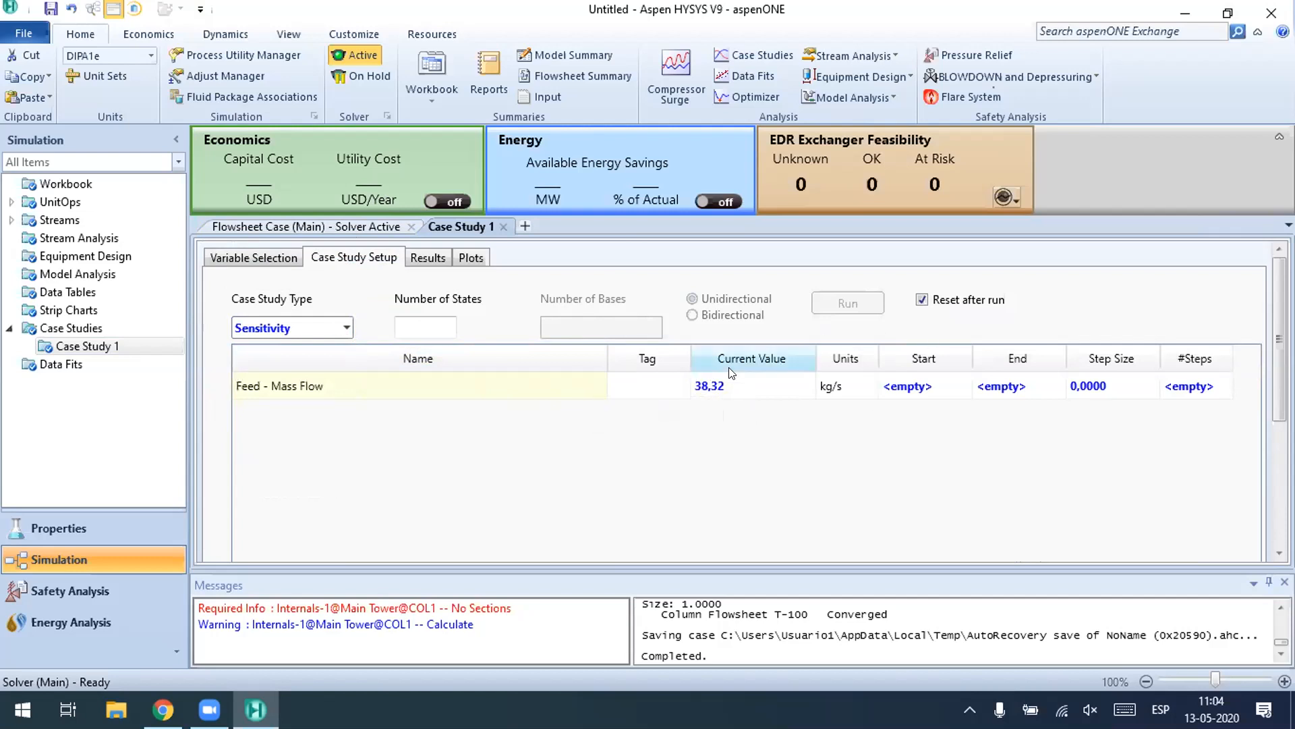
Step: Set the Feed mass flow range in the case study to start at 25 kg/s and end at 55 kg/s
{"action": "mouse_move", "coordinate": [703, 394]}
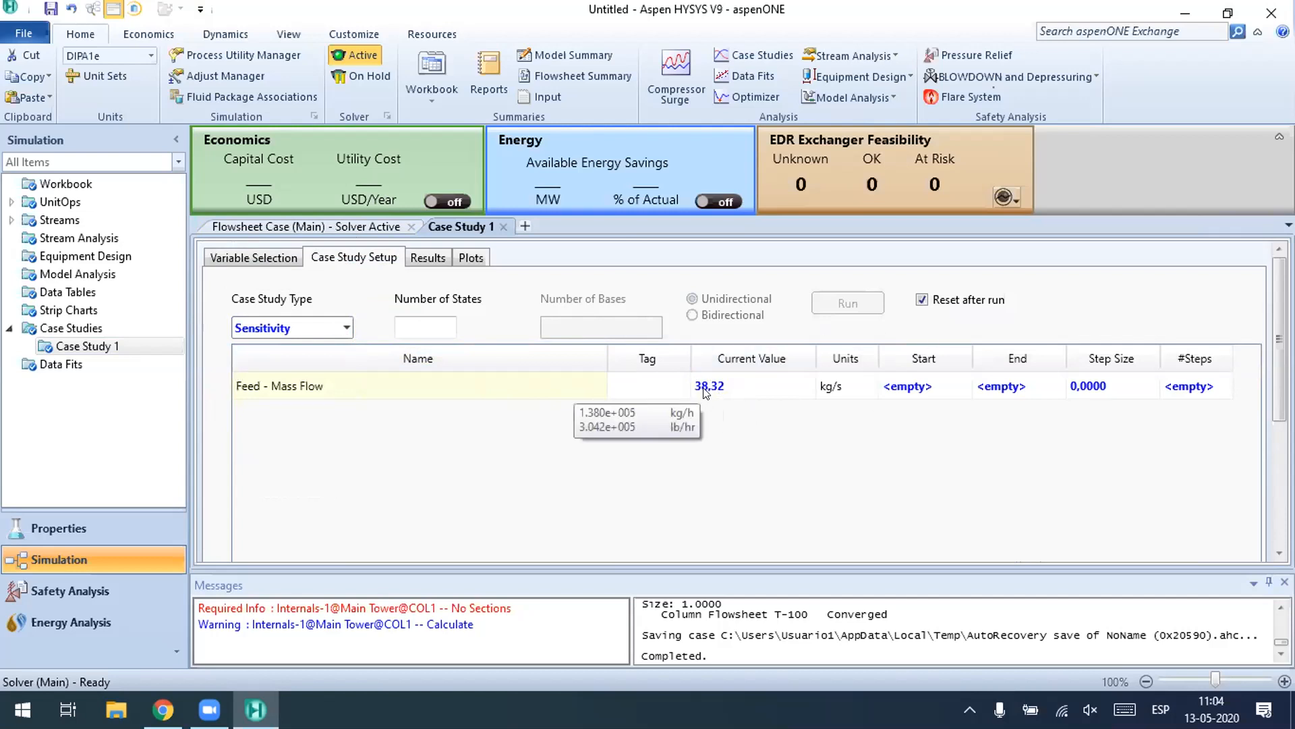
{"action": "left_click", "coordinate": [929, 386]}
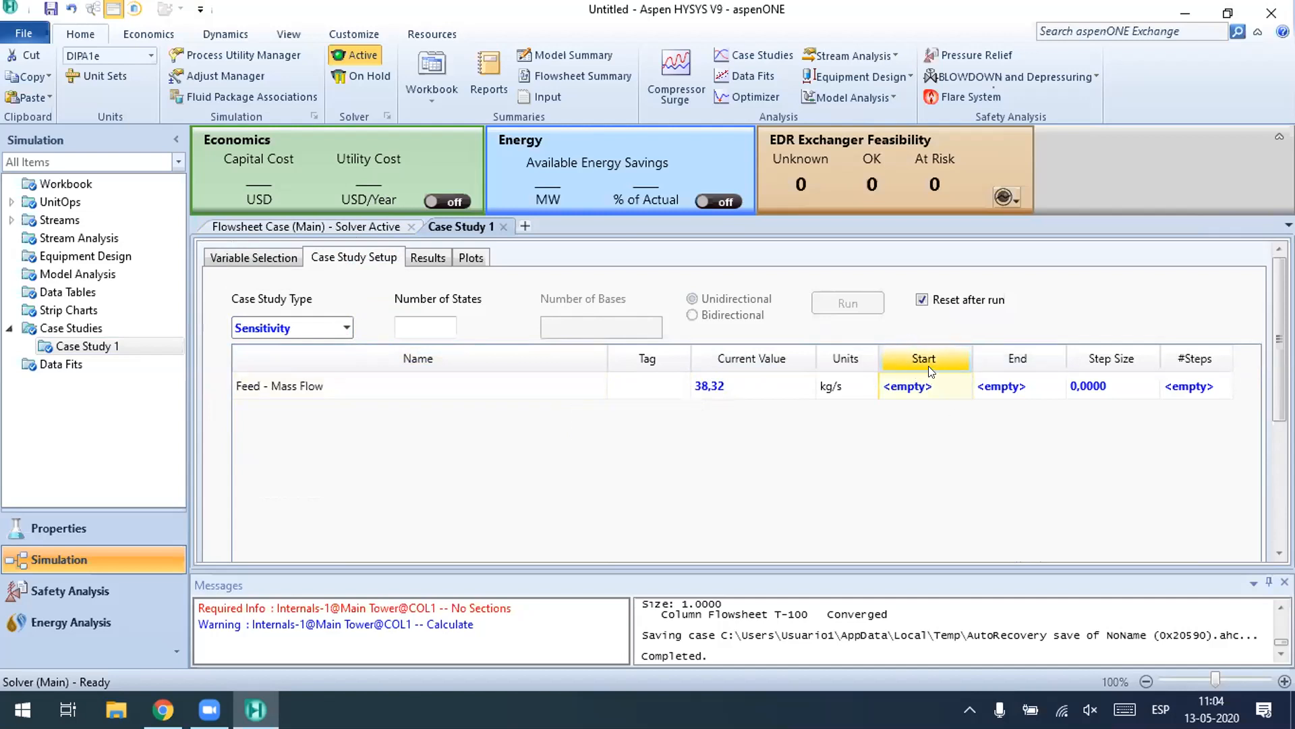
{"action": "left_click", "coordinate": [1023, 363]}
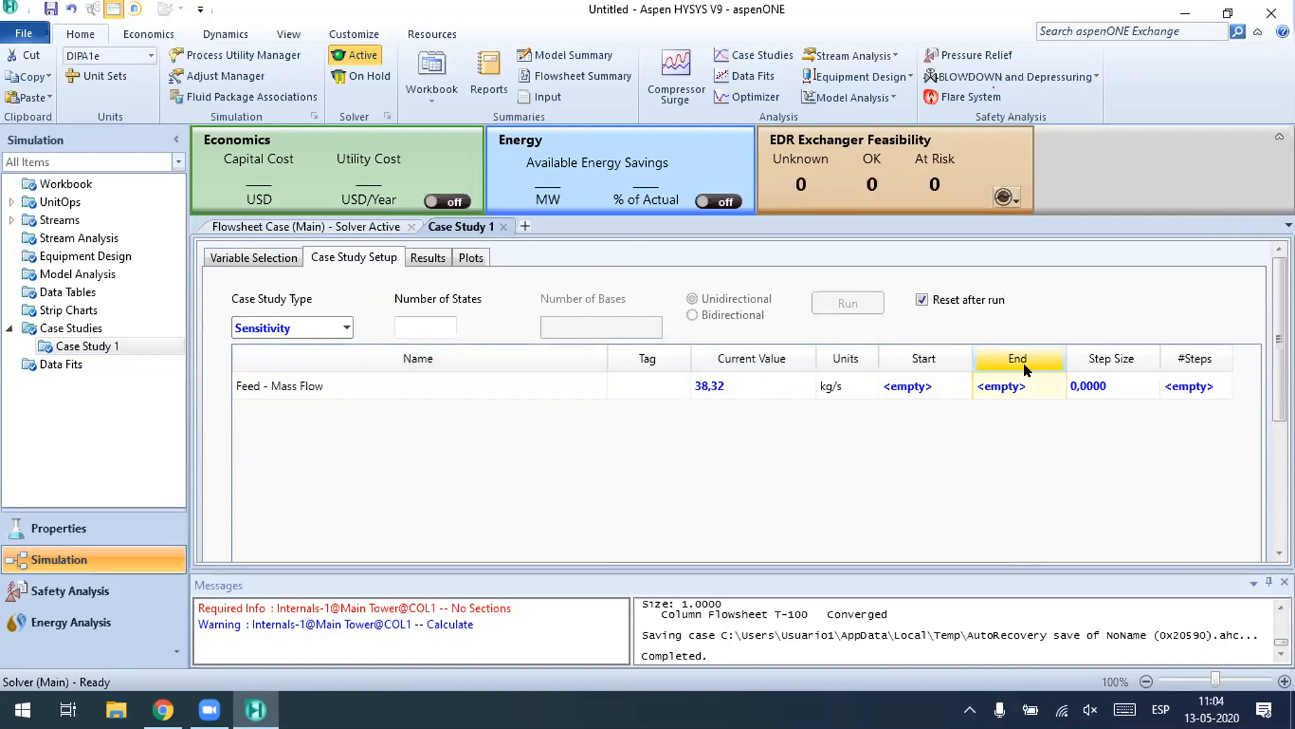
{"action": "left_click", "coordinate": [914, 384]}
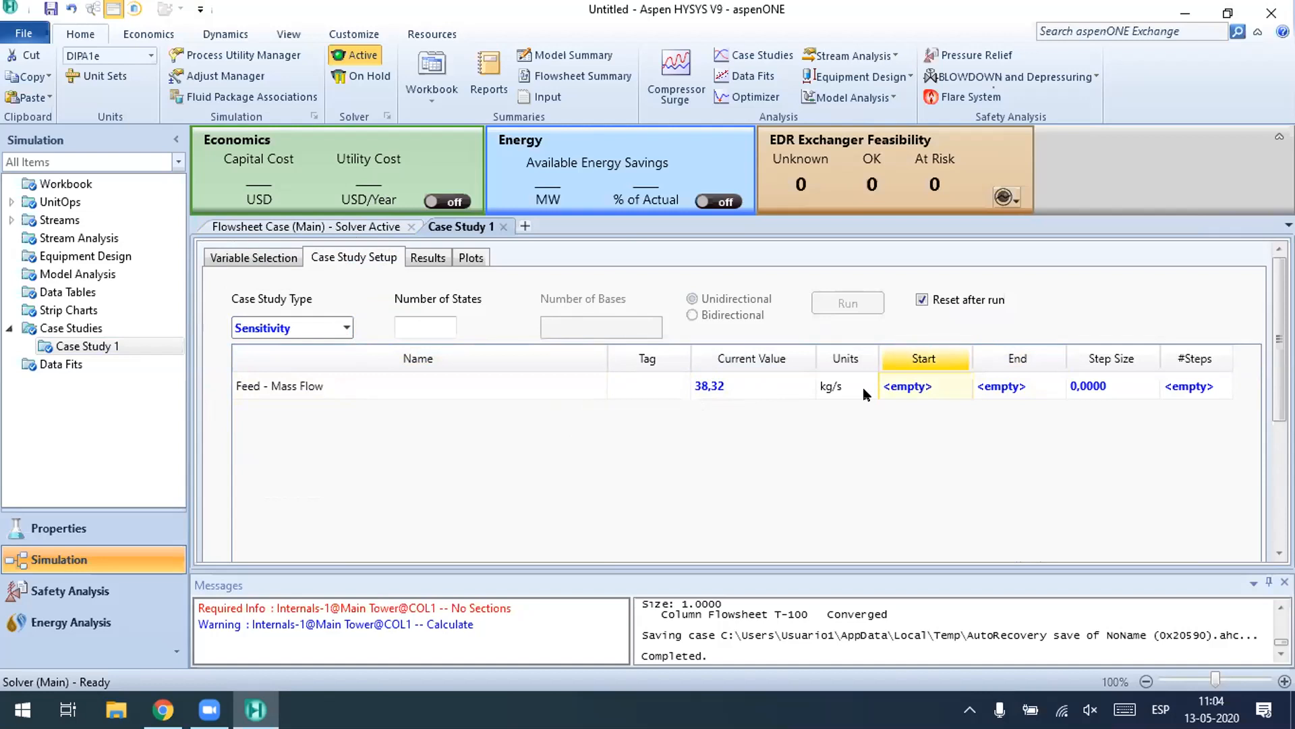
{"action": "type", "text": "25"}
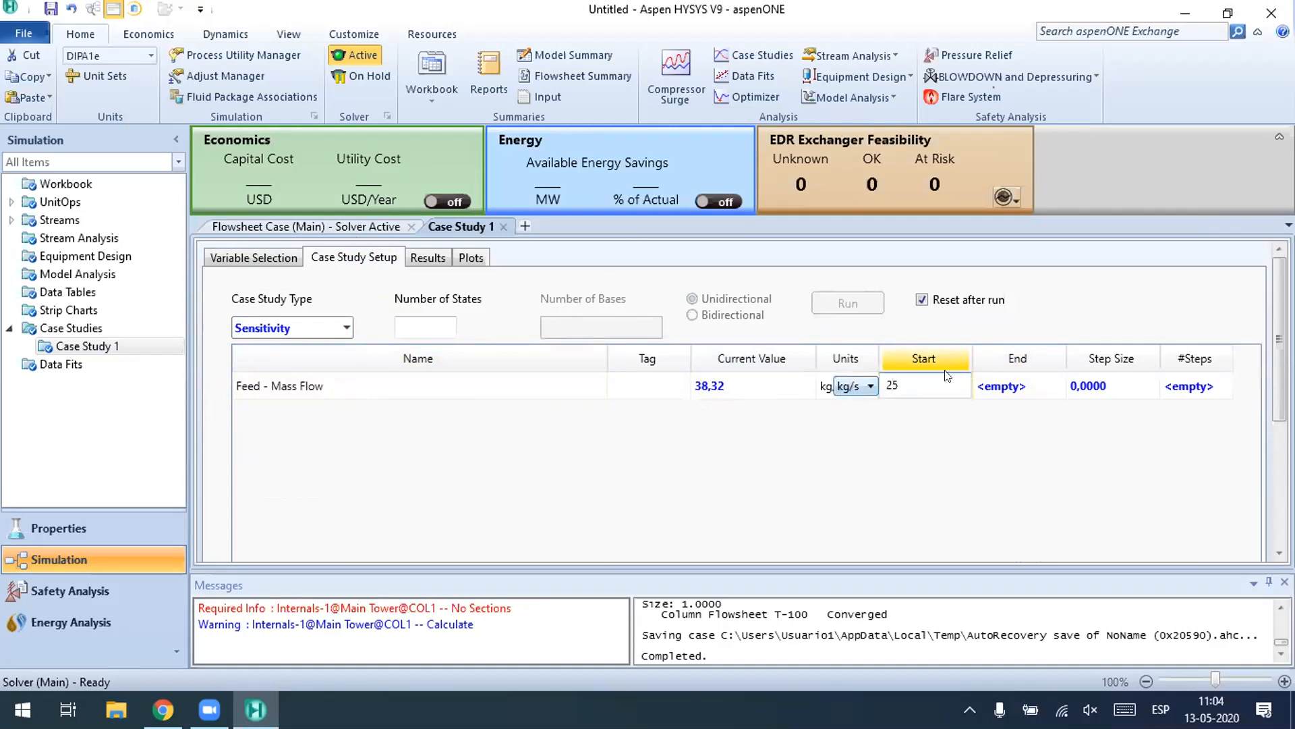
{"action": "key", "text": "Return"}
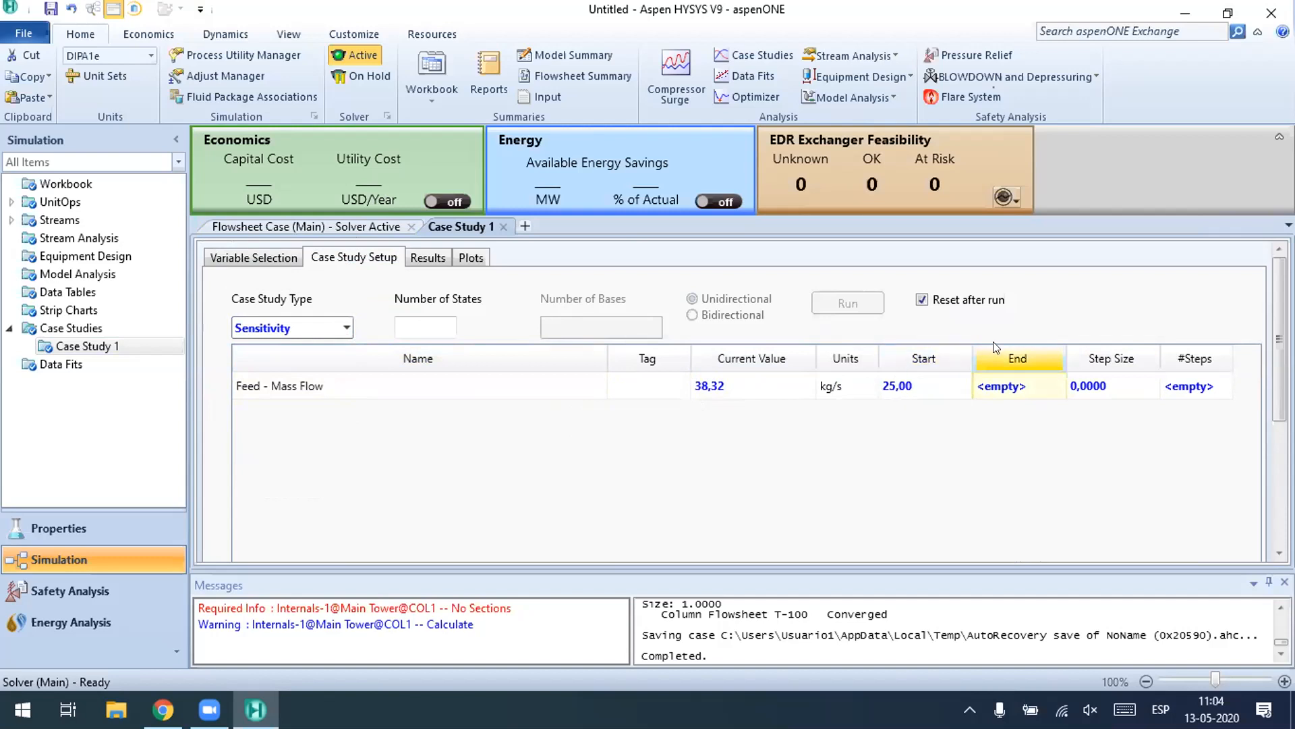
{"action": "type", "text": "55"}
{"action": "key", "text": "Return"}
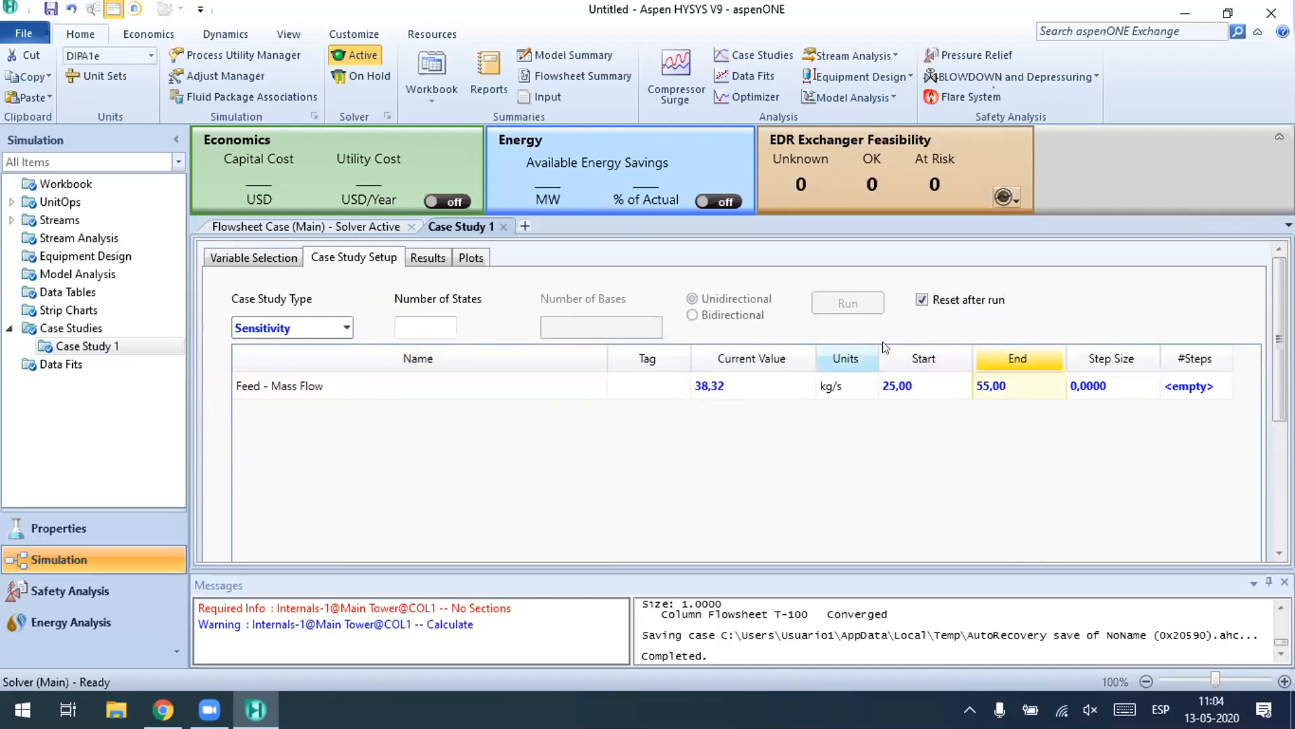
Step: Set the Feed mass flow step size to 5 kg/s in the sensitivity setup and check the case study results
{"action": "mouse_move", "coordinate": [923, 380]}
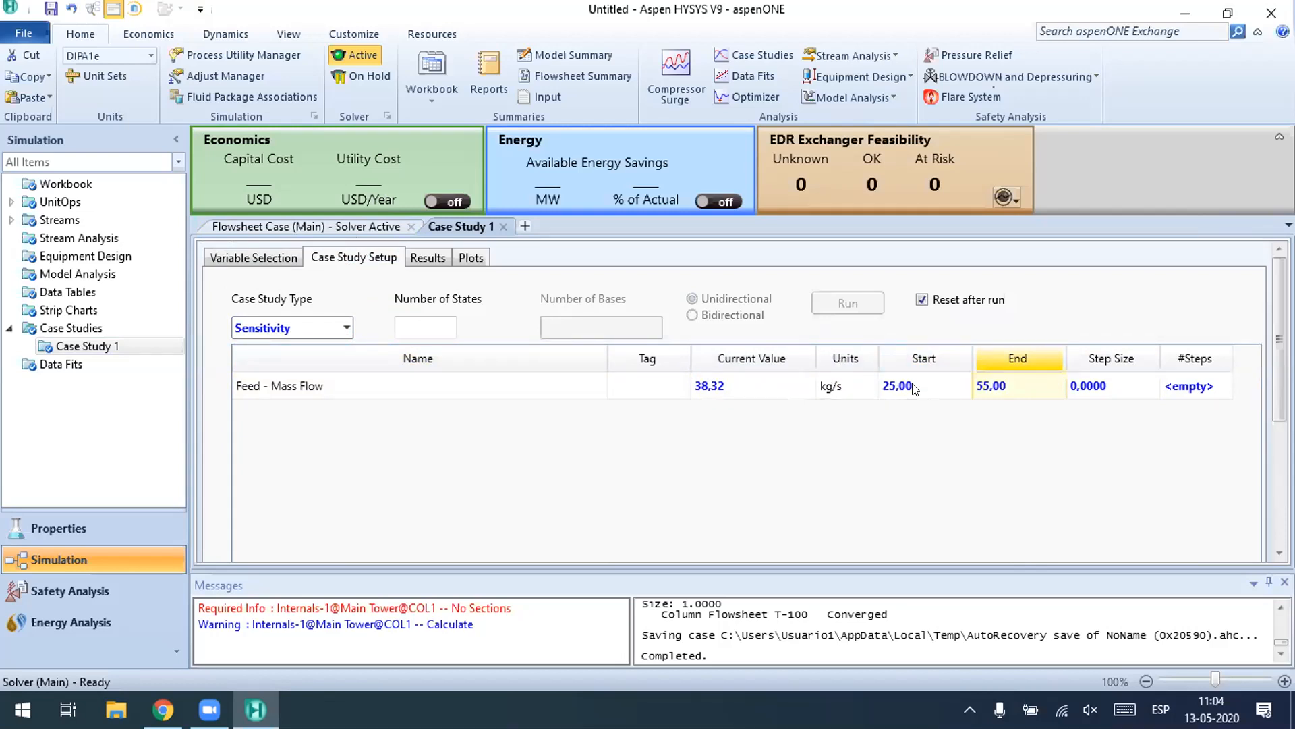
{"action": "left_click", "coordinate": [1088, 389]}
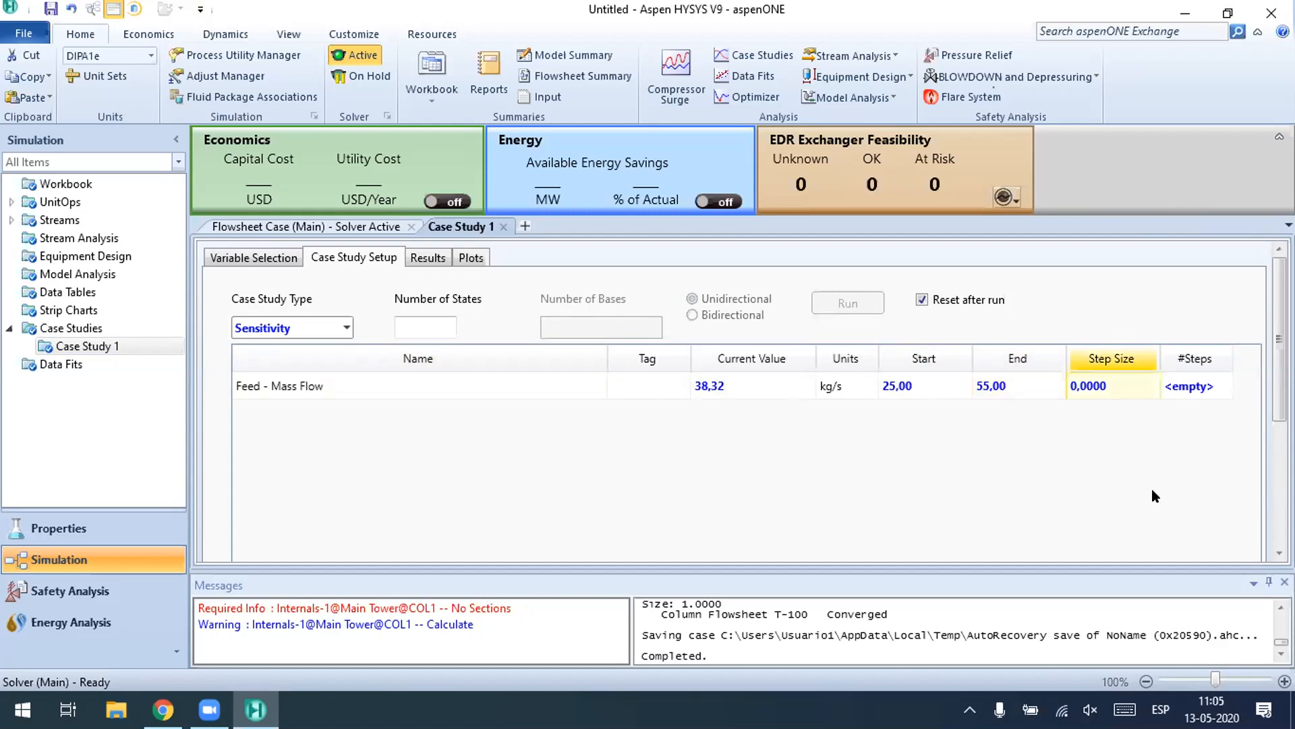
{"action": "type", "text": "5"}
{"action": "key", "text": "Return"}
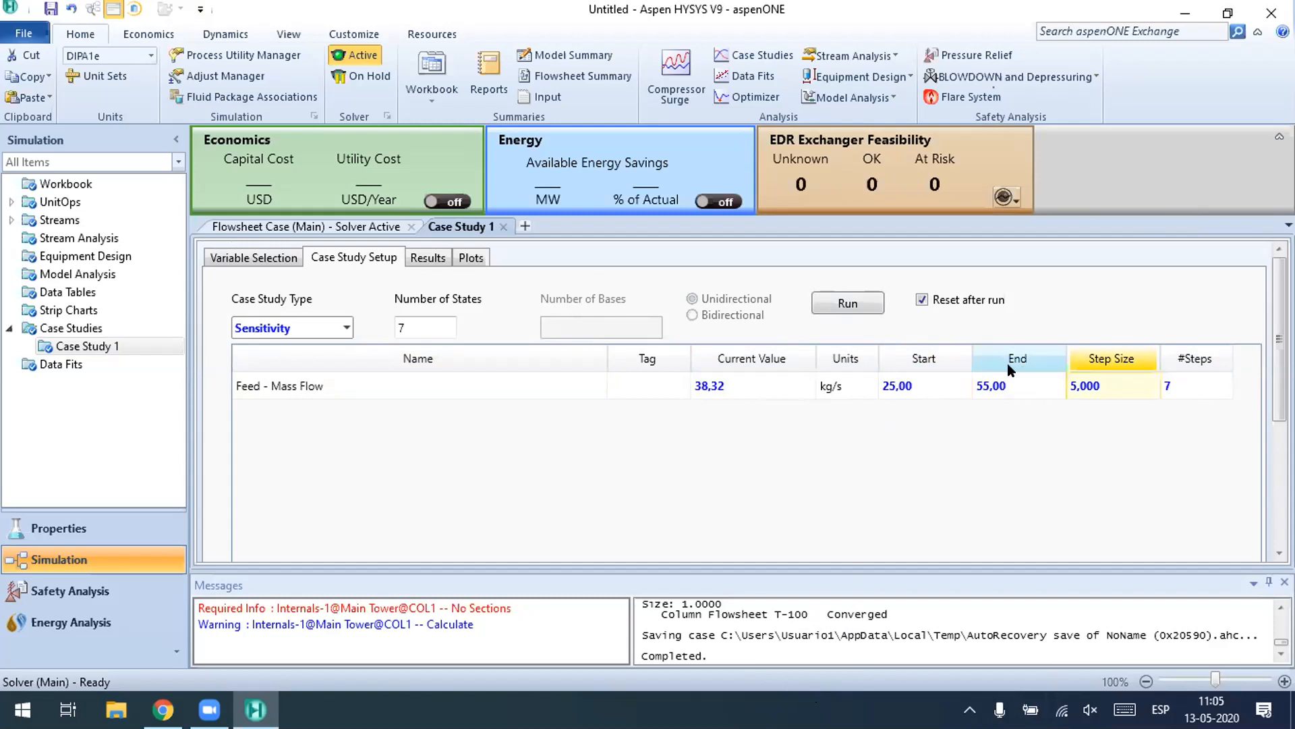
{"action": "left_click", "coordinate": [826, 290]}
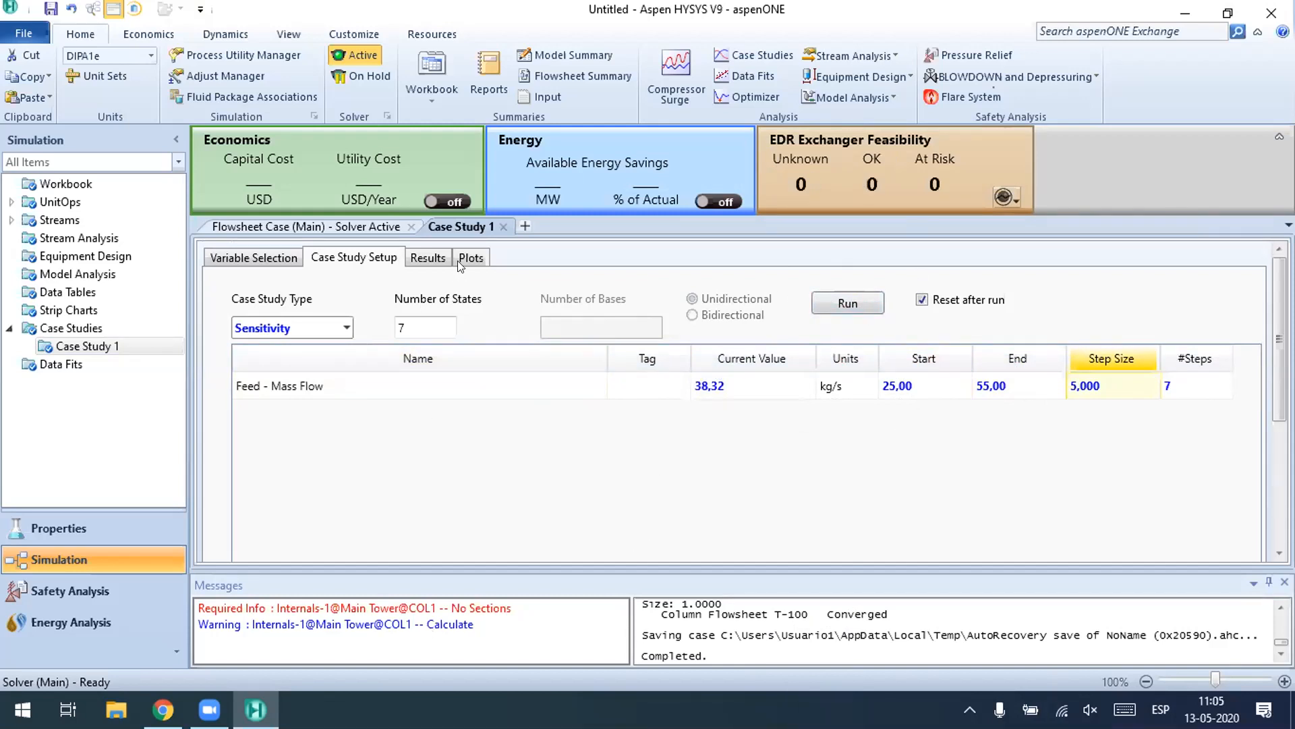
{"action": "left_click", "coordinate": [429, 257]}
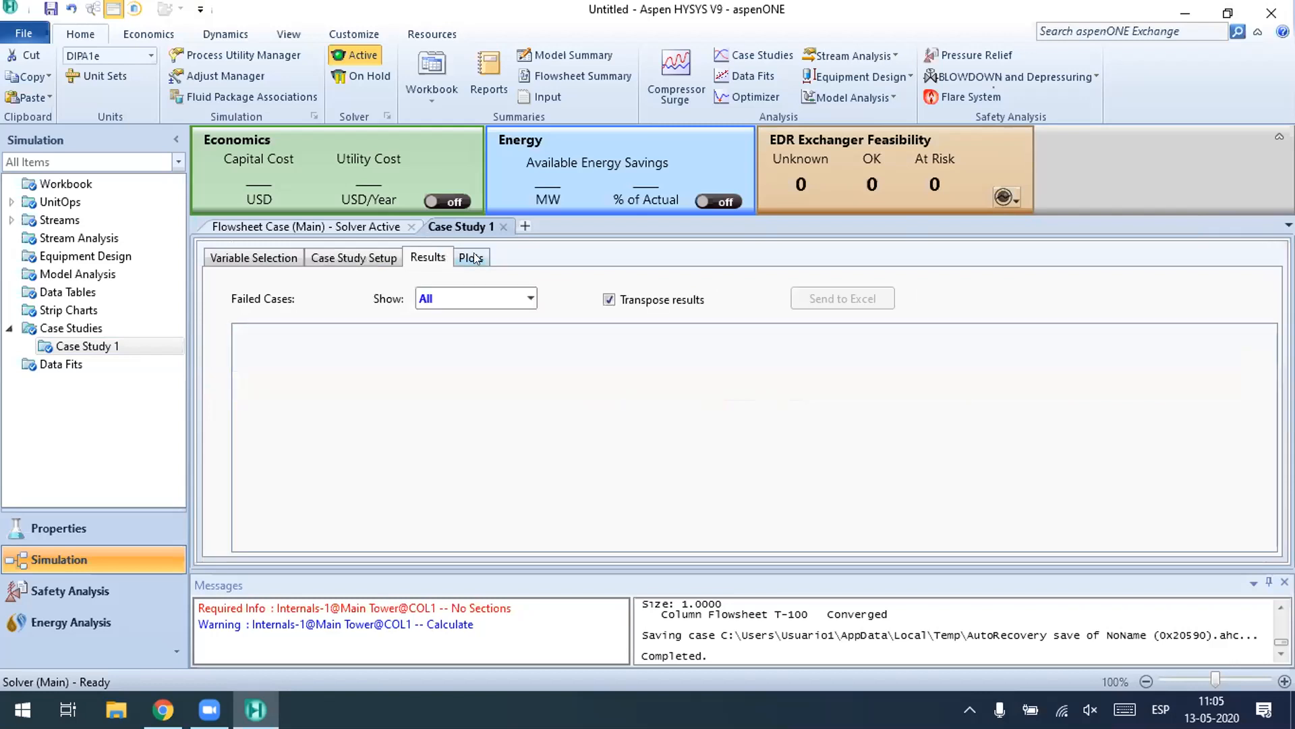
Step: Open the variable finder for the independent variables and browse the Mass Flow variables of the Bottom and Feed streams
{"action": "left_click", "coordinate": [367, 251]}
{"action": "left_click", "coordinate": [253, 257]}
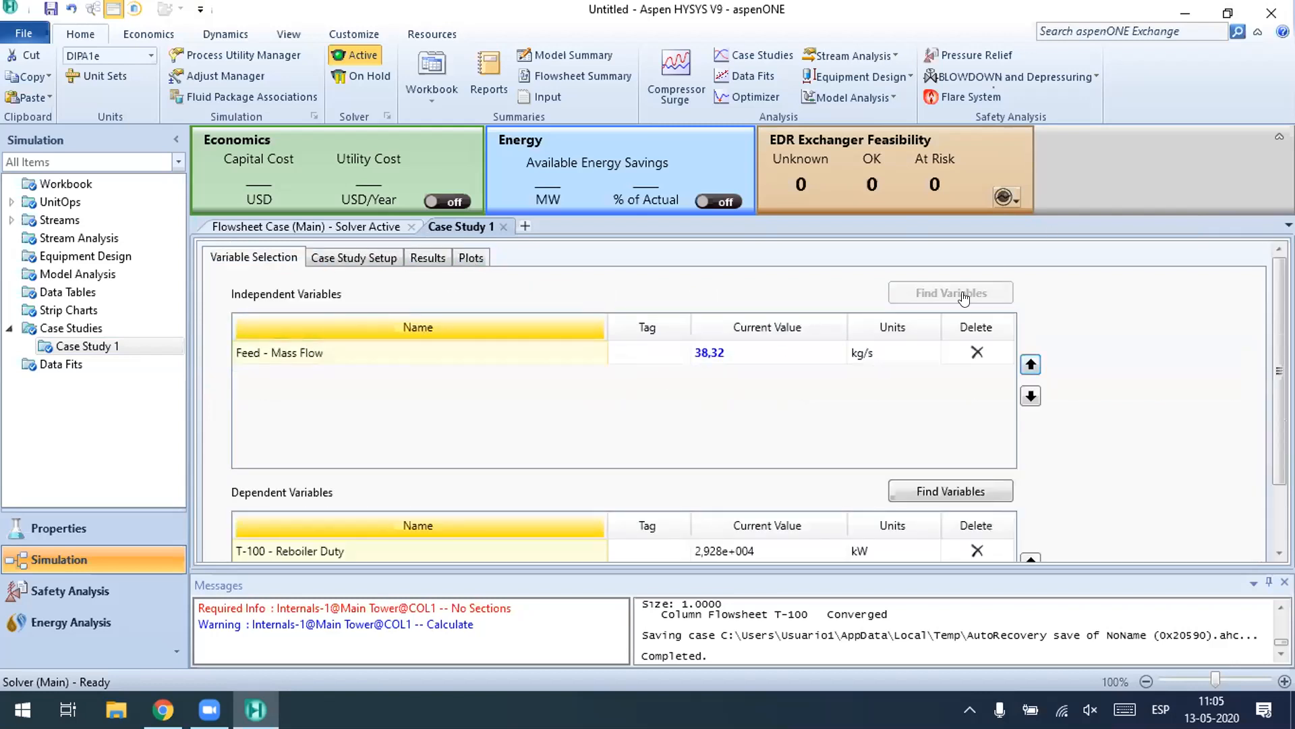
{"action": "left_click", "coordinate": [950, 292]}
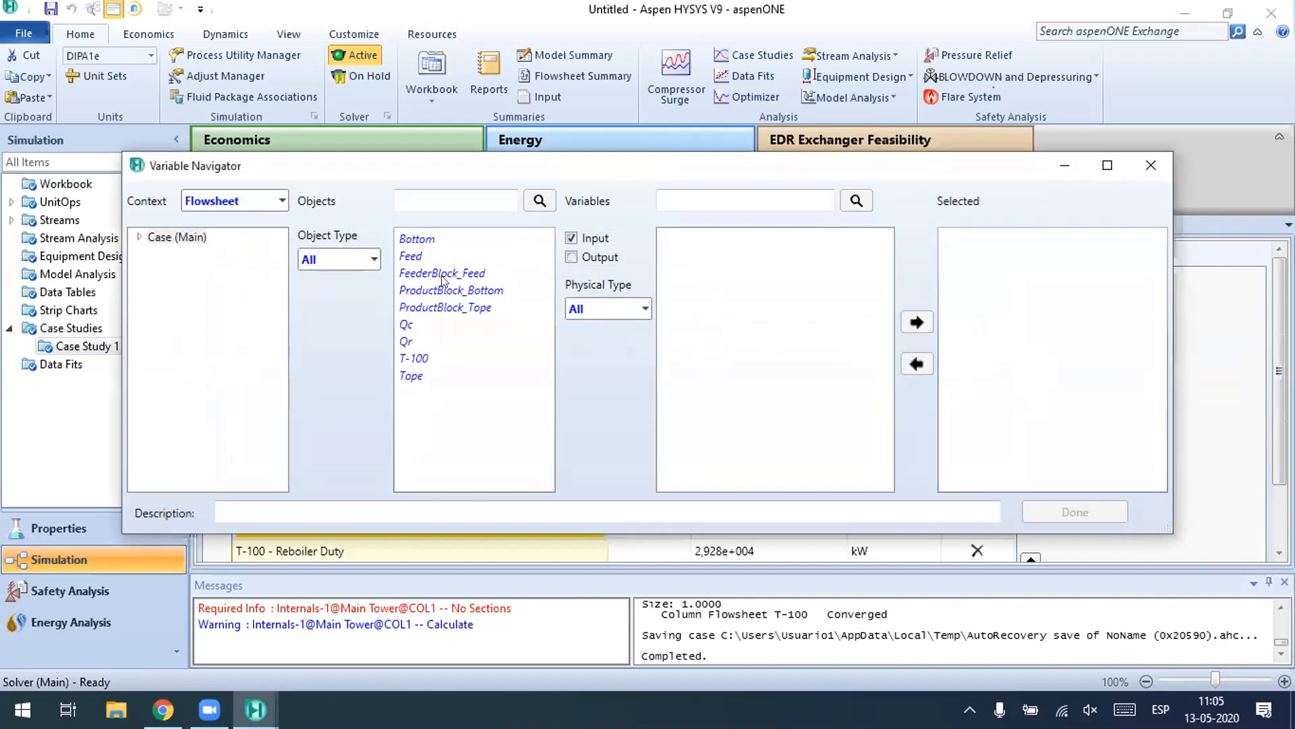
{"action": "mouse_move", "coordinate": [427, 257]}
{"action": "left_mouse_down"}
{"action": "mouse_move", "coordinate": [442, 268]}
{"action": "mouse_move", "coordinate": [430, 280]}
{"action": "left_mouse_up"}
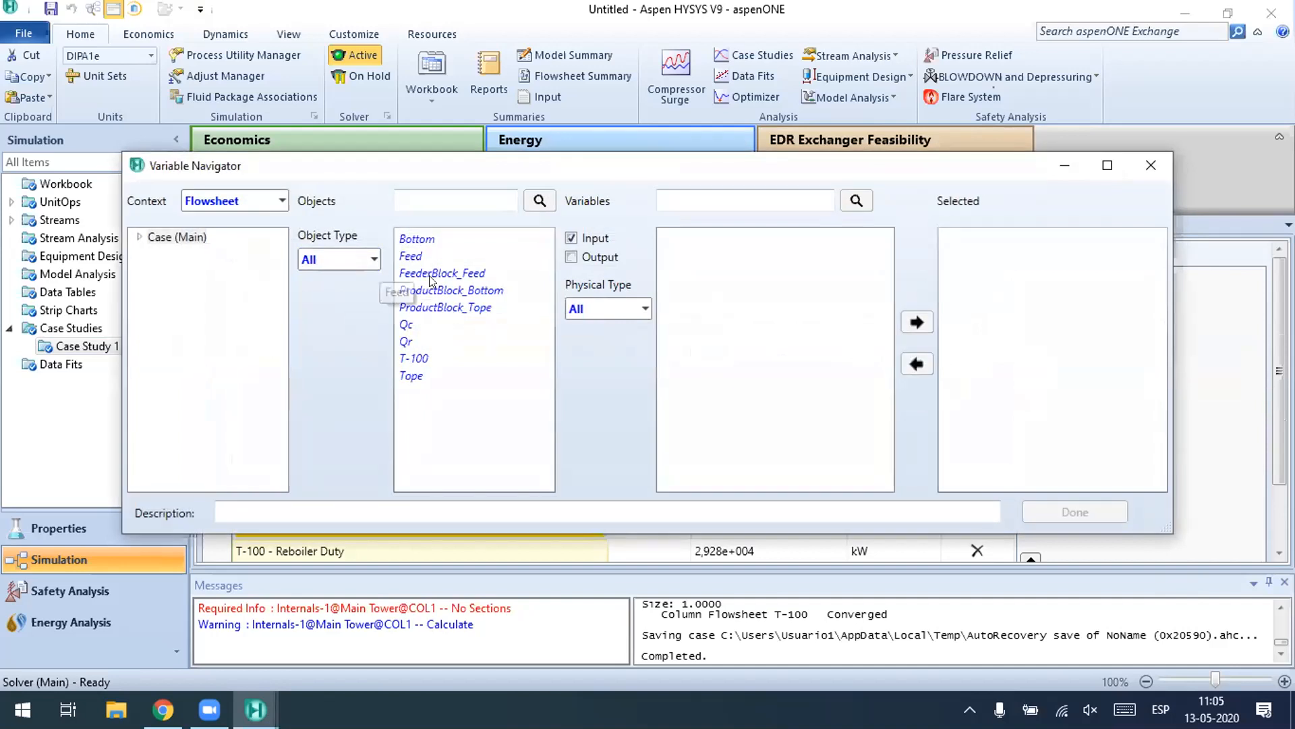
{"action": "left_click", "coordinate": [413, 239]}
{"action": "left_click", "coordinate": [607, 309]}
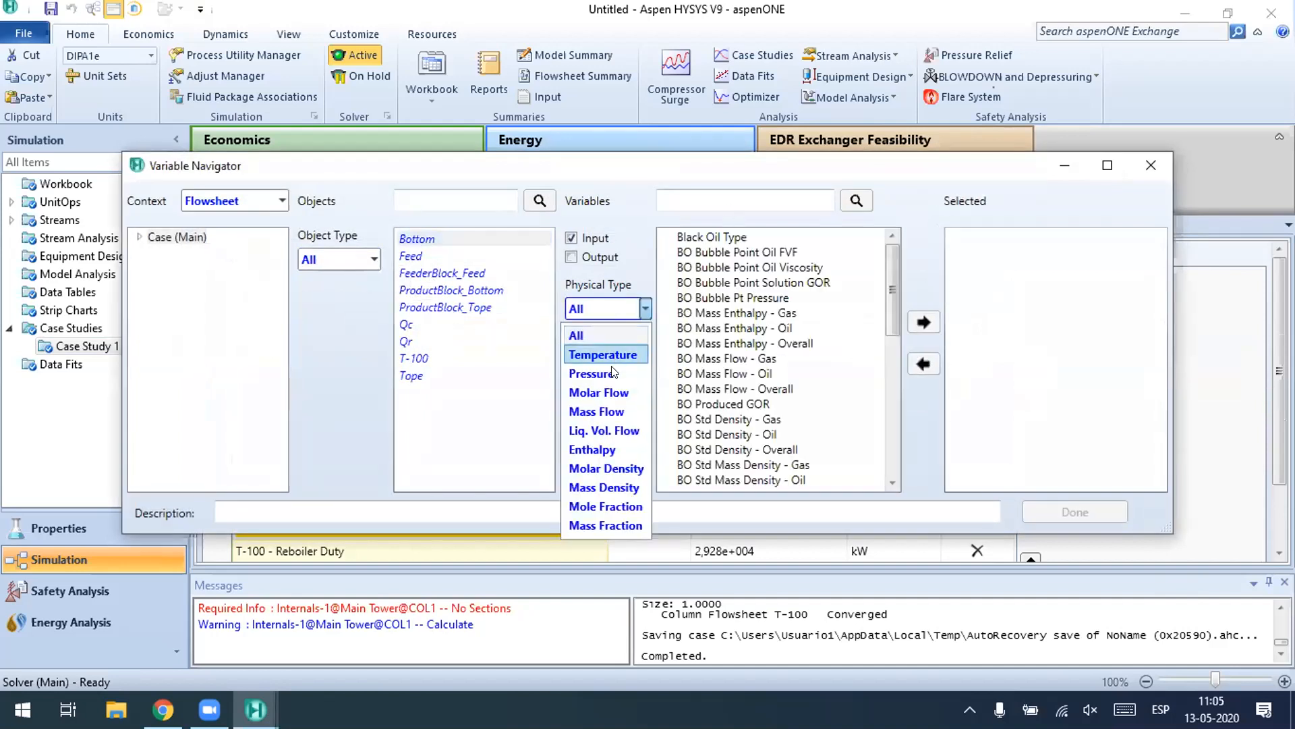
{"action": "left_click", "coordinate": [606, 408]}
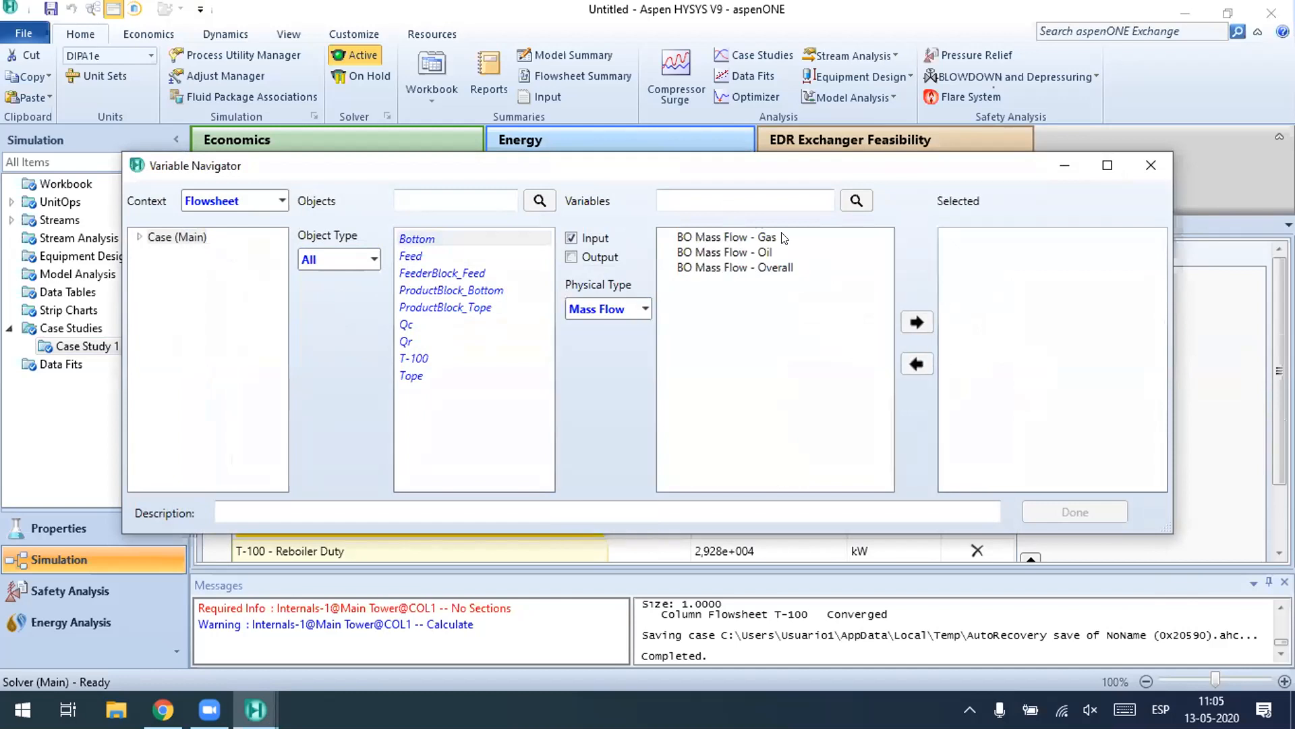
{"action": "left_click", "coordinate": [444, 256]}
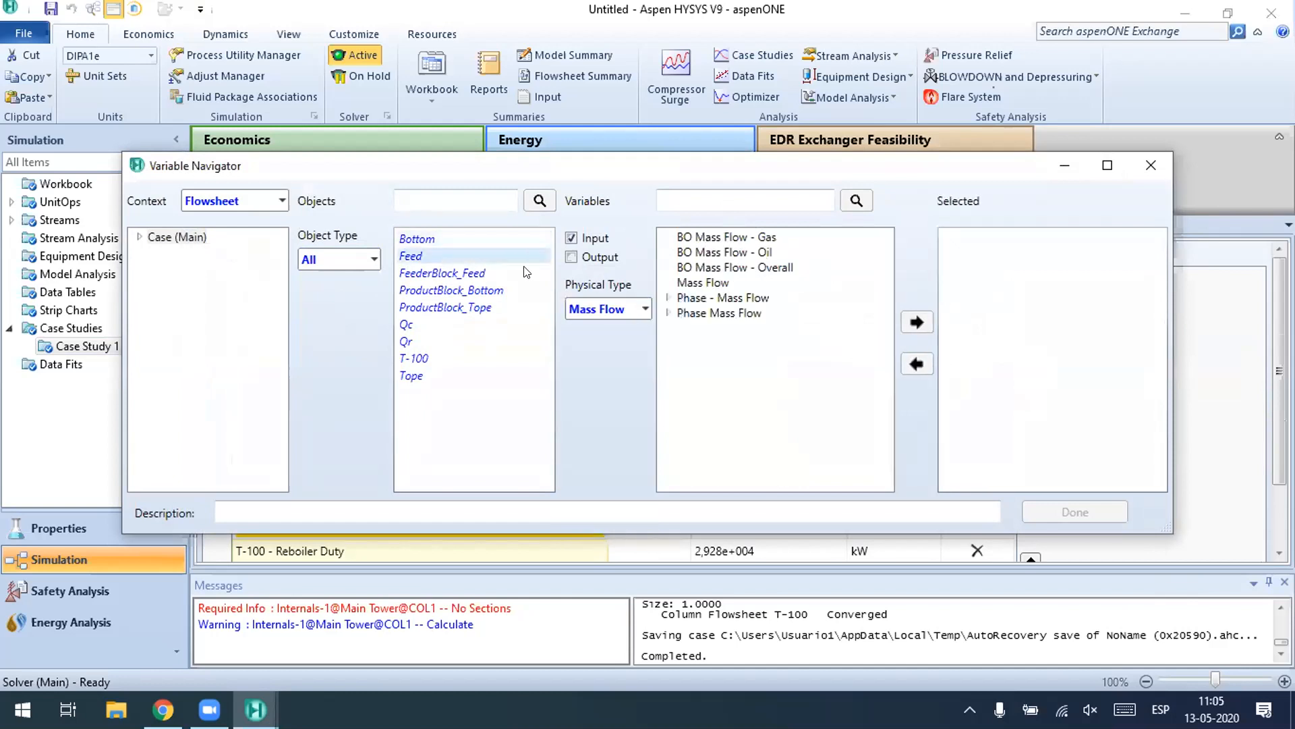
{"action": "left_click", "coordinate": [630, 307]}
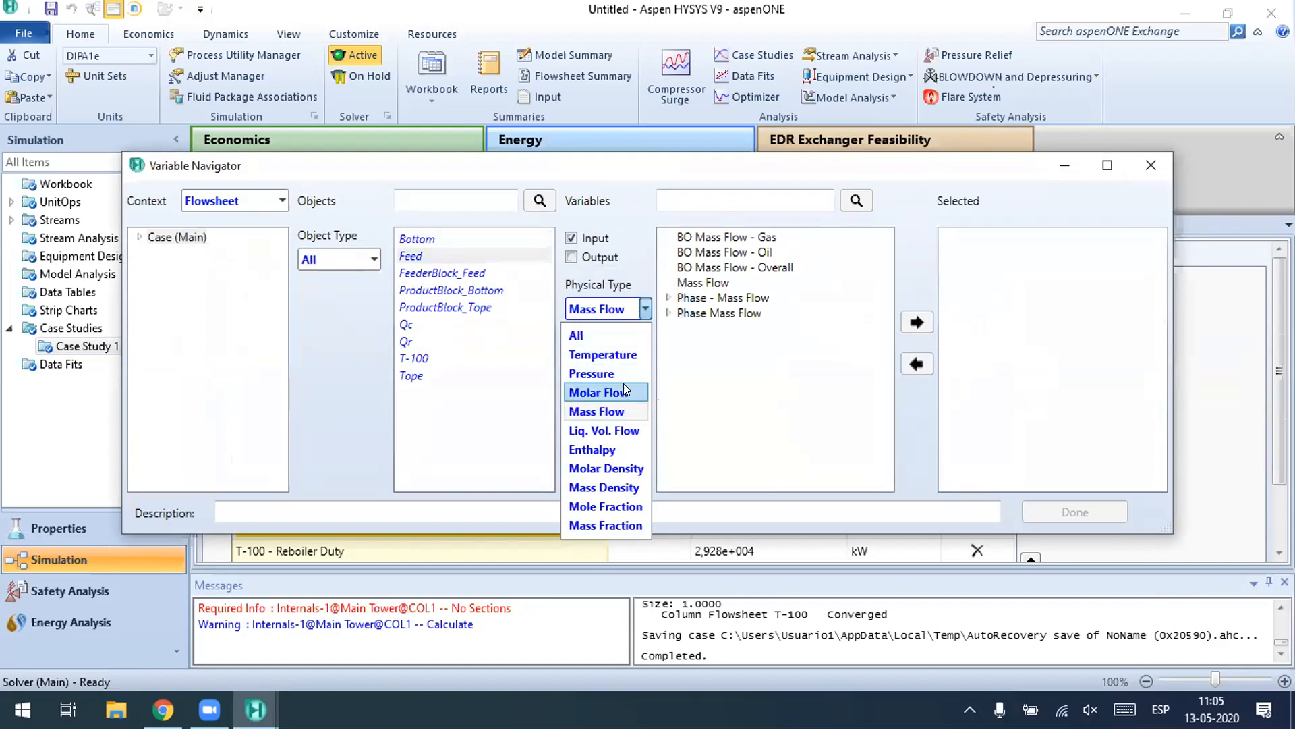
Step: Add the Condenser Stage Pressure of column T-100 as a second independent variable of the case study
{"action": "left_click", "coordinate": [424, 361]}
{"action": "left_click", "coordinate": [420, 360]}
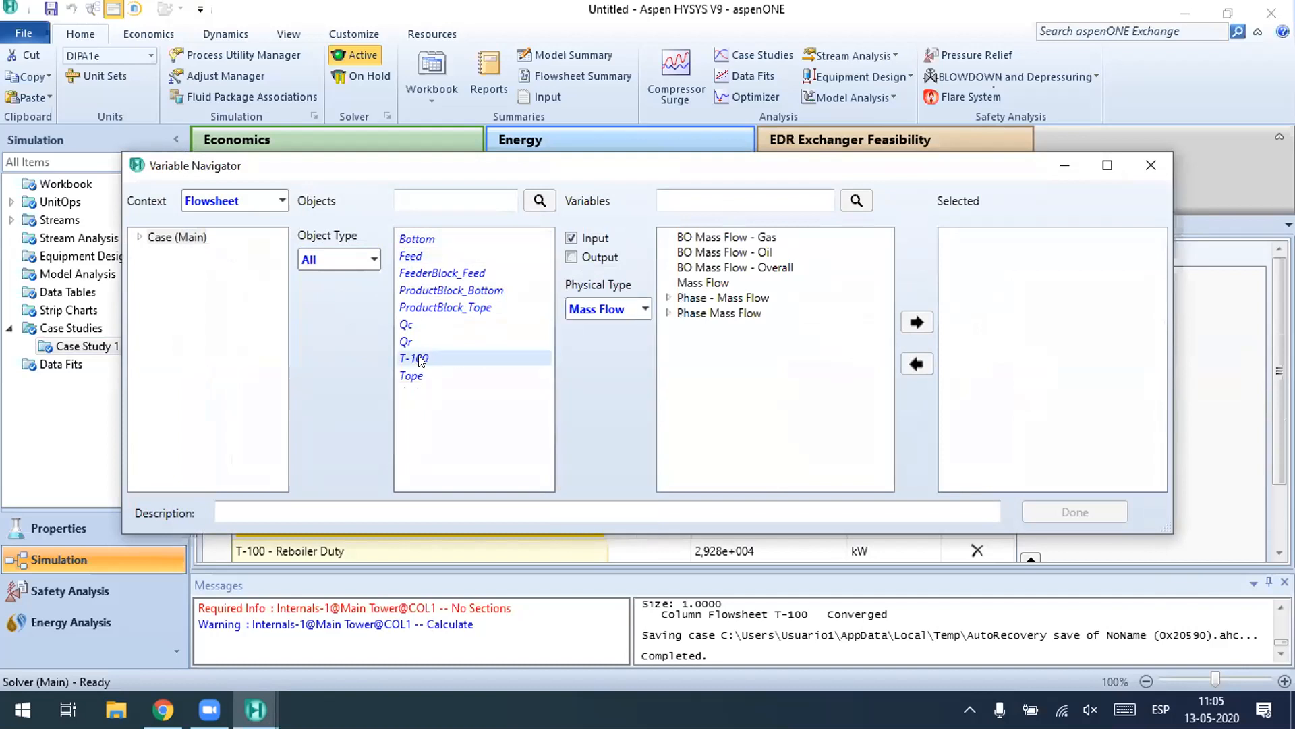
{"action": "left_click", "coordinate": [611, 307]}
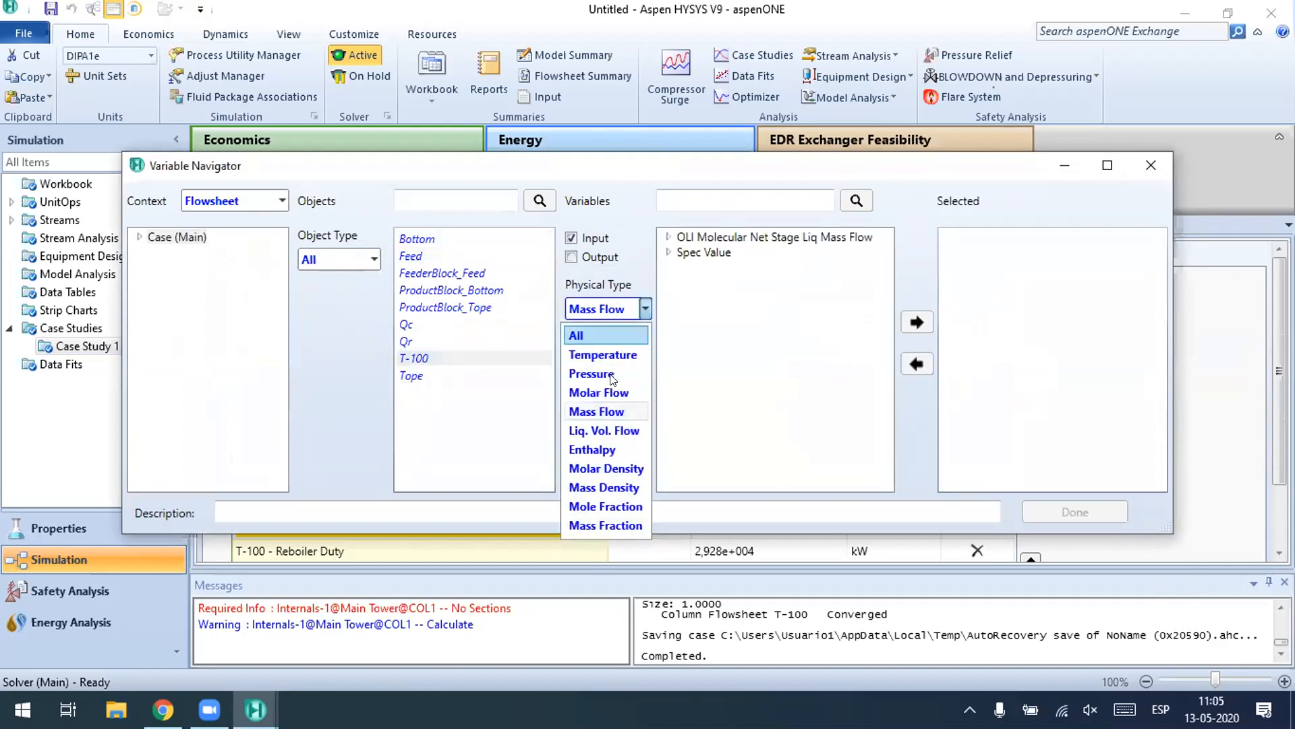
{"action": "left_click", "coordinate": [599, 373]}
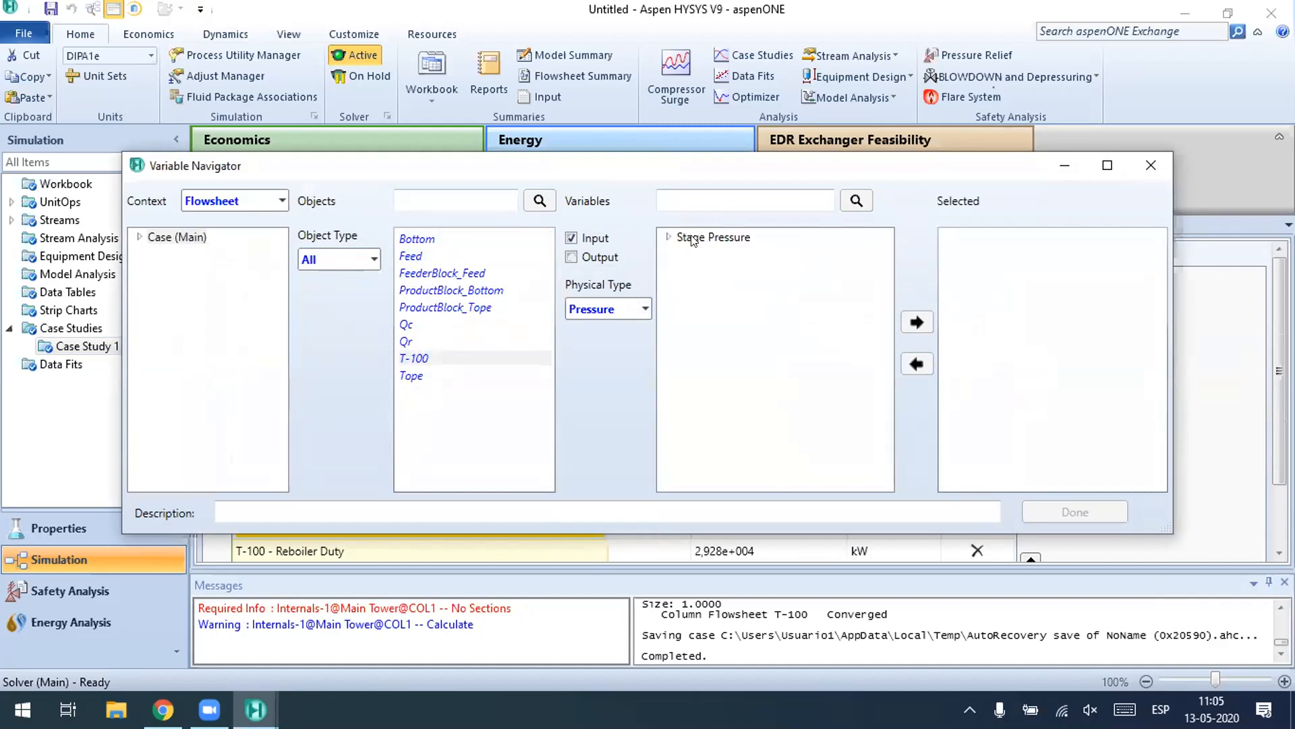
{"action": "left_click", "coordinate": [668, 237]}
{"action": "scroll", "coordinate": [742, 304], "scroll_direction": "down", "scroll_amount": 6}
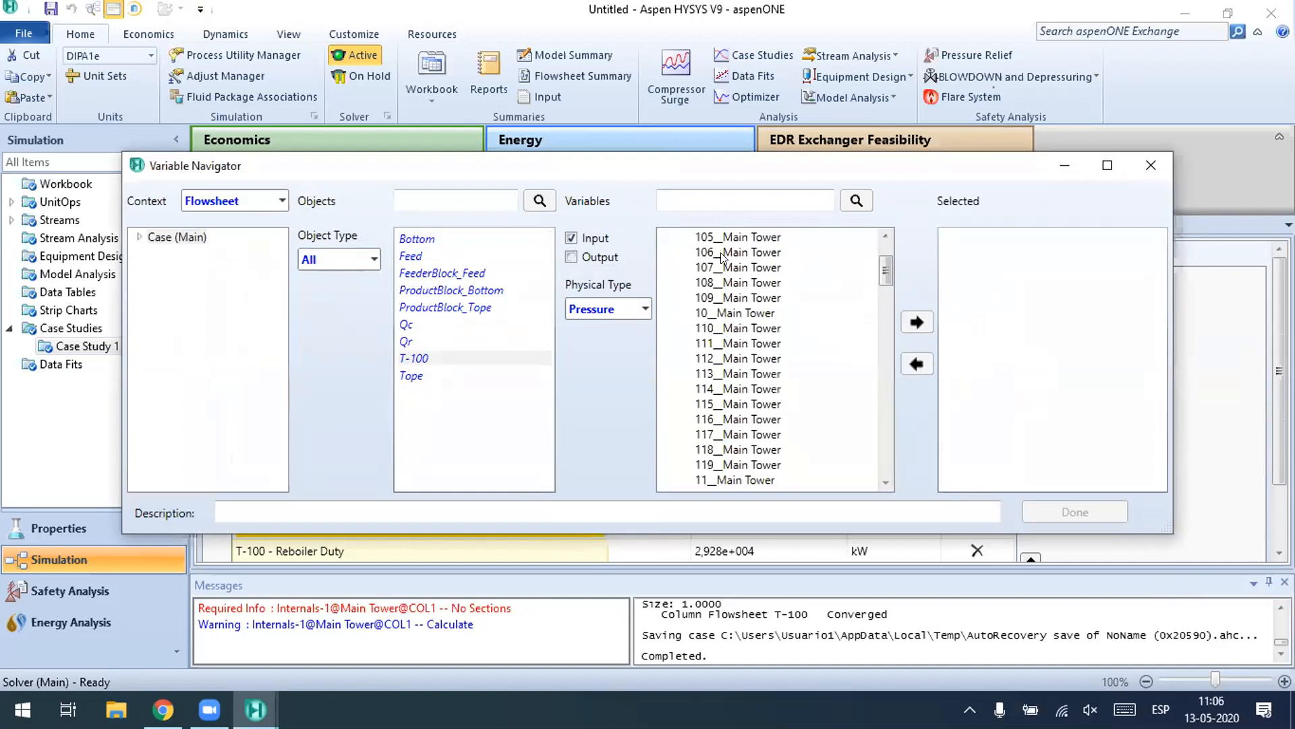
{"action": "scroll", "coordinate": [765, 333], "scroll_direction": "down", "scroll_amount": 20}
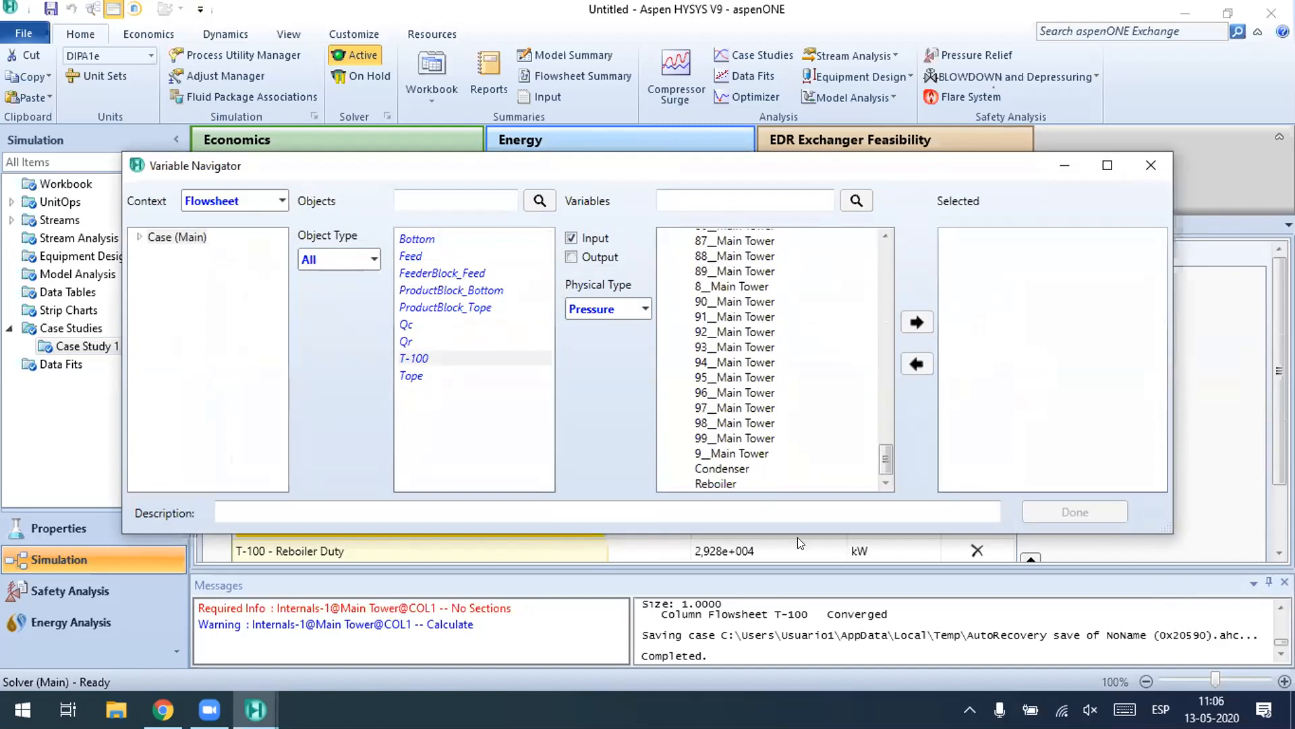
{"action": "left_click", "coordinate": [918, 324]}
{"action": "left_click", "coordinate": [1085, 510]}
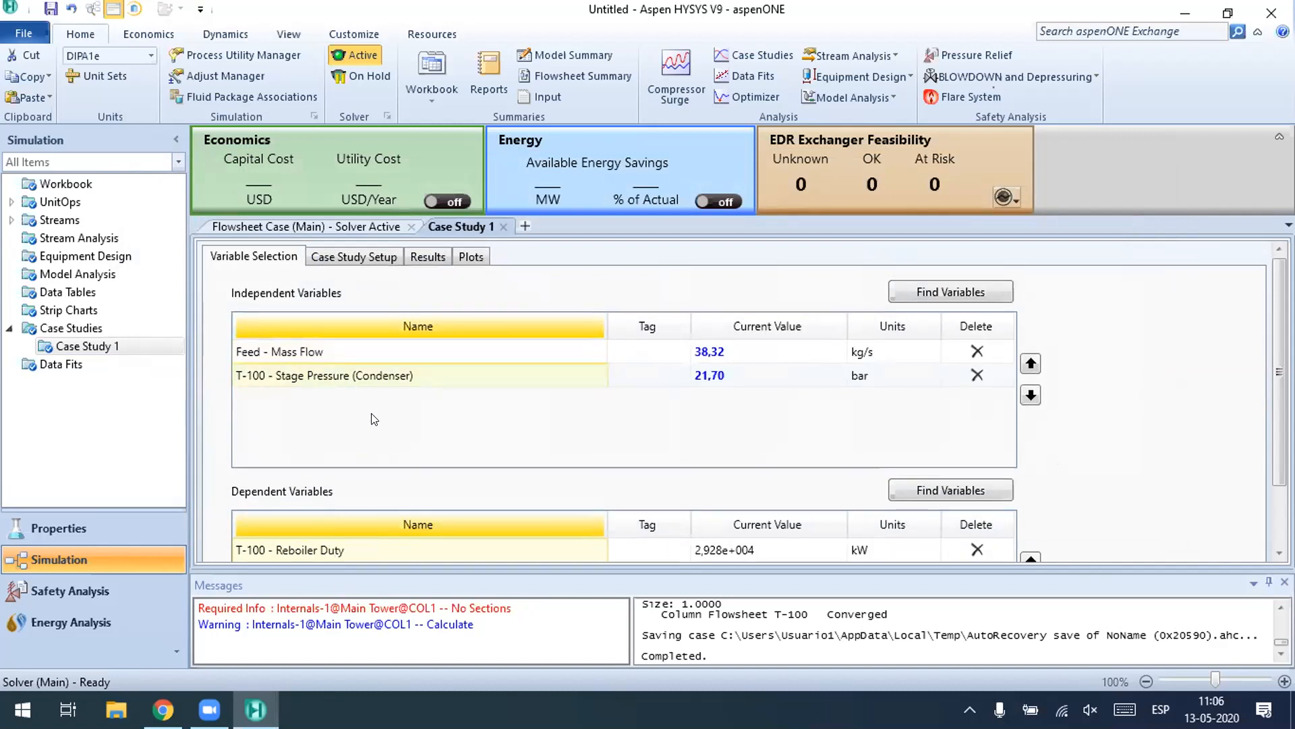
Step: Change the case study type to Discrete and set the number of states to 2
{"action": "left_click", "coordinate": [383, 257]}
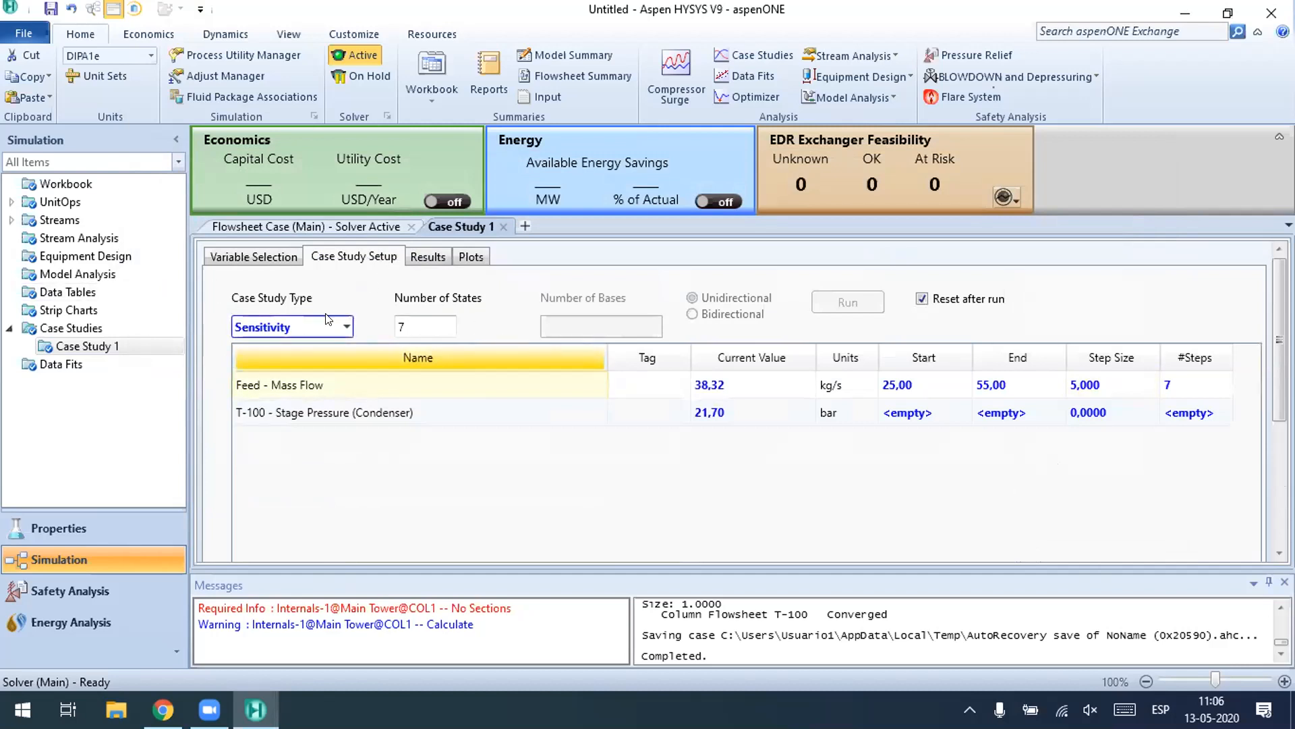
{"action": "left_click", "coordinate": [345, 327]}
{"action": "left_click", "coordinate": [293, 389]}
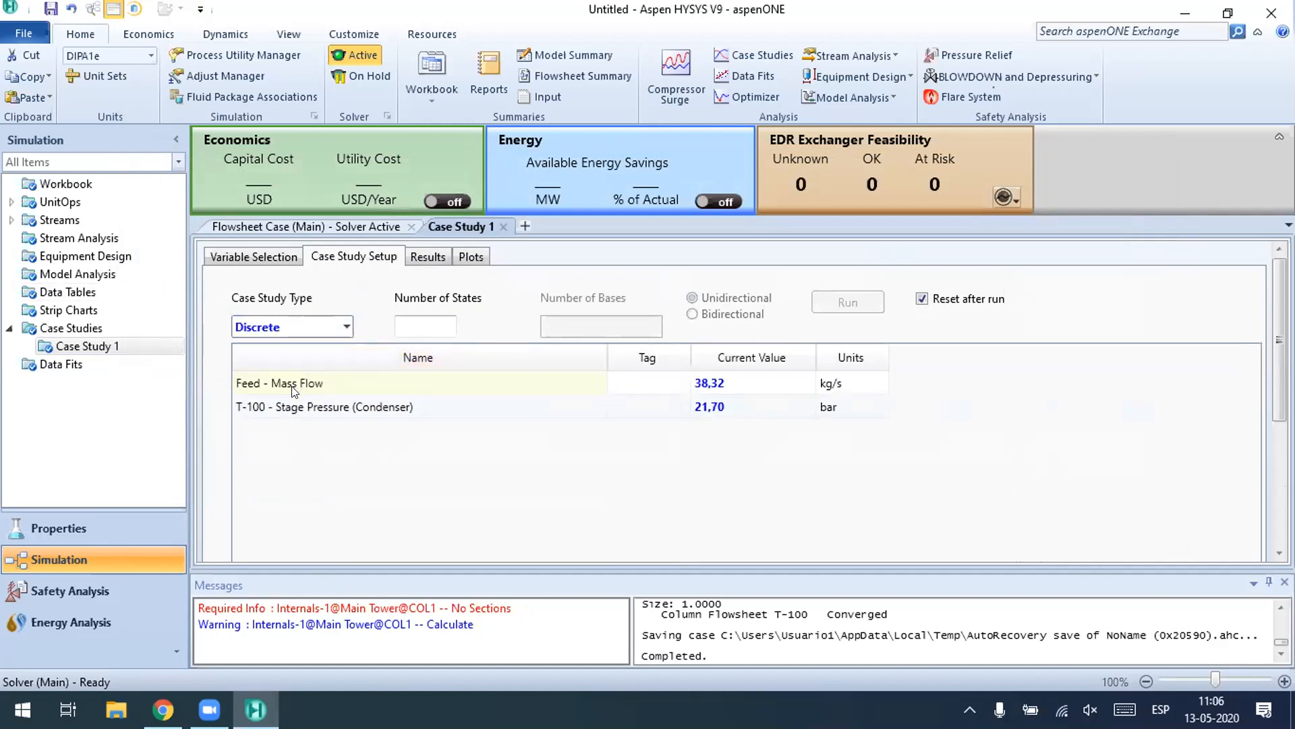
{"action": "left_click", "coordinate": [447, 327]}
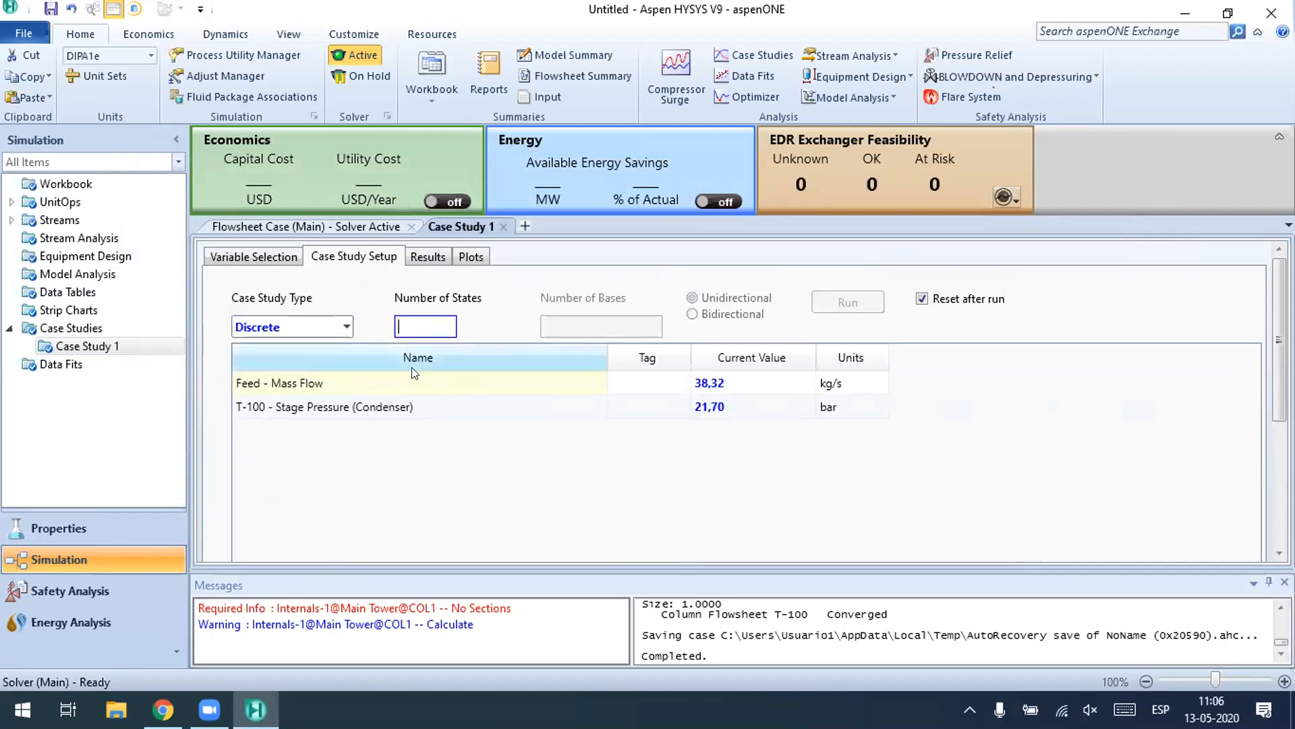
{"action": "type", "text": "2"}
{"action": "key", "text": "Return"}
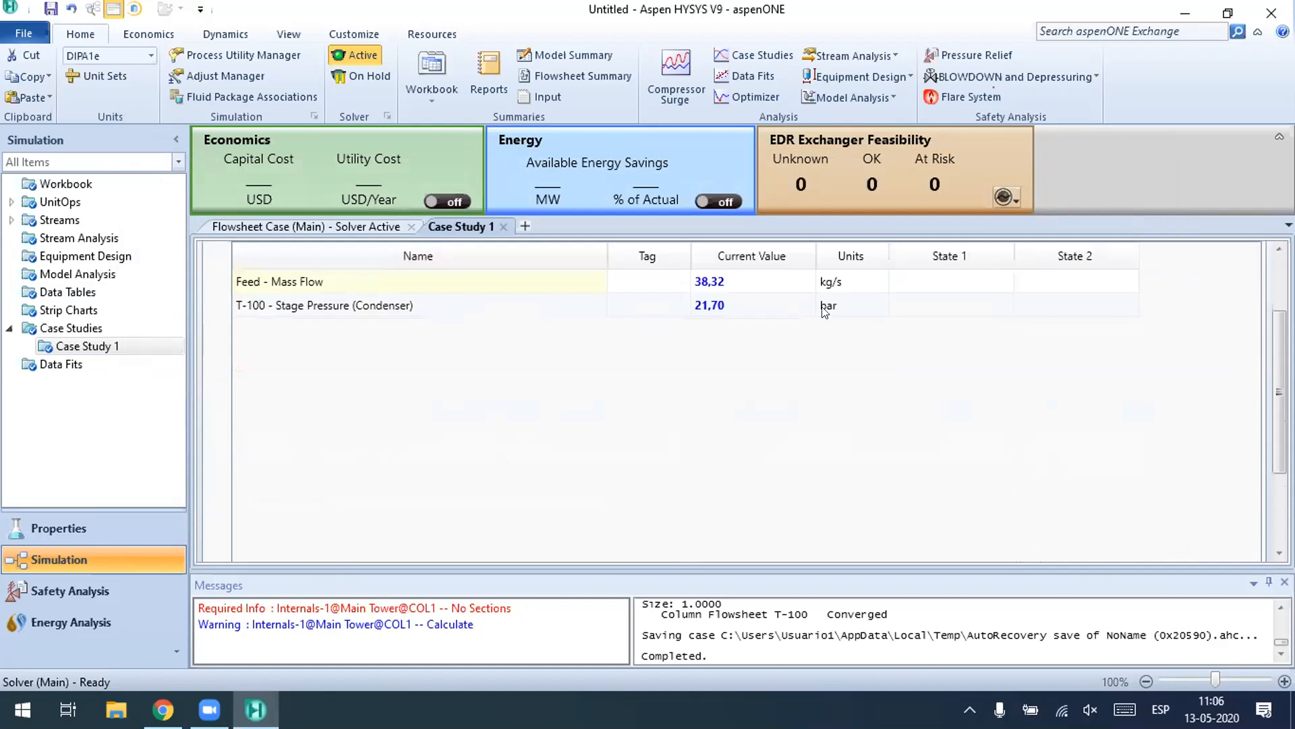
Step: Fill in State 1 with a Feed mass flow of 35 kg/s and a condenser pressure of 20 bar
{"action": "left_click", "coordinate": [921, 284]}
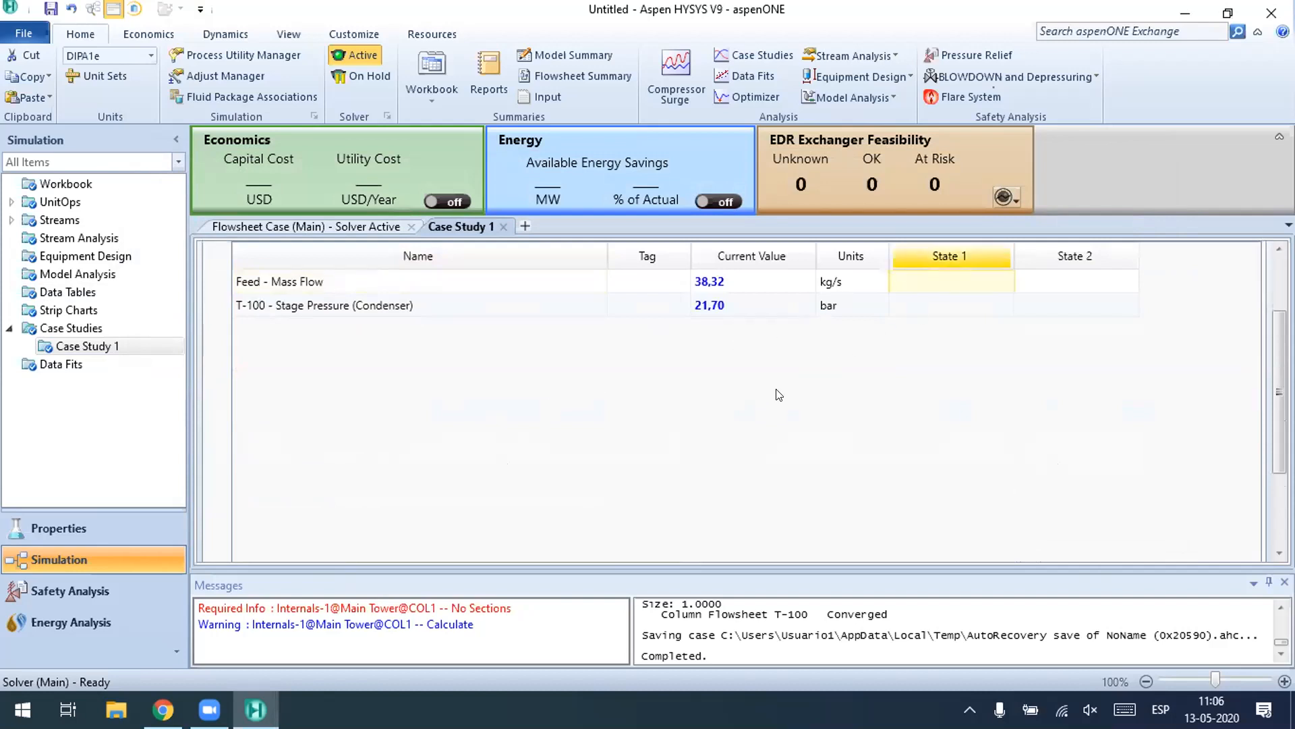
{"action": "type", "text": "30"}
{"action": "left_click", "coordinate": [934, 312]}
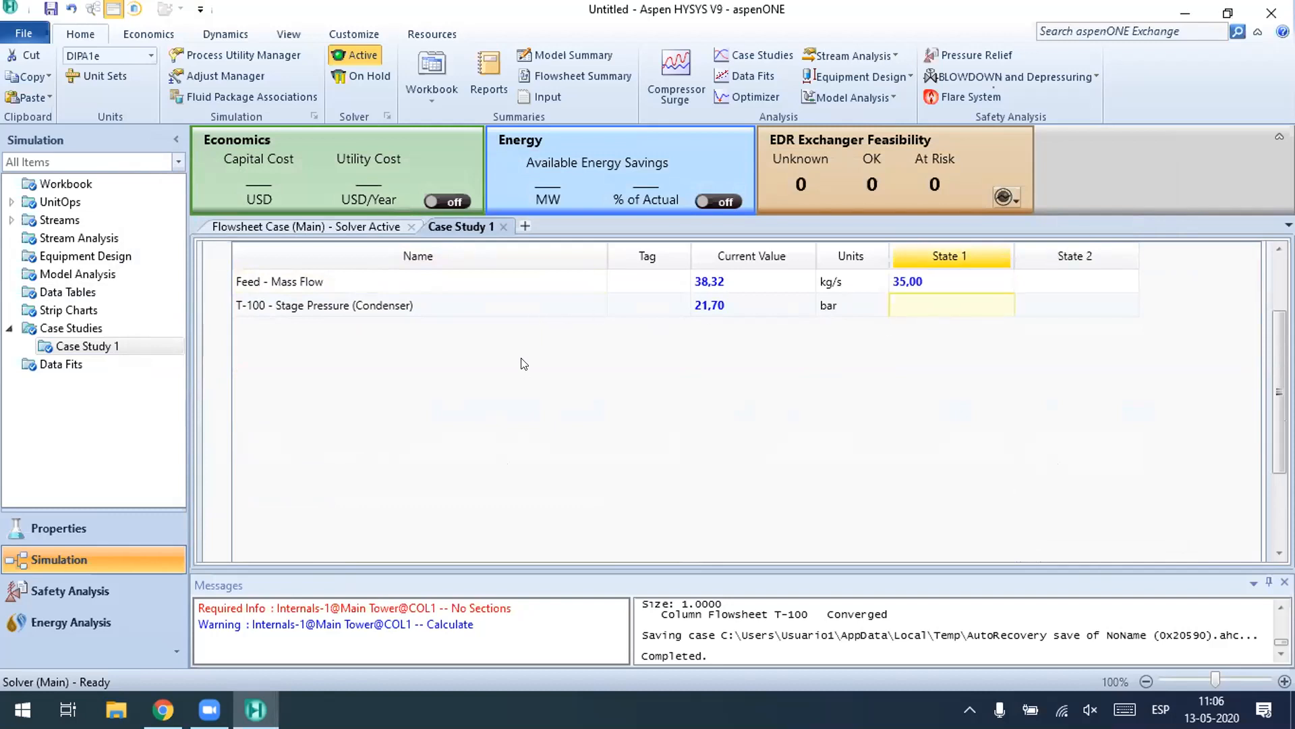
{"action": "type", "text": "20"}
Step: Fill in State 2 with a Feed mass flow of 55 kg/s and a condenser pressure of 50 bar
{"action": "left_click", "coordinate": [1046, 284]}
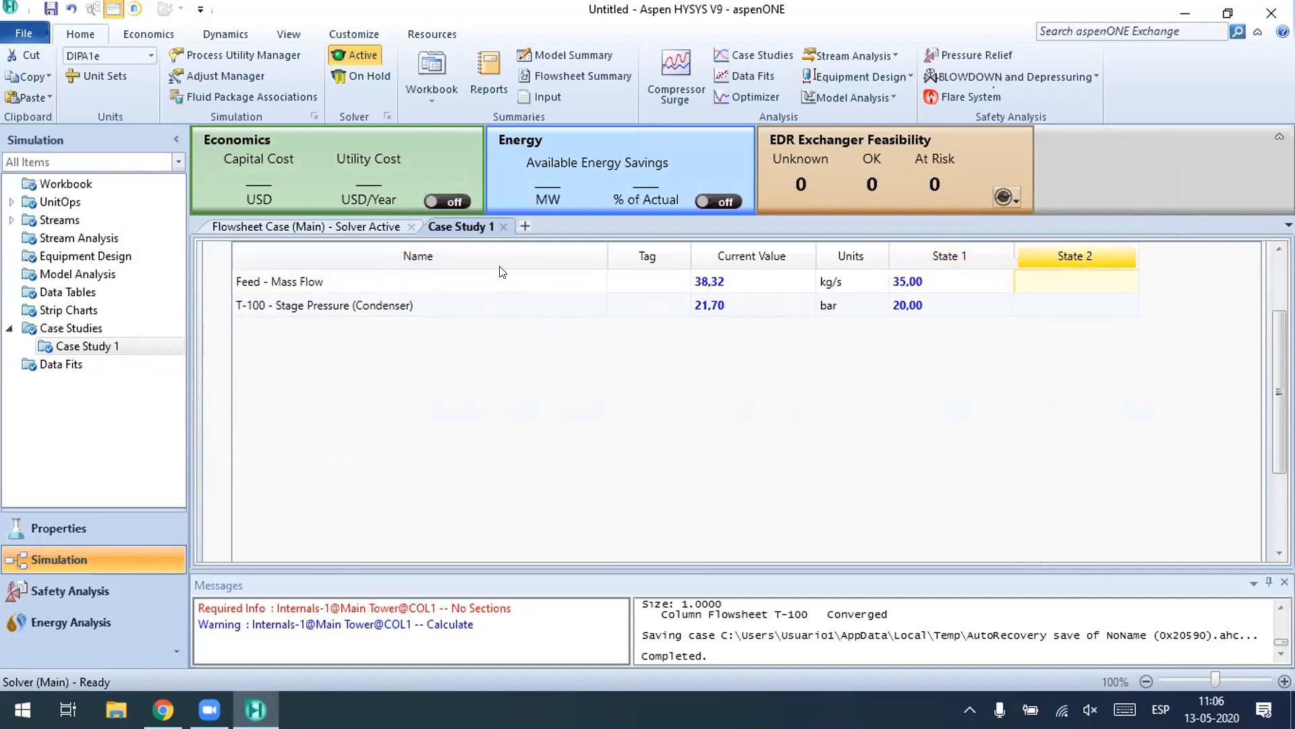
{"action": "type", "text": "55"}
{"action": "left_click", "coordinate": [1025, 309]}
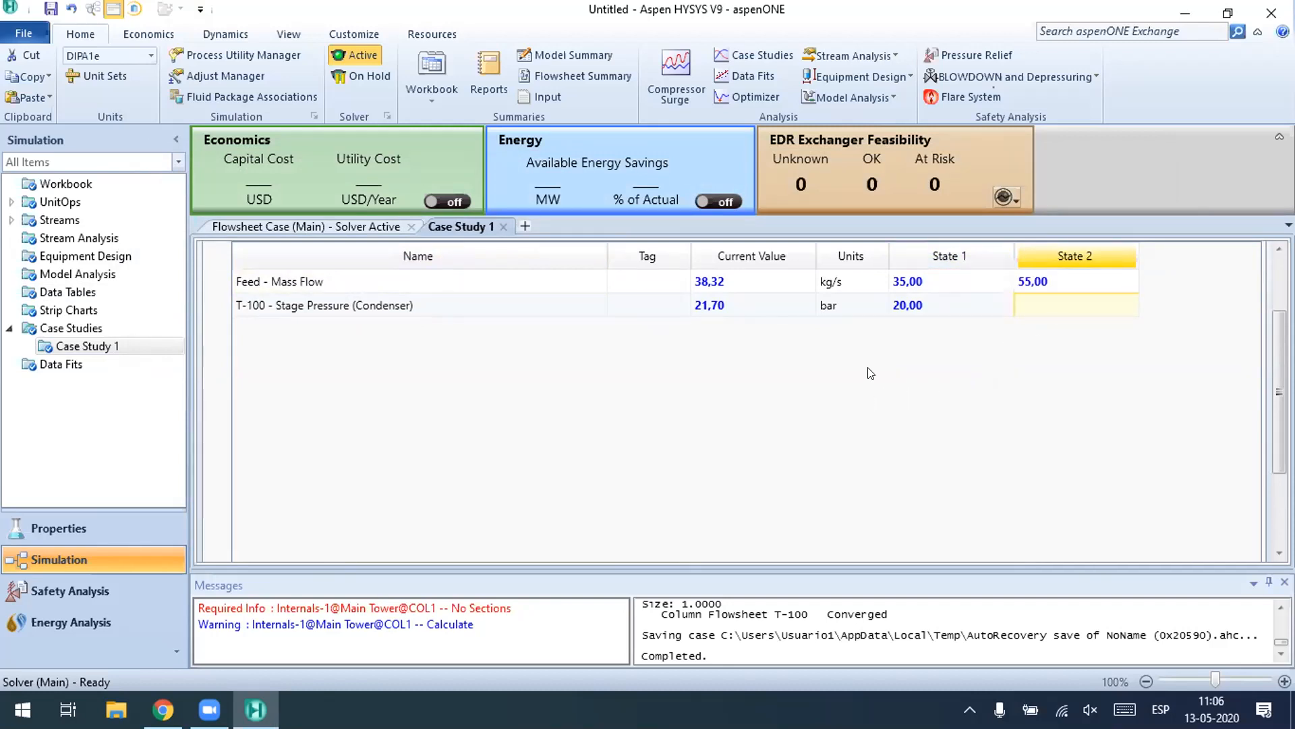
{"action": "type", "text": "50"}
{"action": "key", "text": "Return"}
{"action": "scroll", "coordinate": [840, 304], "scroll_direction": "up", "scroll_amount": 2}
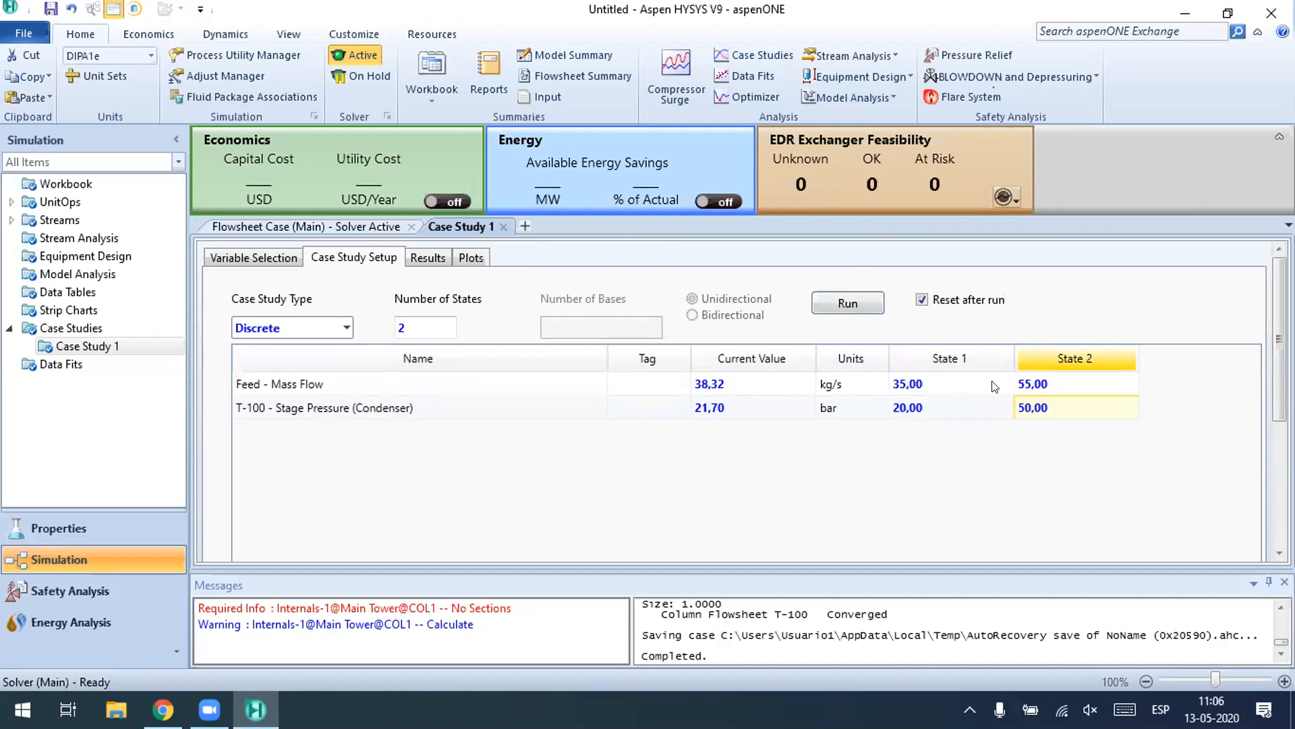
Step: Compare the values of State 1 and State 2 and look through the case study's results, variable selection and setup
{"action": "left_click", "coordinate": [944, 359]}
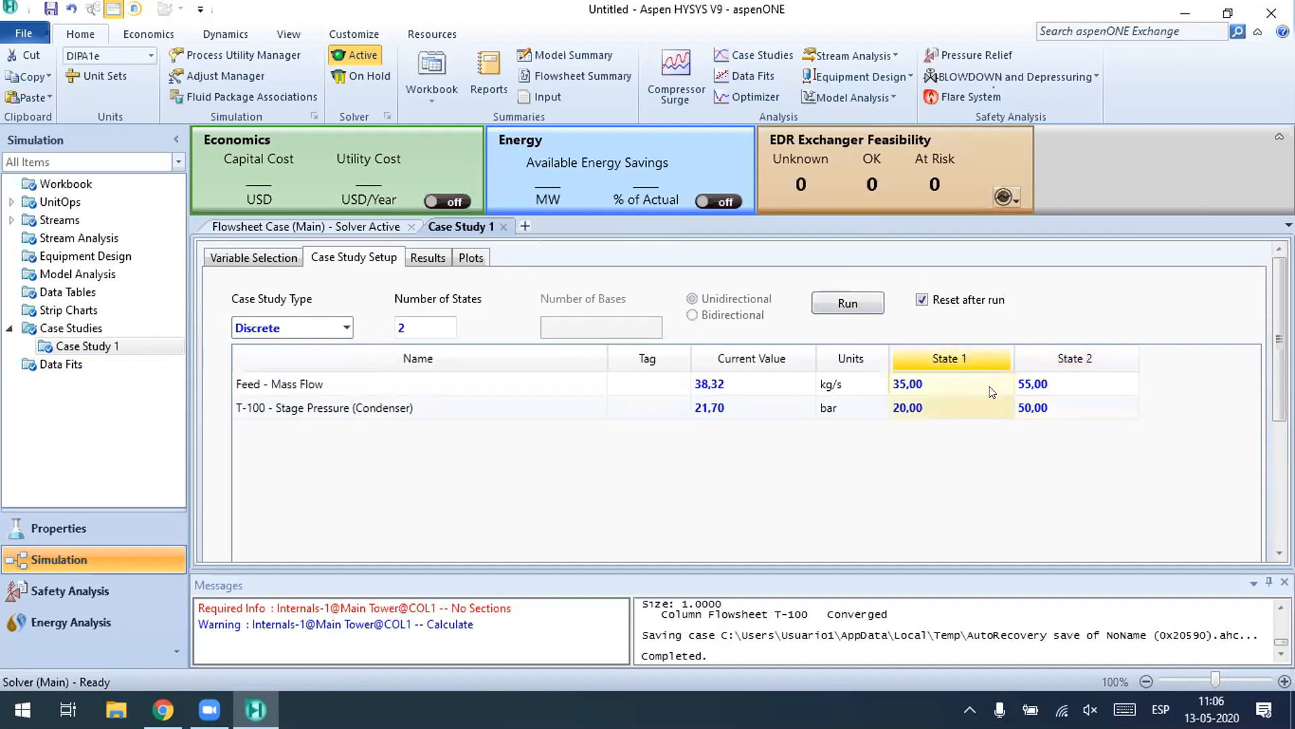
{"action": "left_click", "coordinate": [1093, 349]}
{"action": "left_click", "coordinate": [951, 375]}
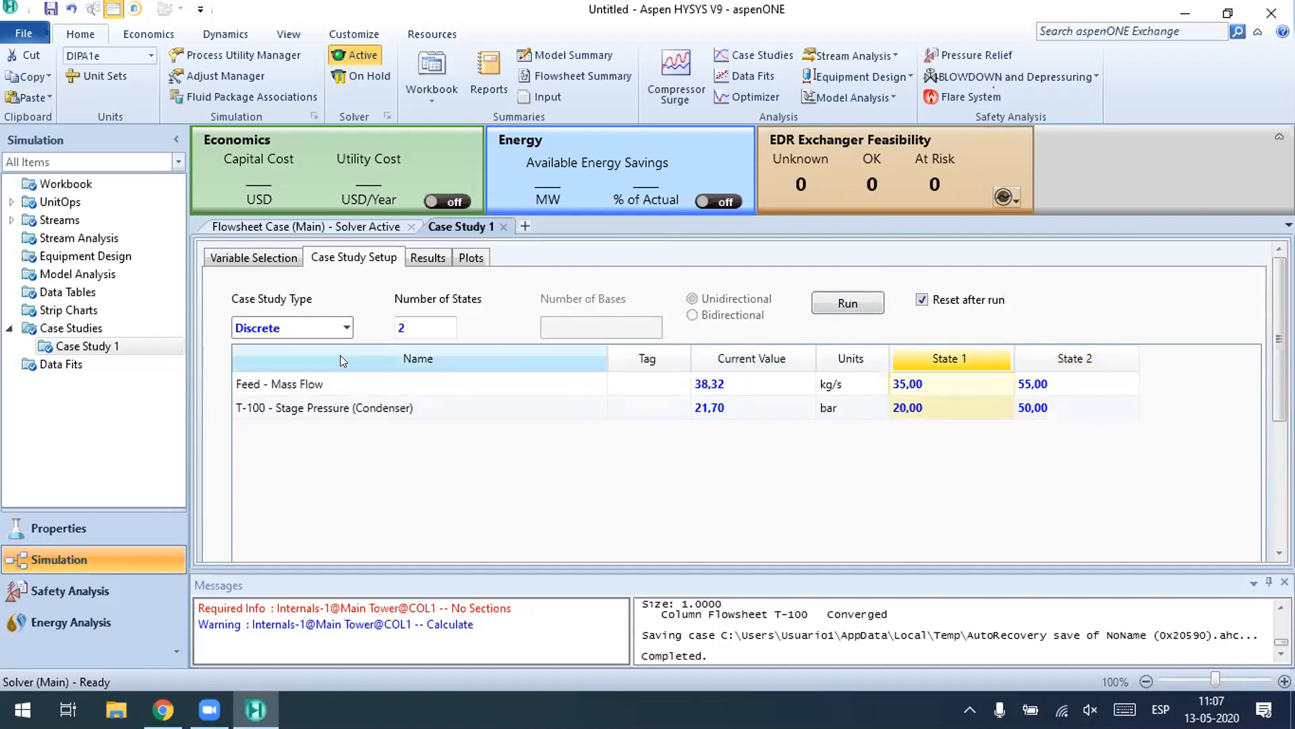
{"action": "left_click", "coordinate": [432, 257]}
{"action": "left_click", "coordinate": [365, 259]}
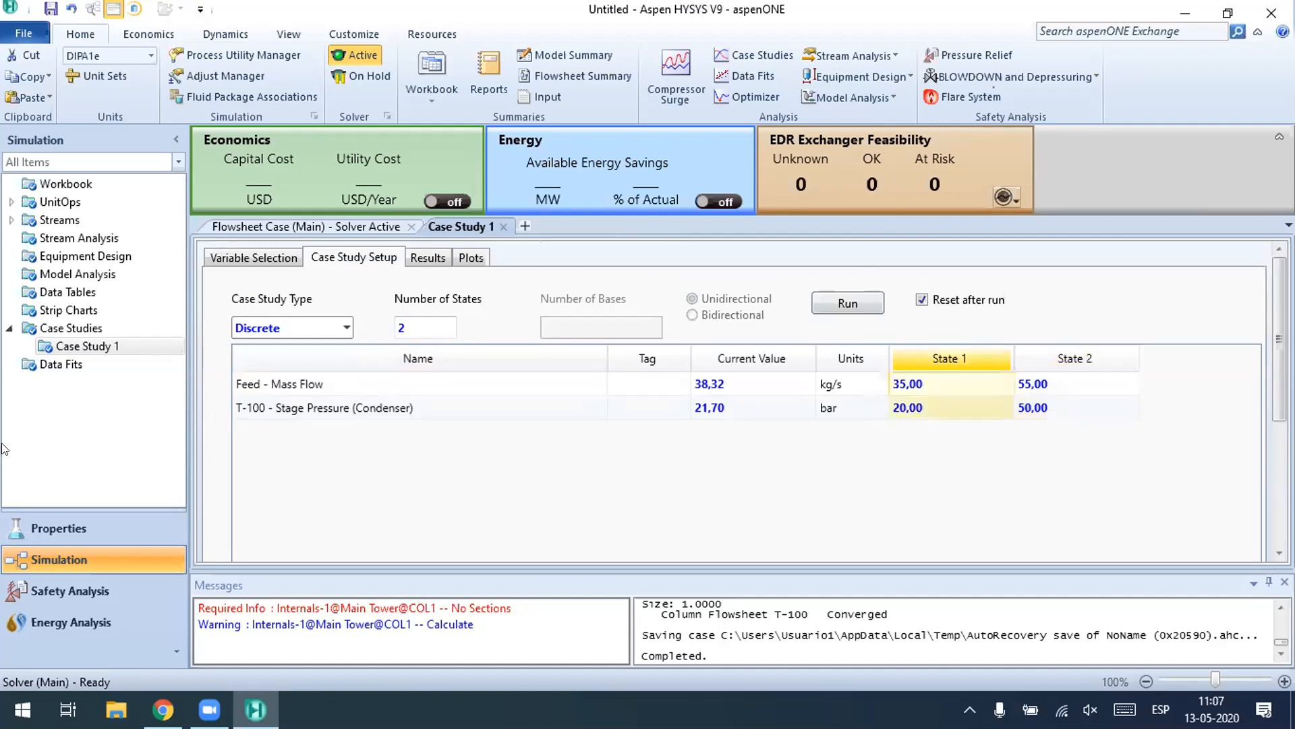
{"action": "left_click", "coordinate": [216, 256]}
{"action": "left_click", "coordinate": [339, 257]}
{"action": "scroll", "coordinate": [702, 485], "scroll_direction": "down", "scroll_amount": 3}
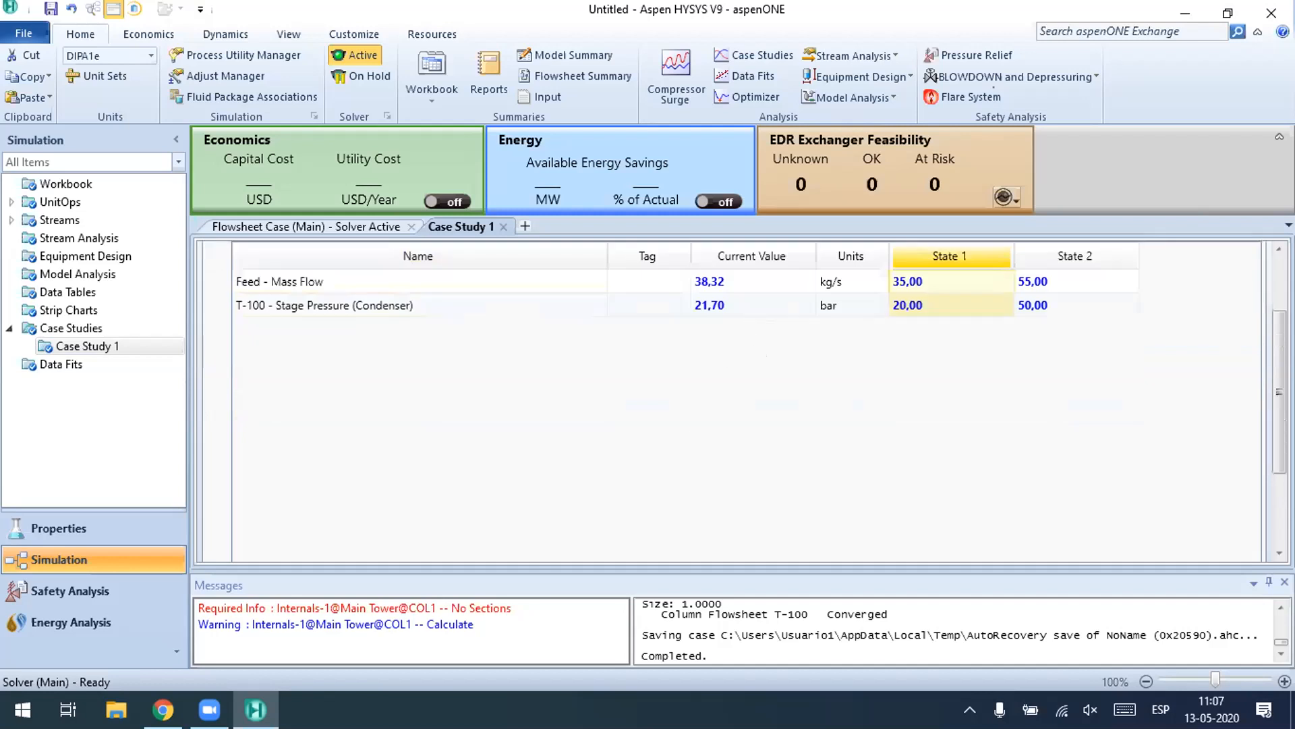
{"action": "scroll", "coordinate": [702, 485], "scroll_direction": "up", "scroll_amount": 3}
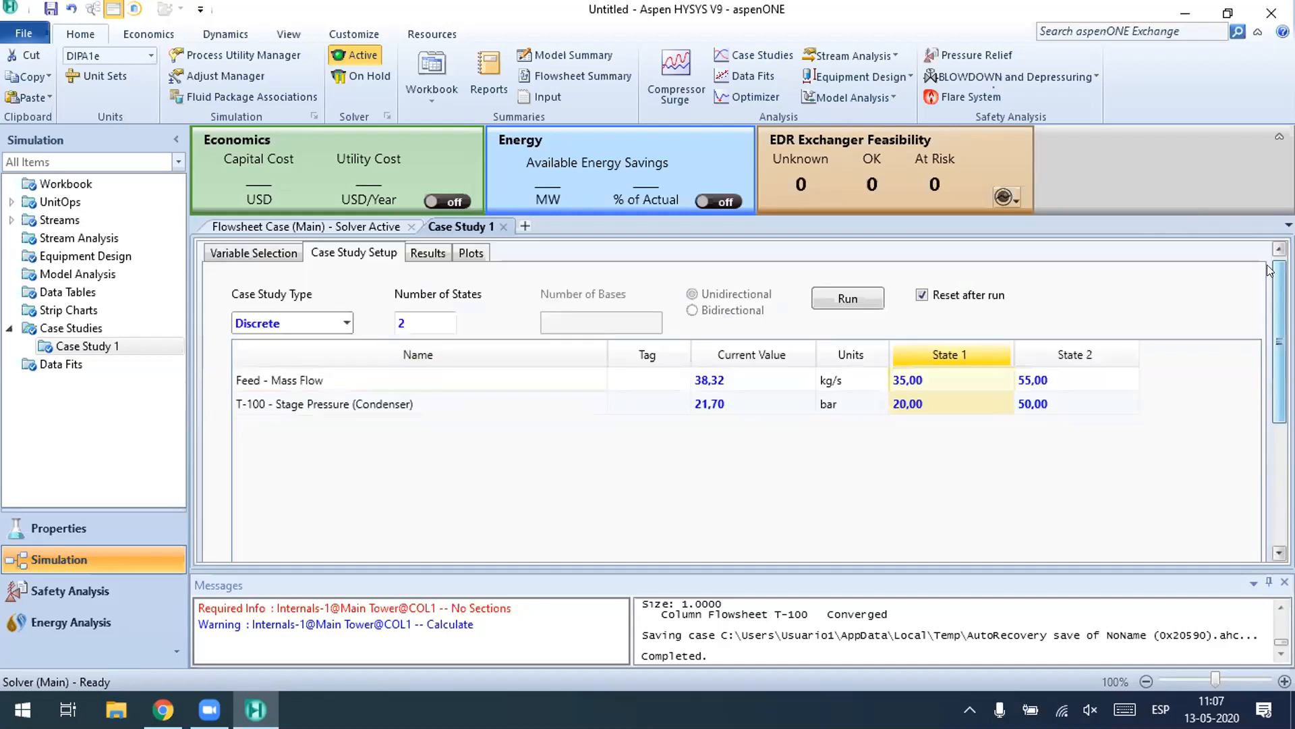
{"action": "scroll", "coordinate": [1269, 270], "scroll_direction": "up", "scroll_amount": 1}
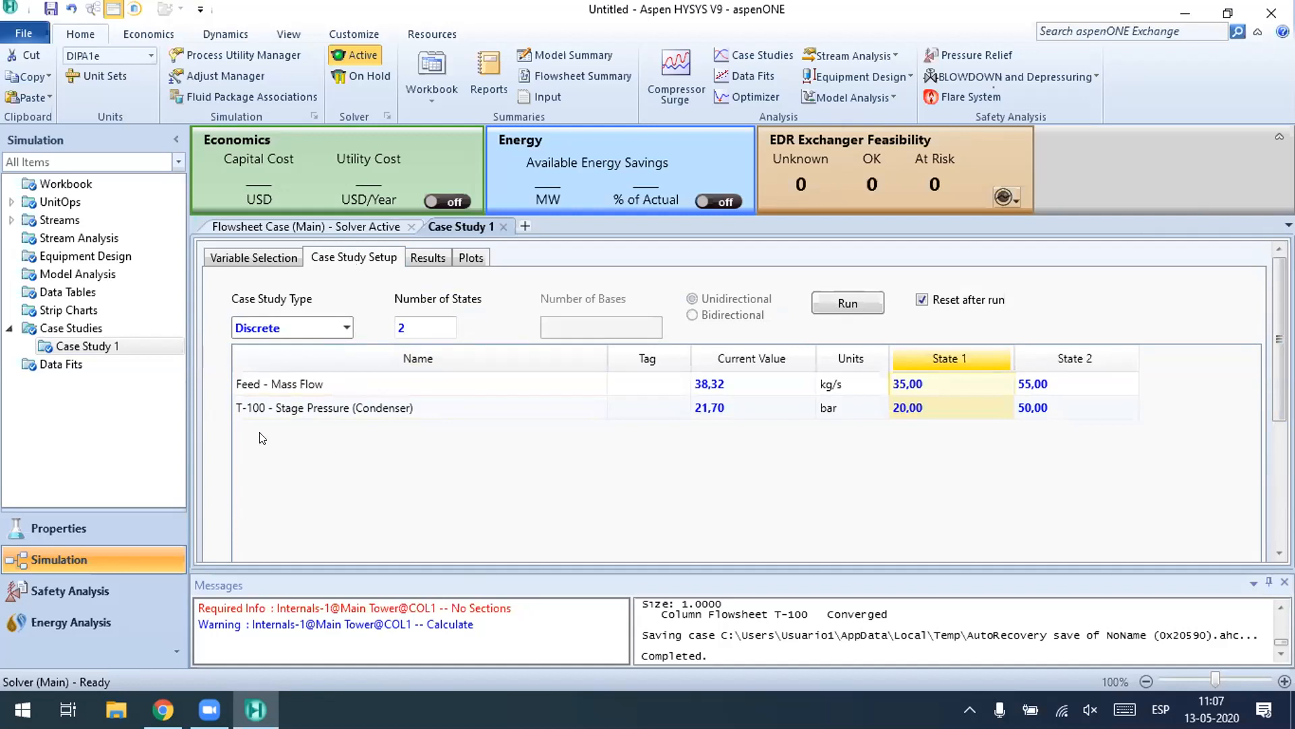
Step: Review the variables in the discrete setup and return to the variable selection to check the independent variables
{"action": "left_click", "coordinate": [277, 371]}
{"action": "left_click", "coordinate": [620, 407]}
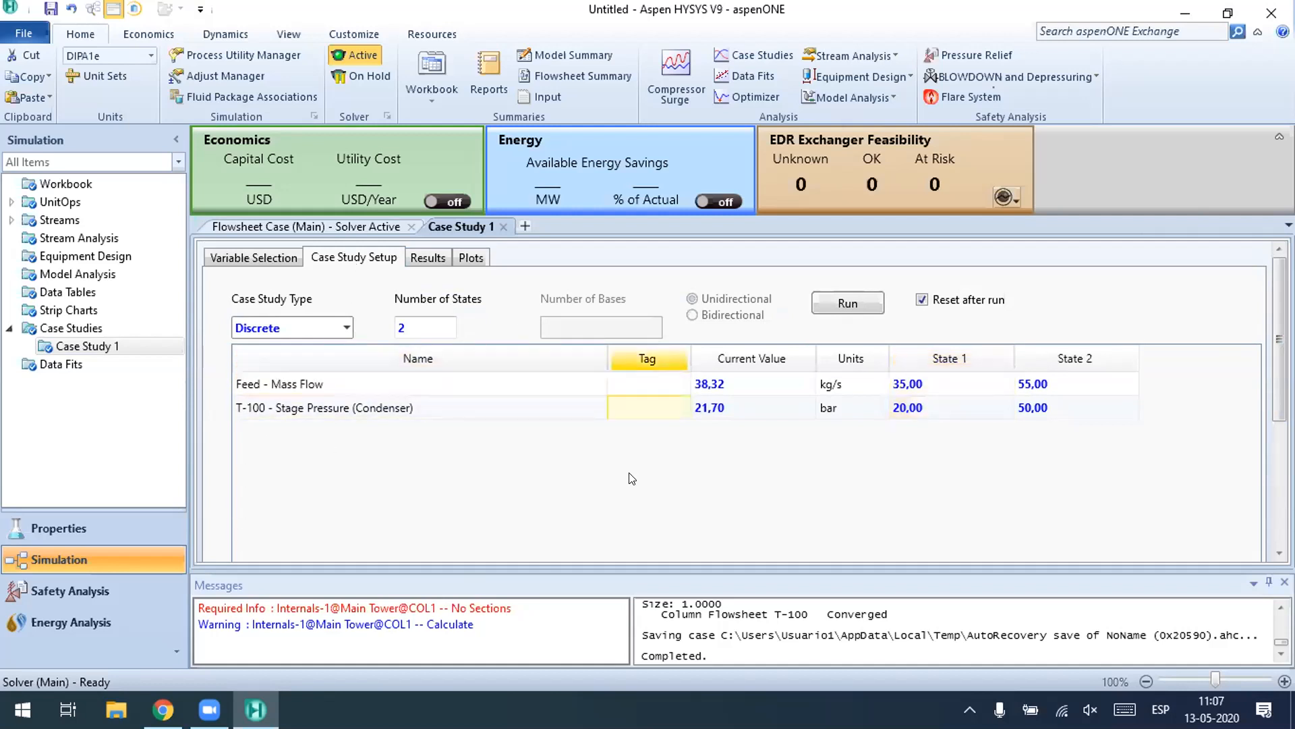
{"action": "left_click", "coordinate": [482, 384]}
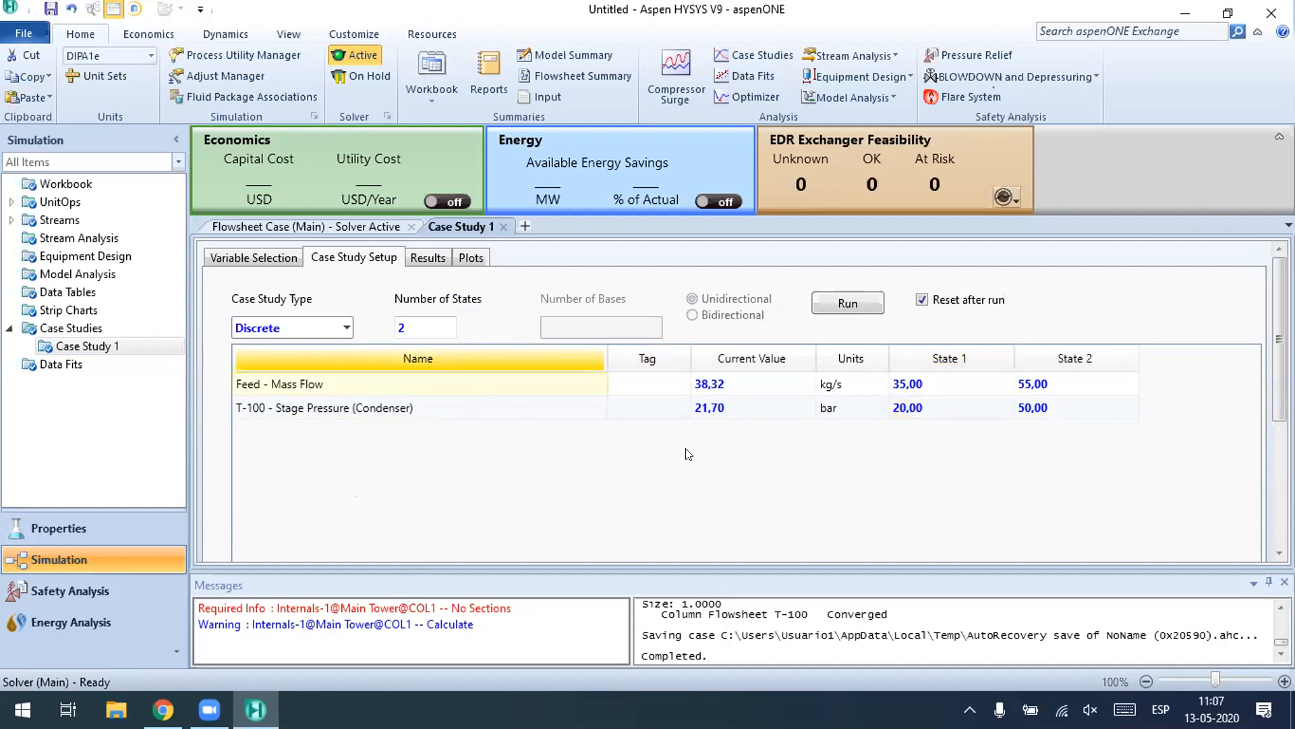
{"action": "left_click", "coordinate": [263, 263]}
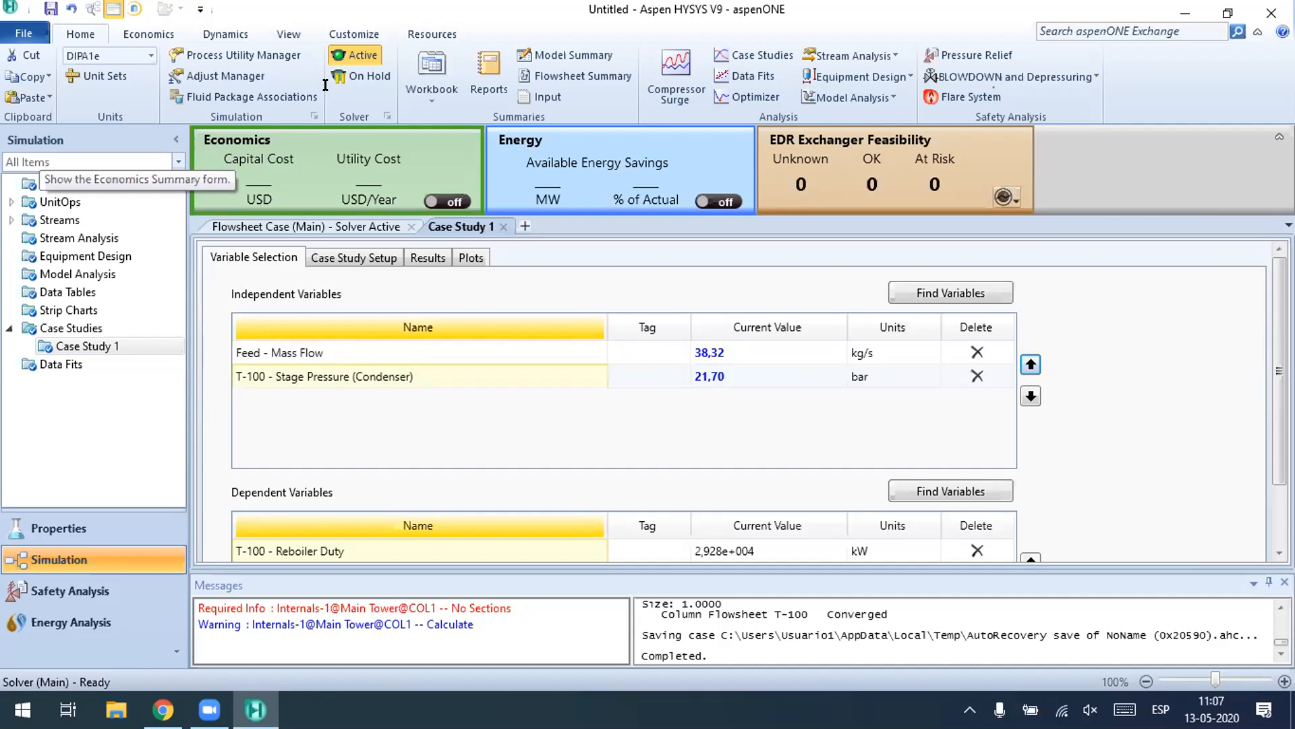
{"action": "mouse_move", "coordinate": [815, 359]}
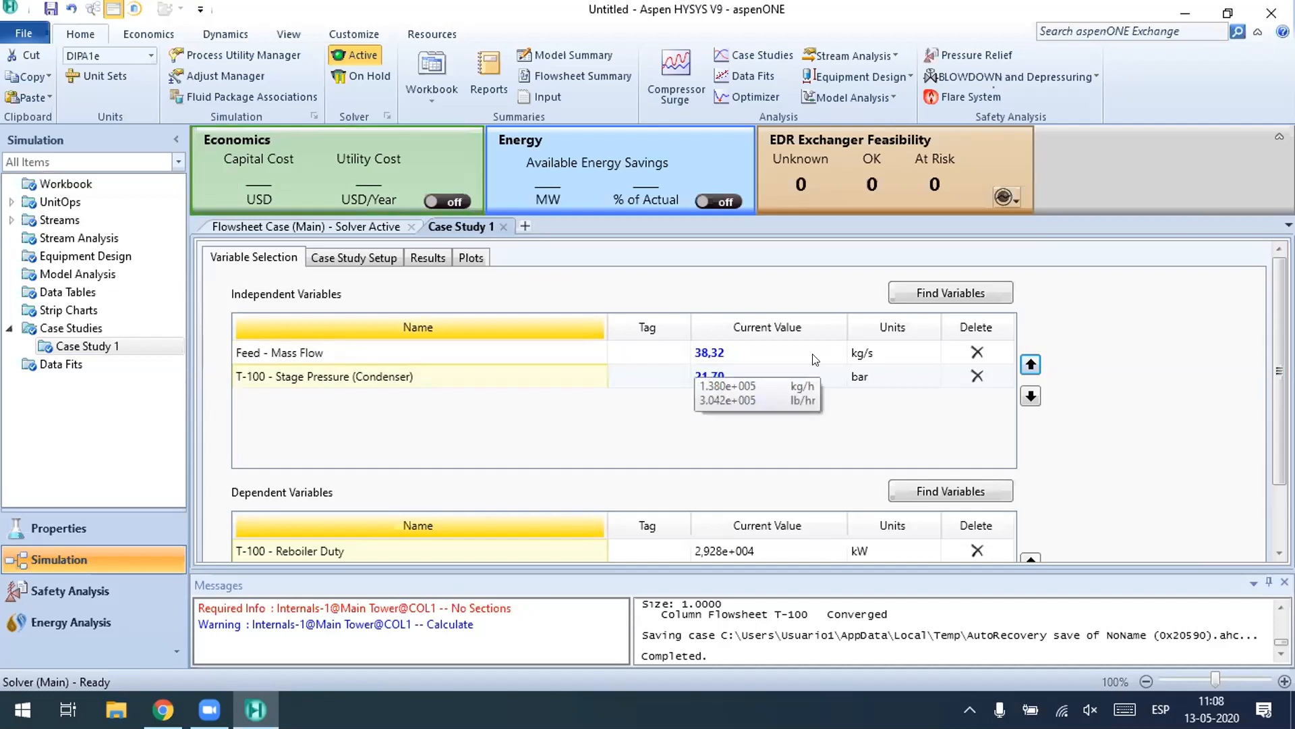